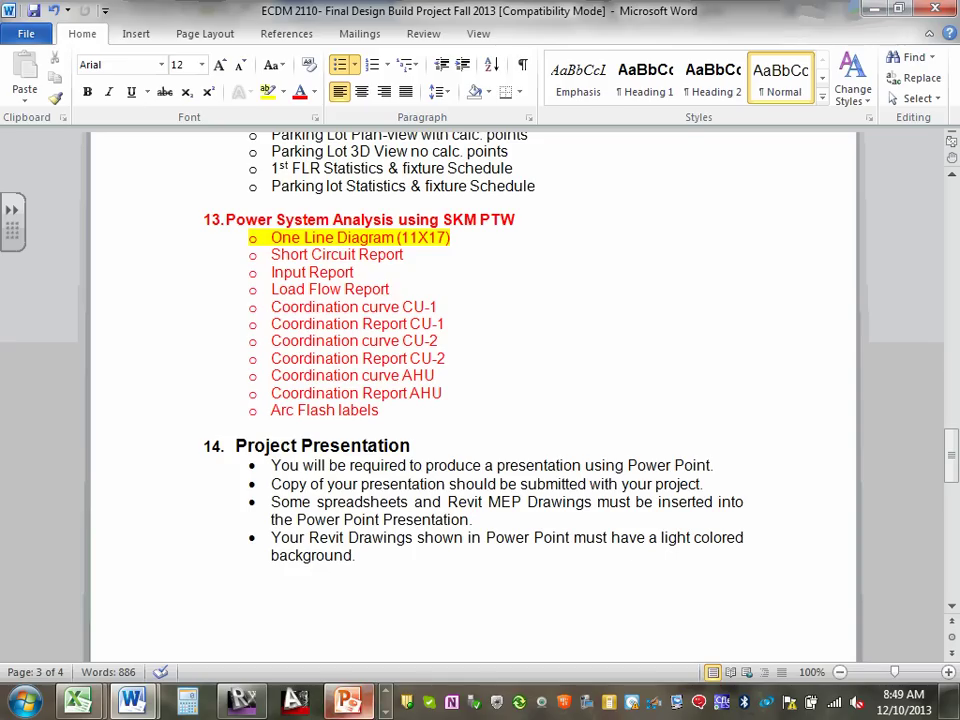
# Launch SKM Power*Tools and close the Component Editor of the PLANT project
pyautogui.click(386, 712)
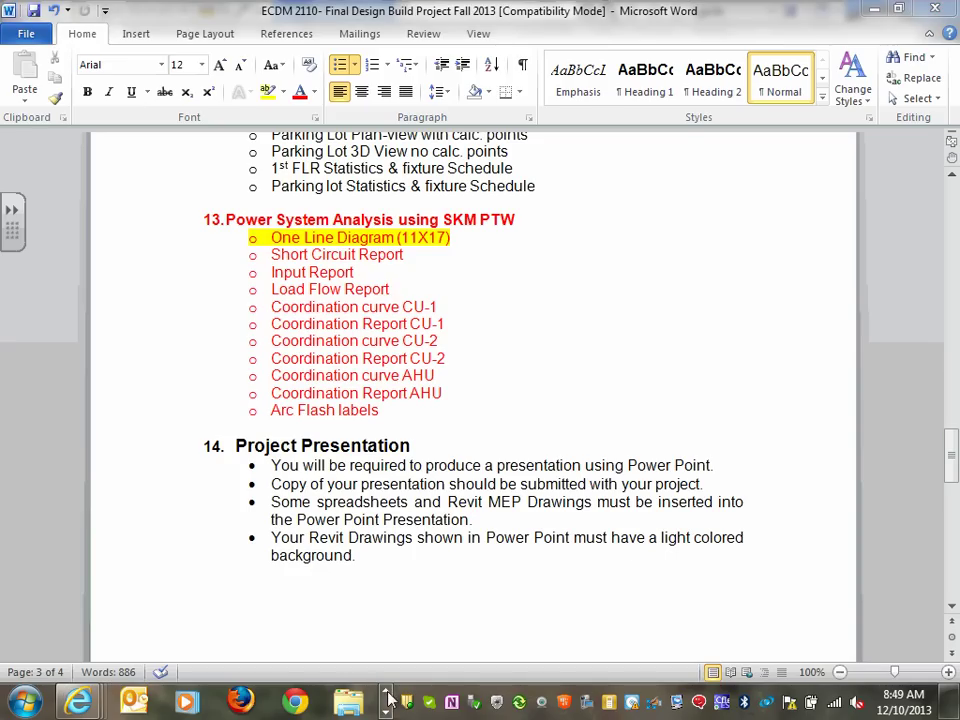
pyautogui.click(386, 713)
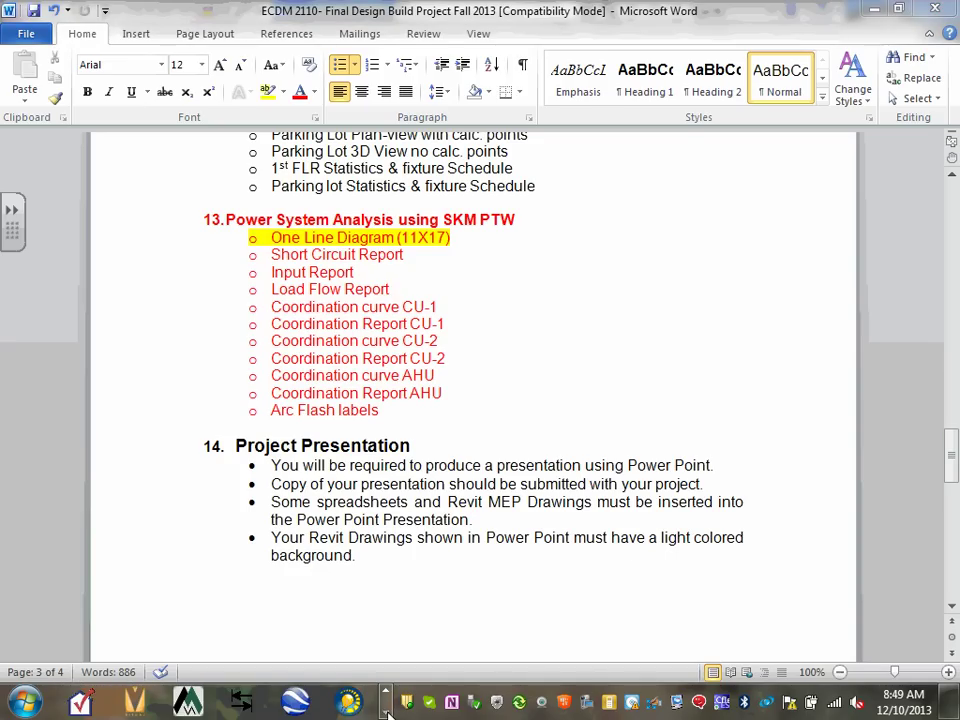
pyautogui.click(386, 711)
pyautogui.click(386, 708)
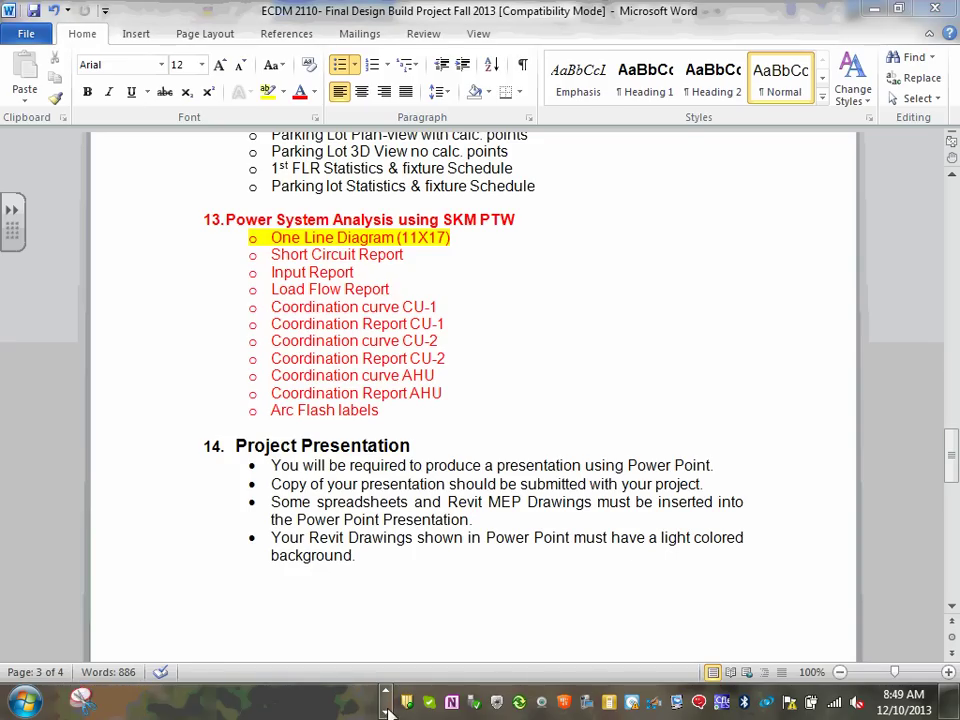
pyautogui.click(386, 706)
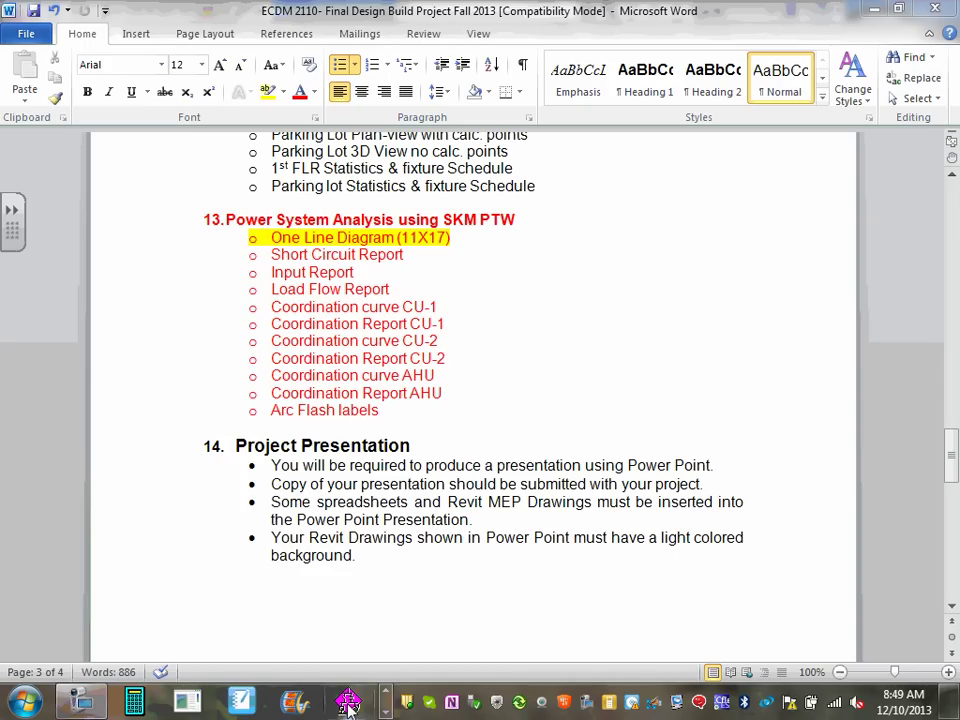
pyautogui.click(348, 704)
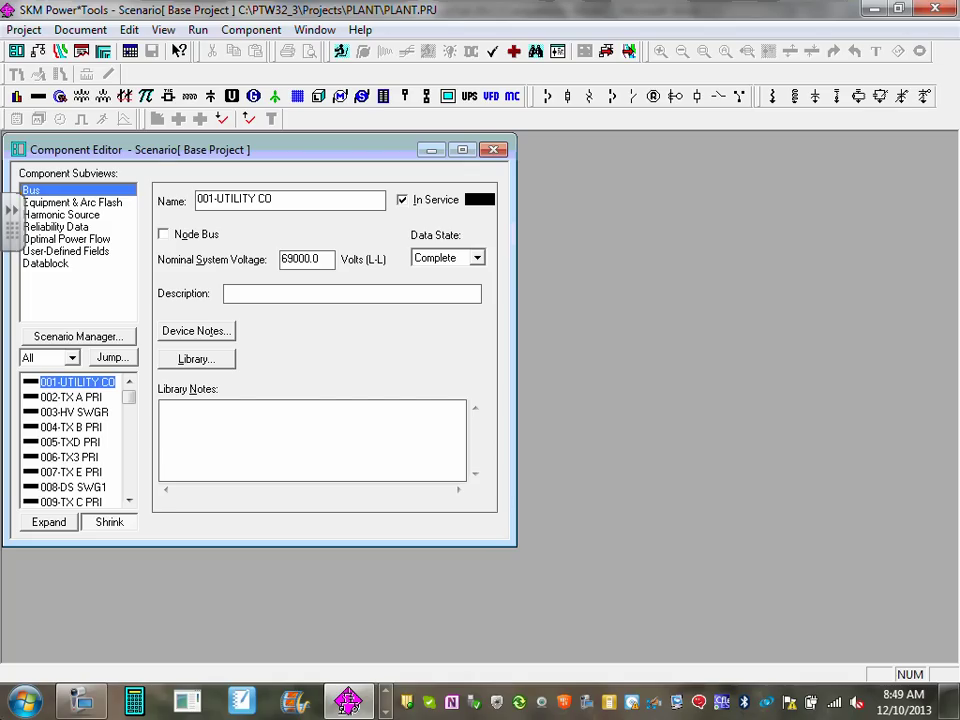
pyautogui.click(494, 150)
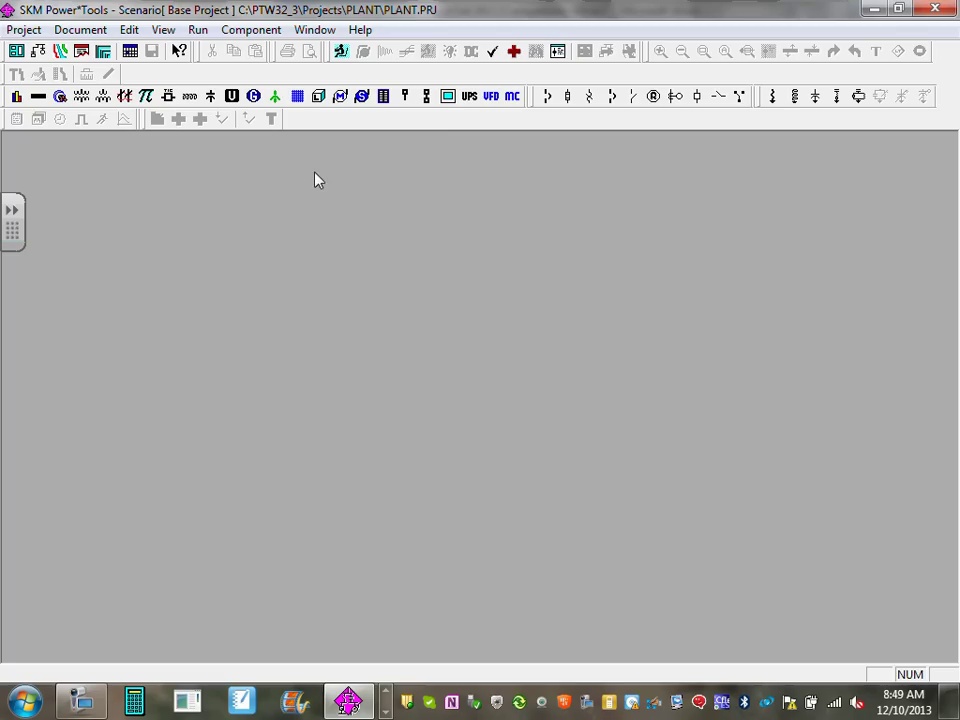
# Start a new project and name it Commercial Project-2013
pyautogui.click(23, 31)
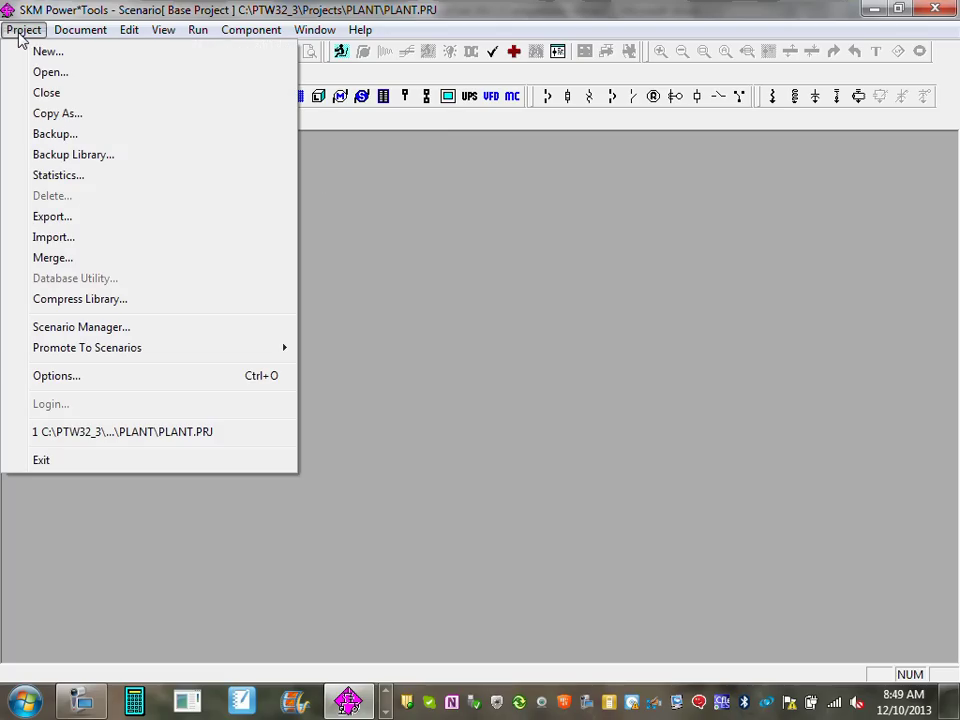
pyautogui.click(20, 38)
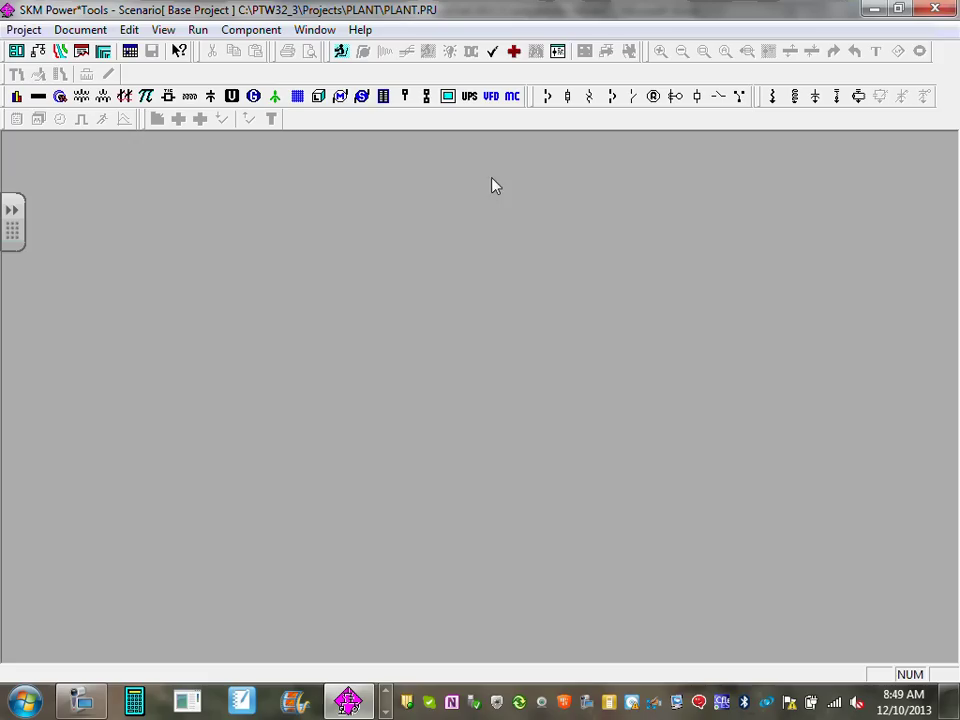
pyautogui.click(18, 33)
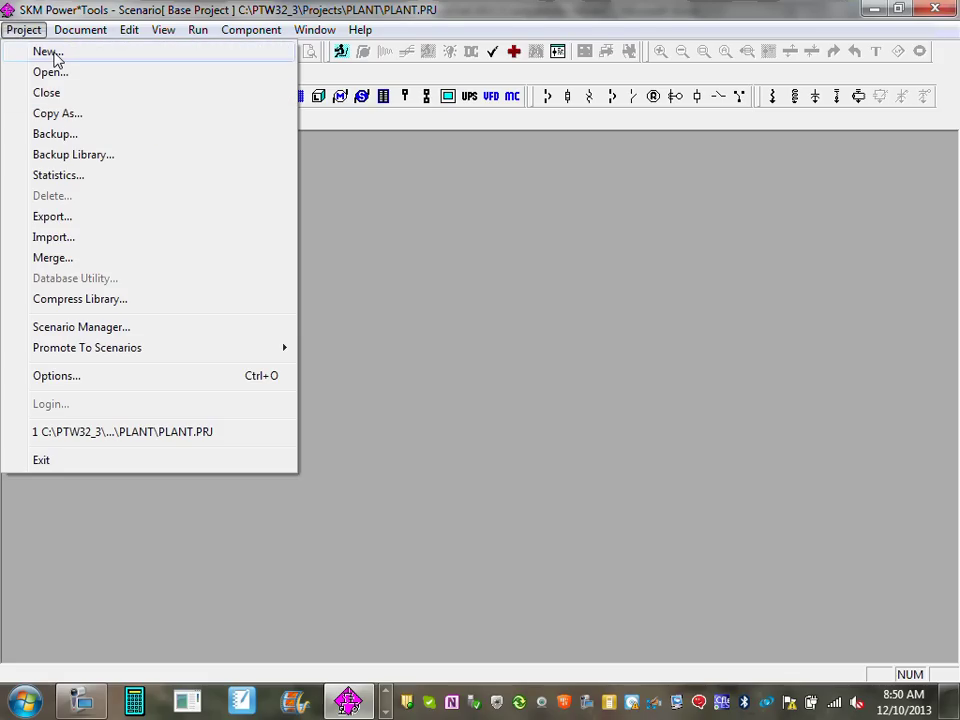
pyautogui.click(50, 52)
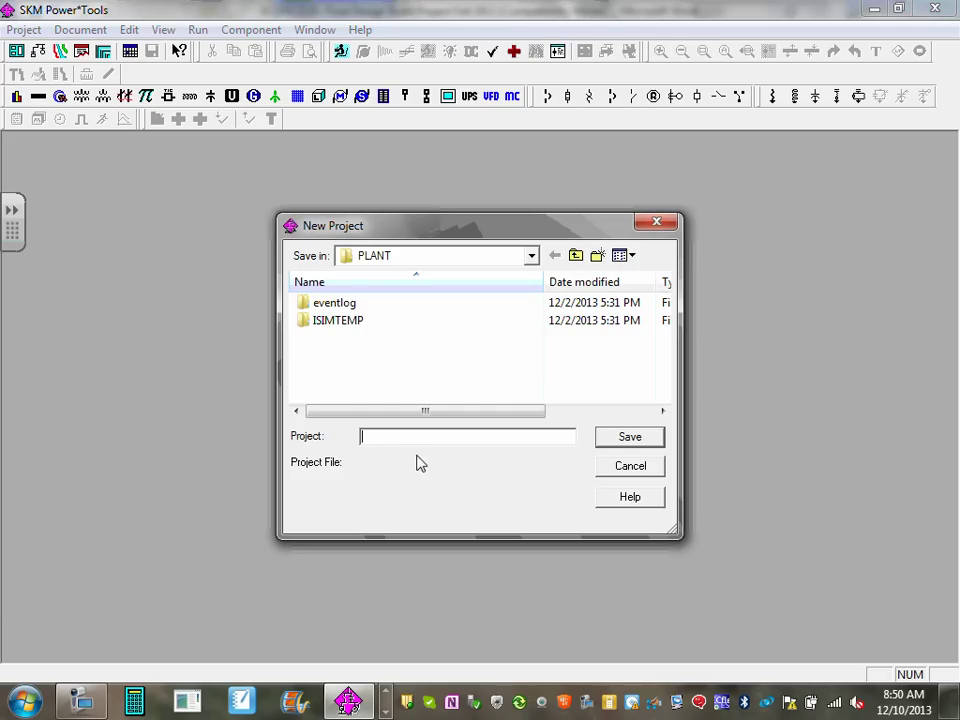
pyautogui.write('C')
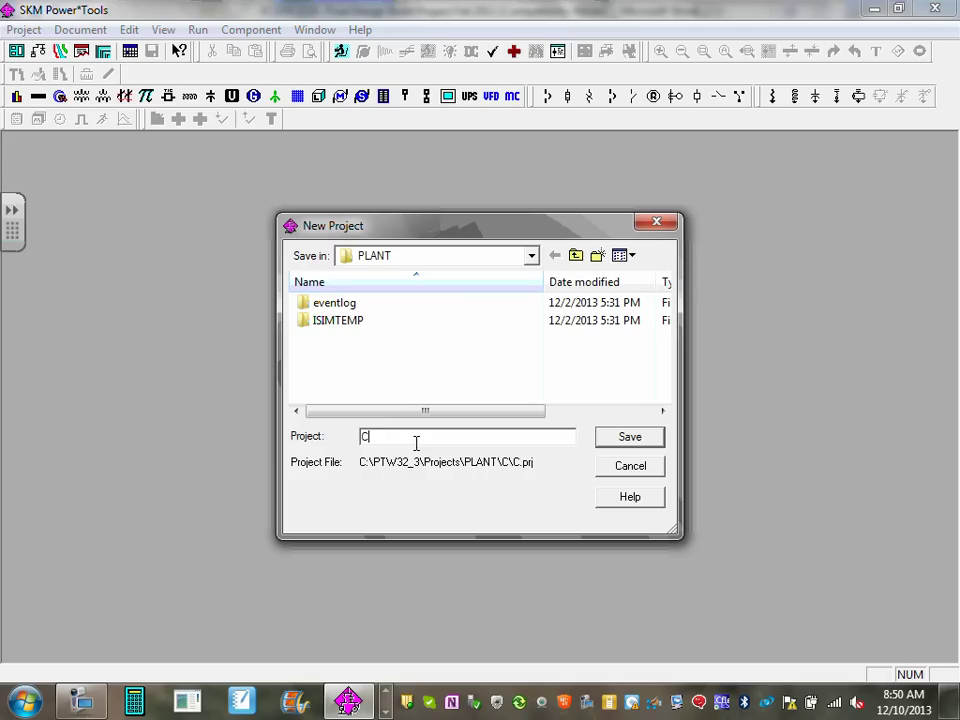
pyautogui.write('ommercial Pr')
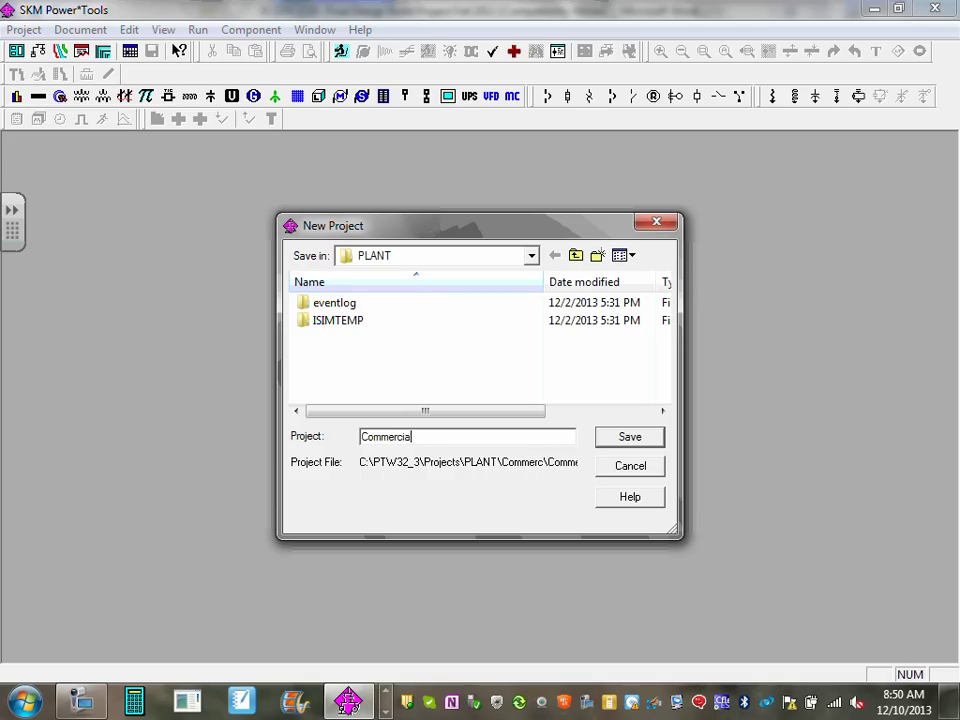
pyautogui.write('oj')
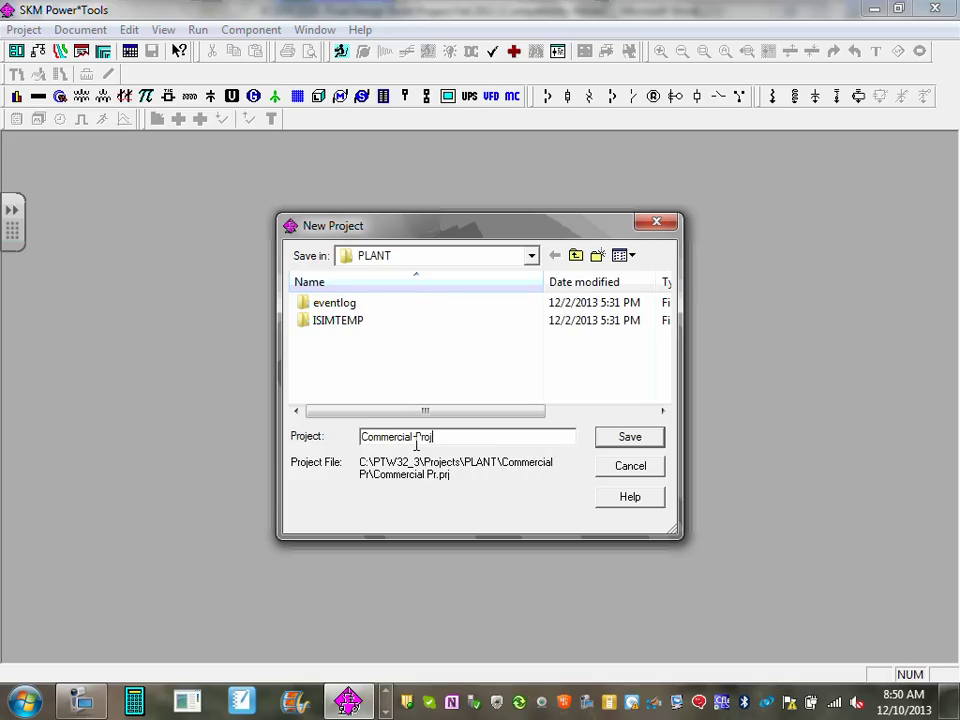
pyautogui.write('ect-2013')
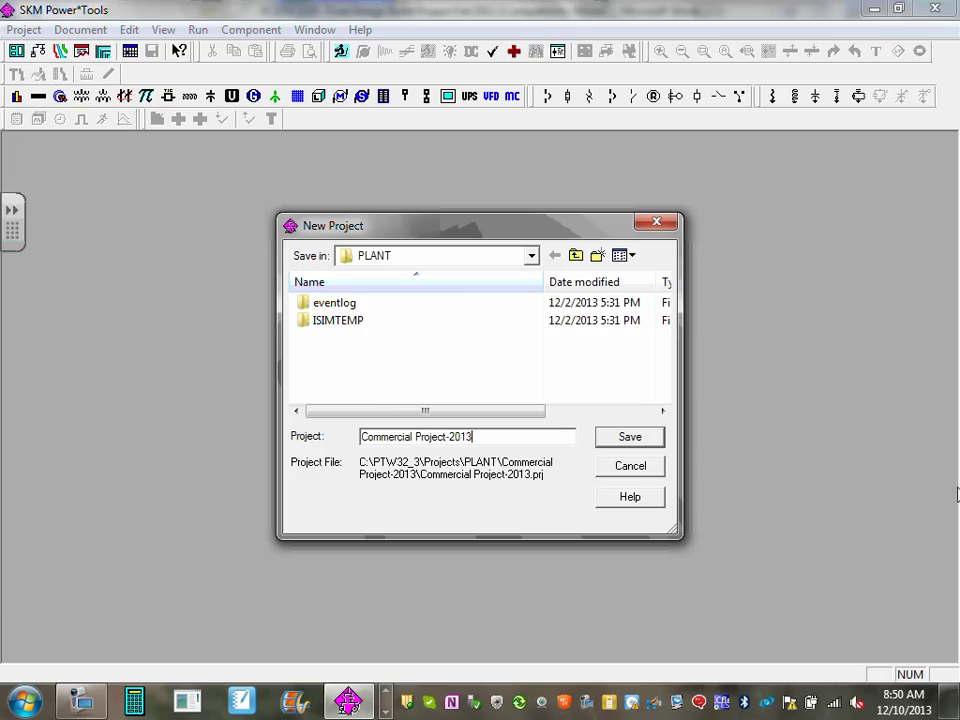
# Set the save location to the Team 11-CSK folder through the desktop's ECDM_Year2 shortcut and 2013 Fall-2014 Spring
pyautogui.click(531, 256)
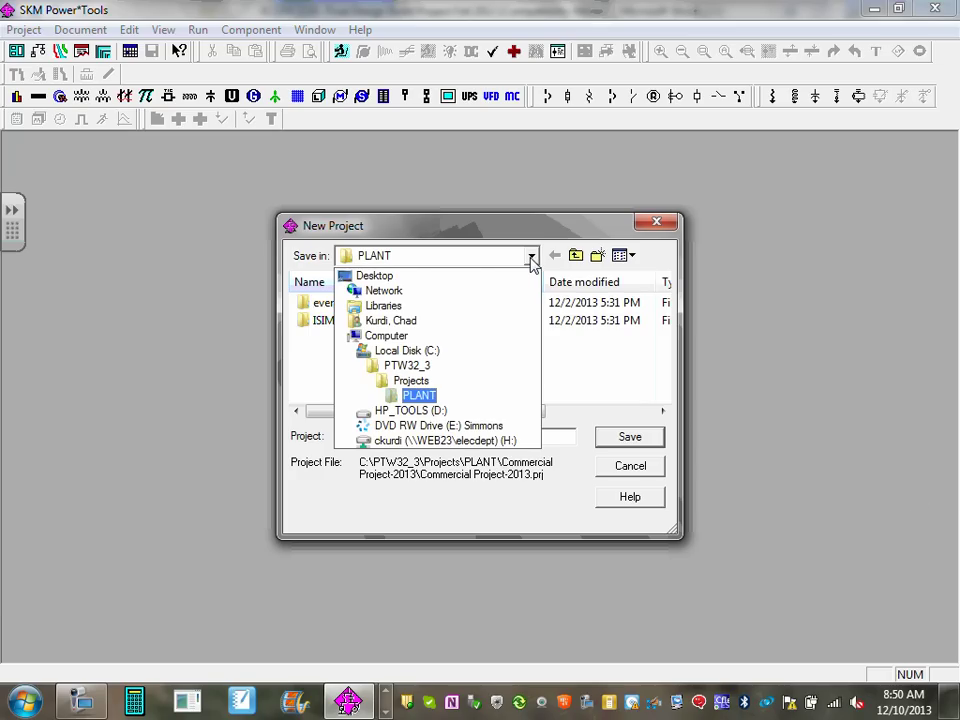
pyautogui.click(392, 277)
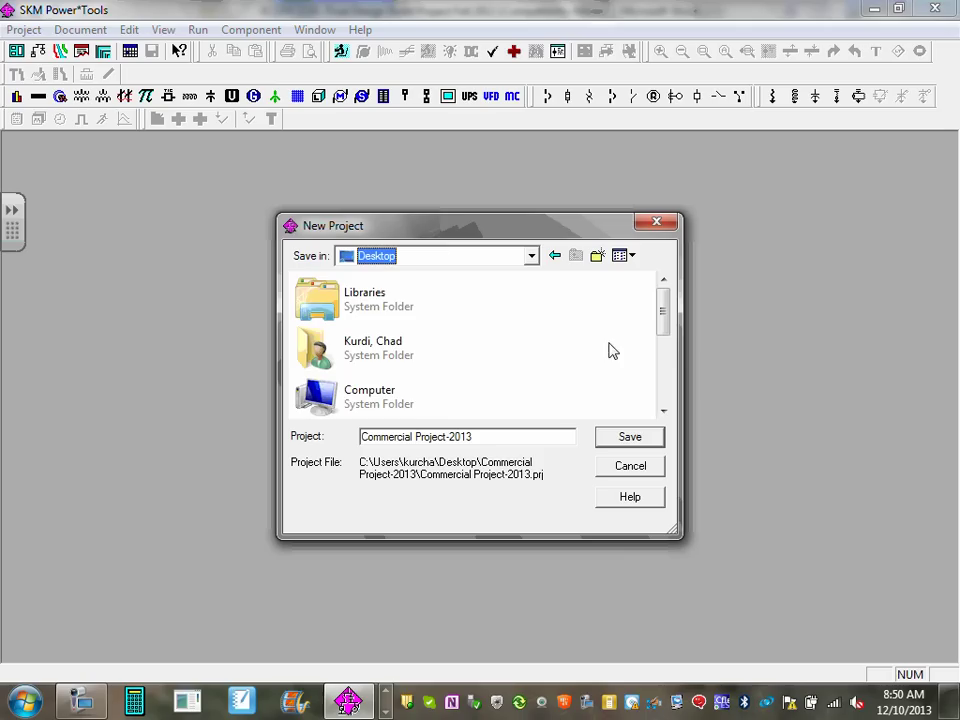
pyautogui.moveTo(666, 325); pyautogui.dragTo(677, 381)
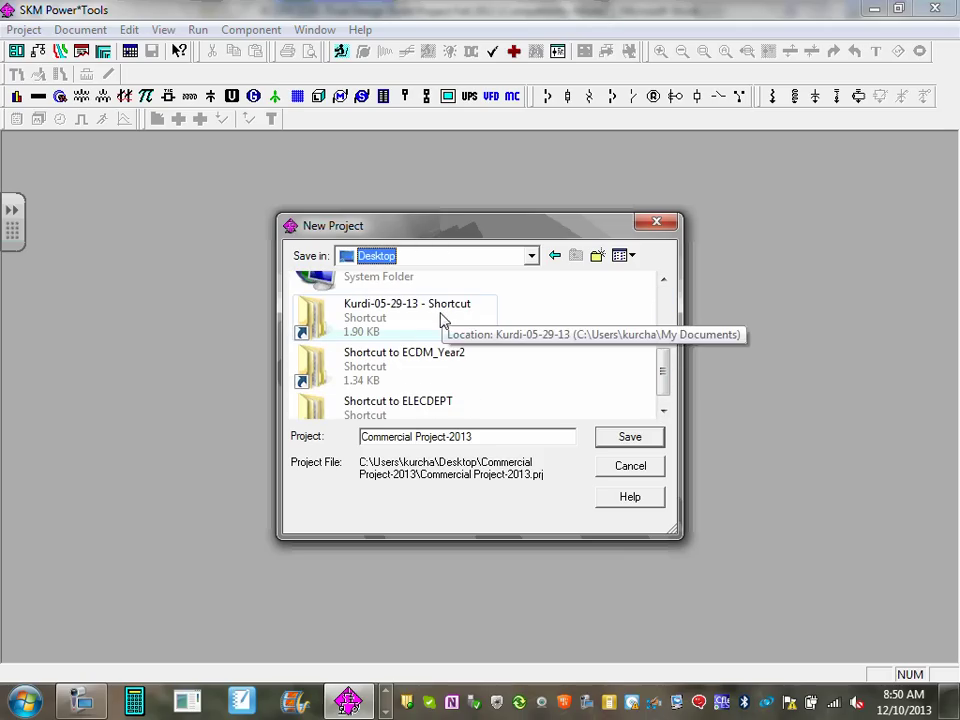
pyautogui.doubleClick(436, 372)
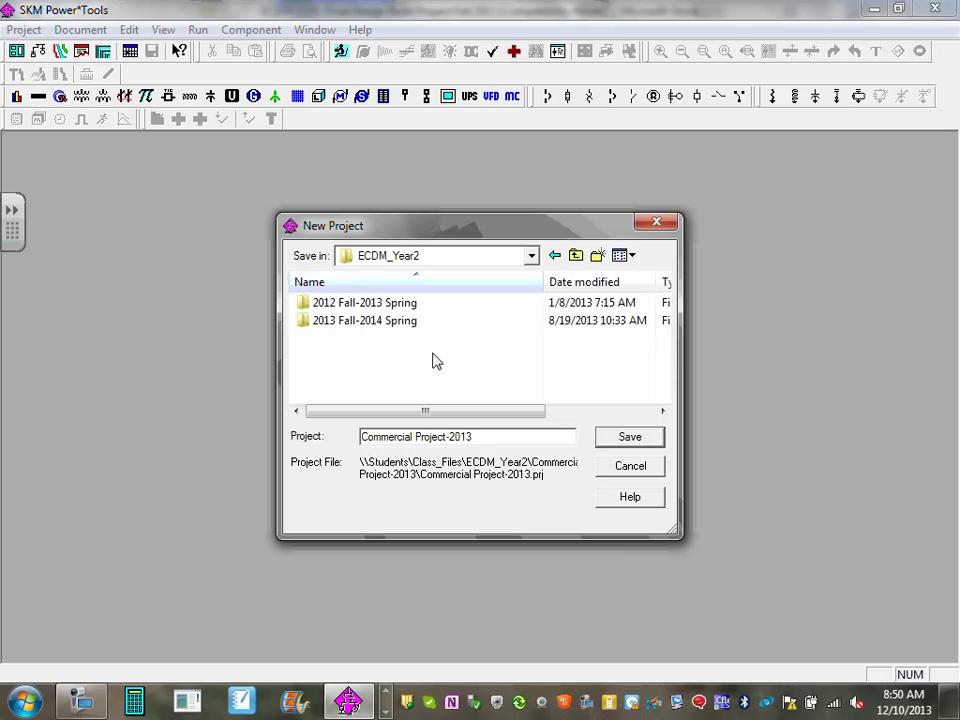
pyautogui.doubleClick(400, 328)
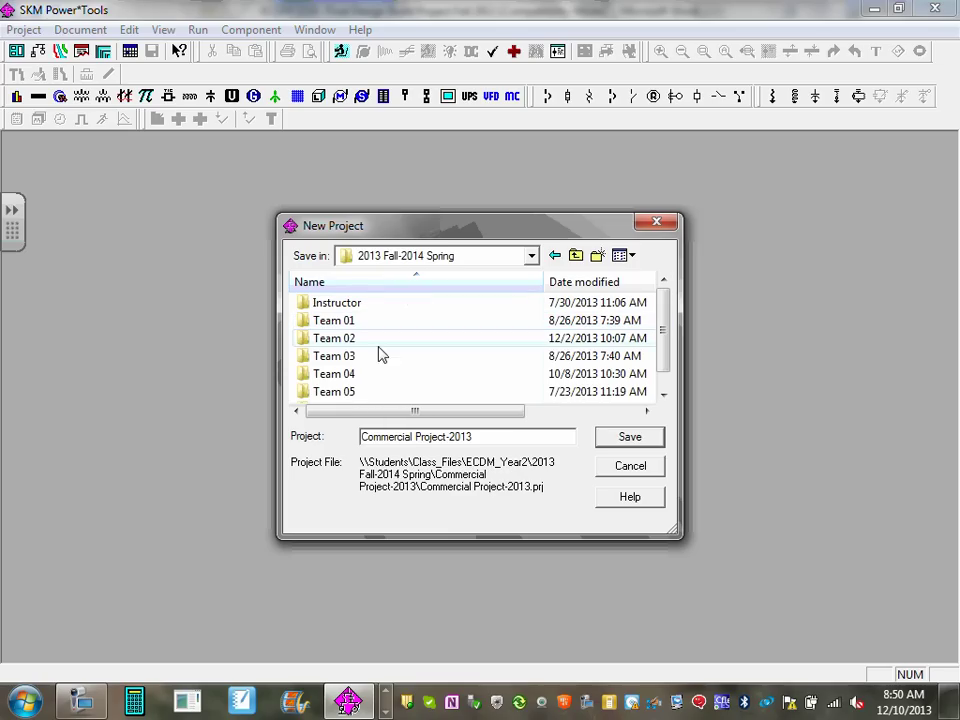
pyautogui.scroll(-1, 377, 386)
pyautogui.doubleClick(366, 399)
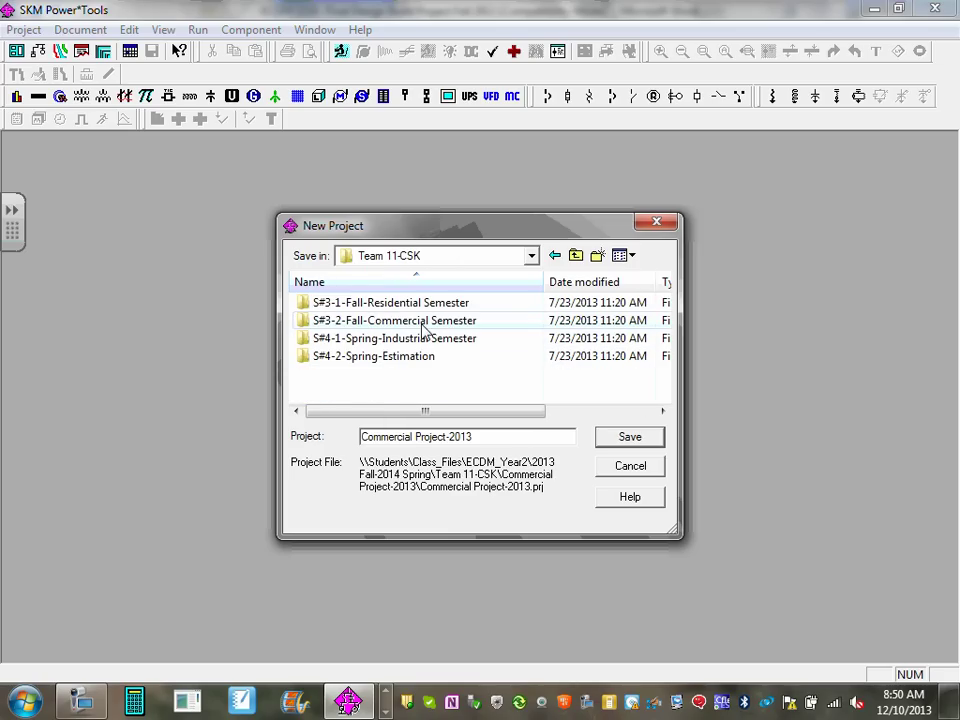
# Save the new project in the Power Analysis-PTW folder inside S#3-2-Fall-Commercial Semester
pyautogui.doubleClick(423, 326)
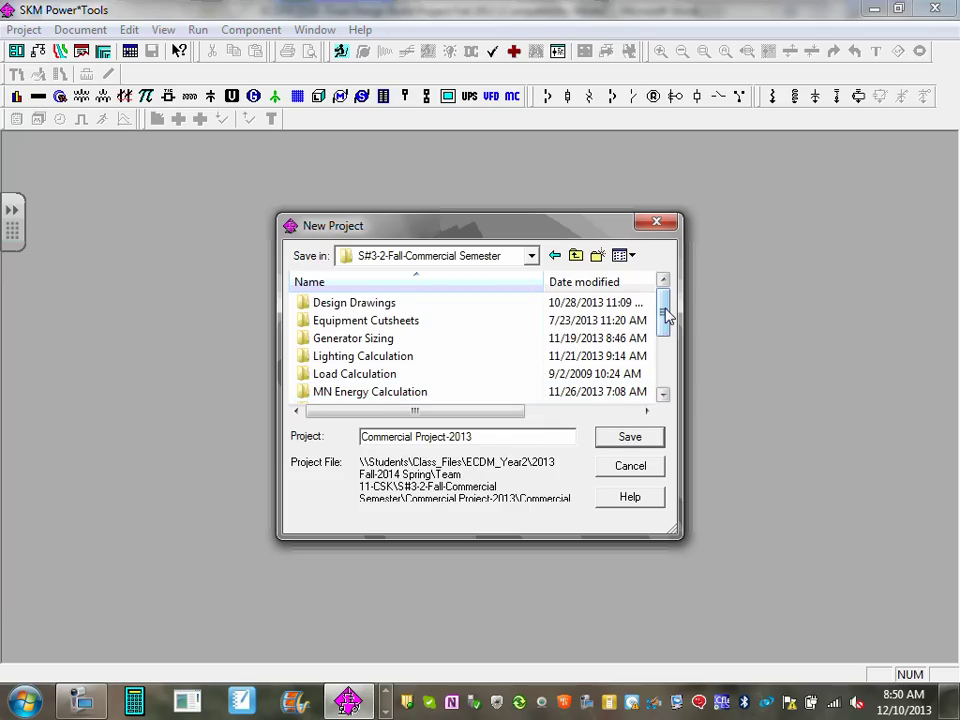
pyautogui.moveTo(667, 316); pyautogui.dragTo(673, 336)
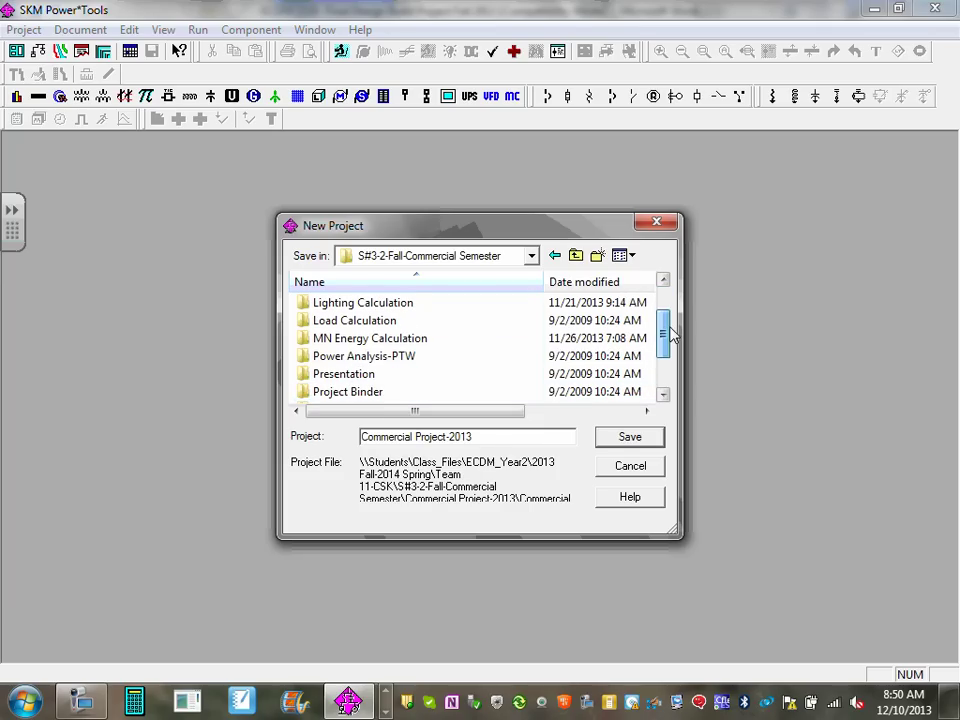
pyautogui.click(390, 362)
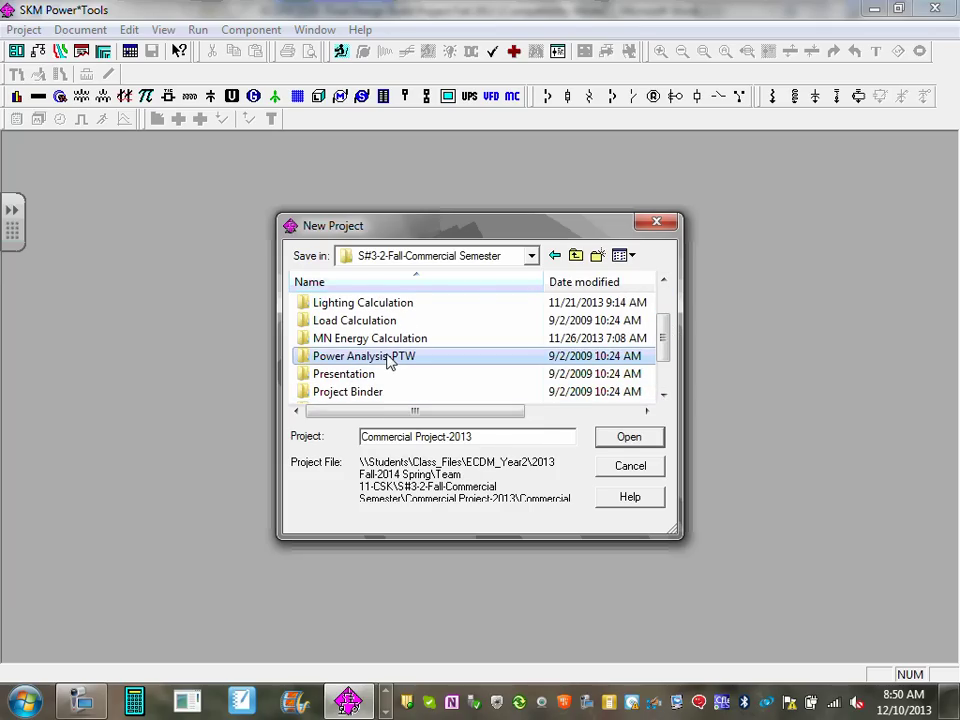
pyautogui.doubleClick(390, 362)
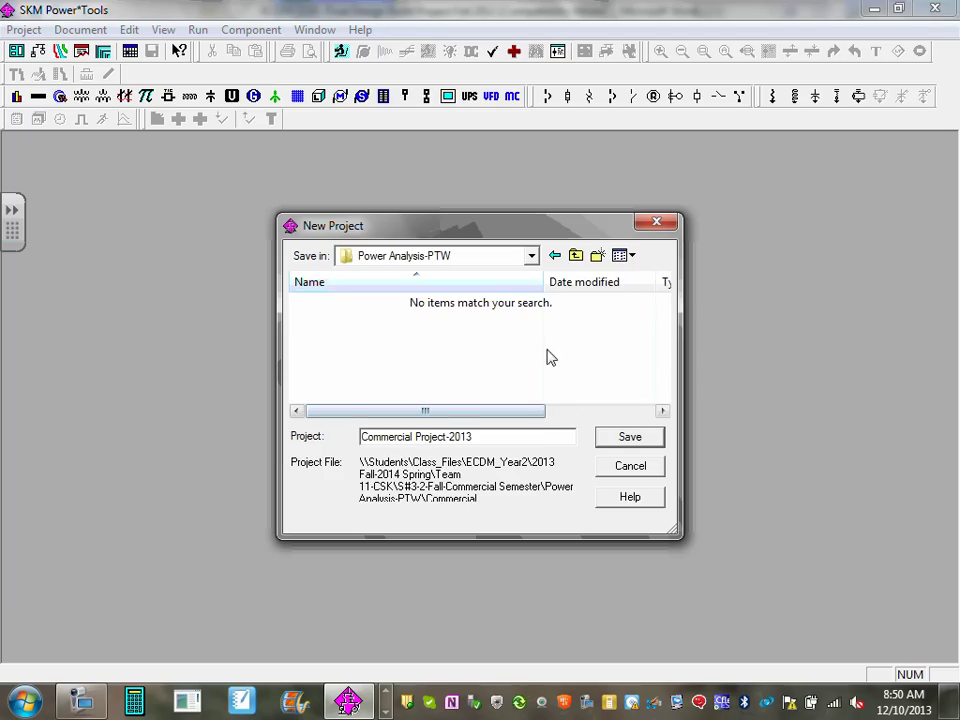
pyautogui.click(533, 257)
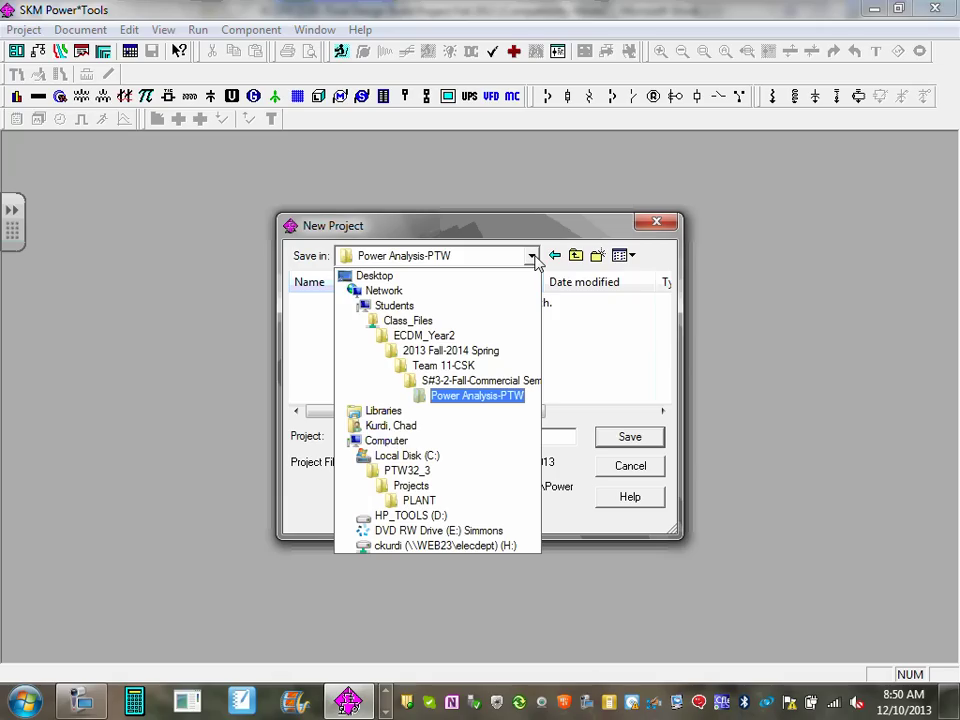
pyautogui.click(662, 350)
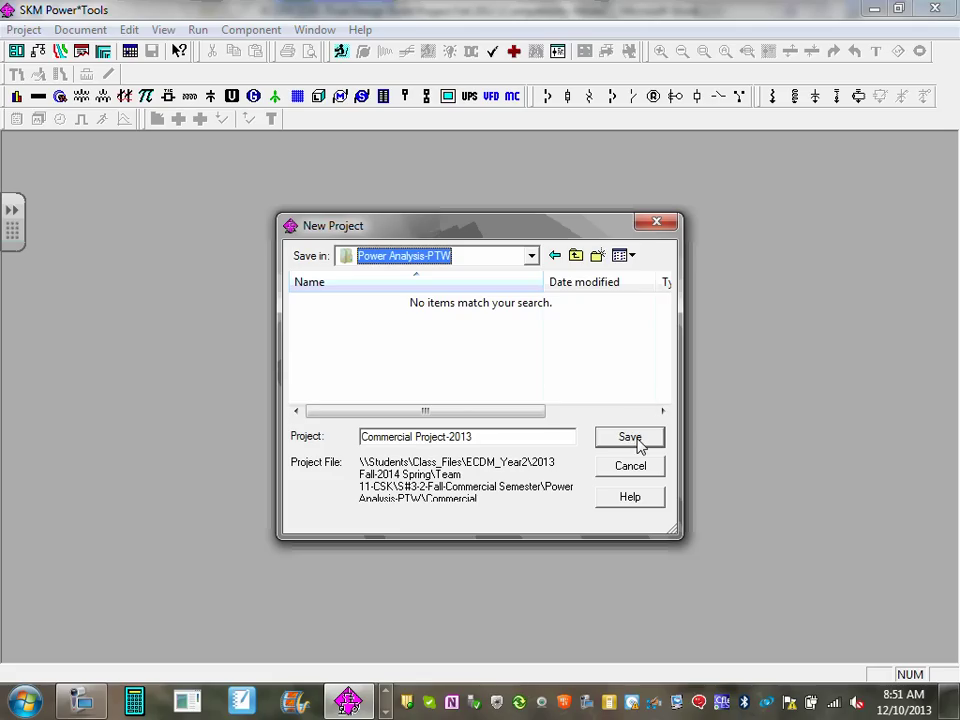
pyautogui.click(630, 438)
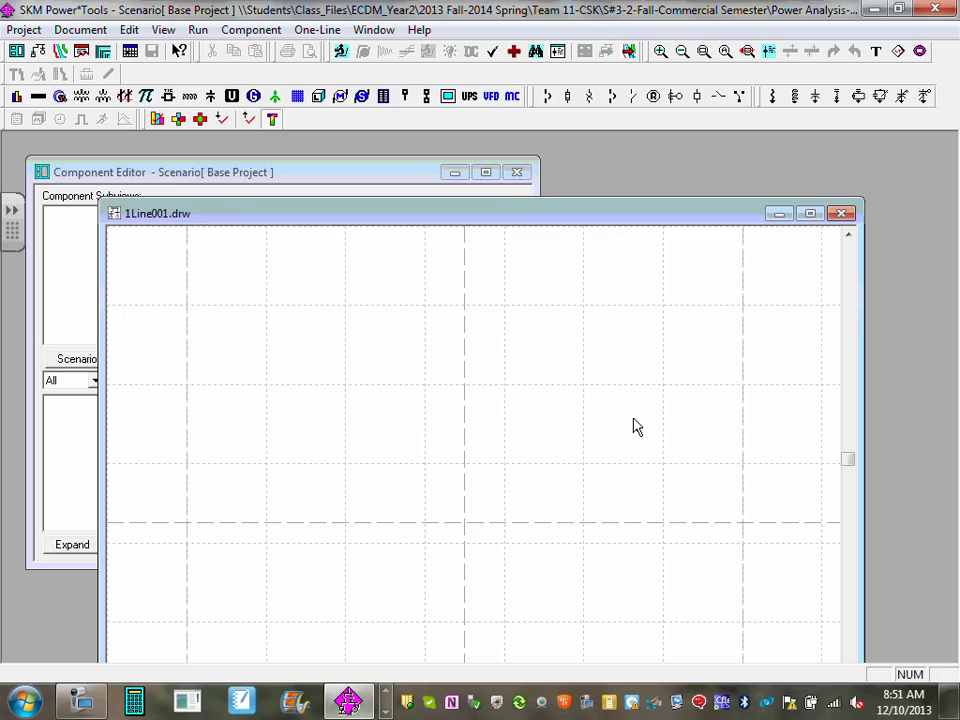
# Rearrange the Component Editor and one-line diagram windows, and maximize the 1Line001.drw diagram
pyautogui.moveTo(531, 224); pyautogui.dragTo(544, 245)
pyautogui.moveTo(418, 178); pyautogui.dragTo(432, 158)
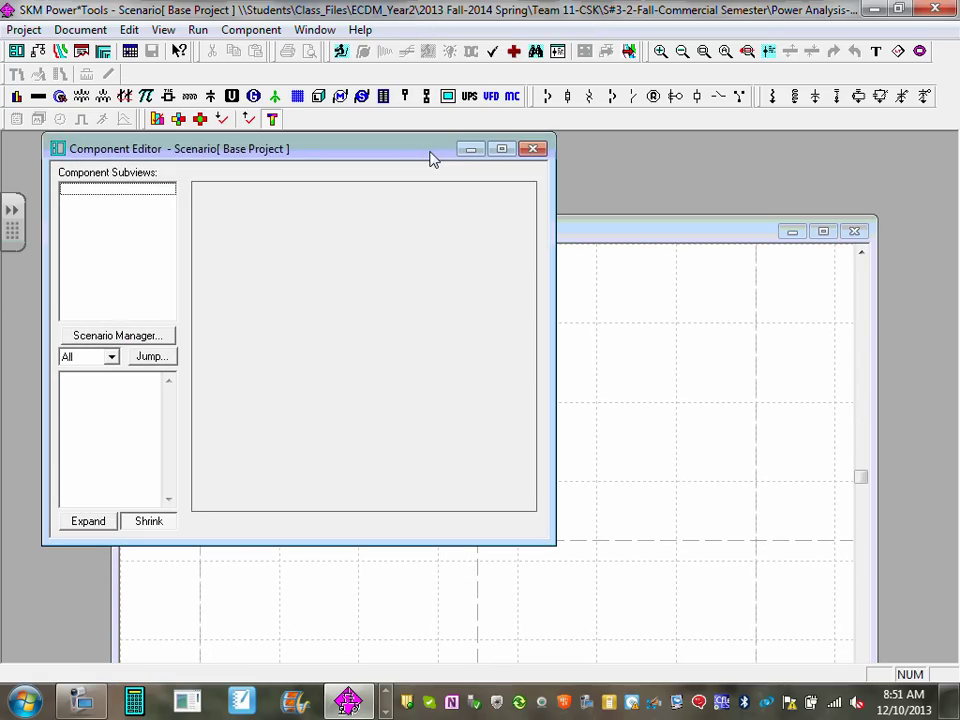
pyautogui.click(668, 236)
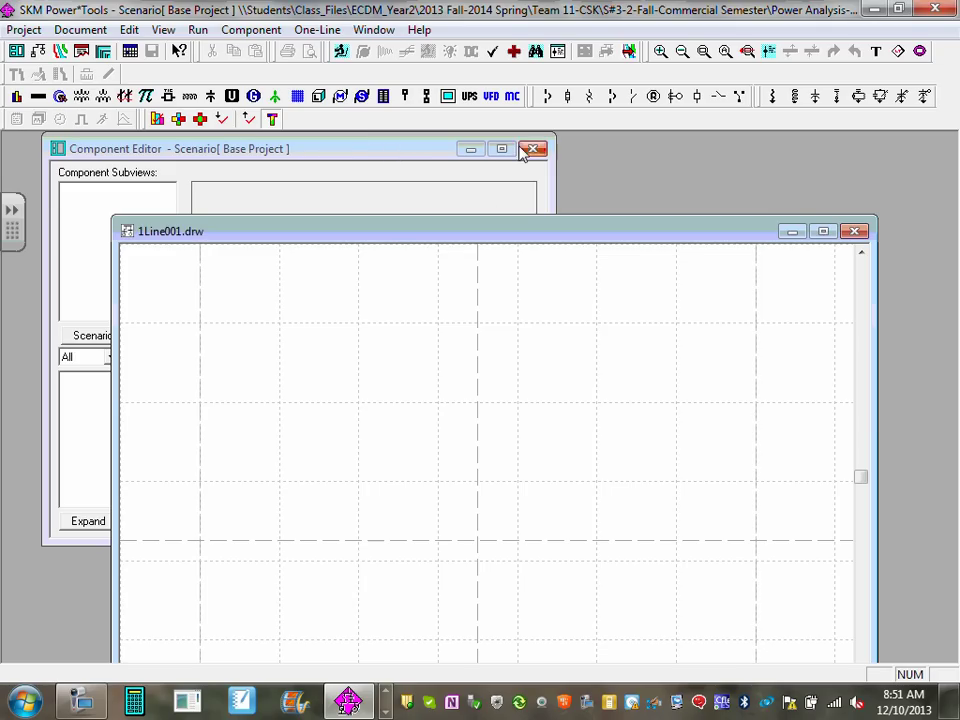
pyautogui.moveTo(414, 154); pyautogui.dragTo(401, 179)
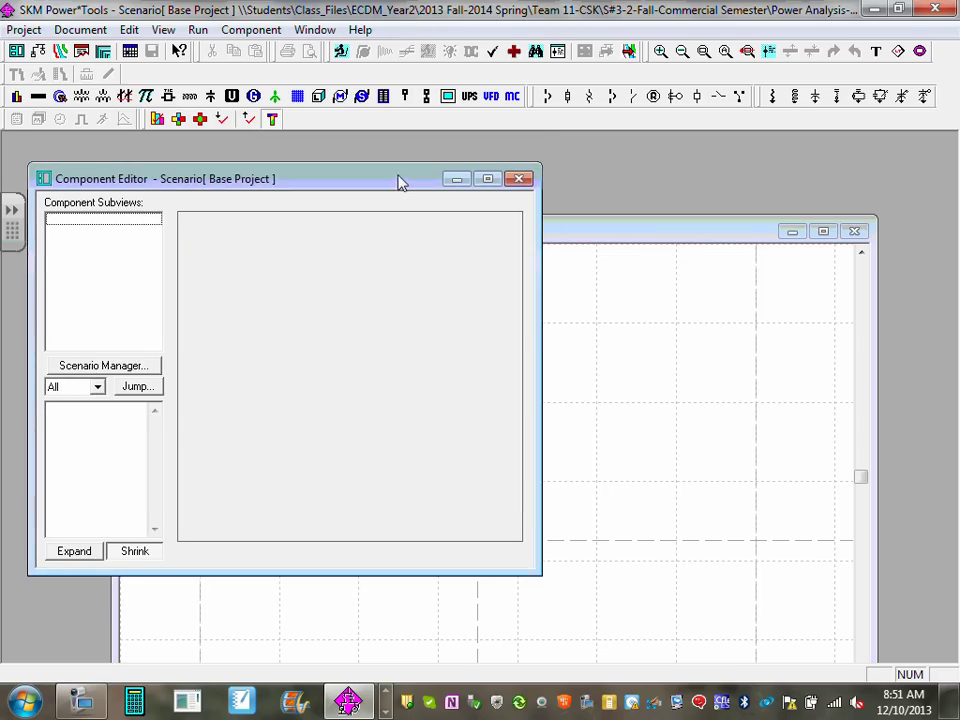
pyautogui.click(500, 172)
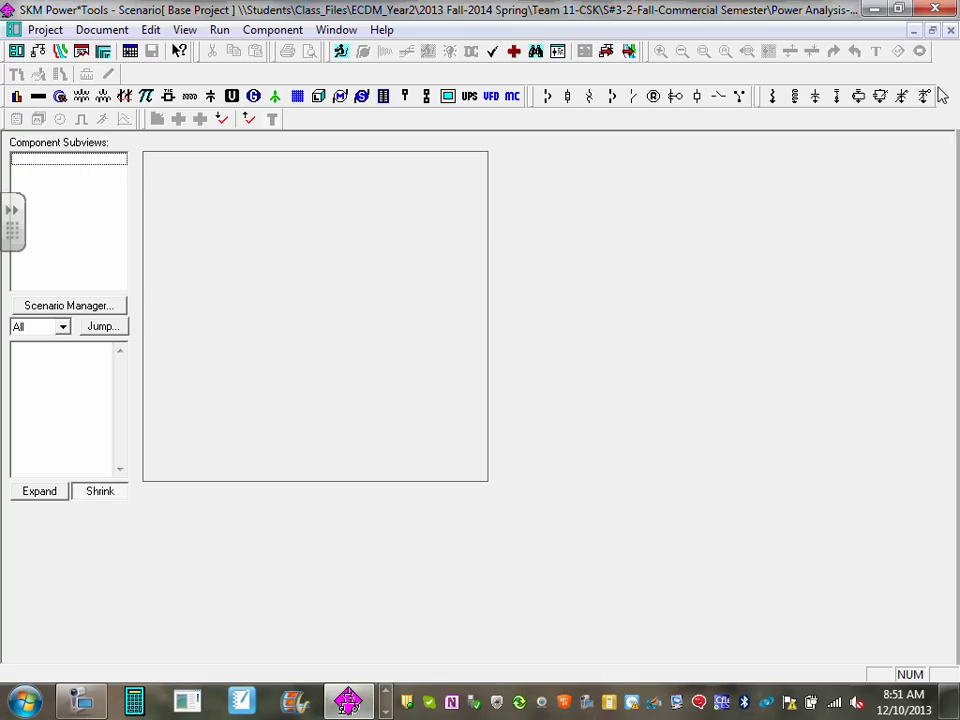
pyautogui.click(931, 31)
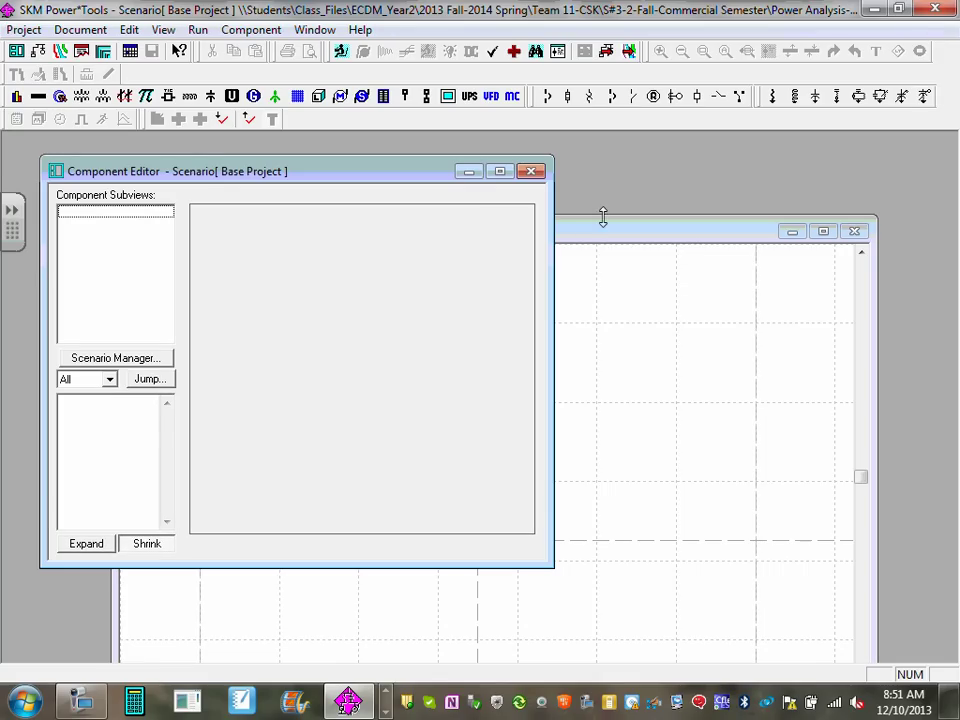
pyautogui.click(724, 236)
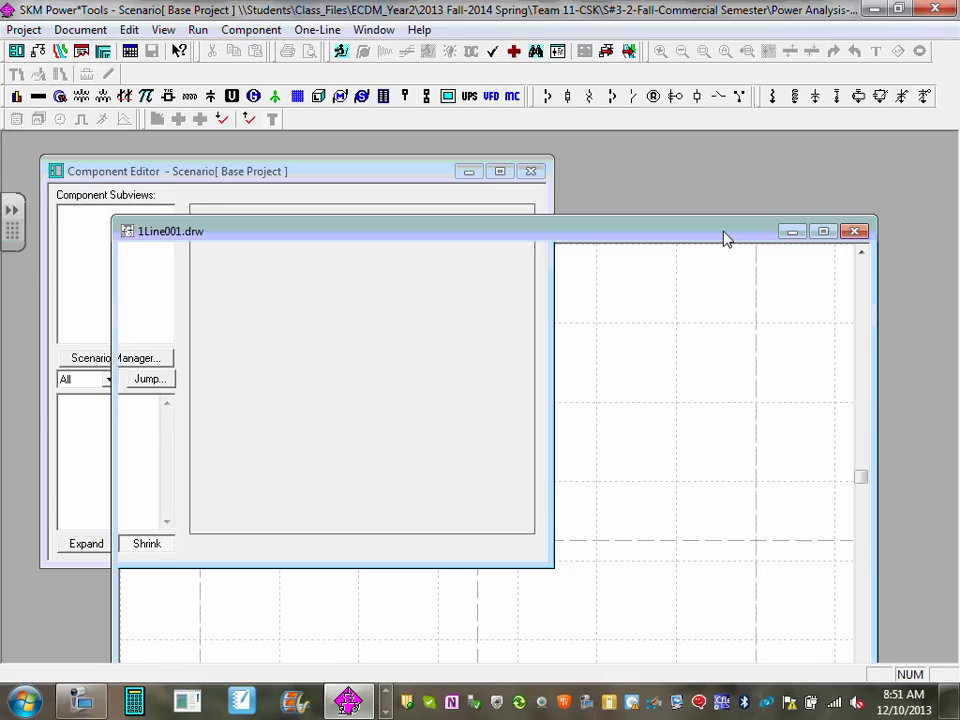
pyautogui.click(823, 231)
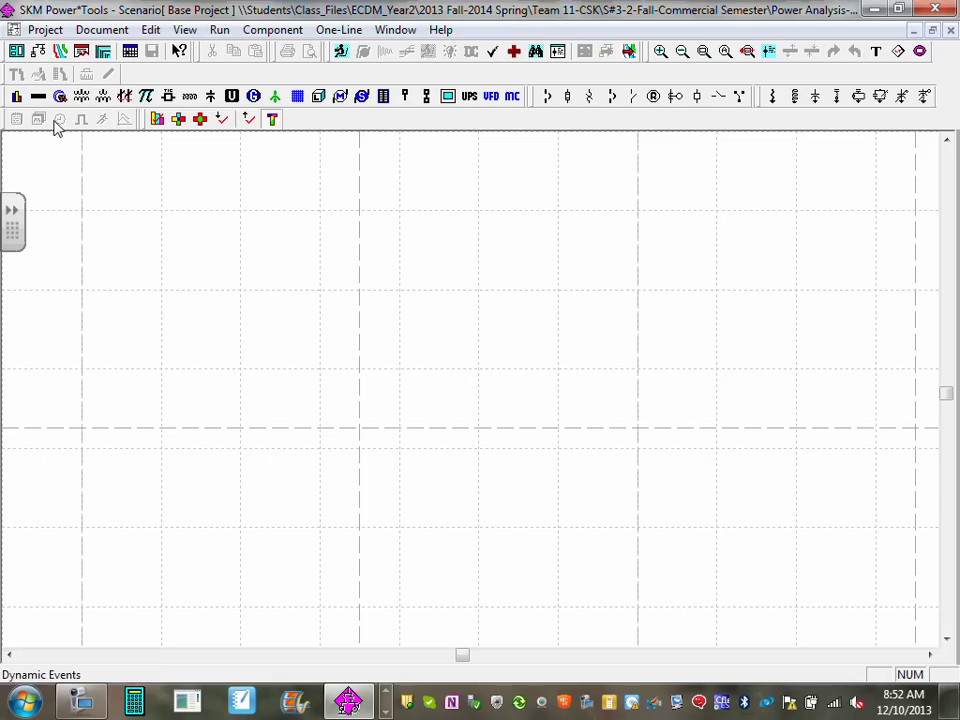
# Place a utility source on the vertical dashed page line in the upper part of the one-line diagram
pyautogui.click(232, 97)
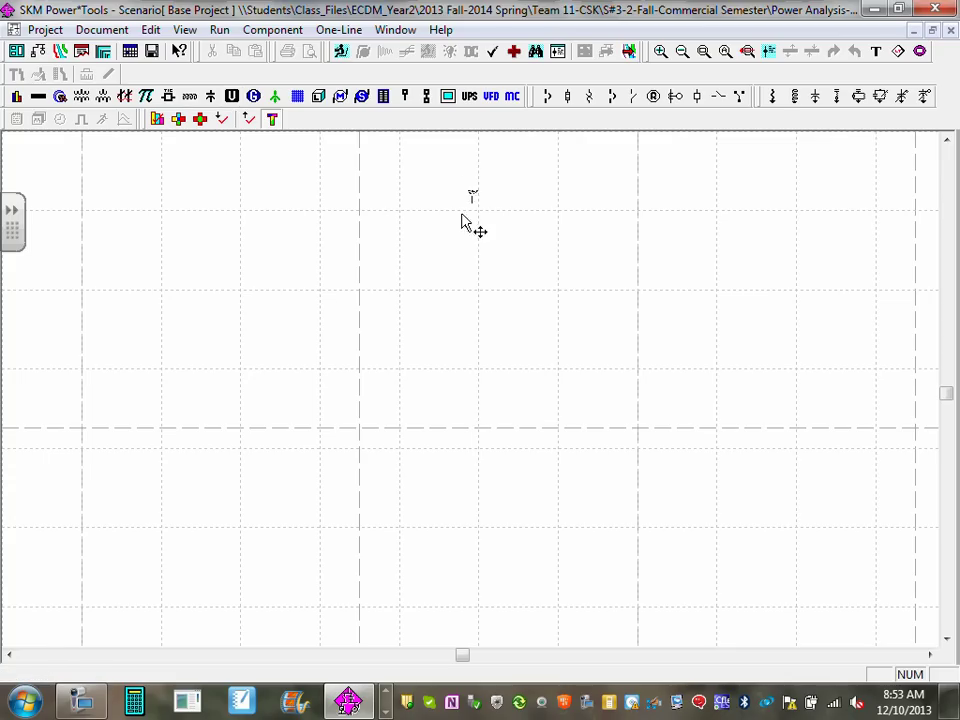
pyautogui.click(360, 190)
pyautogui.scroll(3, 372, 210)
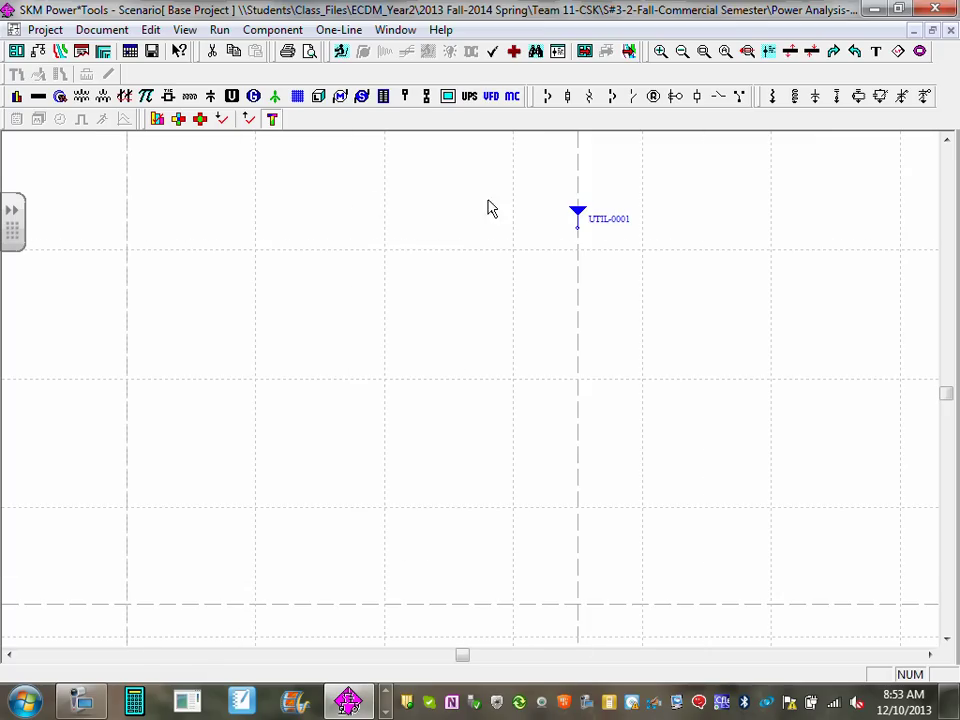
# Add a cable directly below UTIL-0001 and connect its upper end to the utility
pyautogui.moveTo(688, 238); pyautogui.dragTo(489, 386)
pyautogui.scroll(-3, 372, 308)
pyautogui.scroll(3, 489, 386)
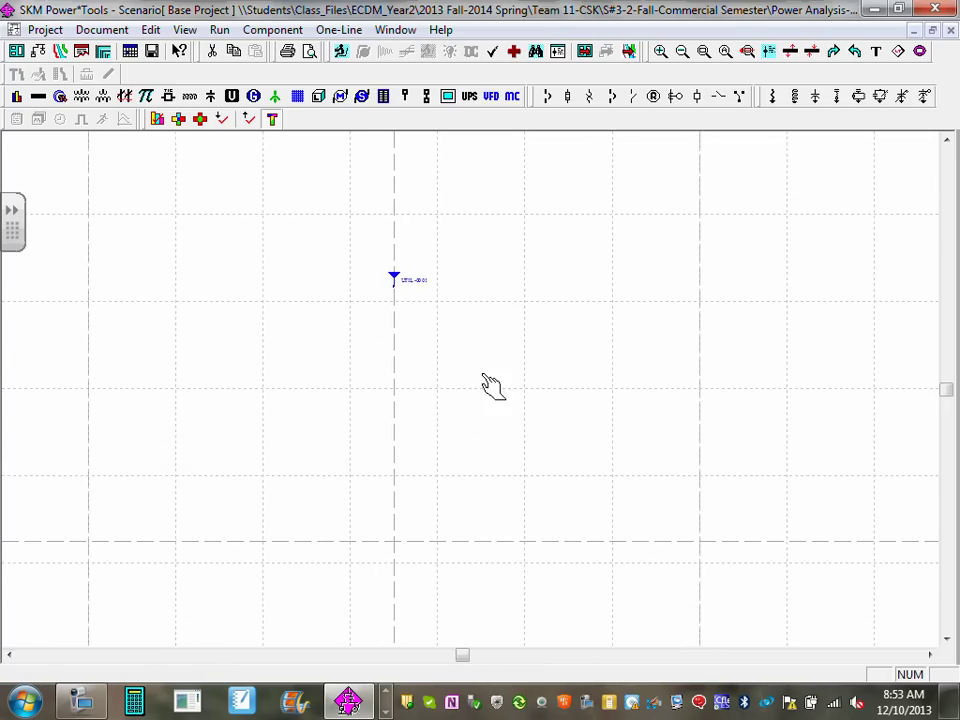
pyautogui.scroll(1, 417, 277)
pyautogui.scroll(1, 620, 390)
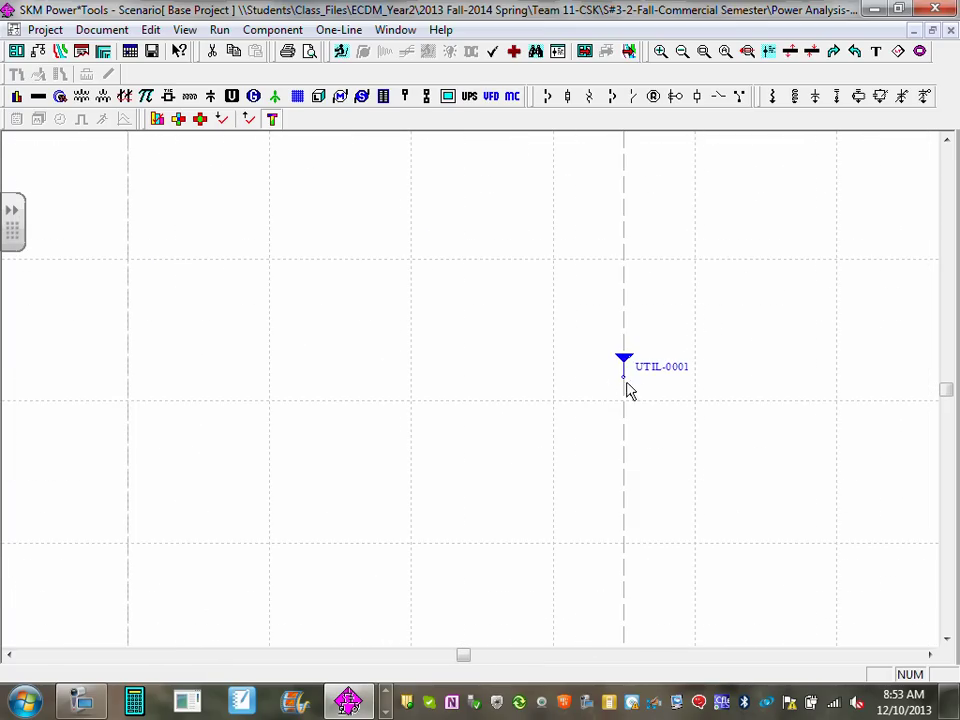
pyautogui.moveTo(628, 388); pyautogui.dragTo(522, 270)
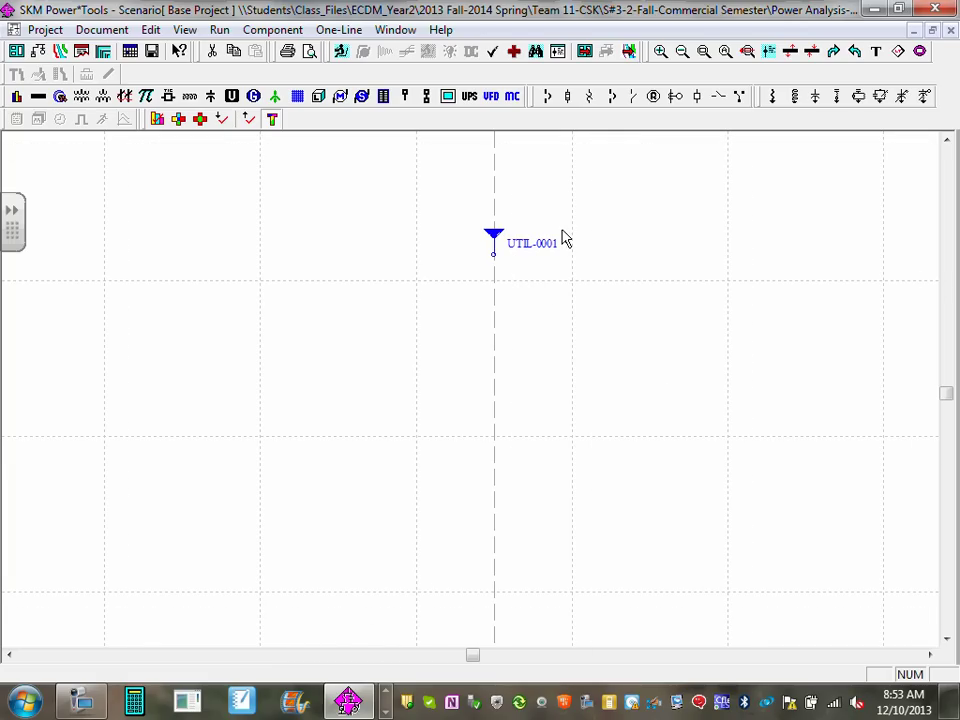
pyautogui.moveTo(568, 339); pyautogui.dragTo(566, 266)
pyautogui.scroll(-1, 555, 264)
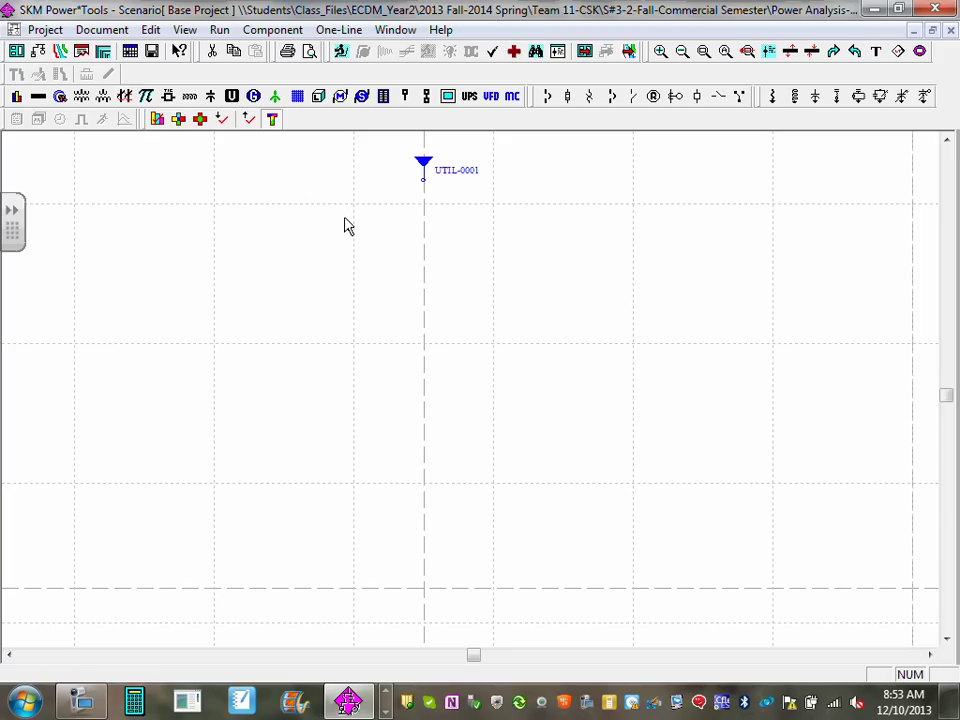
pyautogui.click(60, 96)
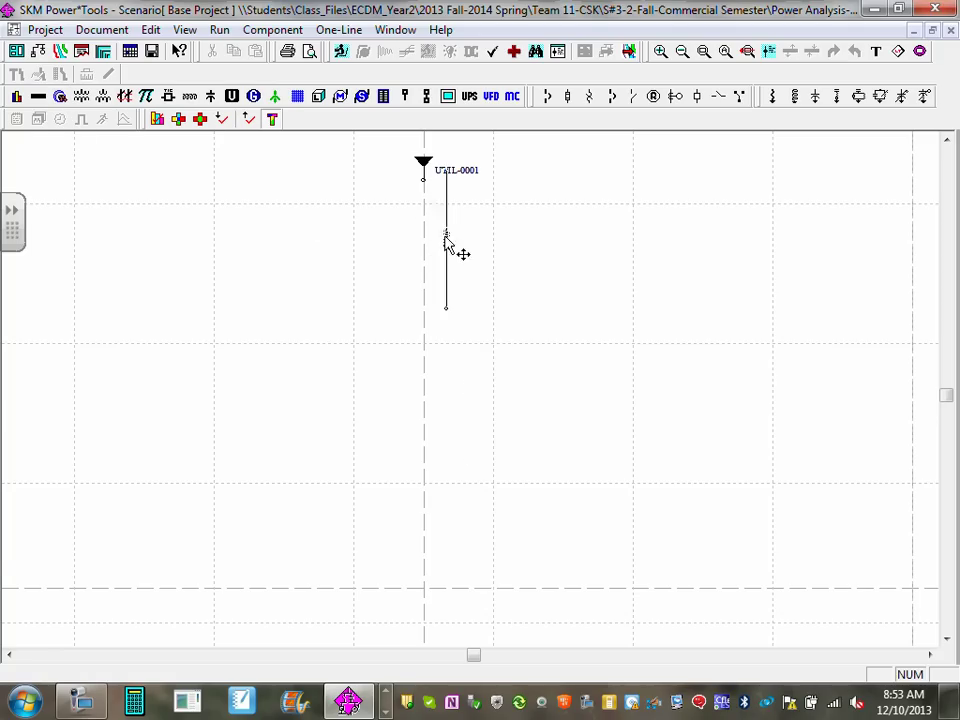
pyautogui.scroll(1, 450, 250)
pyautogui.click(485, 274)
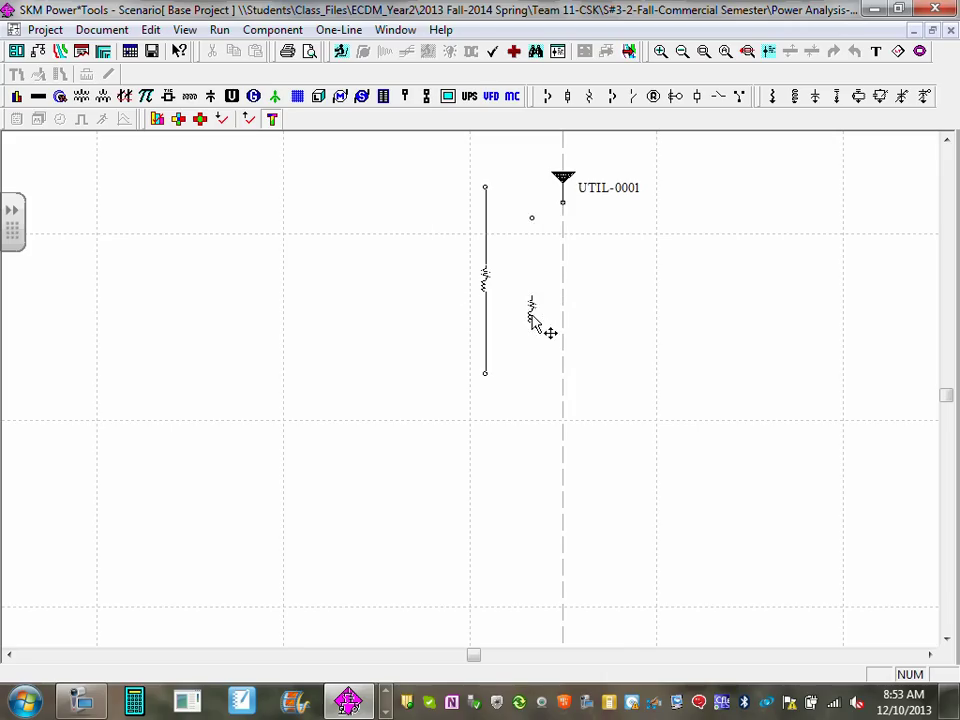
pyautogui.click(561, 342)
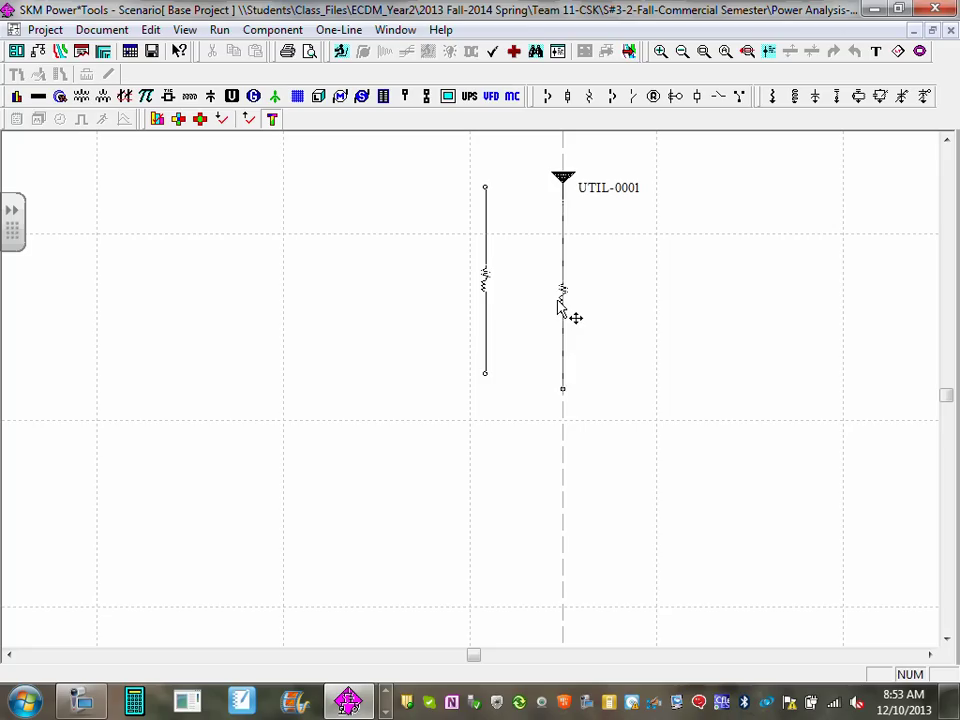
pyautogui.click(558, 301)
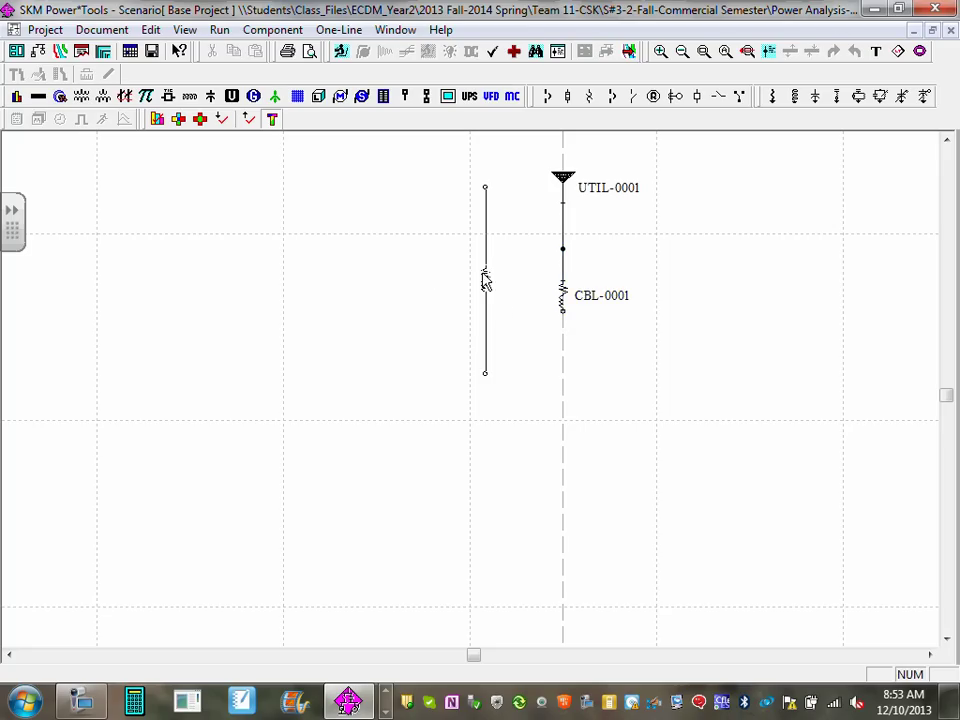
# Add a bus at the lower end of cable CBL-0001
pyautogui.scroll(-3, 385, 270)
pyautogui.scroll(2, 395, 230)
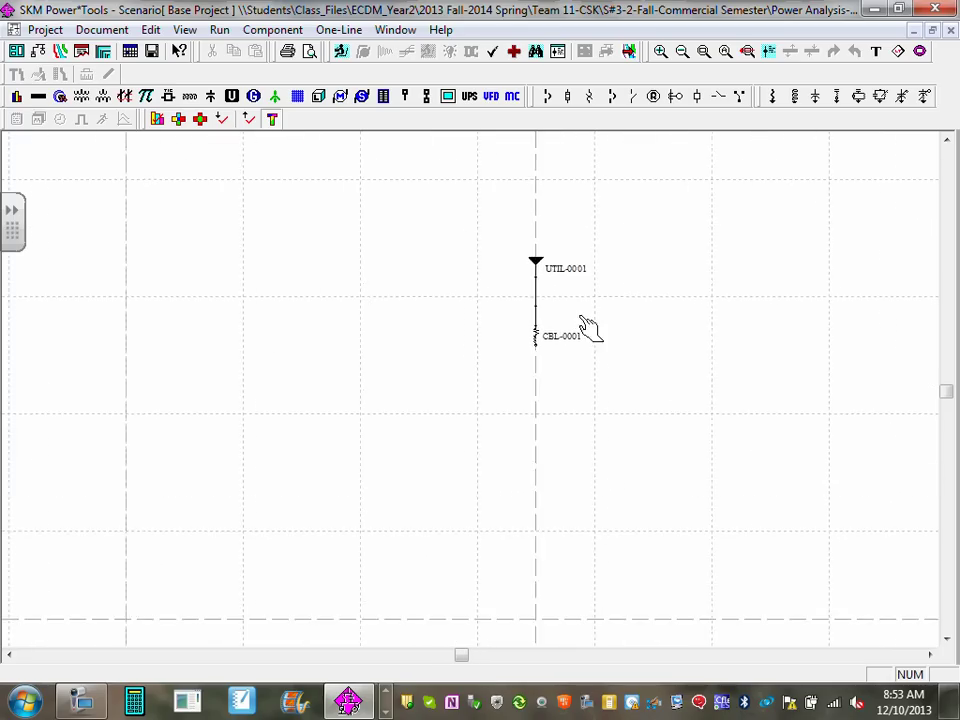
pyautogui.scroll(1, 585, 328)
pyautogui.moveTo(645, 371); pyautogui.dragTo(377, 240)
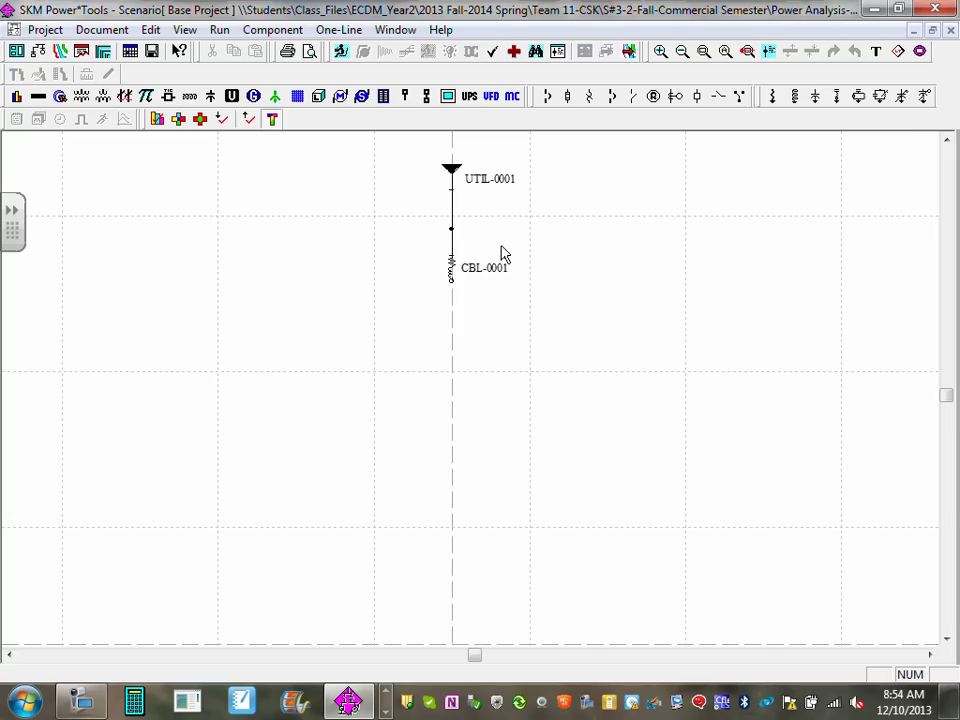
pyautogui.scroll(1, 476, 321)
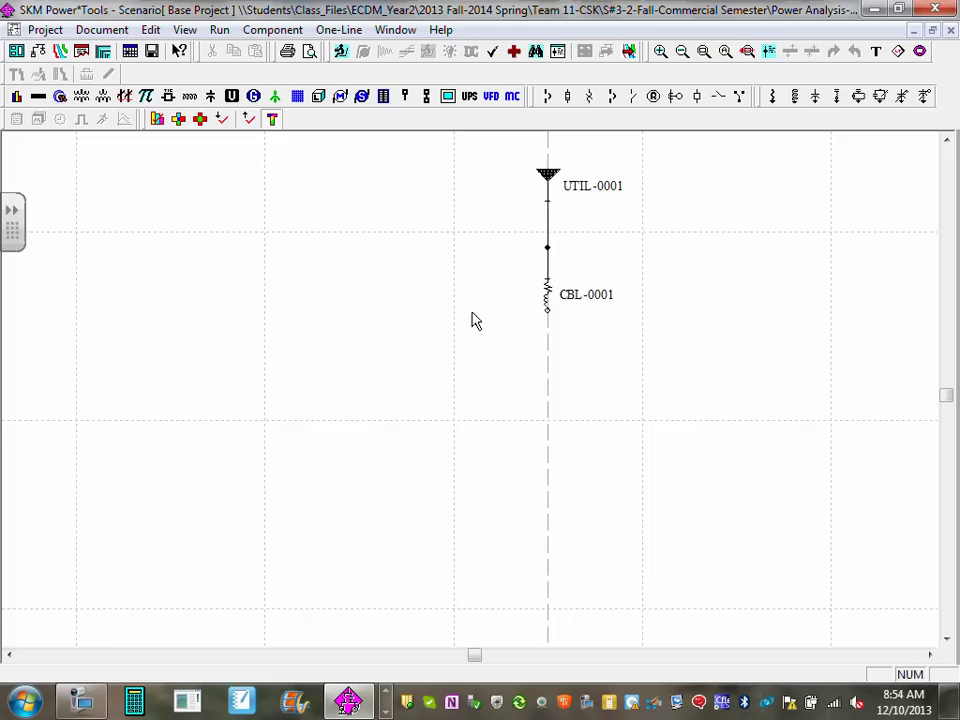
pyautogui.moveTo(583, 343); pyautogui.dragTo(456, 294)
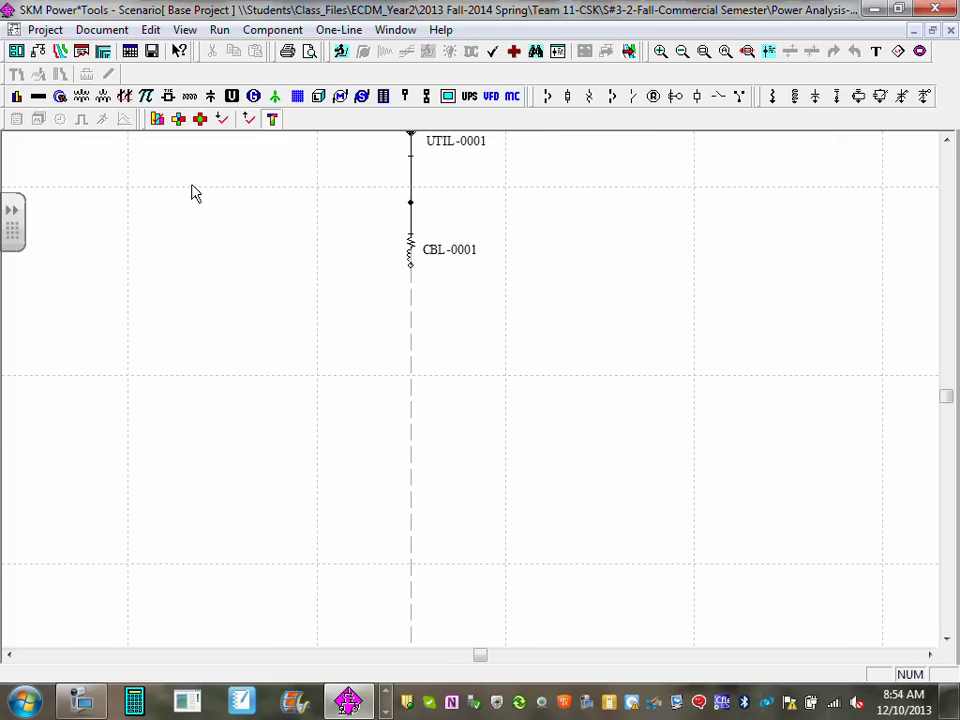
pyautogui.click(412, 250)
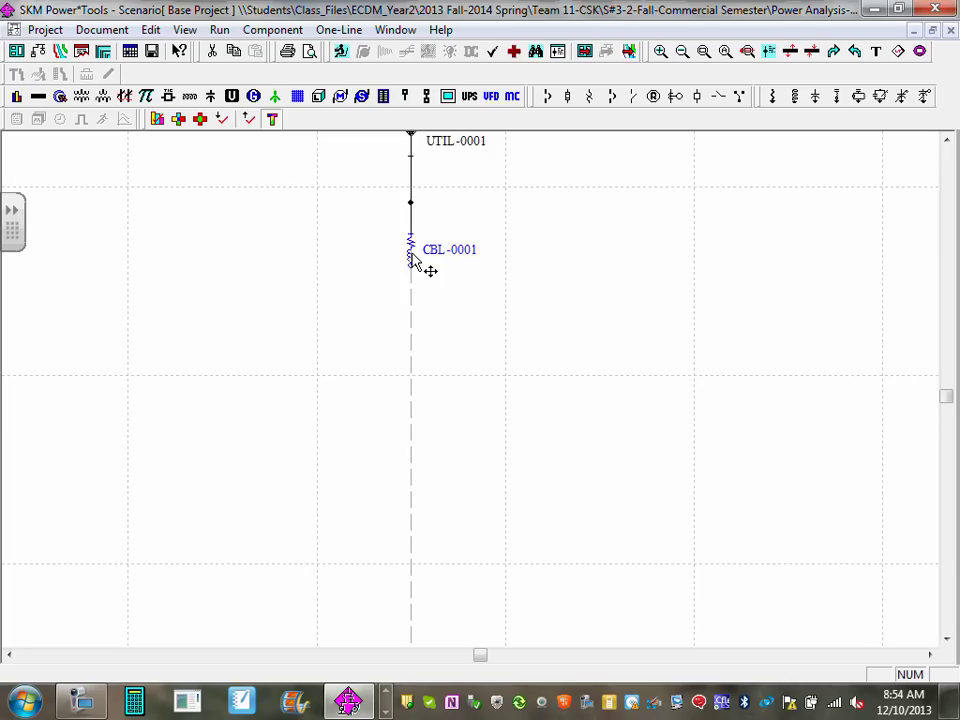
pyautogui.click(38, 97)
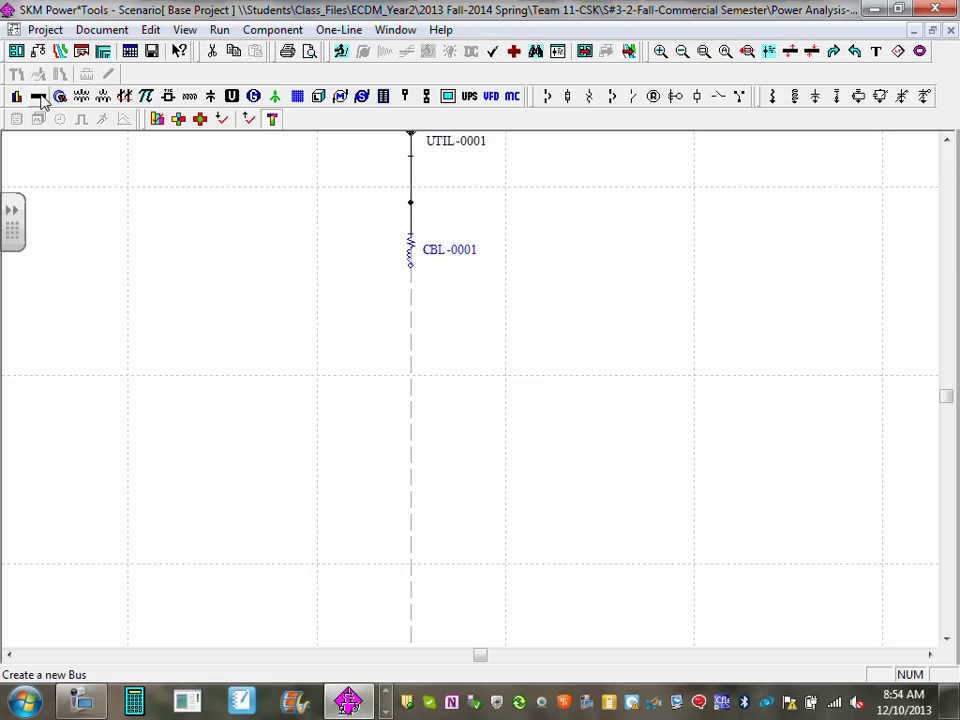
pyautogui.click(38, 96)
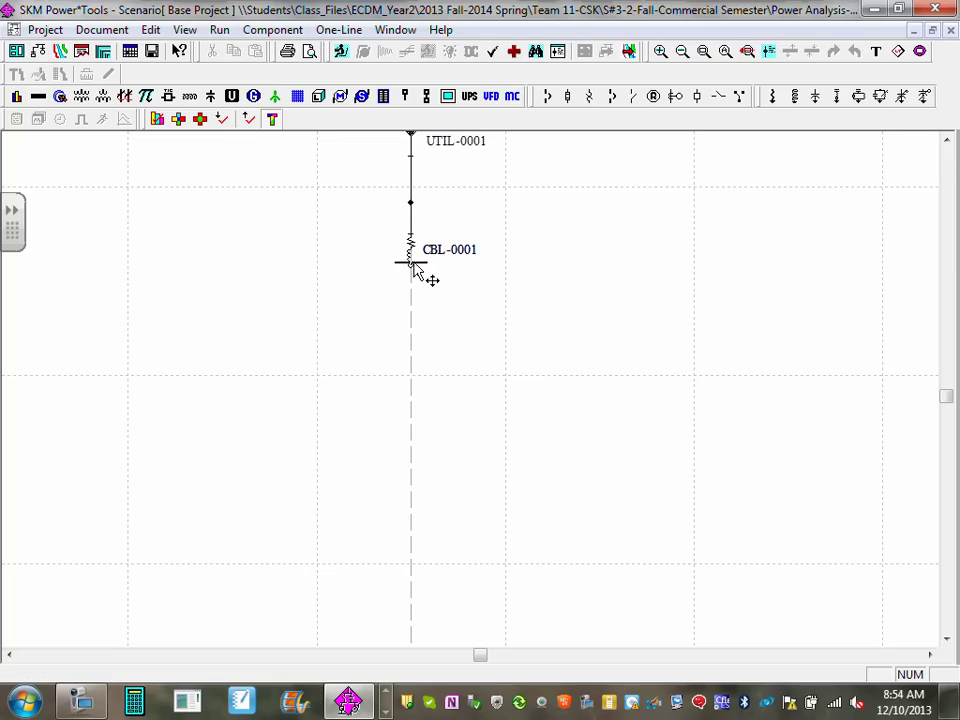
pyautogui.scroll(1, 422, 316)
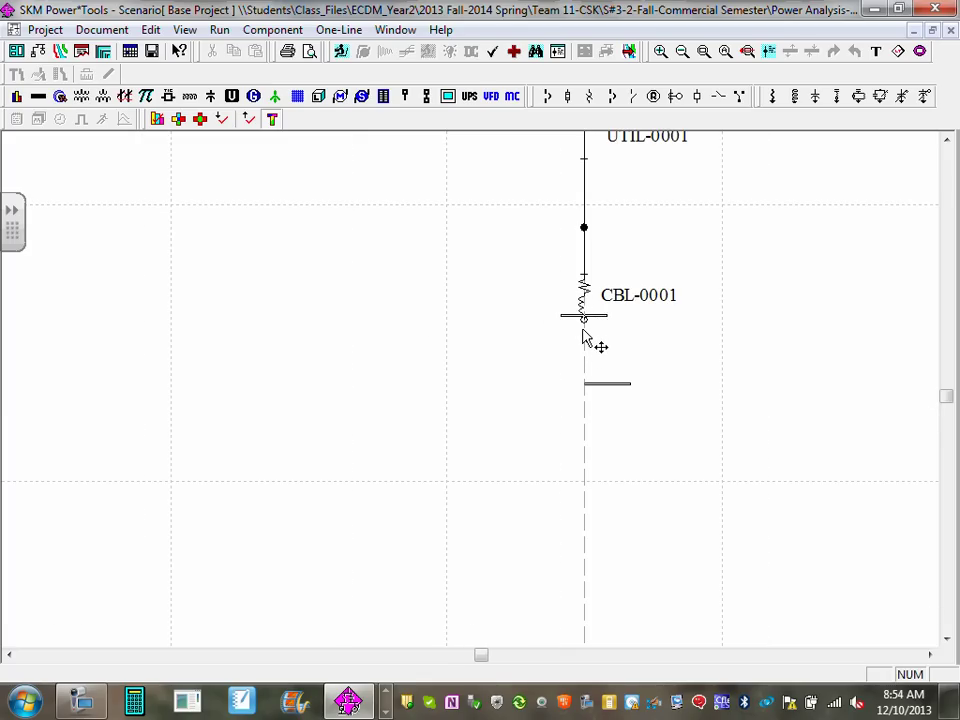
pyautogui.click(584, 330)
pyautogui.click(439, 274)
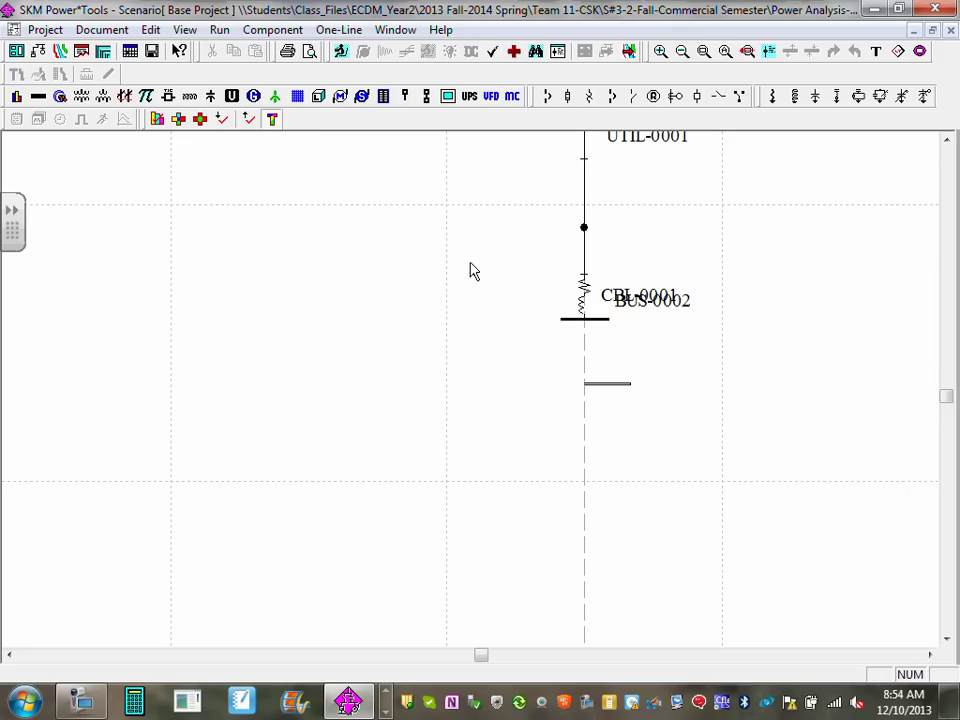
# Space the new bus and cable CBL-0001 apart so their labels no longer overlap
pyautogui.moveTo(590, 298); pyautogui.dragTo(587, 356)
pyautogui.click(510, 345)
pyautogui.scroll(-2, 508, 347)
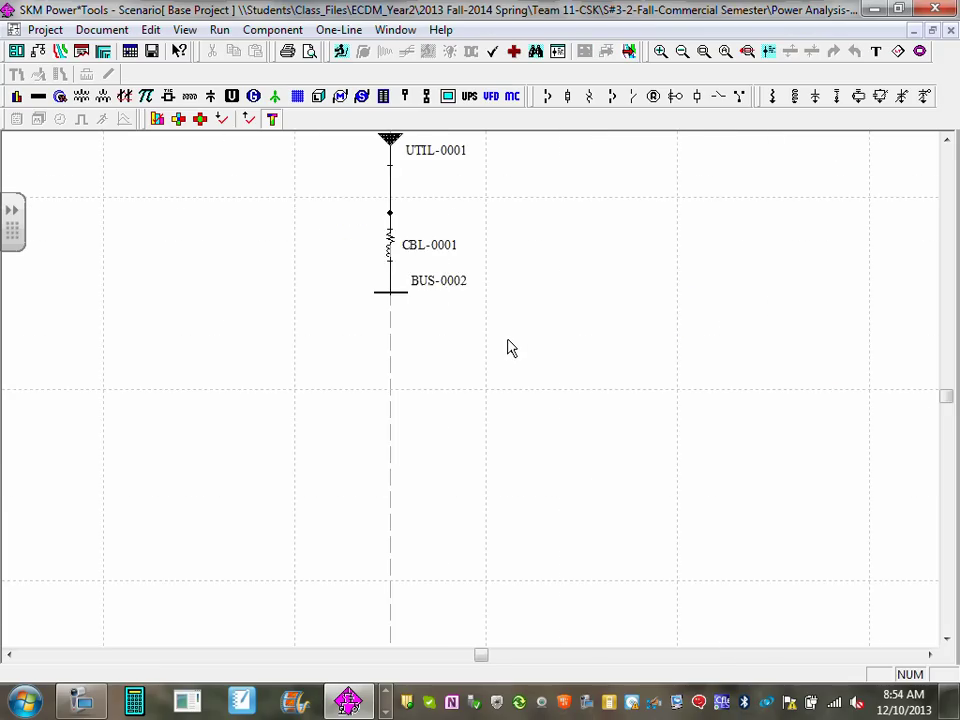
# Shift cable CBL-0001 down toward the bus and move it back up toward the connection node
pyautogui.moveTo(508, 347); pyautogui.dragTo(551, 407)
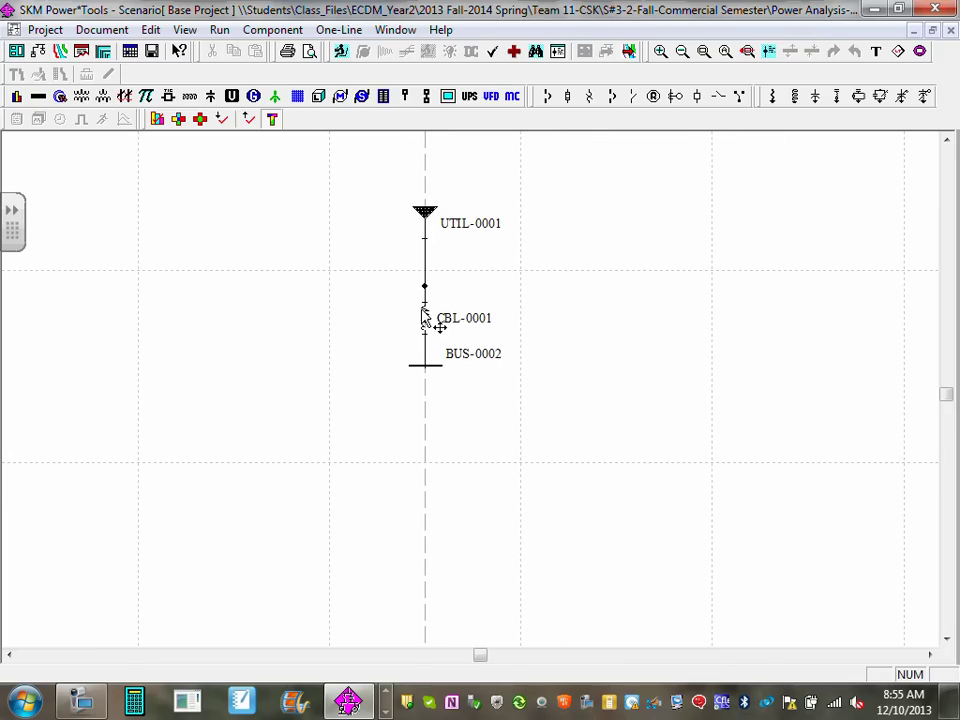
pyautogui.moveTo(426, 317)
pyautogui.mouseDown()
pyautogui.moveTo(583, 285)
pyautogui.moveTo(588, 300)
pyautogui.moveTo(482, 336)
pyautogui.moveTo(426, 333)
pyautogui.mouseUp()
pyautogui.moveTo(426, 213)
pyautogui.mouseDown()
pyautogui.moveTo(587, 212)
pyautogui.moveTo(664, 229)
pyautogui.moveTo(428, 230)
pyautogui.moveTo(427, 213)
pyautogui.mouseUp()
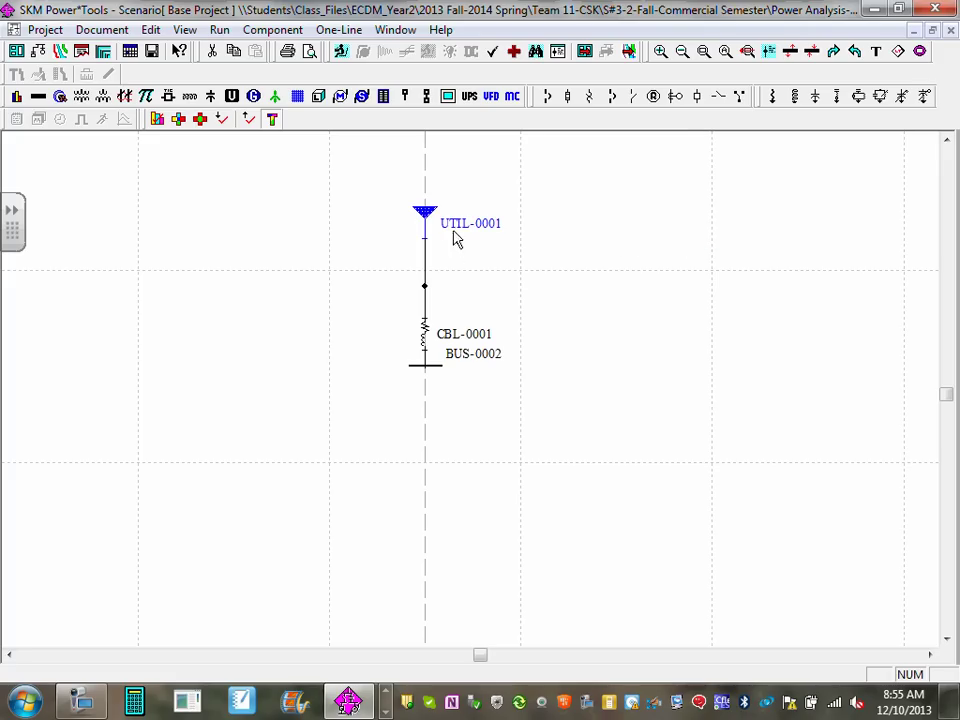
pyautogui.moveTo(425, 335); pyautogui.dragTo(431, 296)
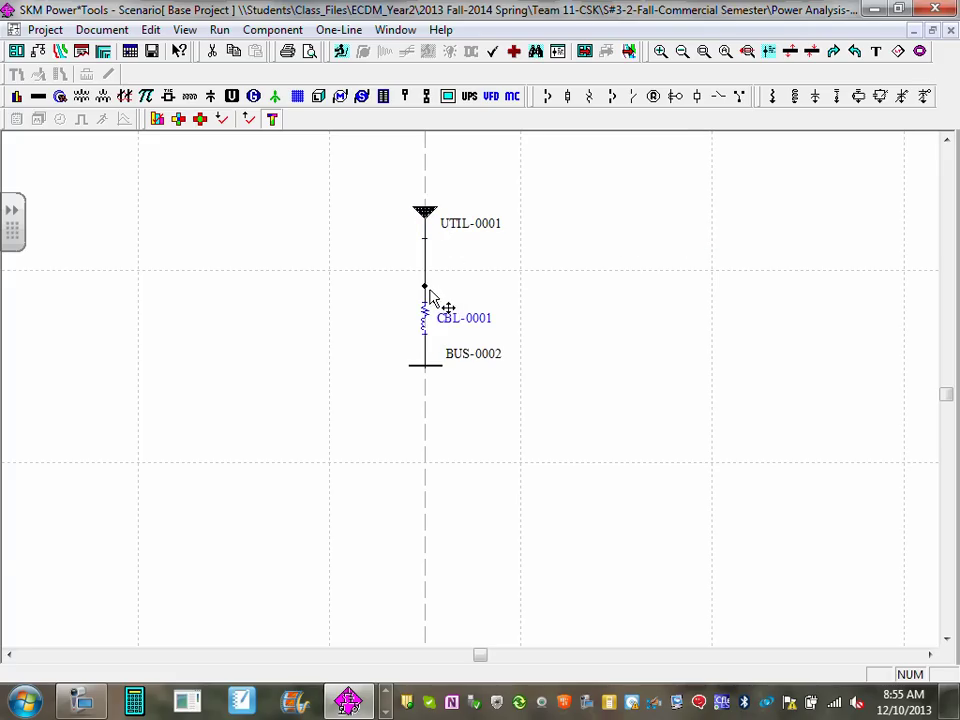
# Move the connection node between the utility and the cable up, close to UTIL-0001
pyautogui.scroll(1, 435, 298)
pyautogui.scroll(1, 476, 306)
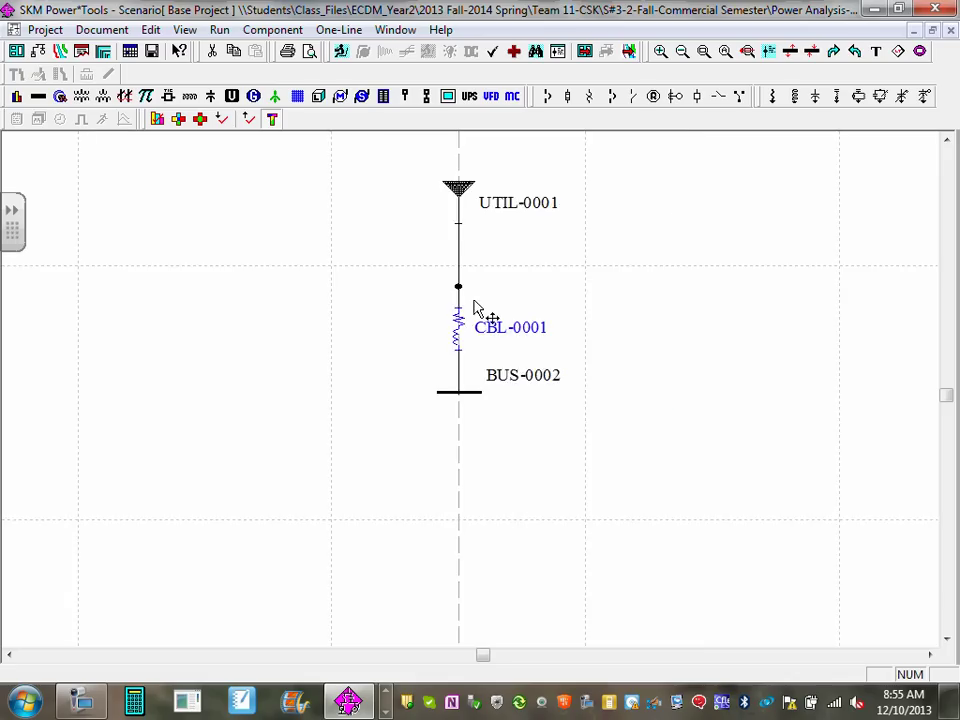
pyautogui.moveTo(503, 292); pyautogui.dragTo(546, 262)
pyautogui.click(583, 281)
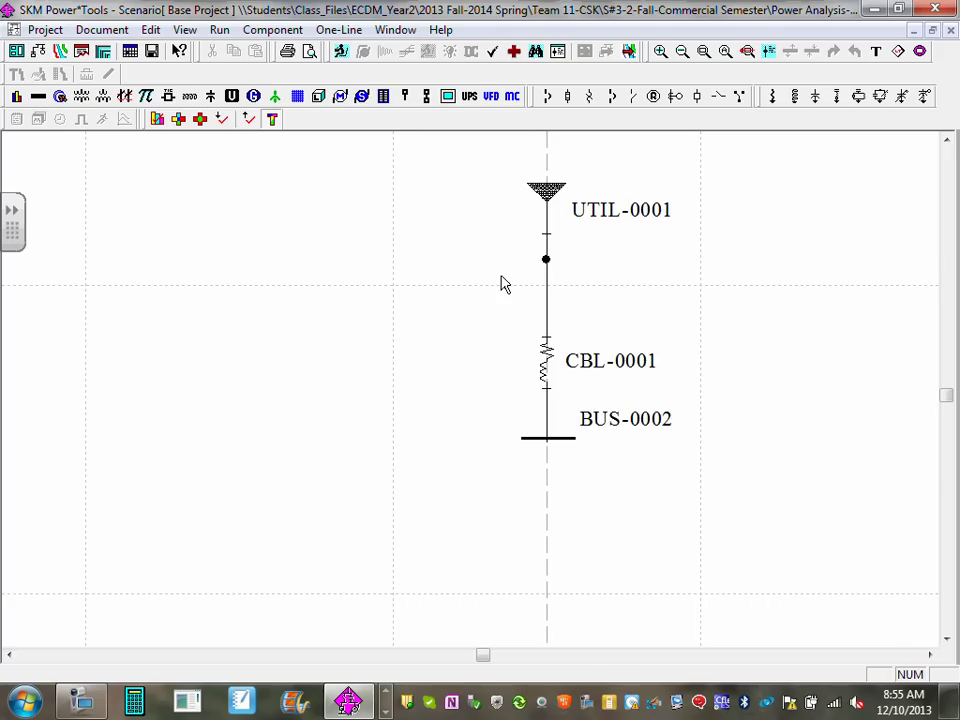
# Open the Rename Component dialog for UTIL-0001 and cancel it without renaming
pyautogui.scroll(-1, 601, 327)
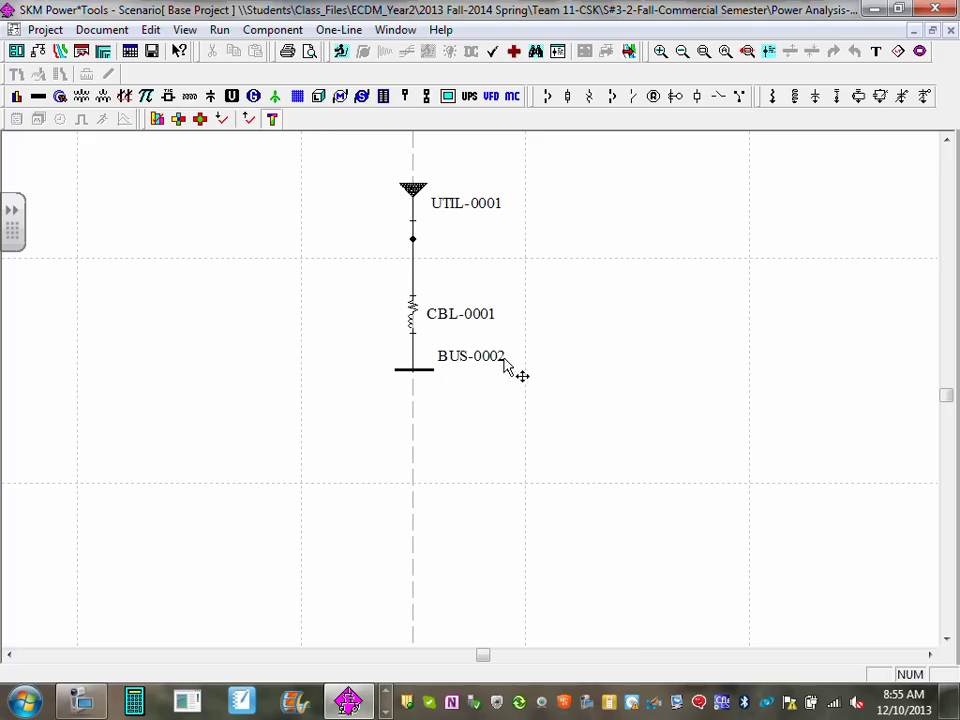
pyautogui.click(484, 212)
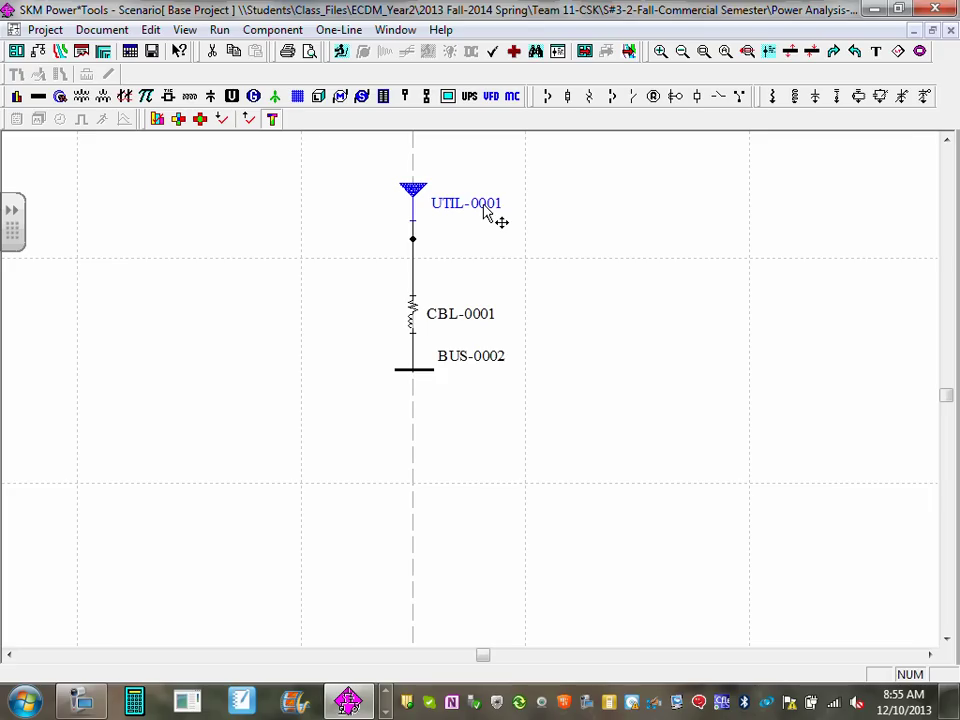
pyautogui.click(534, 221)
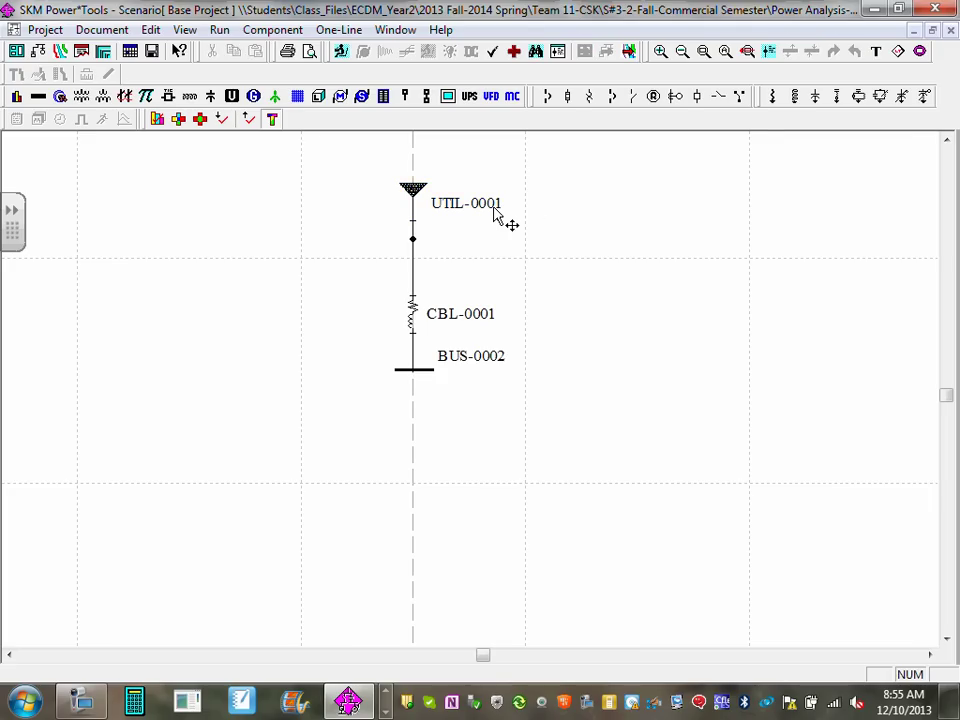
pyautogui.click(493, 216)
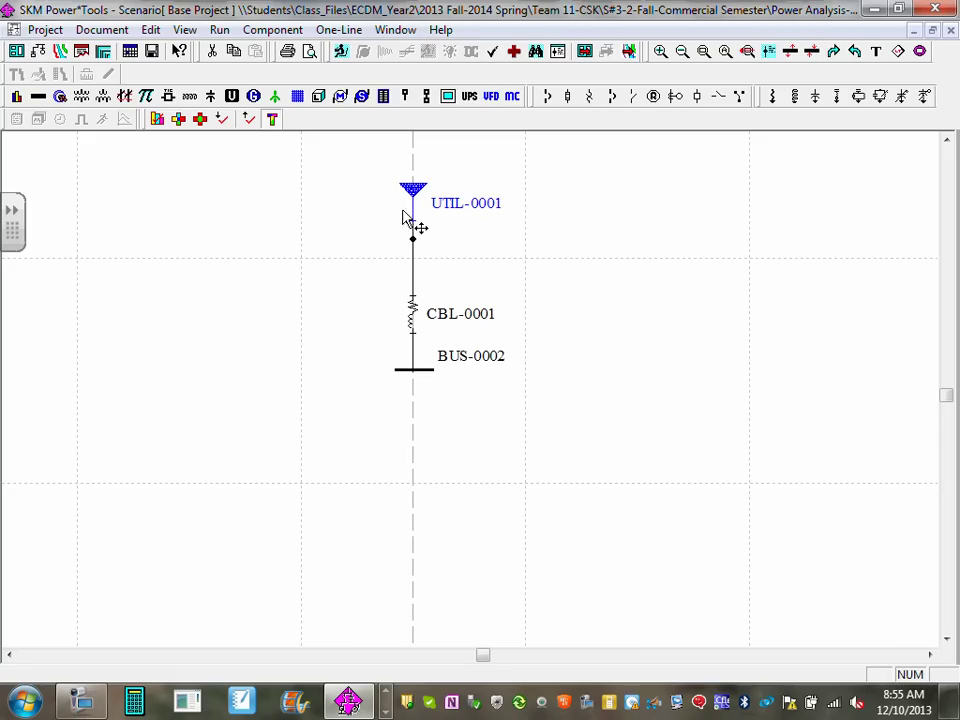
pyautogui.doubleClick(497, 210)
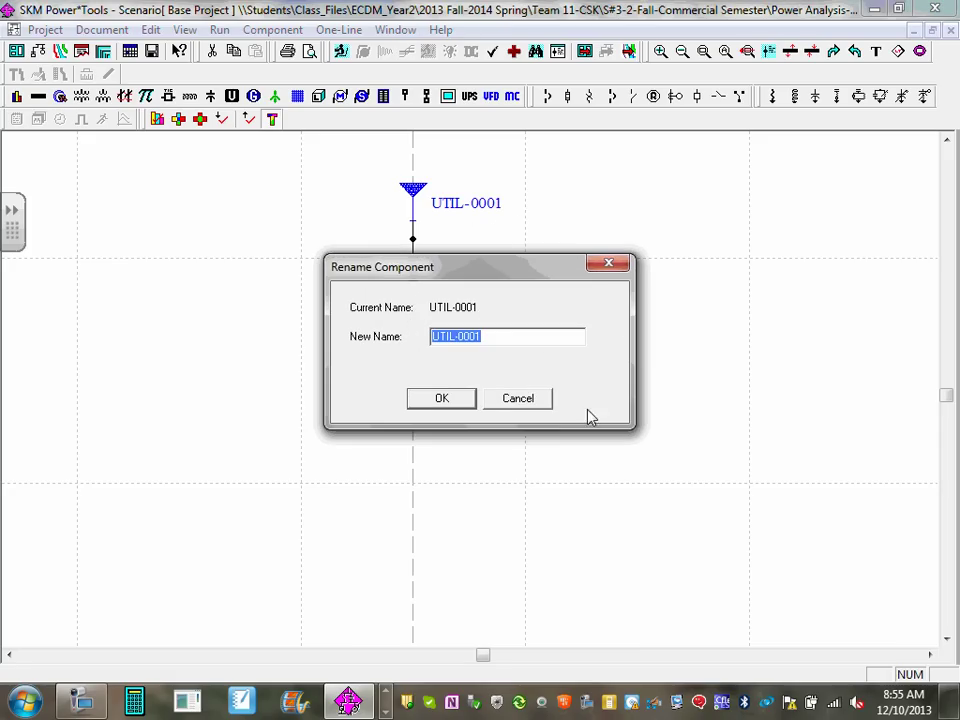
pyautogui.click(520, 398)
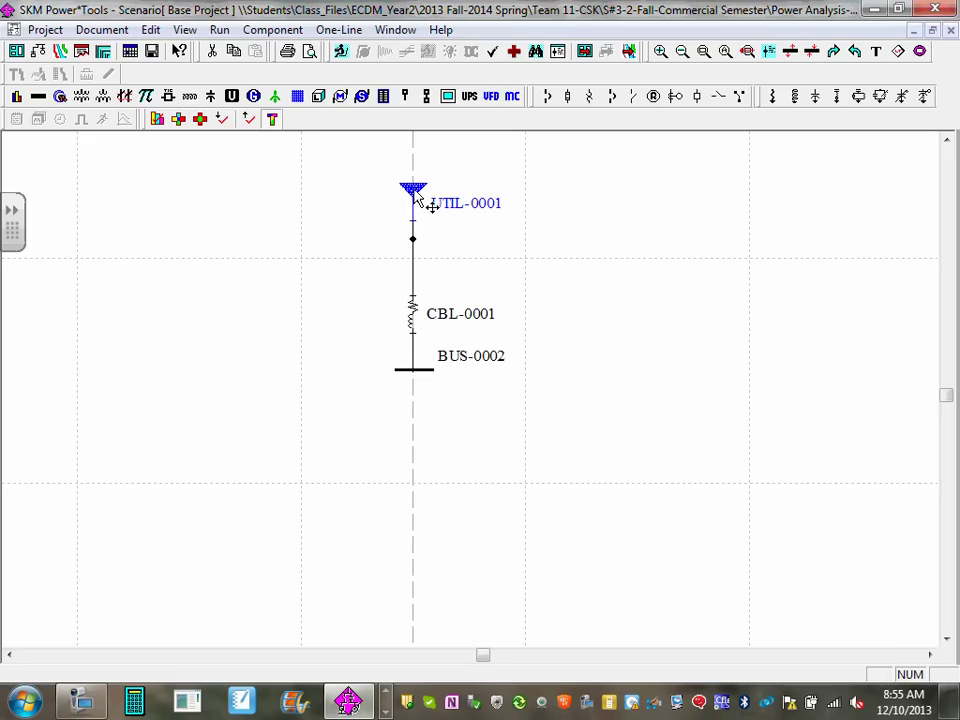
# View the utility's settings in the Component Editor and return to the one-line diagram
pyautogui.doubleClick(418, 197)
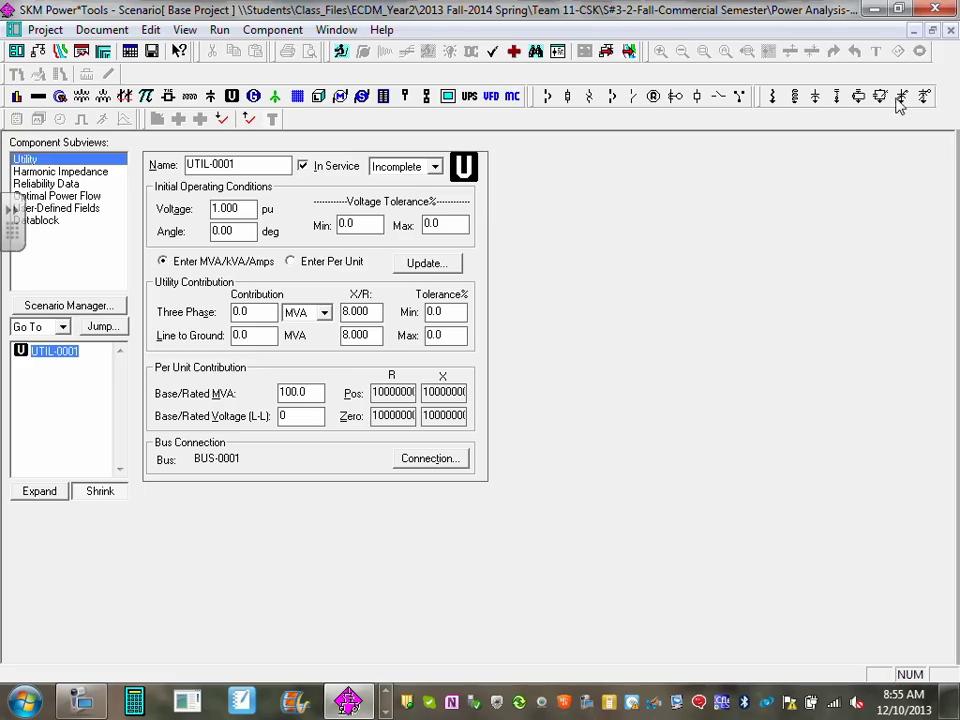
pyautogui.click(950, 31)
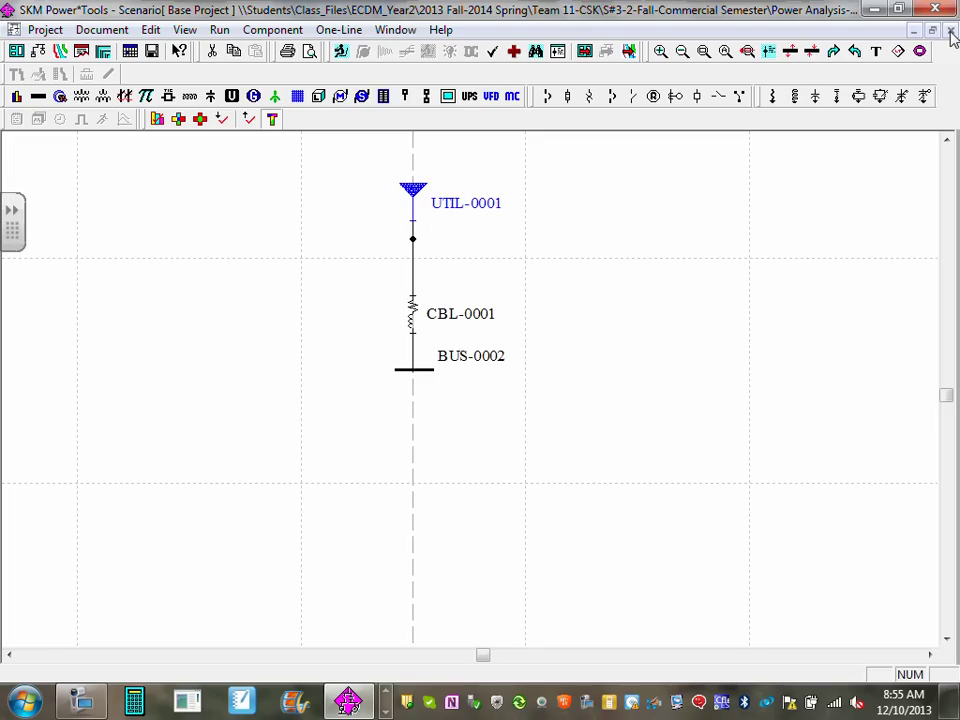
pyautogui.click(418, 194)
pyautogui.doubleClick(418, 194)
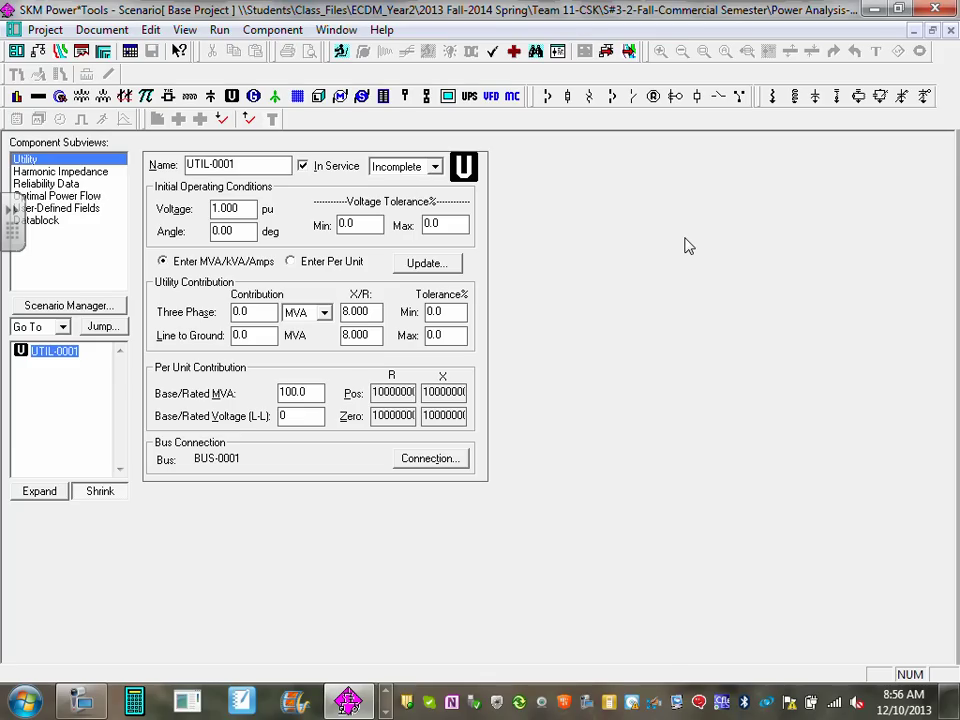
pyautogui.click(950, 32)
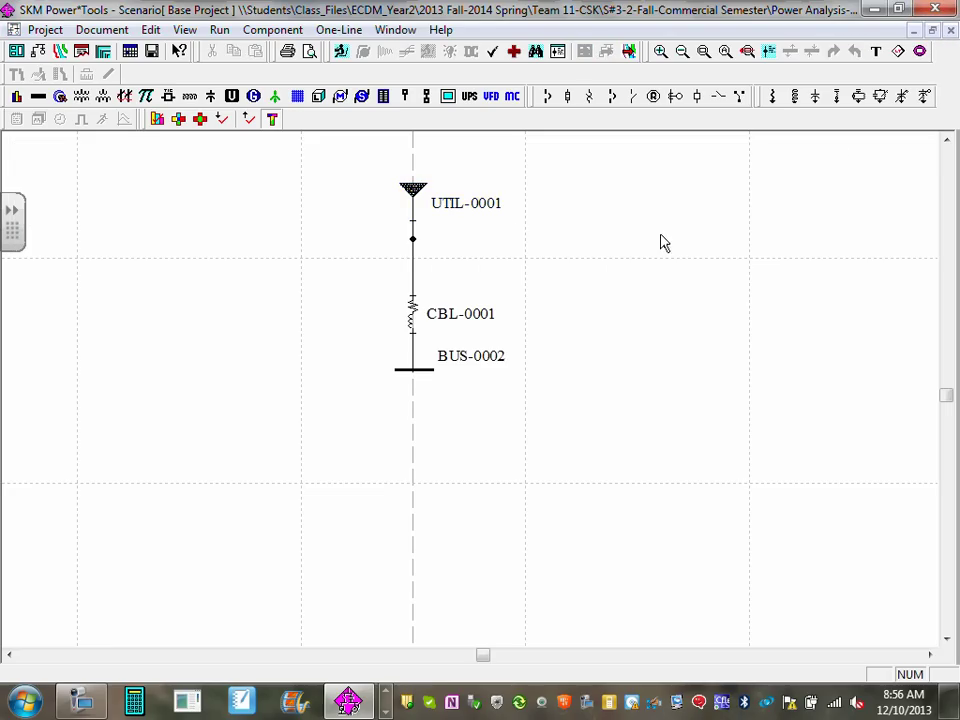
# Rename utility UTIL-0001 to Xcel Energy and shift its label slightly up and away from the utility symbol
pyautogui.doubleClick(495, 210)
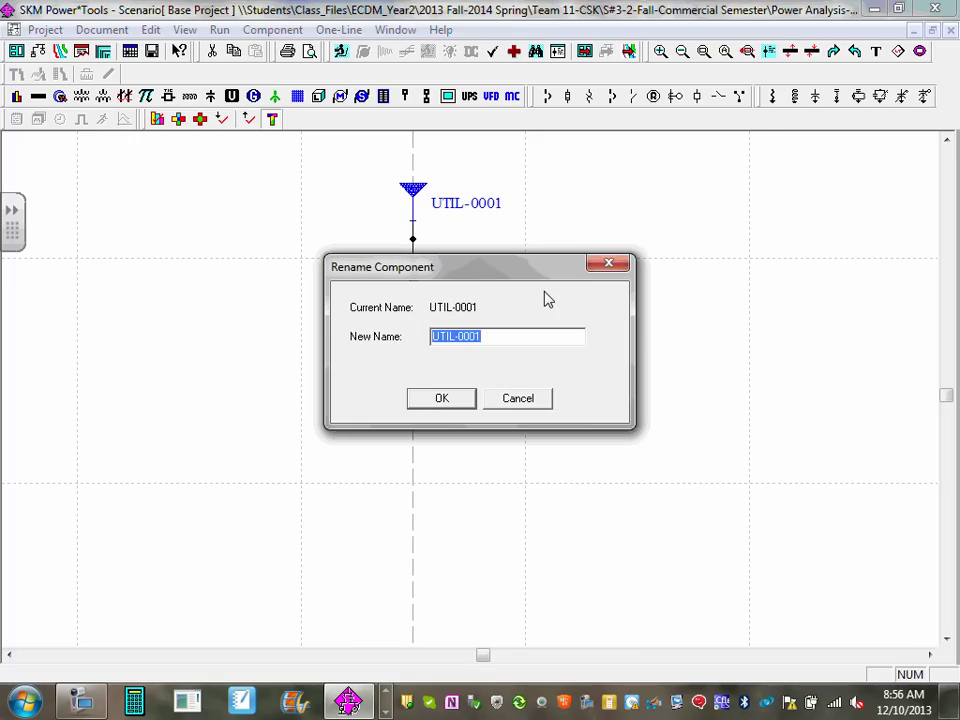
pyautogui.write('Xcel')
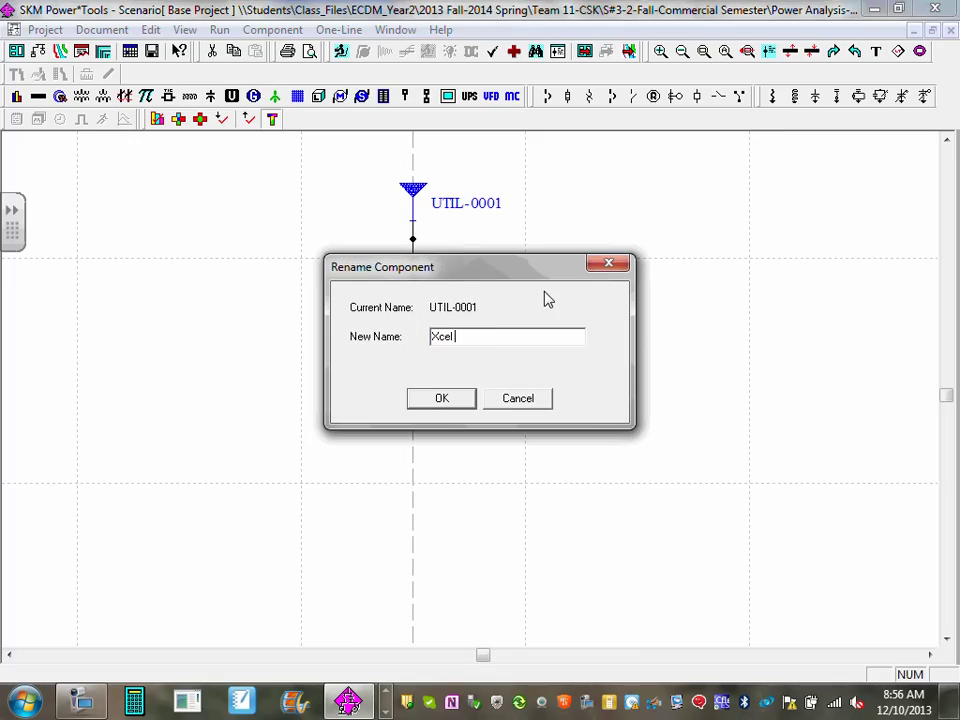
pyautogui.write(' Energy')
pyautogui.click(468, 402)
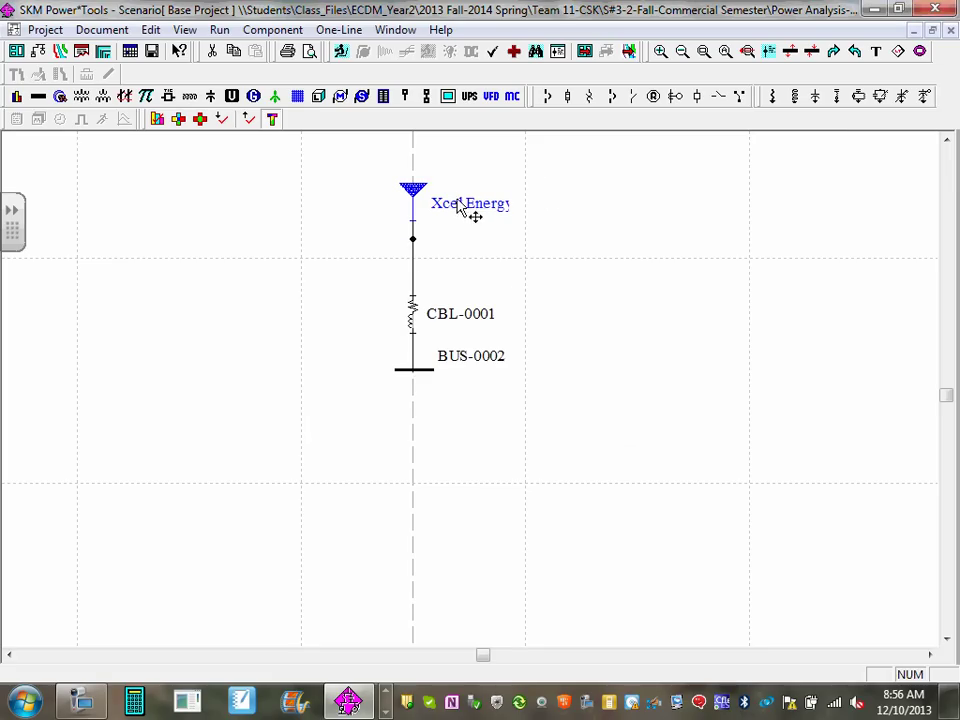
pyautogui.moveTo(493, 210); pyautogui.dragTo(477, 199)
pyautogui.click(514, 231)
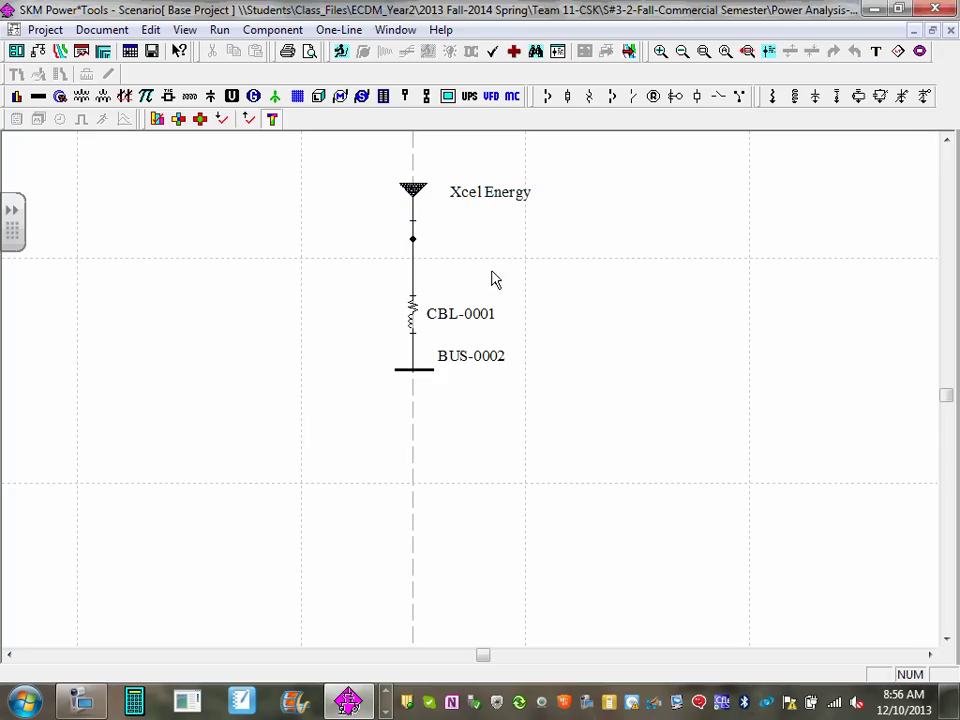
pyautogui.click(463, 317)
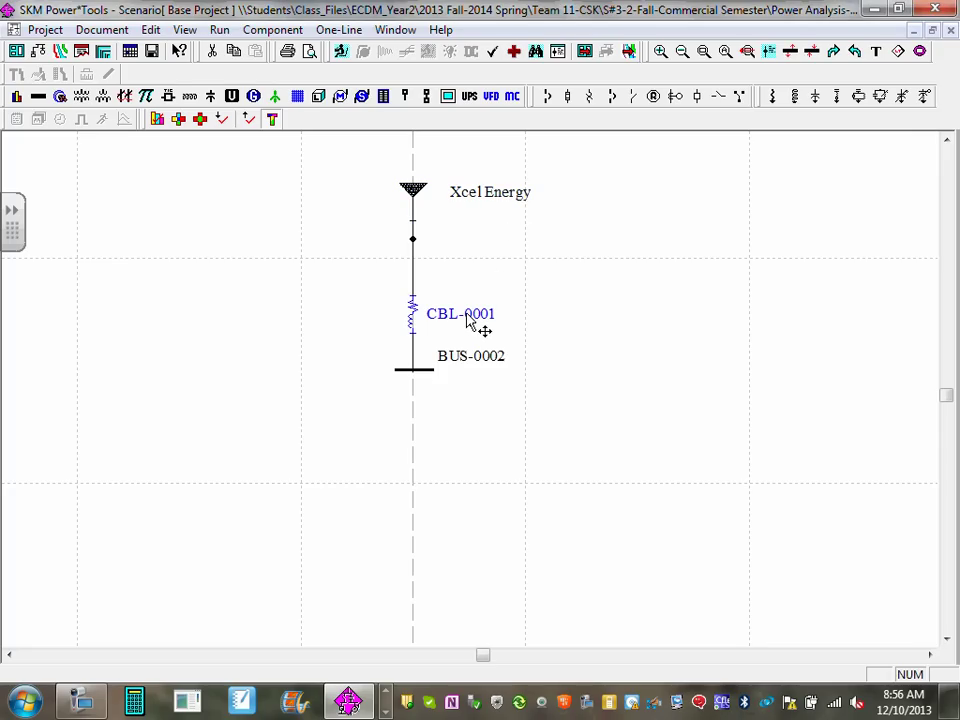
pyautogui.doubleClick(467, 317)
pyautogui.click(532, 400)
# Rename bus BUS-0002 to B-MC
pyautogui.click(489, 364)
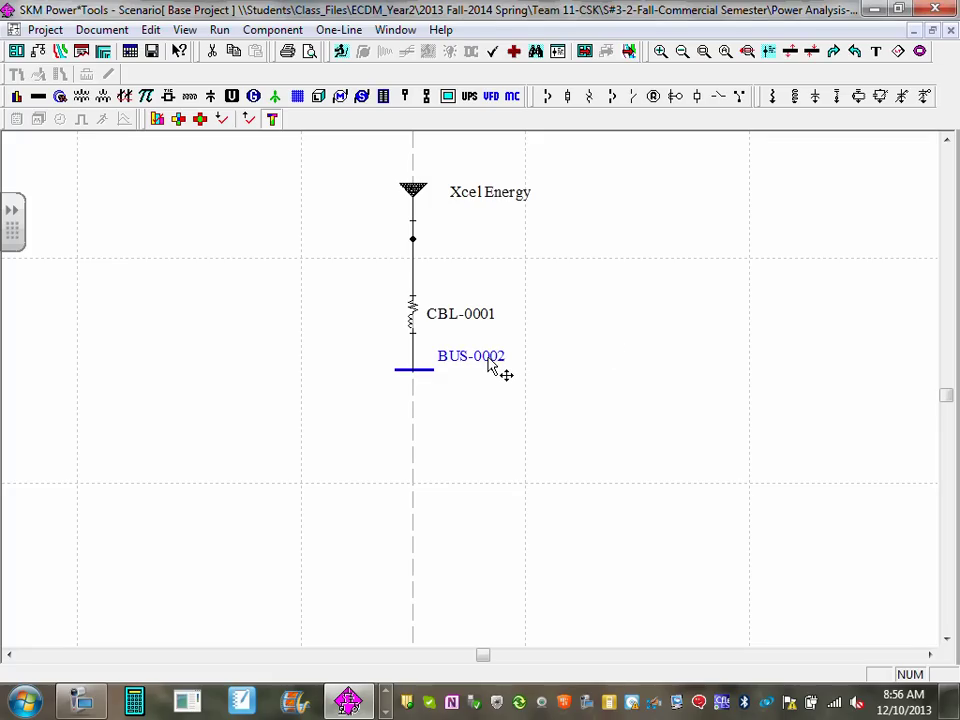
pyautogui.doubleClick(489, 362)
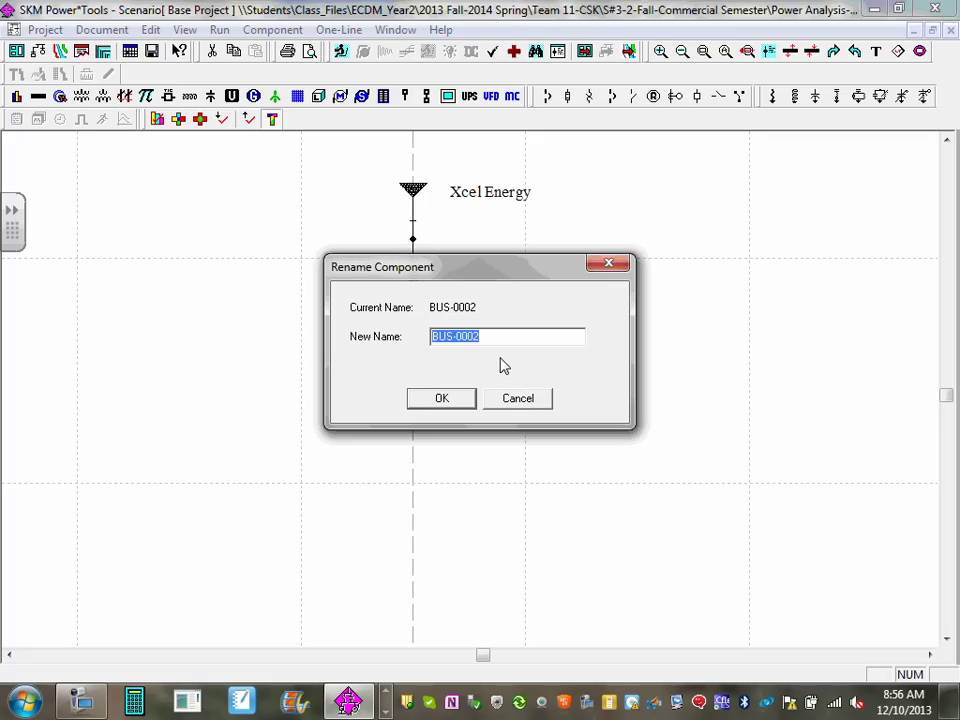
pyautogui.write('MC')
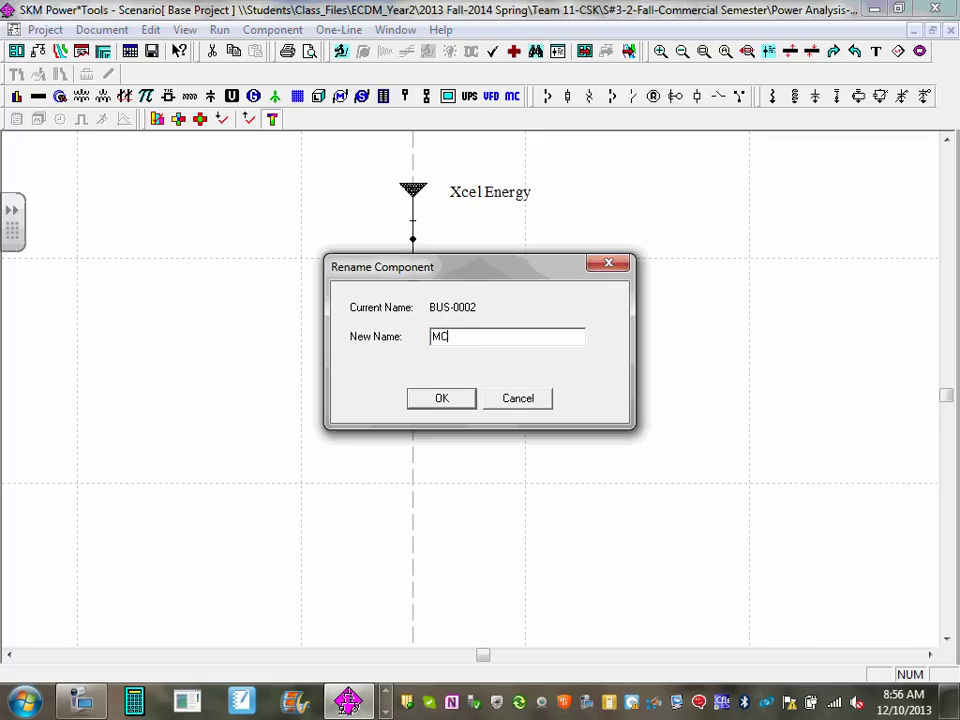
pyautogui.click(438, 337)
pyautogui.write('B-')
pyautogui.click(444, 398)
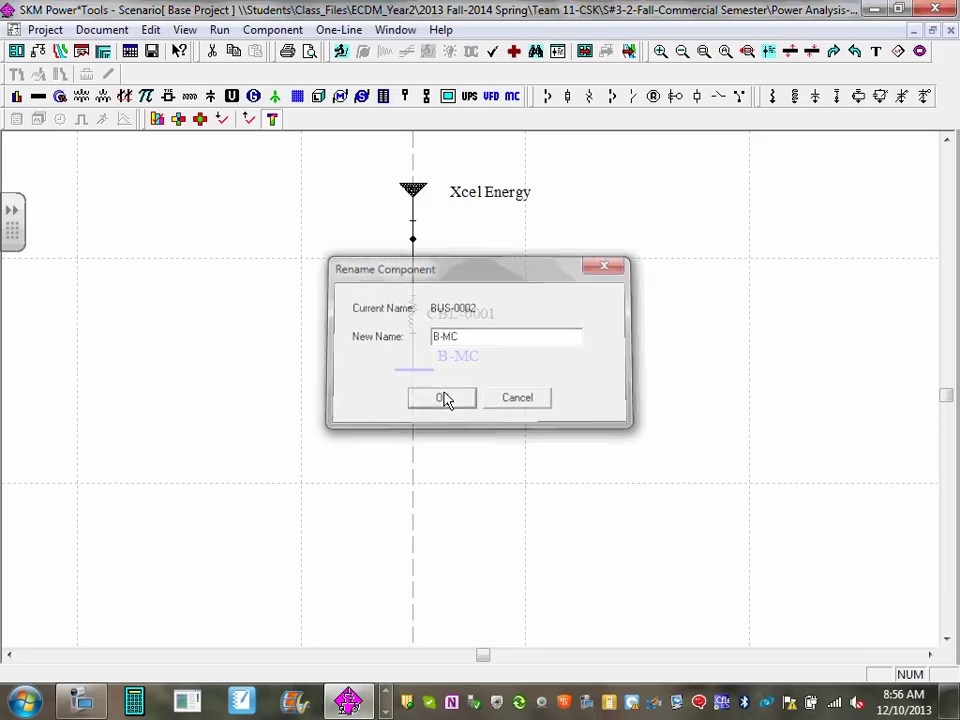
# Align cable CBL-0001's label beneath the Xcel Energy label and rename the cable to CBL-MC
pyautogui.moveTo(456, 319); pyautogui.dragTo(487, 309)
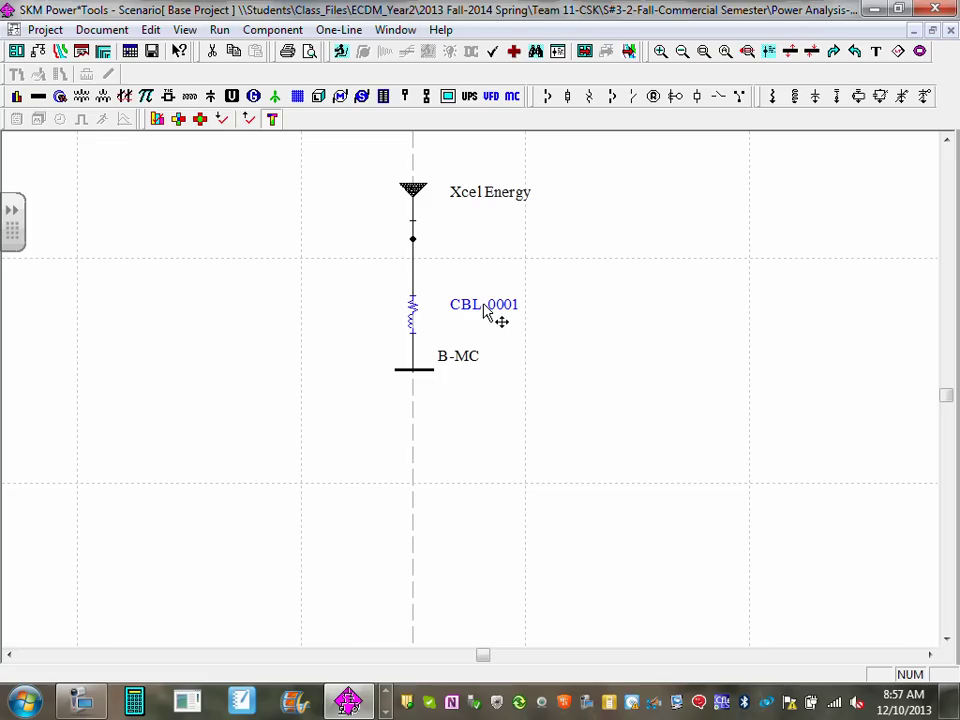
pyautogui.doubleClick(497, 307)
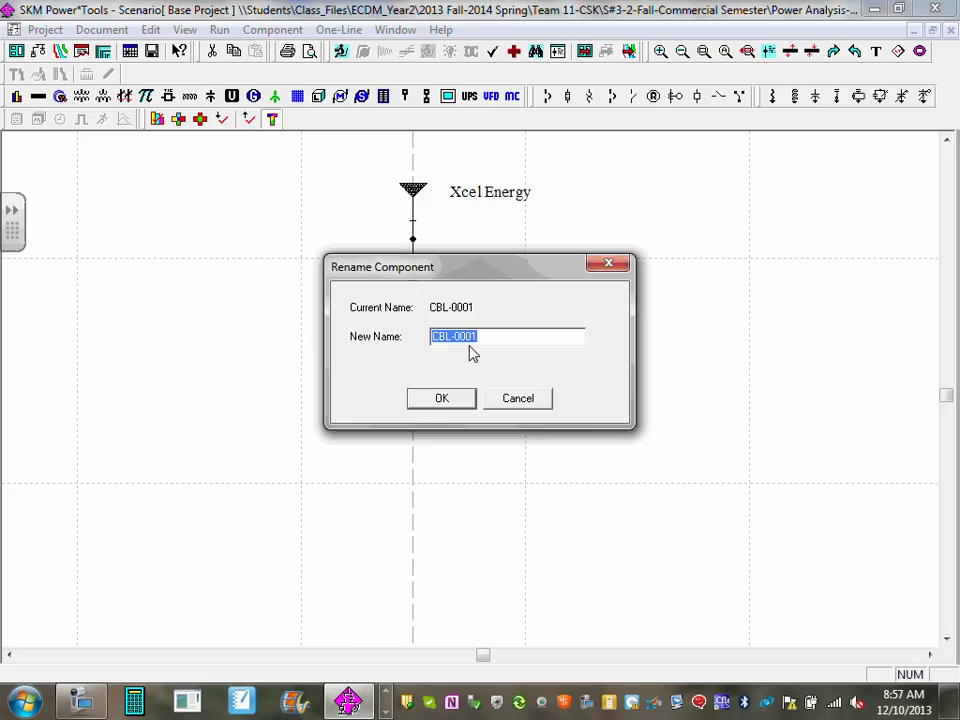
pyautogui.moveTo(460, 330); pyautogui.dragTo(506, 339)
pyautogui.press('BackSpace')
pyautogui.press('BackSpace')
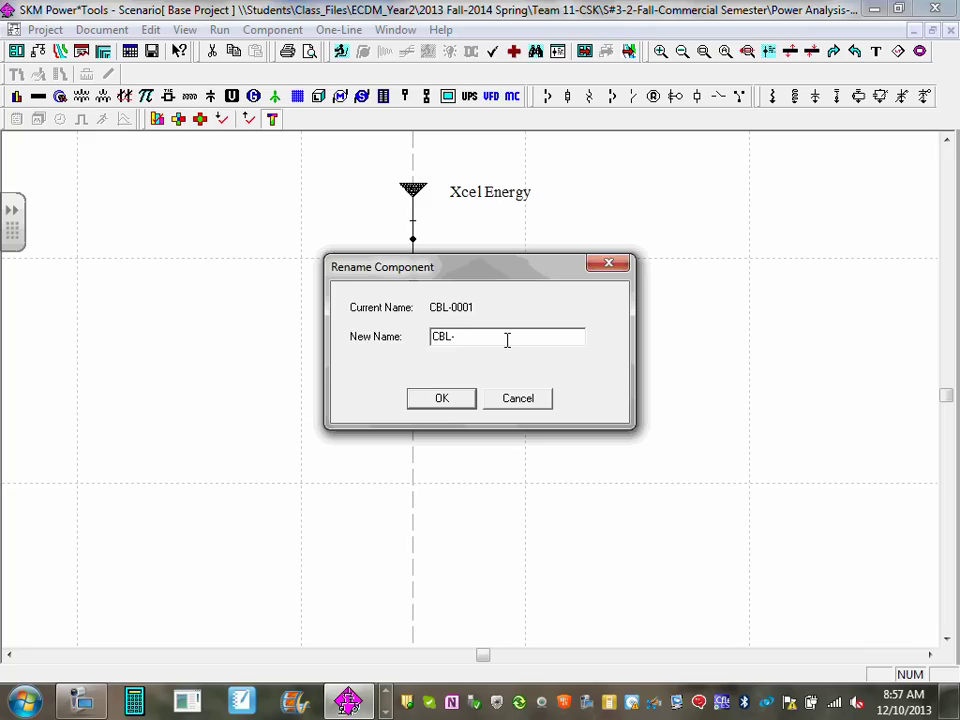
pyautogui.write('MC')
pyautogui.click(447, 403)
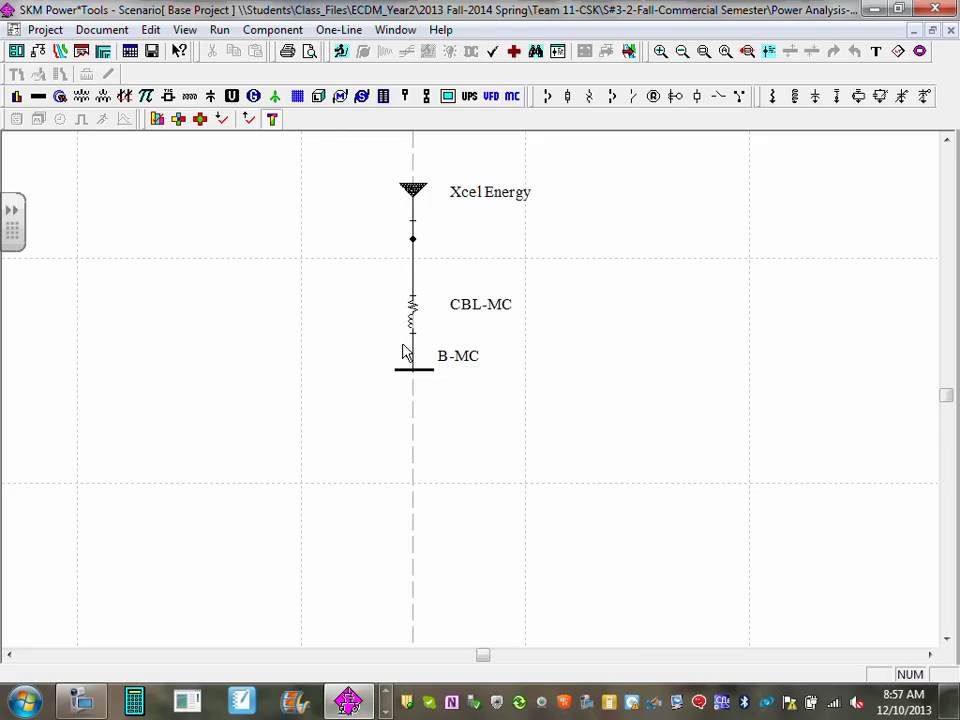
# Move the B-MC label up beneath the CBL-MC label and lengthen the bus evenly on both sides of the feeder
pyautogui.click(476, 350)
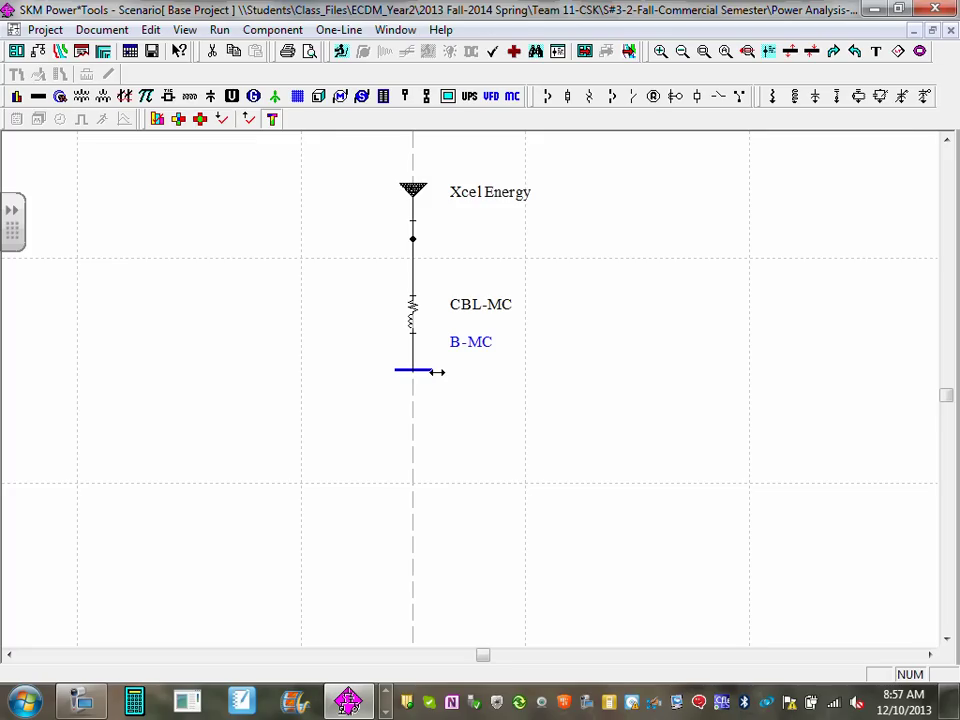
pyautogui.moveTo(436, 372); pyautogui.dragTo(620, 370)
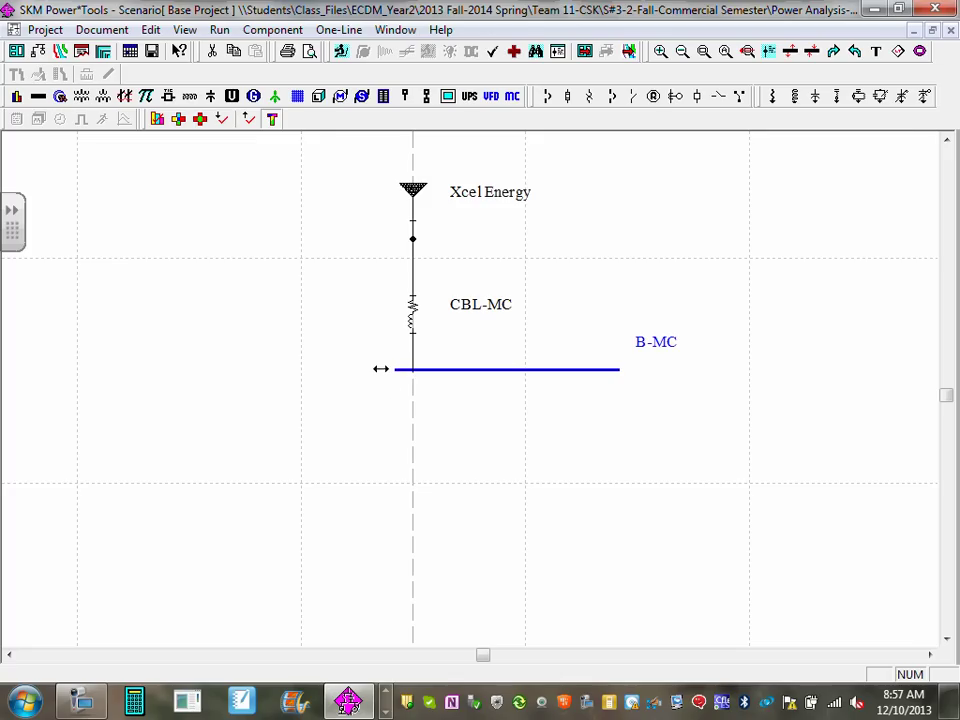
pyautogui.moveTo(380, 369); pyautogui.dragTo(338, 370)
pyautogui.moveTo(622, 371); pyautogui.dragTo(480, 345)
pyautogui.click(560, 375)
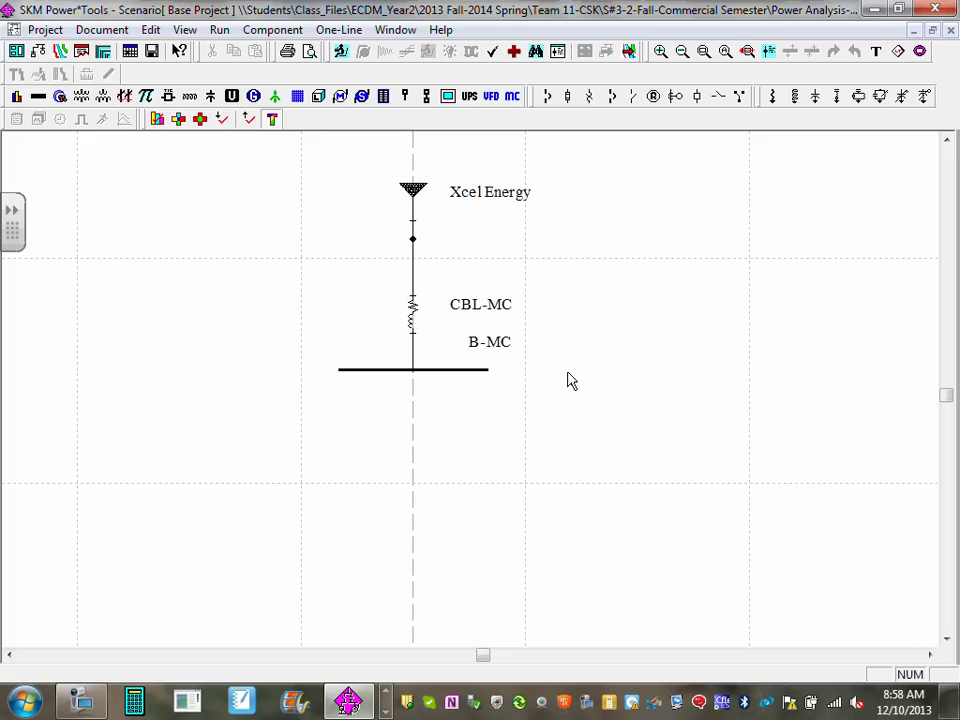
# Add a new cable and connect its upper end to the underside of bus B-MC, in line with CBL-MC
pyautogui.click(60, 97)
pyautogui.click(470, 515)
pyautogui.moveTo(484, 540); pyautogui.dragTo(416, 424)
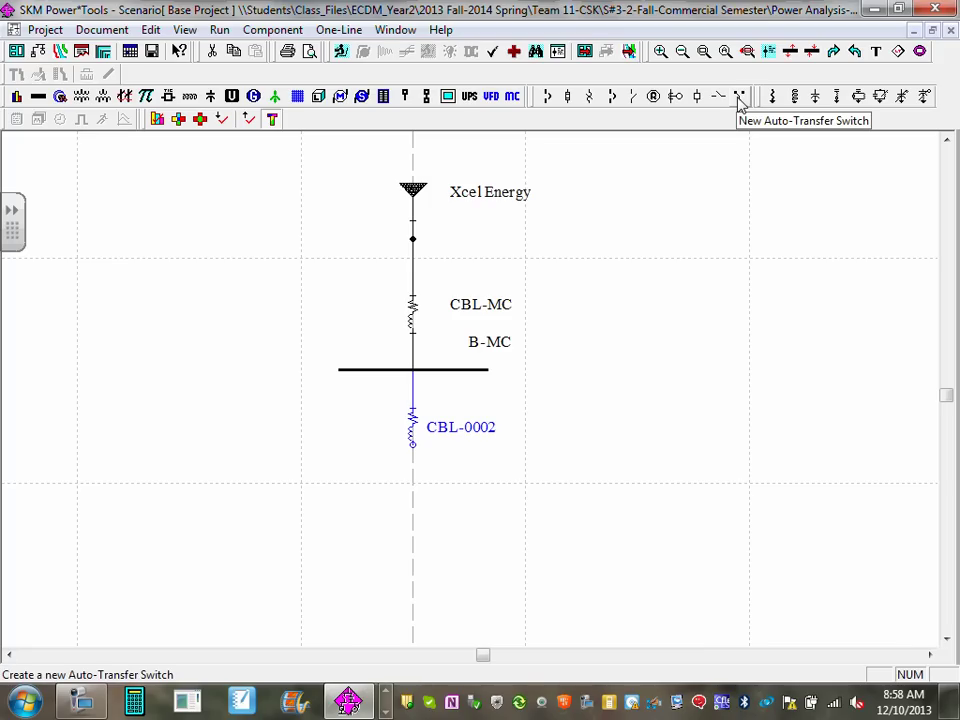
# Place a new auto-transfer switch on the vertical centre line below cable CBL-0002
pyautogui.click(739, 97)
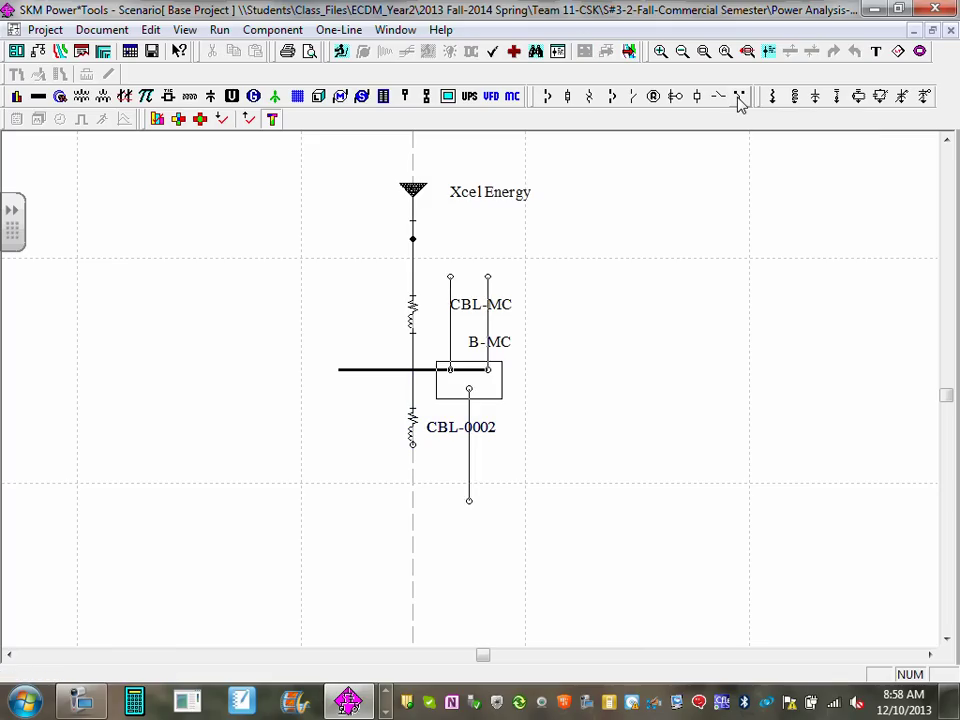
pyautogui.scroll(-1, 492, 503)
pyautogui.click(408, 428)
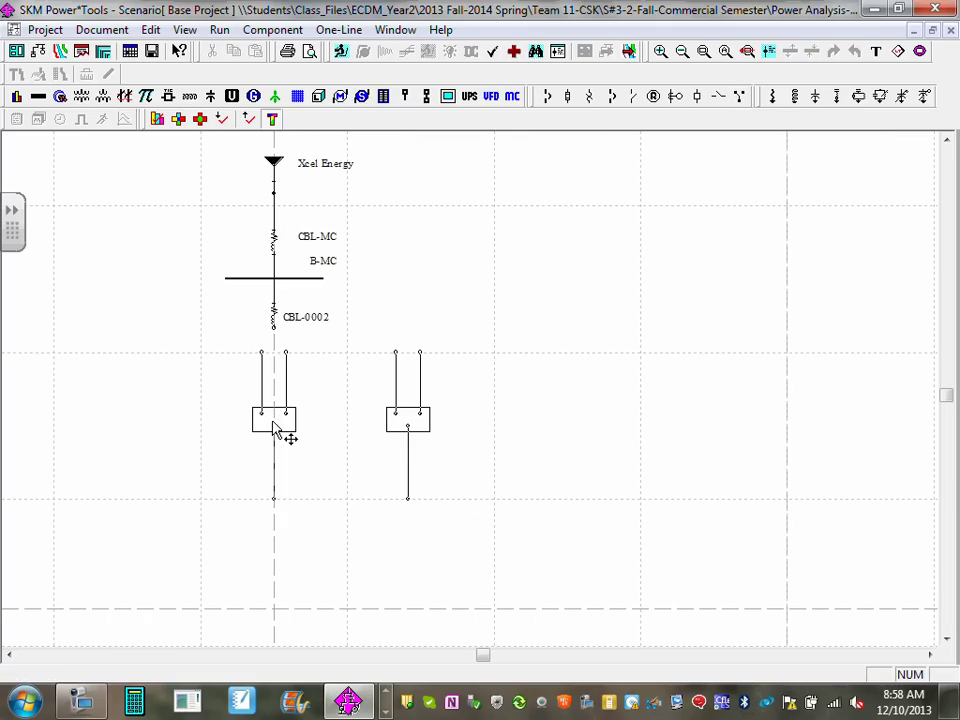
pyautogui.click(272, 425)
pyautogui.scroll(1, 306, 428)
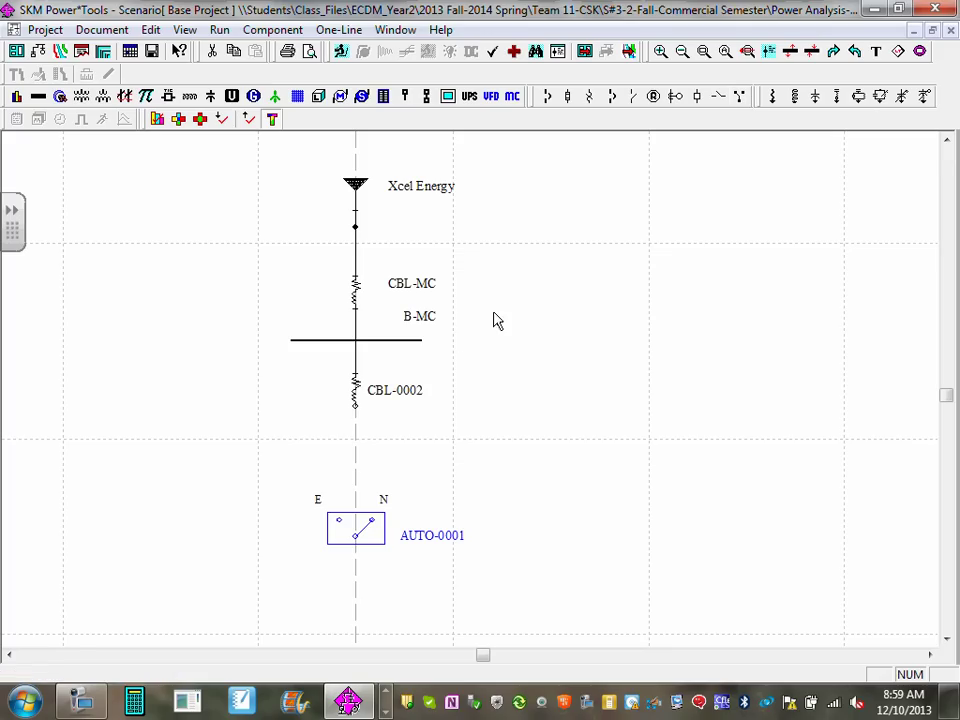
# Connect the lower end of CBL-0002 to the N terminal of AUTO-0001 and move the cable back up toward bus B-MC
pyautogui.scroll(-5, 440, 400)
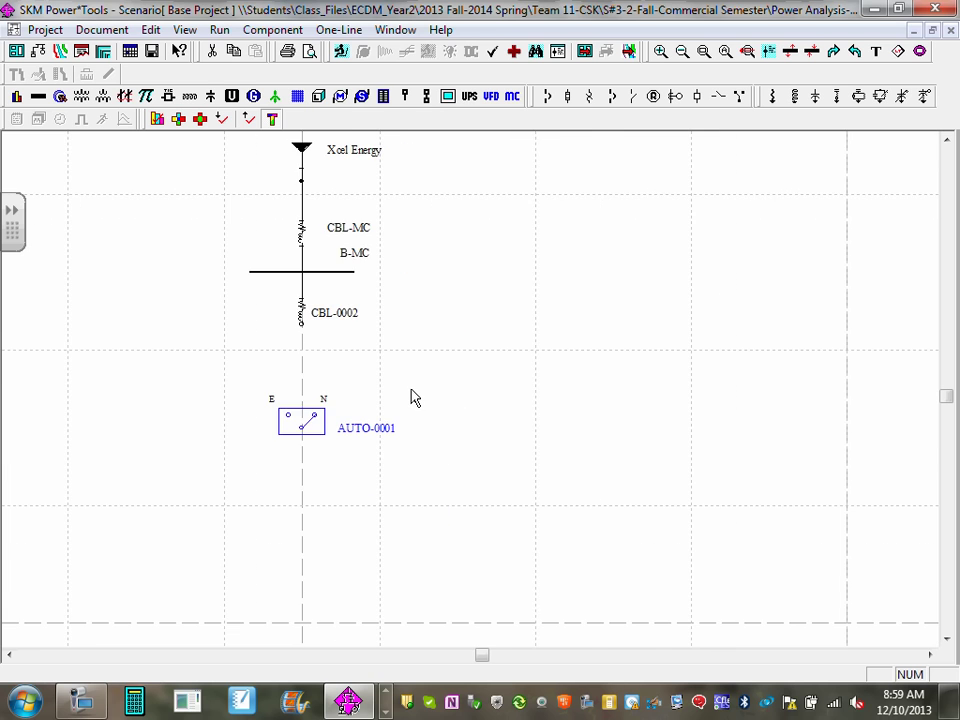
pyautogui.moveTo(514, 360); pyautogui.dragTo(548, 388)
pyautogui.scroll(1, 351, 357)
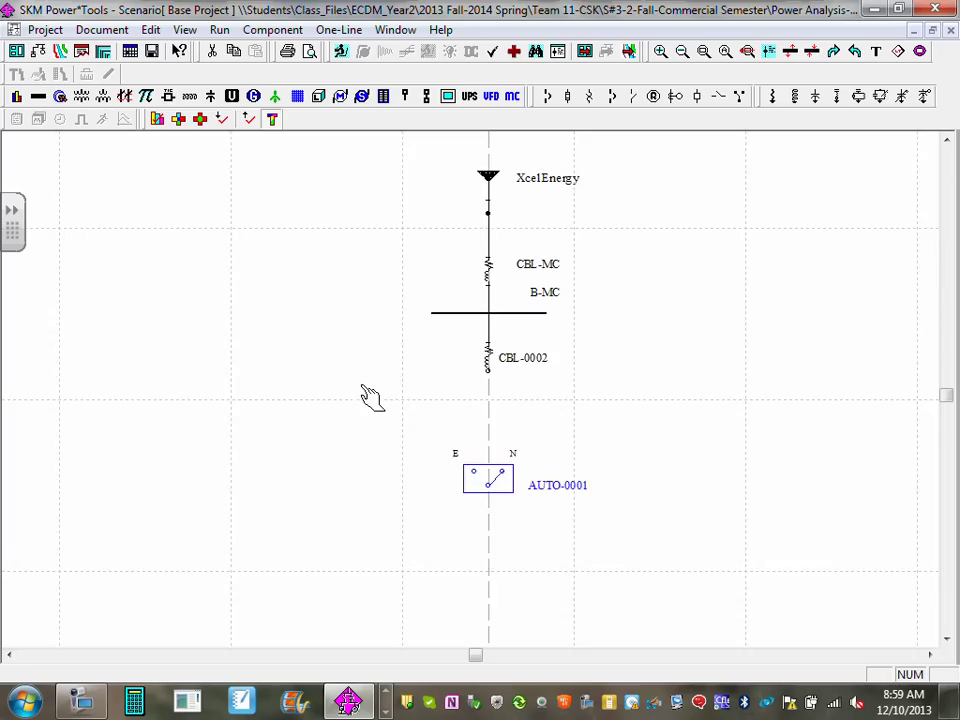
pyautogui.click(505, 366)
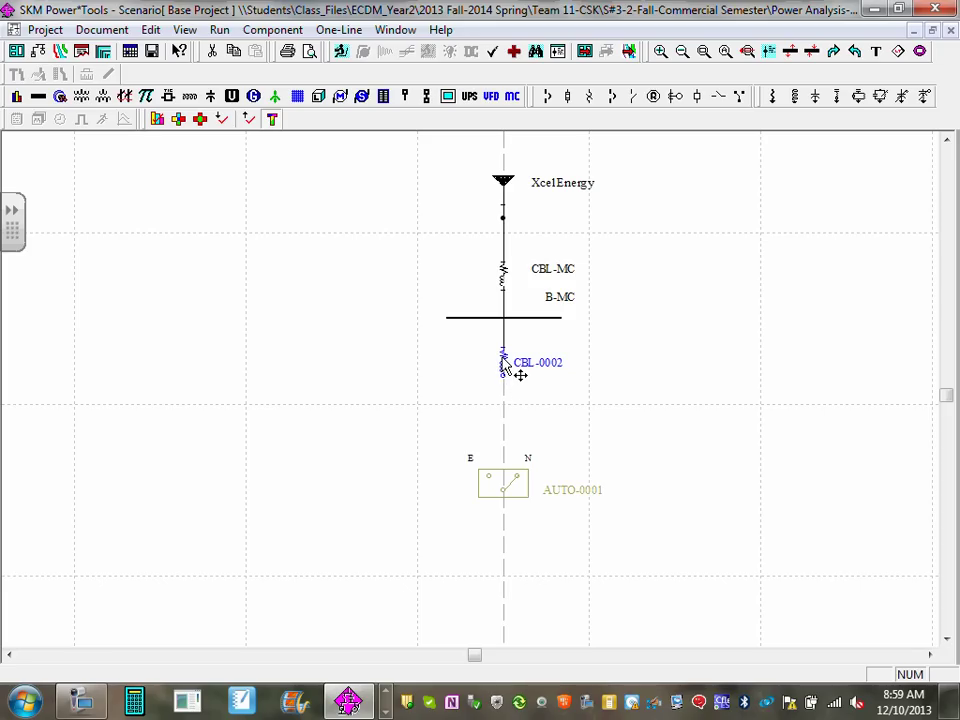
pyautogui.moveTo(502, 358); pyautogui.dragTo(521, 381)
pyautogui.scroll(1, 525, 510)
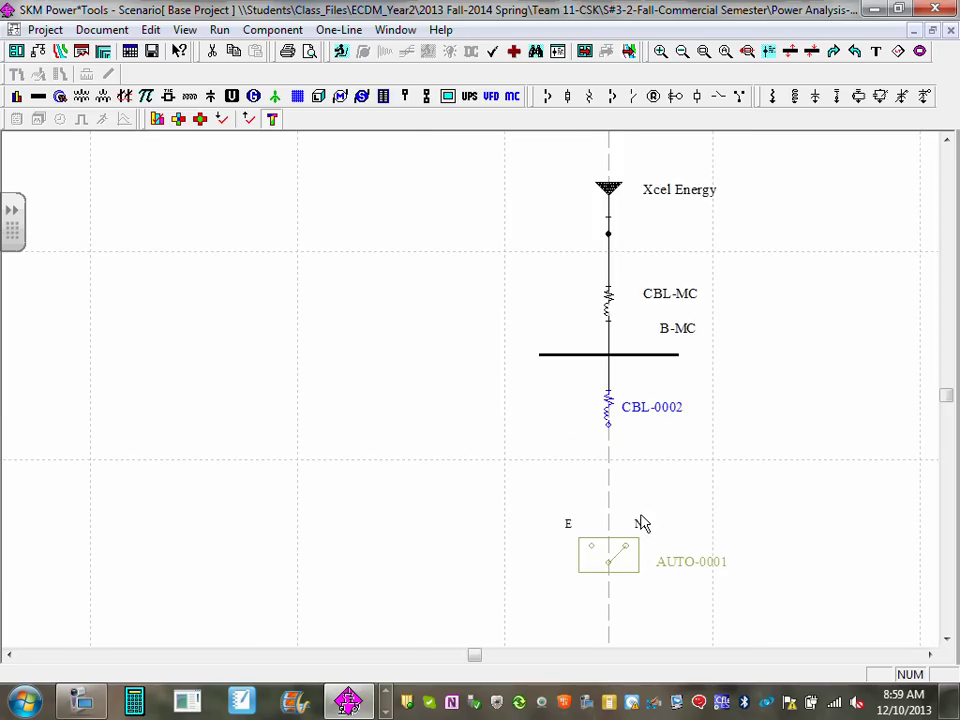
pyautogui.scroll(1, 439, 375)
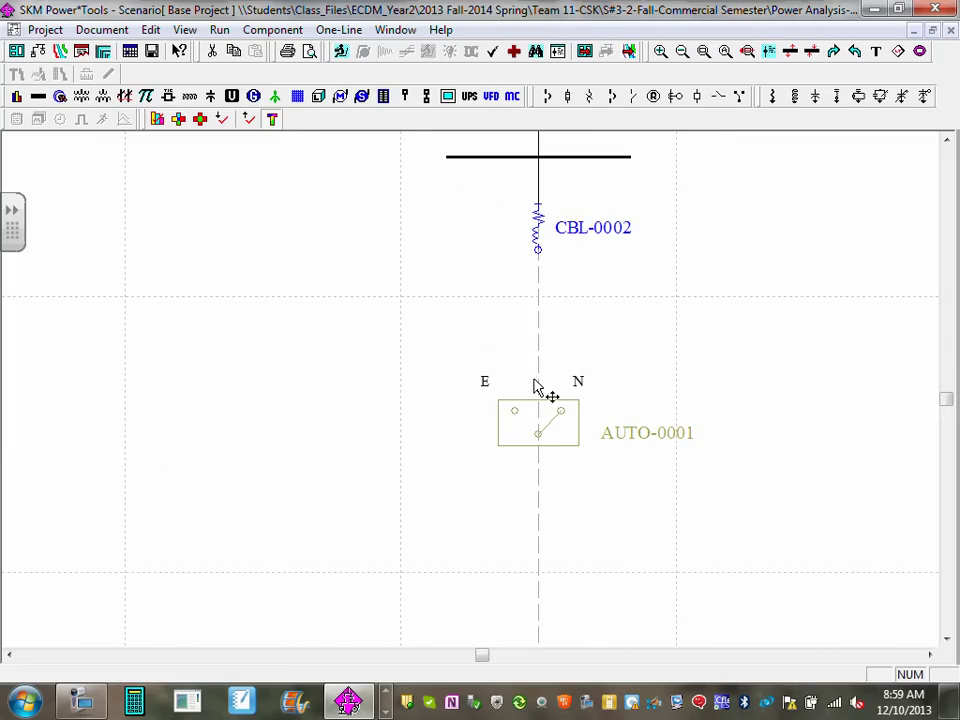
pyautogui.scroll(-1, 558, 440)
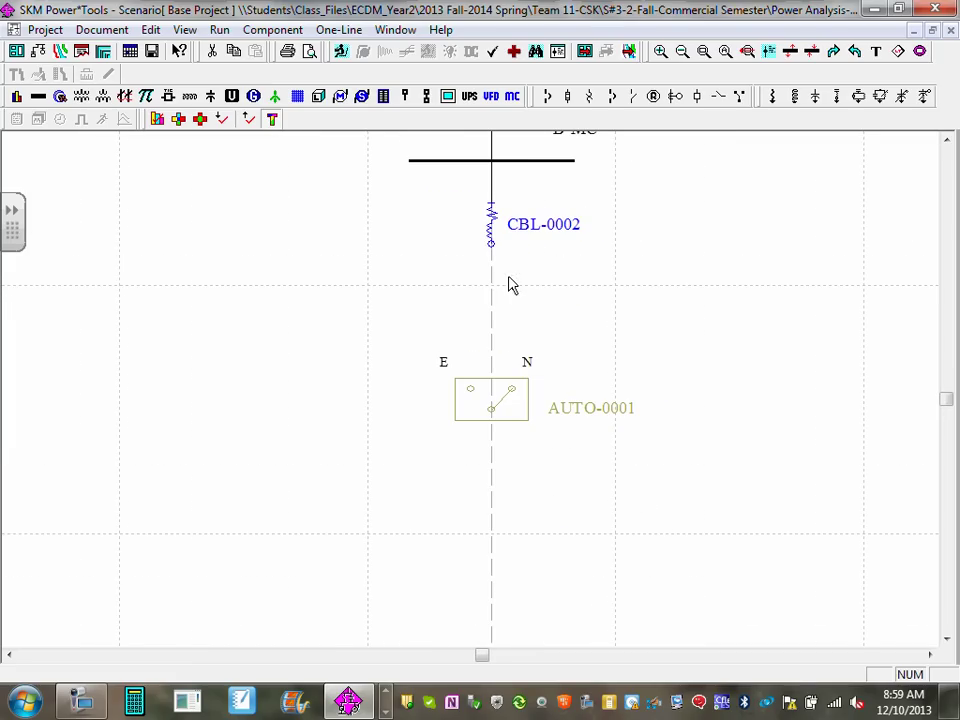
pyautogui.moveTo(493, 222); pyautogui.dragTo(512, 430)
pyautogui.moveTo(512, 377); pyautogui.dragTo(518, 261)
# Disconnect cable CBL-0002 and reattach it between bus B-MC and the N terminal of AUTO-0001
pyautogui.scroll(-1, 620, 290)
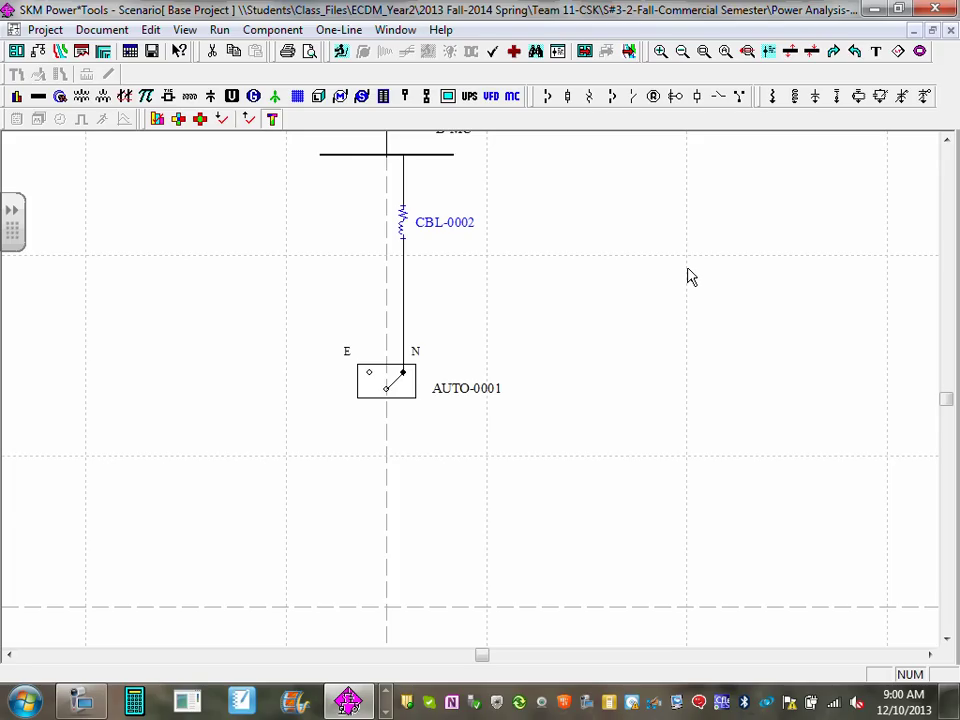
pyautogui.scroll(-1, 688, 276)
pyautogui.moveTo(429, 281); pyautogui.dragTo(782, 439)
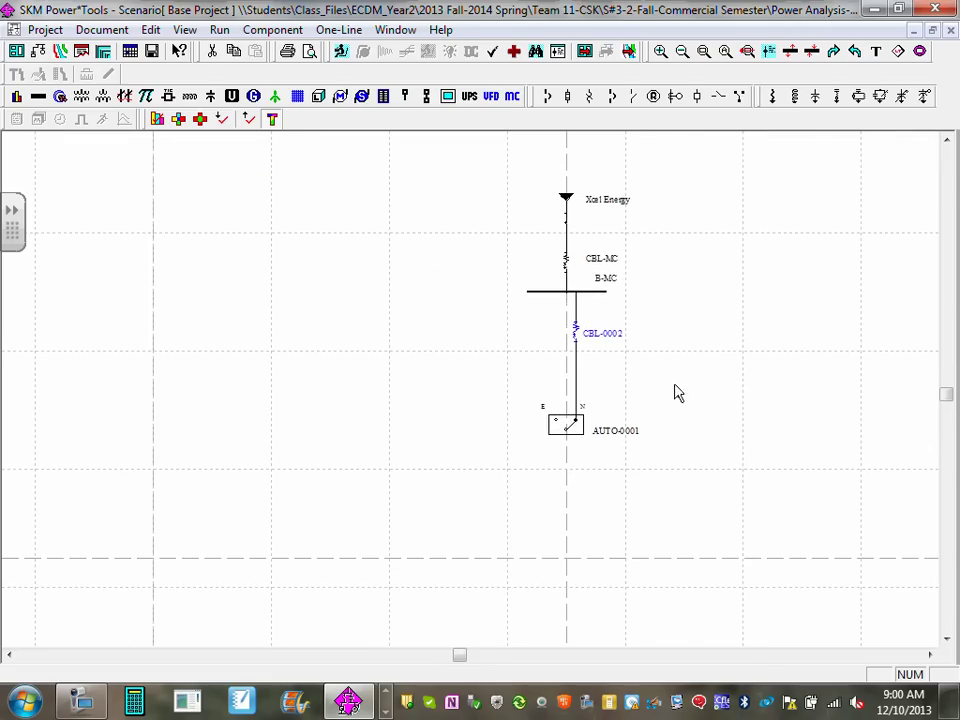
pyautogui.moveTo(580, 405); pyautogui.dragTo(452, 343)
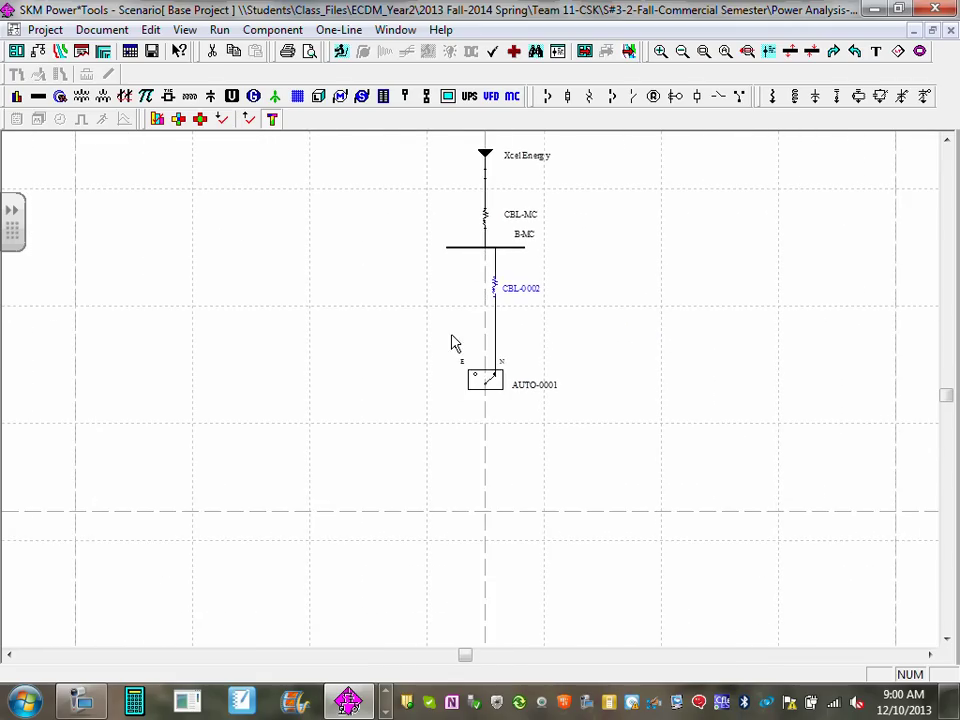
pyautogui.scroll(1, 454, 337)
pyautogui.scroll(1, 563, 420)
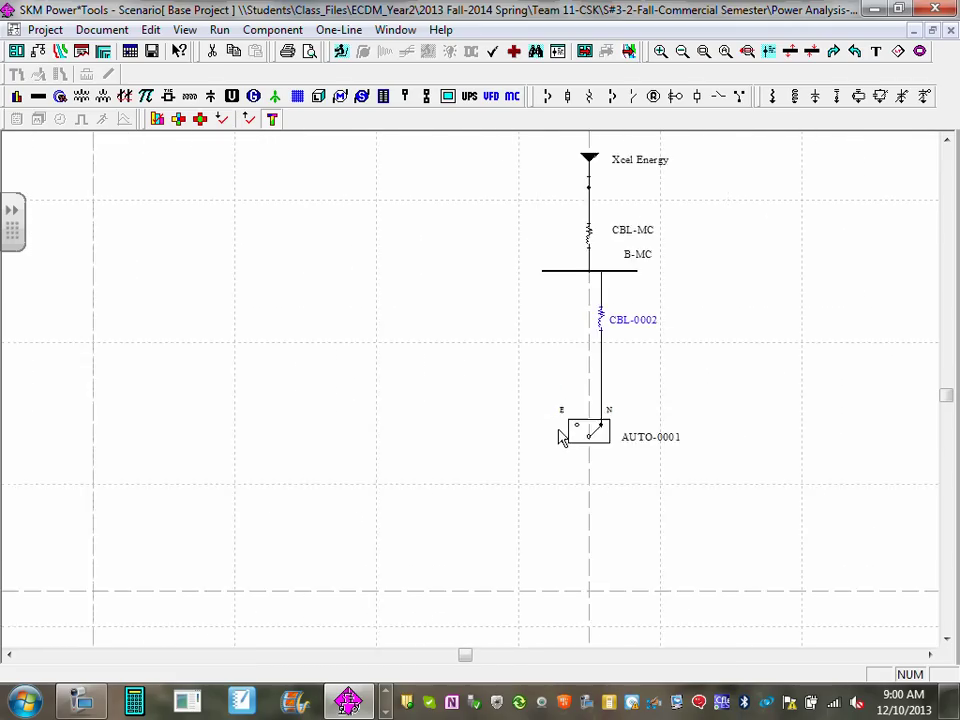
pyautogui.scroll(1, 562, 437)
pyautogui.moveTo(598, 401); pyautogui.dragTo(450, 306)
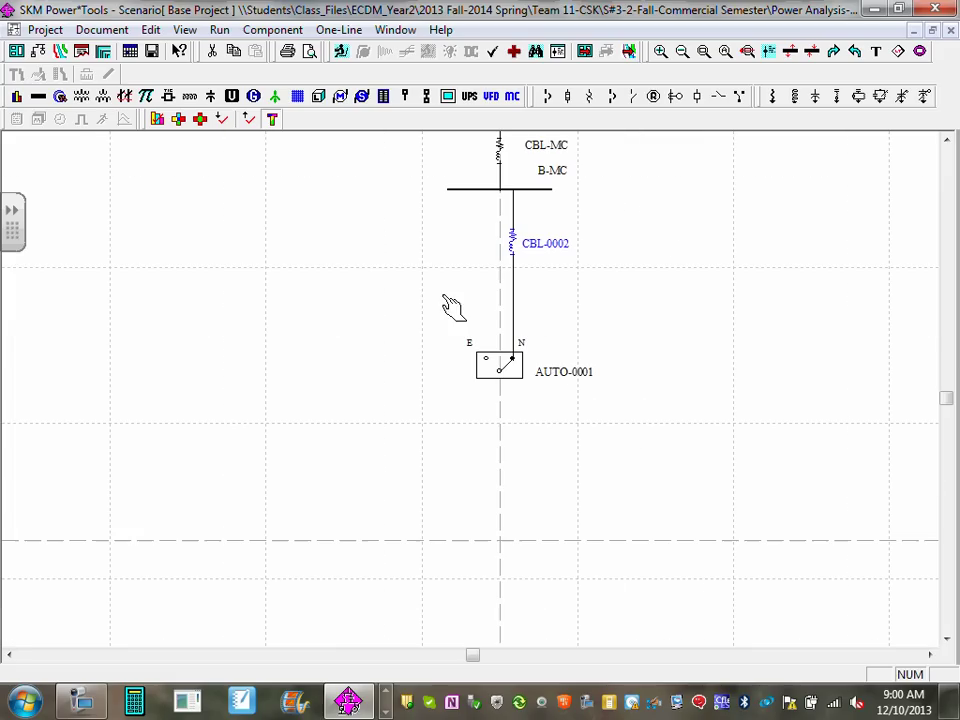
pyautogui.rightClick(516, 246)
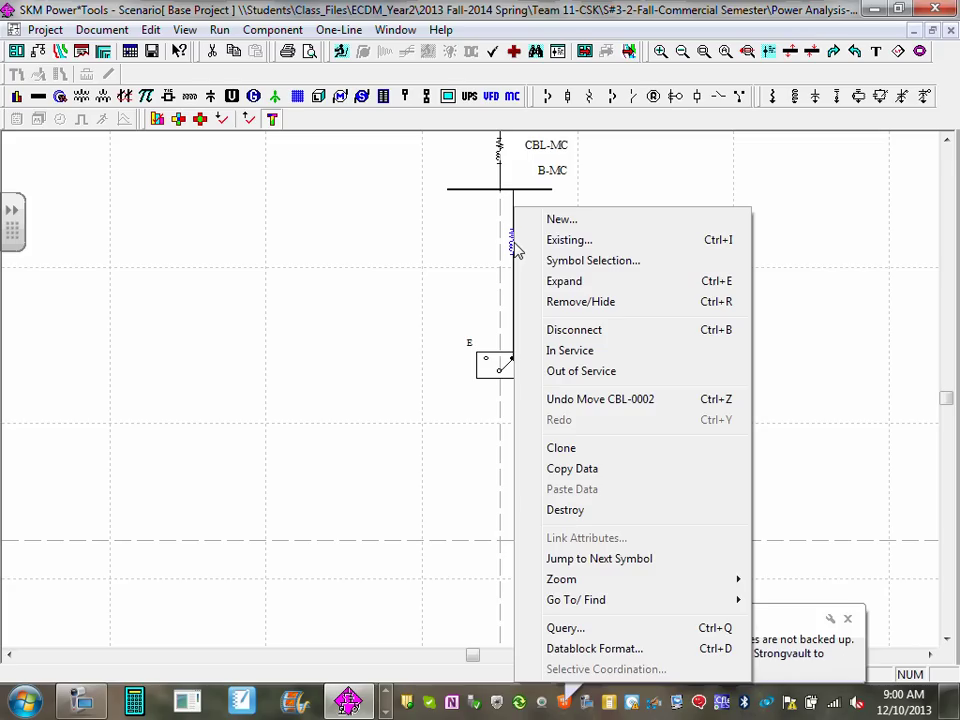
pyautogui.click(587, 336)
pyautogui.moveTo(527, 257)
pyautogui.mouseDown()
pyautogui.moveTo(628, 268)
pyautogui.moveTo(540, 235)
pyautogui.moveTo(516, 242)
pyautogui.moveTo(499, 213)
pyautogui.moveTo(547, 307)
pyautogui.moveTo(519, 340)
pyautogui.moveTo(512, 253)
pyautogui.moveTo(527, 364)
pyautogui.moveTo(525, 252)
pyautogui.mouseUp()
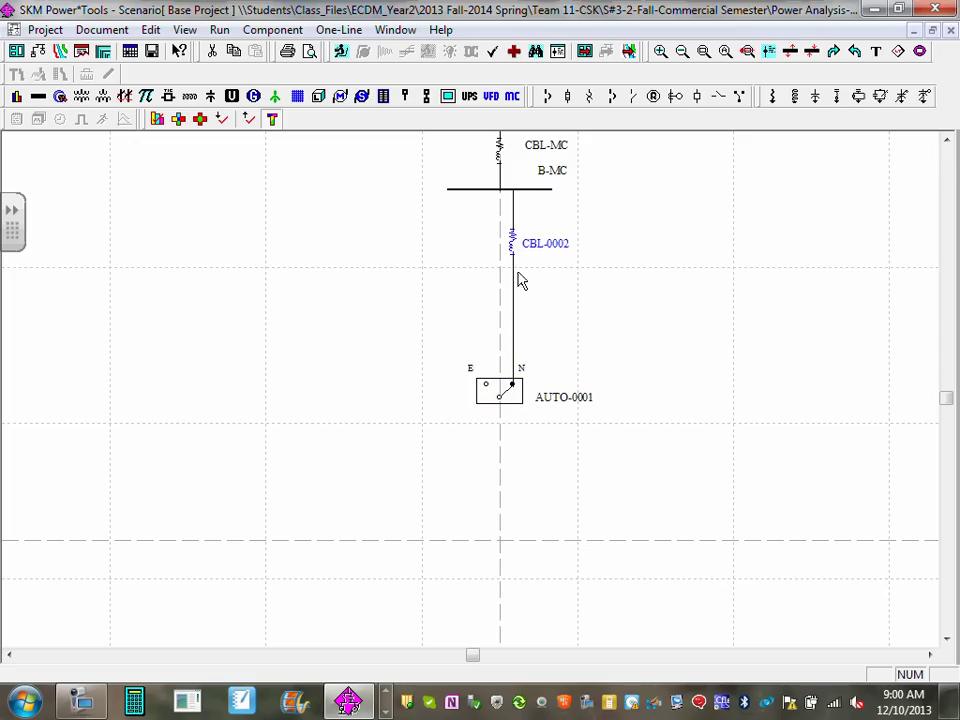
# Move the auto-transfer switch AUTO-0001 up closer to cable CBL-0002, keeping it on the centre line
pyautogui.click(527, 410)
pyautogui.moveTo(529, 414); pyautogui.dragTo(520, 346)
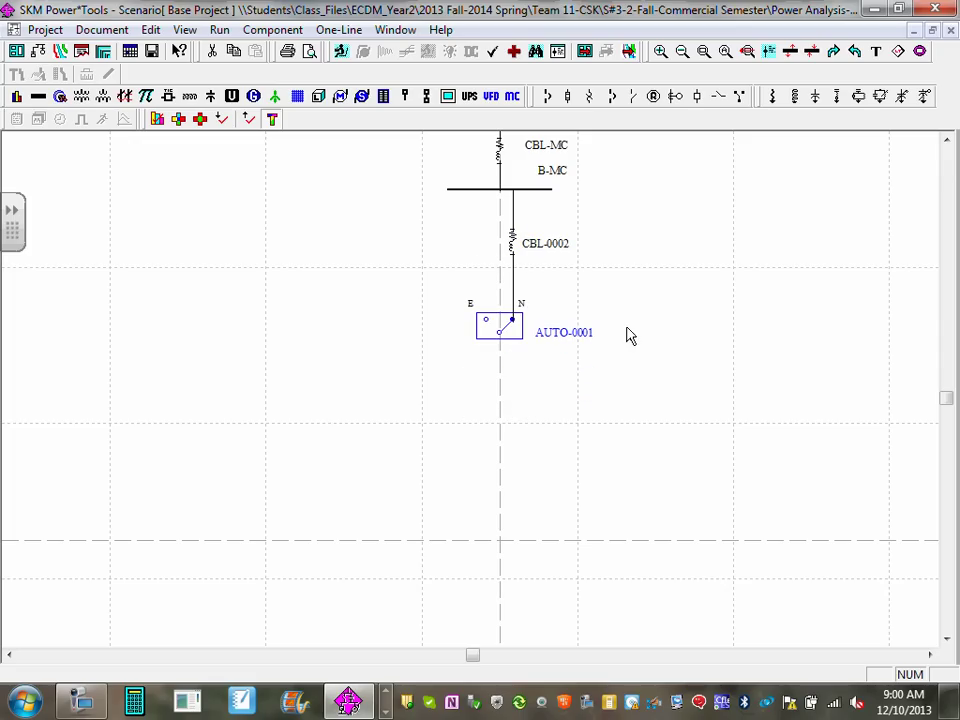
pyautogui.click(681, 297)
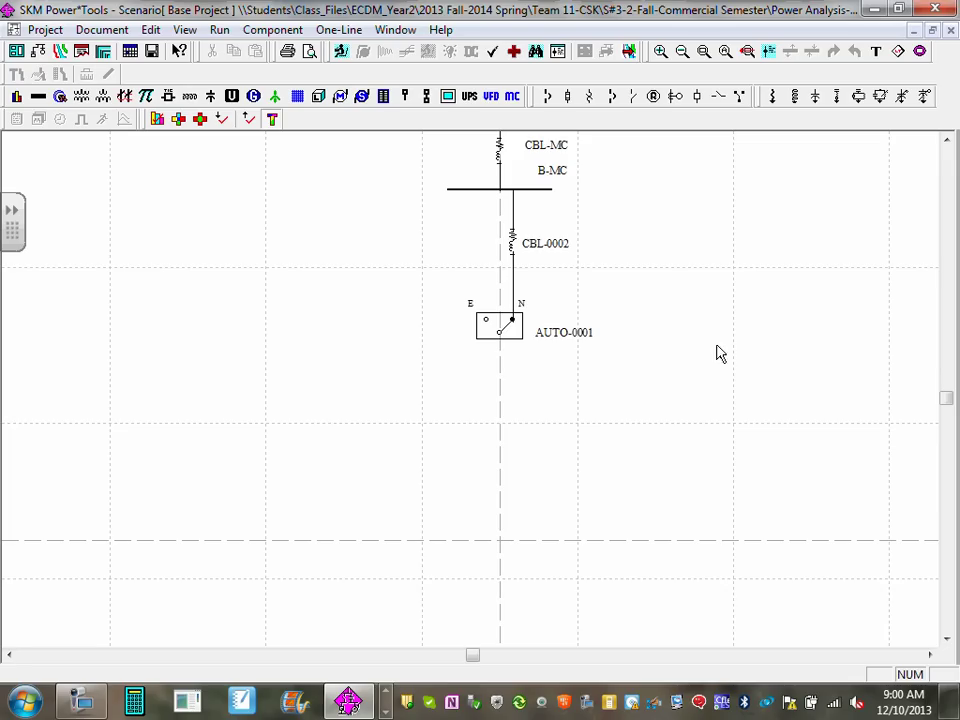
# Place a new synchronous generator on the open grid beside the utility feed, slightly above the level of bus B-MC
pyautogui.moveTo(417, 257); pyautogui.dragTo(439, 321)
pyautogui.scroll(-1, 435, 317)
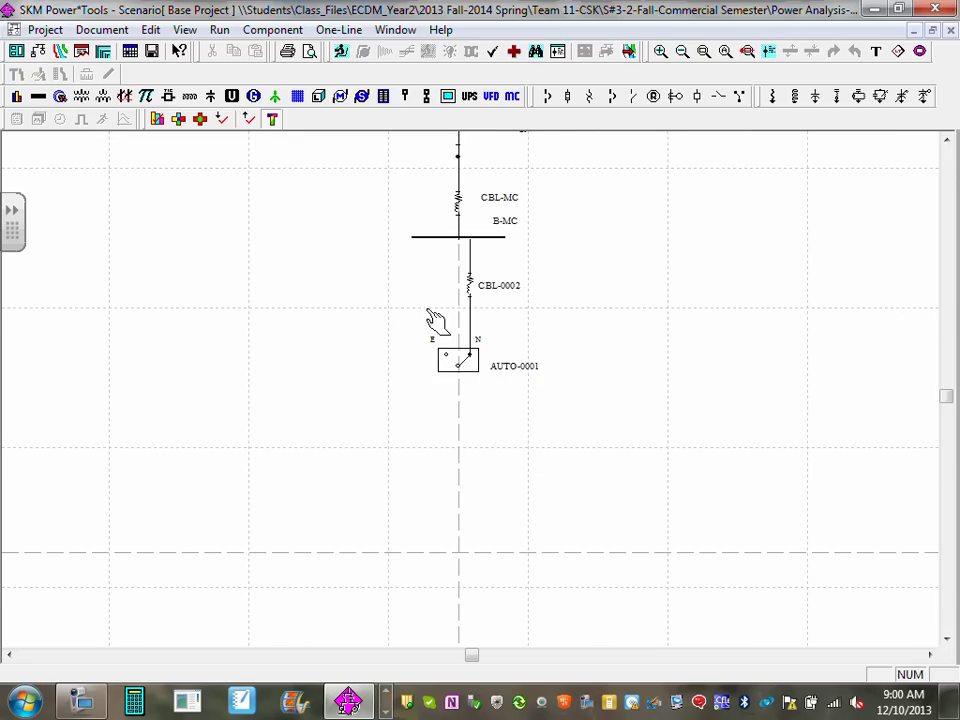
pyautogui.click(254, 96)
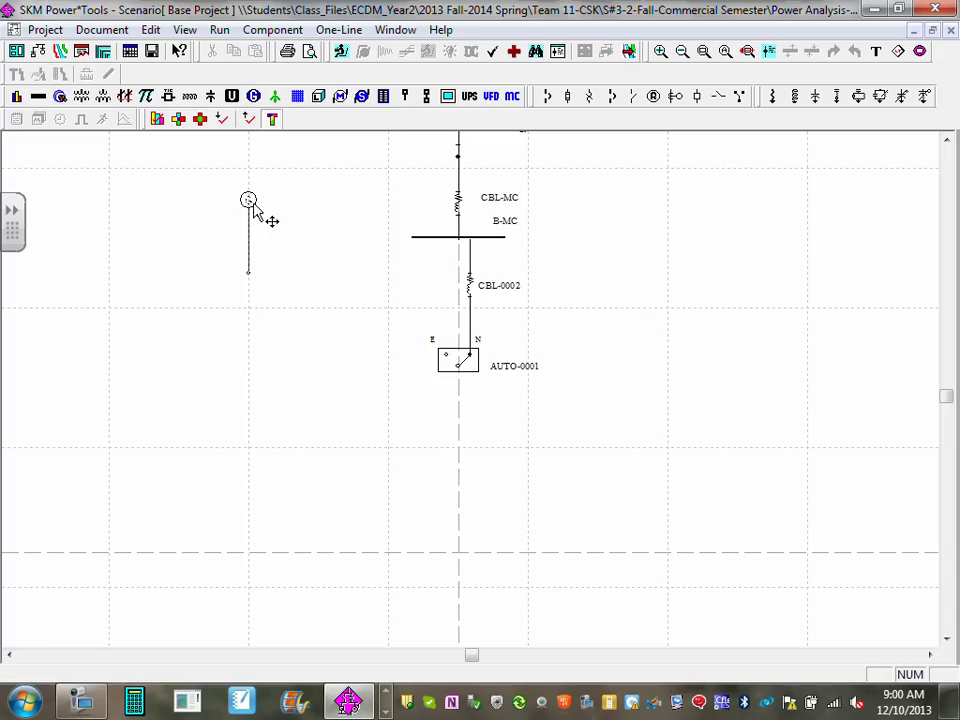
pyautogui.click(272, 198)
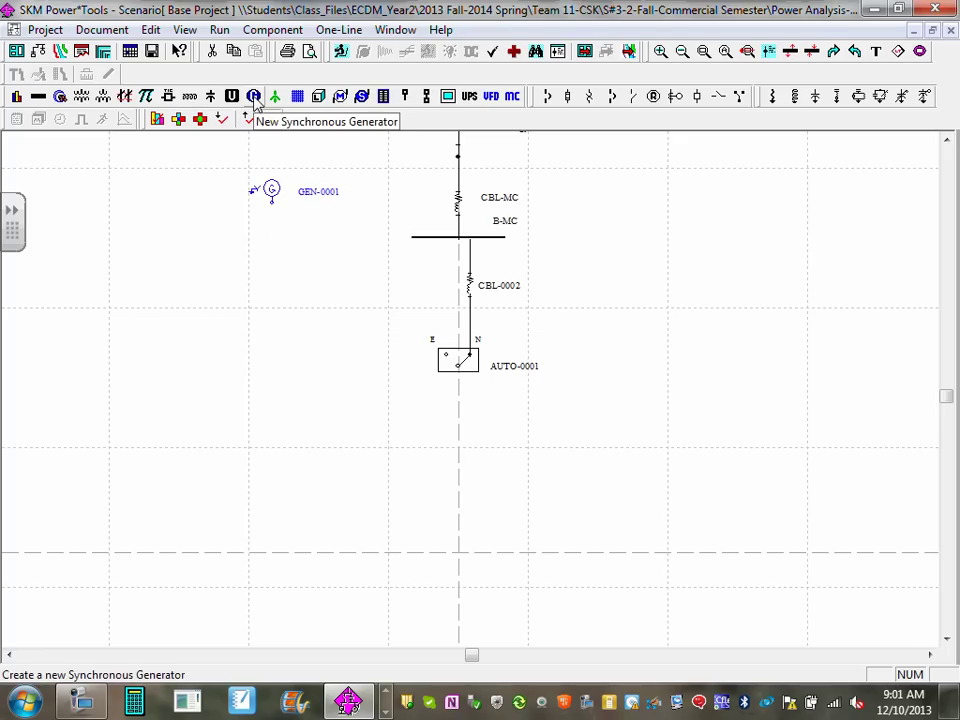
# Add a cable below GEN-0001 and connect it between the generator and the E terminal of AUTO-0001
pyautogui.click(61, 98)
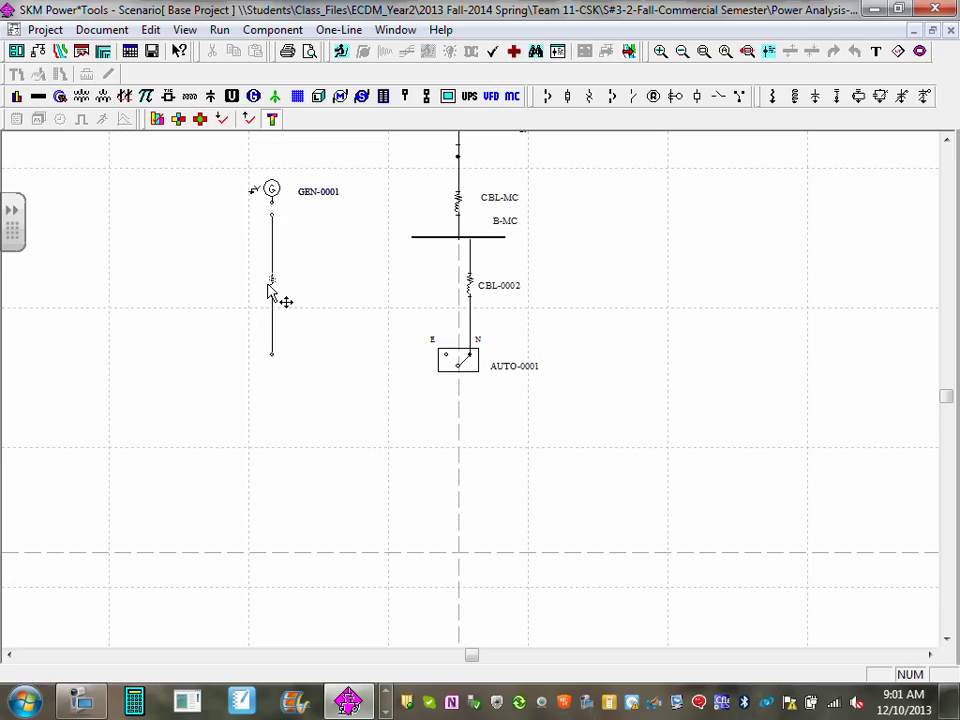
pyautogui.click(277, 300)
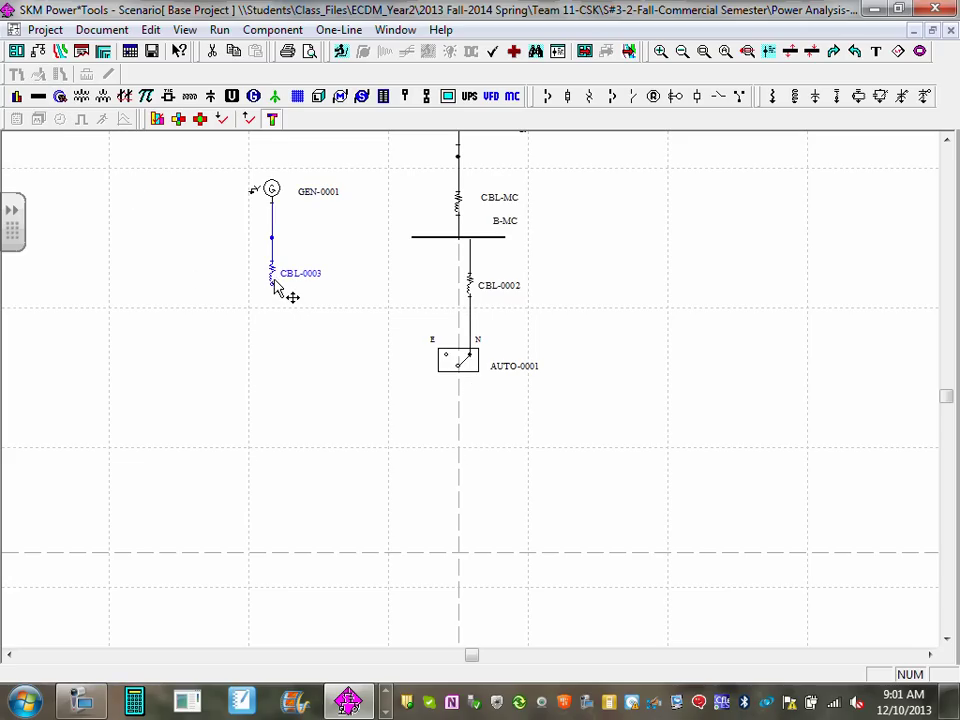
pyautogui.click(451, 349)
pyautogui.moveTo(440, 325); pyautogui.dragTo(271, 262)
pyautogui.click(351, 319)
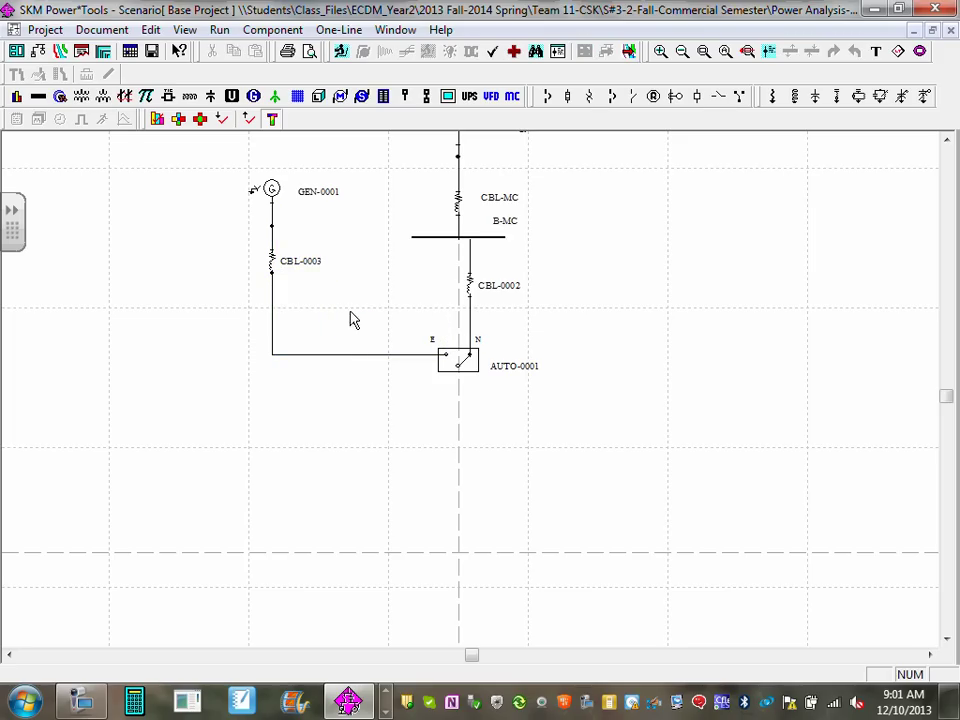
# Raise the horizontal connection line from CBL-0003 so it enters the E terminal of AUTO-0001 from above
pyautogui.click(345, 361)
pyautogui.moveTo(341, 314); pyautogui.dragTo(341, 267)
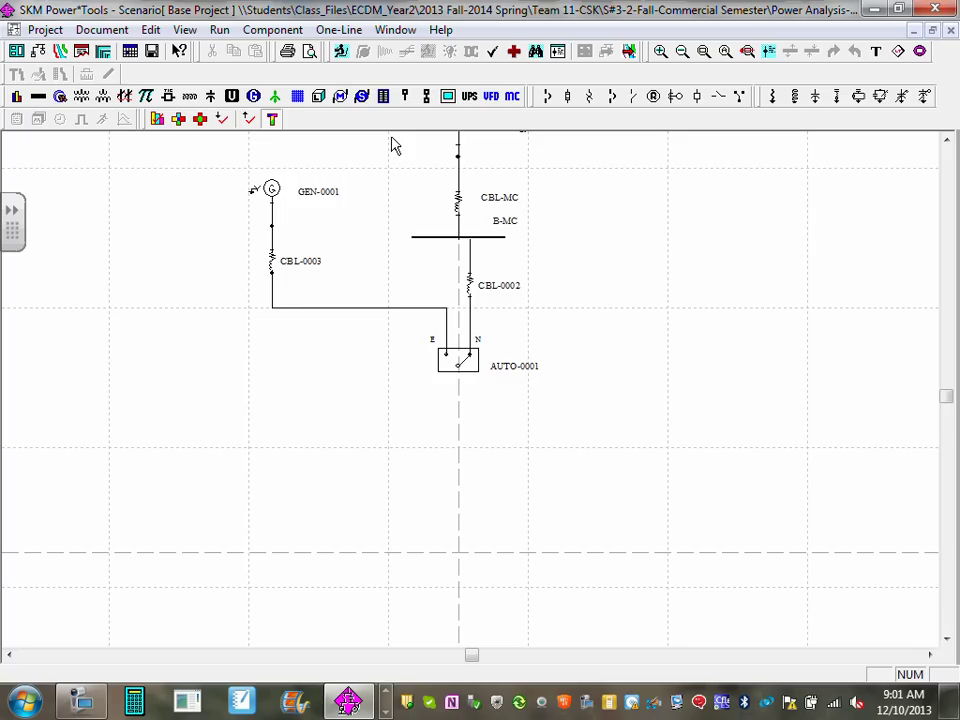
pyautogui.scroll(-1, 544, 339)
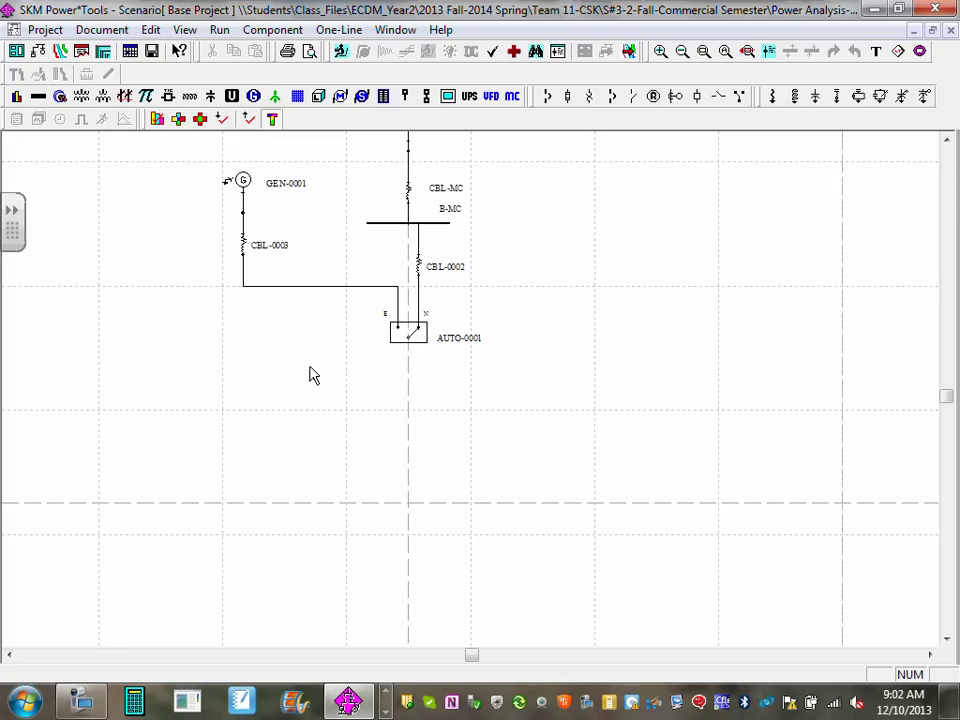
pyautogui.click(257, 192)
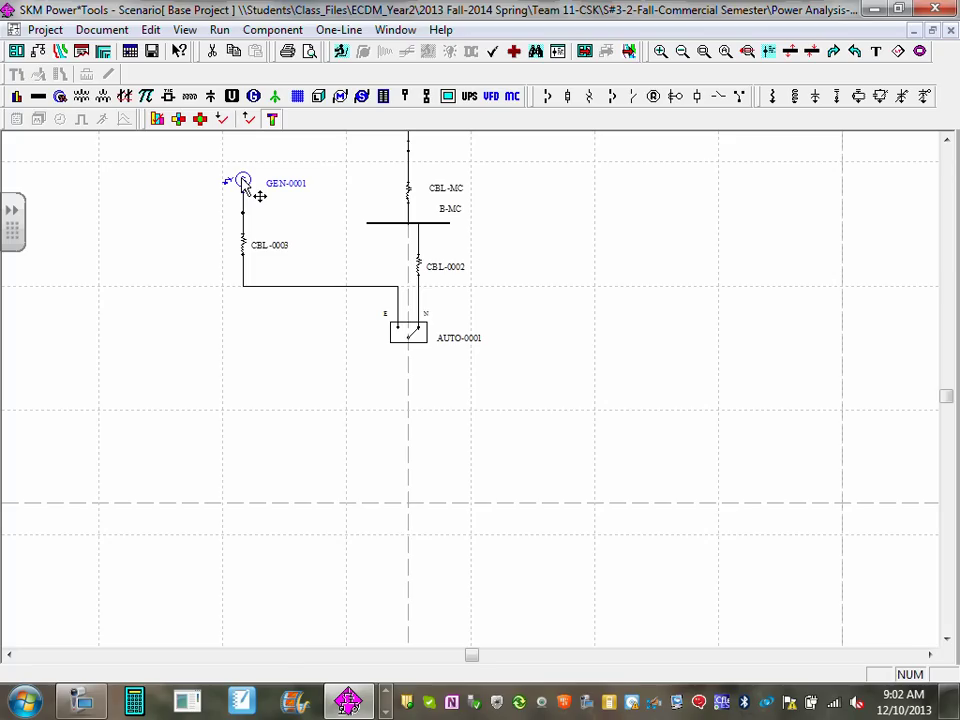
pyautogui.rightClick(243, 186)
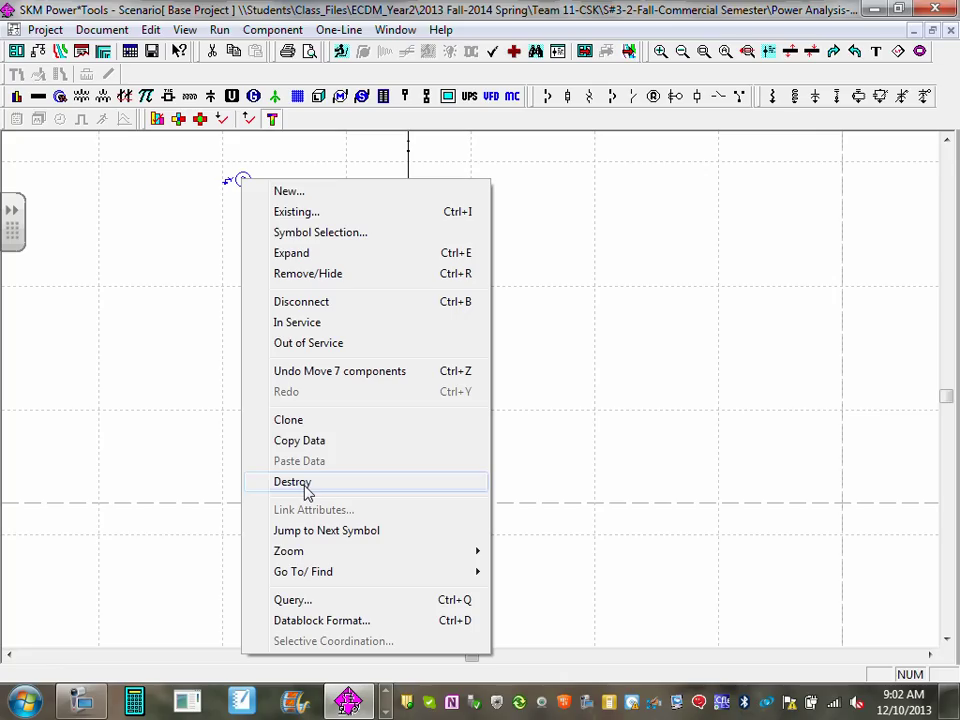
pyautogui.click(420, 490)
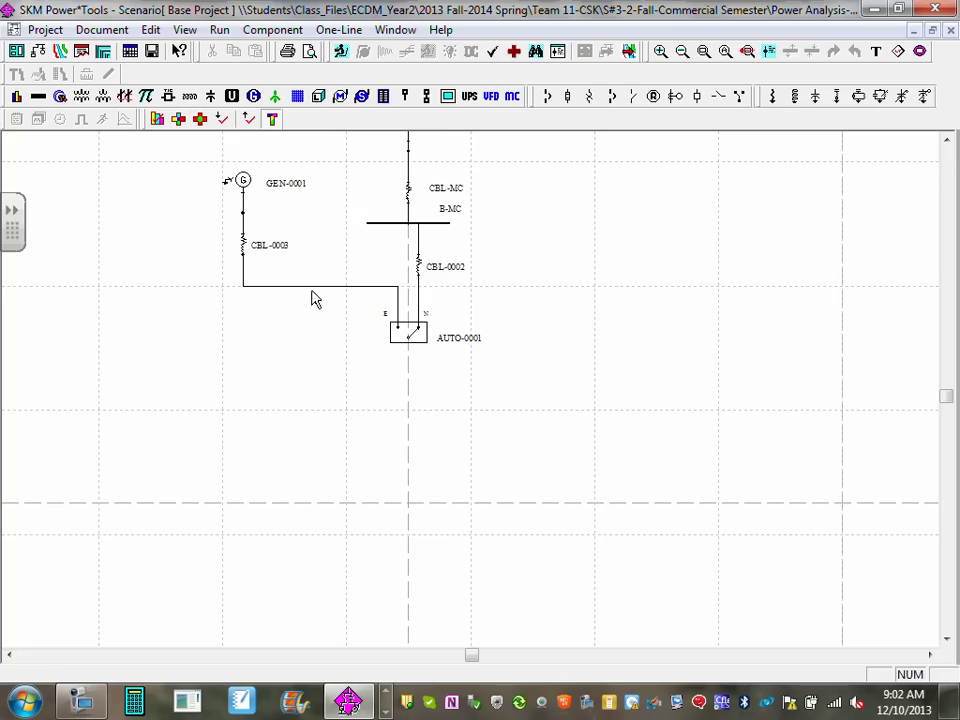
# Rename the generator GEN-0001 as GEN
pyautogui.scroll(2, 300, 204)
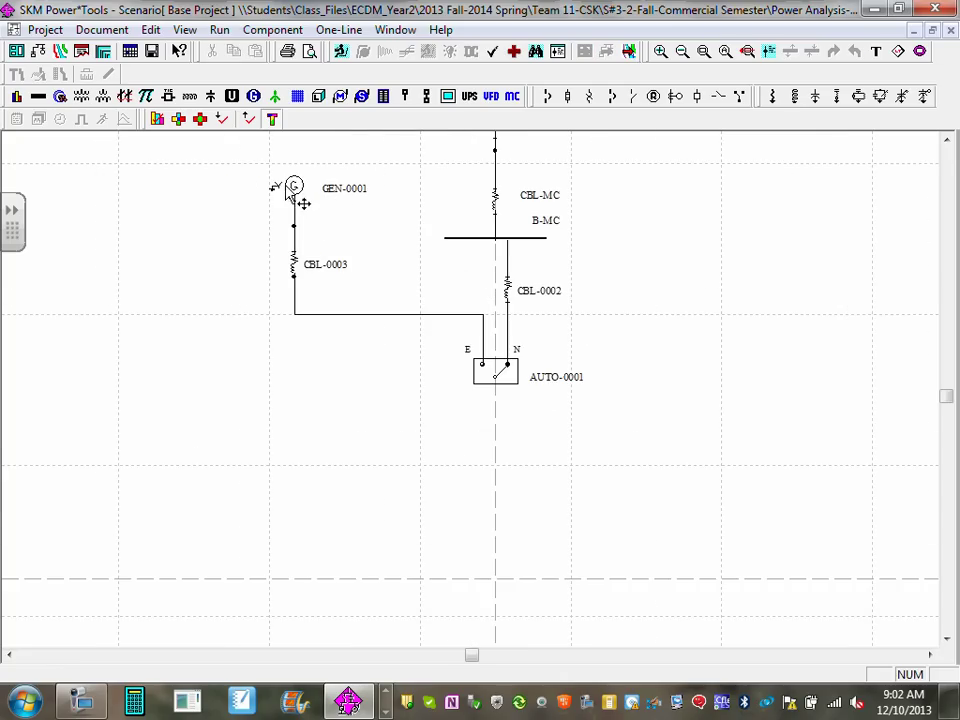
pyautogui.doubleClick(355, 195)
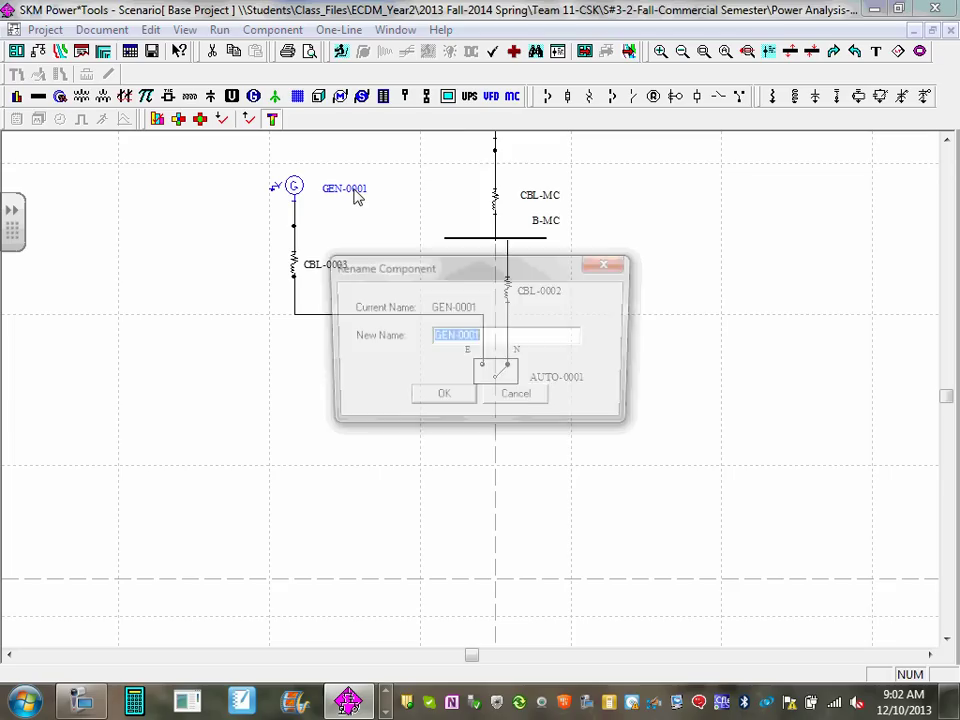
pyautogui.click(493, 334)
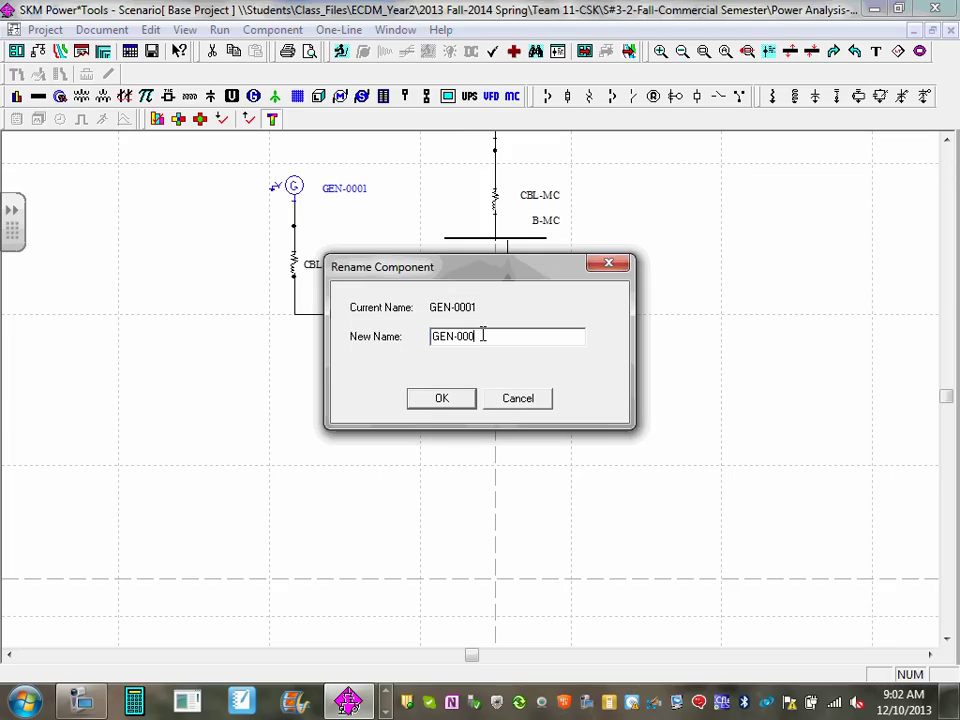
pyautogui.click(440, 398)
# Rename the generator cable CBL-0003 as CBL-GEN
pyautogui.scroll(1, 346, 276)
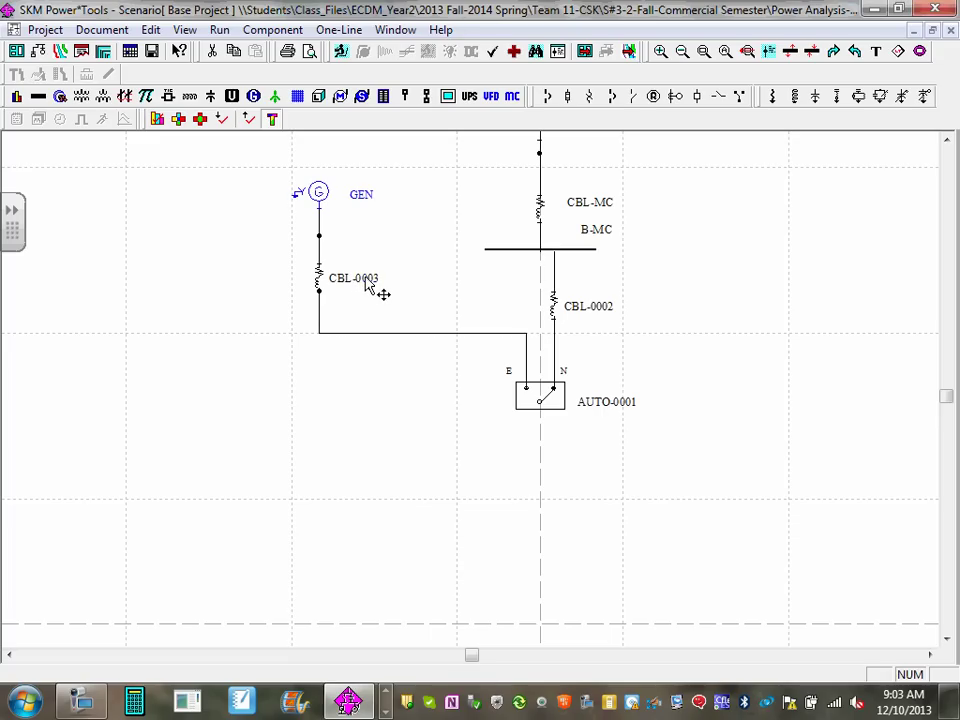
pyautogui.click(364, 283)
pyautogui.doubleClick(368, 284)
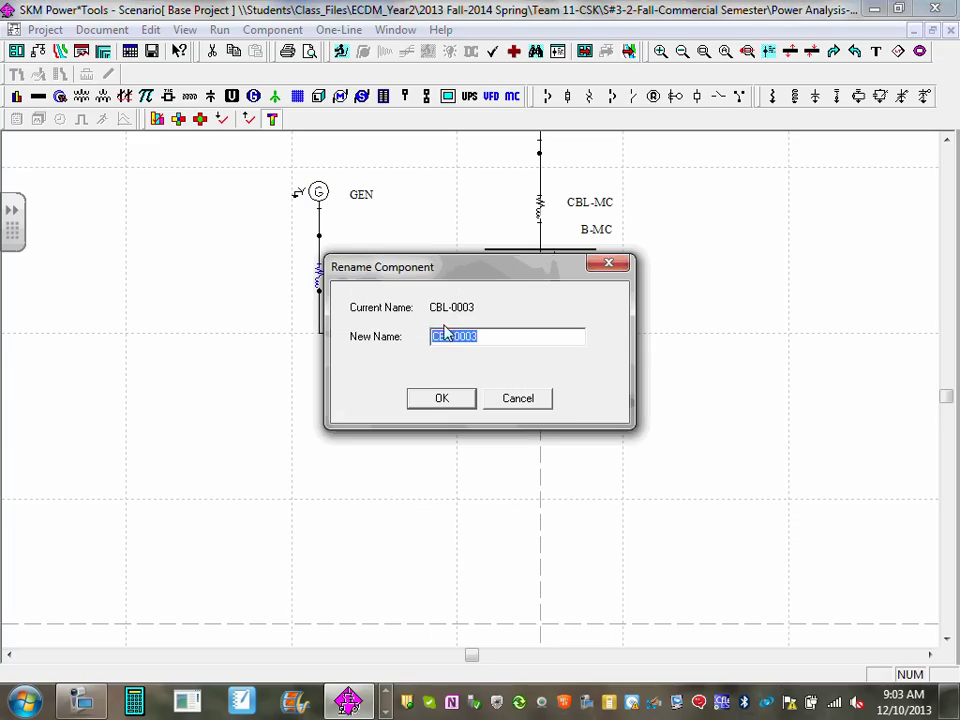
pyautogui.moveTo(456, 337); pyautogui.dragTo(515, 341)
pyautogui.write('GEN')
pyautogui.click(442, 399)
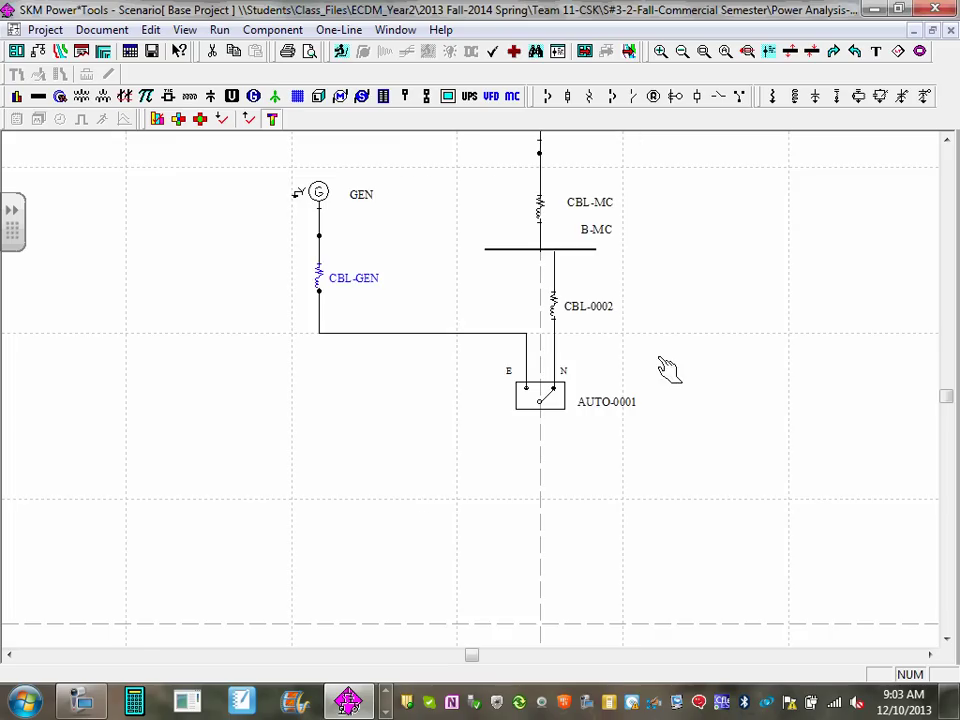
# Rename cable CBL-0002, between bus B-MC and the transfer switch, as CBL-Utility
pyautogui.moveTo(668, 368); pyautogui.dragTo(514, 379)
pyautogui.scroll(1, 445, 330)
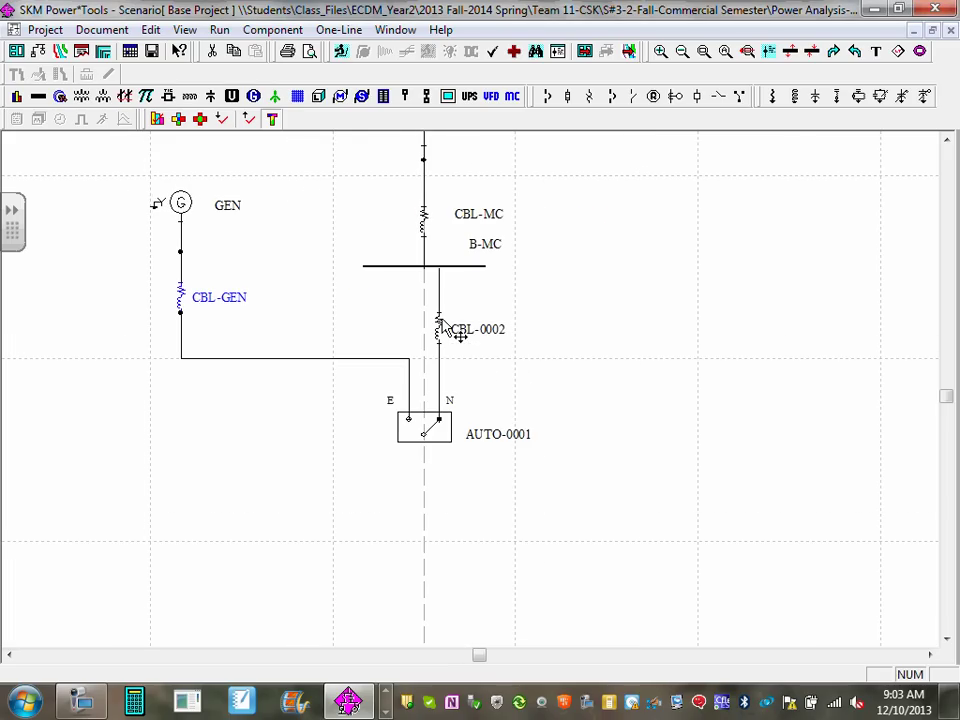
pyautogui.click(497, 337)
pyautogui.doubleClick(500, 340)
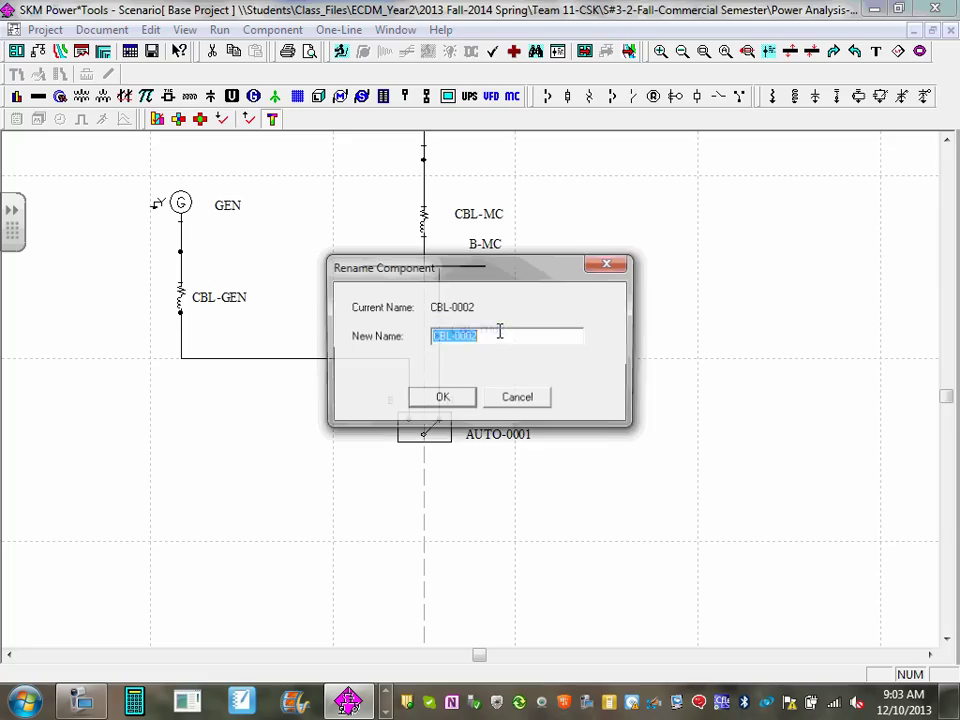
pyautogui.moveTo(455, 336); pyautogui.dragTo(482, 337)
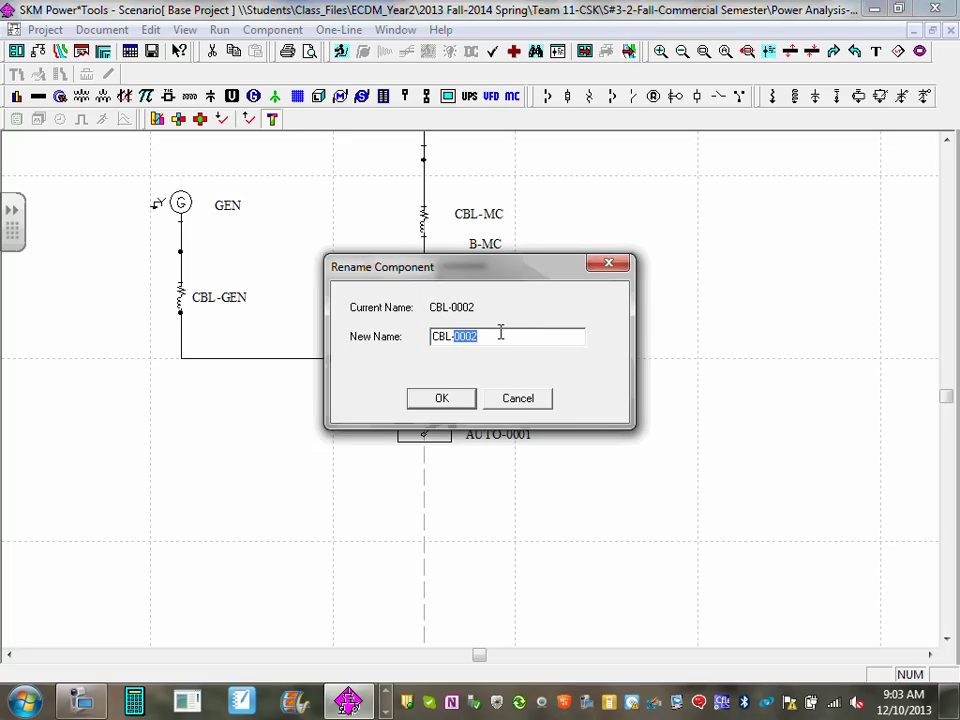
pyautogui.write('Utility')
pyautogui.click(463, 398)
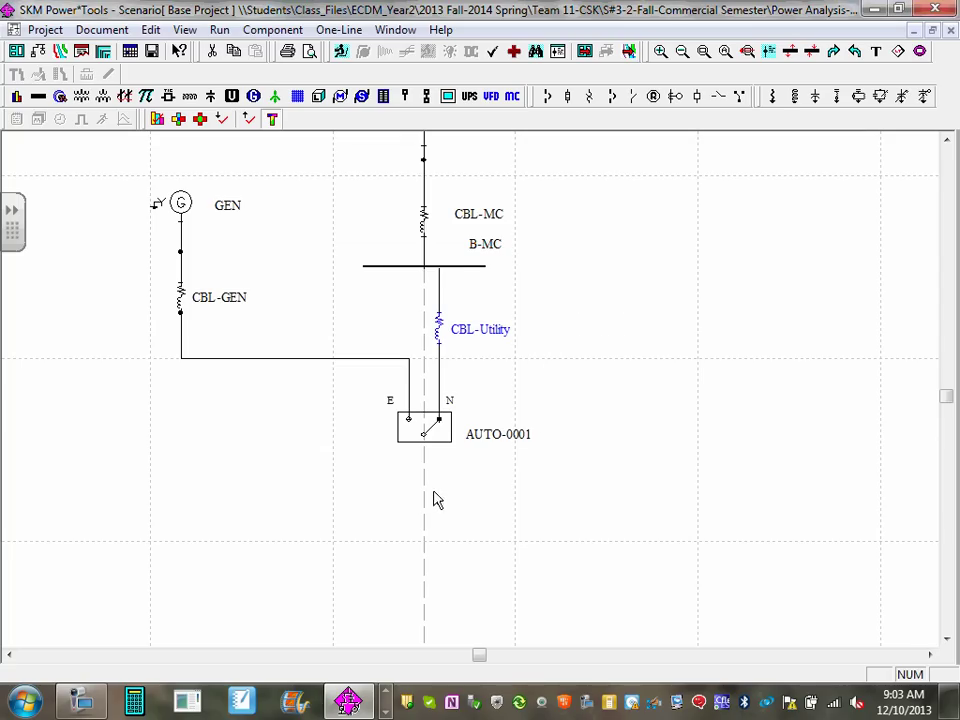
# Rename the auto-transfer switch AUTO-0001 as ATS
pyautogui.moveTo(437, 500); pyautogui.dragTo(456, 456)
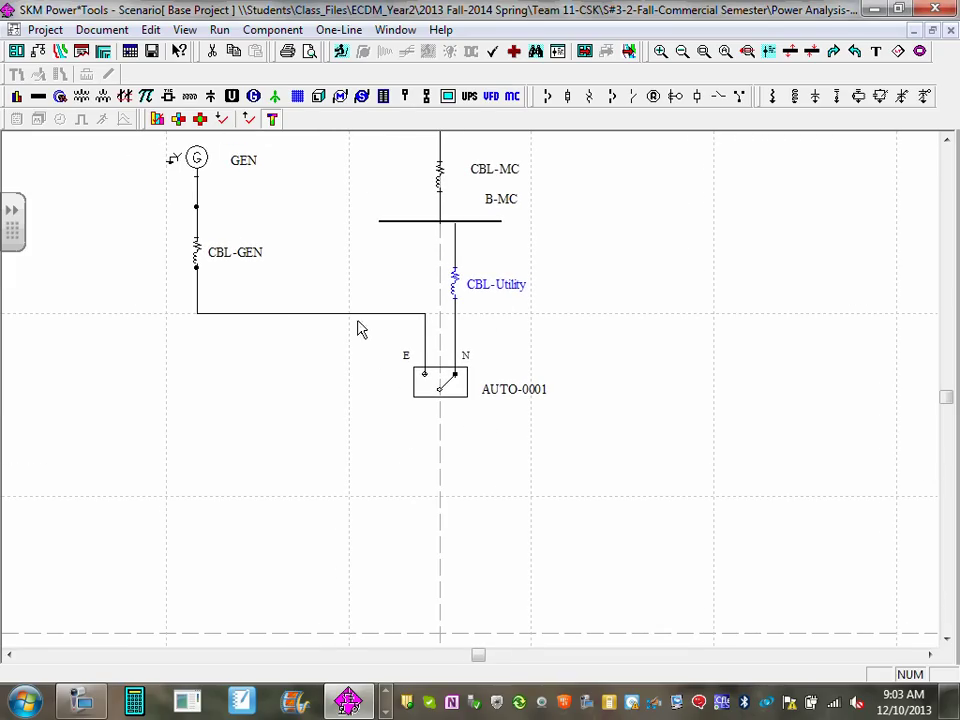
pyautogui.scroll(-2, 450, 456)
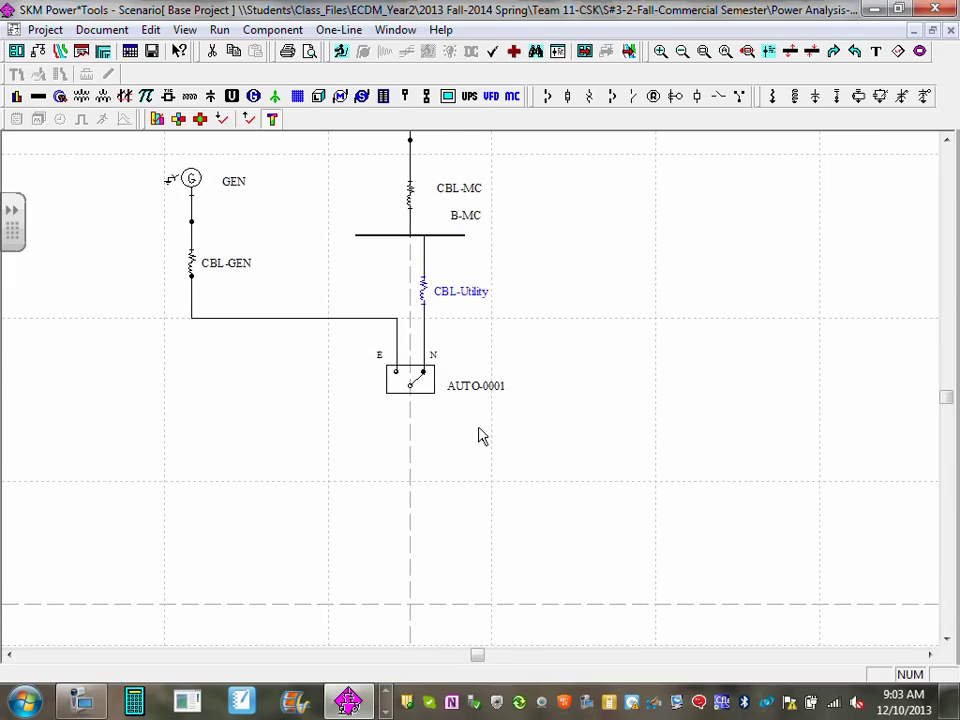
pyautogui.doubleClick(492, 390)
pyautogui.click(465, 338)
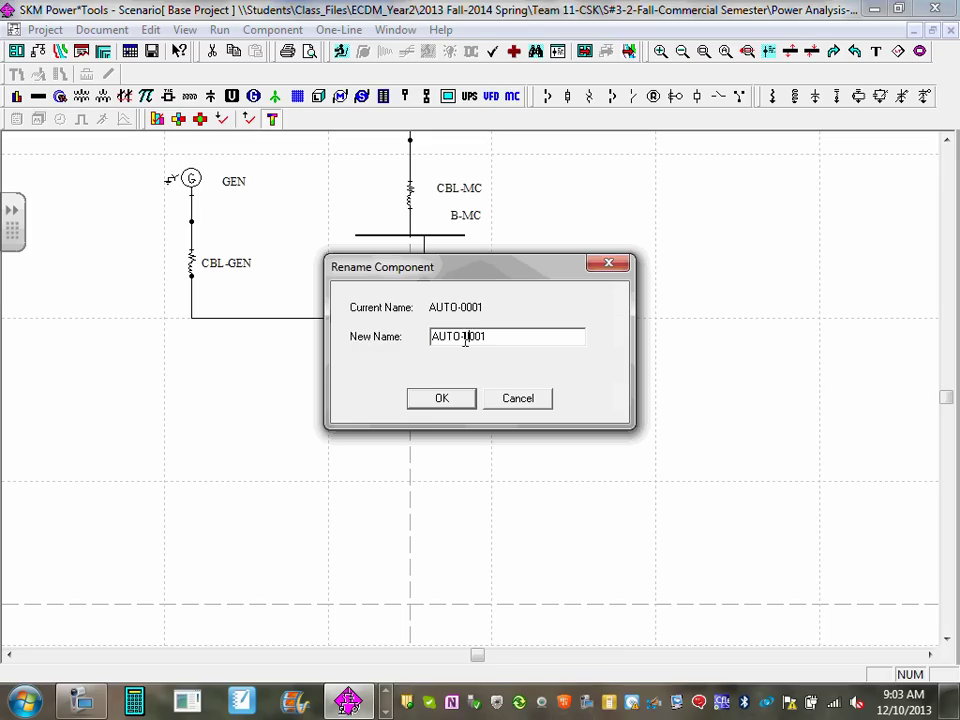
pyautogui.moveTo(460, 338); pyautogui.dragTo(522, 336)
pyautogui.press('Return')
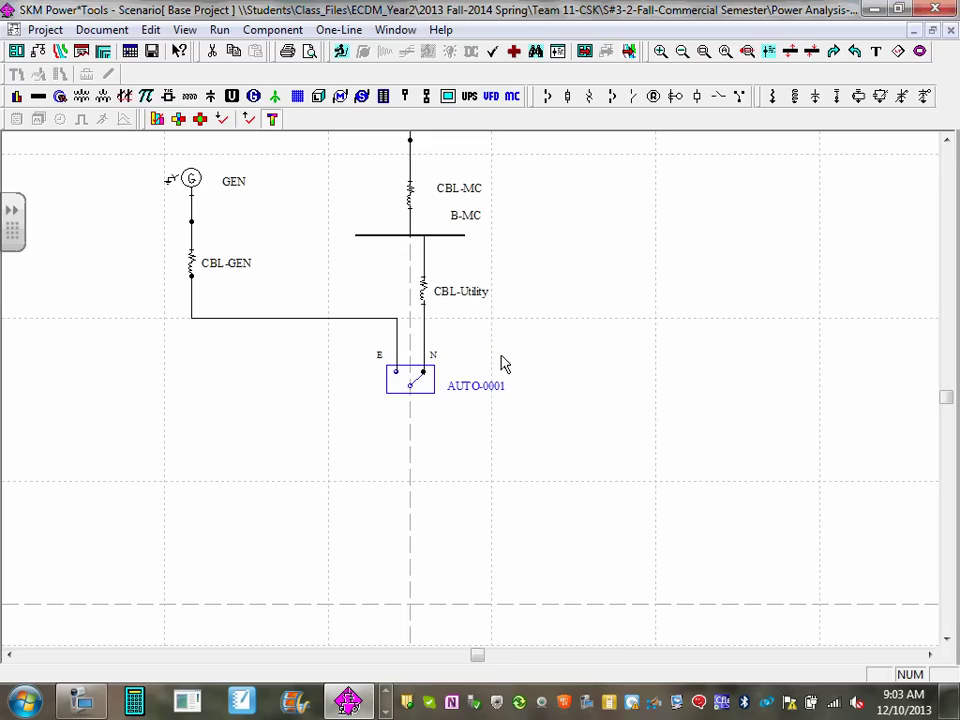
pyautogui.doubleClick(495, 390)
pyautogui.write('ATS')
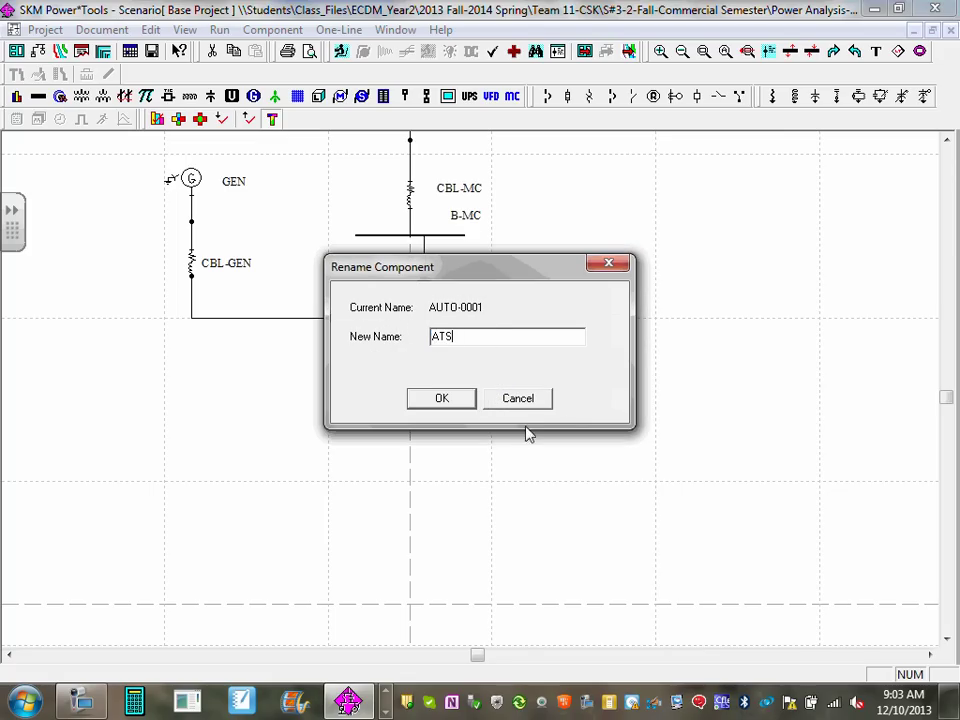
pyautogui.click(460, 399)
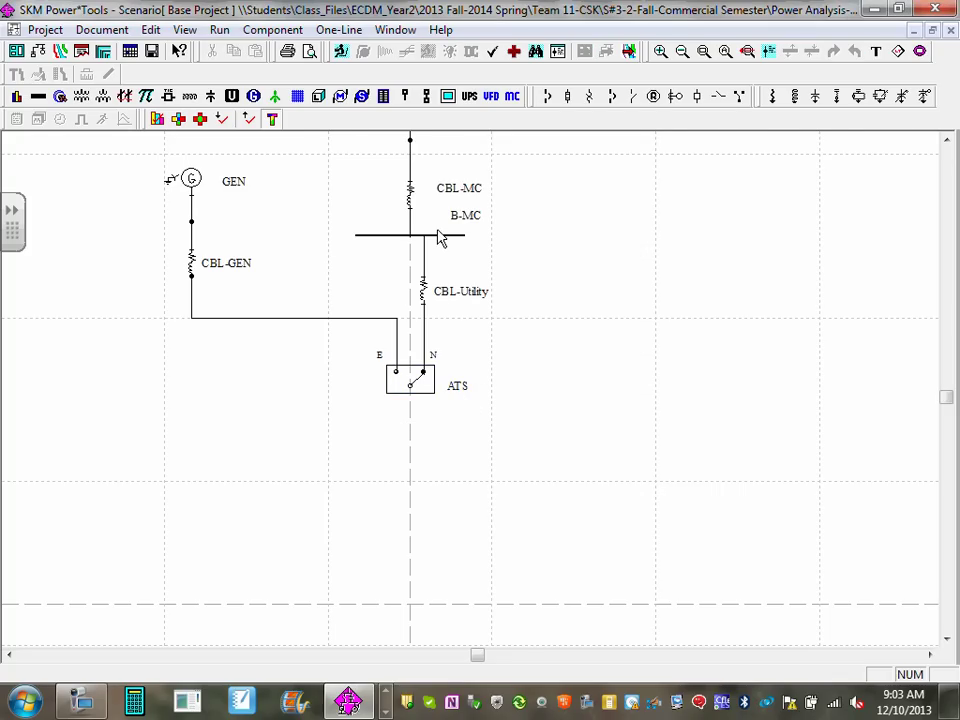
# Move the generator GEN together with cable CBL-GEN straight up, level with the Xcel Energy utility source
pyautogui.scroll(-1, 446, 240)
pyautogui.moveTo(446, 240); pyautogui.dragTo(588, 360)
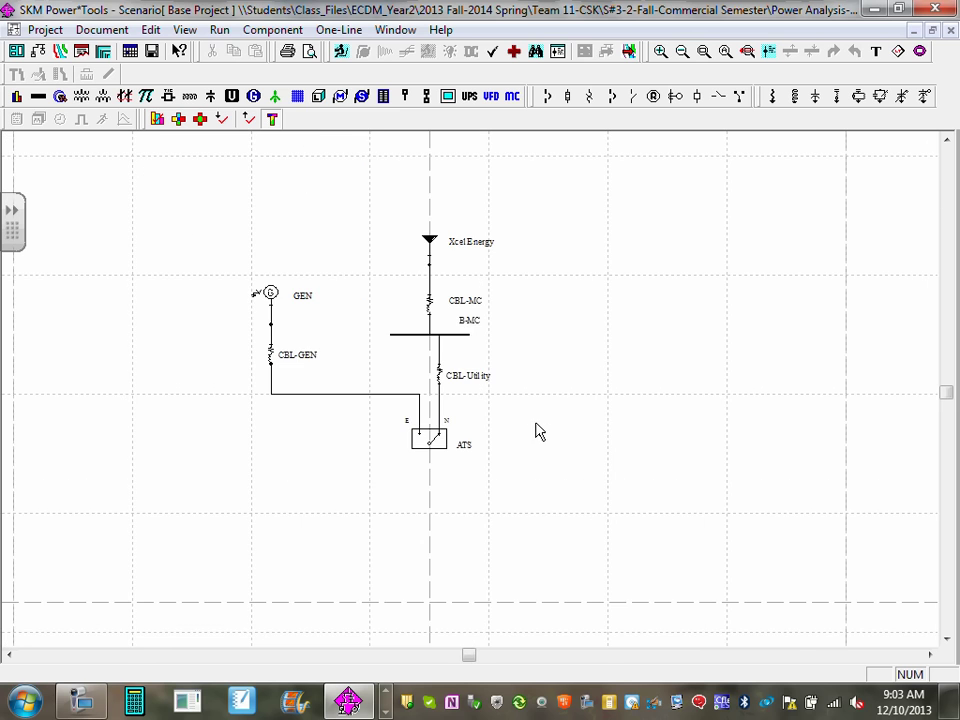
pyautogui.scroll(1, 560, 460)
pyautogui.moveTo(574, 478); pyautogui.dragTo(546, 381)
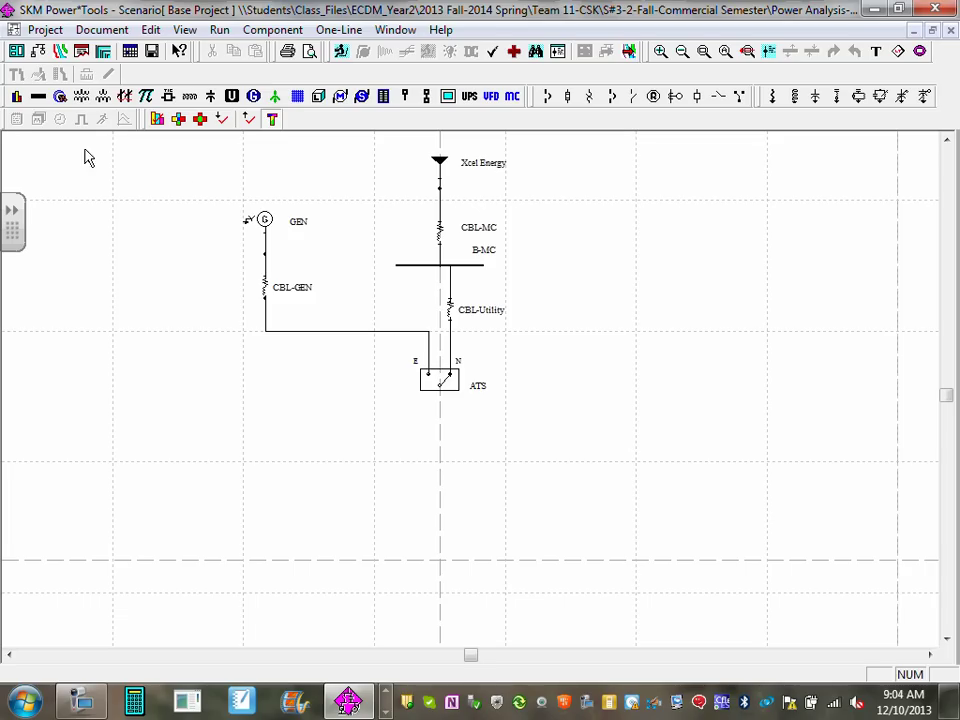
pyautogui.moveTo(218, 186); pyautogui.dragTo(328, 352)
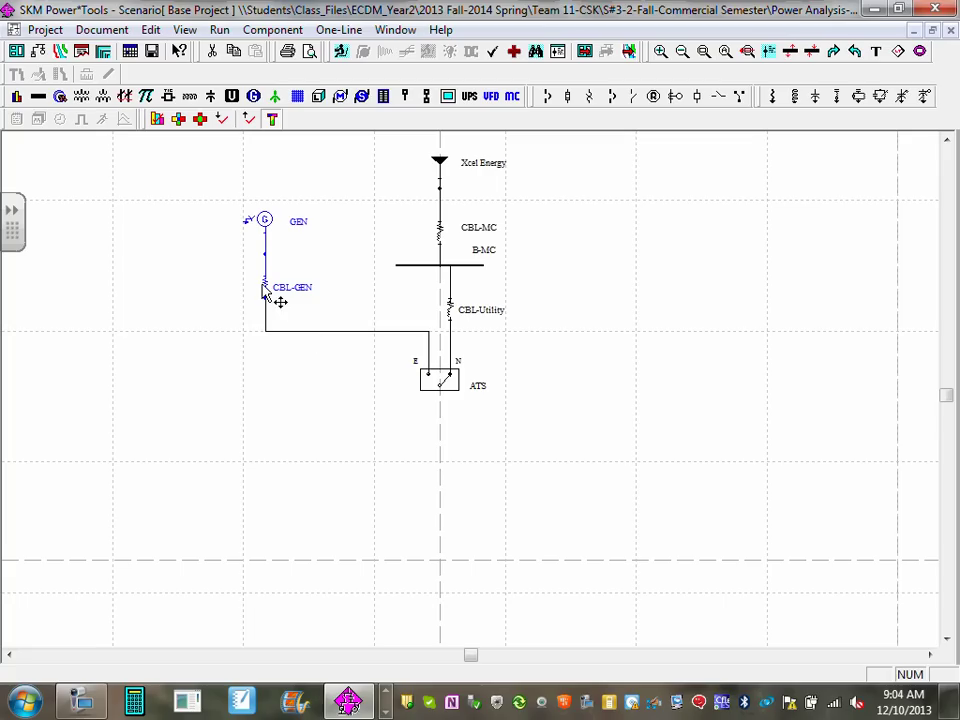
pyautogui.moveTo(263, 290); pyautogui.dragTo(264, 233)
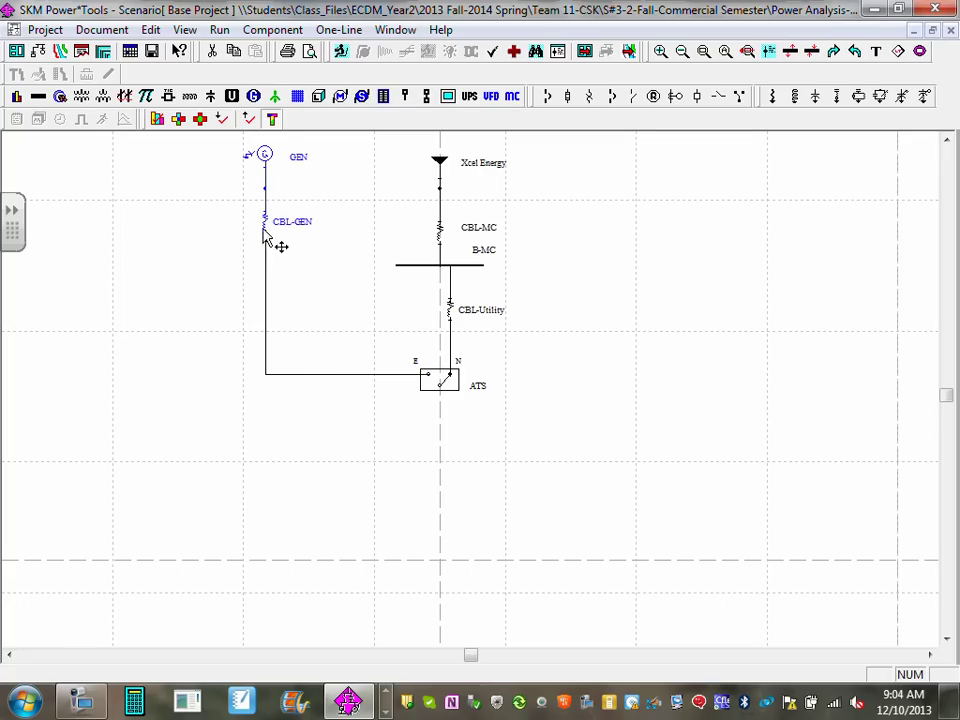
# Raise the horizontal line from CBL-GEN to just below bus B-MC so it drops vertically into the E terminal of the ATS
pyautogui.click(327, 376)
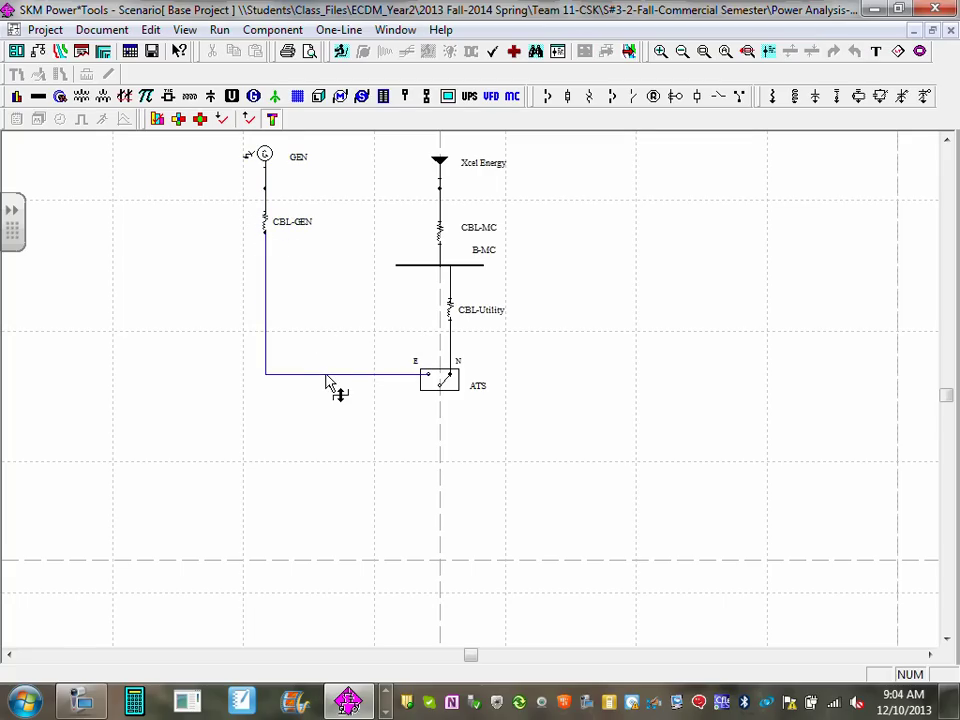
pyautogui.moveTo(348, 302); pyautogui.dragTo(355, 290)
pyautogui.click(293, 202)
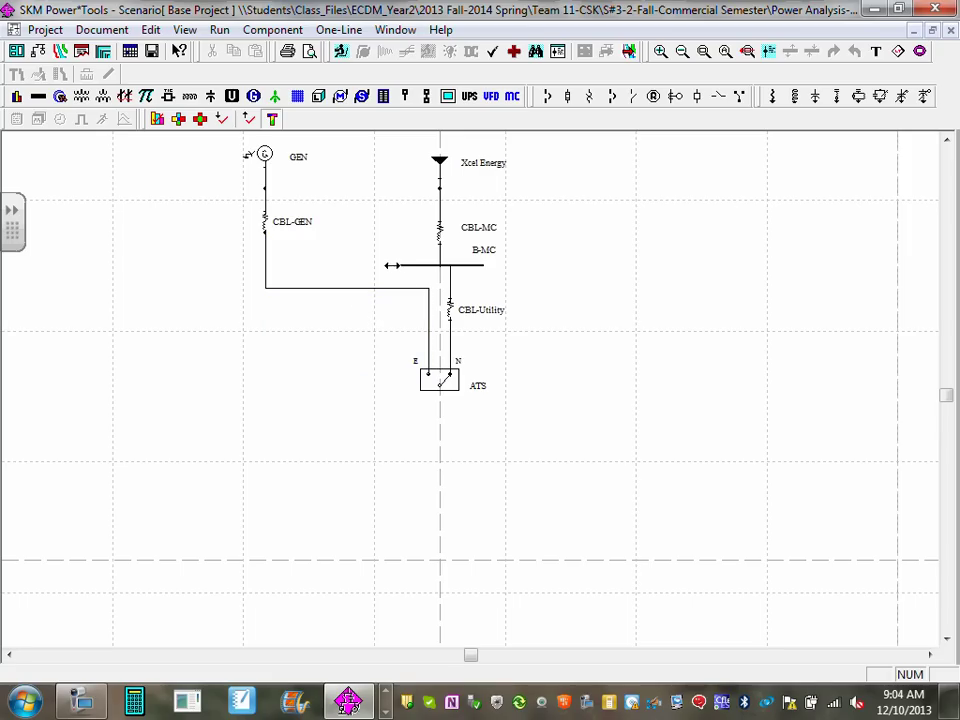
# Shorten bus B-MC by pulling in its end on the generator side
pyautogui.click(395, 265)
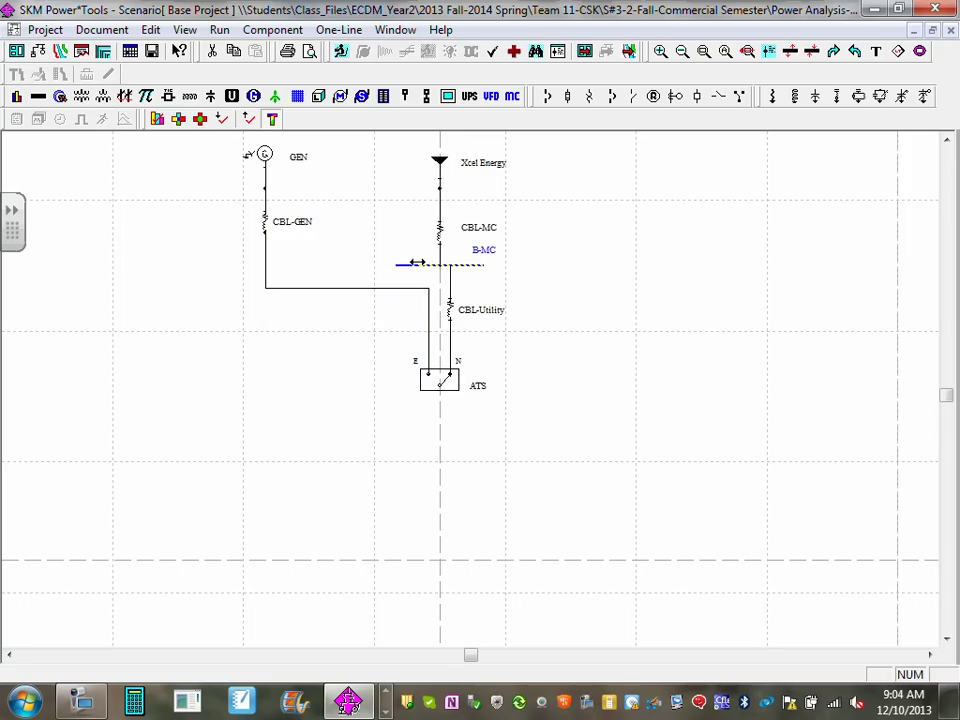
pyautogui.click(450, 306)
pyautogui.scroll(-1, 513, 313)
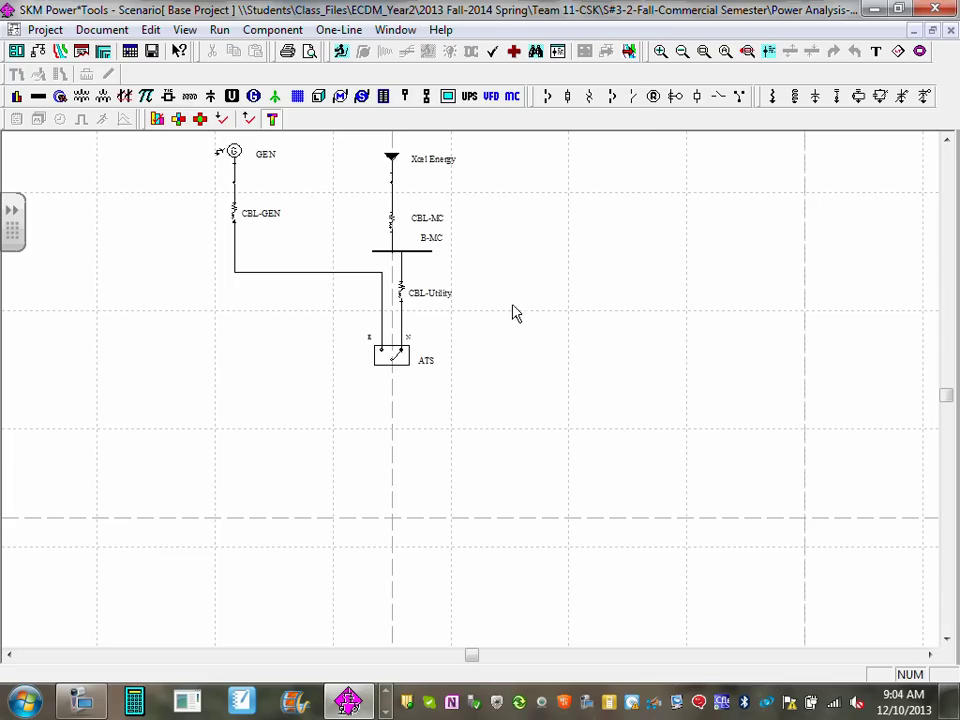
# Add a cable directly below the ATS, connected to its output terminal
pyautogui.moveTo(281, 316); pyautogui.dragTo(315, 369)
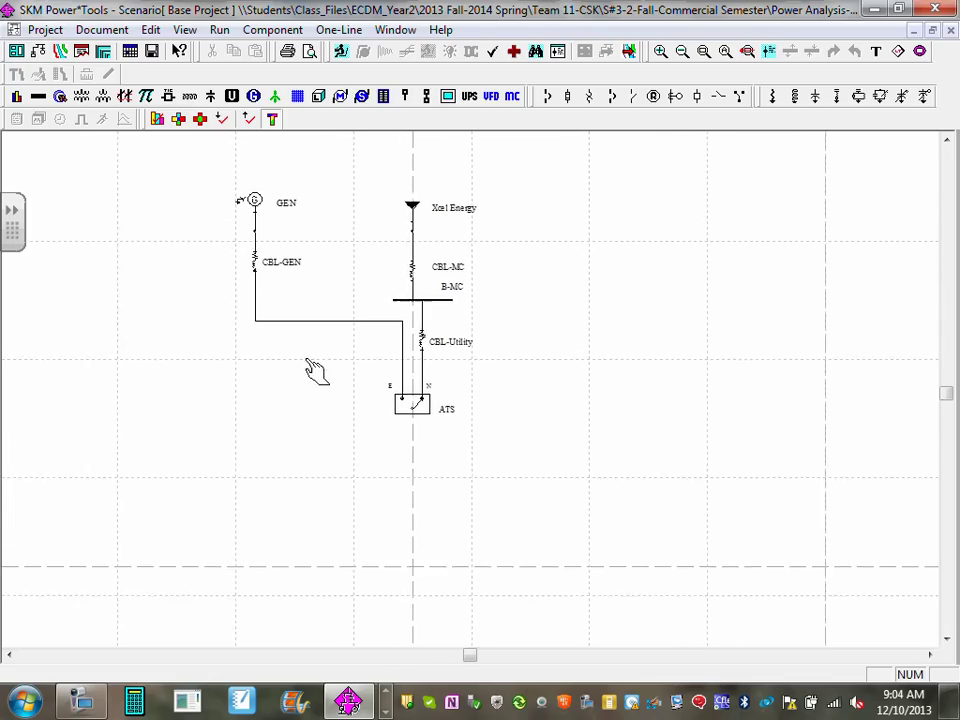
pyautogui.scroll(1, 431, 429)
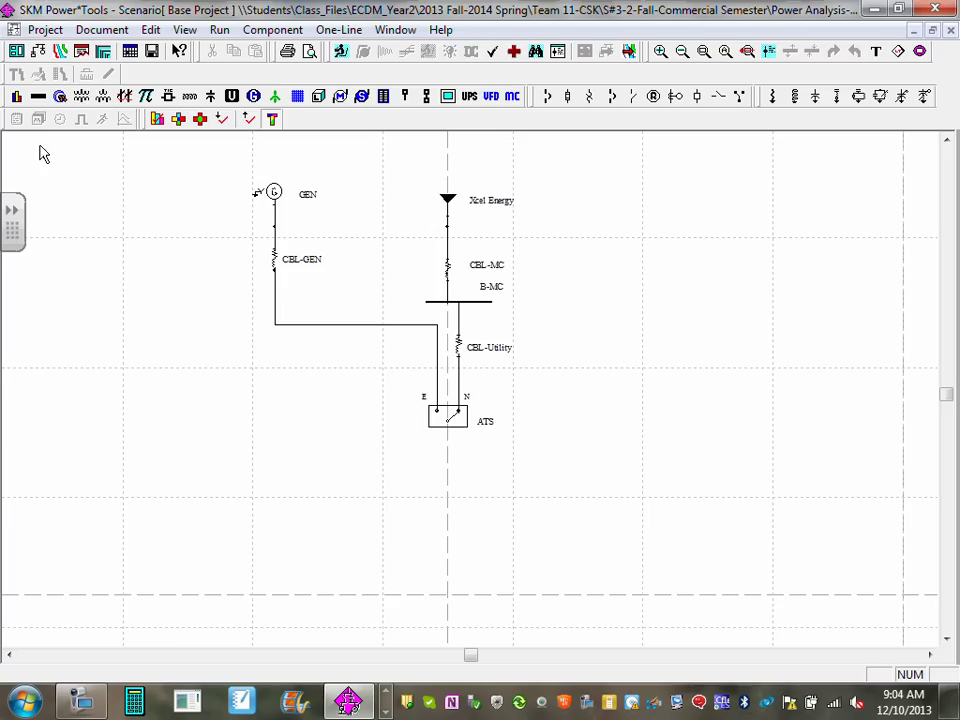
pyautogui.click(45, 75)
pyautogui.click(461, 553)
pyautogui.scroll(1, 461, 553)
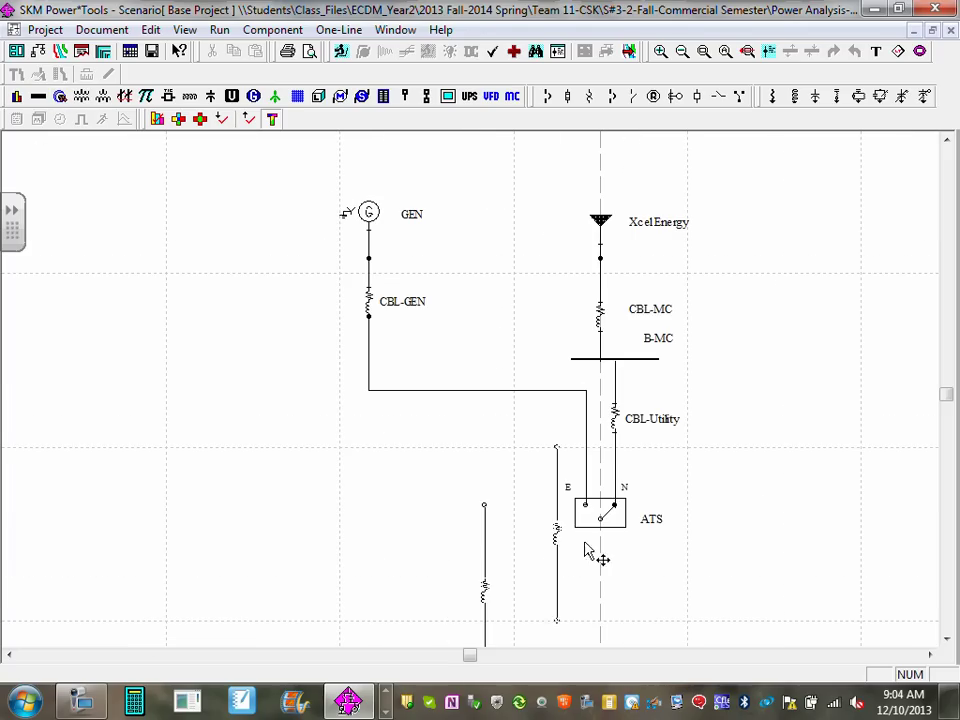
pyautogui.scroll(1, 553, 461)
pyautogui.scroll(-4, 710, 485)
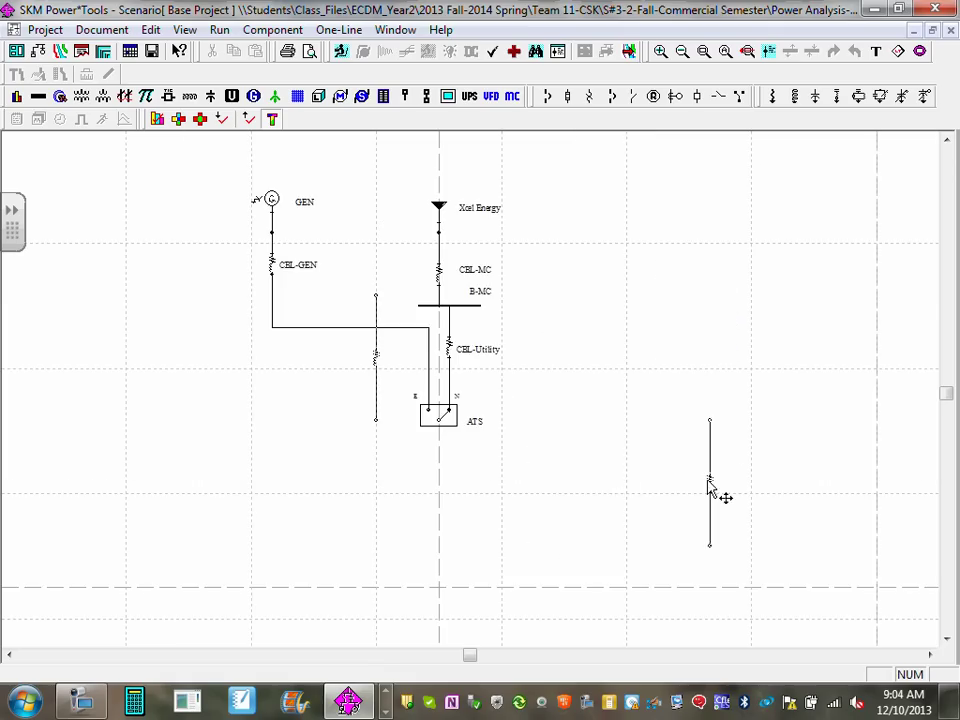
pyautogui.scroll(2, 710, 485)
pyautogui.scroll(-2, 534, 544)
pyautogui.scroll(3, 576, 497)
pyautogui.scroll(-3, 561, 555)
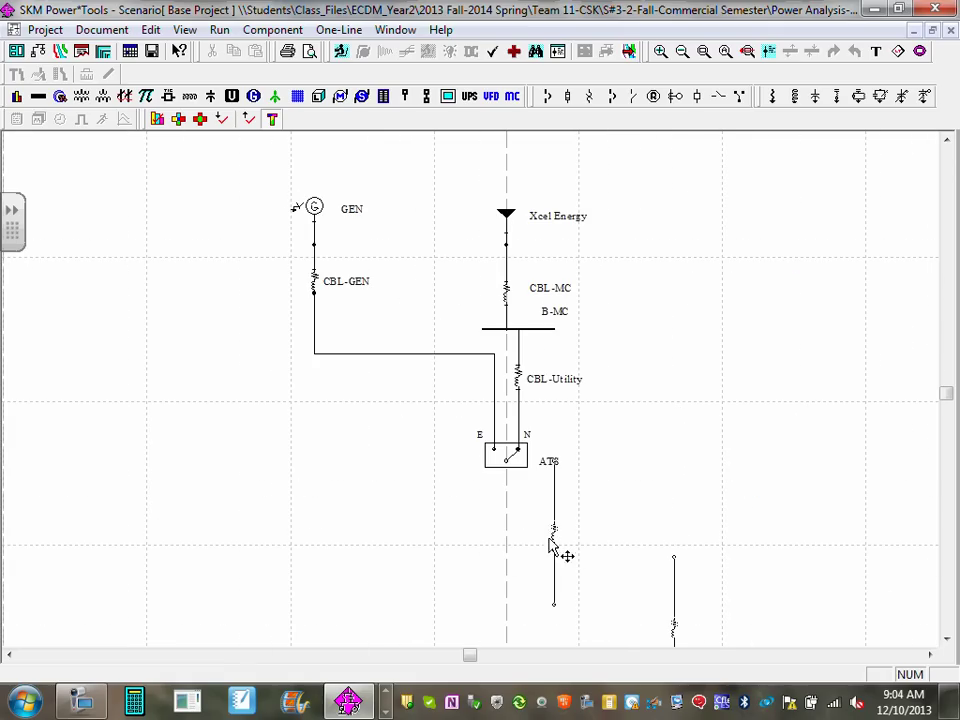
pyautogui.click(521, 555)
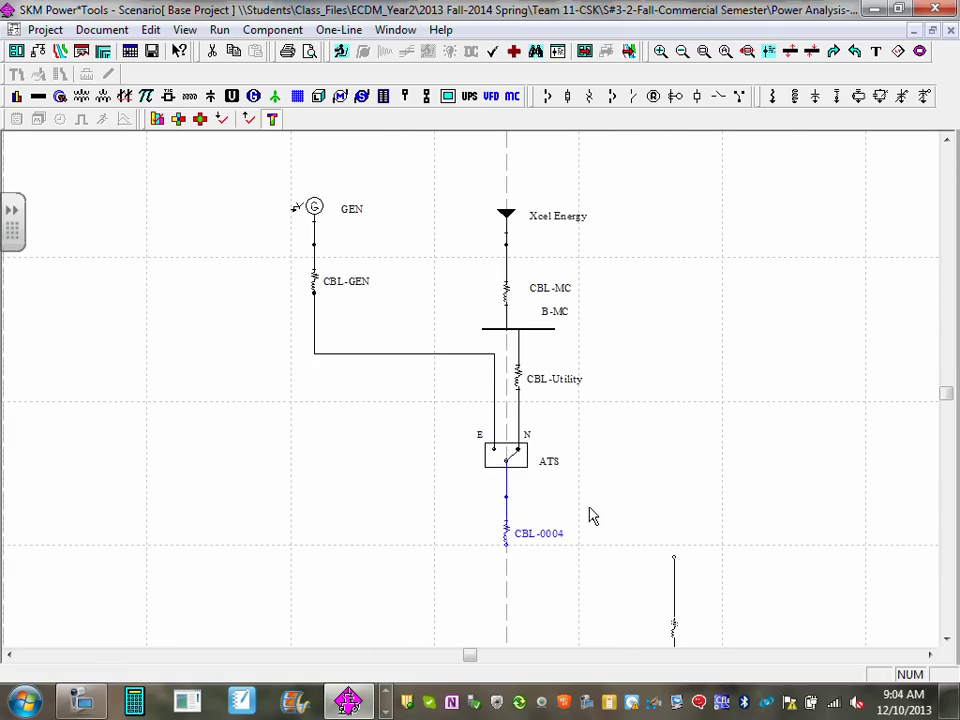
# Add a bus at the lower end of the new cable below the ATS
pyautogui.scroll(-2, 574, 443)
pyautogui.scroll(1, 504, 414)
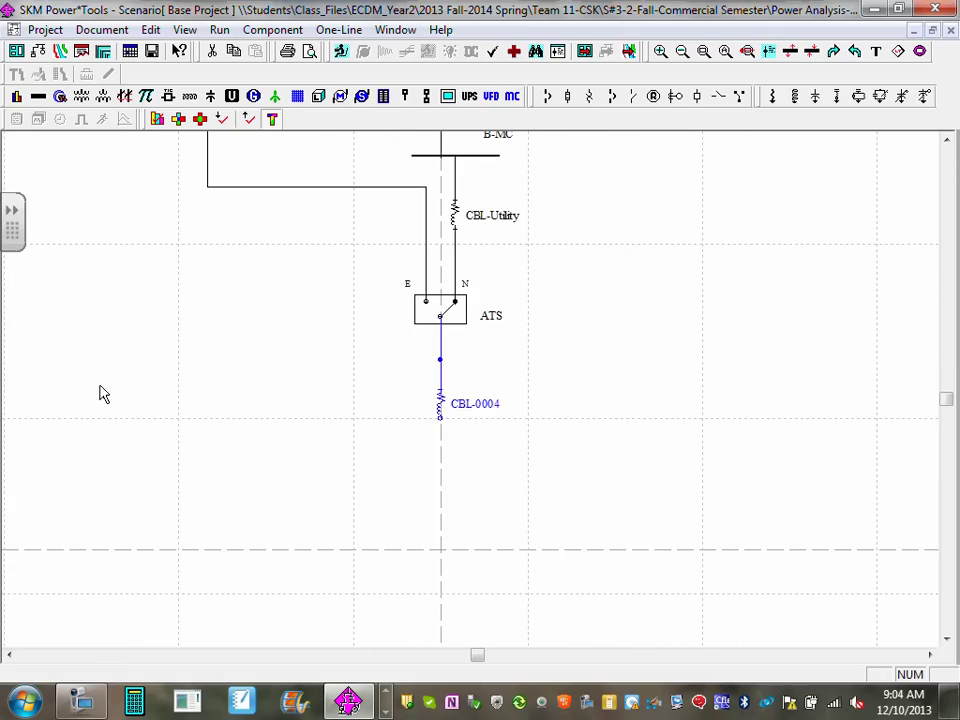
pyautogui.click(38, 98)
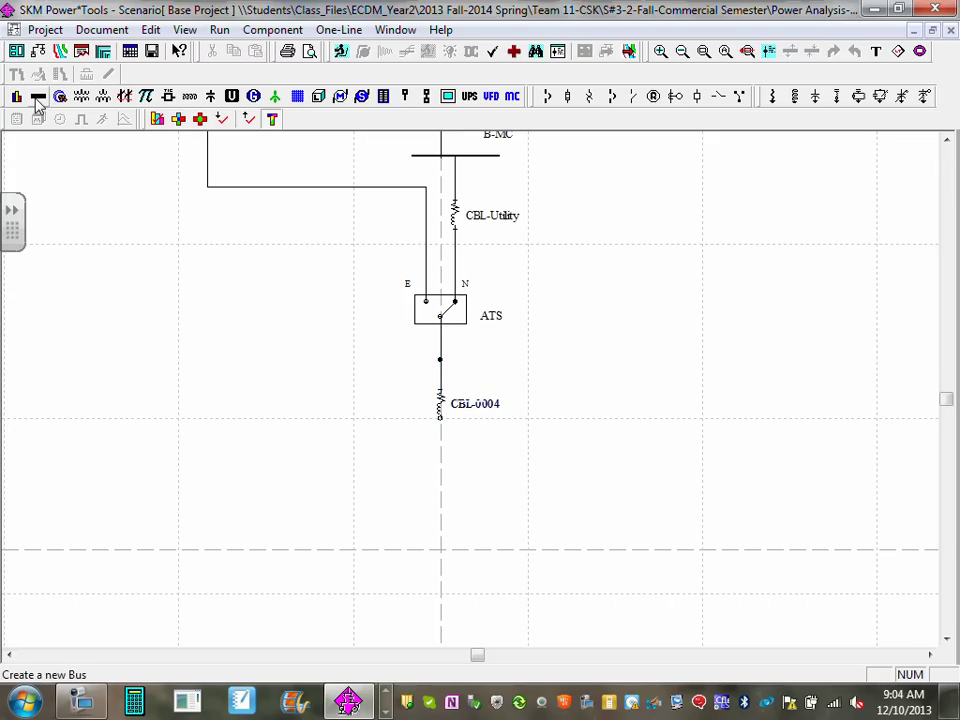
pyautogui.click(439, 427)
pyautogui.scroll(1, 530, 458)
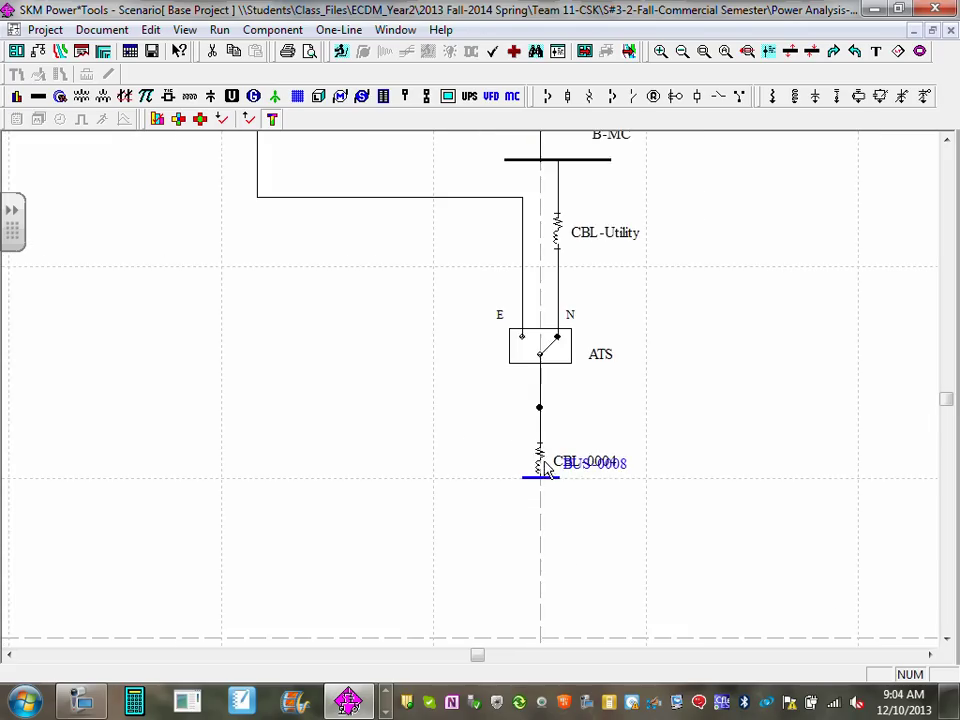
# Move the cable symbol up between the ATS node and the new bus, and shift the bus label clear of the cable label
pyautogui.scroll(-1, 553, 388)
pyautogui.hscroll(2, 553, 388)
pyautogui.click(553, 388)
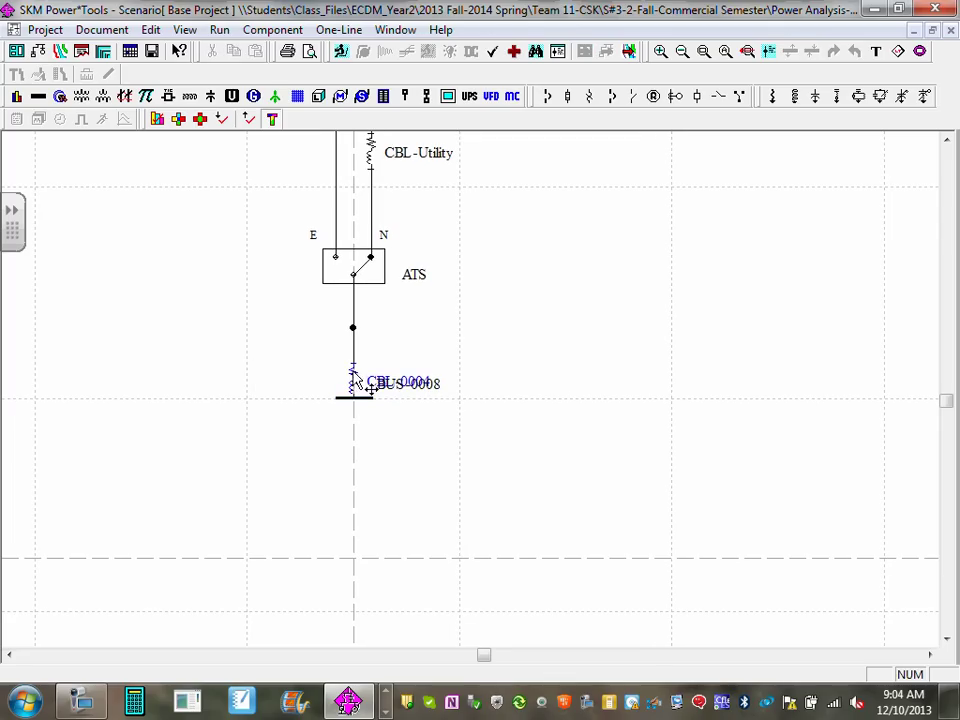
pyautogui.click(375, 380)
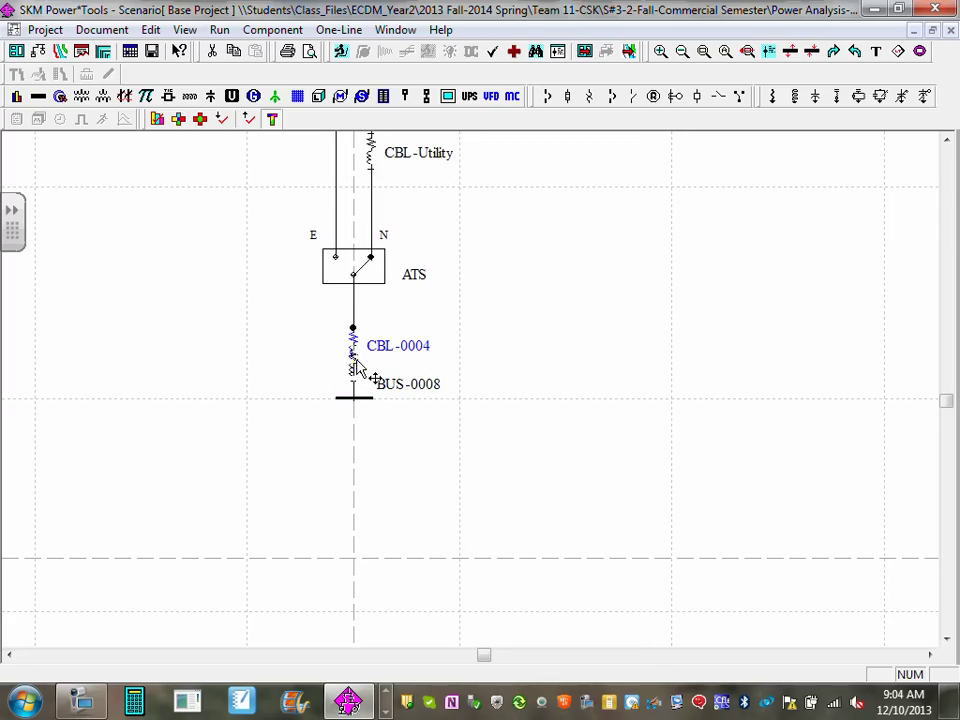
pyautogui.moveTo(428, 401); pyautogui.dragTo(437, 410)
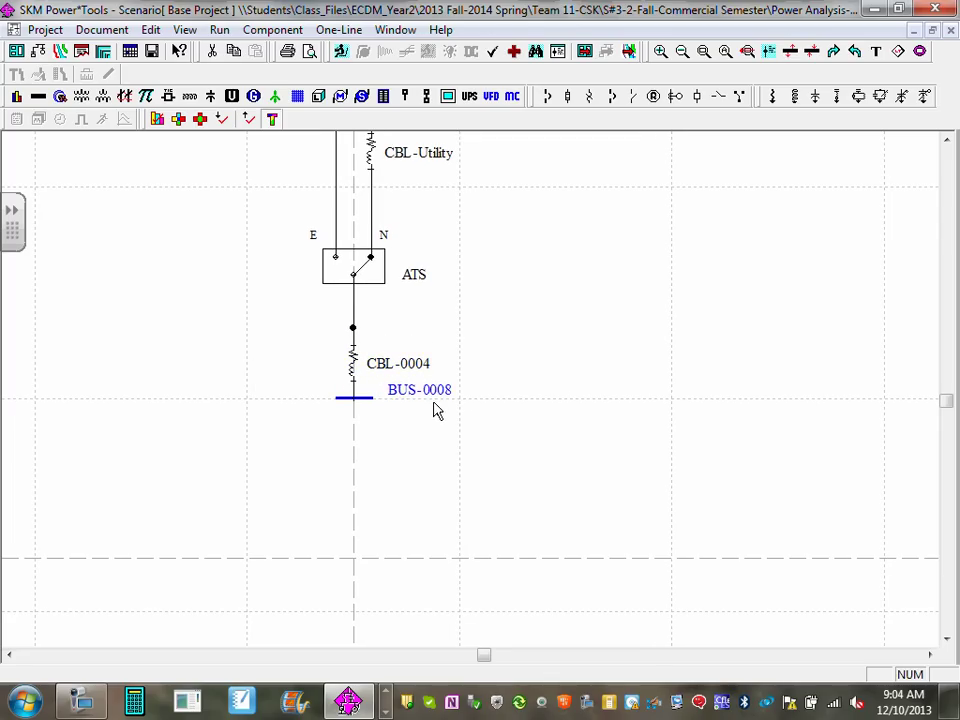
# Rename the bus below the ATS as MP
pyautogui.doubleClick(438, 408)
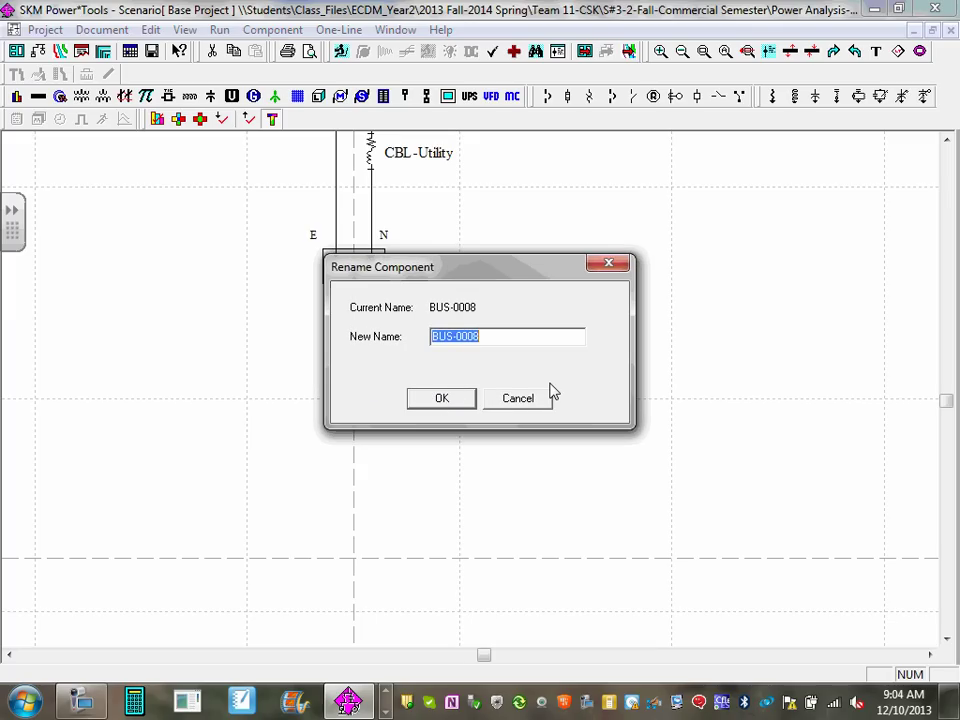
pyautogui.write('MP')
pyautogui.click(446, 400)
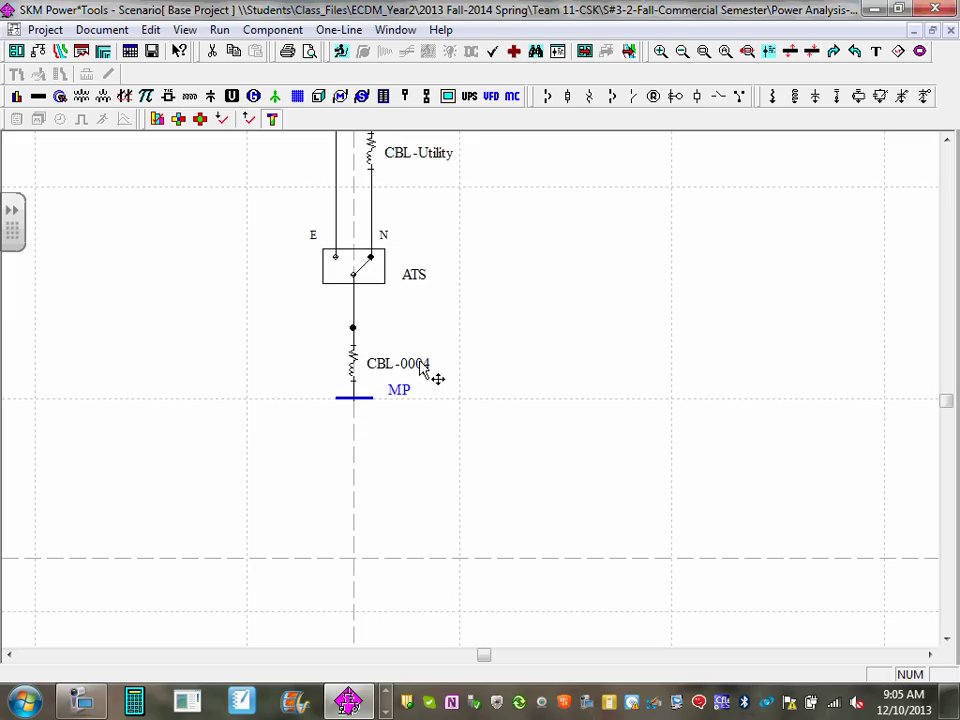
# Rename the cable between the ATS and bus MP as CBL-MP
pyautogui.doubleClick(420, 366)
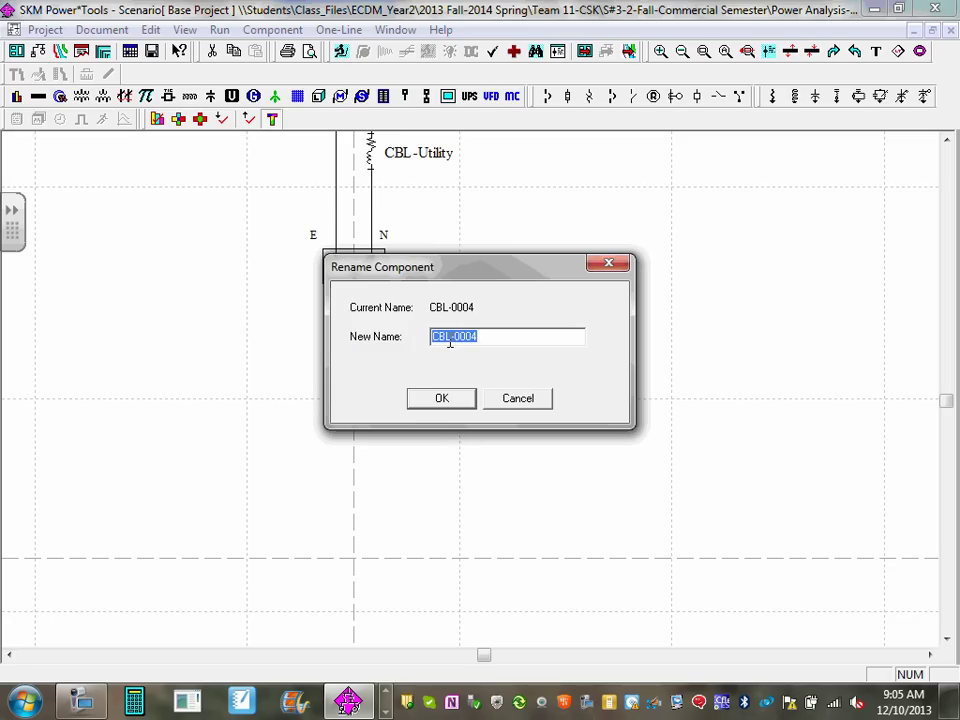
pyautogui.moveTo(450, 343); pyautogui.dragTo(466, 340)
pyautogui.press('BackSpace')
pyautogui.click(459, 399)
# Switch to Revit and examine the E3 - Power Riser sheet for the feeder connections between ATS, MP, RP and LP
pyautogui.scroll(-1, 456, 398)
pyautogui.moveTo(375, 390); pyautogui.dragTo(478, 471)
pyautogui.moveTo(510, 341); pyautogui.dragTo(547, 367)
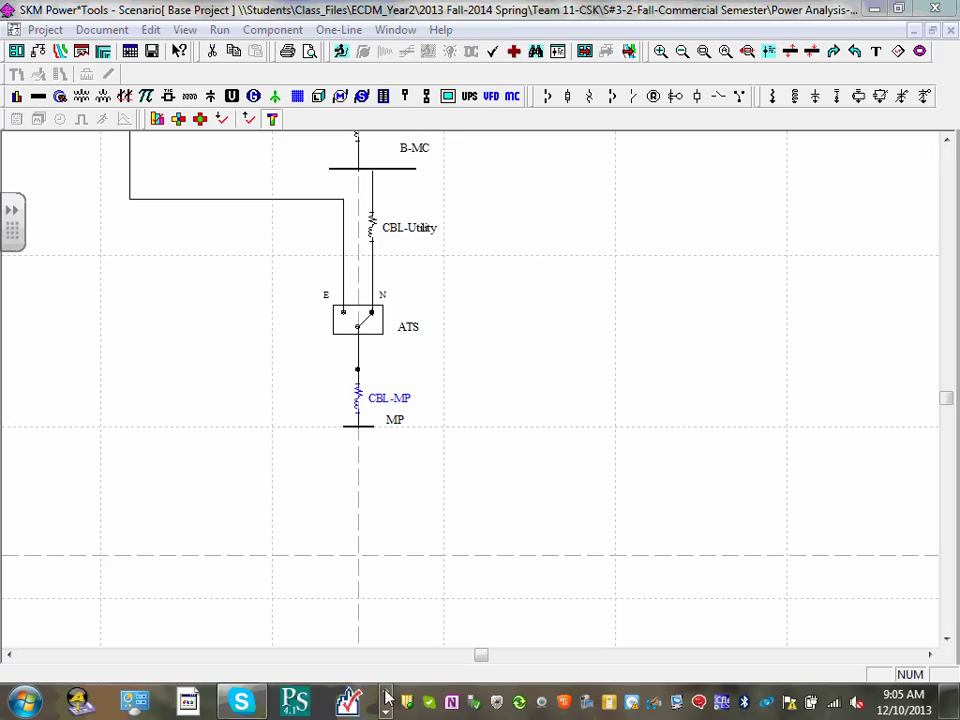
pyautogui.click(248, 704)
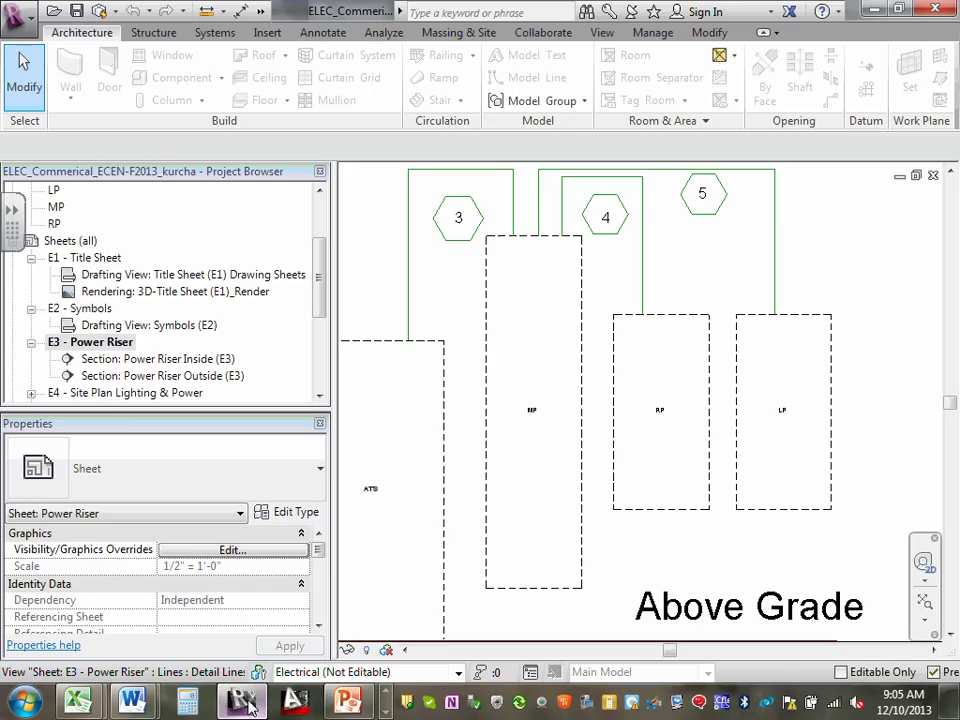
pyautogui.scroll(-2, 585, 508)
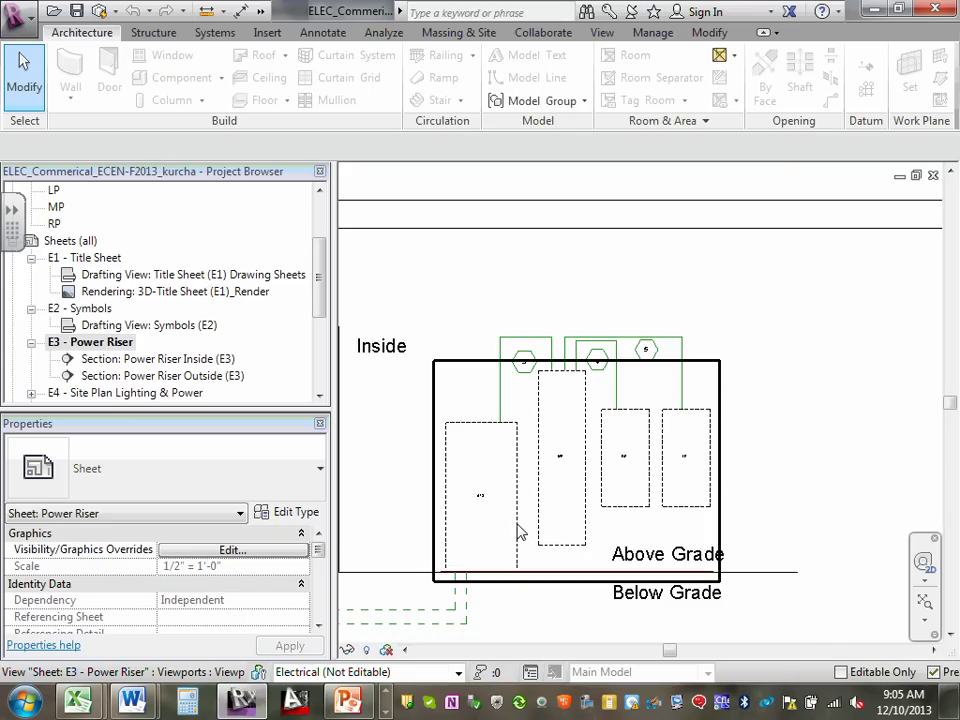
pyautogui.scroll(-2, 518, 532)
pyautogui.scroll(2, 527, 517)
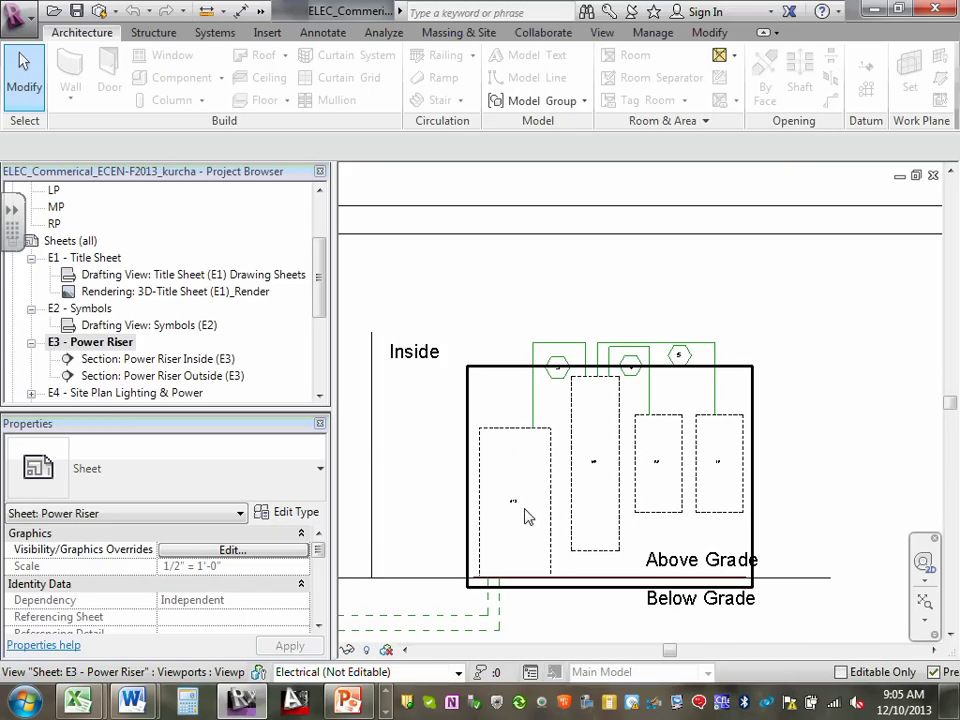
pyautogui.scroll(1, 505, 495)
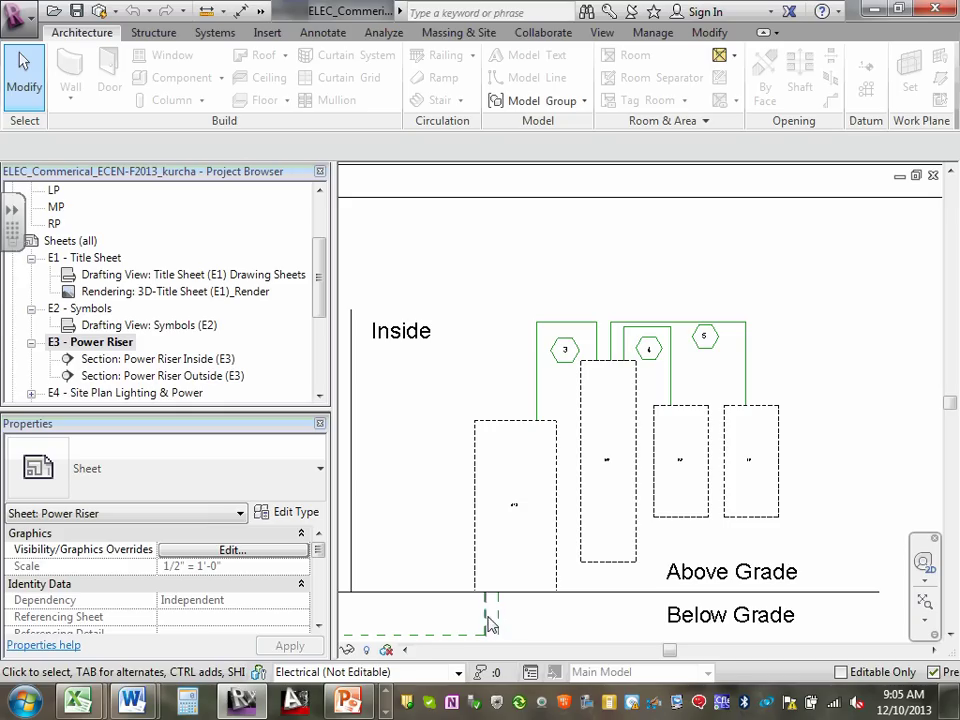
pyautogui.scroll(-2, 478, 568)
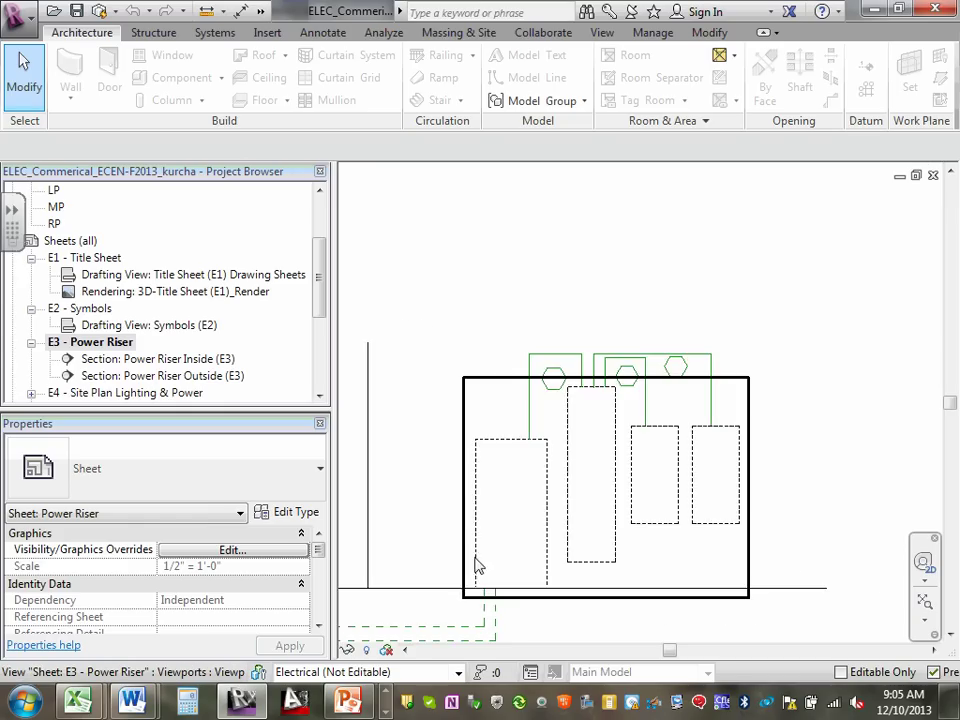
pyautogui.scroll(1, 514, 540)
pyautogui.scroll(2, 514, 535)
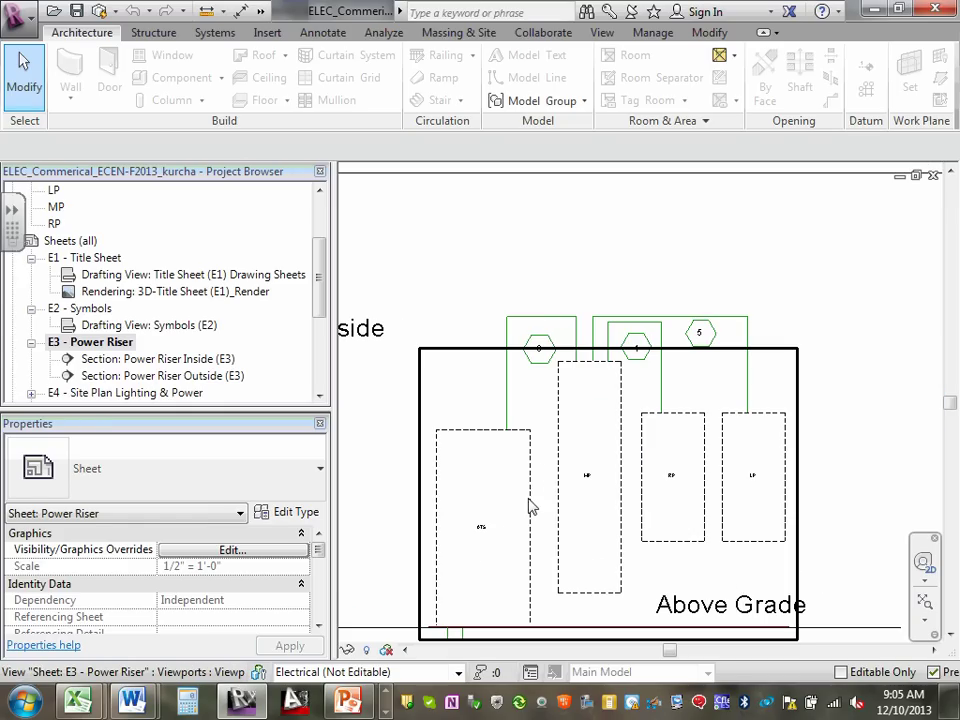
pyautogui.scroll(1, 531, 400)
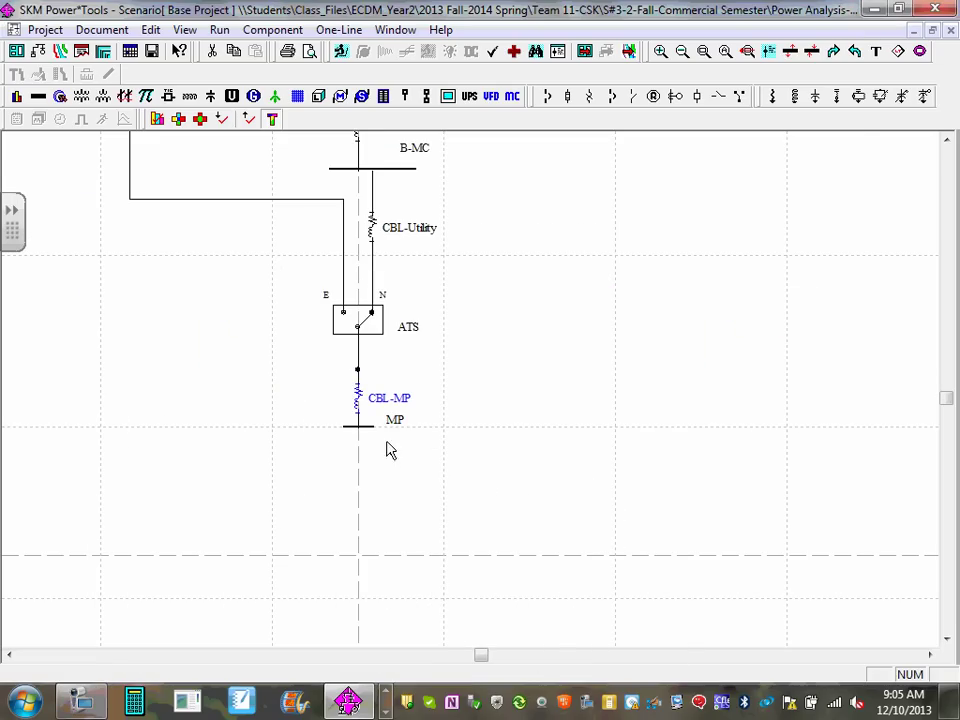
# Back in SKM Power*Tools, lengthen bus MP by extending both of its ends well beyond cable CBL-MP
pyautogui.scroll(1, 400, 462)
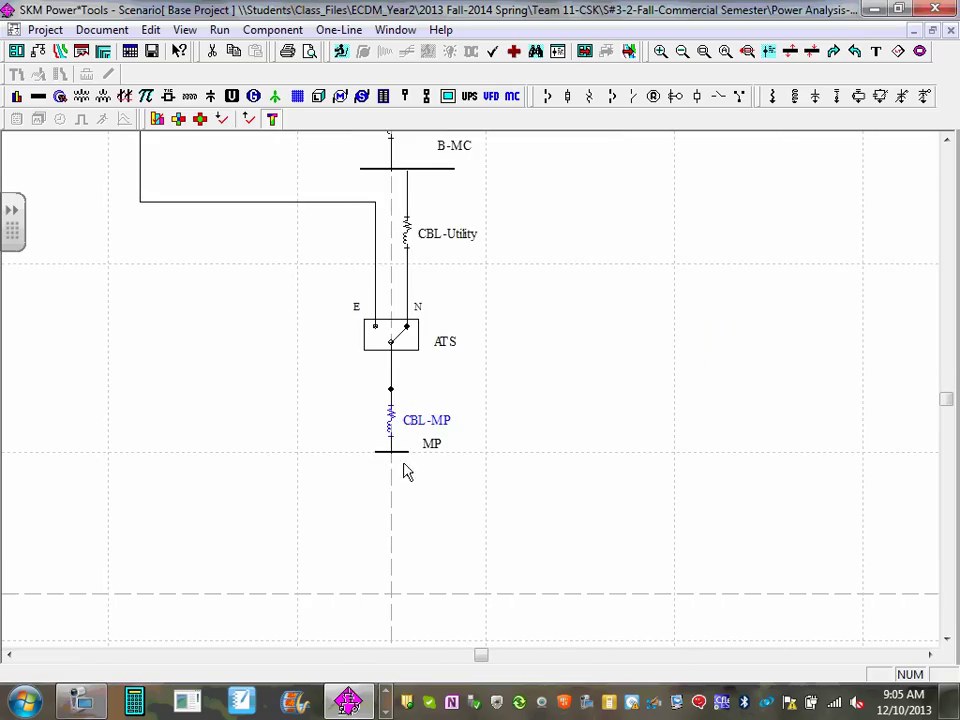
pyautogui.moveTo(407, 471); pyautogui.dragTo(518, 346)
pyautogui.moveTo(301, 344); pyautogui.dragTo(124, 346)
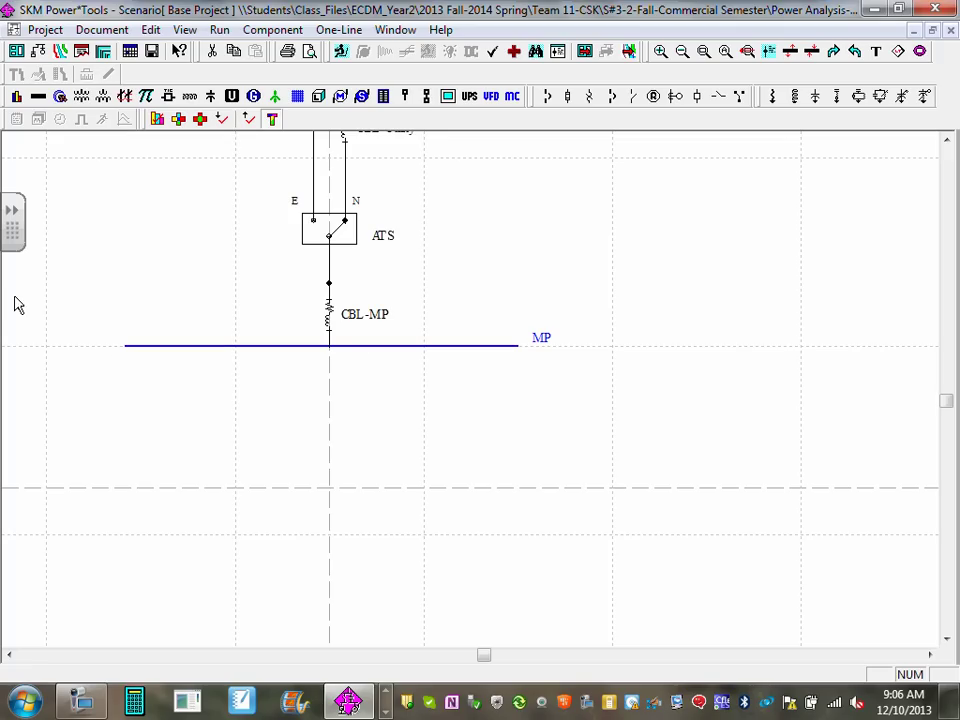
# Add a cable hanging from bus MP near its left end, with a new bus at the cable's lower end
pyautogui.click(60, 97)
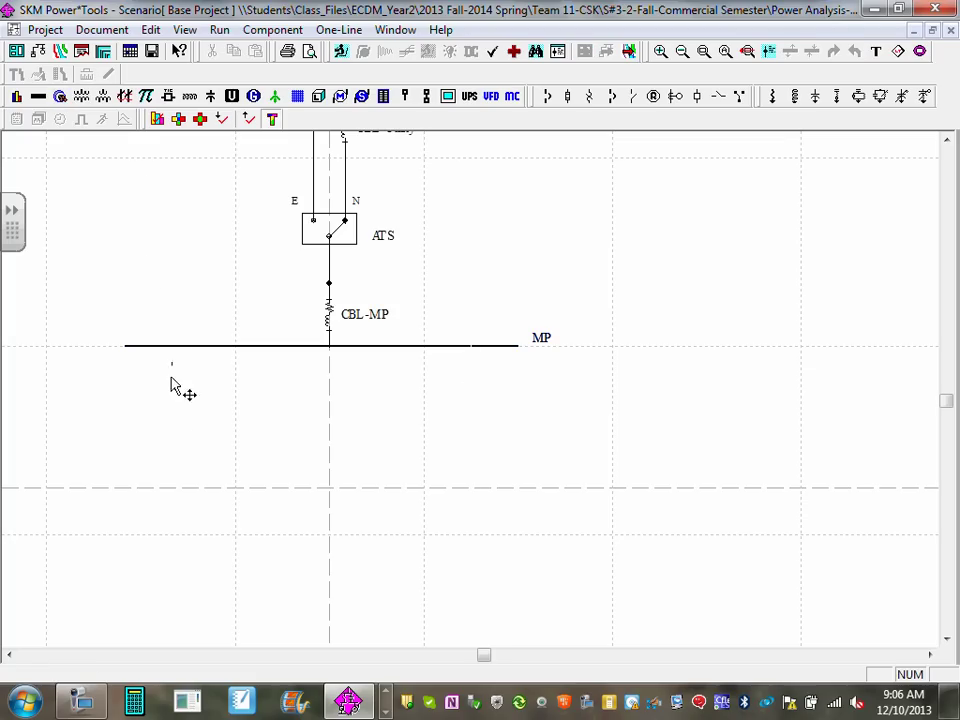
pyautogui.click(157, 443)
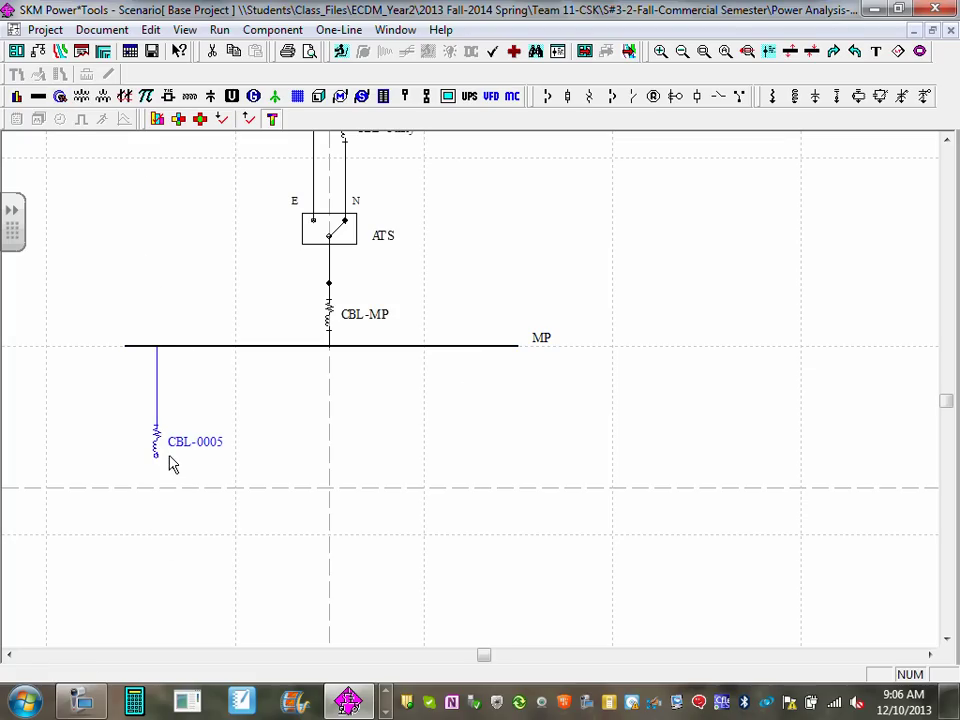
pyautogui.click(40, 97)
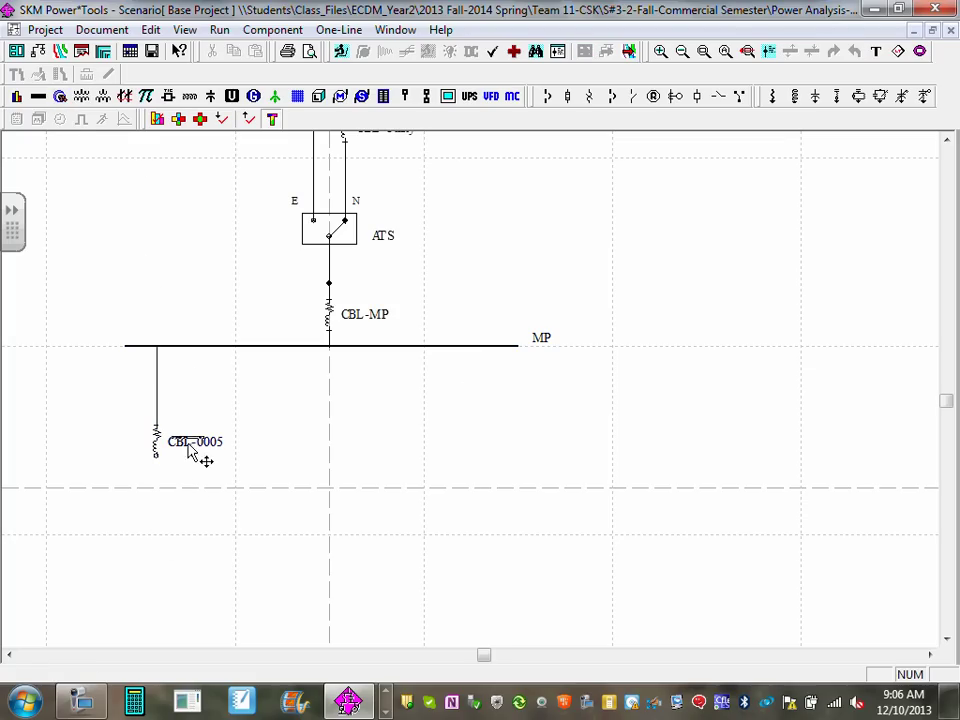
pyautogui.click(152, 456)
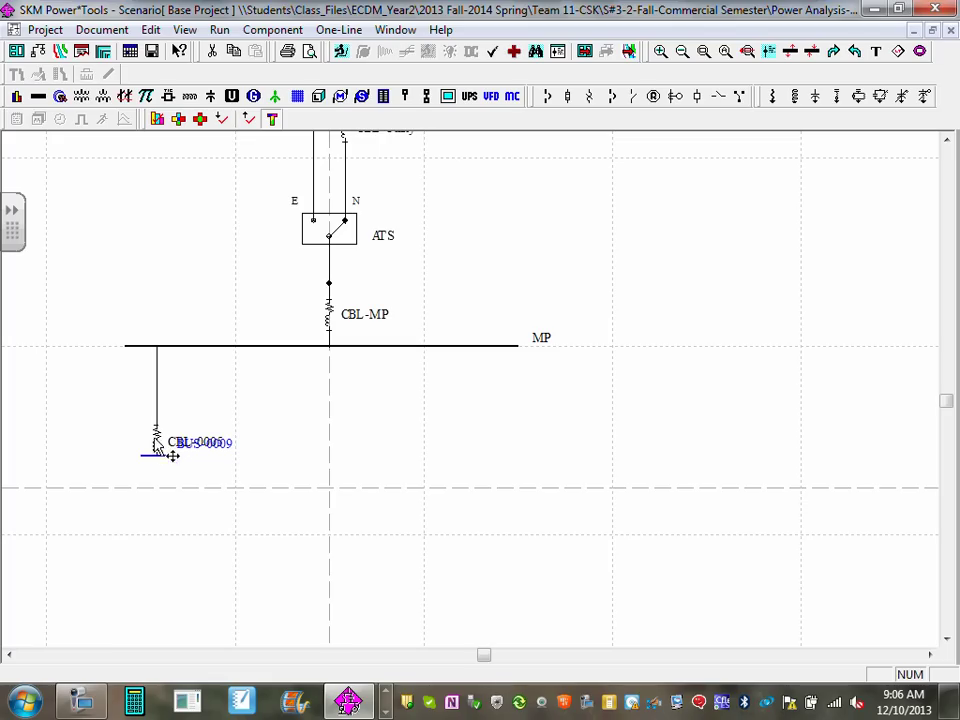
# Move the new bus's label clear of the cable label and rename the bus as LP
pyautogui.moveTo(199, 450); pyautogui.dragTo(210, 462)
pyautogui.doubleClick(207, 460)
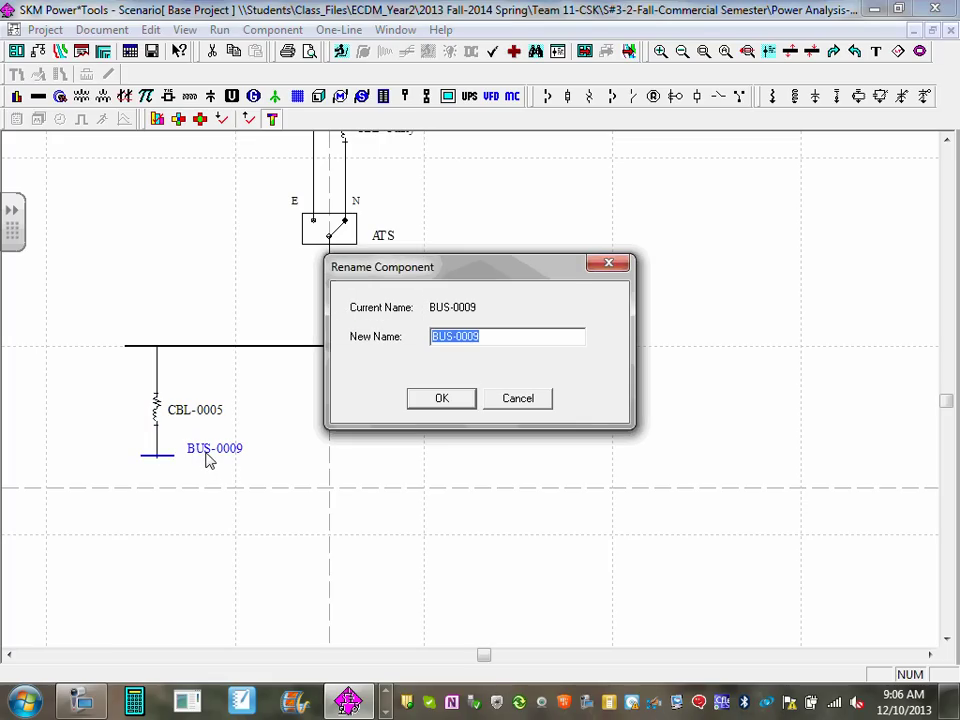
pyautogui.write('LP')
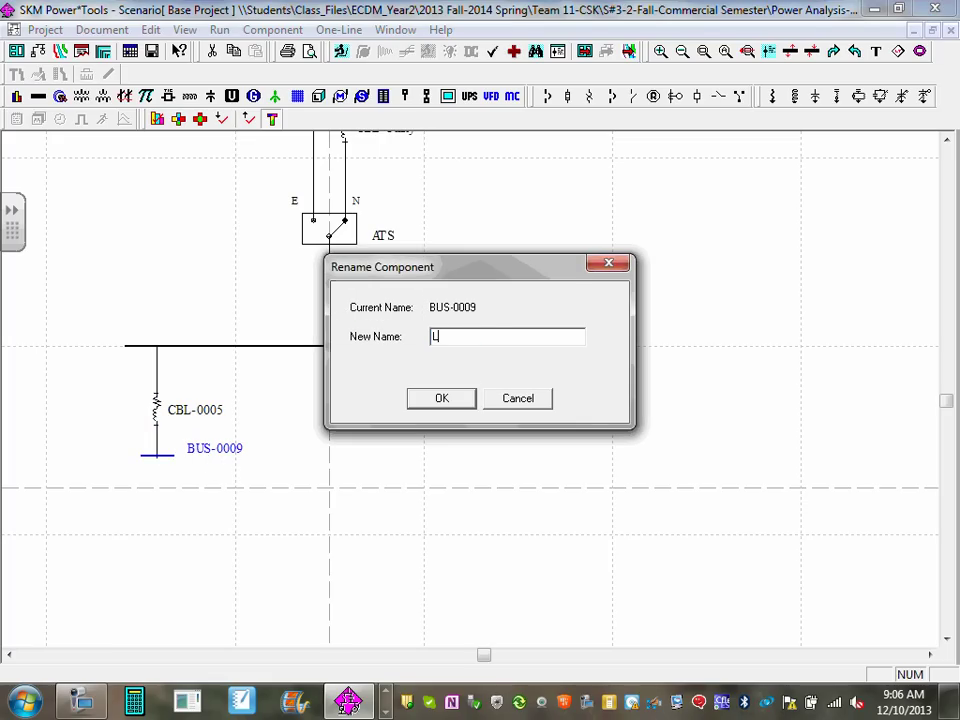
pyautogui.click(440, 400)
# Rename the cable between bus MP and bus LP as CBL-LP
pyautogui.click(222, 424)
pyautogui.doubleClick(210, 420)
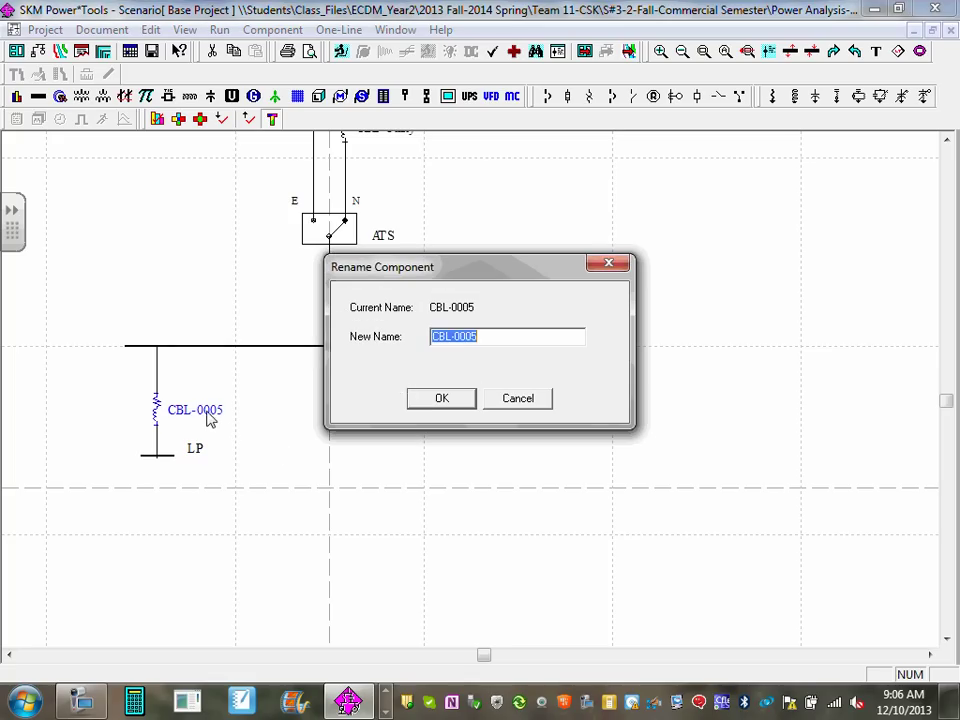
pyautogui.click(441, 337)
pyautogui.moveTo(455, 336); pyautogui.dragTo(506, 334)
pyautogui.write('LP')
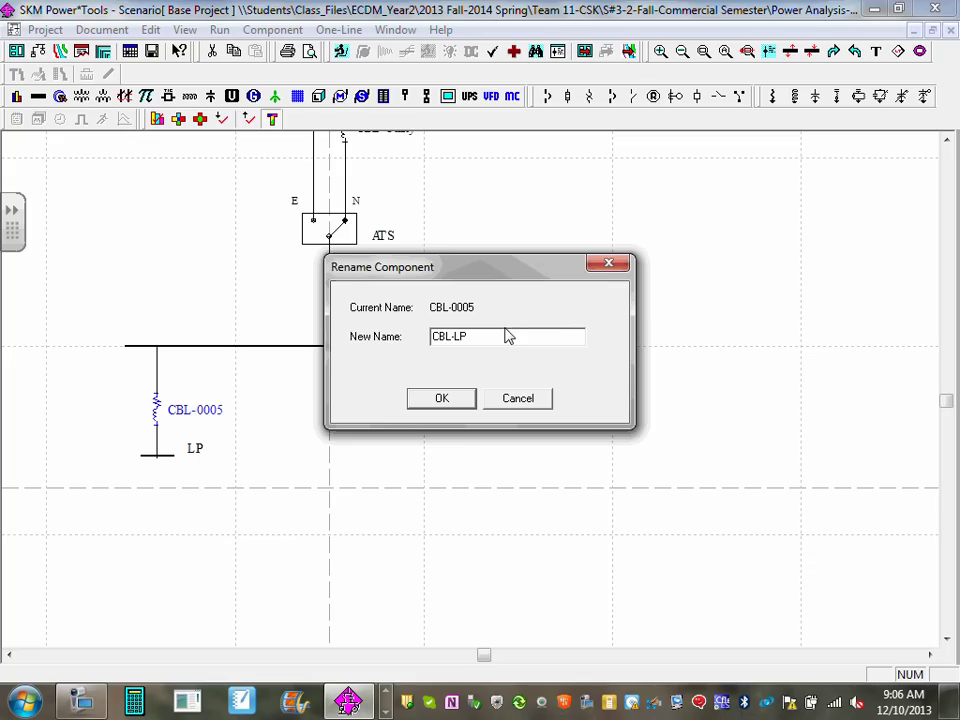
pyautogui.click(441, 398)
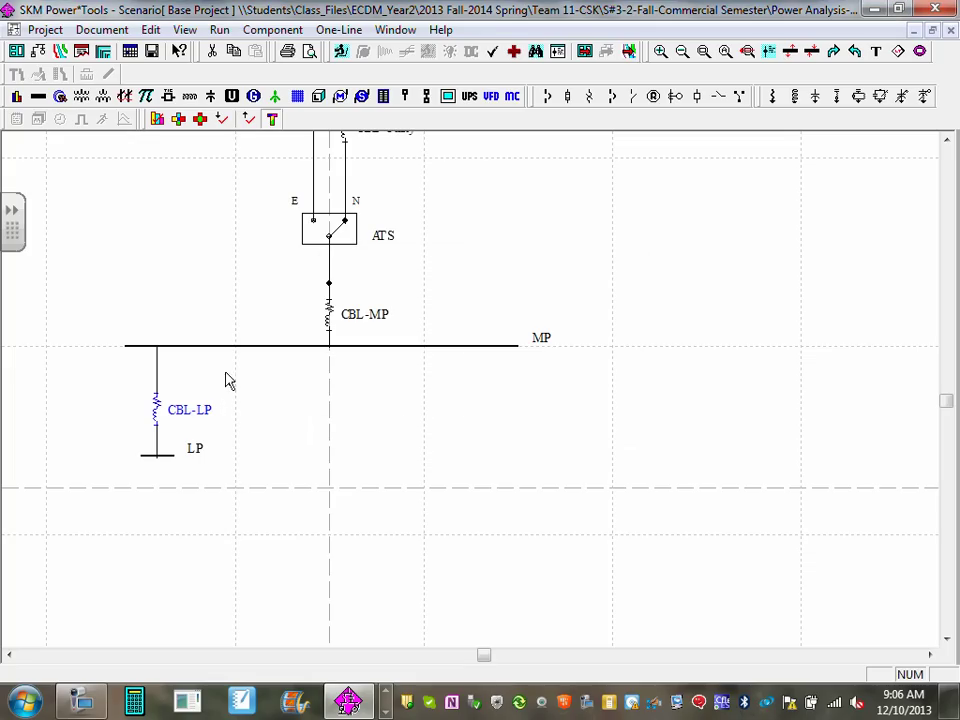
# Add a cable hanging from the middle of bus MP, with a new bus at the cable's lower end
pyautogui.click(60, 97)
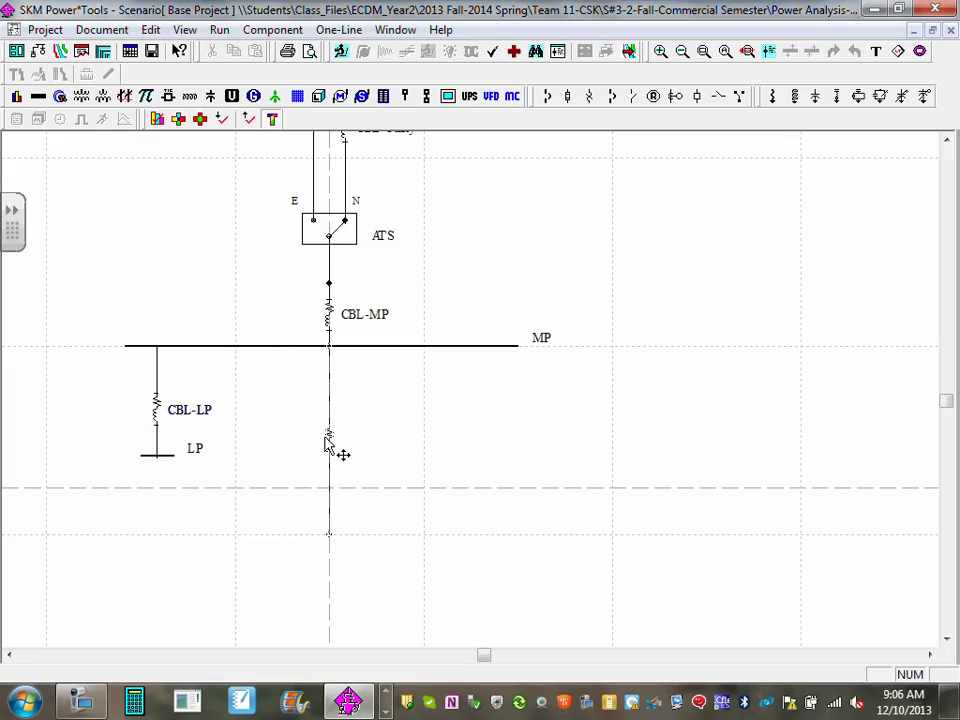
pyautogui.click(340, 453)
pyautogui.moveTo(340, 458); pyautogui.dragTo(336, 416)
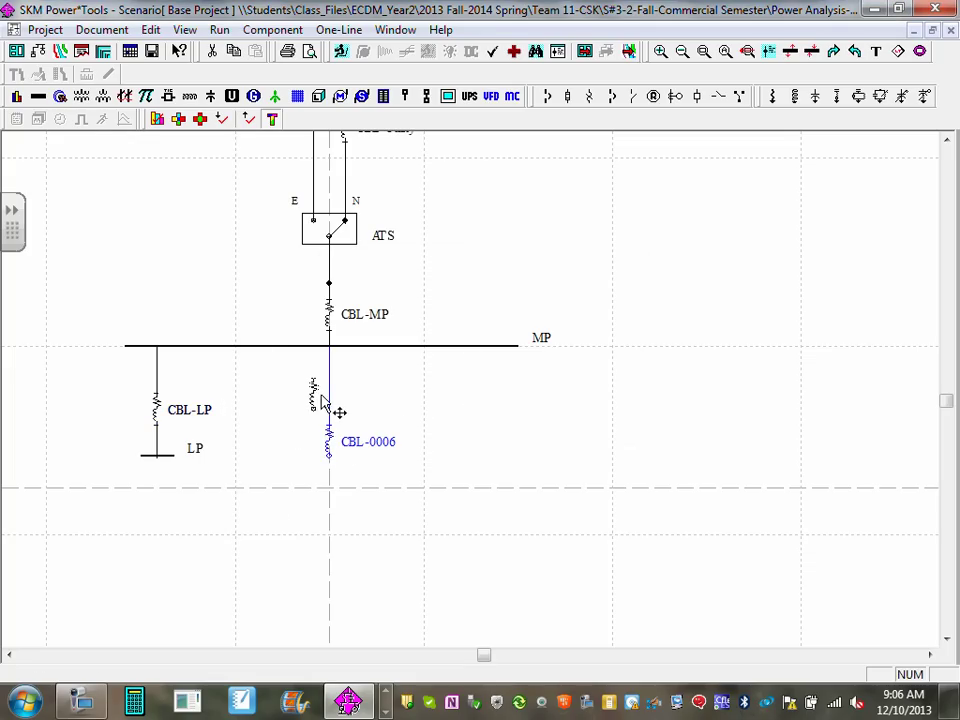
pyautogui.click(36, 95)
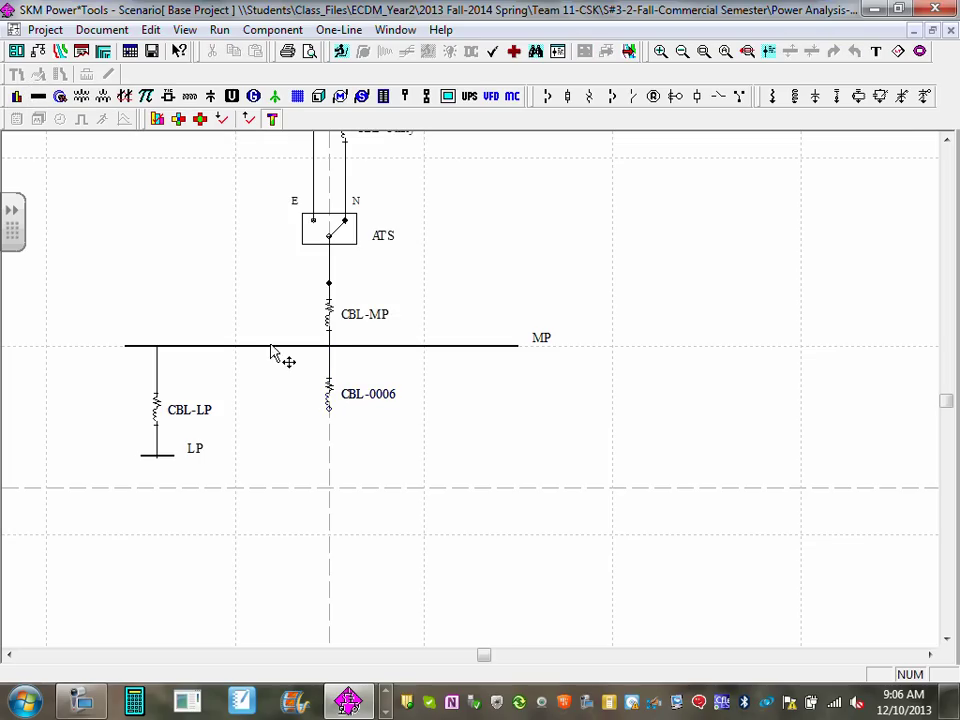
pyautogui.click(327, 418)
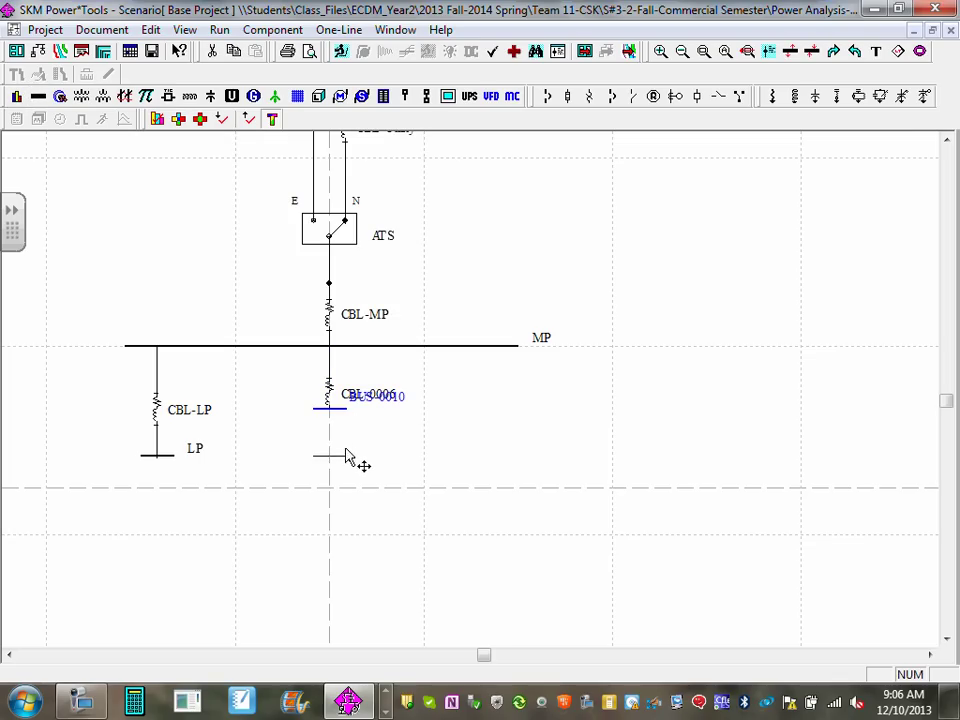
pyautogui.click(362, 461)
# Rename the new bus below the middle cable as B-RP
pyautogui.doubleClick(388, 450)
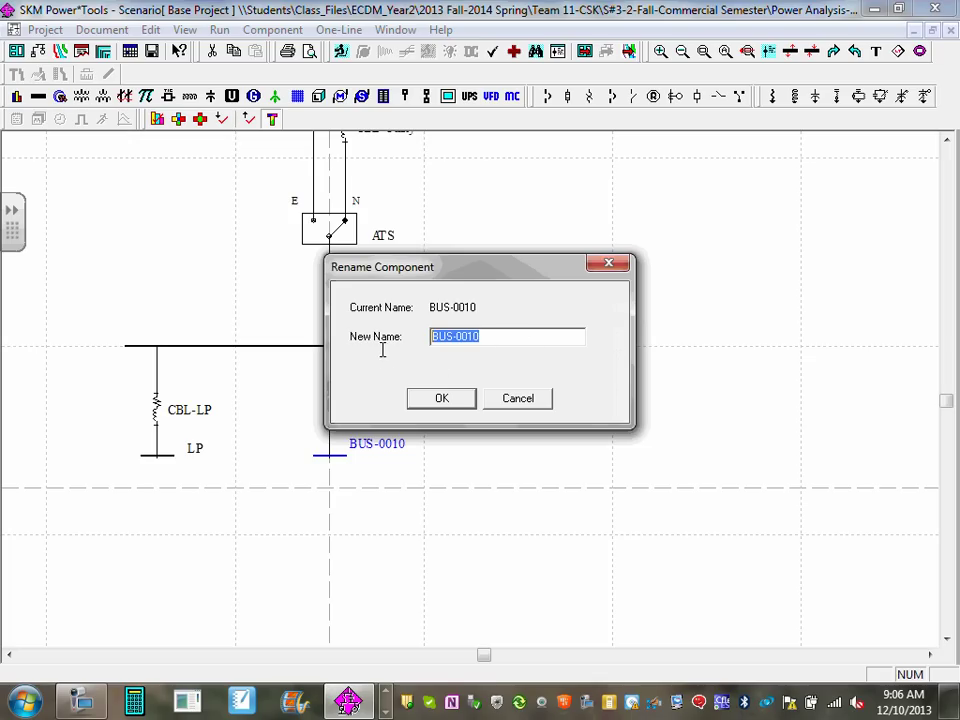
pyautogui.write('B-RP')
pyautogui.click(437, 398)
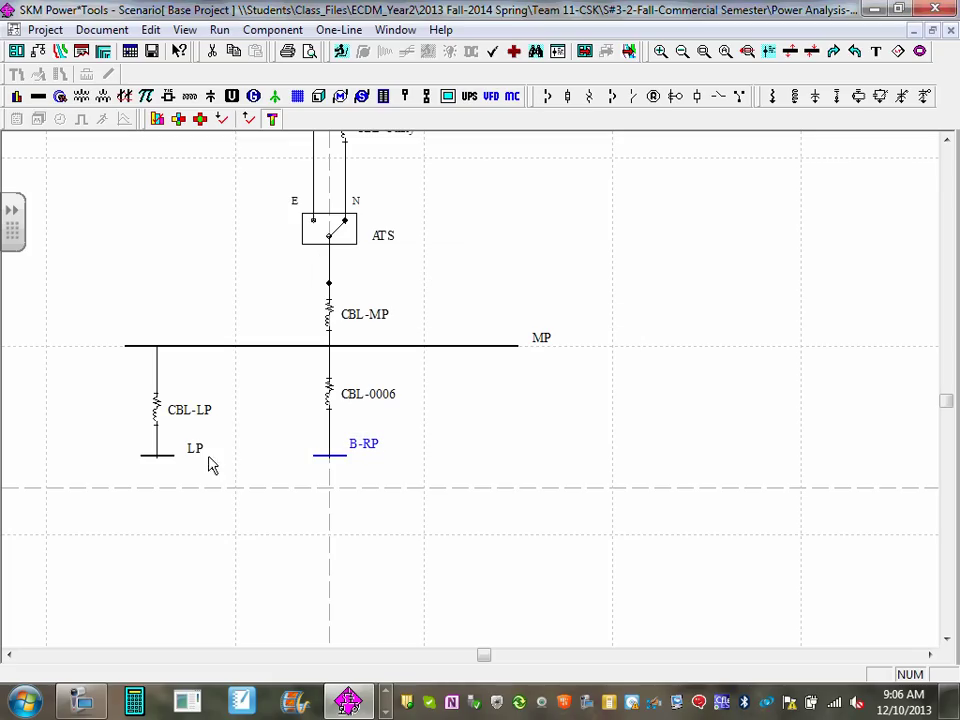
# Add the B- prefix to the other two panel buses, renaming MP as B-MP and LP as B-LP
pyautogui.doubleClick(542, 339)
pyautogui.click(435, 340)
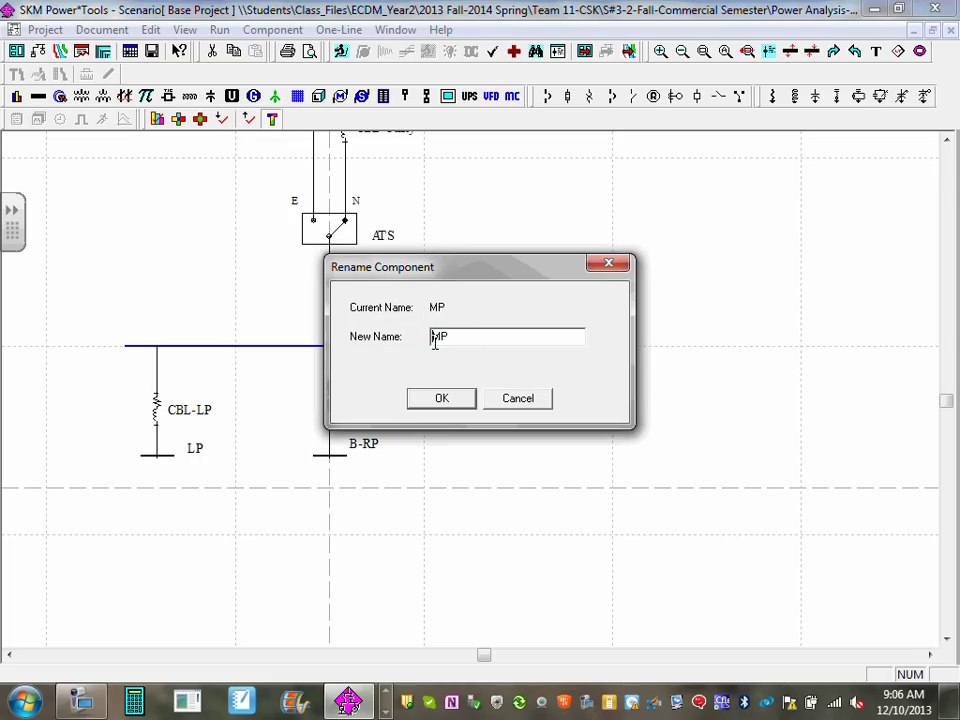
pyautogui.write('B-')
pyautogui.click(440, 398)
pyautogui.doubleClick(198, 452)
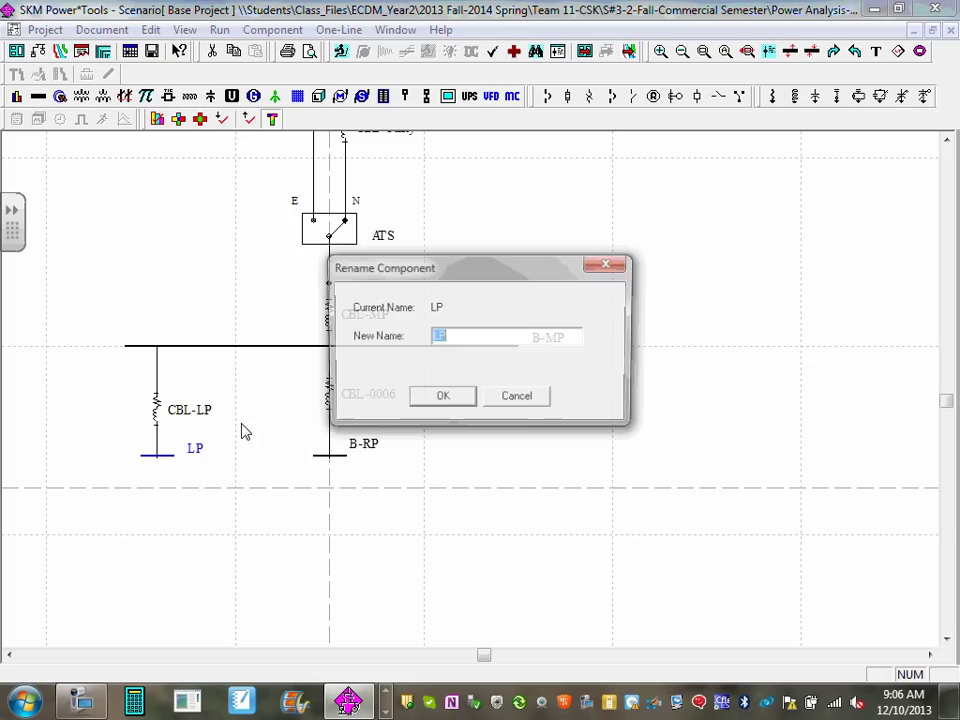
pyautogui.click(434, 337)
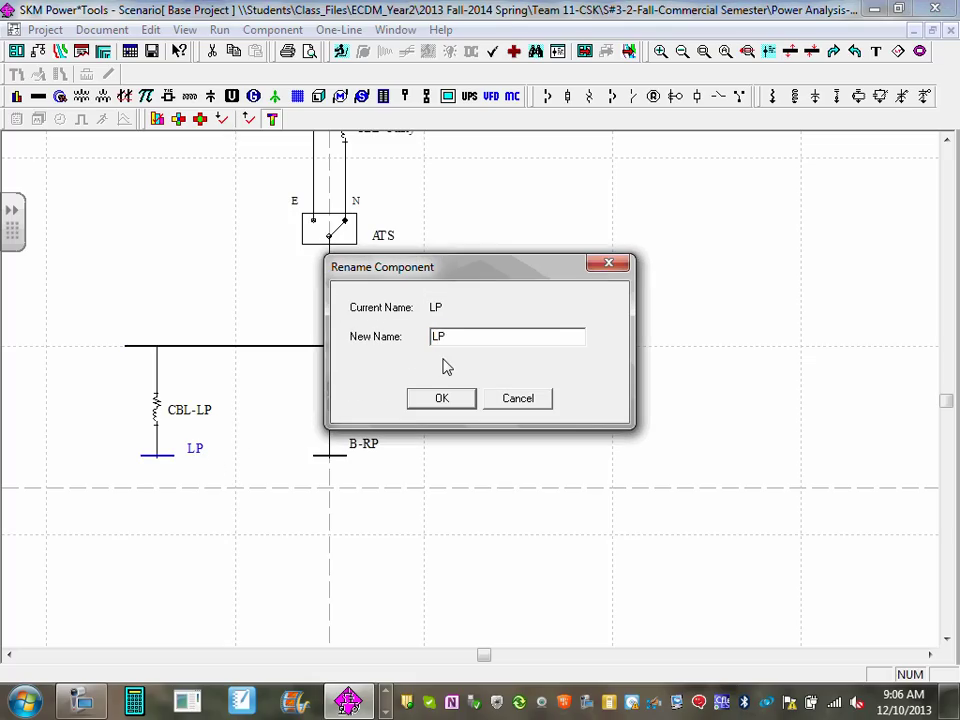
pyautogui.write('B-')
pyautogui.click(441, 398)
# Rename the cable between bus B-MP and bus B-RP as CBL-RP
pyautogui.doubleClick(394, 403)
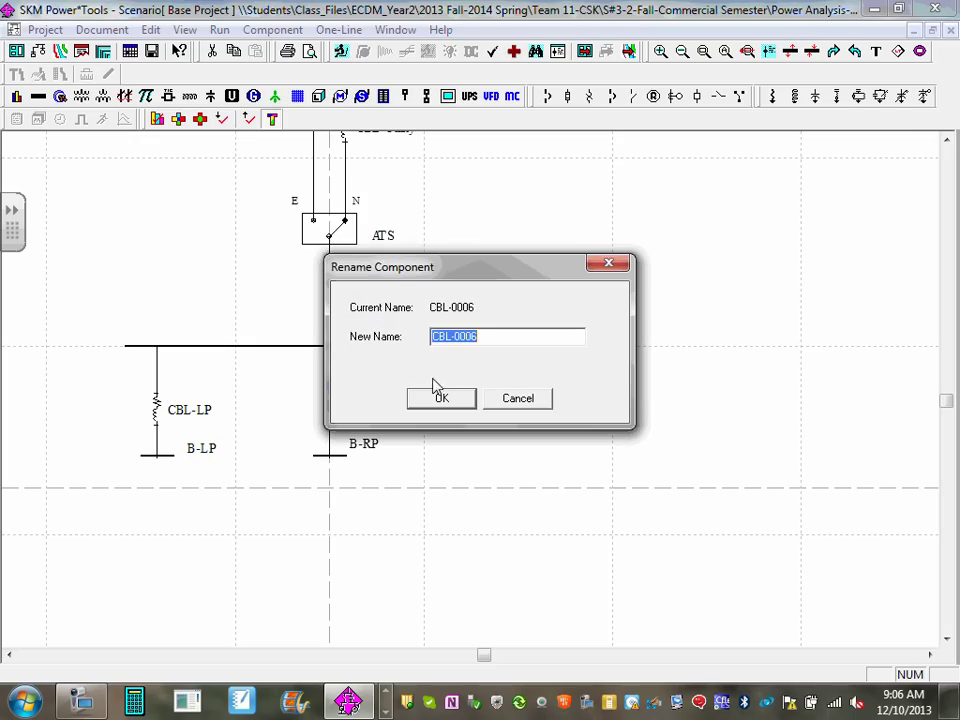
pyautogui.moveTo(454, 337); pyautogui.dragTo(513, 337)
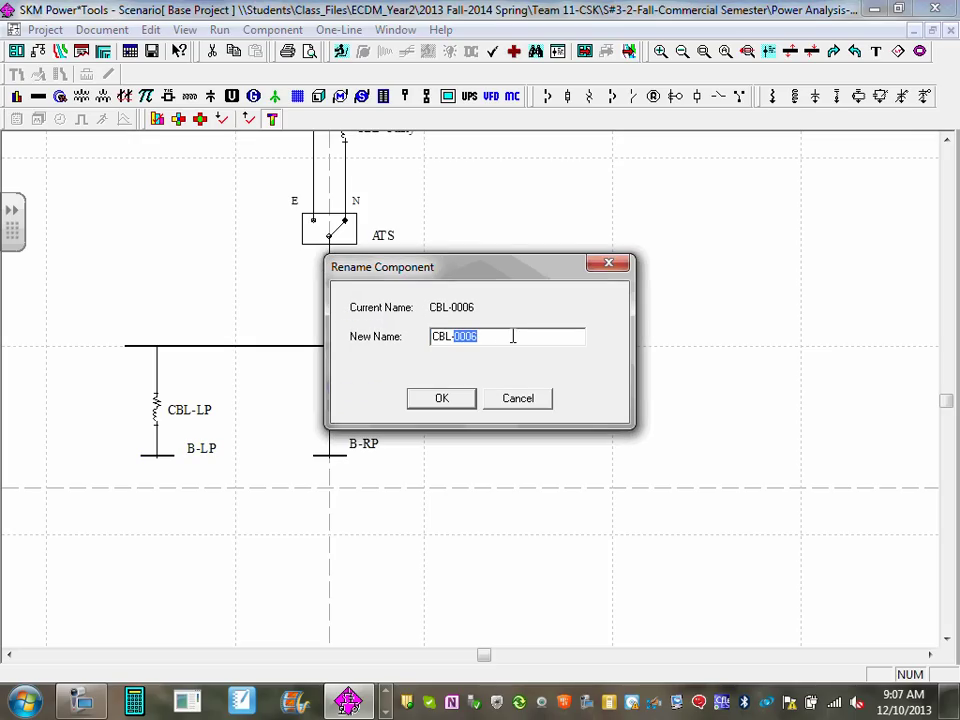
pyautogui.write('Rp')
pyautogui.press('BackSpace')
pyautogui.write('P')
pyautogui.click(444, 404)
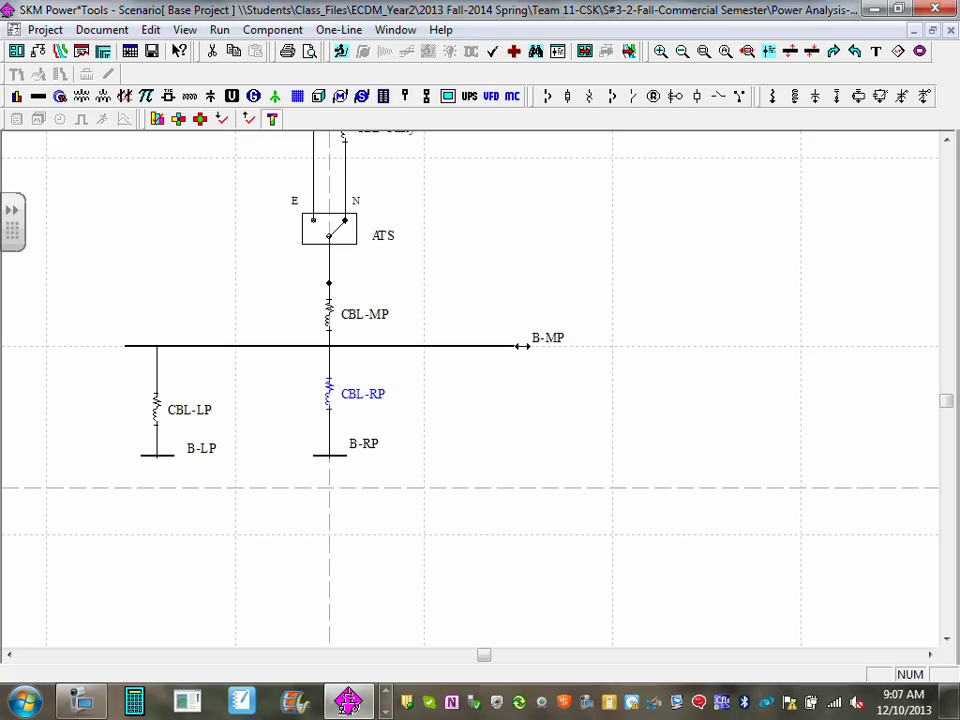
# Shorten the right end of bus B-MP, pulling it in closer to cable CBL-RP
pyautogui.moveTo(520, 346); pyautogui.dragTo(426, 358)
pyautogui.scroll(-1, 467, 338)
pyautogui.scroll(1, 519, 354)
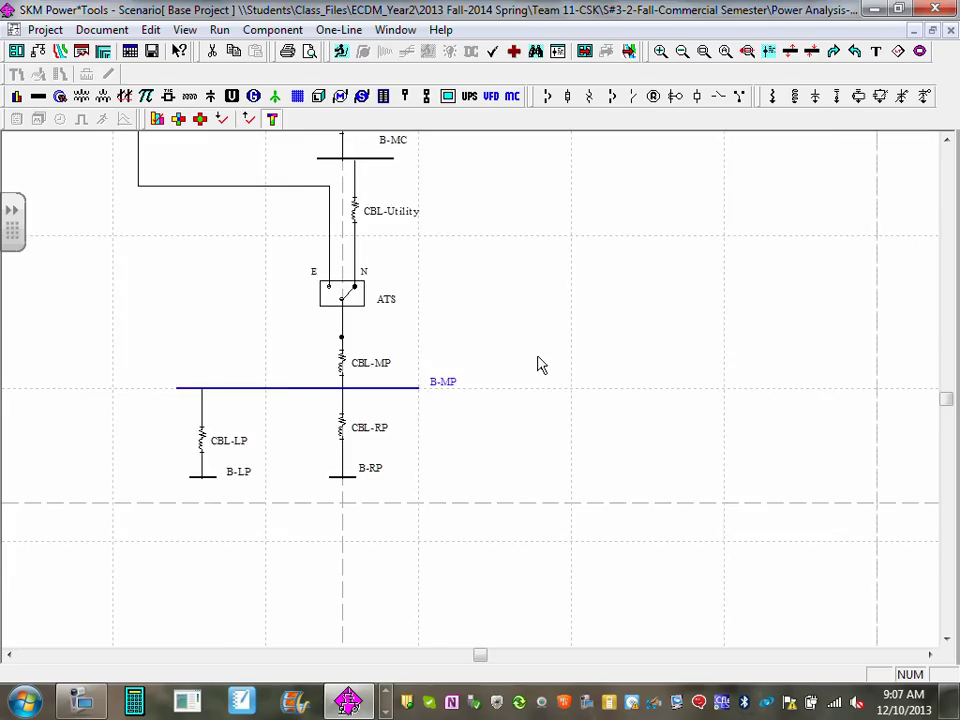
# Examine the whole one-line diagram from the generator and utility sources down to the panel buses
pyautogui.moveTo(537, 364); pyautogui.dragTo(677, 407)
pyautogui.scroll(-1, 668, 381)
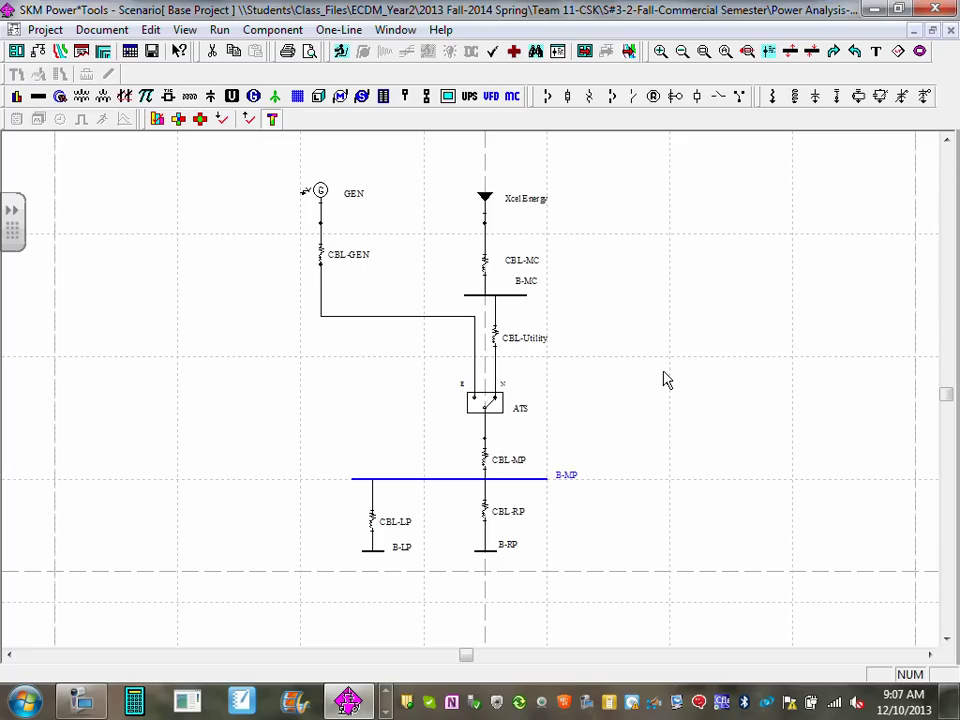
pyautogui.scroll(1, 600, 470)
pyautogui.scroll(1, 505, 365)
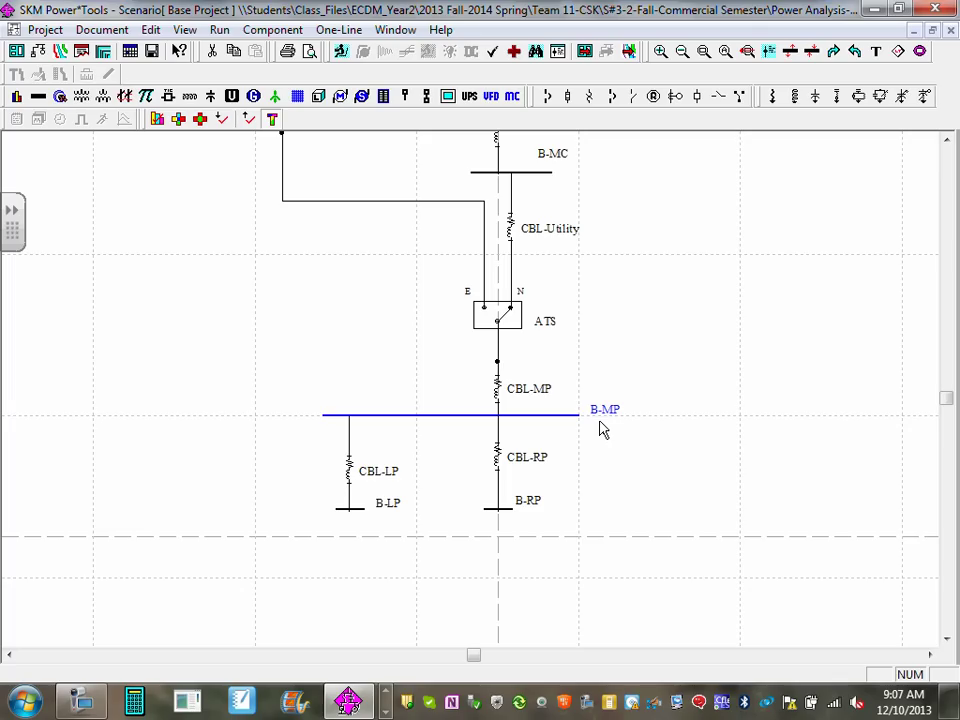
pyautogui.scroll(-1, 669, 360)
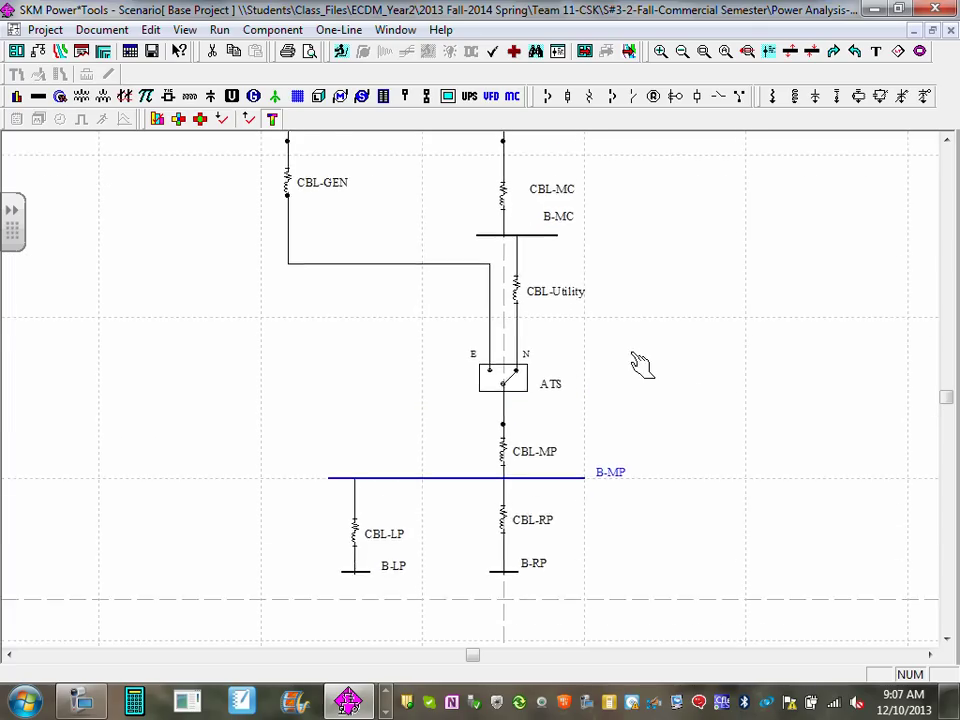
pyautogui.moveTo(645, 390); pyautogui.dragTo(790, 395)
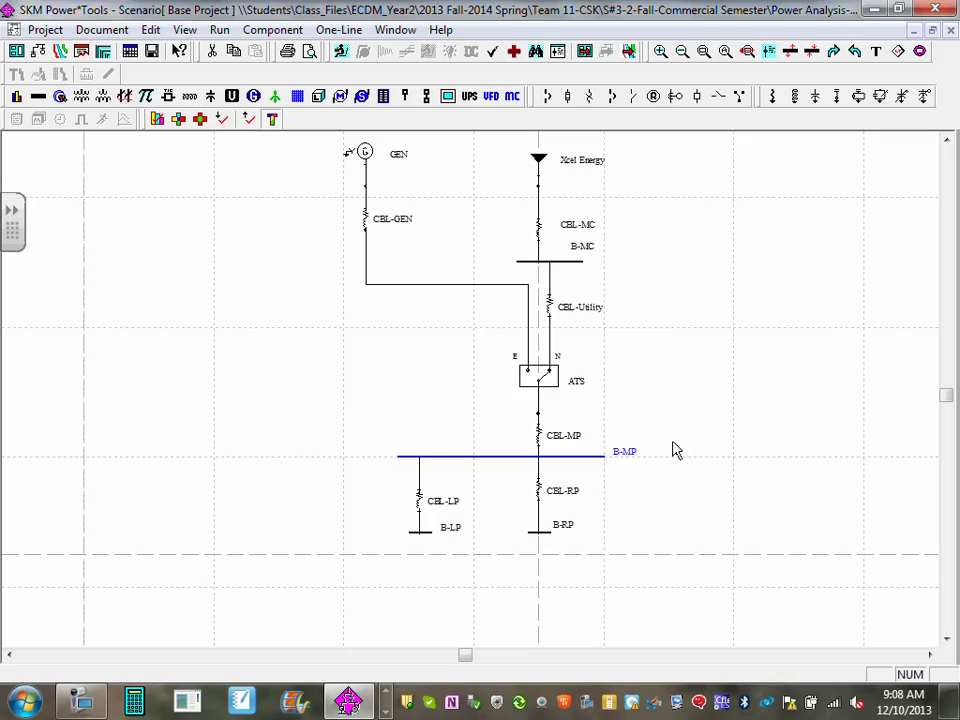
pyautogui.click(471, 251)
pyautogui.scroll(-1, 478, 279)
pyautogui.scroll(-1, 478, 279)
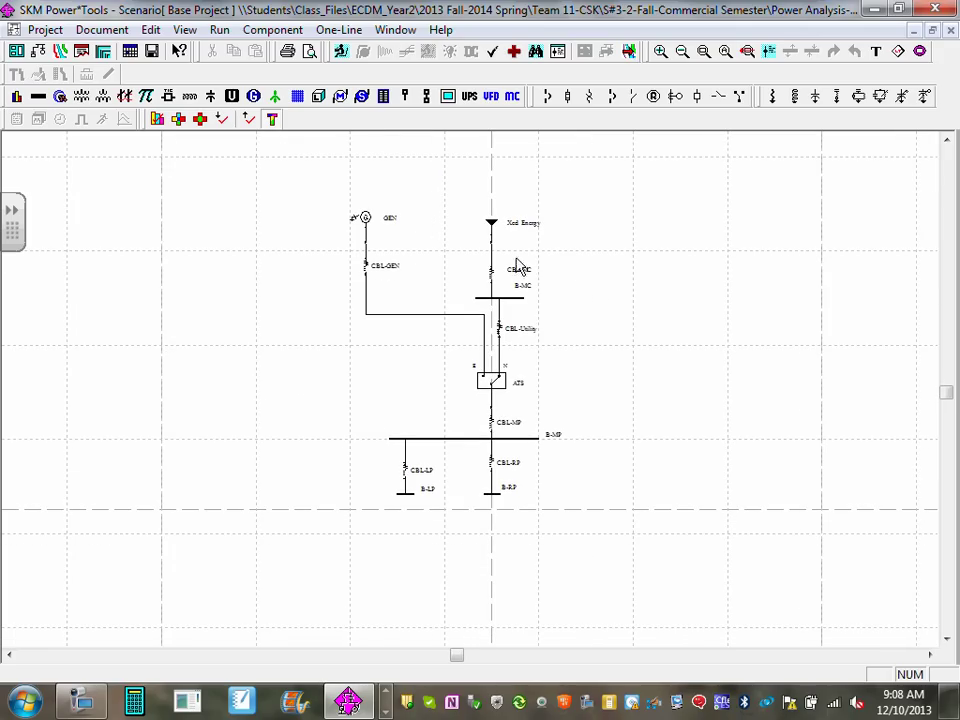
# Select the entire one-line diagram and try moving it as a group, leaving nothing selected at the end
pyautogui.moveTo(306, 182); pyautogui.dragTo(649, 538)
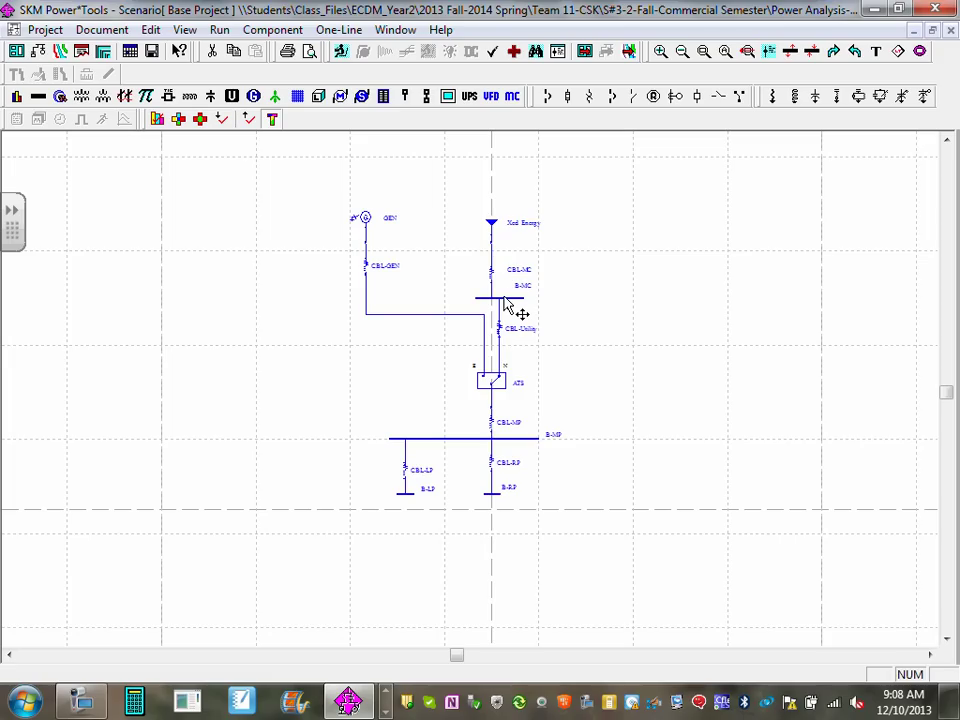
pyautogui.moveTo(505, 302)
pyautogui.mouseDown()
pyautogui.moveTo(435, 253)
pyautogui.moveTo(493, 369)
pyautogui.moveTo(620, 328)
pyautogui.moveTo(525, 296)
pyautogui.moveTo(461, 399)
pyautogui.moveTo(686, 399)
pyautogui.moveTo(520, 328)
pyautogui.moveTo(525, 317)
pyautogui.moveTo(510, 305)
pyautogui.mouseUp()
pyautogui.click(660, 283)
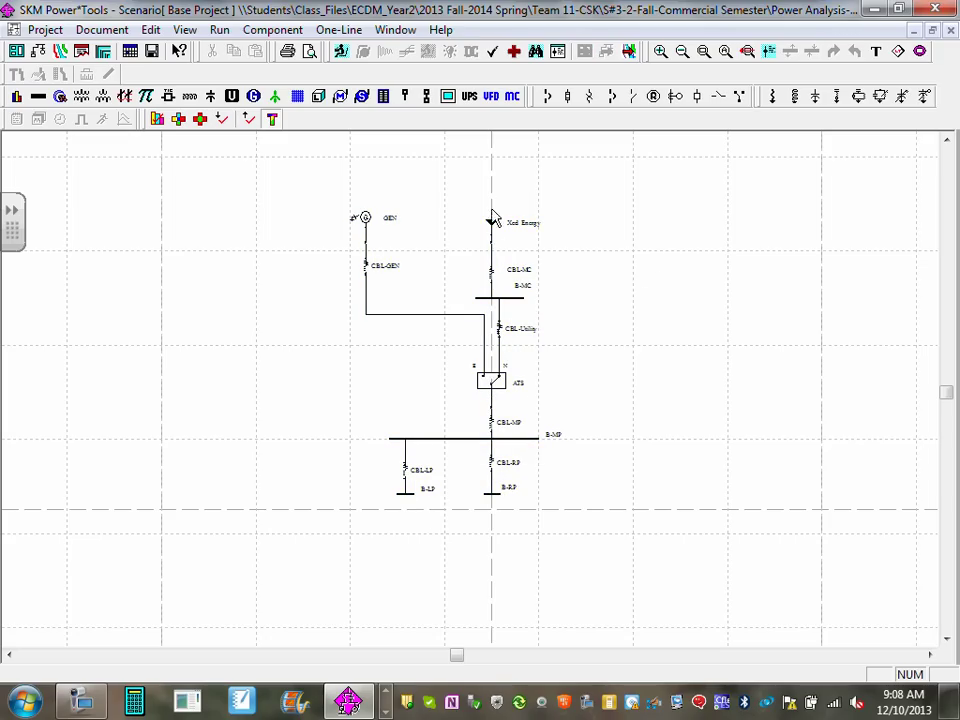
# Move cable CBL-MP, bus B-MP and the panel cables and buses below it down as a group, farther from the ATS
pyautogui.moveTo(482, 484); pyautogui.dragTo(491, 448)
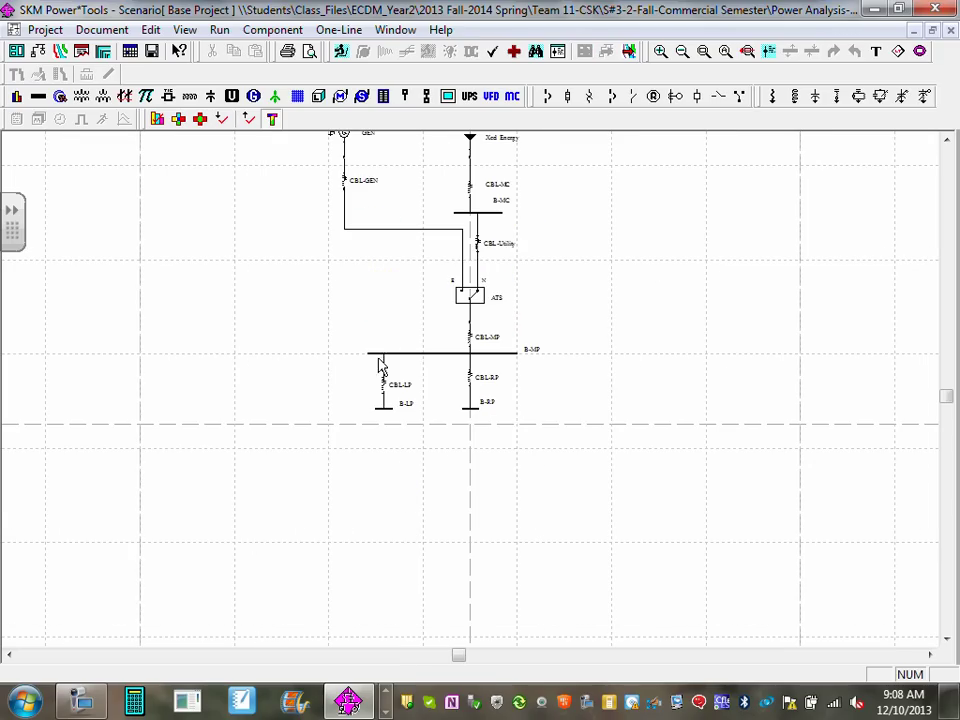
pyautogui.moveTo(337, 330); pyautogui.dragTo(580, 453)
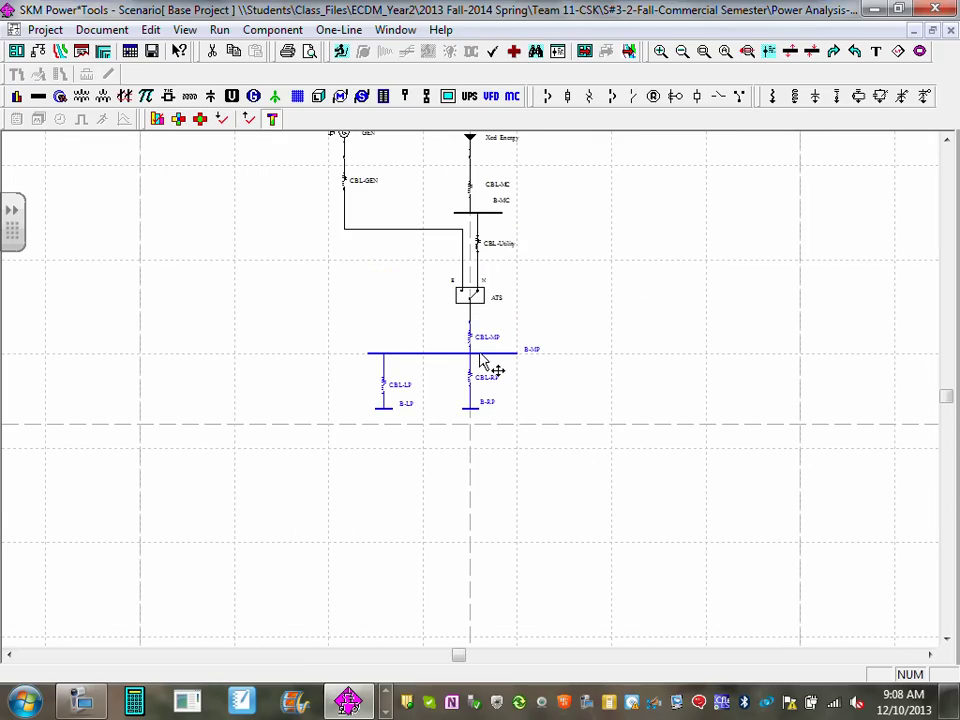
pyautogui.moveTo(480, 360); pyautogui.dragTo(490, 386)
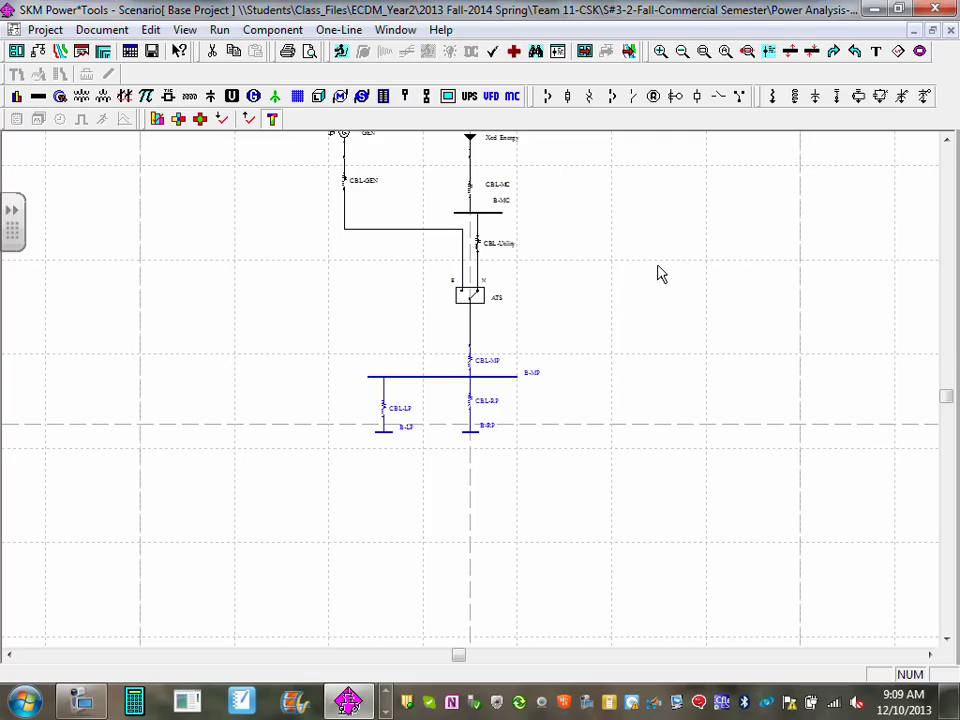
pyautogui.moveTo(655, 268); pyautogui.dragTo(672, 323)
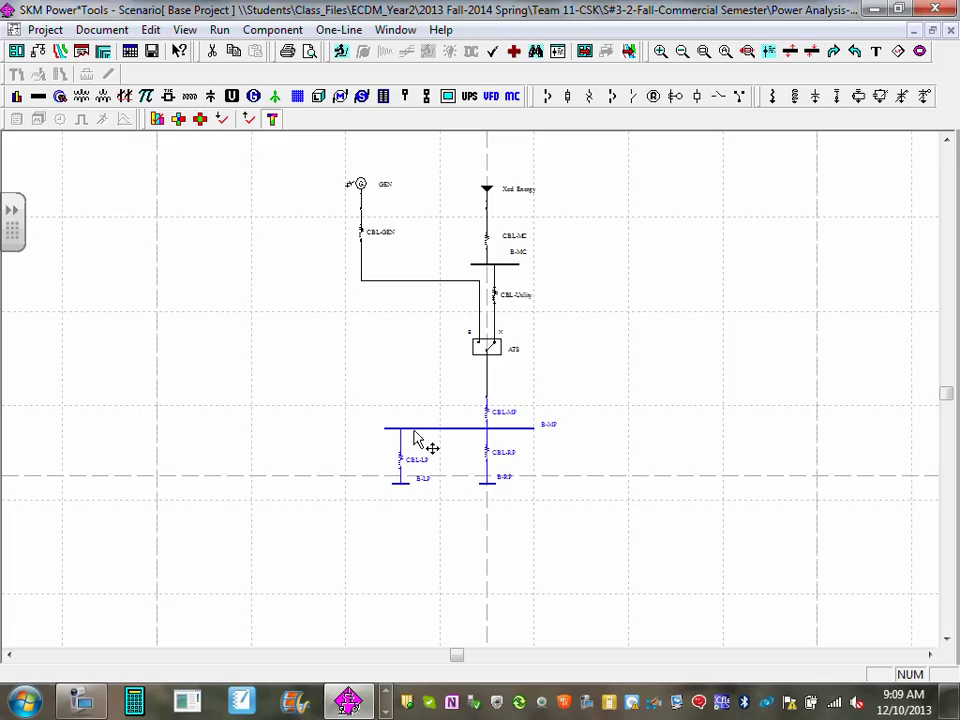
pyautogui.moveTo(426, 541); pyautogui.dragTo(396, 399)
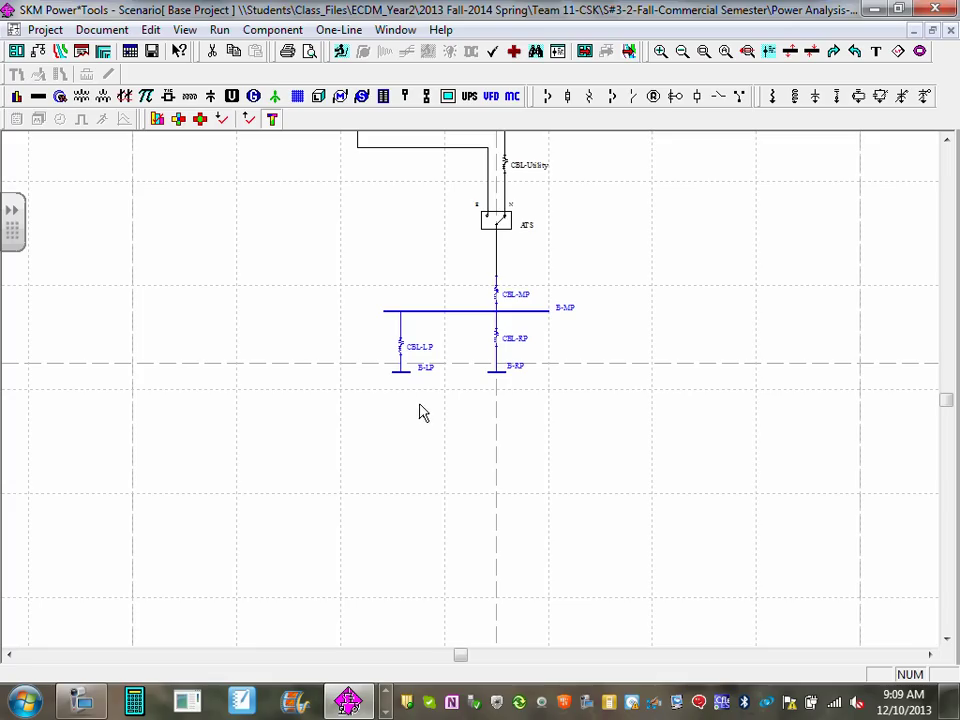
# Switch to the Commercial Load Calc-2013 workbook in Excel
pyautogui.click(385, 704)
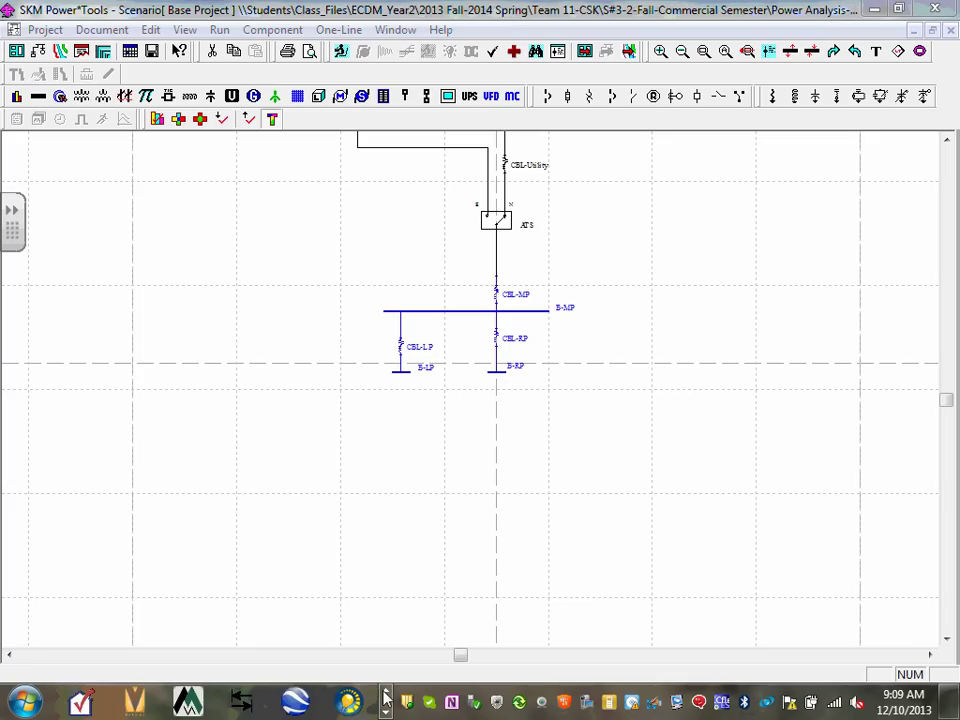
pyautogui.click(386, 698)
pyautogui.click(386, 698)
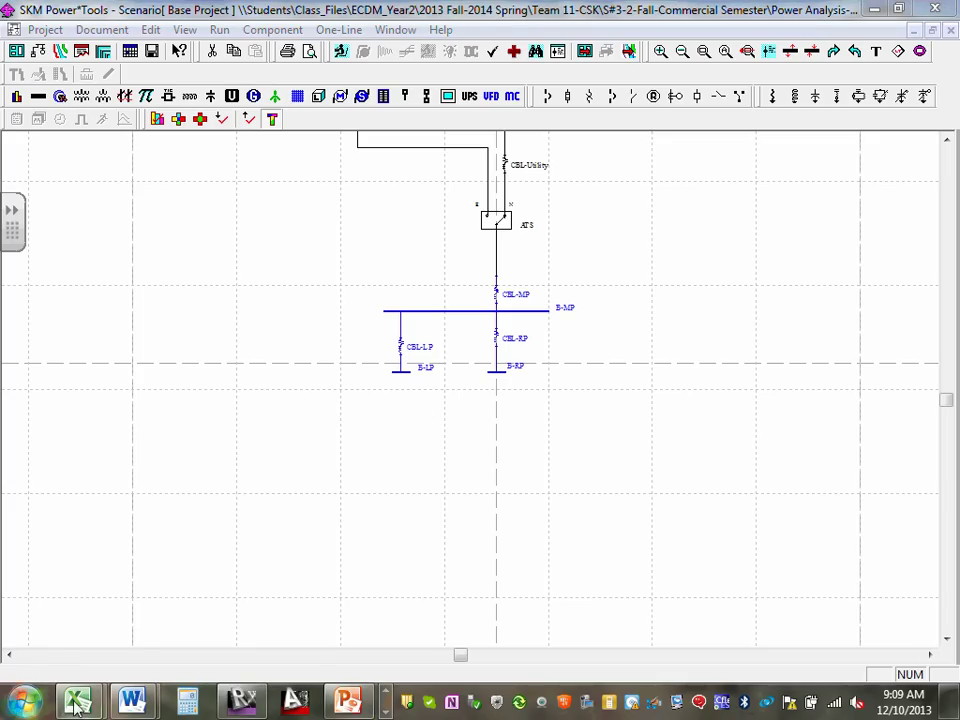
pyautogui.hotkey('alt', 'Tab')
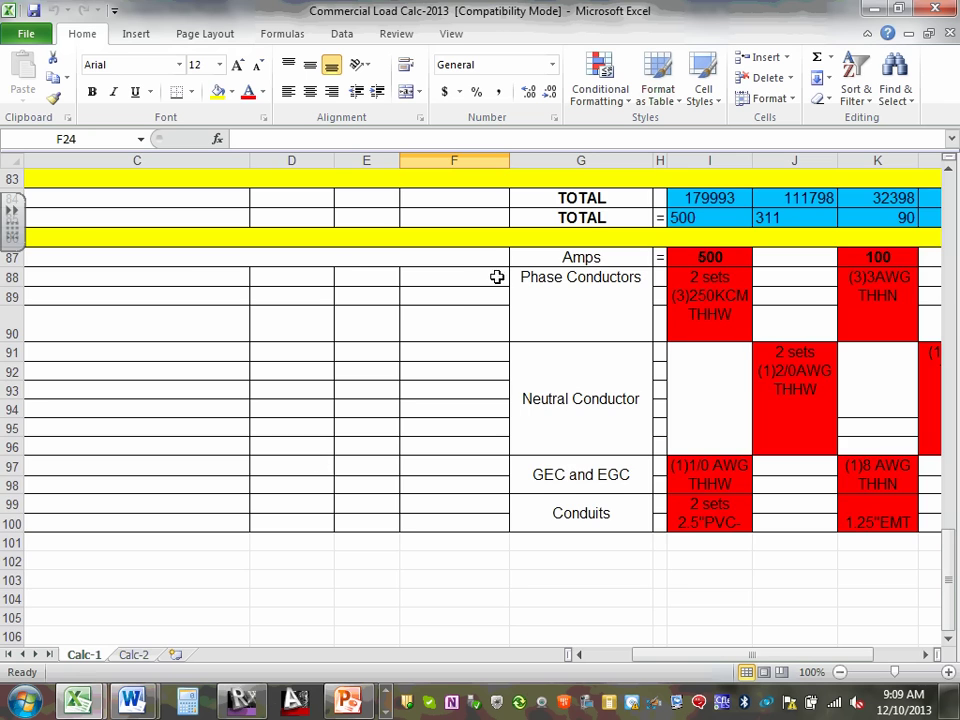
# Look through the Calc-1 sheet for the Total Demand Load and Equipment & Feeder sizes sections
pyautogui.scroll(5, 486, 313)
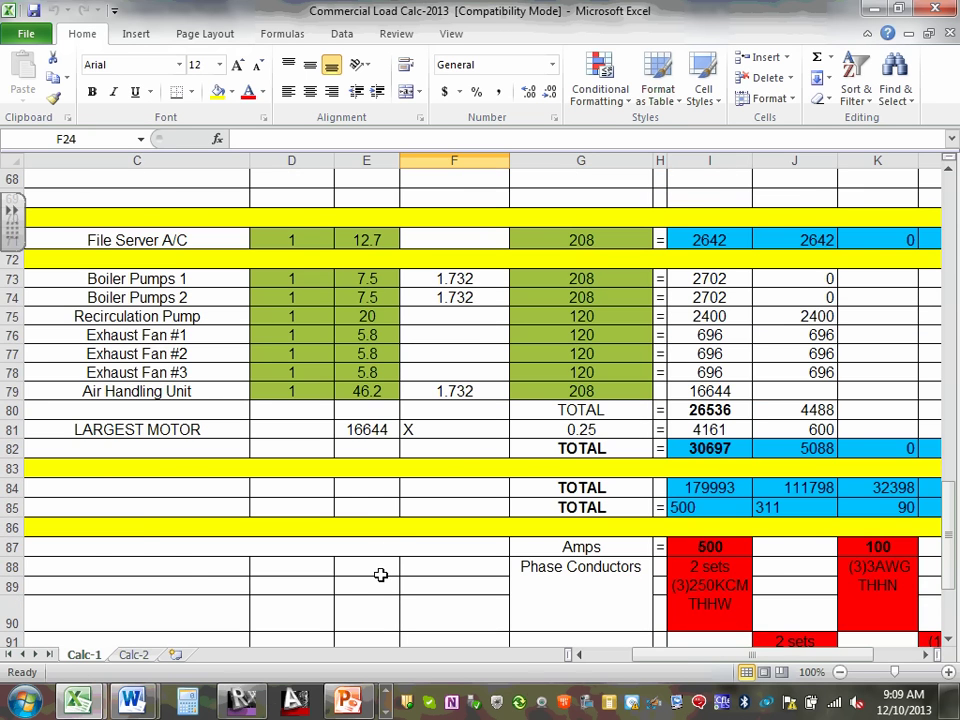
pyautogui.scroll(3, 338, 508)
pyautogui.scroll(-4, 475, 507)
pyautogui.scroll(-2, 650, 660)
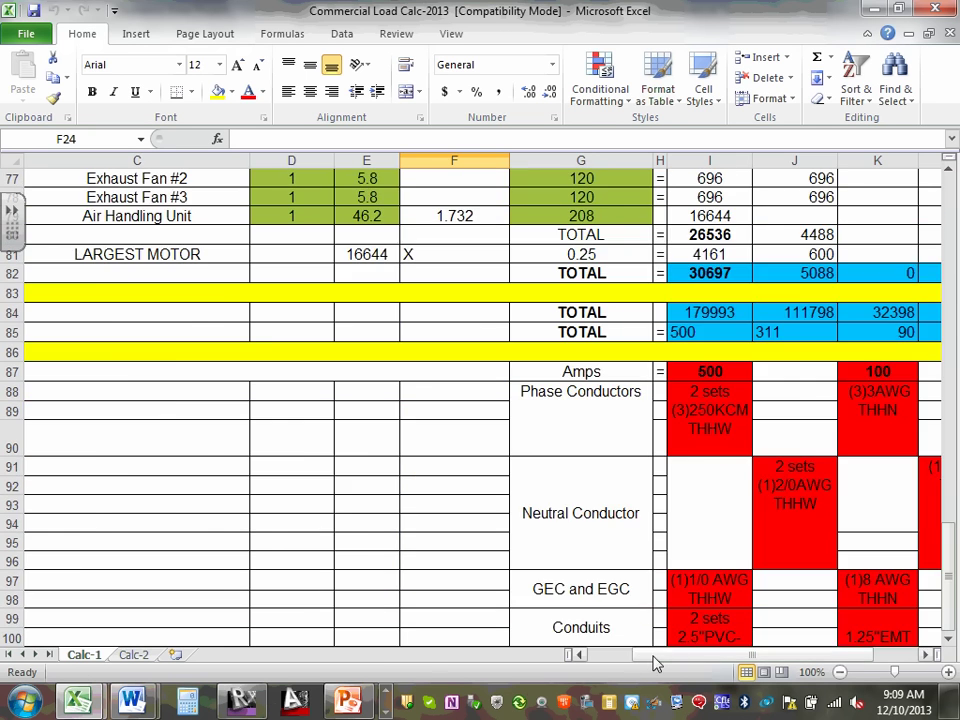
pyautogui.moveTo(654, 664); pyautogui.dragTo(600, 664)
pyautogui.scroll(-6, 312, 542)
pyautogui.scroll(6, 312, 542)
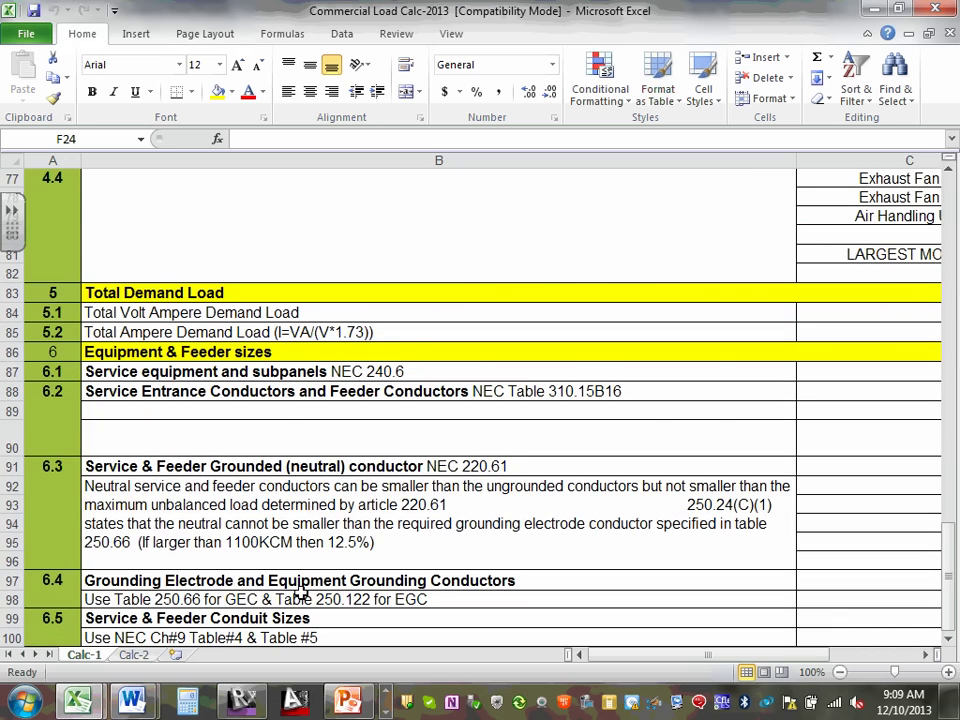
pyautogui.scroll(-2, 268, 581)
pyautogui.scroll(7, 266, 580)
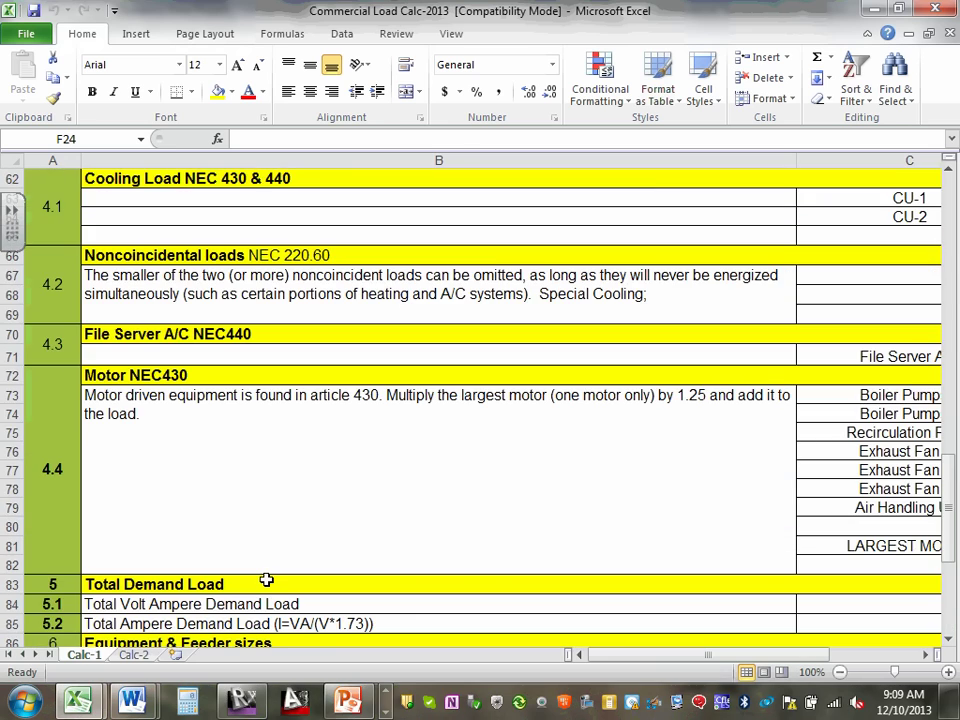
pyautogui.scroll(-4, 266, 580)
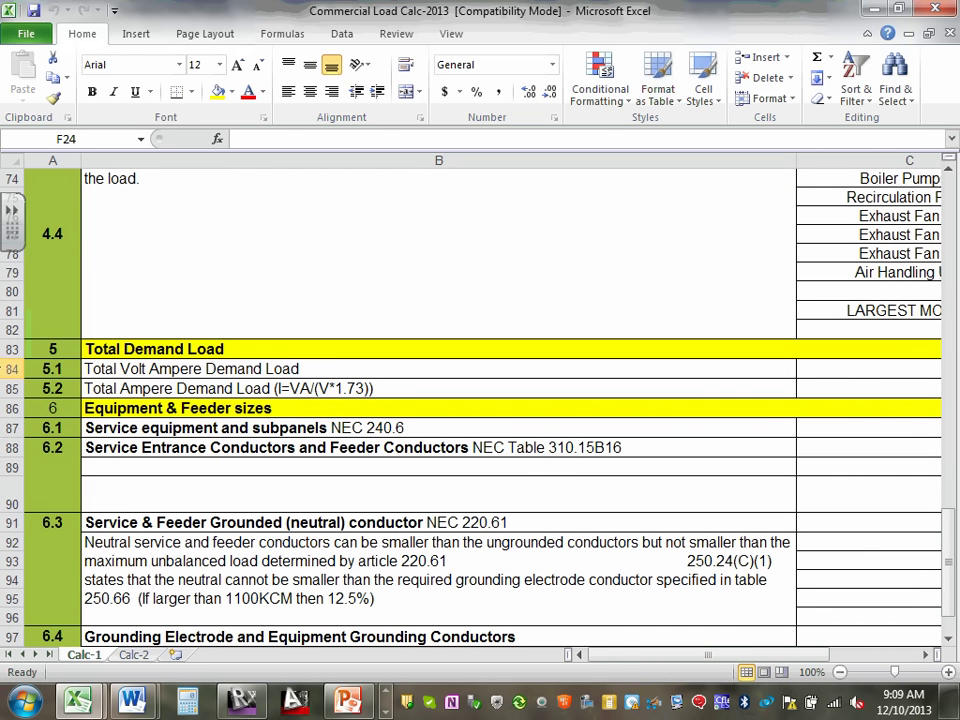
# Highlight row 84, Total Volt Ampere Demand Load, and examine its totals across the service and panel columns
pyautogui.click(9, 368)
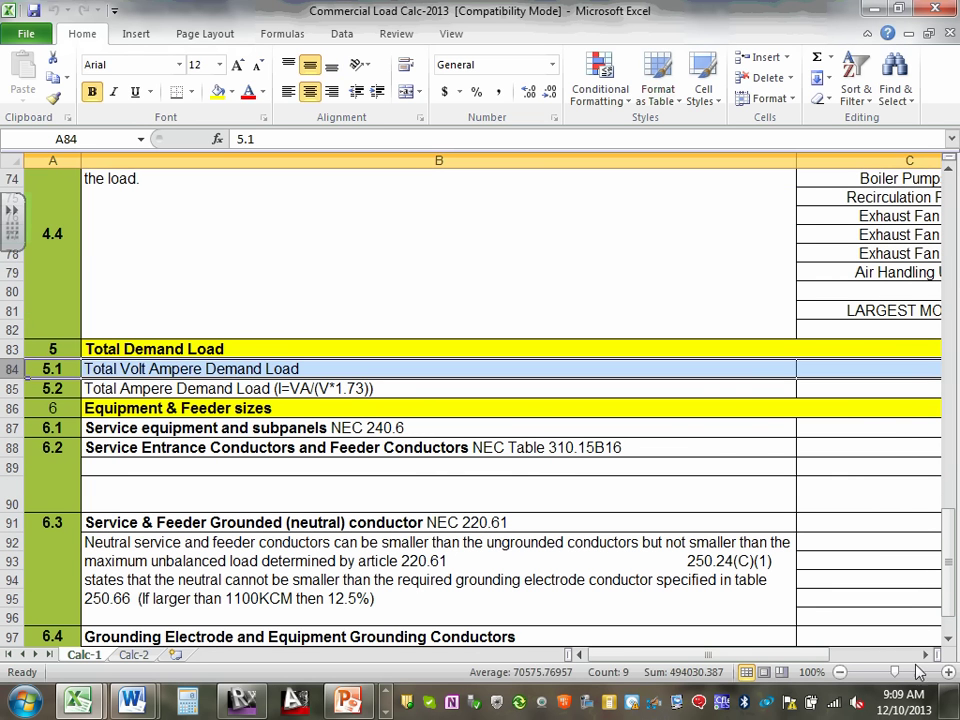
pyautogui.click(925, 655)
pyautogui.click(925, 655)
pyautogui.click(925, 655)
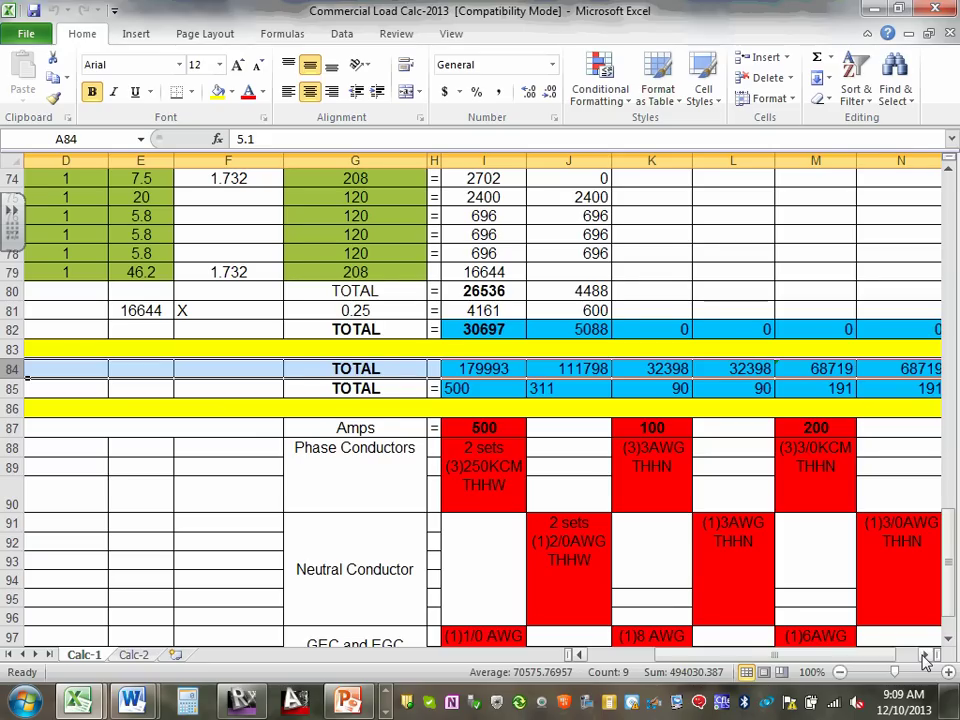
# Match the SP, RP and LP column headings with their row 84 totals to identify panel LP's demand load
pyautogui.click(925, 655)
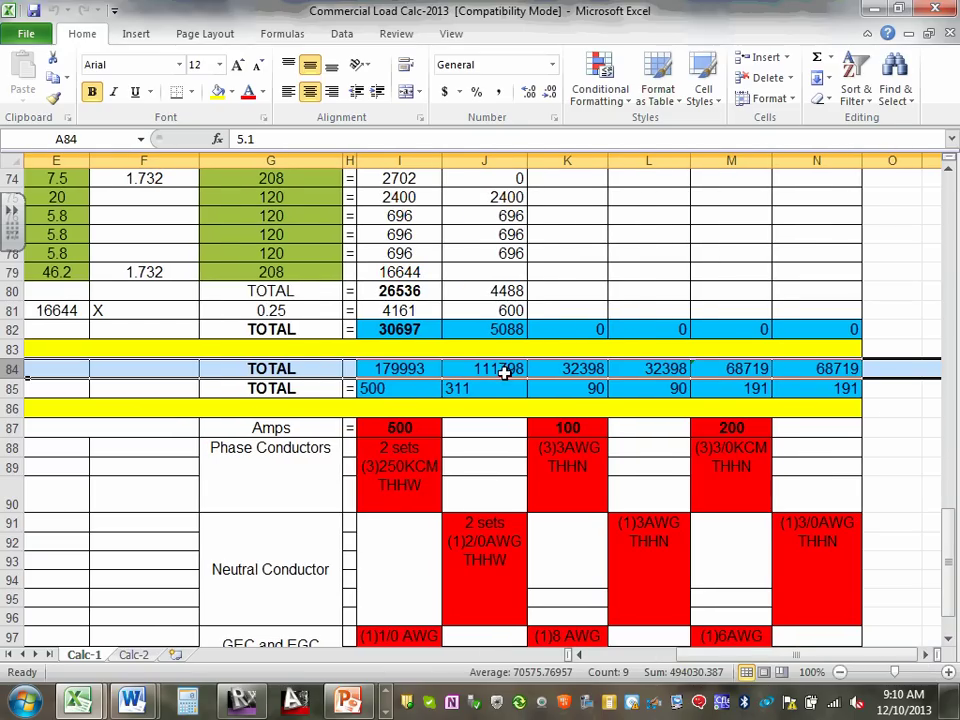
pyautogui.scroll(20, 505, 370)
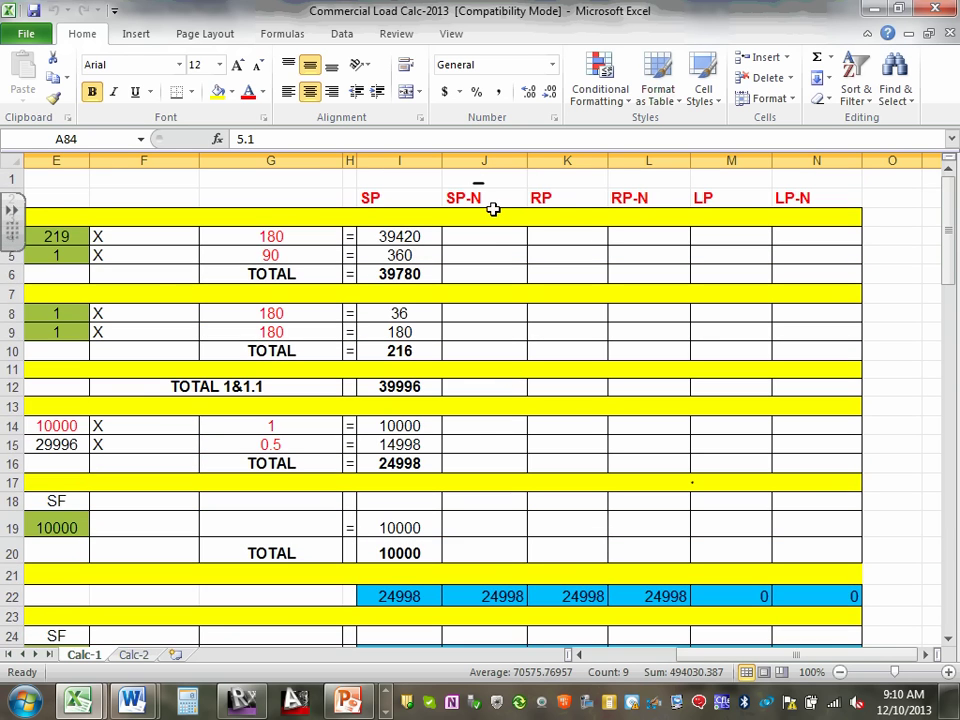
pyautogui.scroll(-13, 722, 197)
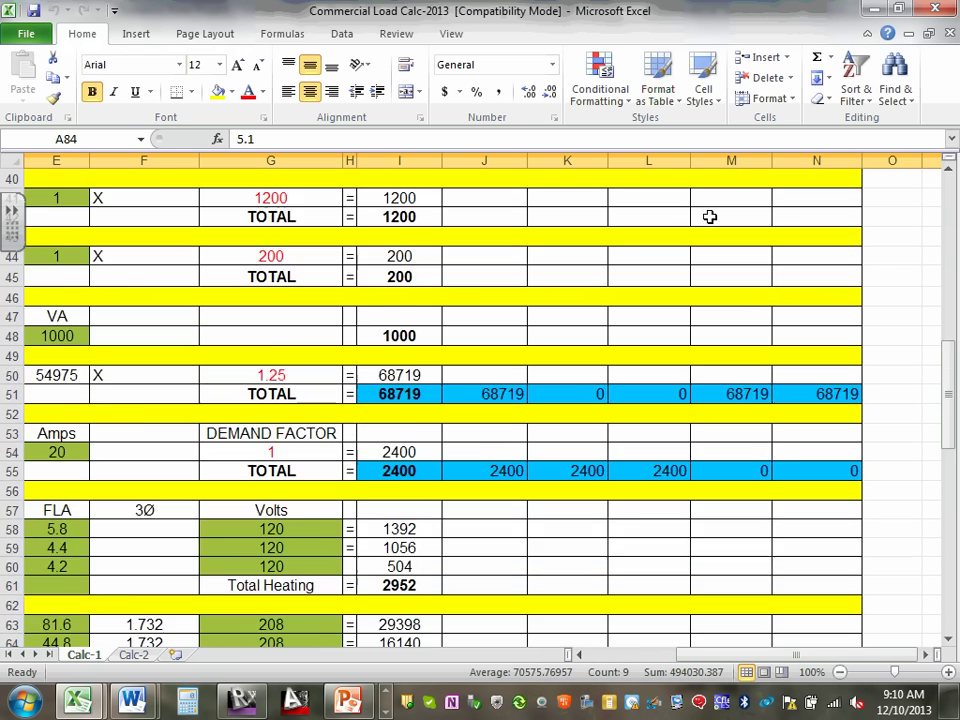
pyautogui.scroll(-12, 709, 216)
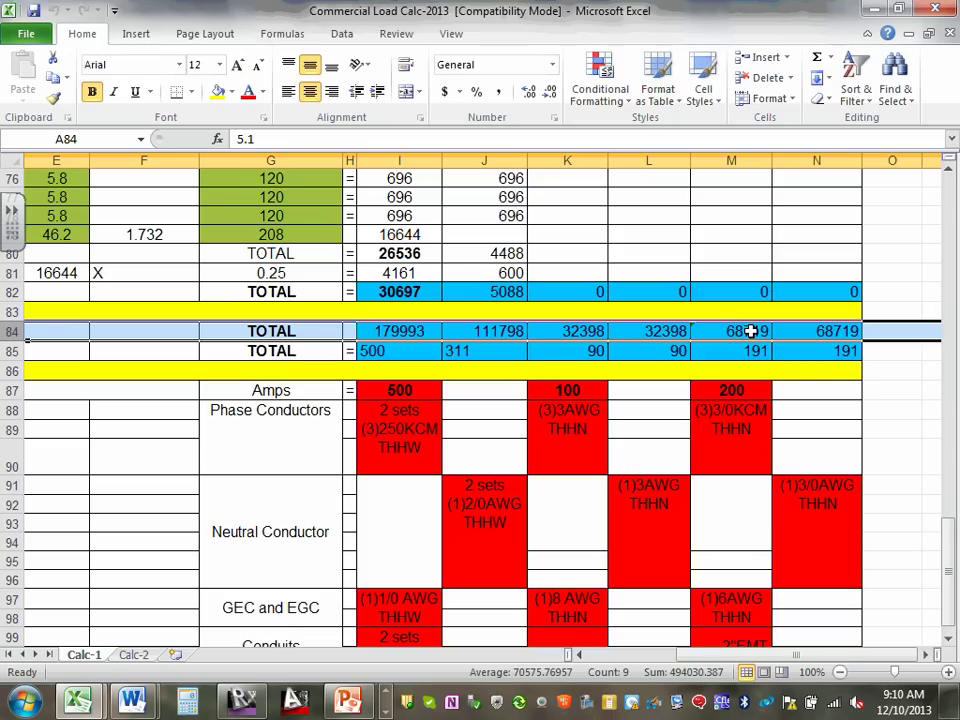
# Return to the SKM Power*Tools one-line and attach a general load to bus B-LP, placed close beneath it
pyautogui.click(868, 9)
pyautogui.scroll(3, 435, 399)
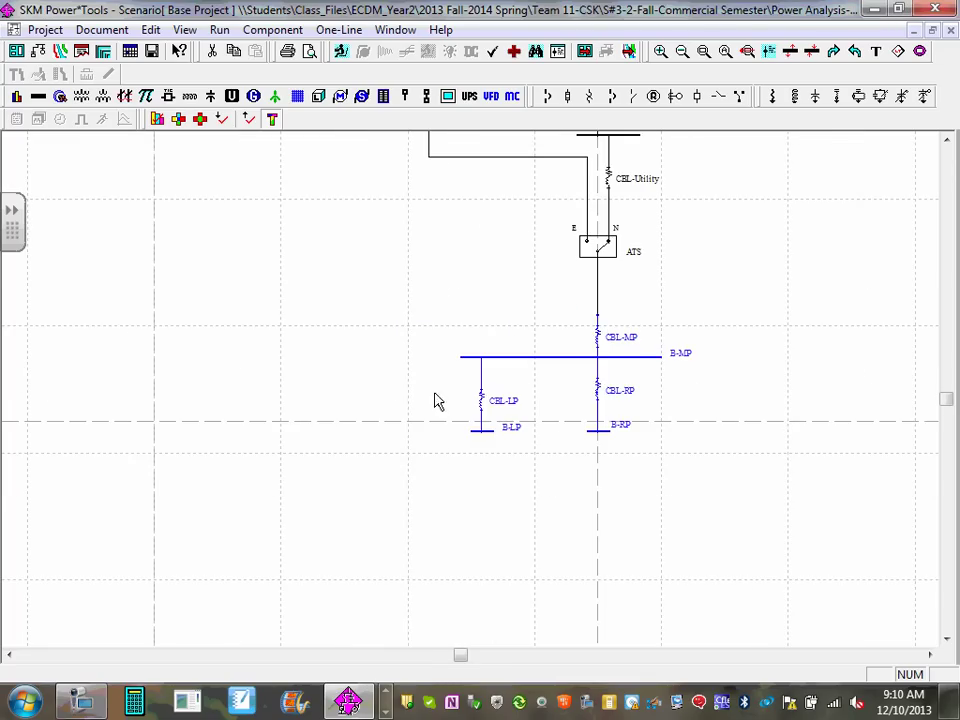
pyautogui.scroll(3, 393, 339)
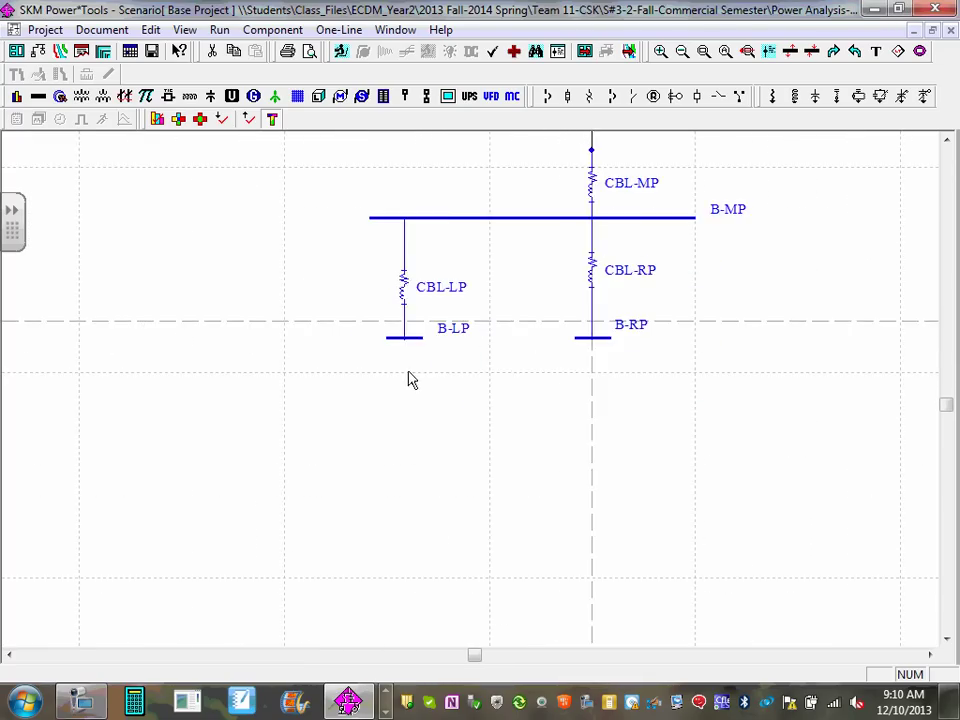
pyautogui.moveTo(545, 420); pyautogui.dragTo(353, 336)
pyautogui.scroll(1, 349, 317)
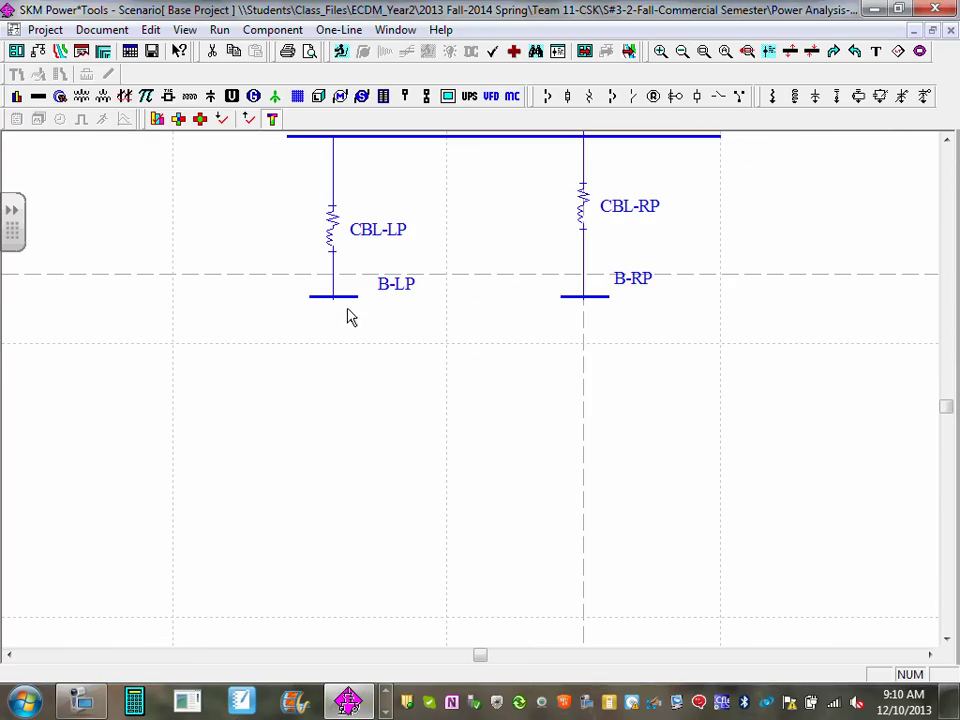
pyautogui.click(320, 100)
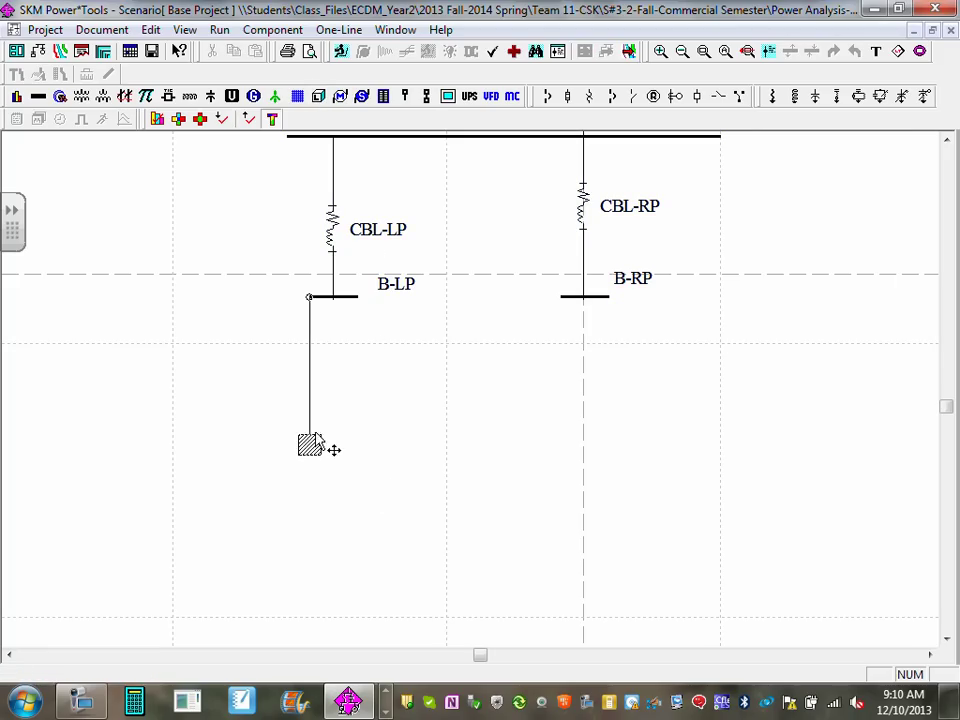
pyautogui.click(333, 447)
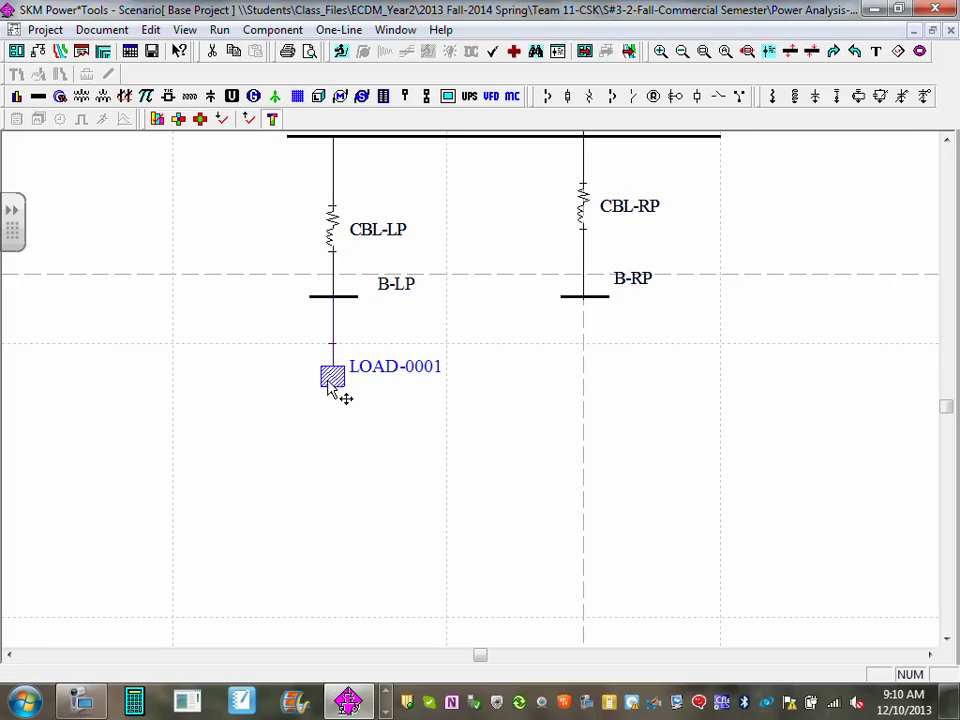
pyautogui.moveTo(330, 367); pyautogui.dragTo(330, 365)
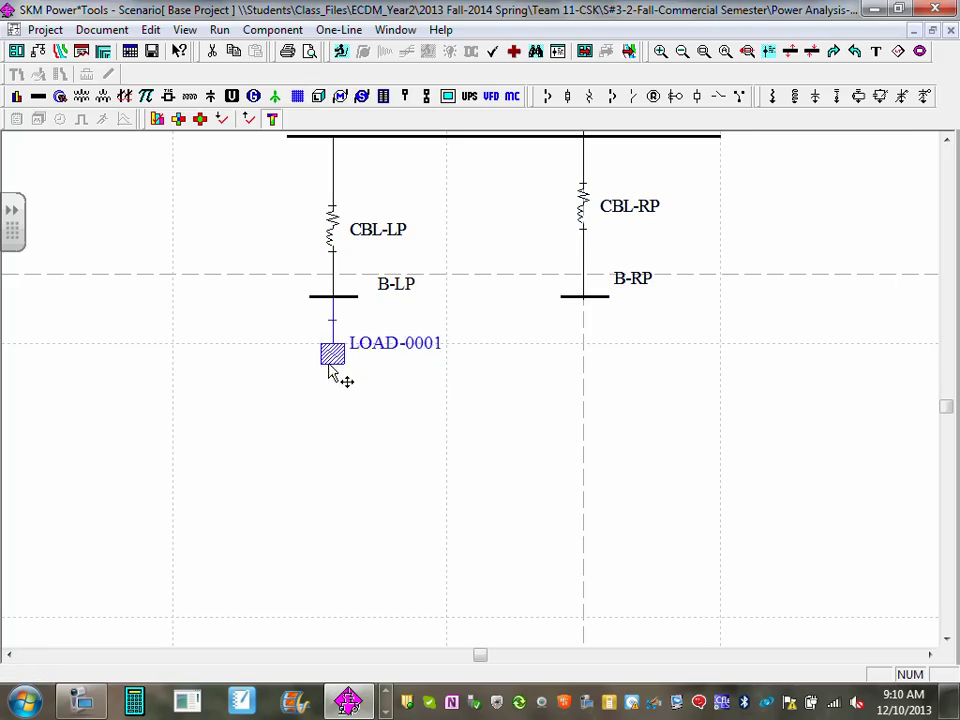
# Rename the load under bus B-LP to LP and move its label beside the load symbol, in line with it
pyautogui.doubleClick(411, 346)
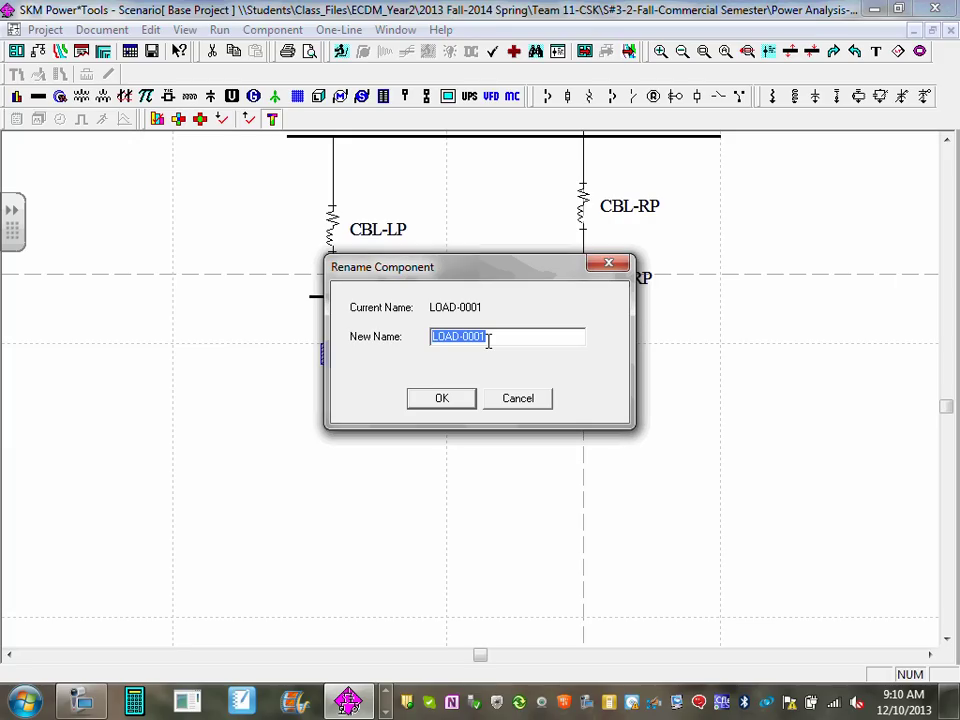
pyautogui.write('LP')
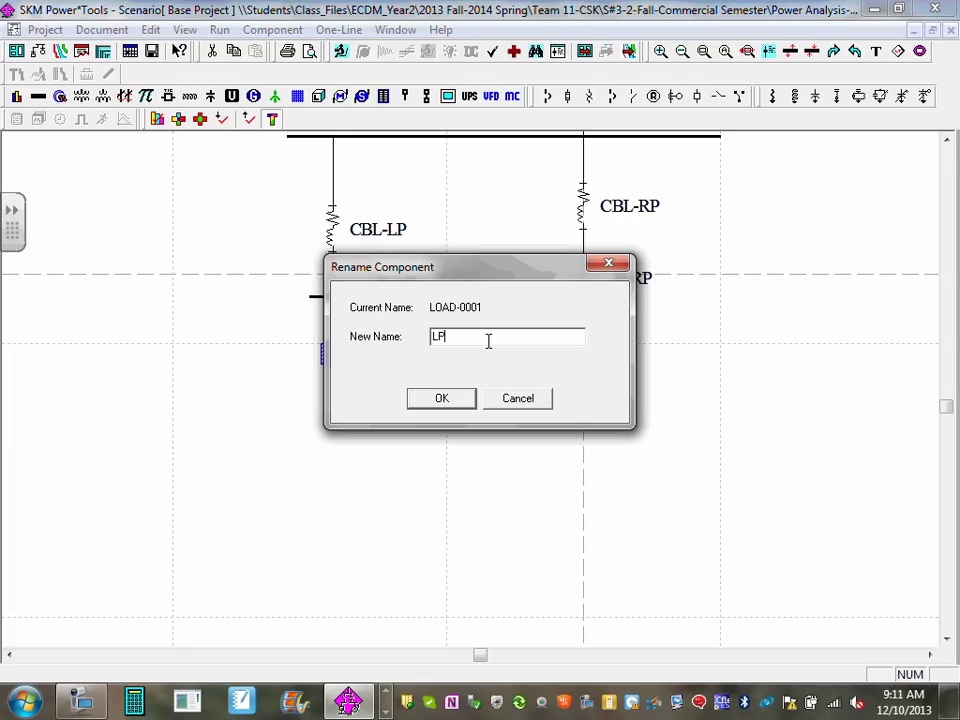
pyautogui.click(470, 405)
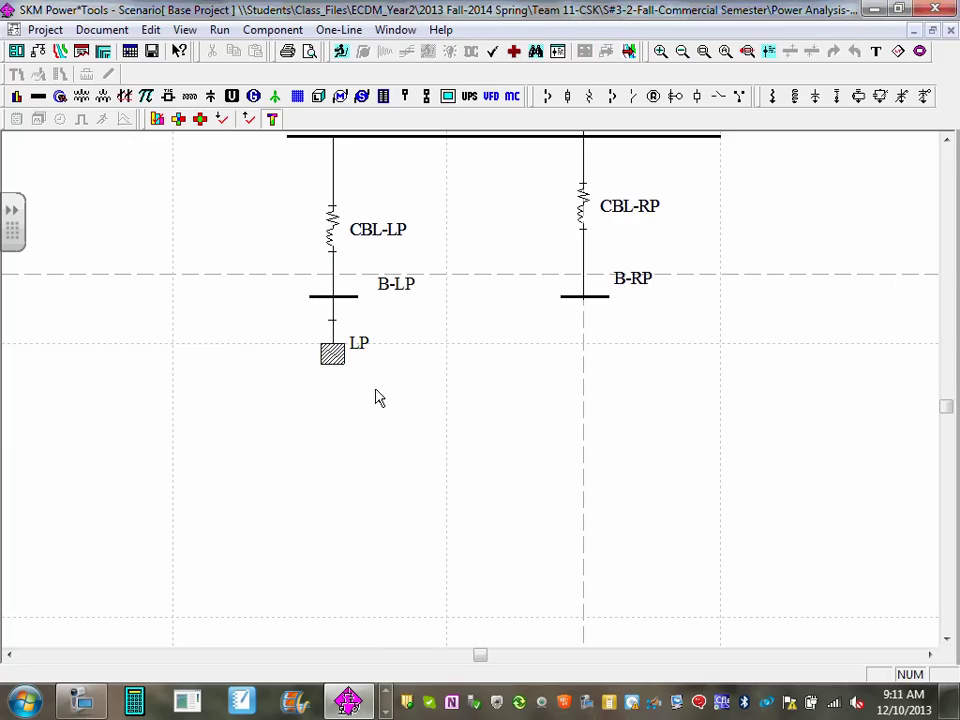
pyautogui.click(372, 352)
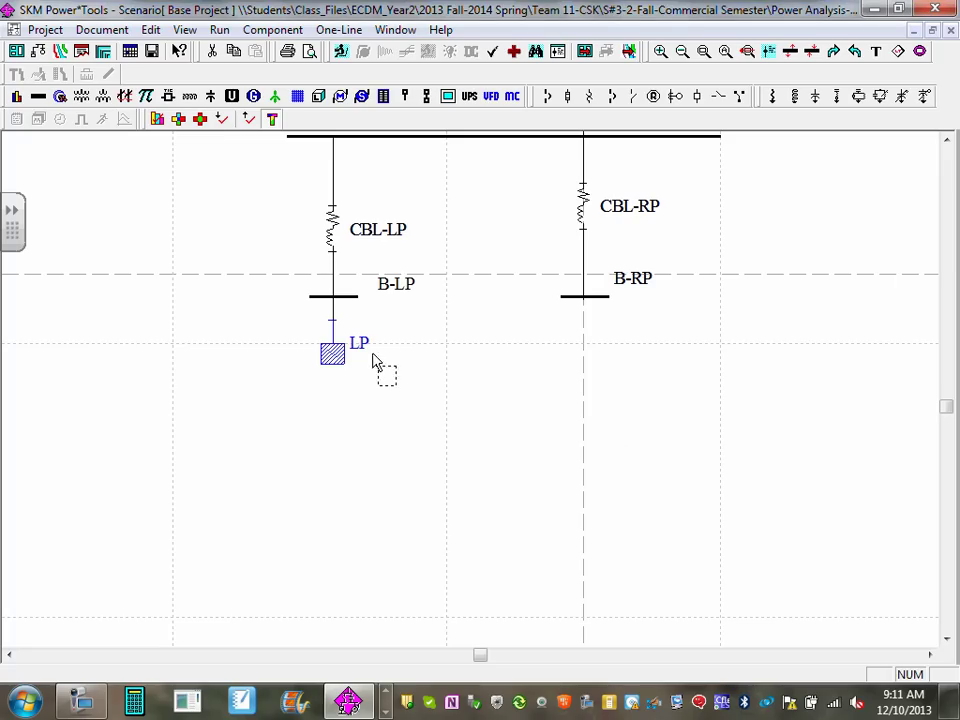
pyautogui.moveTo(372, 362); pyautogui.dragTo(373, 358)
pyautogui.click(328, 381)
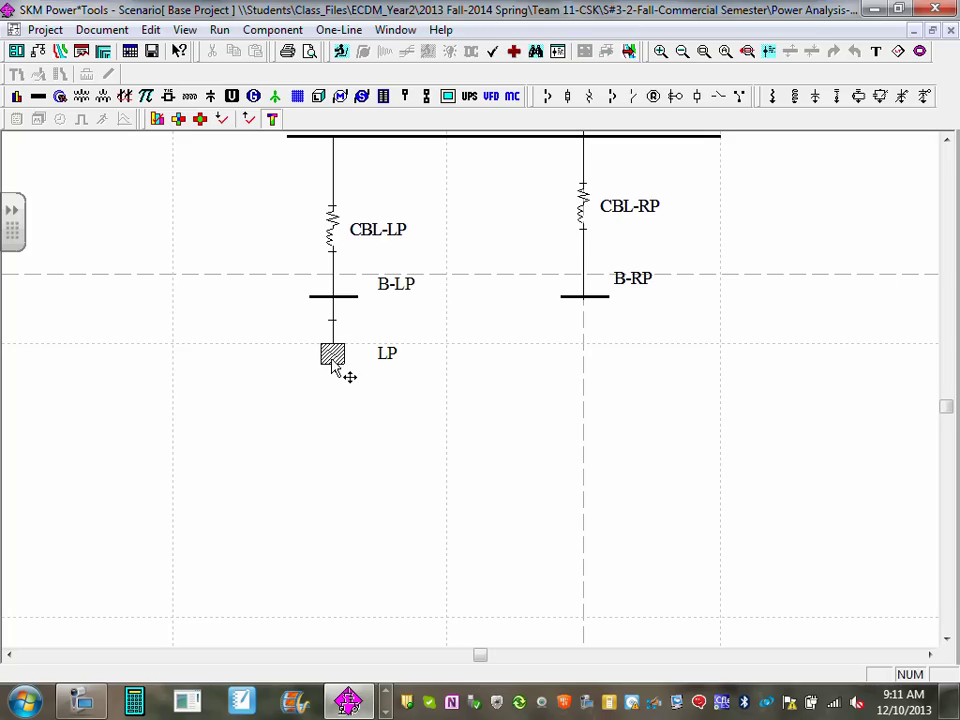
# Set load LP's rated size to 69 kVA and reopen its component data to check the entry
pyautogui.click(337, 360)
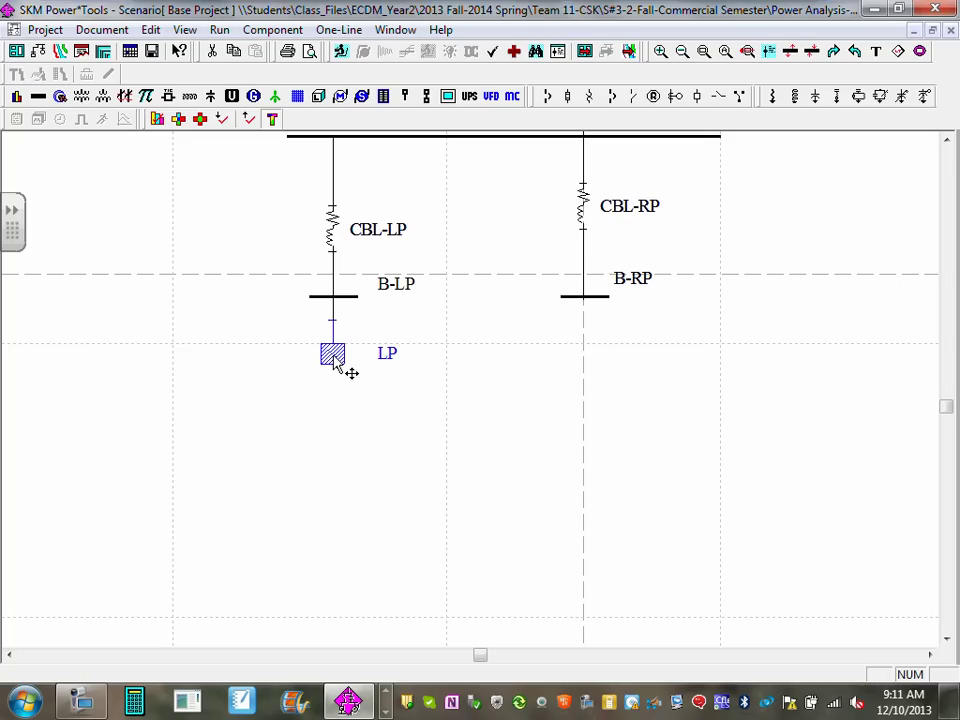
pyautogui.doubleClick(337, 360)
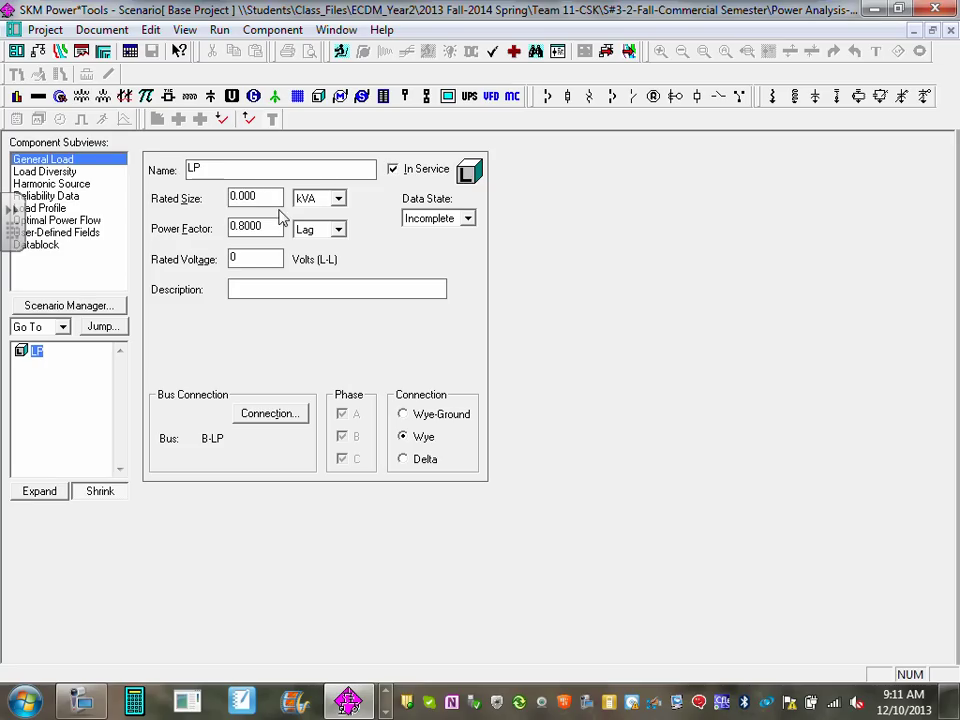
pyautogui.moveTo(271, 196); pyautogui.dragTo(202, 192)
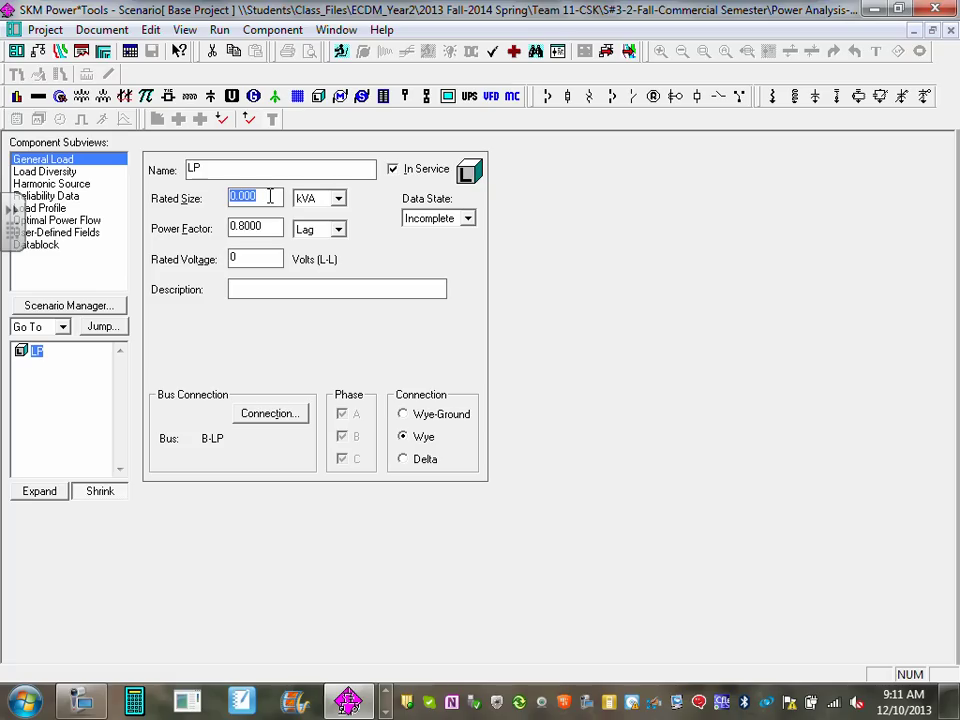
pyautogui.write('69')
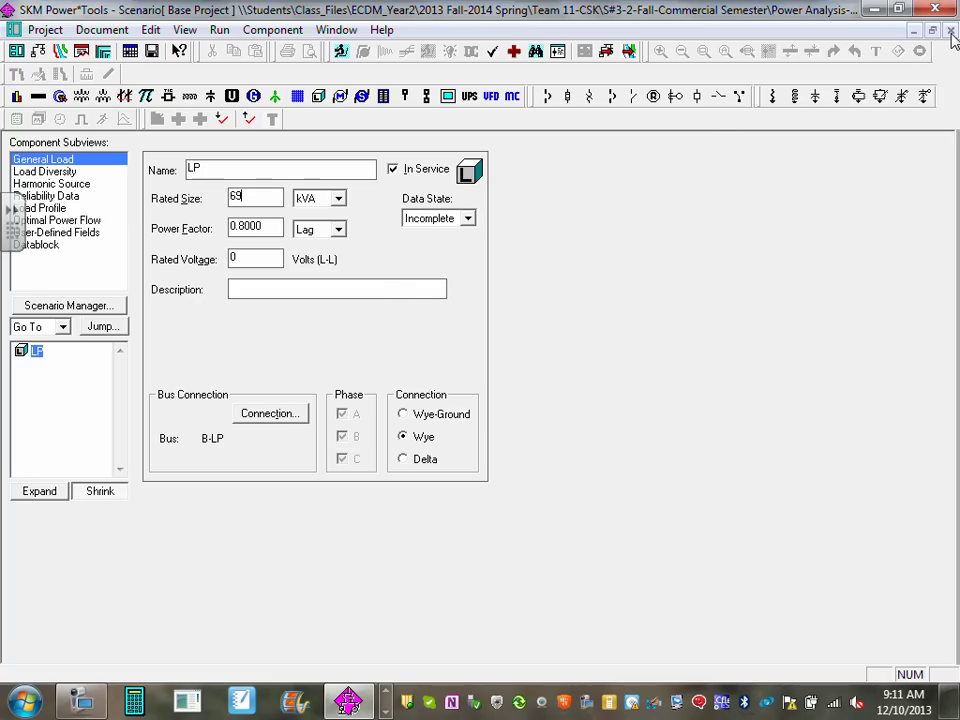
pyautogui.click(951, 33)
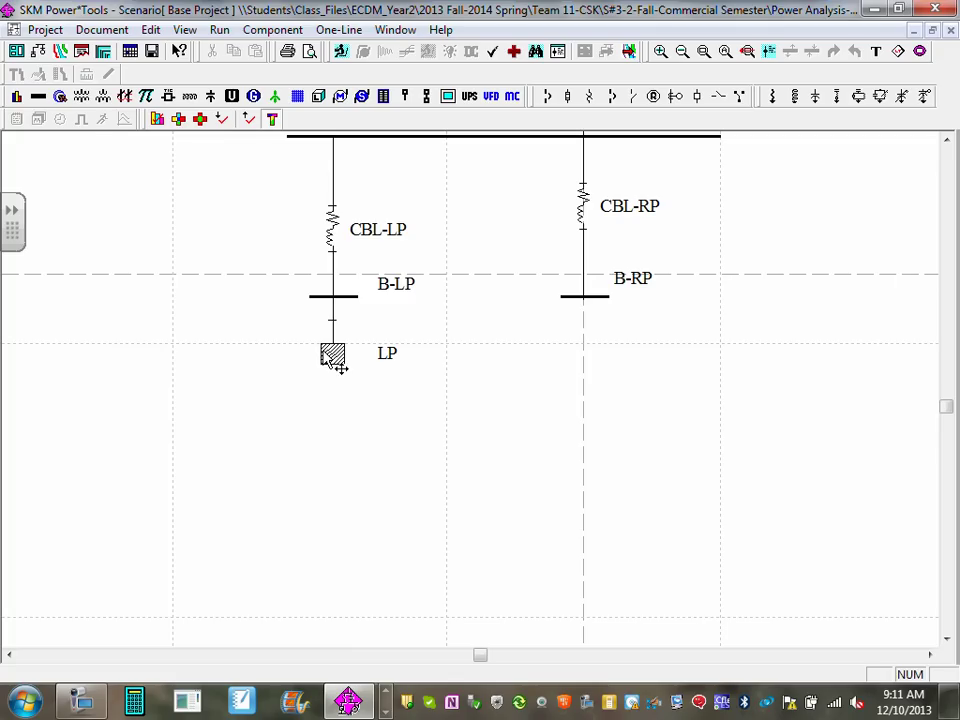
pyautogui.doubleClick(334, 358)
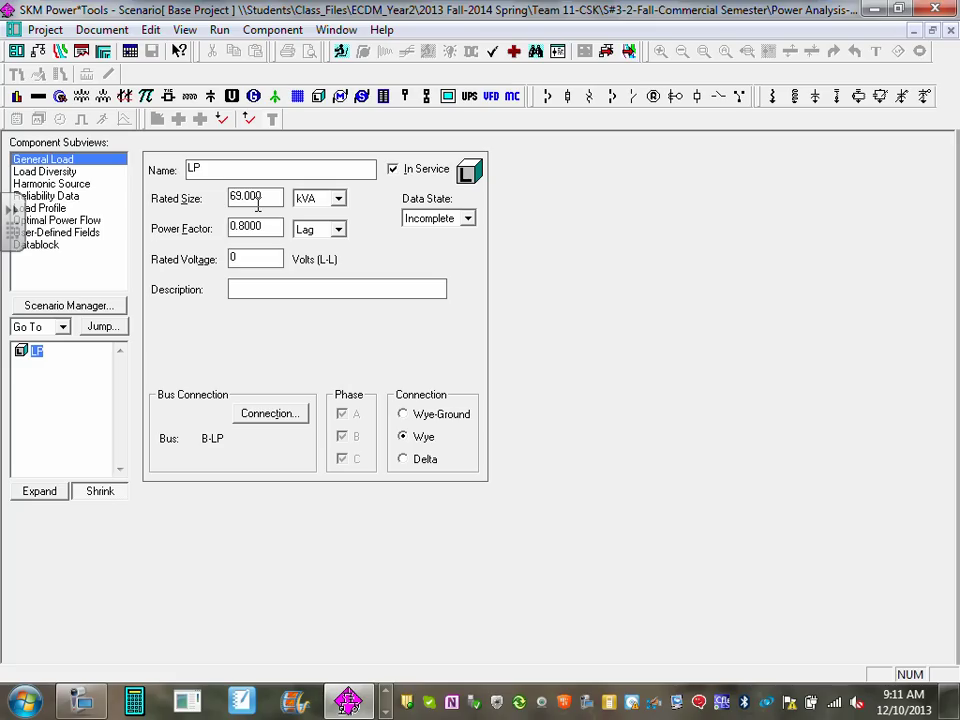
pyautogui.click(951, 33)
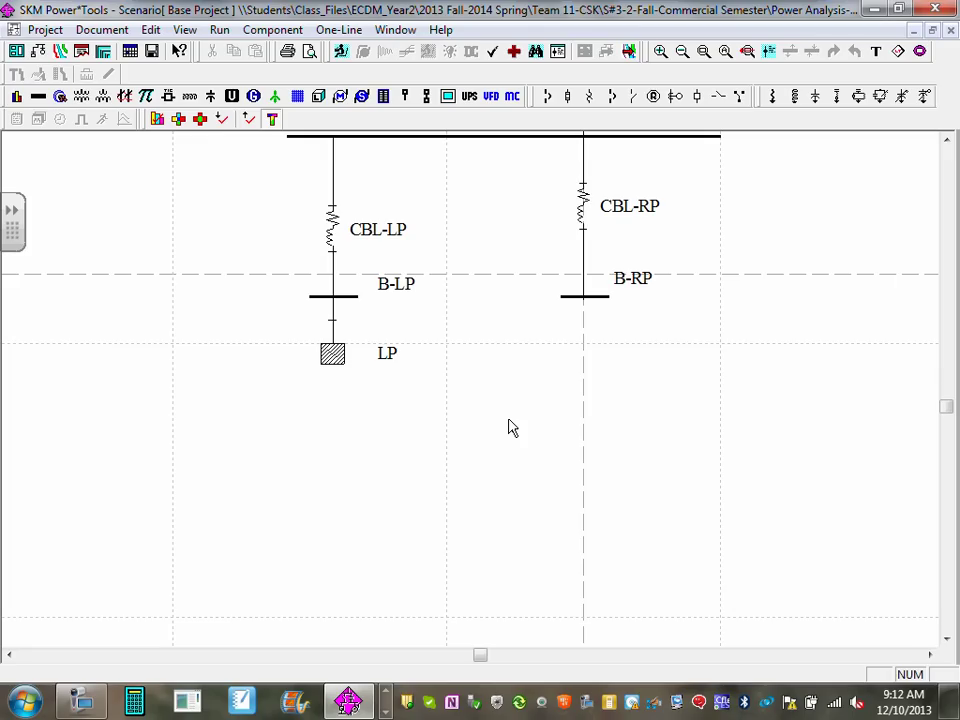
# Switch to the Commercial Load Calc-2013 workbook and check panel RP's total demand load in cell K84
pyautogui.click(386, 712)
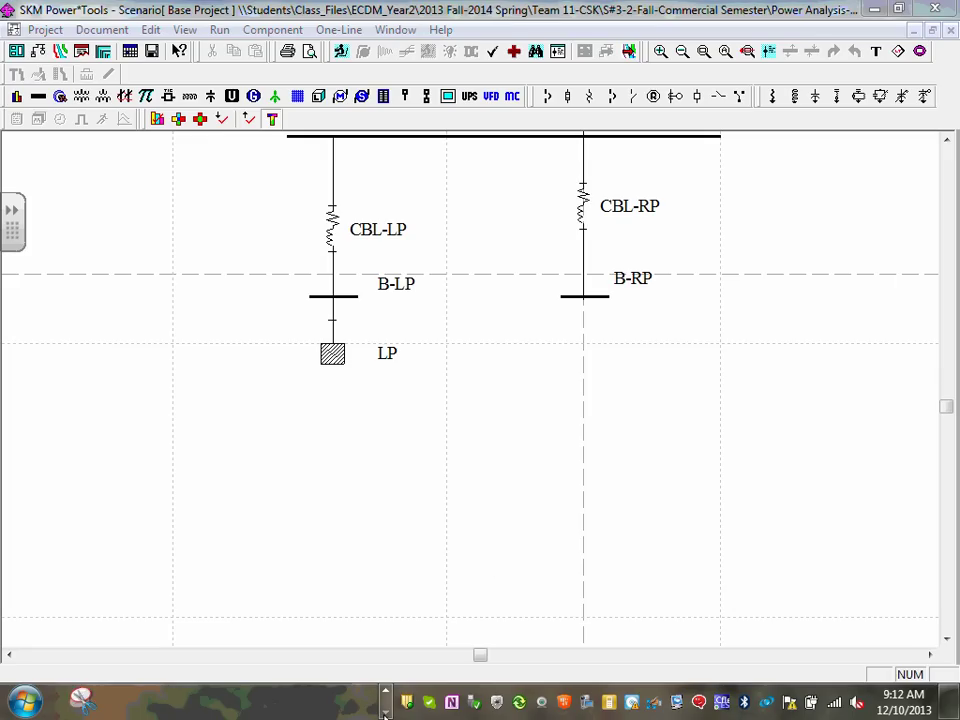
pyautogui.click(387, 691)
pyautogui.click(387, 691)
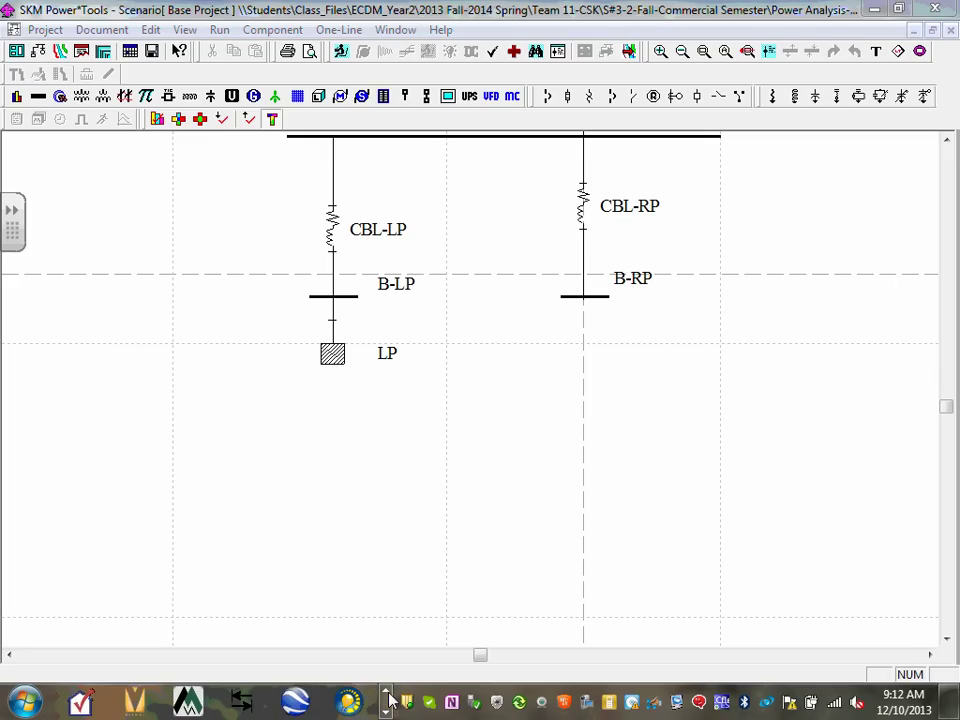
pyautogui.click(387, 691)
pyautogui.click(387, 691)
pyautogui.click(387, 691)
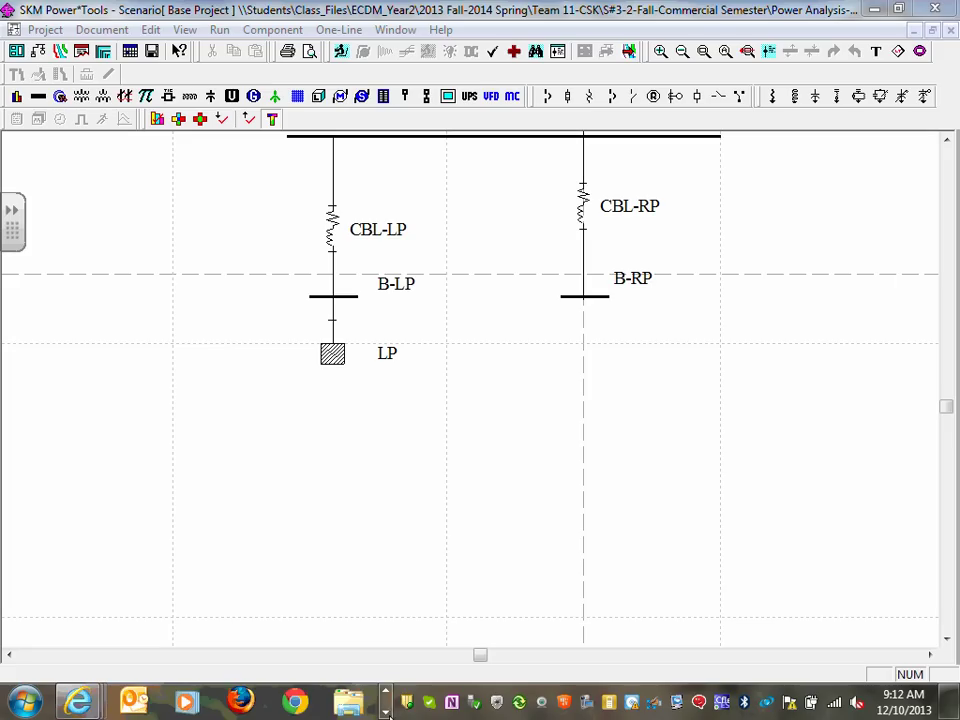
pyautogui.click(386, 712)
pyautogui.moveTo(85, 700)
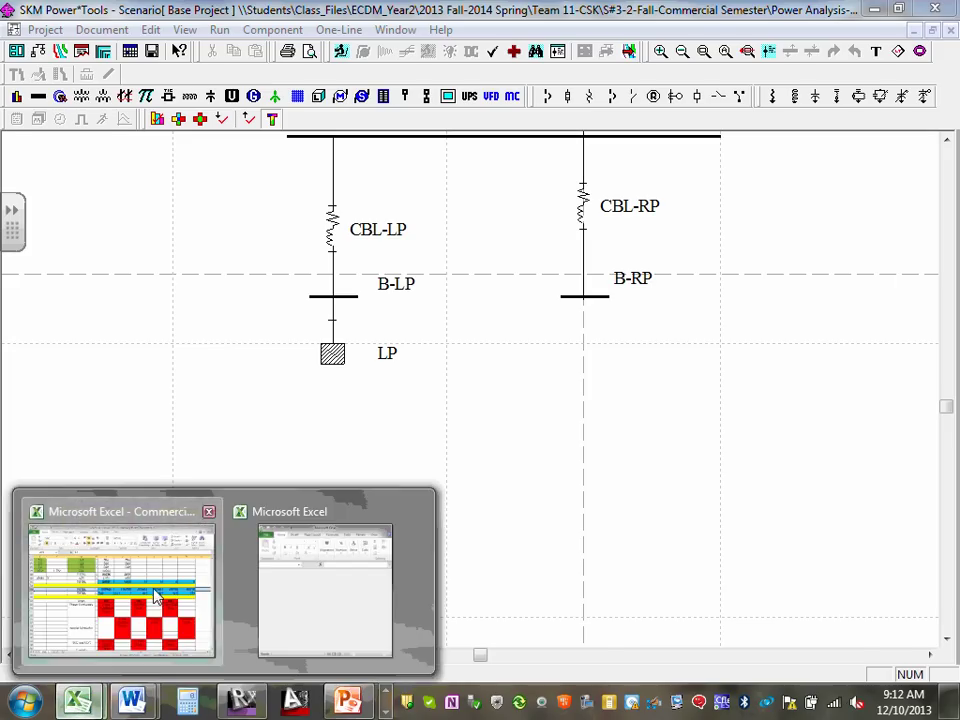
pyautogui.click(155, 595)
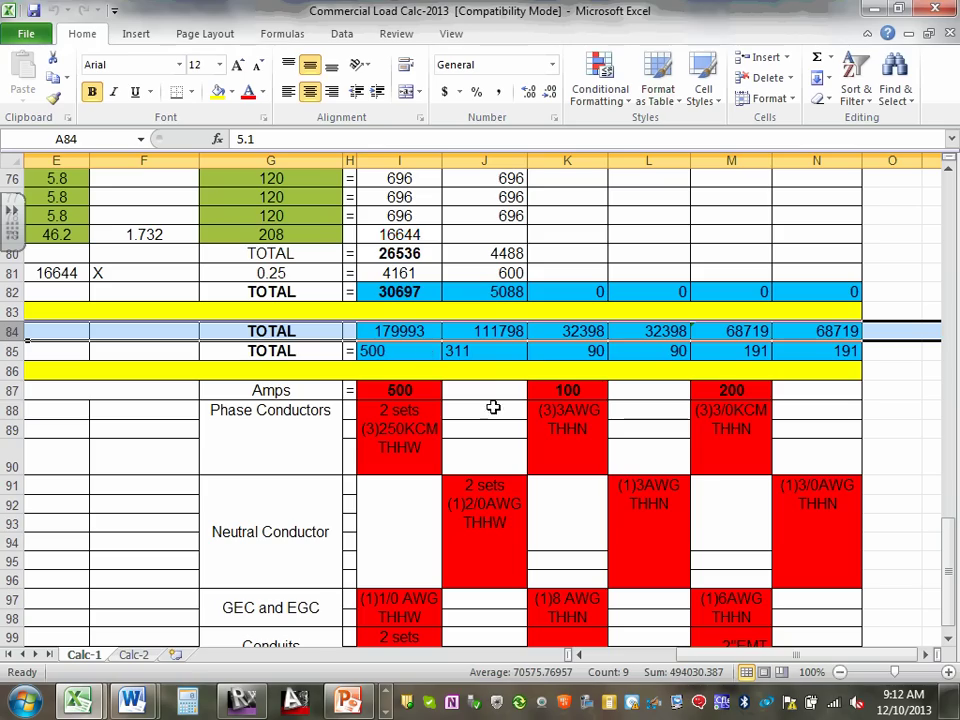
pyautogui.click(578, 331)
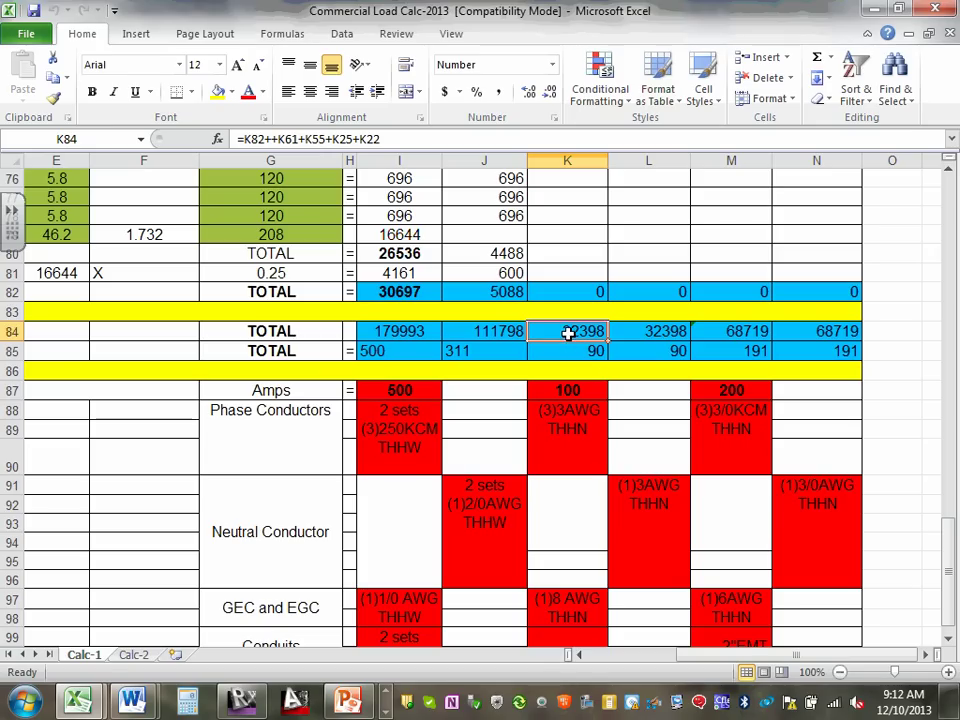
# Return to the SKM Power*Tools one-line, attach a general load to bus B-RP and rename it RP
pyautogui.click(874, 10)
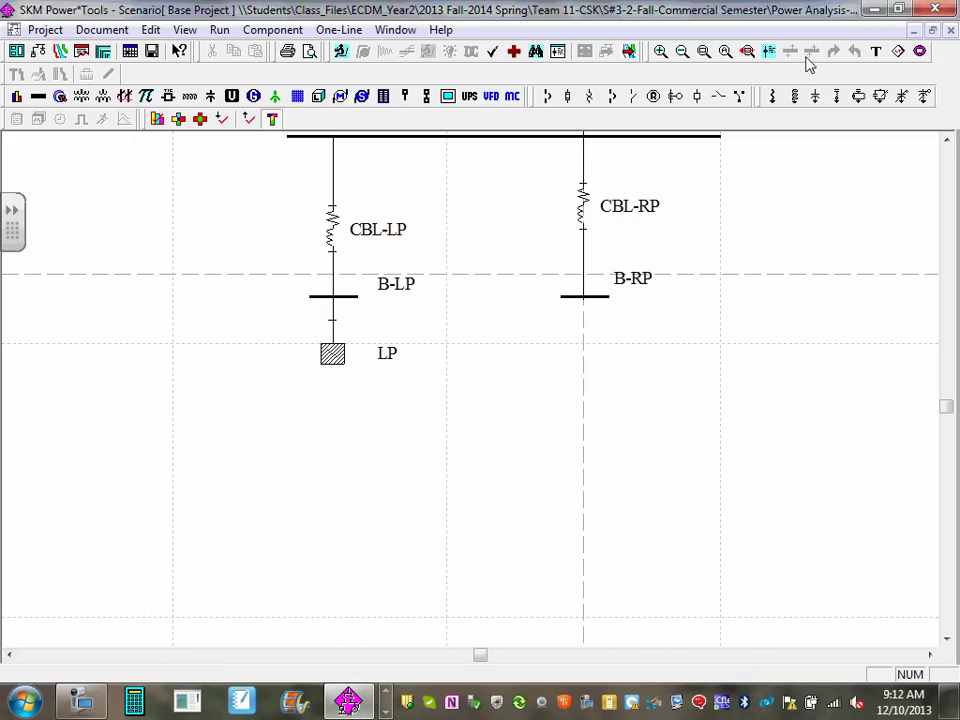
pyautogui.click(319, 96)
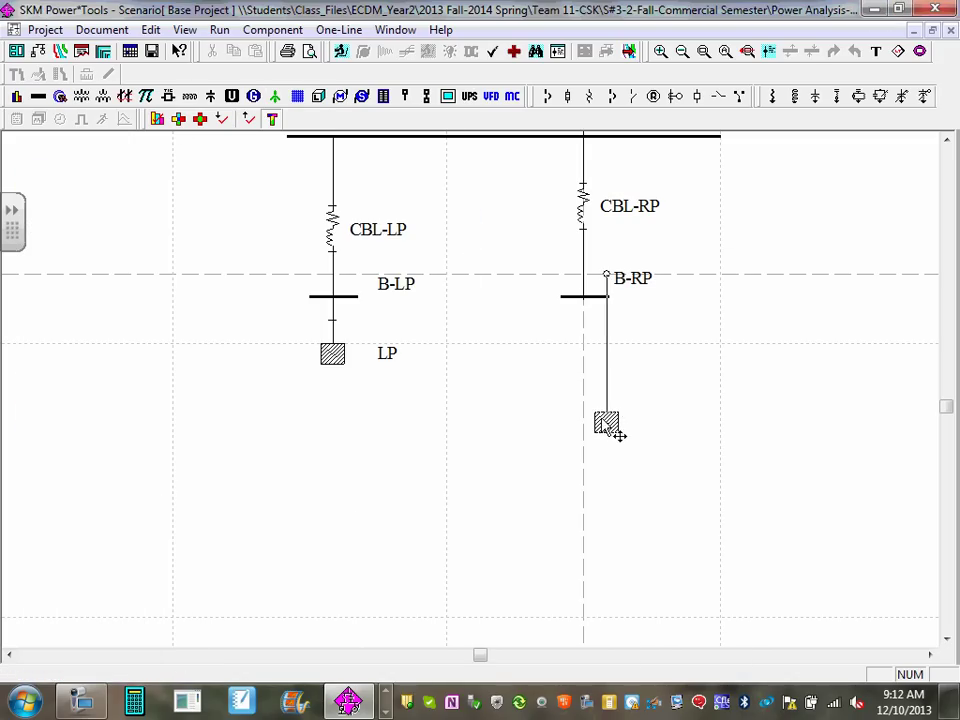
pyautogui.click(604, 441)
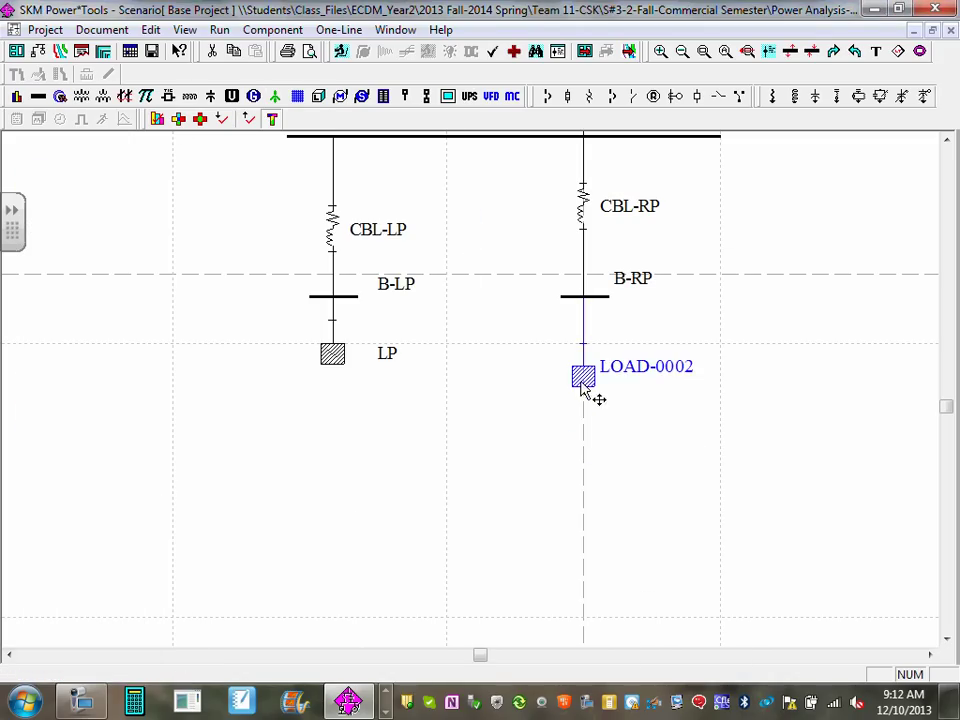
pyautogui.doubleClick(648, 370)
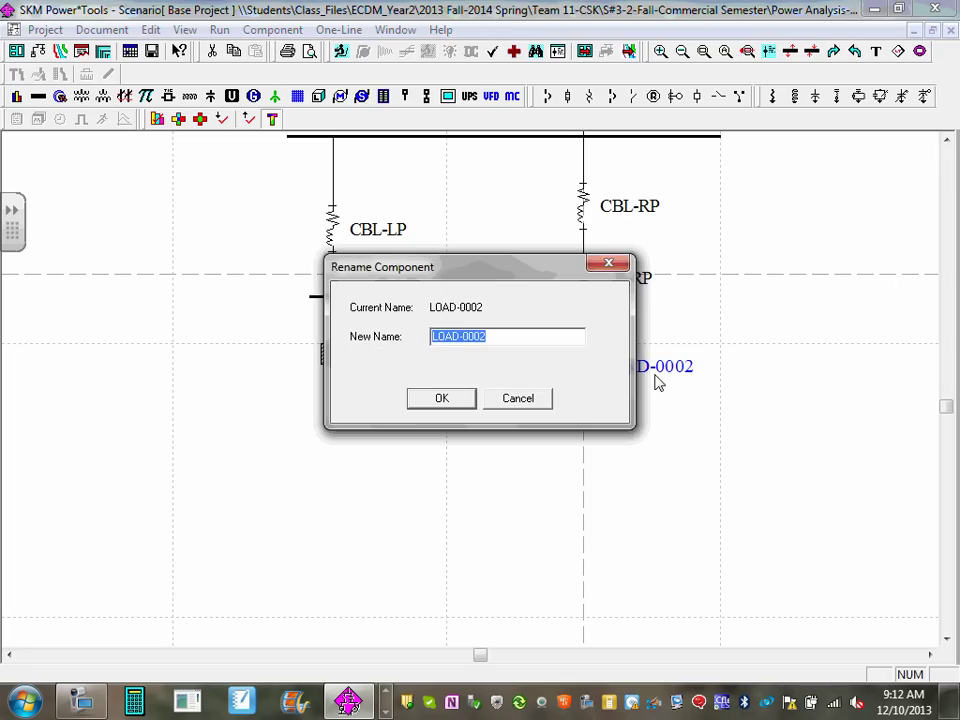
pyautogui.write('RP')
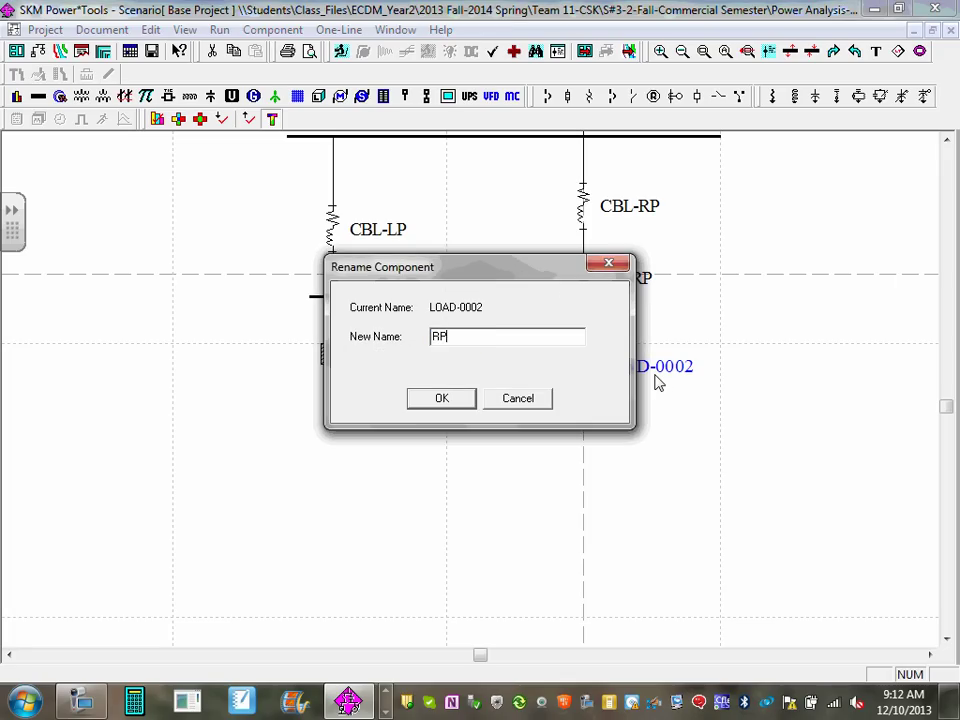
pyautogui.click(445, 400)
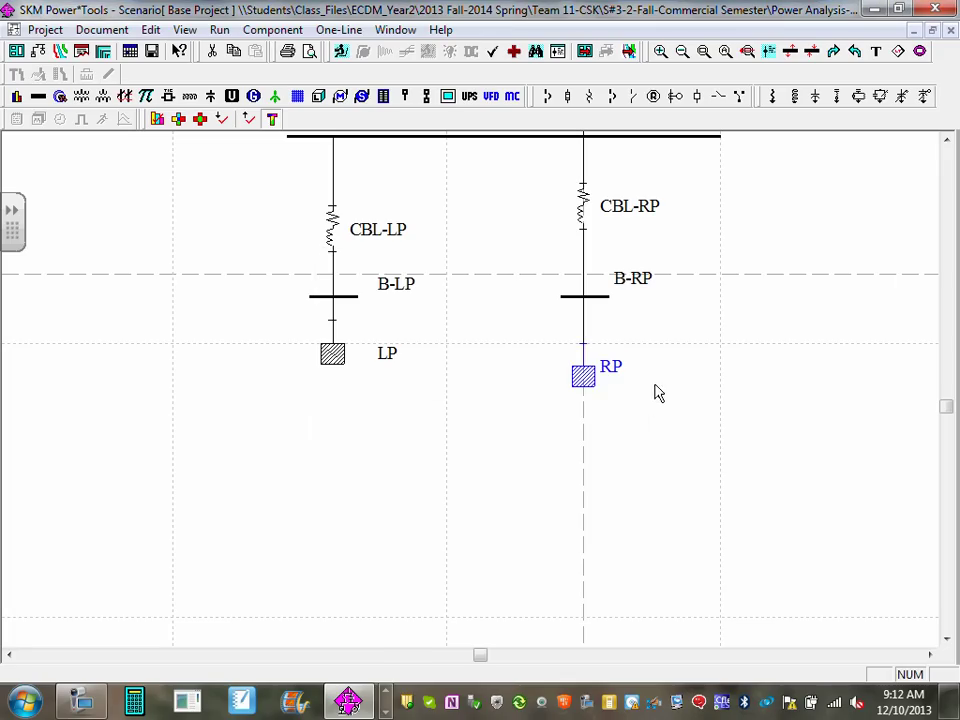
# Set load RP's rated size to 33 kVA and return to the one-line
pyautogui.doubleClick(598, 369)
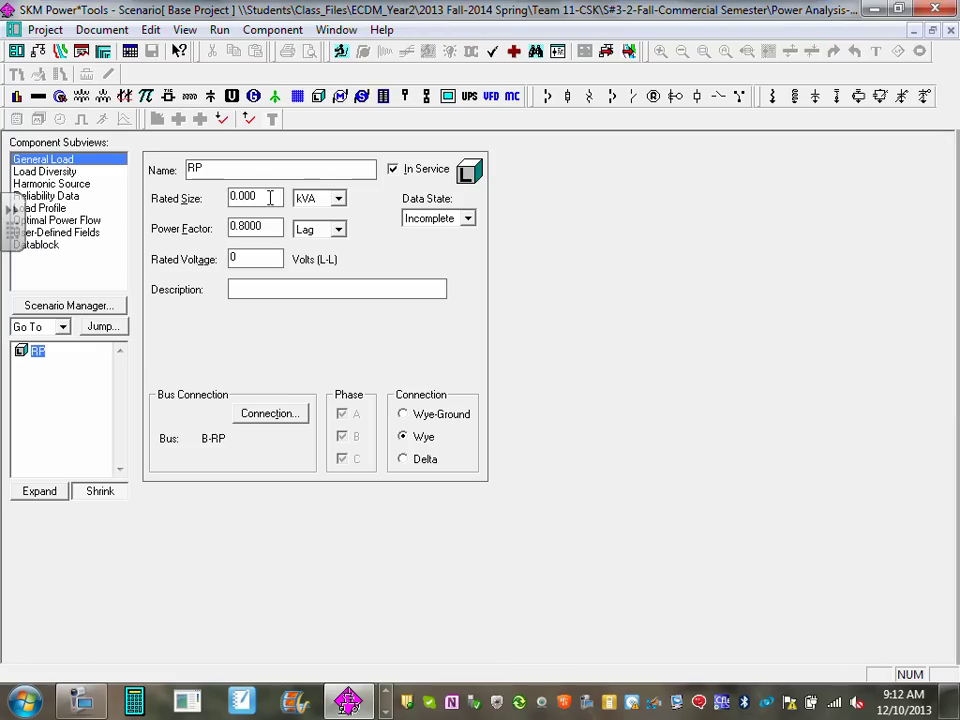
pyautogui.doubleClick(270, 198)
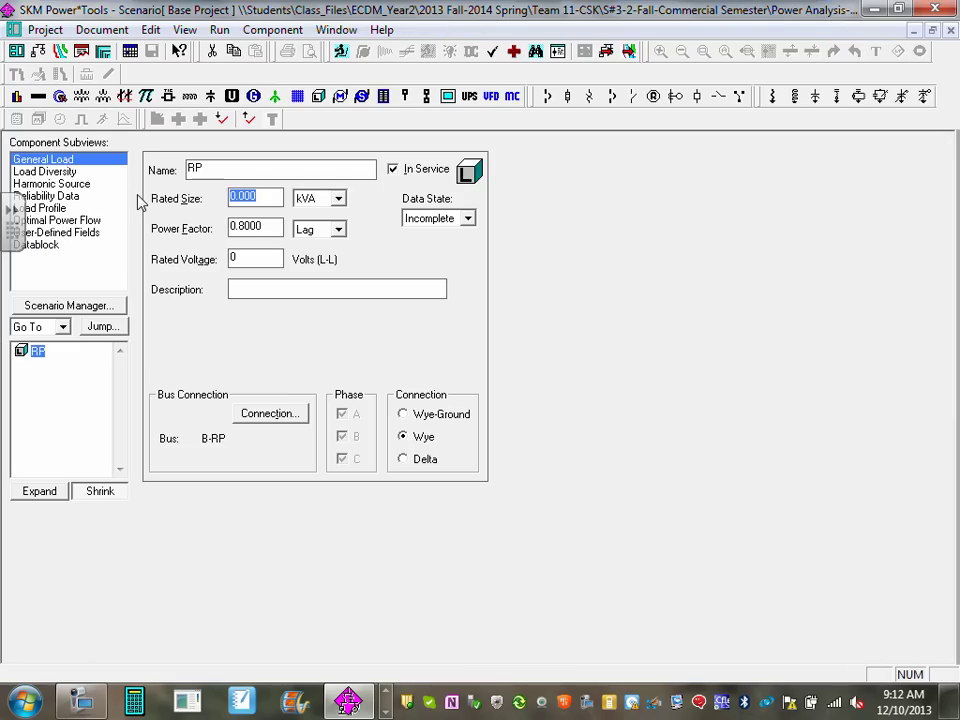
pyautogui.write('33')
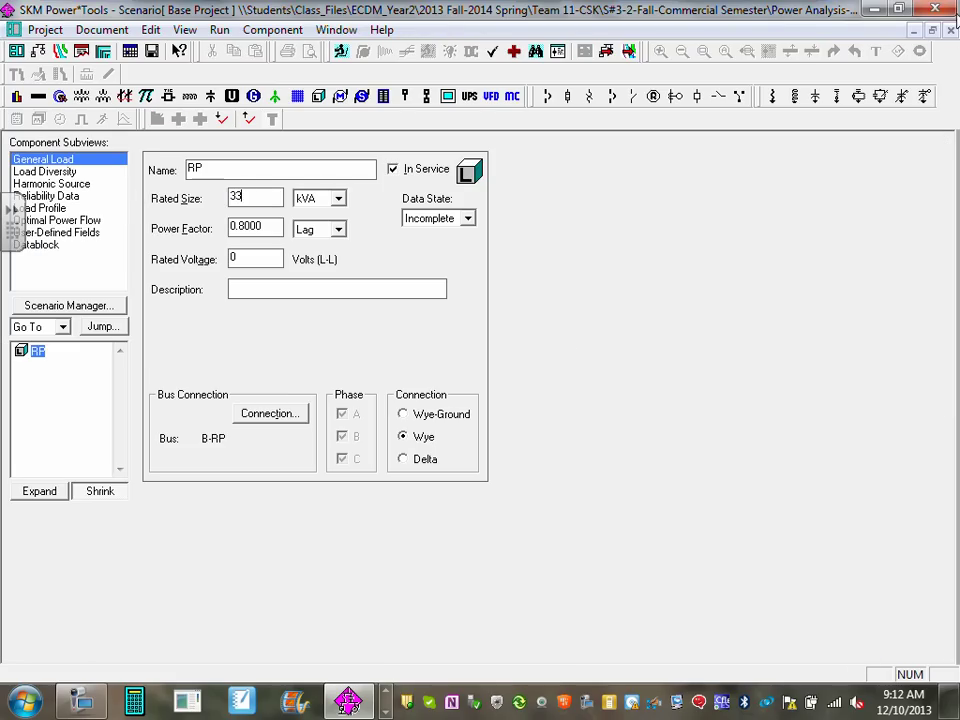
pyautogui.click(950, 31)
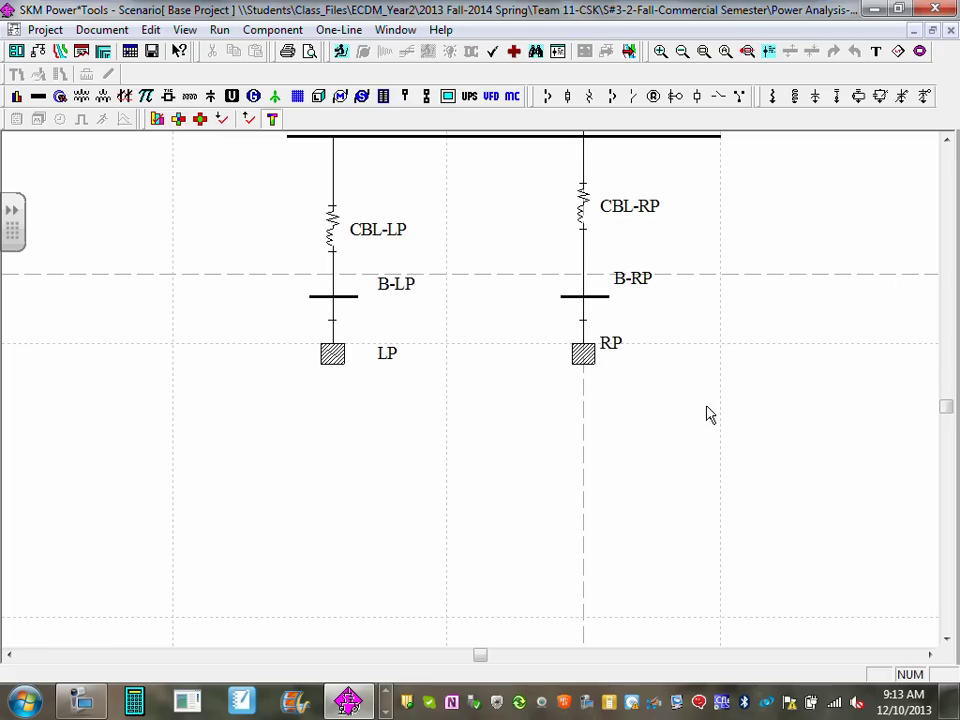
# Lengthen bus B-MP on its right side to make room for further feeders
pyautogui.scroll(-2, 700, 416)
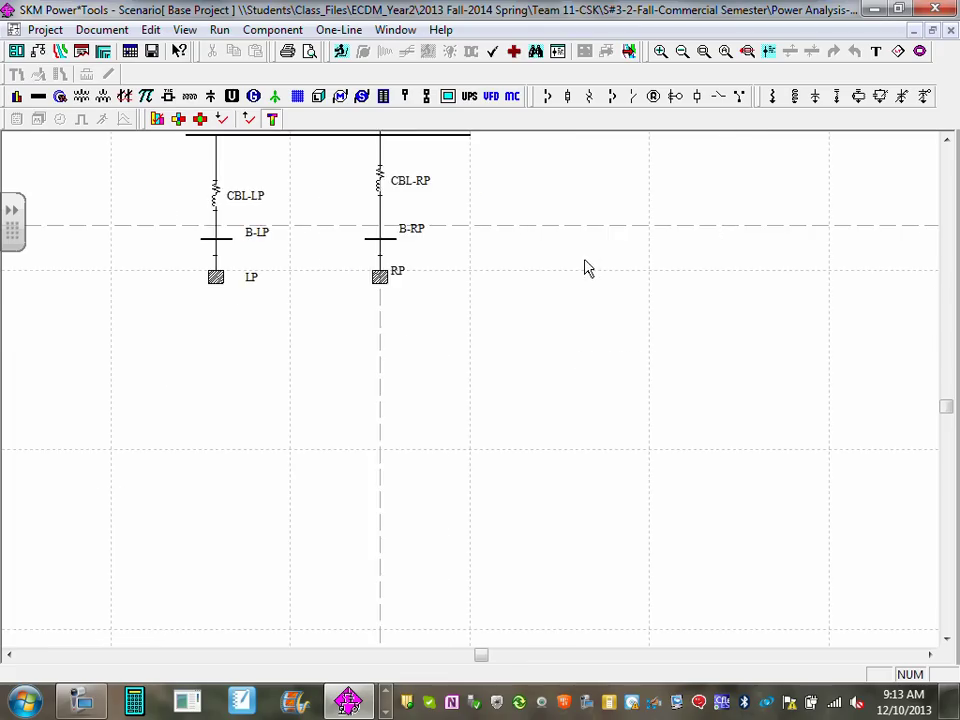
pyautogui.moveTo(585, 268); pyautogui.dragTo(679, 463)
pyautogui.scroll(2, 651, 398)
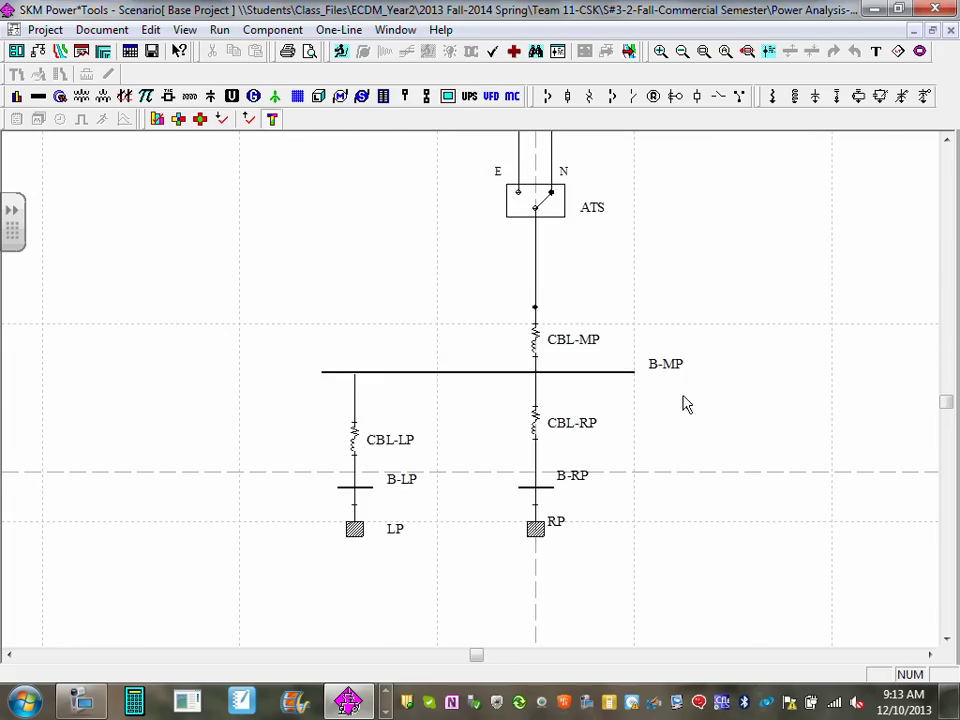
pyautogui.moveTo(684, 401); pyautogui.dragTo(767, 311)
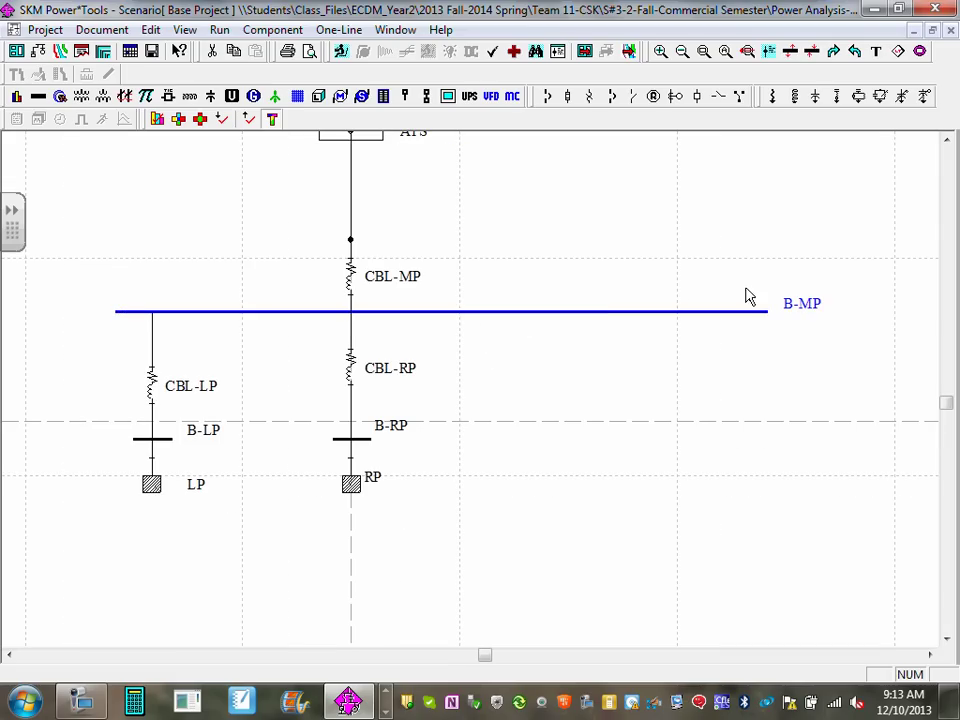
pyautogui.scroll(-1, 595, 352)
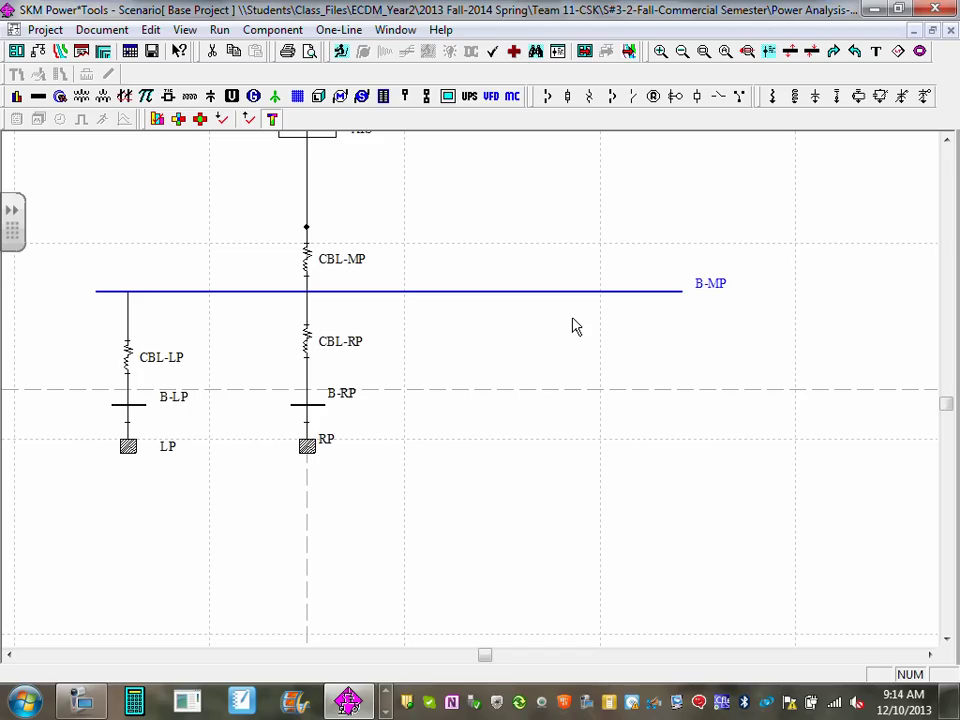
# Switch to the Electrical SD Narrative Fall 2013 Word document and review the distribution panel load list in section 2.2
pyautogui.click(388, 714)
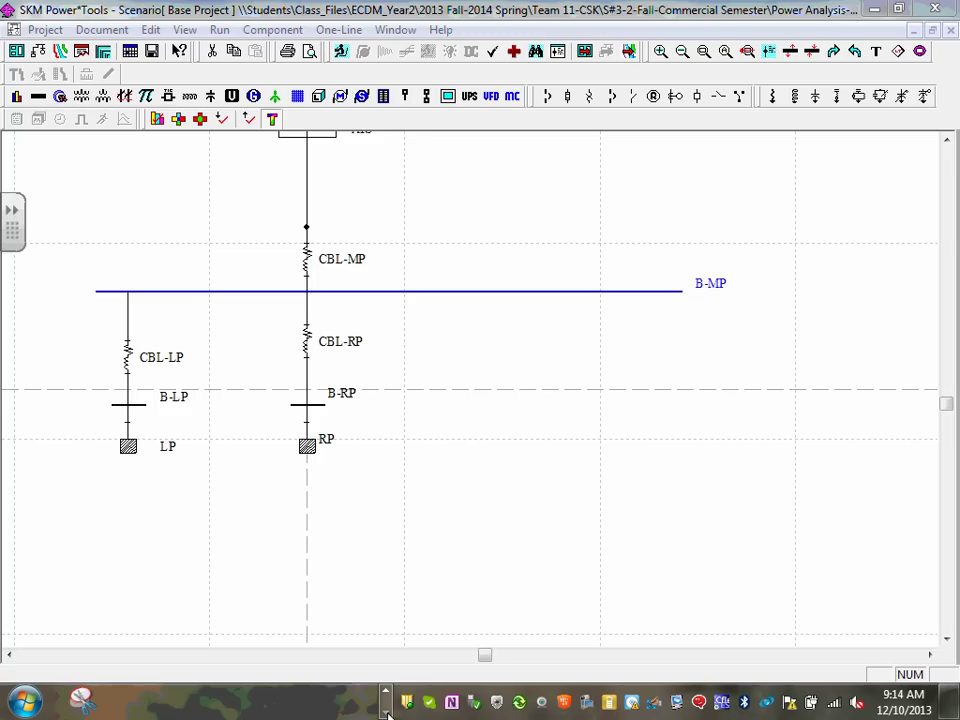
pyautogui.click(387, 692)
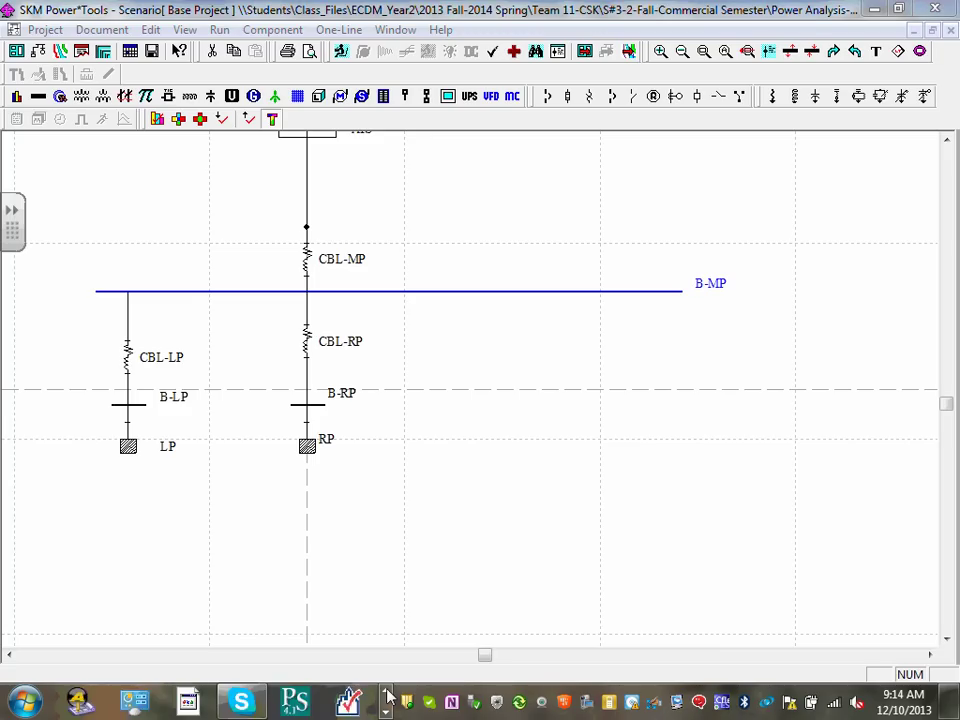
pyautogui.moveTo(133, 703)
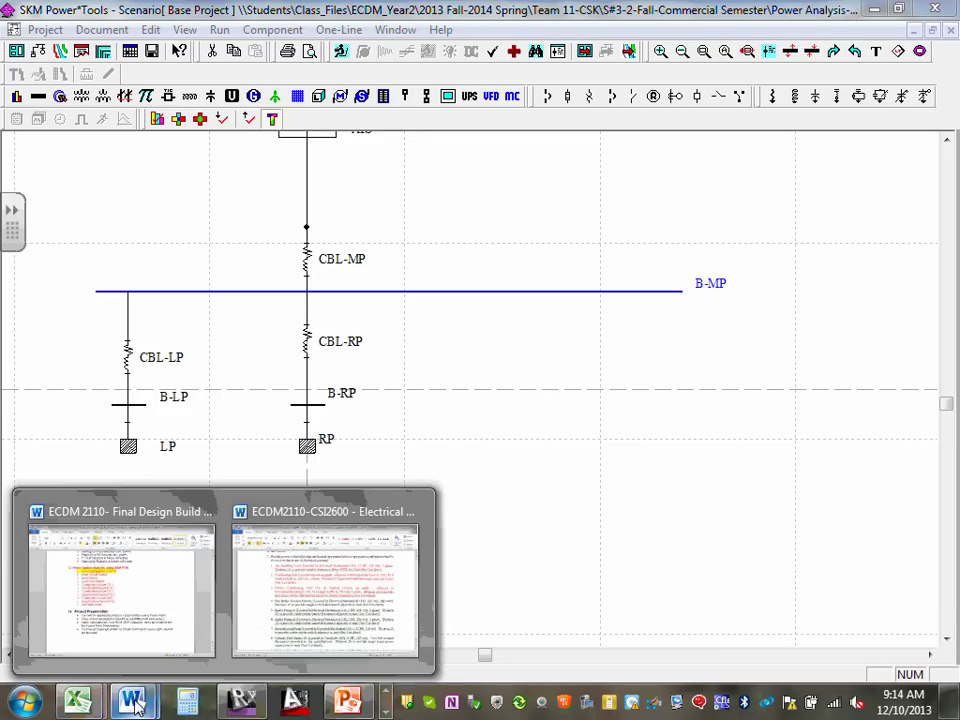
pyautogui.click(336, 581)
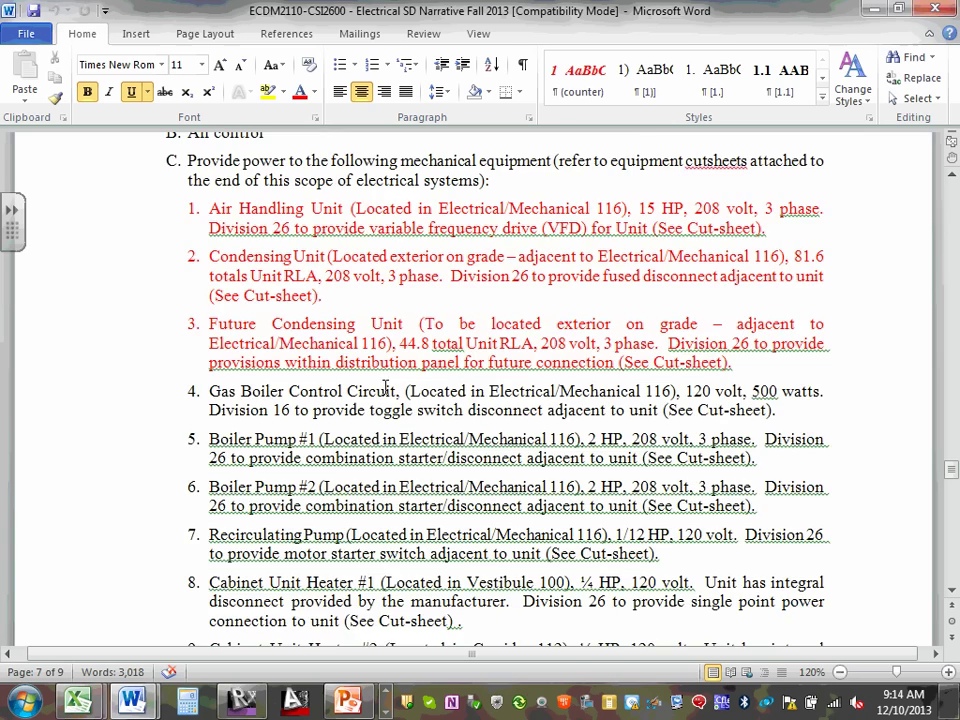
pyautogui.scroll(20, 390, 340)
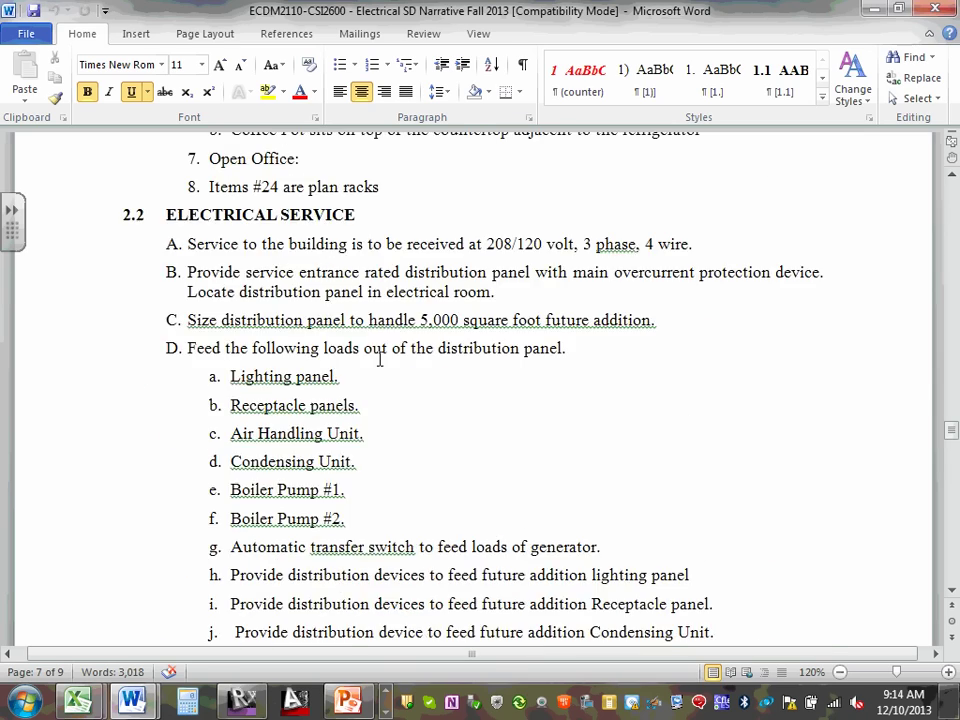
pyautogui.scroll(-10, 381, 356)
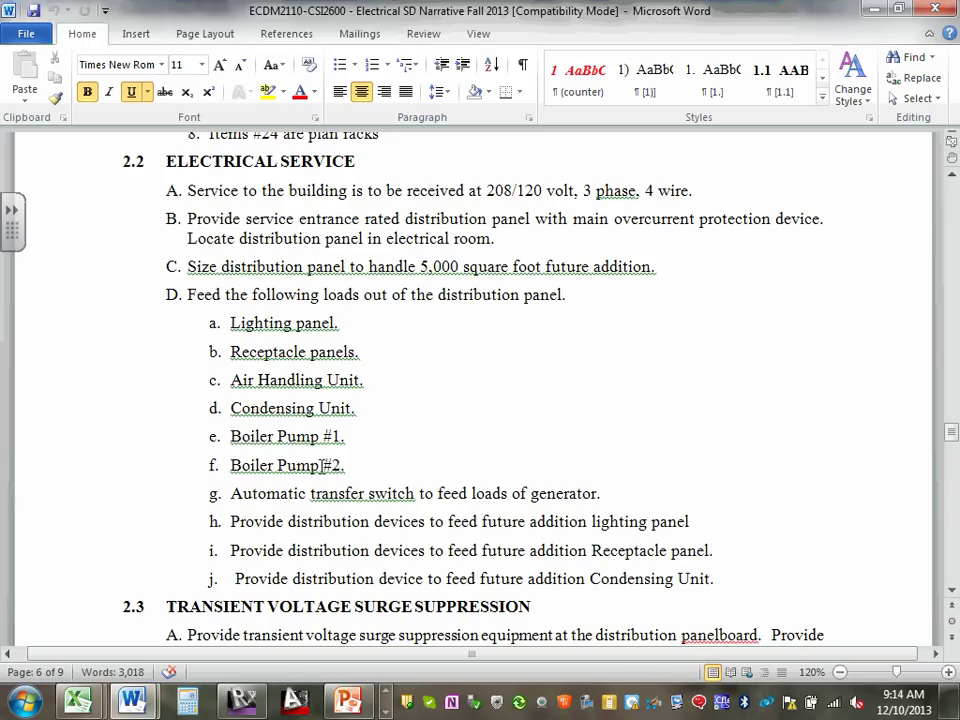
# Colour items a to f red in the section 2.2 load list, from Lighting panel to Boiler Pump #2
pyautogui.moveTo(231, 322); pyautogui.dragTo(366, 463)
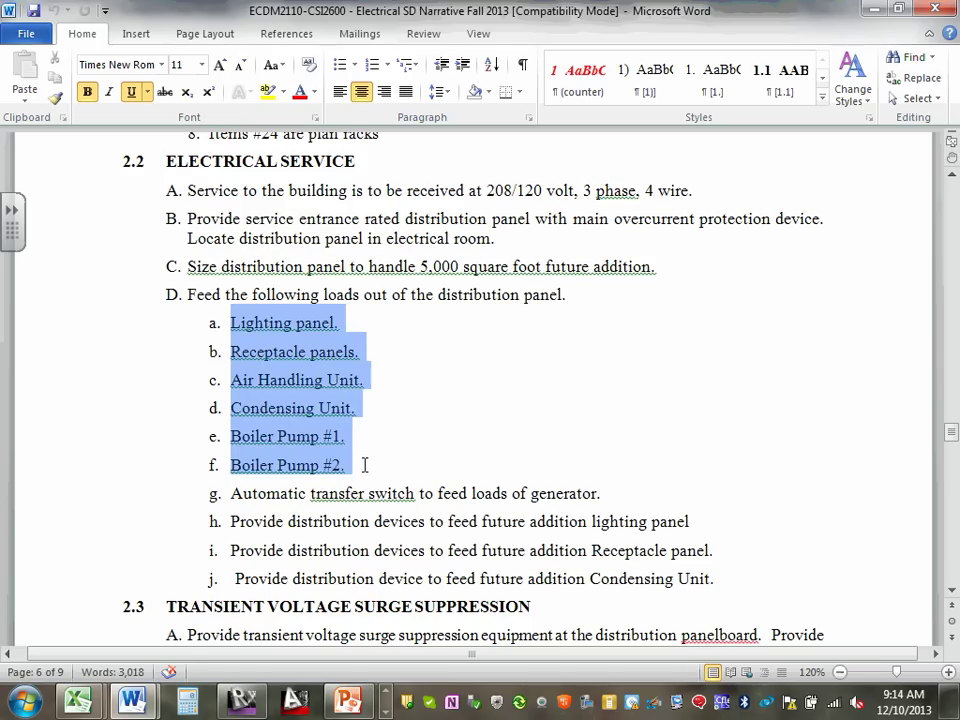
pyautogui.click(298, 91)
pyautogui.click(409, 403)
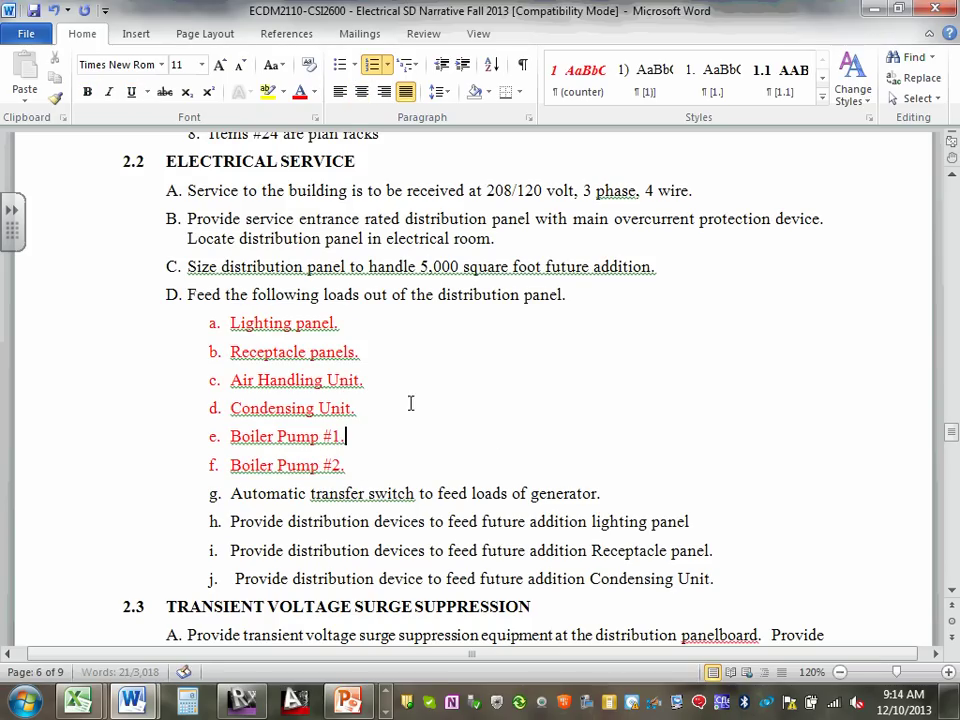
pyautogui.click(378, 434)
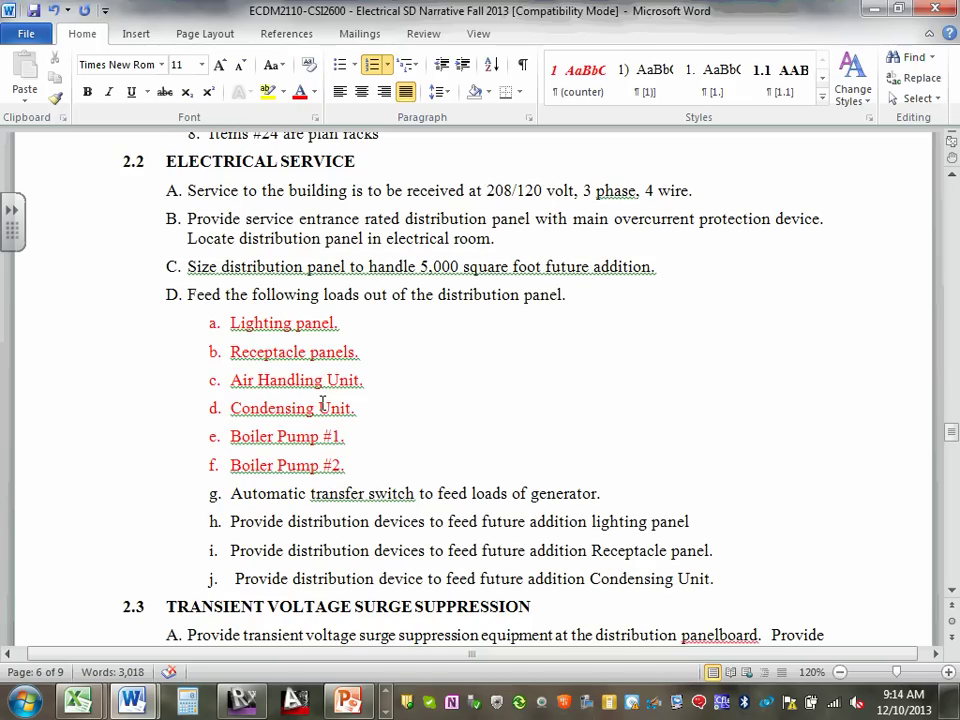
# Highlight the Lighting panel and Receptacle panels items in yellow
pyautogui.moveTo(231, 322); pyautogui.dragTo(379, 336)
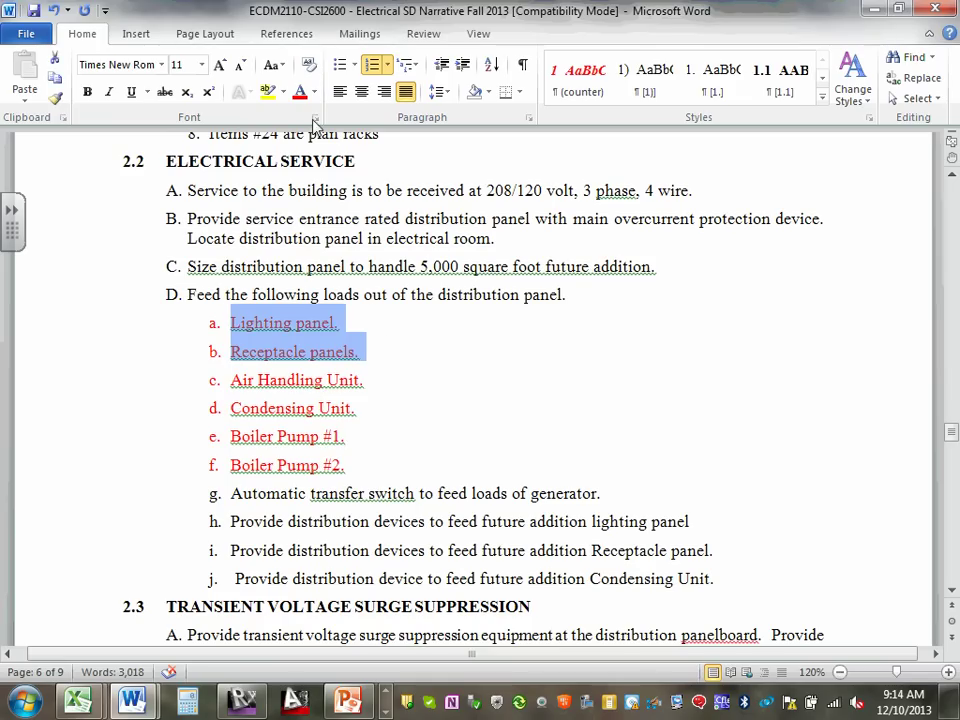
pyautogui.click(268, 91)
pyautogui.press('Right')
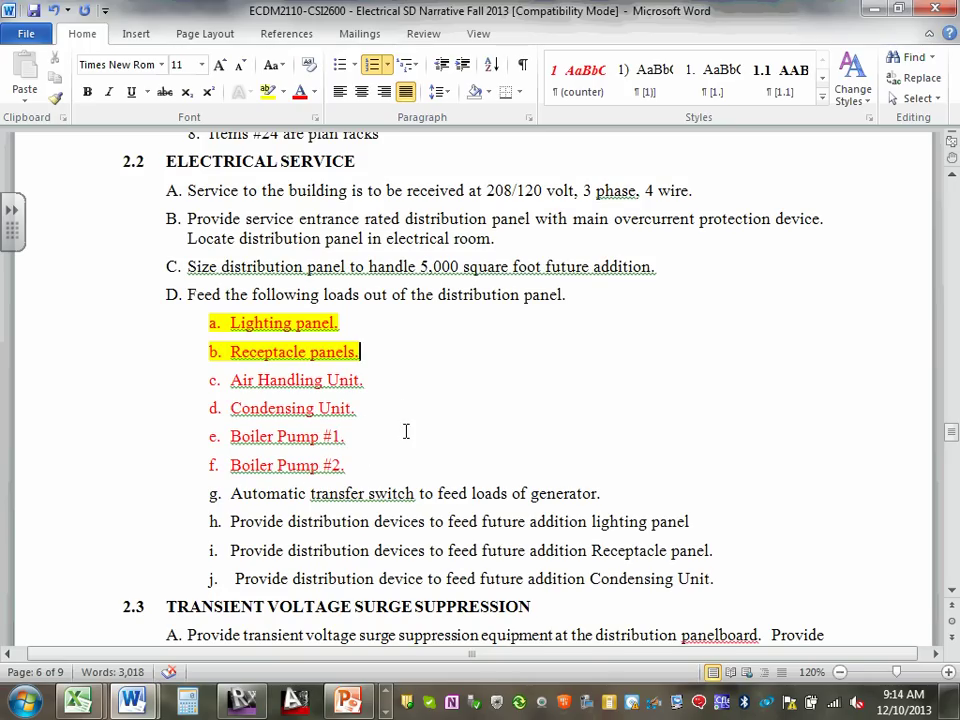
# Return to SKM Power*Tools and attach a new cable below bus B-MP, right of CBL-RP and level with it
pyautogui.click(873, 11)
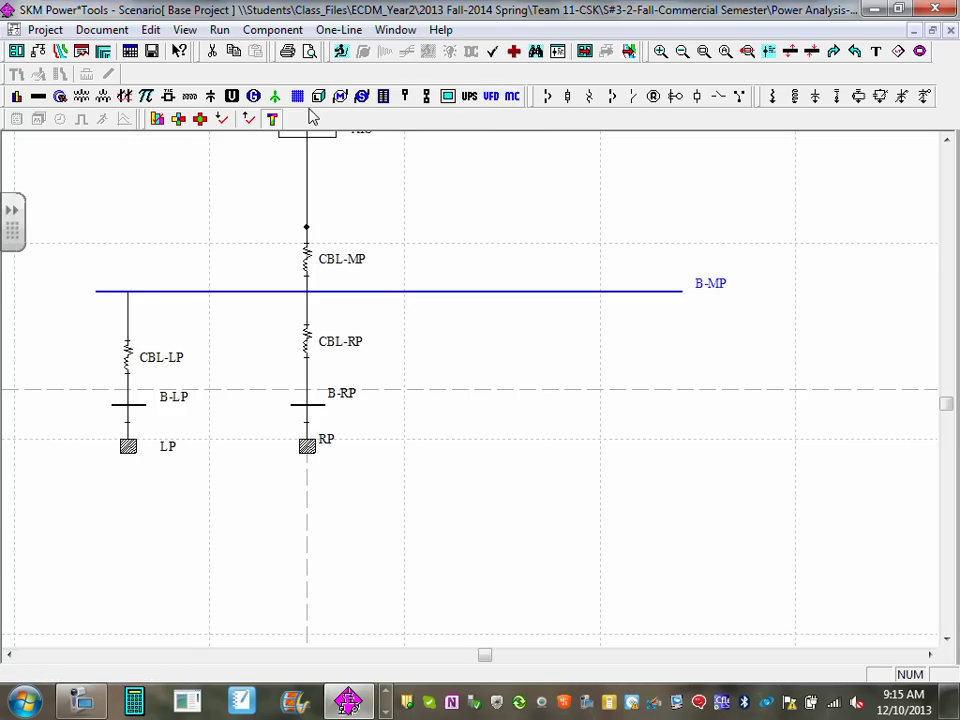
pyautogui.click(60, 95)
pyautogui.click(438, 395)
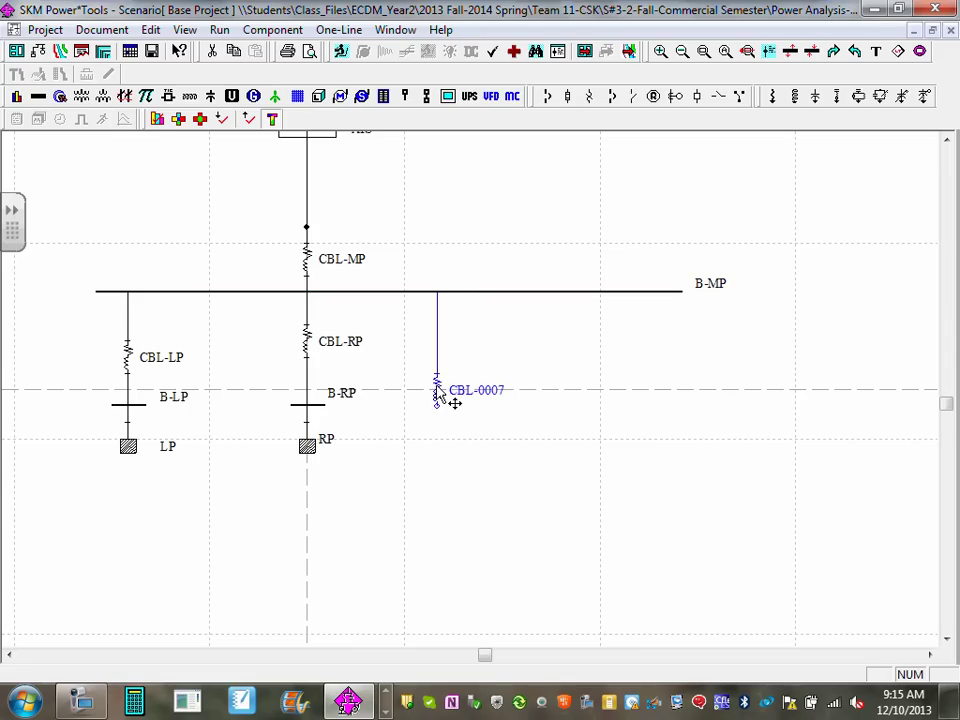
pyautogui.click(465, 379)
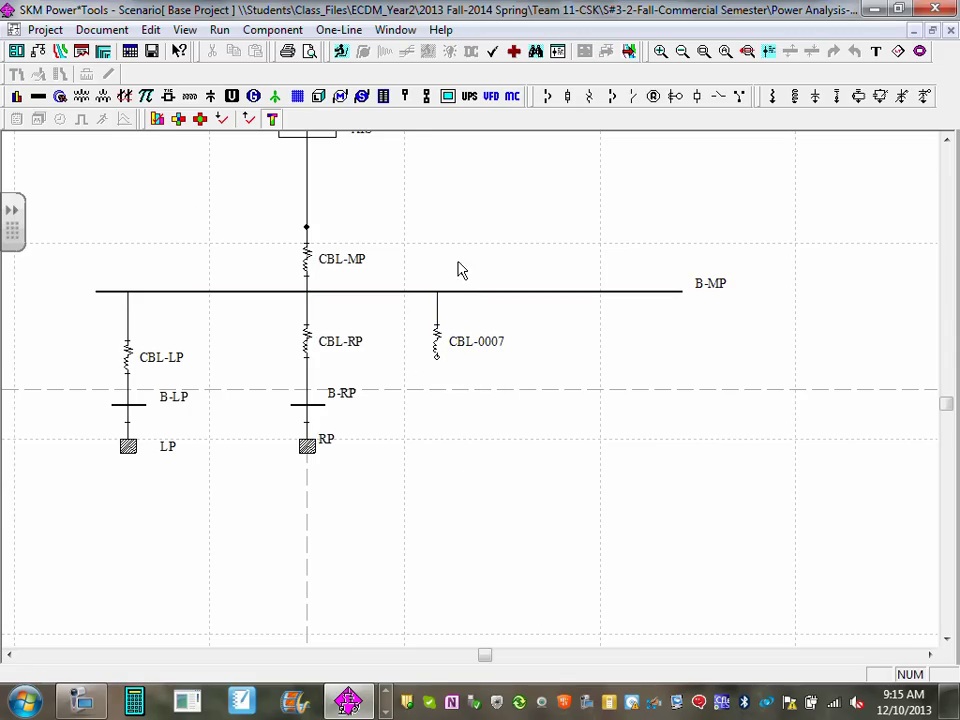
# Connect a variable frequency drive beneath the new cable and an induction motor beneath the drive
pyautogui.click(491, 97)
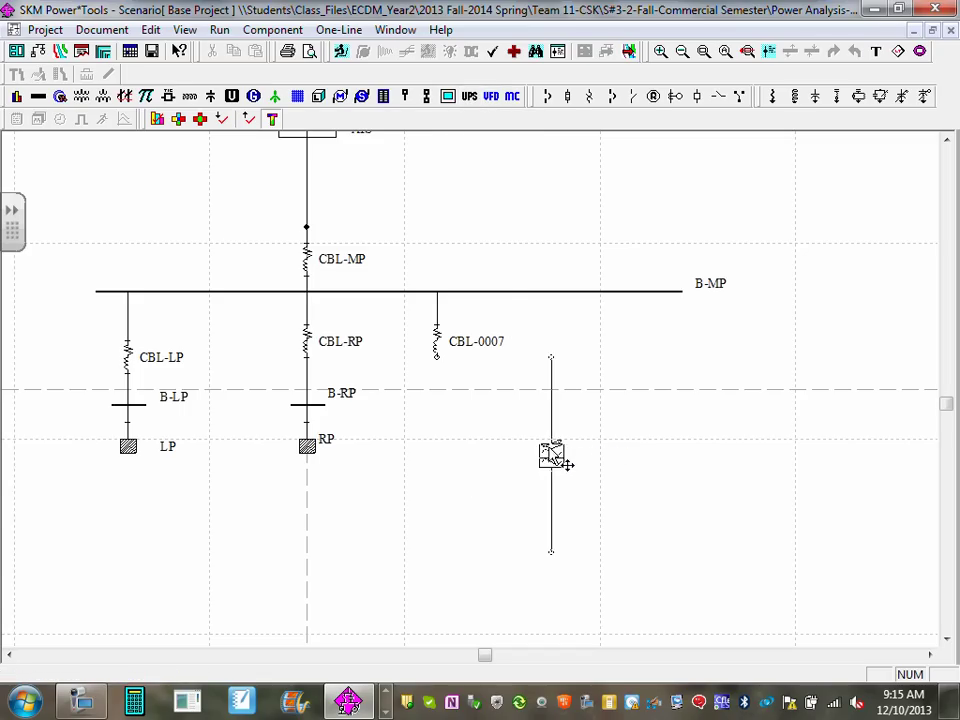
pyautogui.click(555, 455)
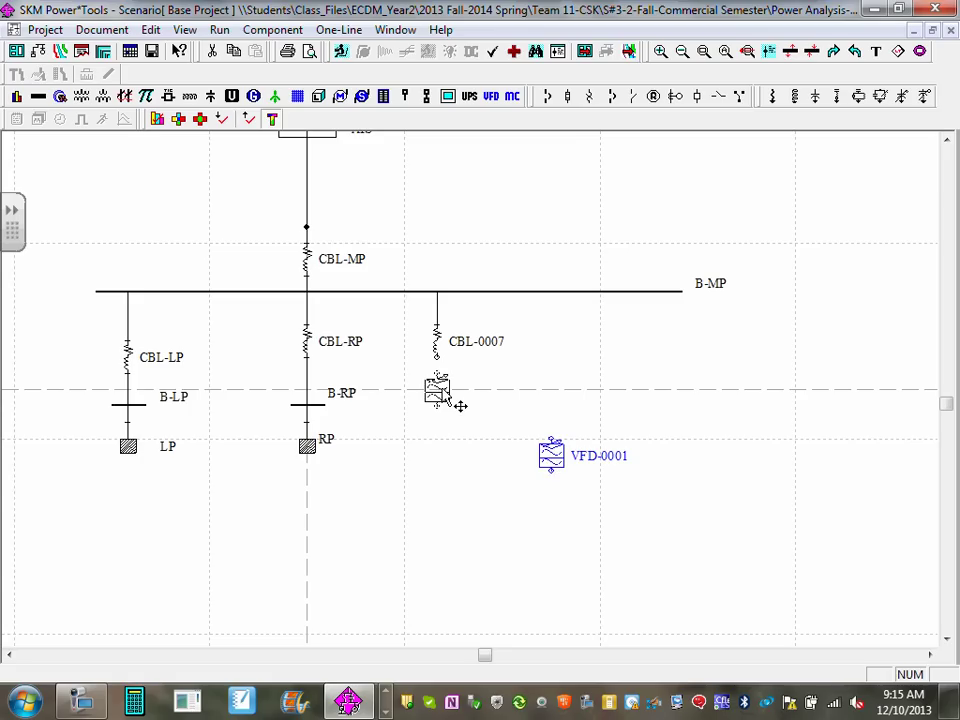
pyautogui.click(456, 394)
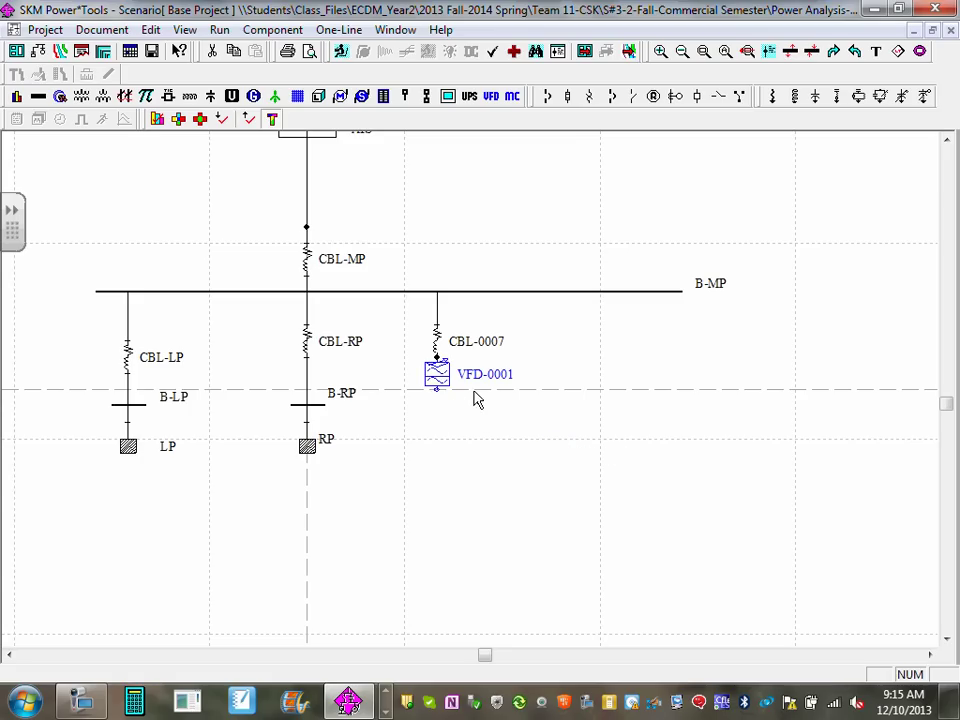
pyautogui.click(340, 96)
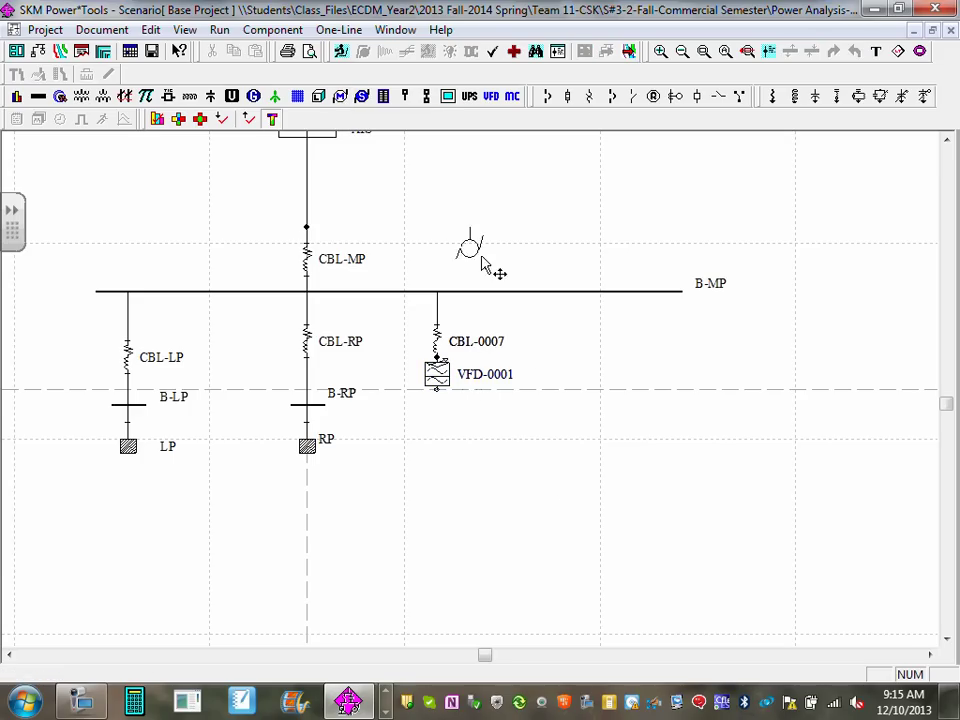
pyautogui.click(450, 541)
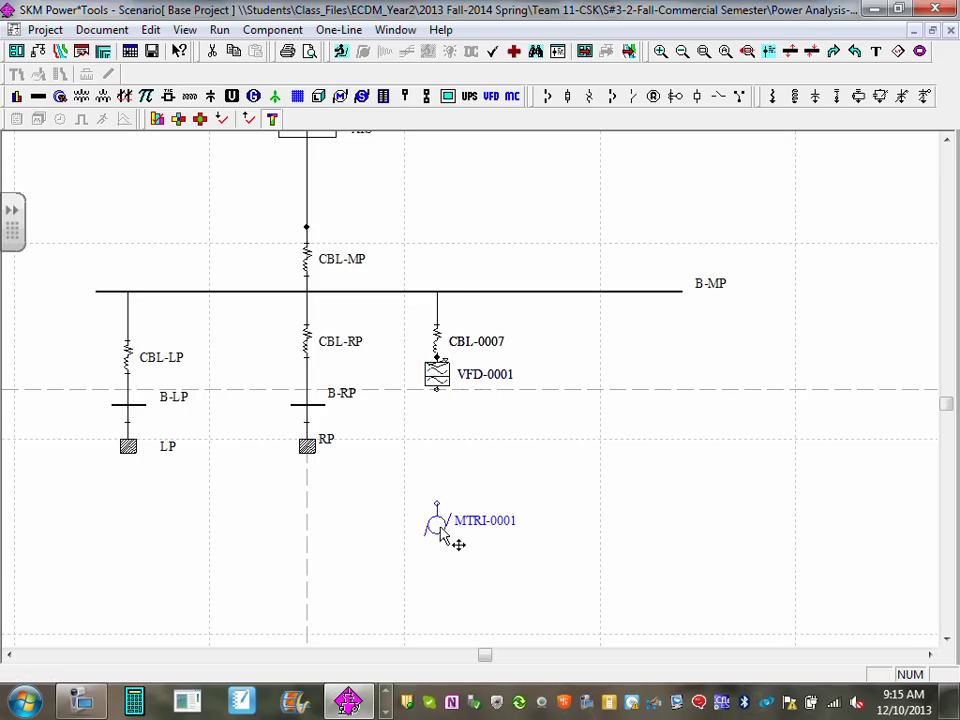
pyautogui.click(439, 417)
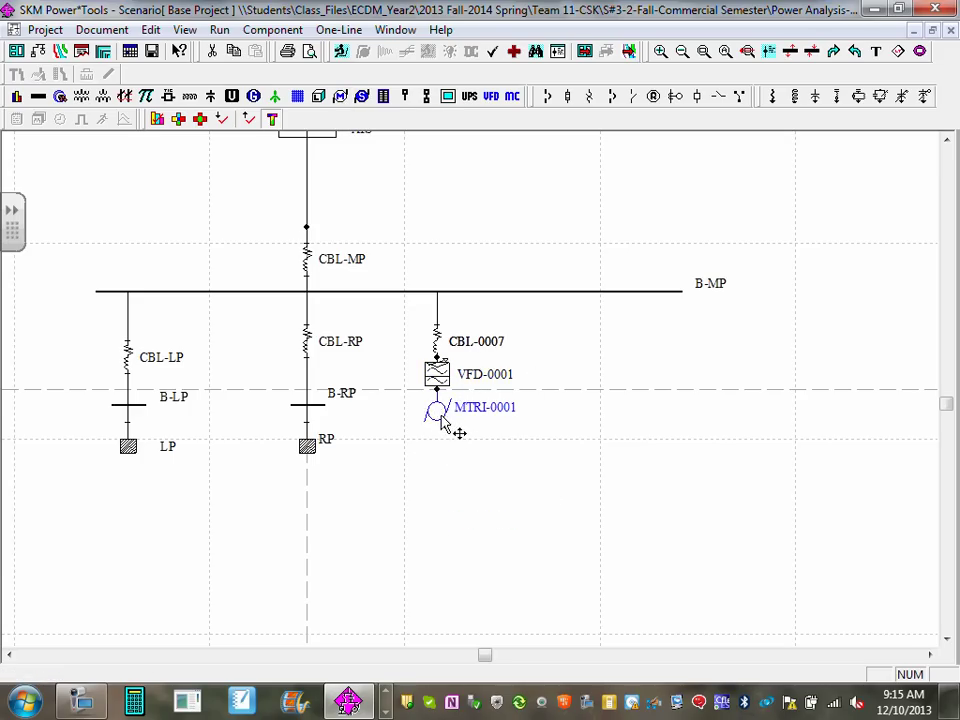
# Space out the new feeder by moving the motor, the variable frequency drive and the cable lower beneath bus B-MP
pyautogui.moveTo(440, 465); pyautogui.dragTo(441, 463)
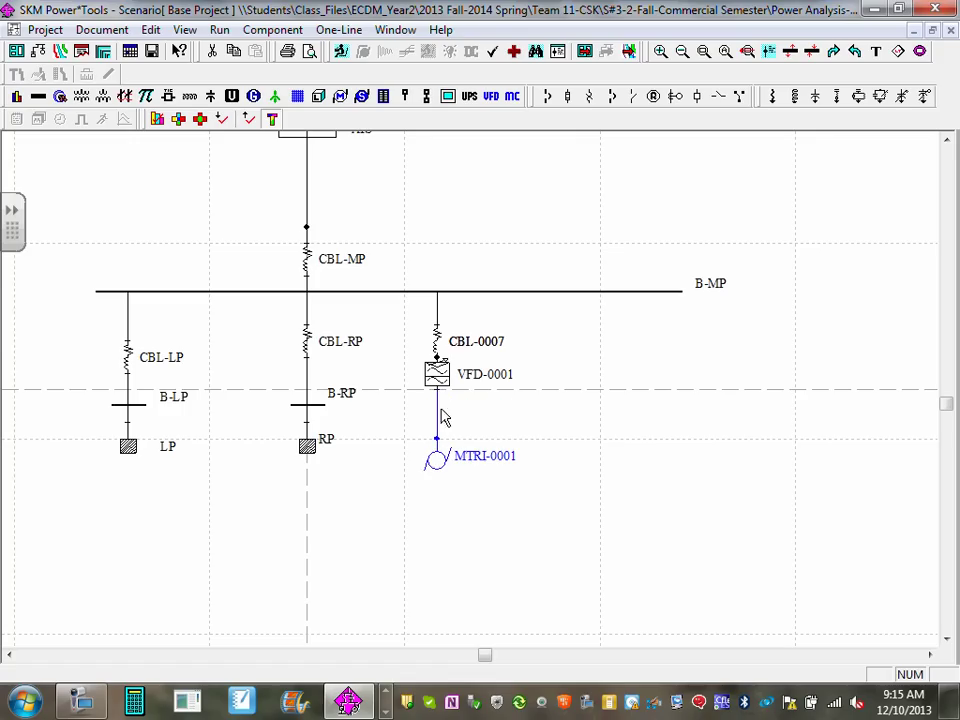
pyautogui.moveTo(452, 388); pyautogui.dragTo(454, 420)
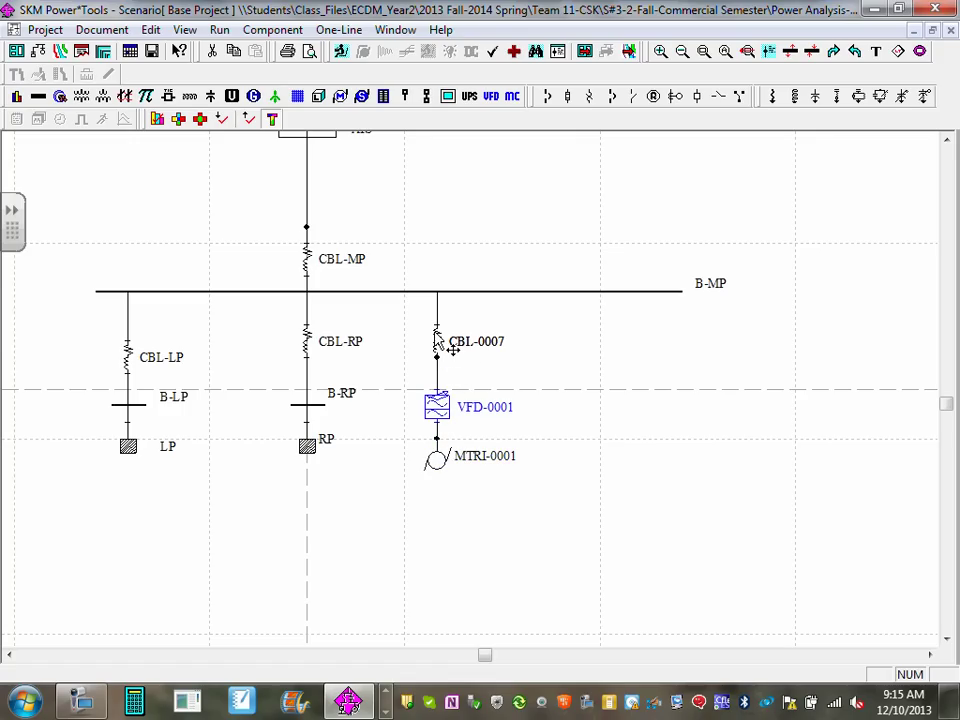
pyautogui.click(472, 374)
pyautogui.moveTo(436, 345); pyautogui.dragTo(437, 362)
pyautogui.click(527, 372)
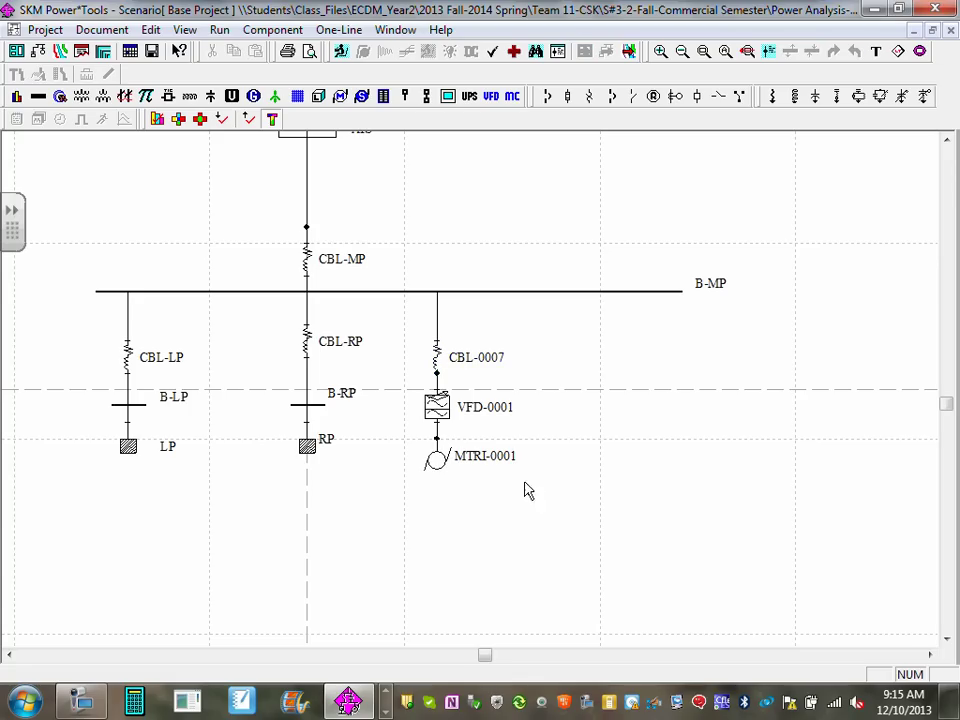
# Rename the induction motor as AHU
pyautogui.click(490, 462)
pyautogui.doubleClick(491, 458)
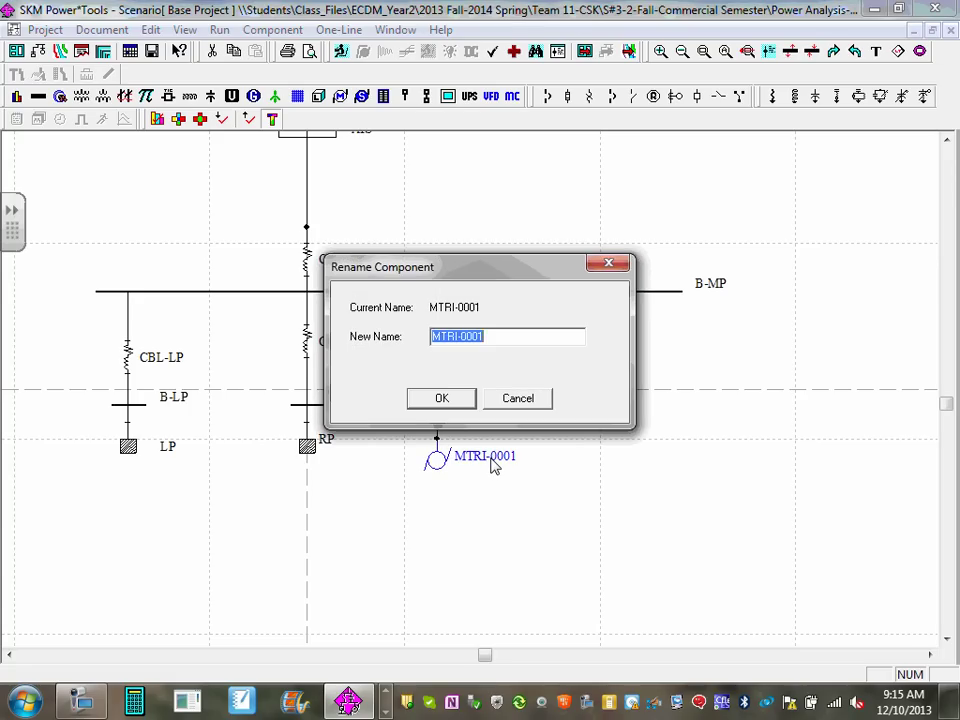
pyautogui.write('AHU')
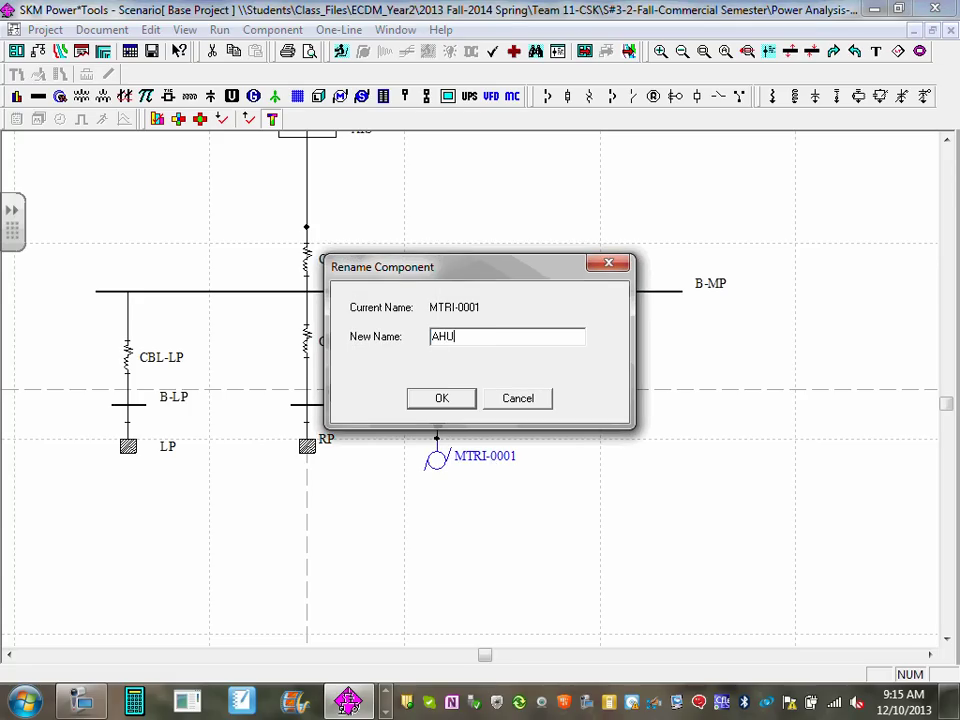
pyautogui.click(447, 400)
# Rename the variable frequency drive above AHU as VFD-AHU and its feeder cable as CBL-AHU
pyautogui.doubleClick(491, 417)
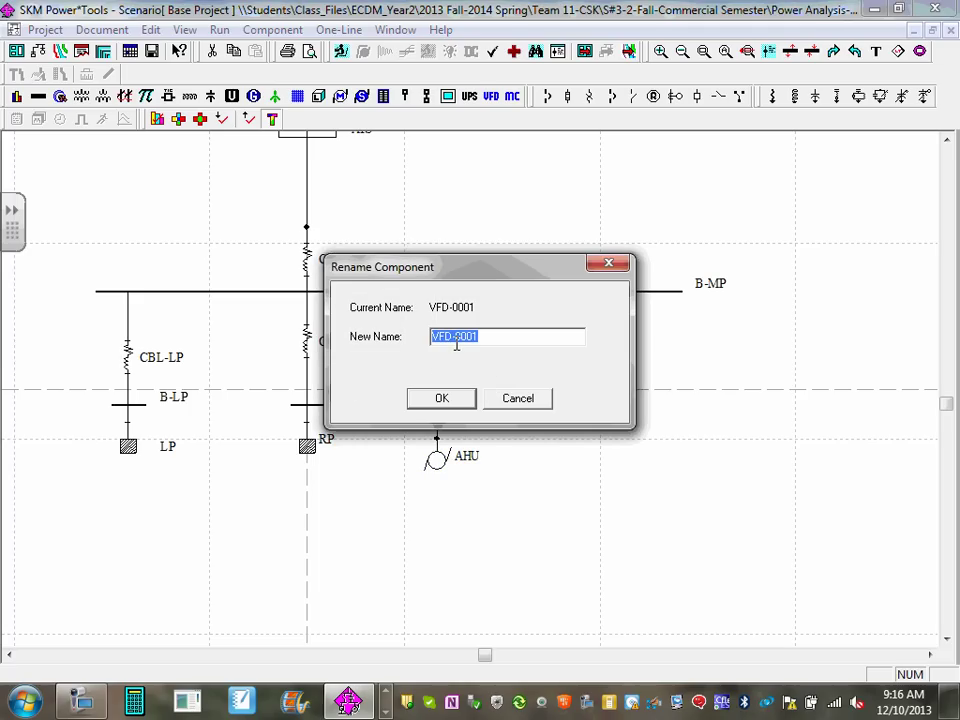
pyautogui.moveTo(455, 337); pyautogui.dragTo(514, 342)
pyautogui.write('AHU')
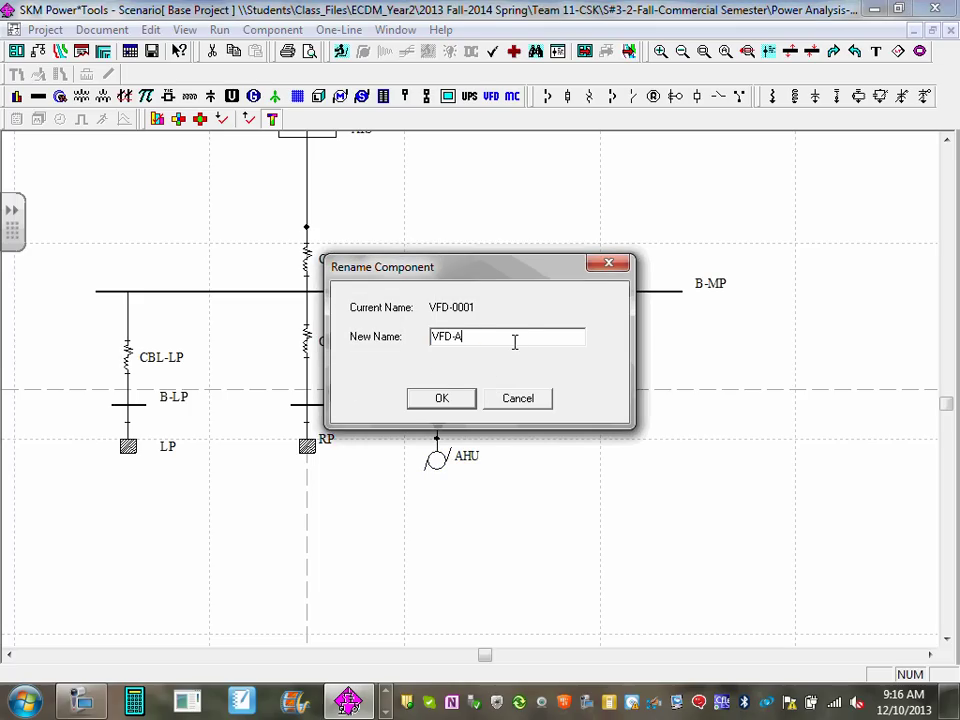
pyautogui.click(443, 397)
pyautogui.doubleClick(492, 360)
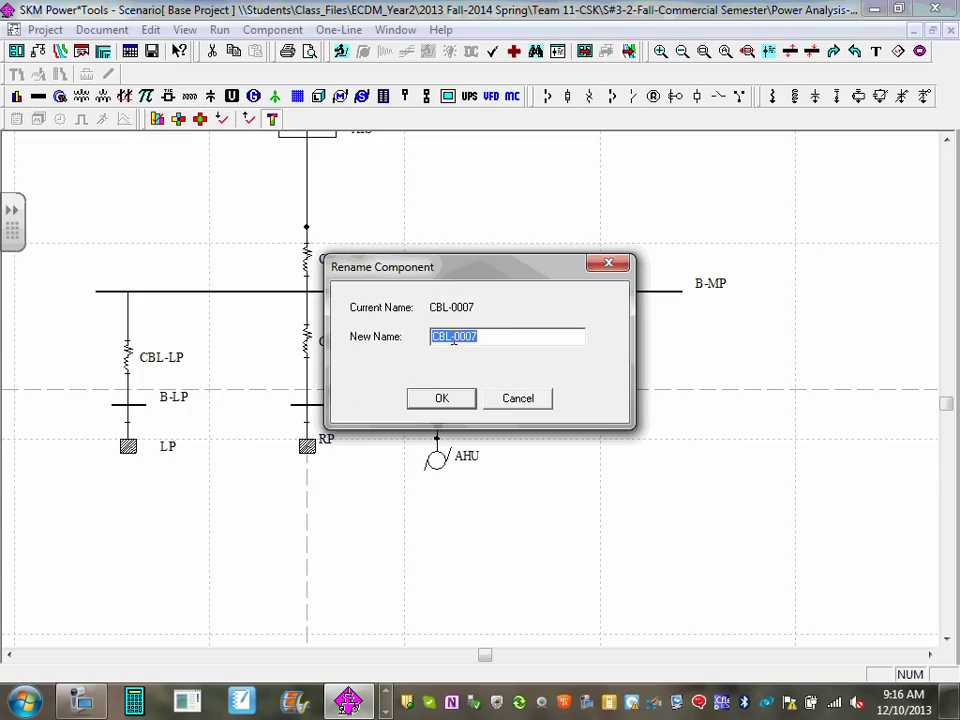
pyautogui.moveTo(454, 337); pyautogui.dragTo(509, 337)
pyautogui.write('AHU')
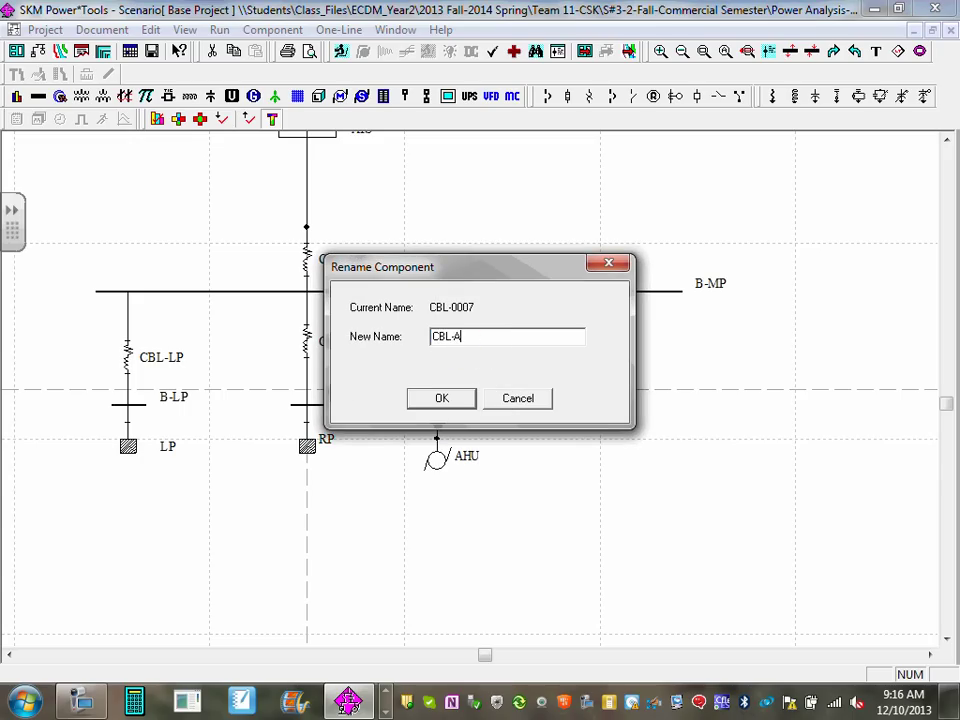
pyautogui.click(428, 401)
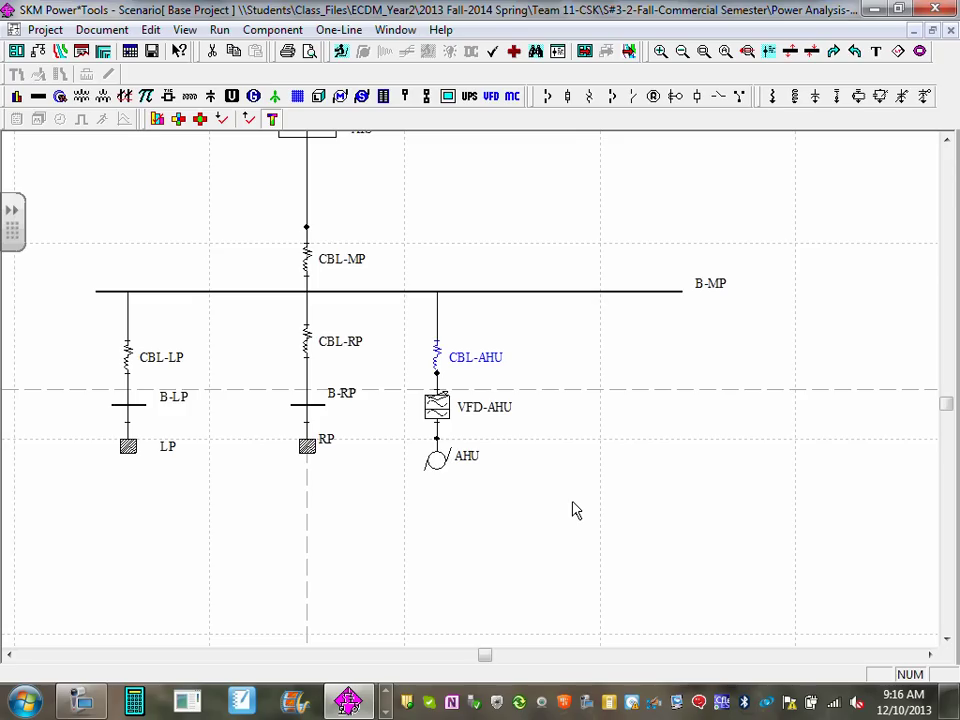
# Set the AHU induction motor's rated size to 15 hp and return to the one-line
pyautogui.doubleClick(455, 477)
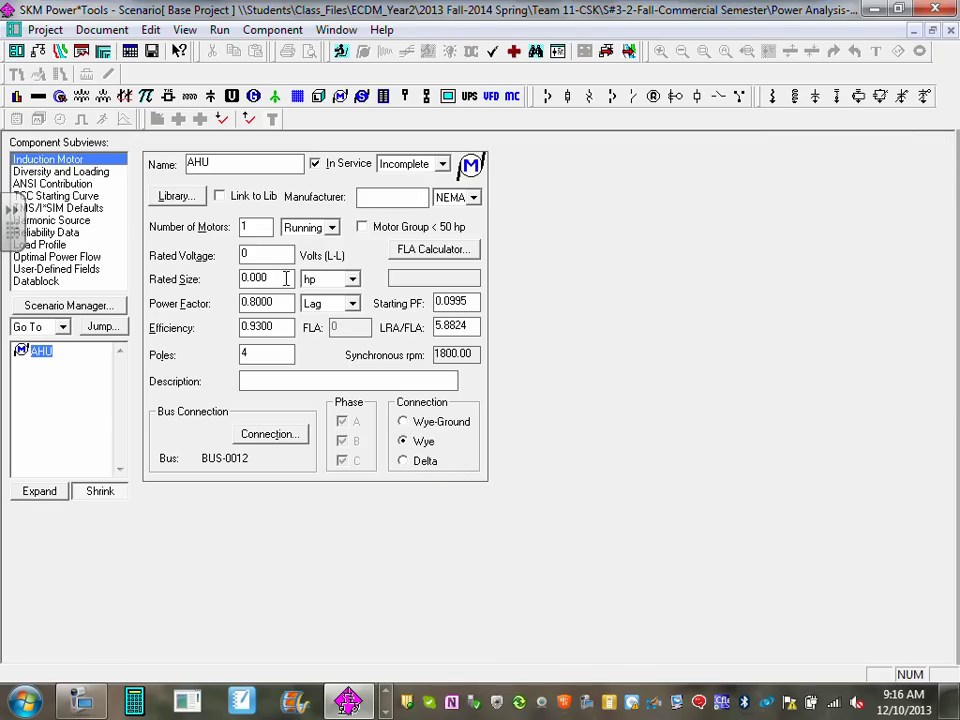
pyautogui.doubleClick(286, 279)
pyautogui.write('15')
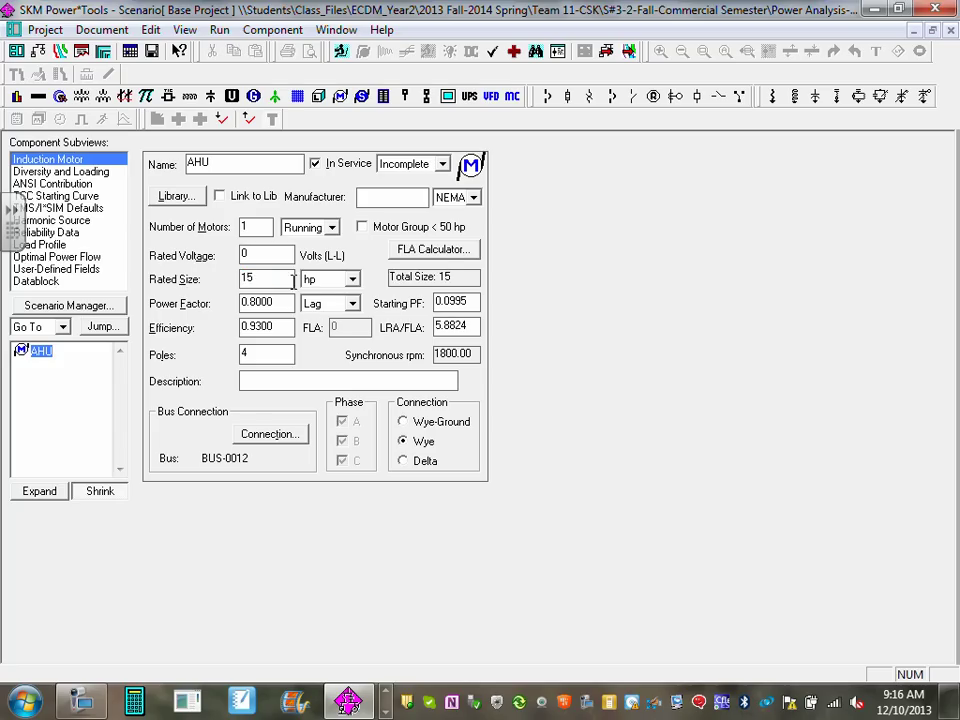
pyautogui.click(951, 31)
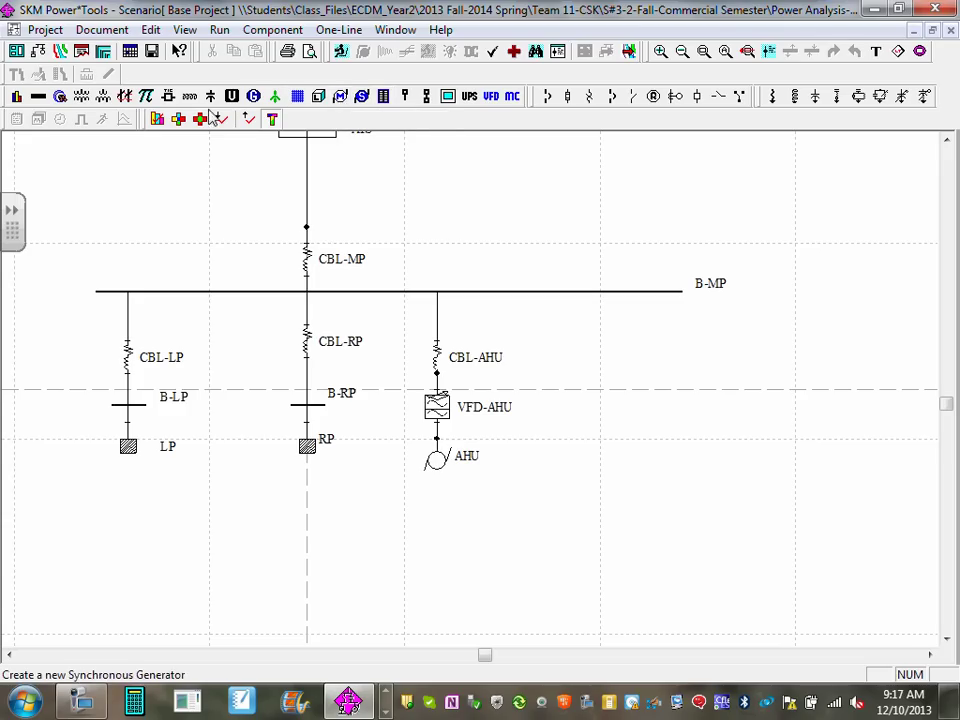
# Attach a new cable below bus B-MP, right of the AHU feeder, and connect an induction motor beneath it
pyautogui.click(40, 96)
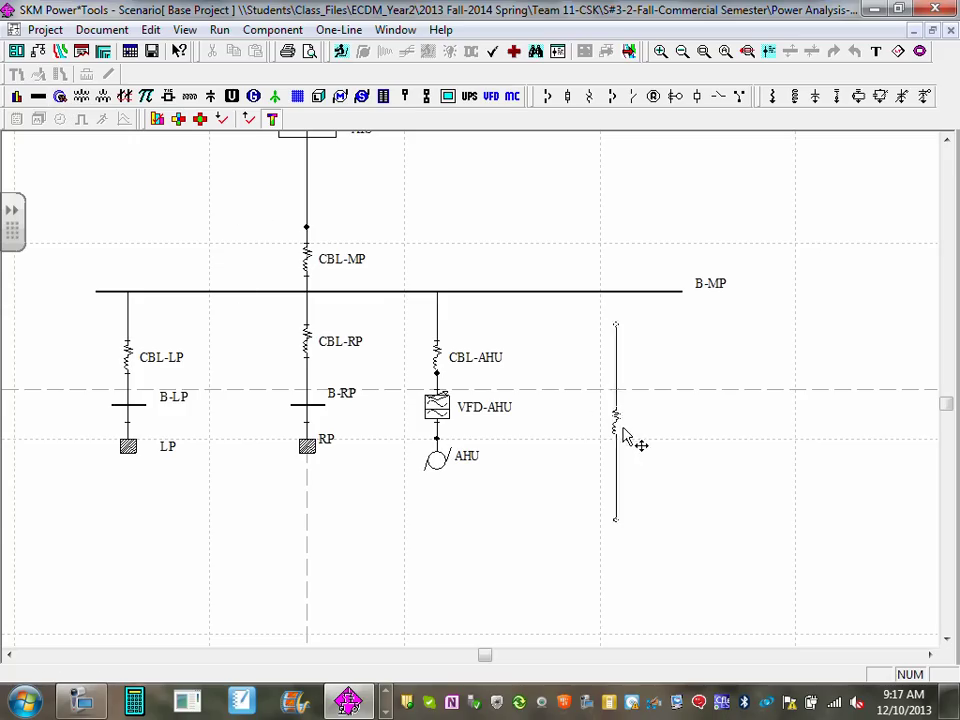
pyautogui.click(567, 384)
pyautogui.moveTo(567, 390); pyautogui.dragTo(579, 347)
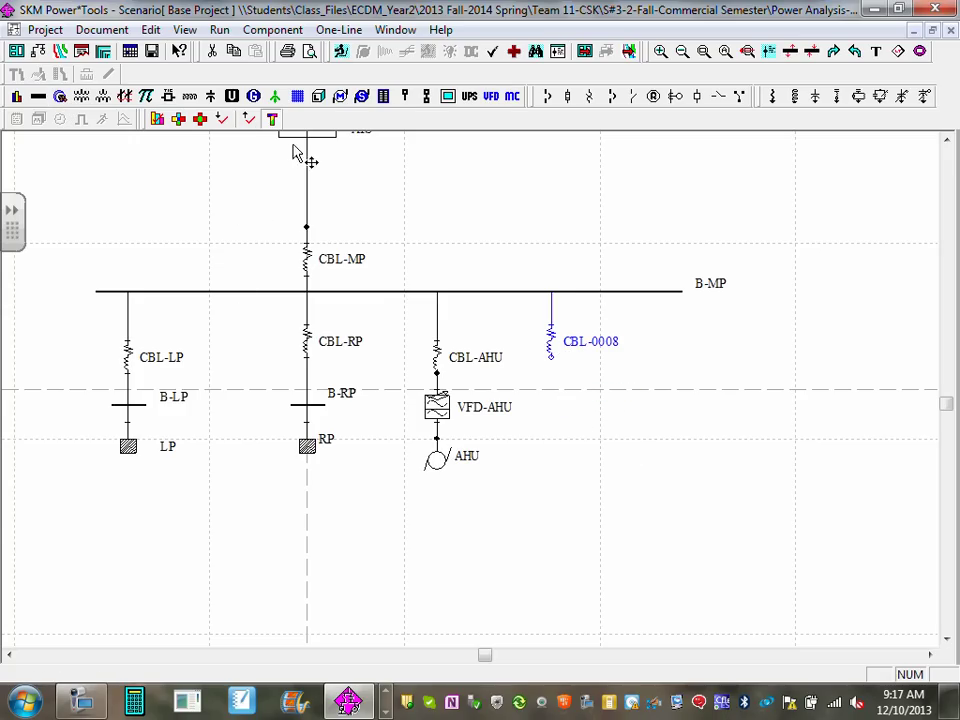
pyautogui.click(341, 96)
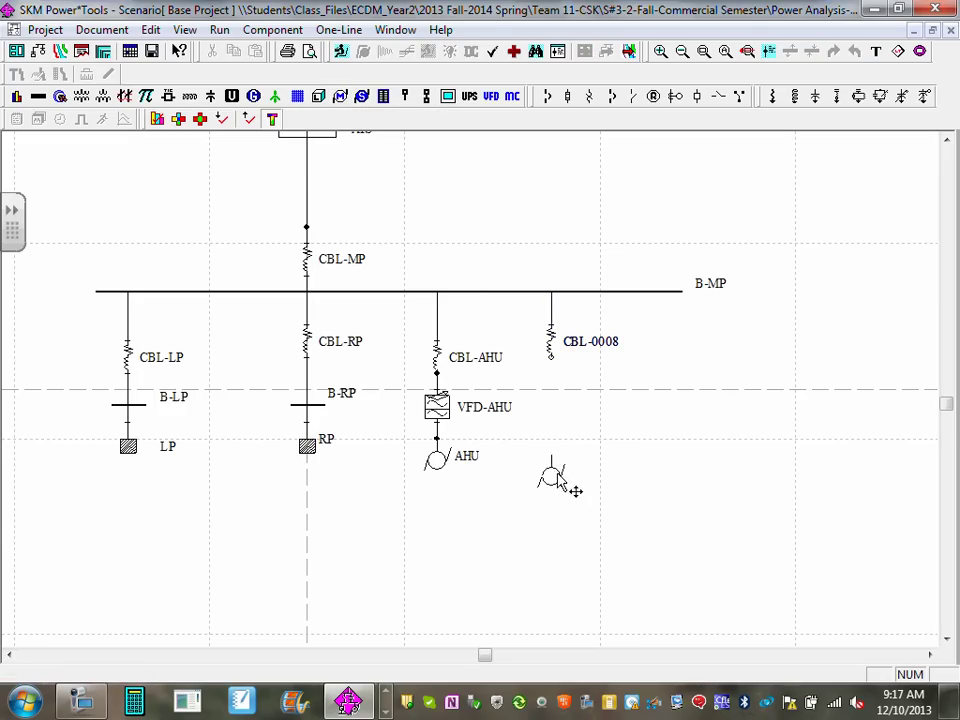
pyautogui.click(551, 458)
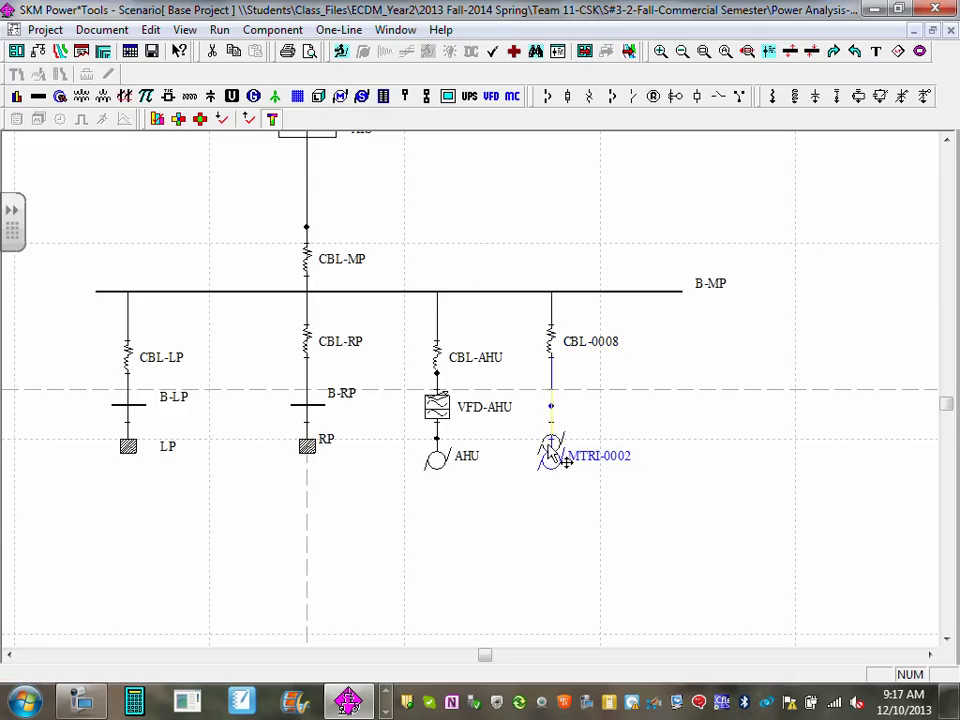
# Rename the new induction motor as CU-1
pyautogui.doubleClick(596, 452)
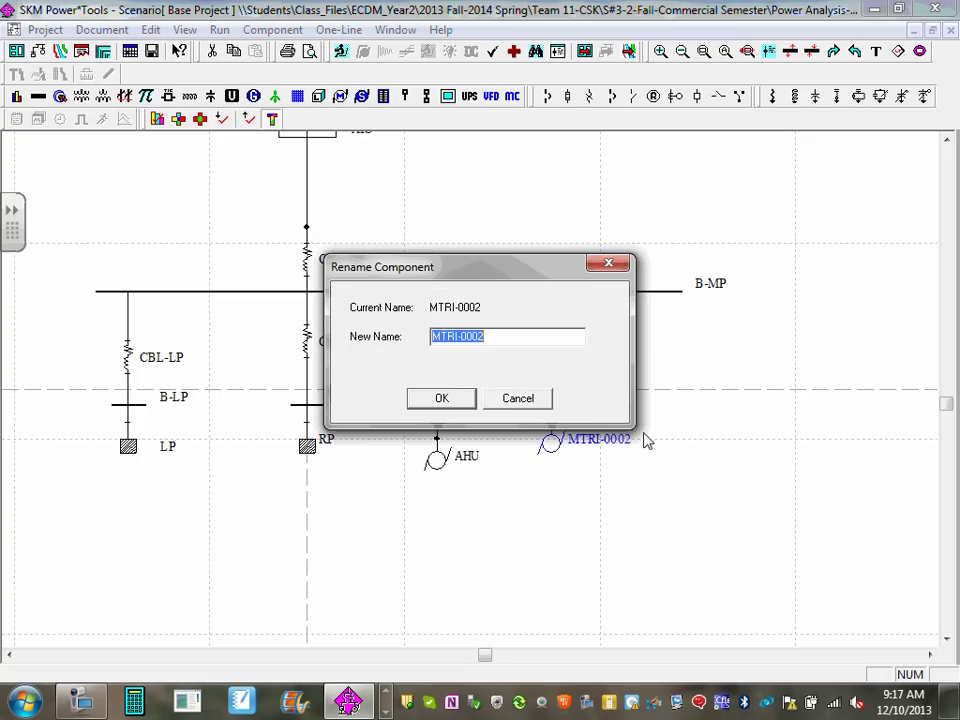
pyautogui.write('CU')
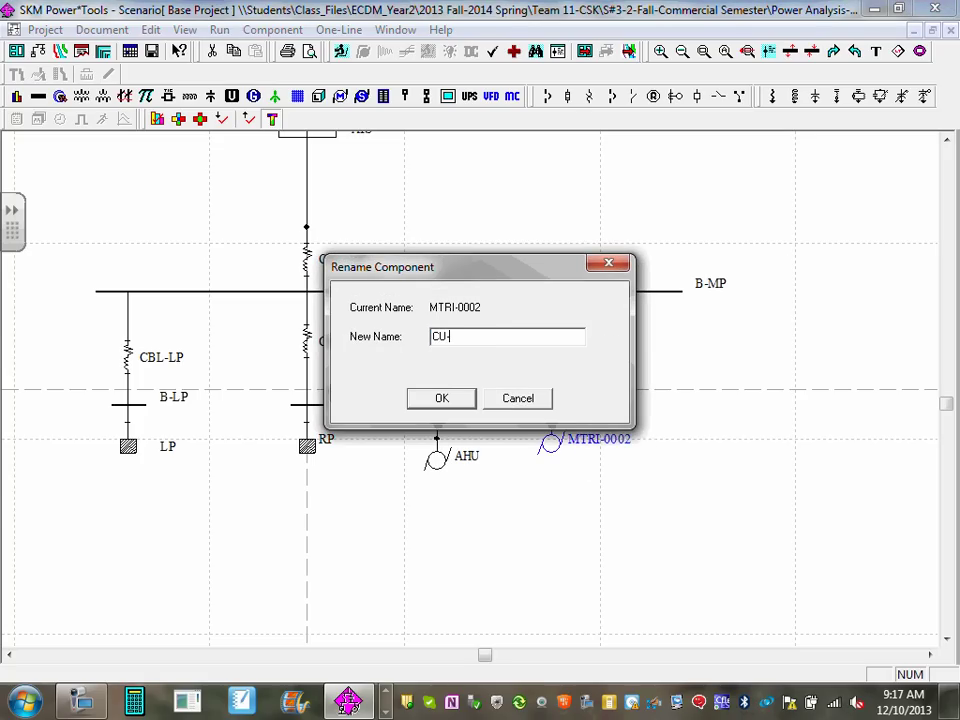
pyautogui.write('-1')
pyautogui.click(441, 398)
# Rename the cable feeding CU-1 as CBL-CU-1 and lower the cable and motor together, level with the AHU feeder
pyautogui.doubleClick(615, 342)
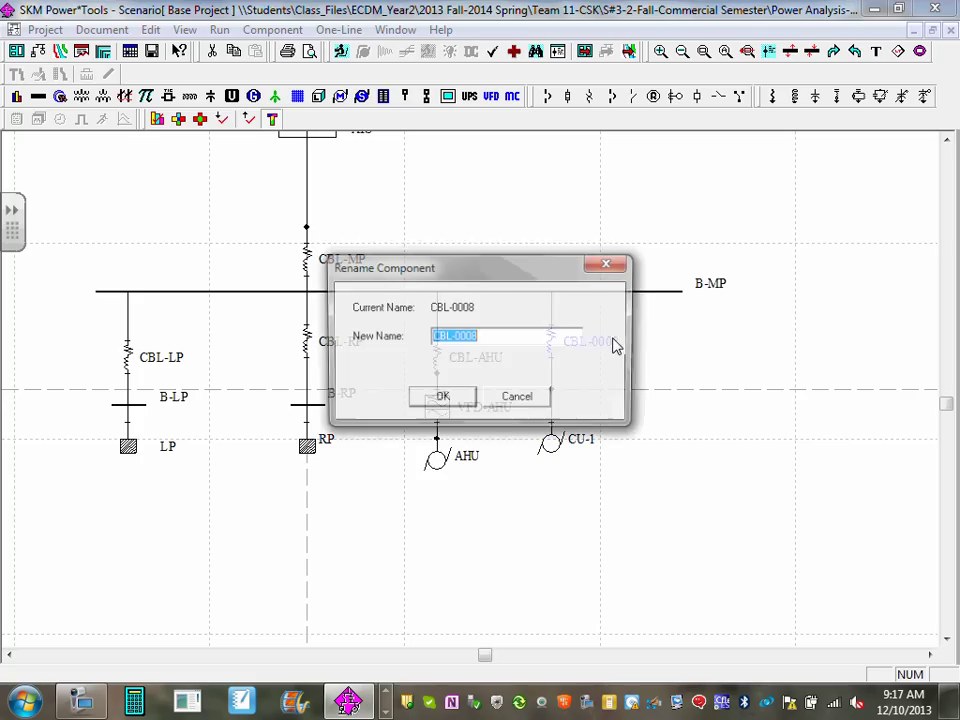
pyautogui.moveTo(452, 336); pyautogui.dragTo(524, 343)
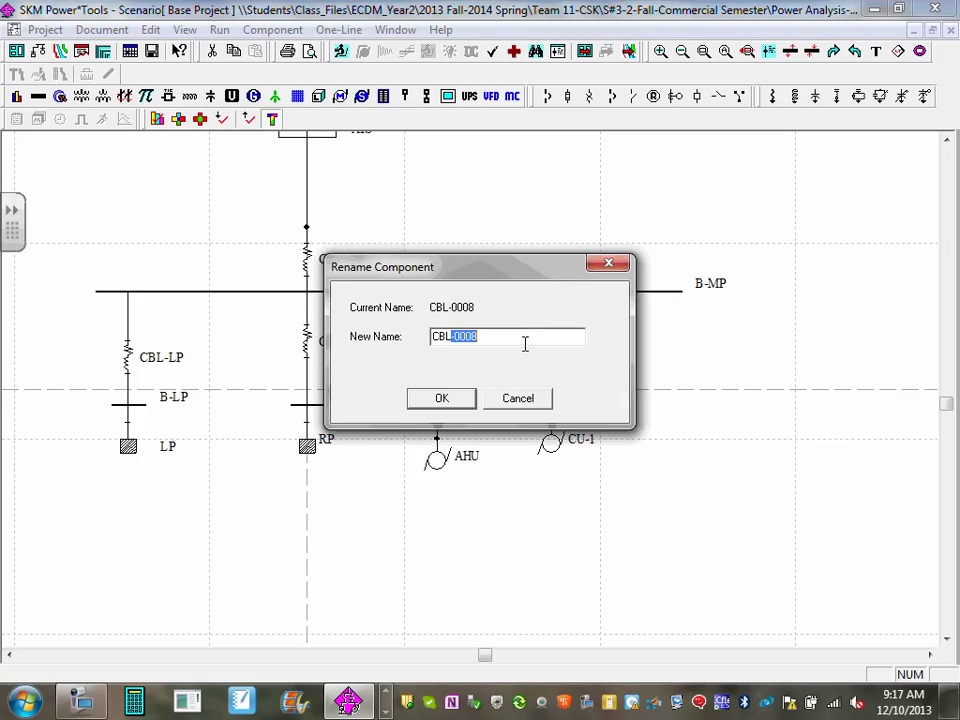
pyautogui.write('-CU-1')
pyautogui.click(443, 398)
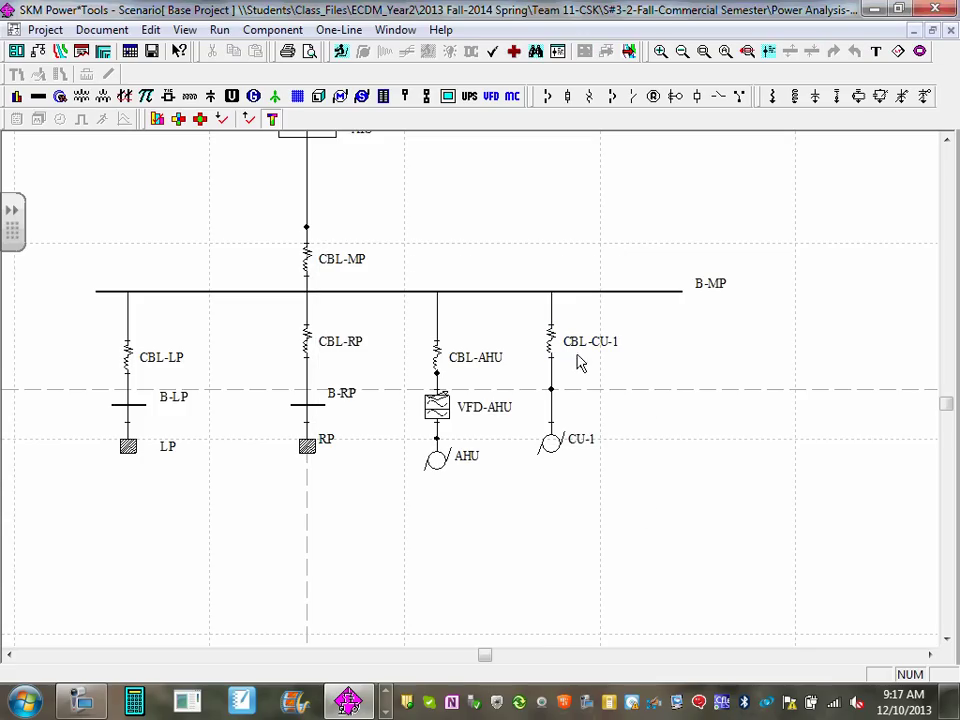
pyautogui.moveTo(517, 306); pyautogui.dragTo(594, 486)
pyautogui.click(596, 486)
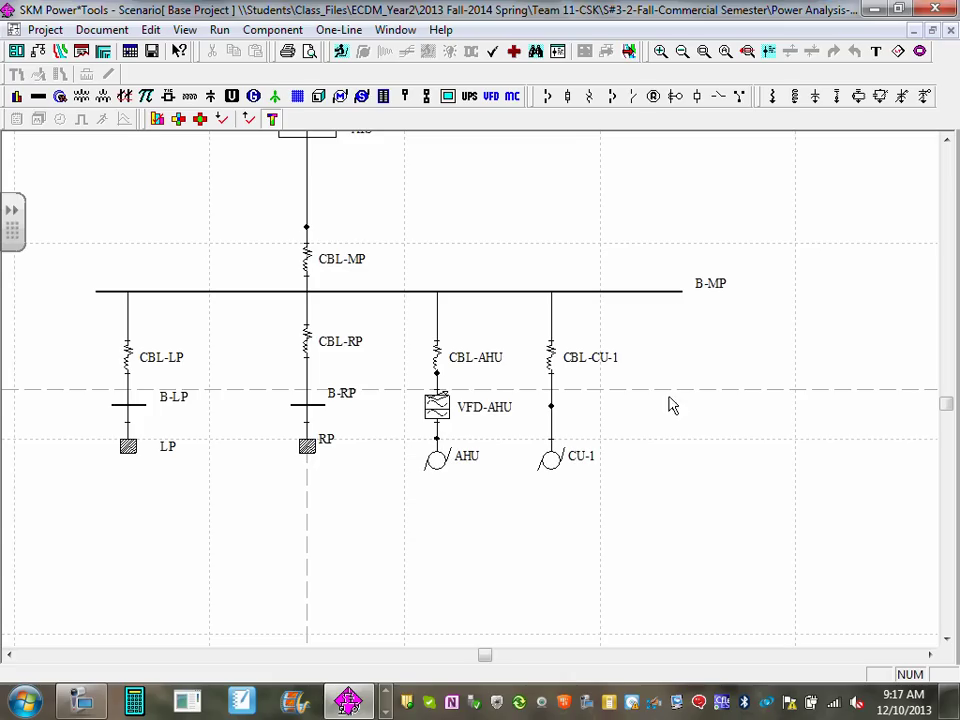
# Extend bus B-MP to the right past the CU-1 branch and set motor CU-1's rated size to 29.4 kVA
pyautogui.moveTo(692, 293); pyautogui.dragTo(747, 291)
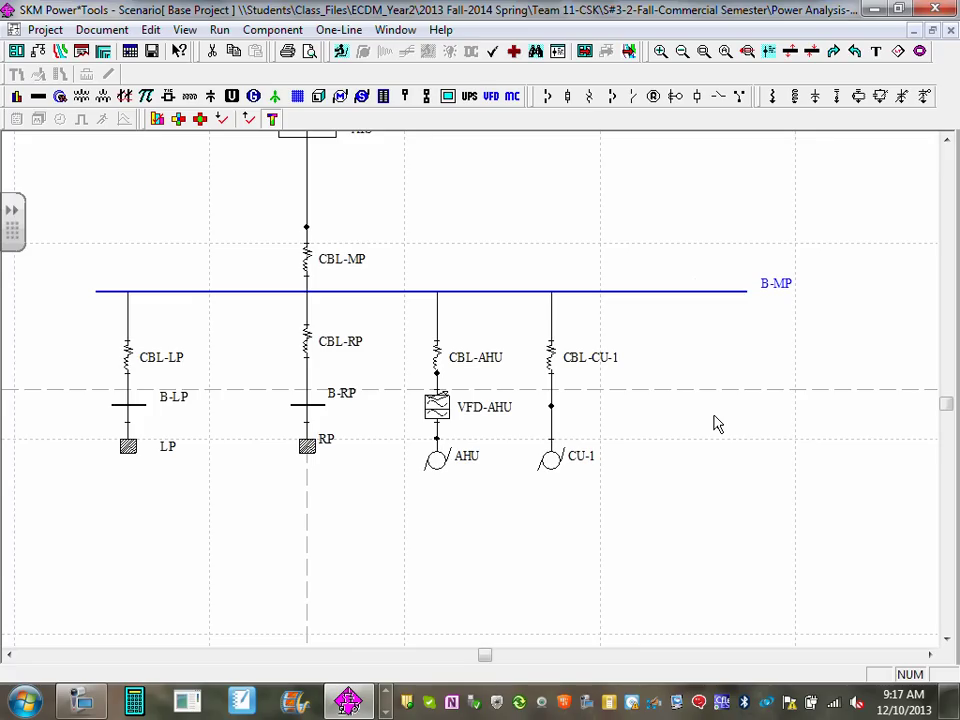
pyautogui.doubleClick(553, 463)
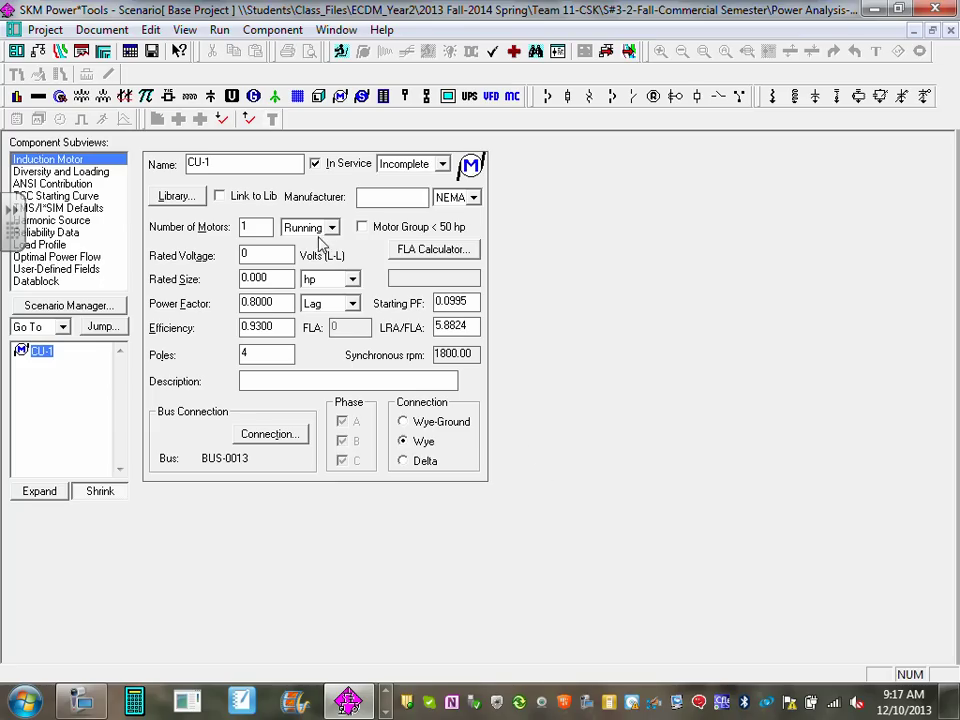
pyautogui.click(352, 280)
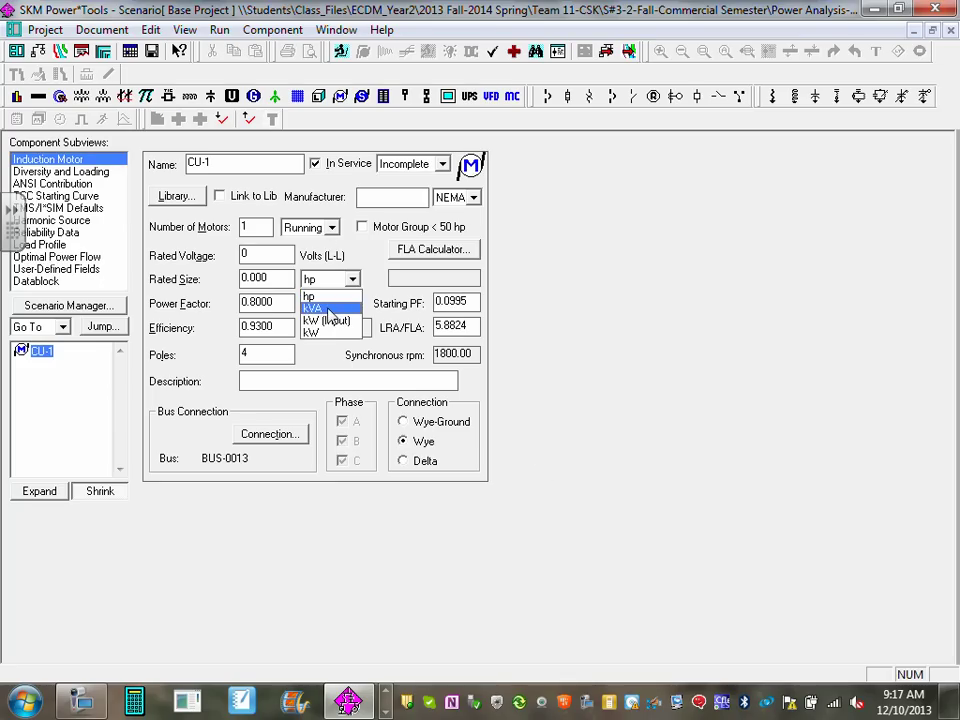
pyautogui.click(327, 309)
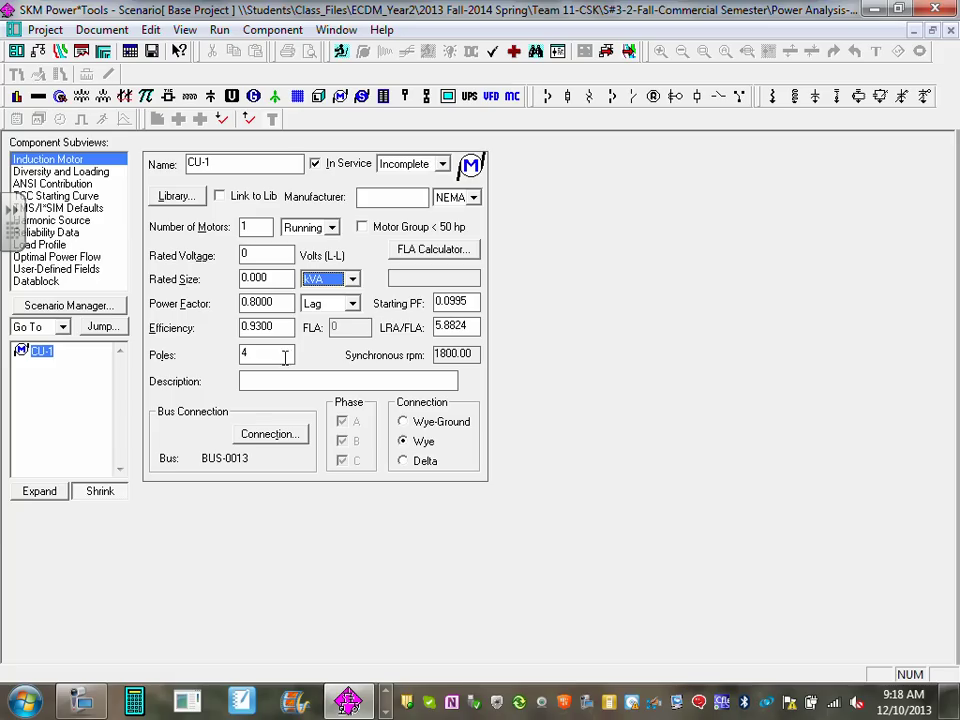
pyautogui.click(268, 279)
pyautogui.doubleClick(250, 280)
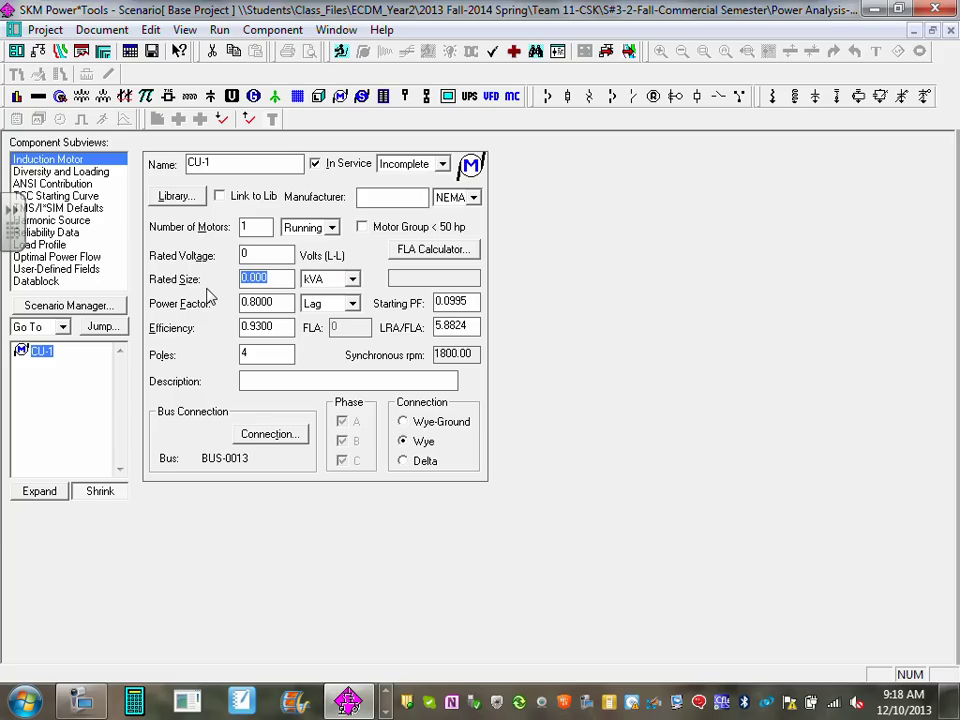
pyautogui.write('29.4')
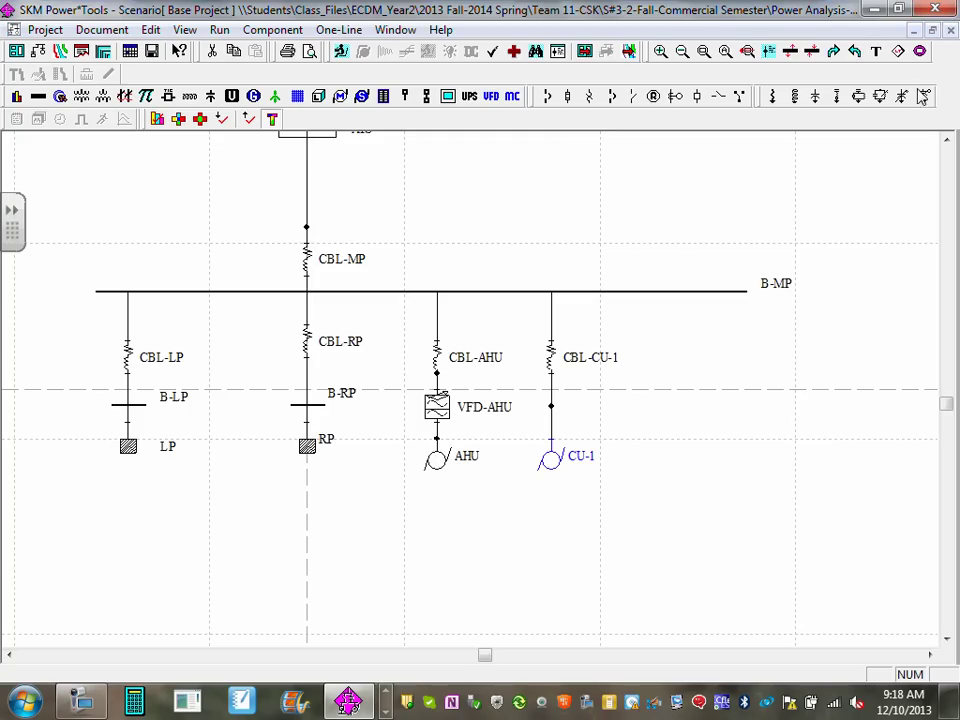
pyautogui.hotkey('ctrl', 'Tab')
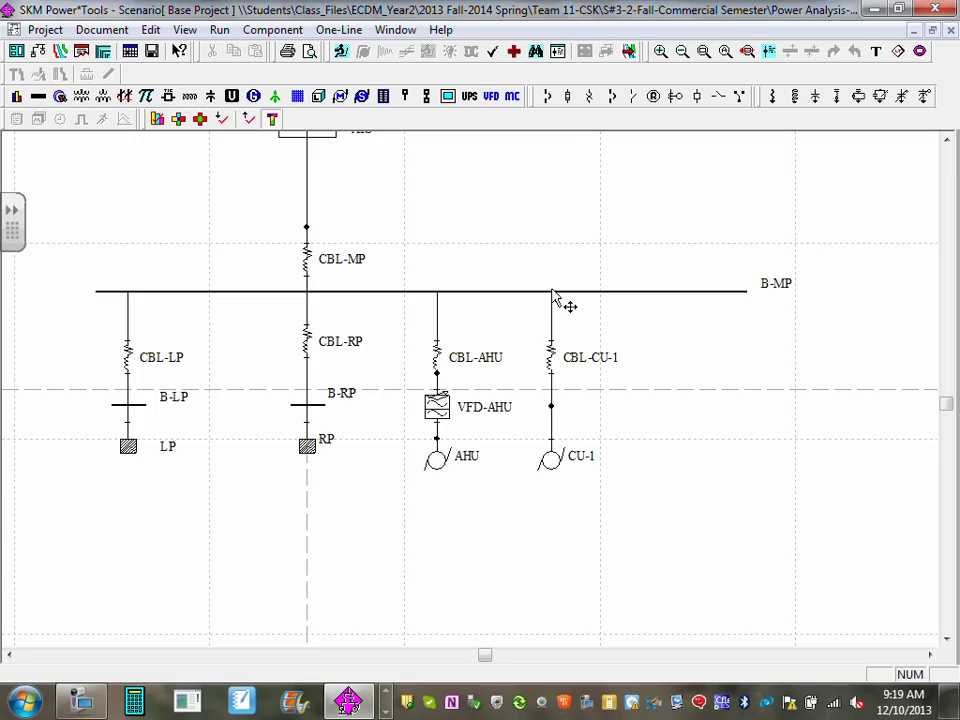
# Clone the CU-1 motor with its feeder cable and connect the copy to bus B-MP beside CU-1
pyautogui.hotkey('ctrl', 'z')
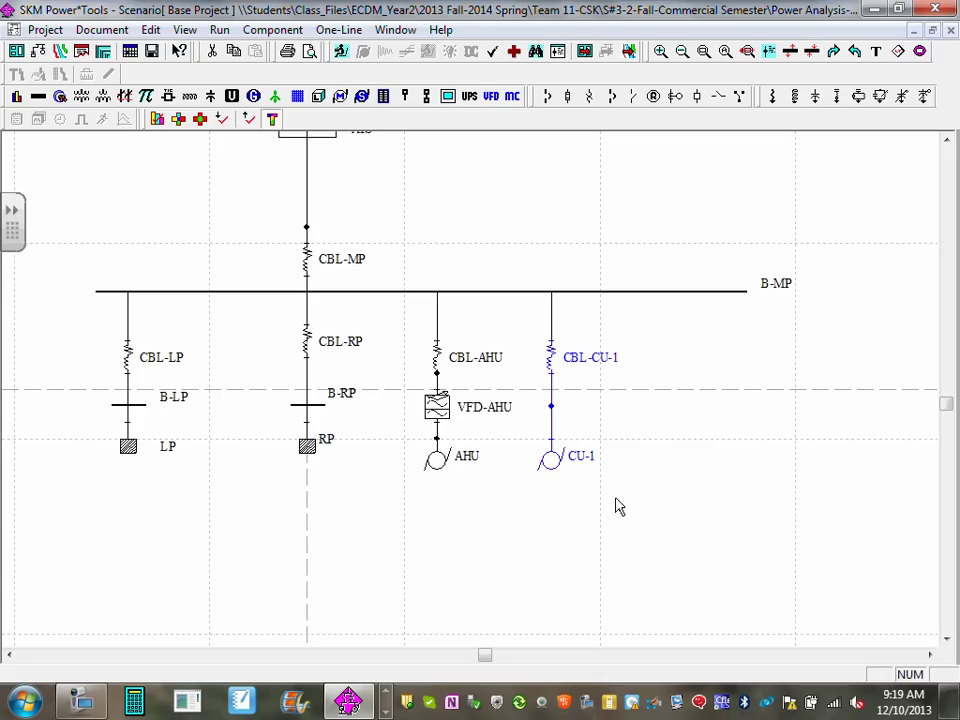
pyautogui.rightClick(552, 371)
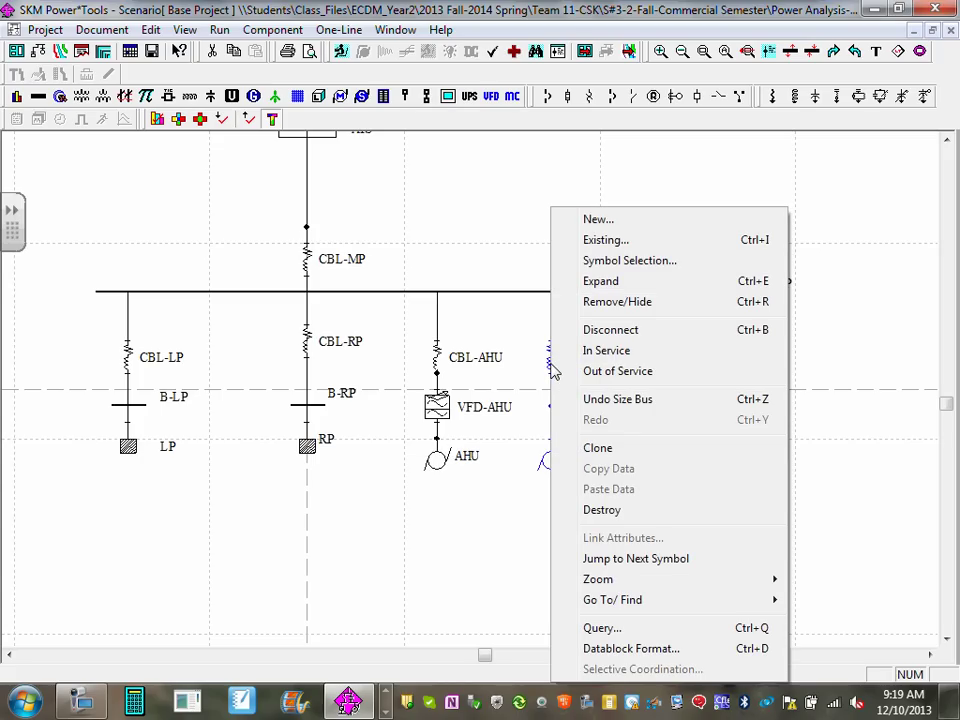
pyautogui.click(631, 450)
pyautogui.click(633, 456)
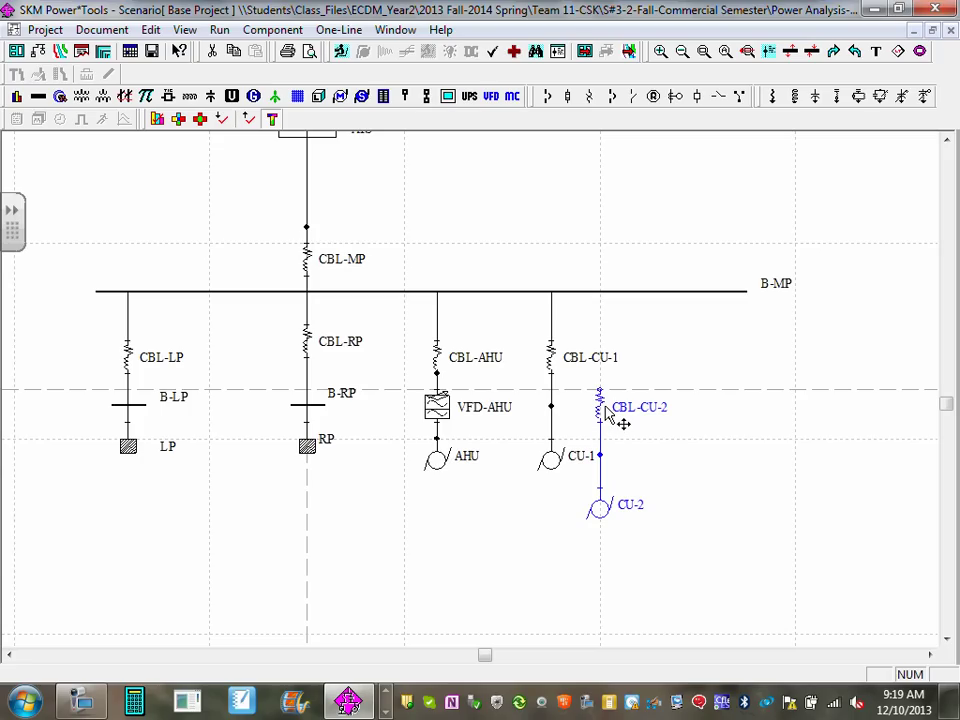
pyautogui.moveTo(605, 410); pyautogui.dragTo(643, 374)
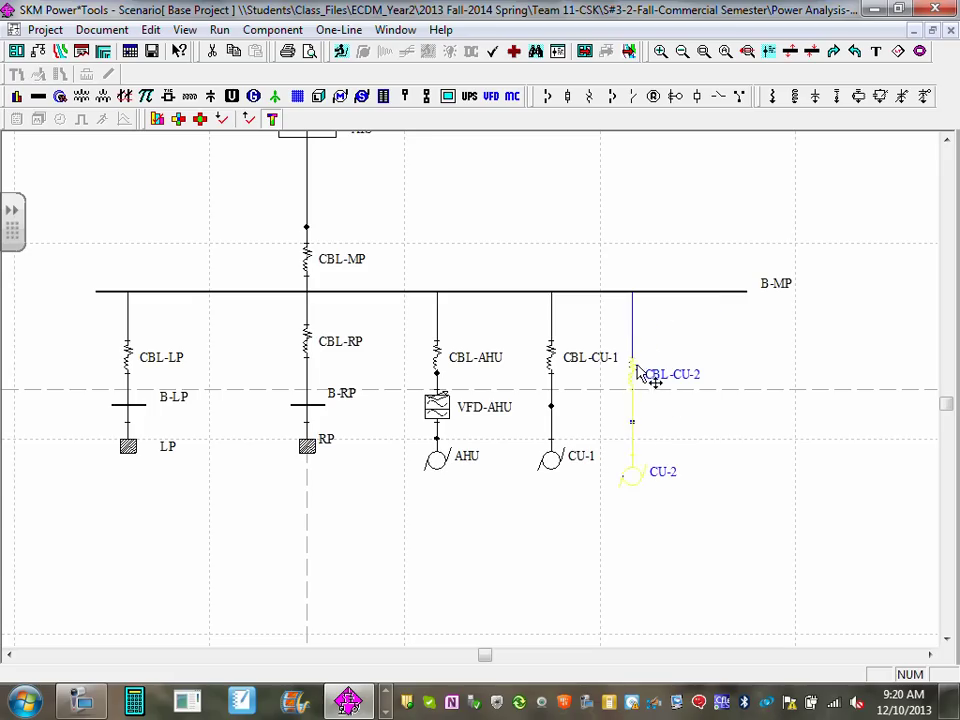
pyautogui.click(741, 413)
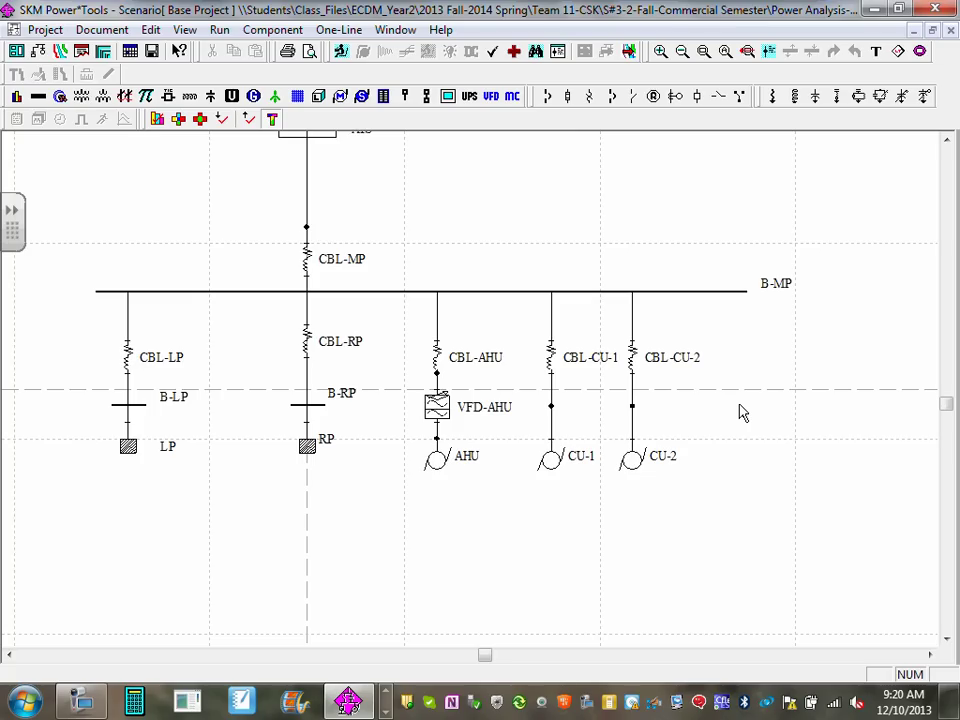
# Switch to the Word project document to check its Power System Analysis requirements, and return to the one-line diagram
pyautogui.click(388, 703)
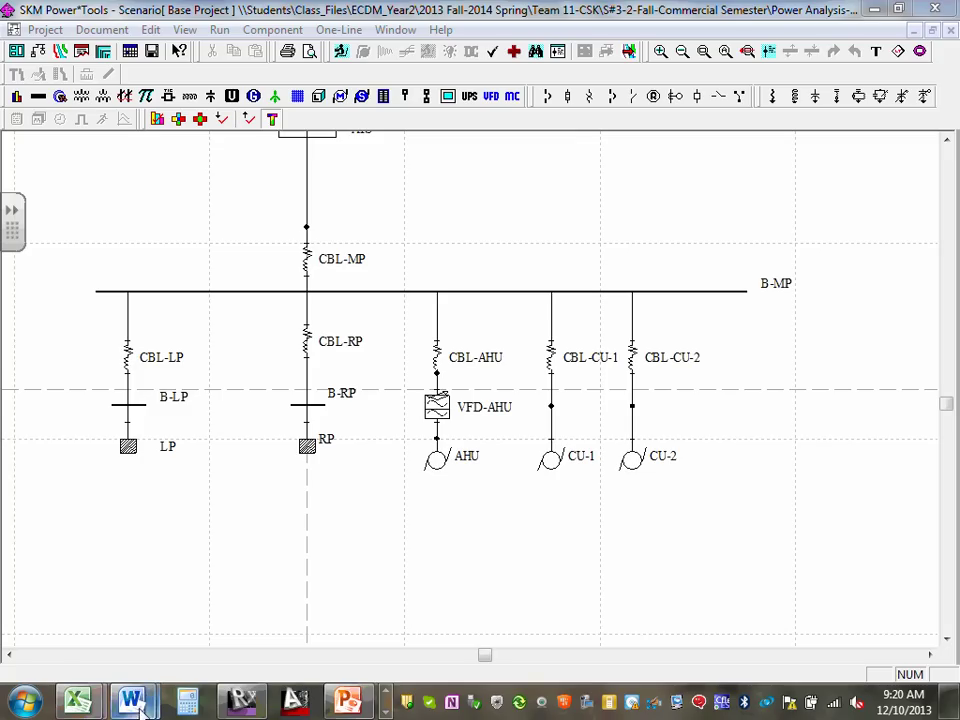
pyautogui.moveTo(137, 706)
pyautogui.click(128, 589)
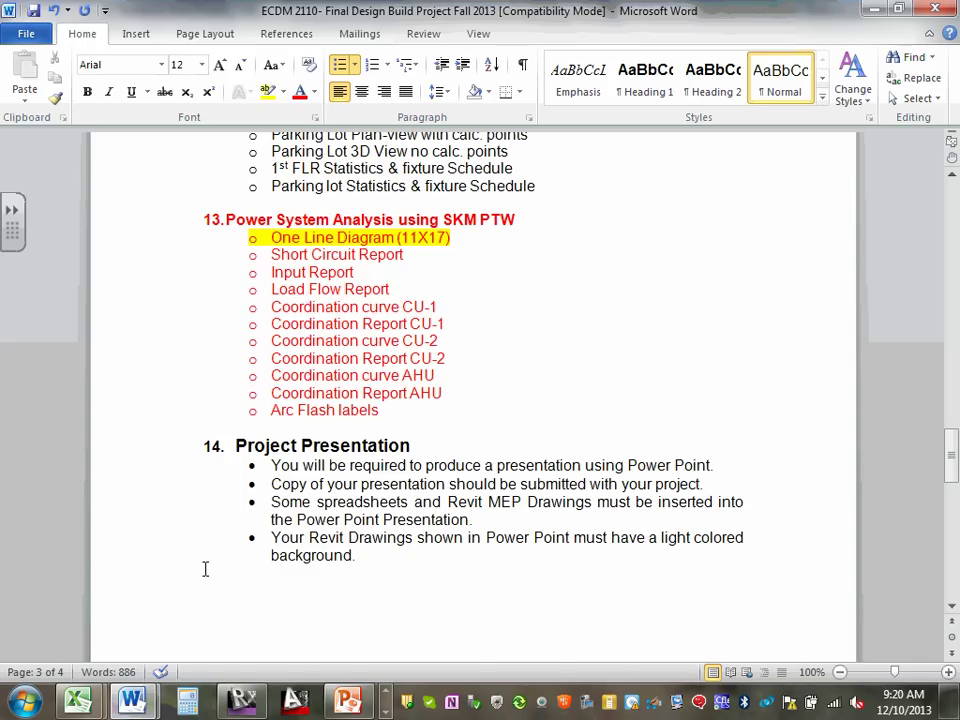
pyautogui.click(871, 12)
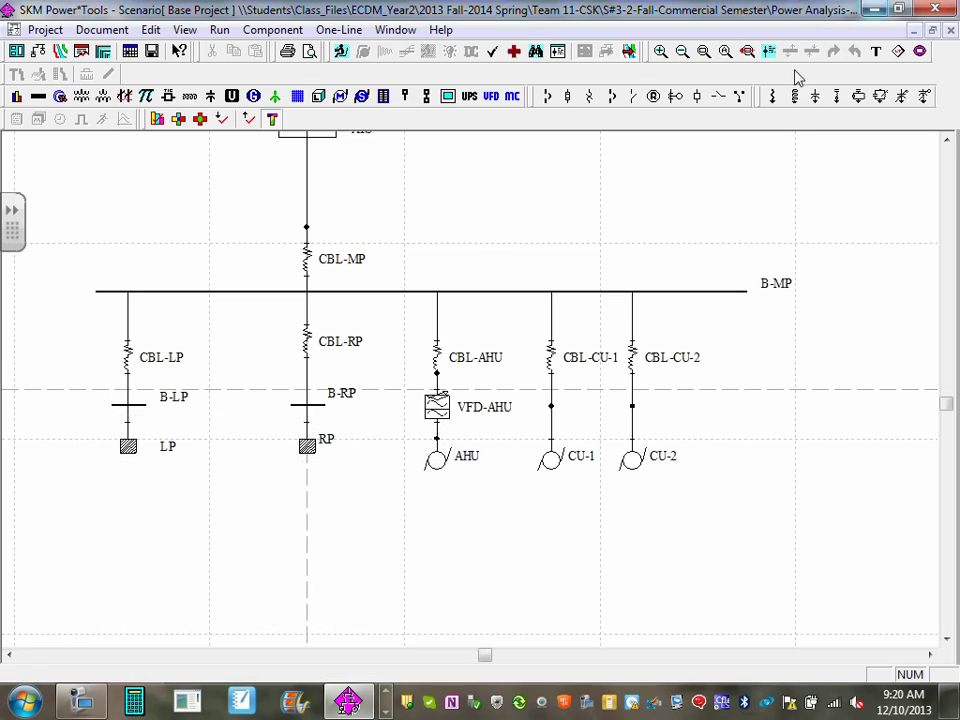
# Set motor CU-2's rated size to 16.1 kVA and close its component editor
pyautogui.doubleClick(632, 462)
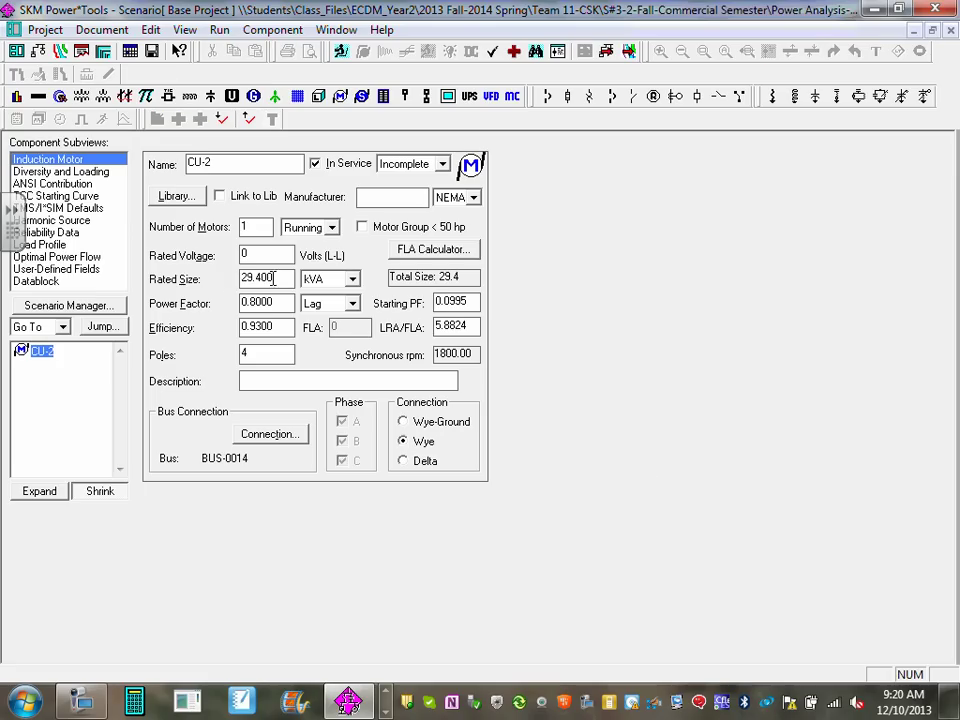
pyautogui.click(283, 279)
pyautogui.moveTo(283, 279); pyautogui.dragTo(212, 283)
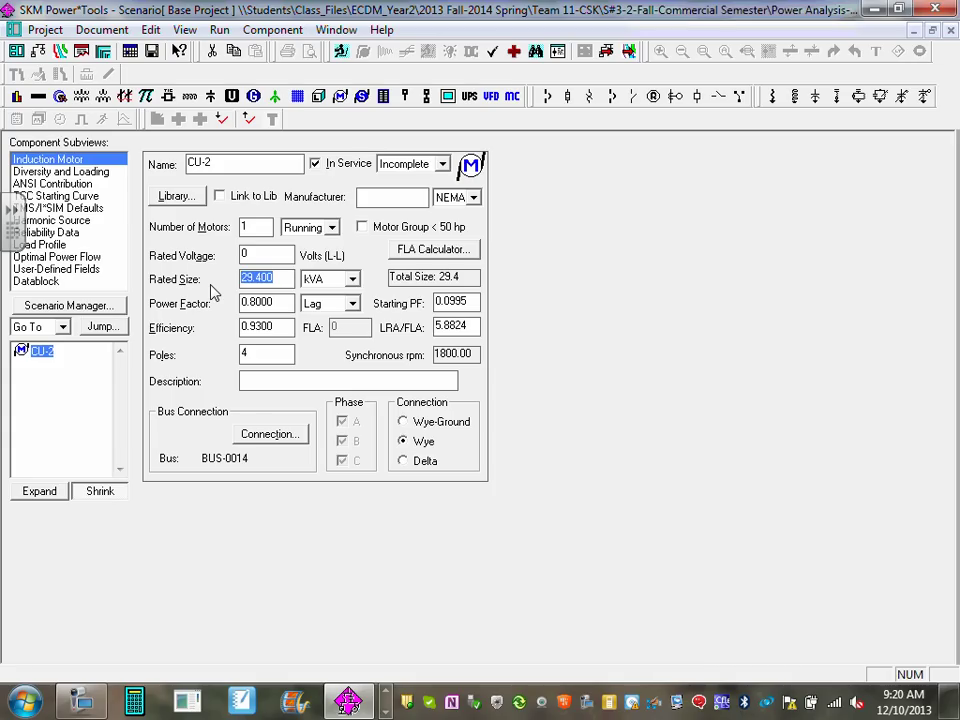
pyautogui.write('16.1')
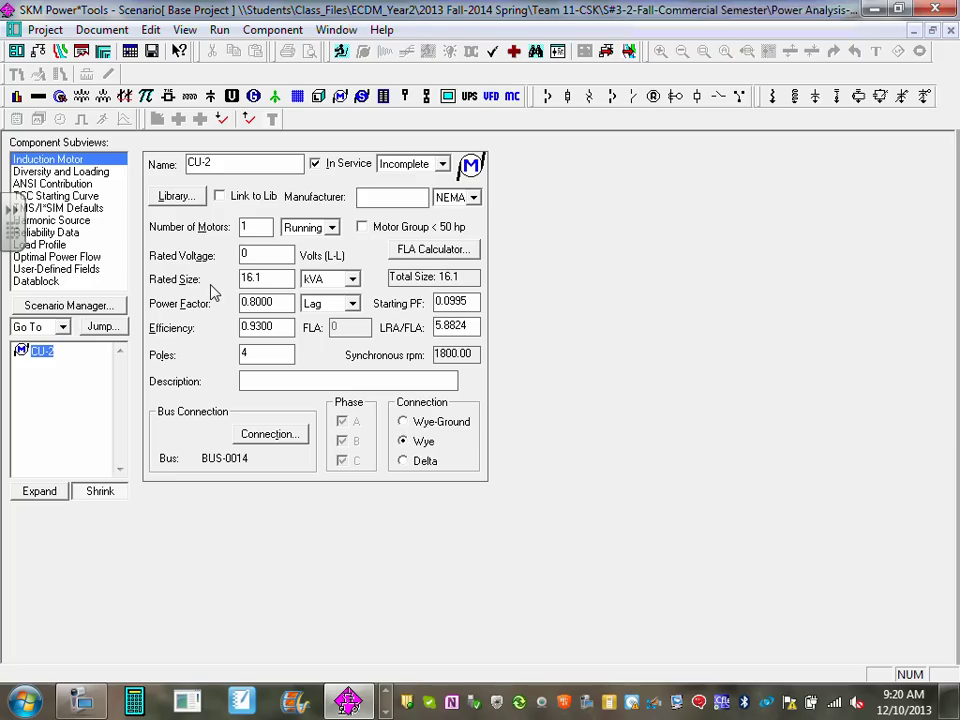
pyautogui.click(951, 31)
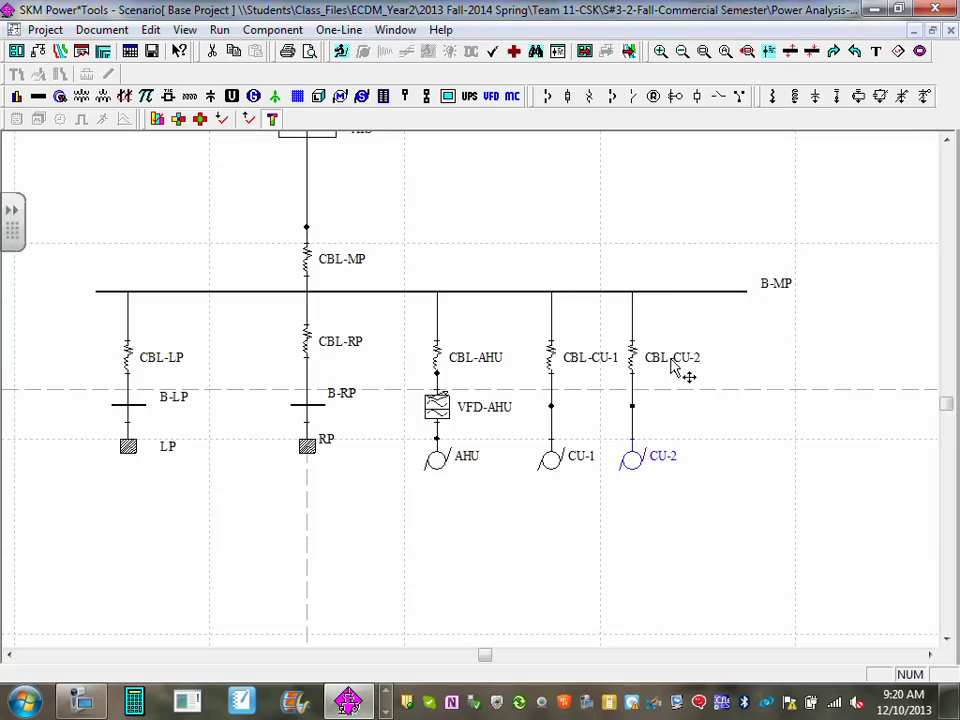
# Clone the CU-2 motor with its feeder cable and connect the copy to bus B-MP beside CU-2
pyautogui.click(722, 418)
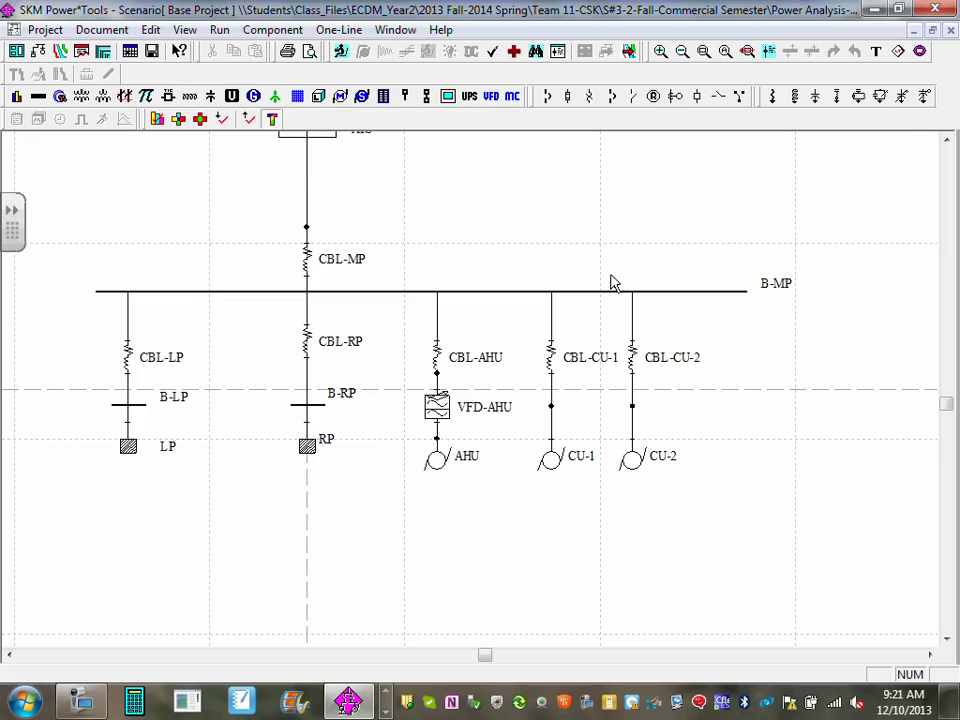
pyautogui.moveTo(615, 315); pyautogui.dragTo(720, 536)
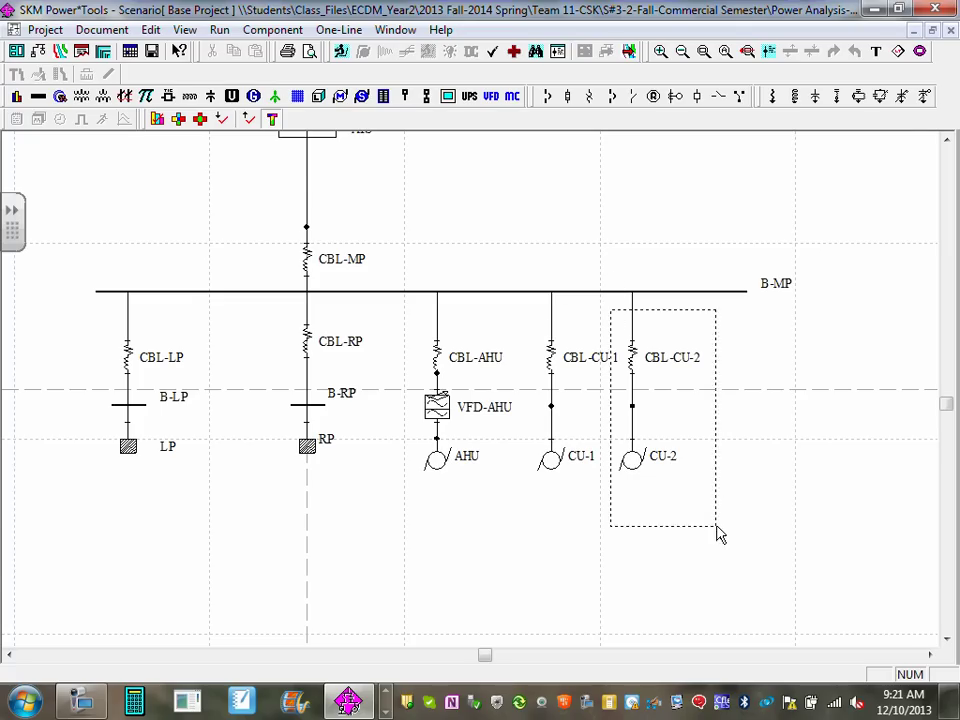
pyautogui.rightClick(638, 473)
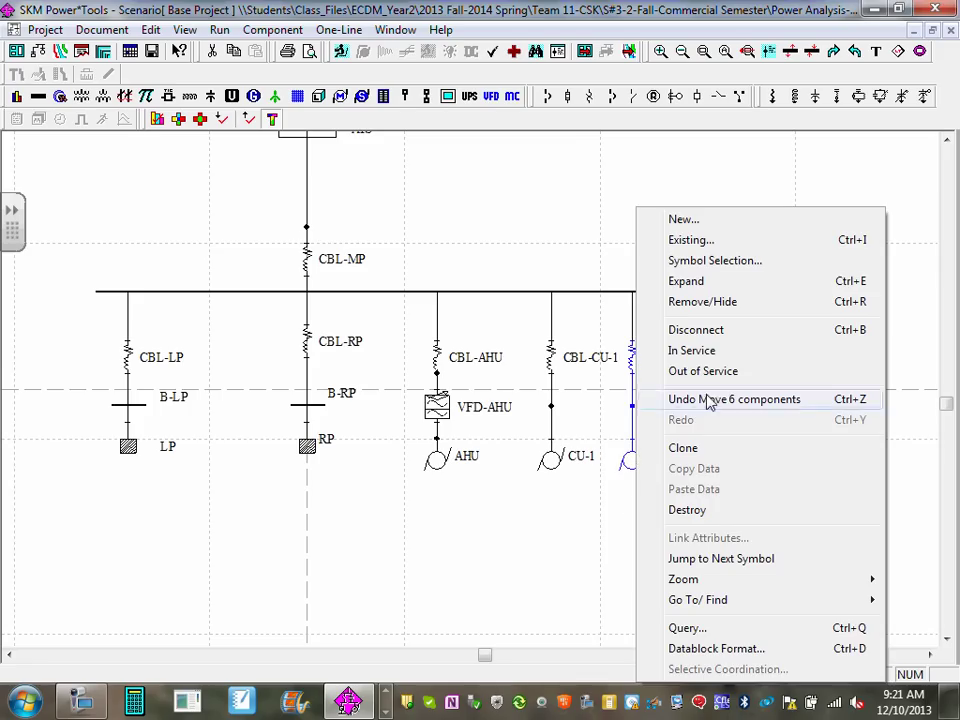
pyautogui.click(750, 450)
pyautogui.moveTo(681, 524)
pyautogui.mouseDown()
pyautogui.moveTo(746, 488)
pyautogui.moveTo(708, 432)
pyautogui.moveTo(722, 455)
pyautogui.moveTo(718, 470)
pyautogui.mouseUp()
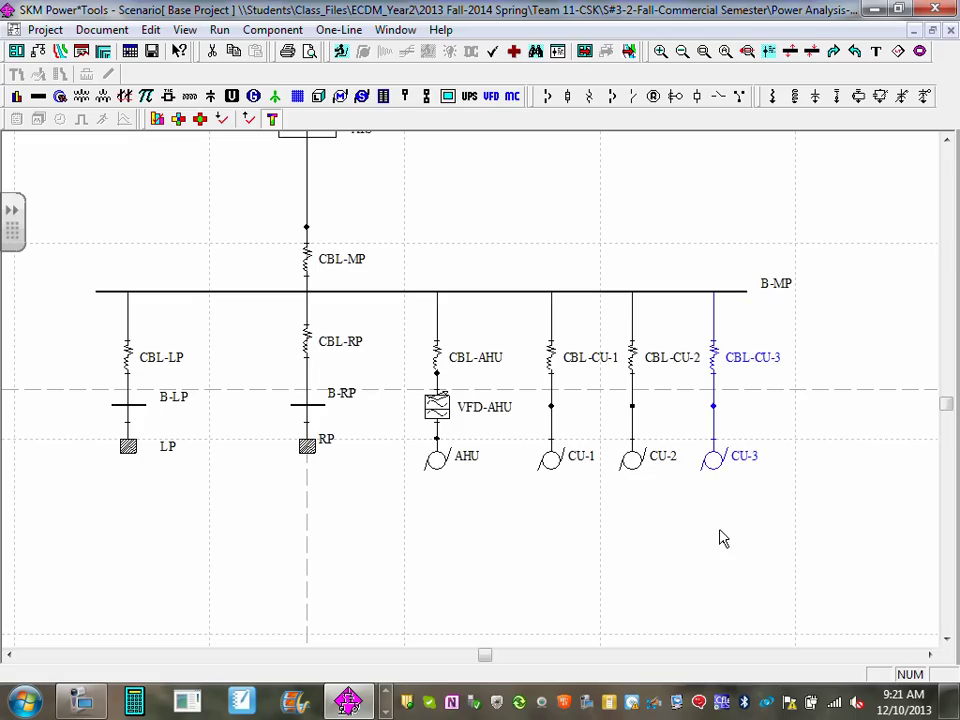
pyautogui.click(722, 538)
# Set motor CU-3's rated size to 2 hp and return to the one-line diagram
pyautogui.doubleClick(716, 464)
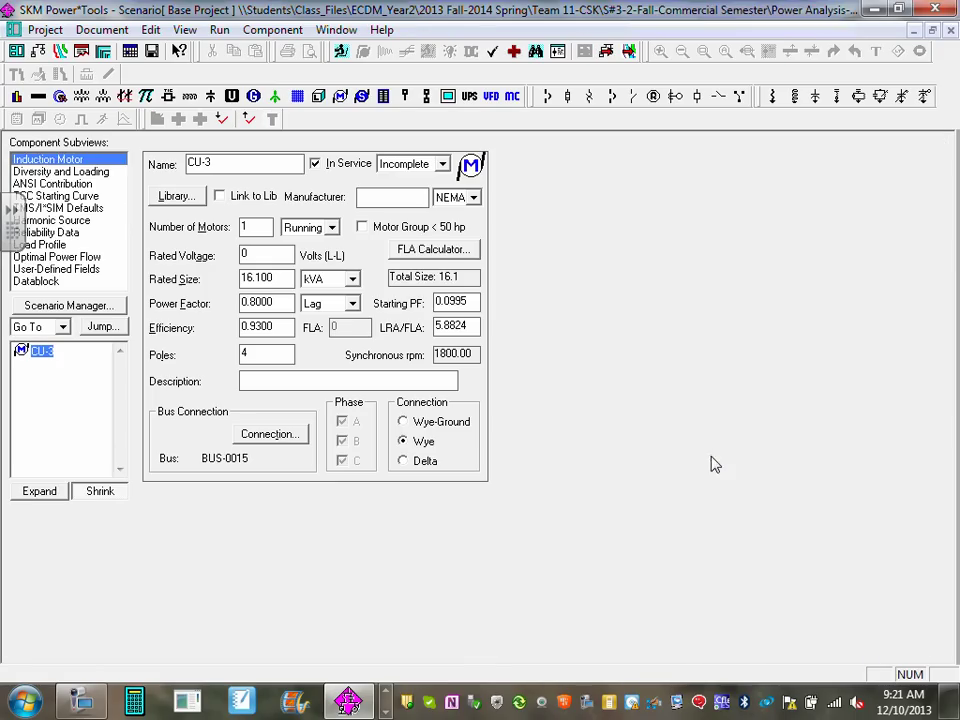
pyautogui.click(352, 280)
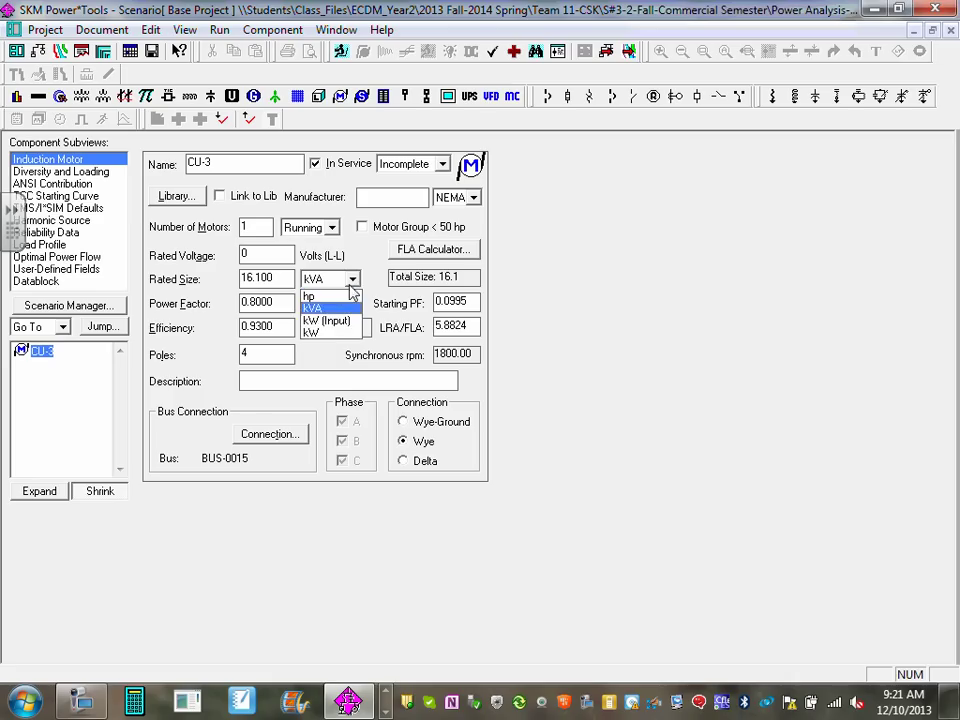
pyautogui.click(325, 298)
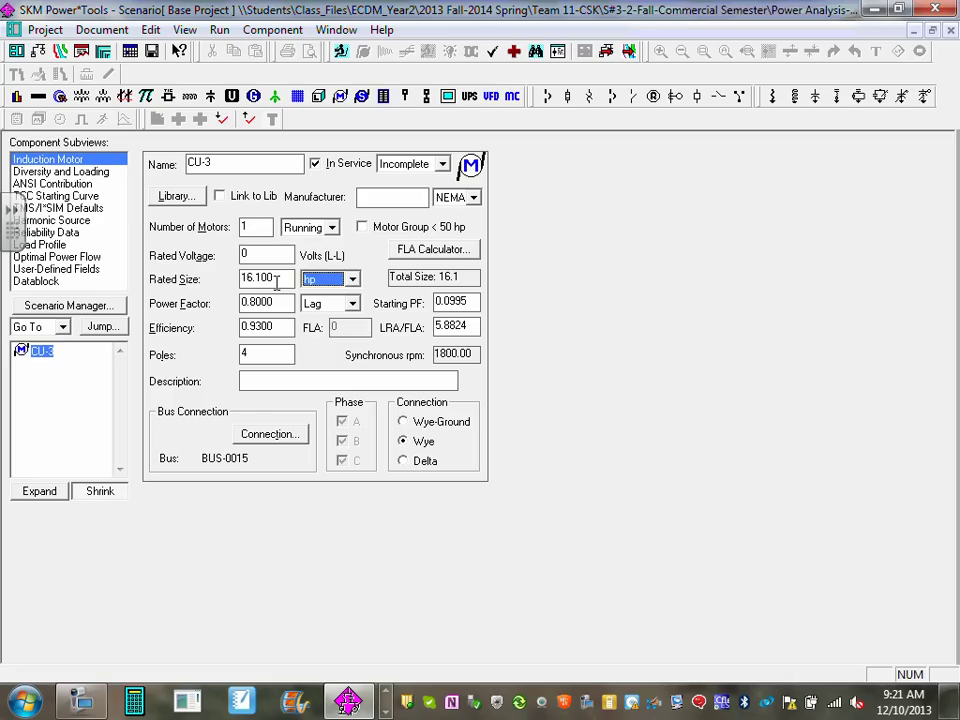
pyautogui.moveTo(274, 280); pyautogui.dragTo(195, 287)
pyautogui.write('2')
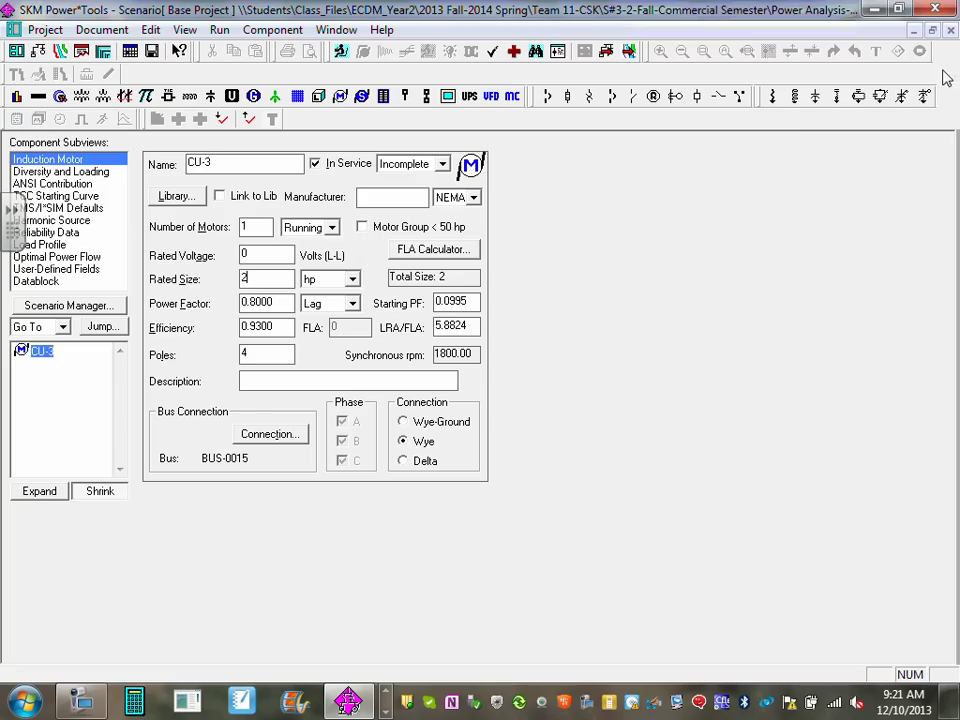
pyautogui.hotkey('ctrl', 'Tab')
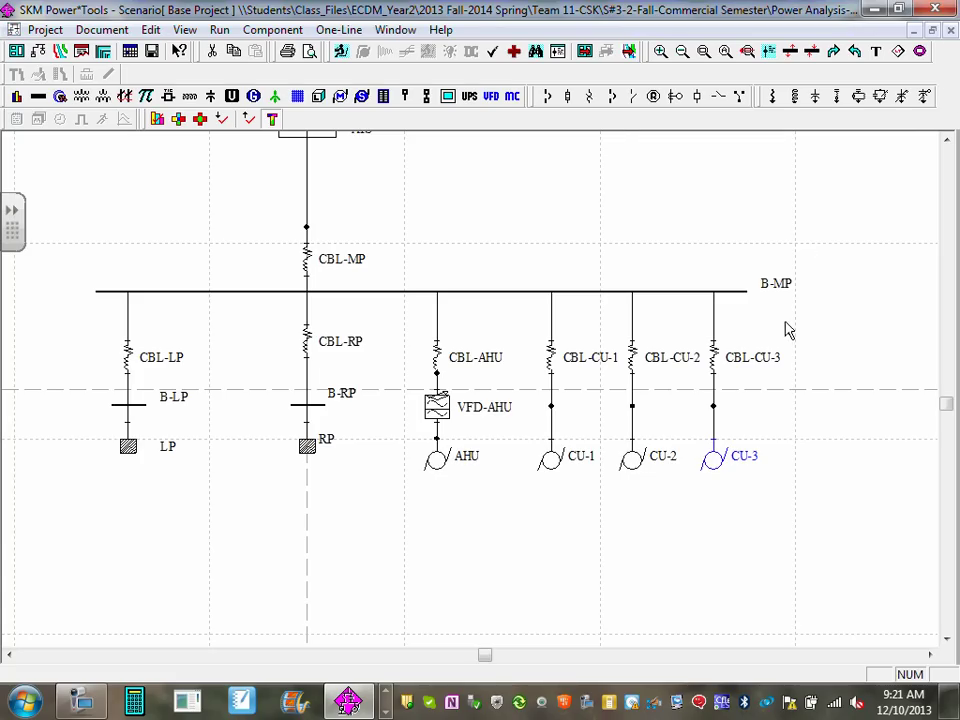
# Extend bus B-MP further to the right, well past the CU-3 branch
pyautogui.moveTo(748, 291); pyautogui.dragTo(795, 285)
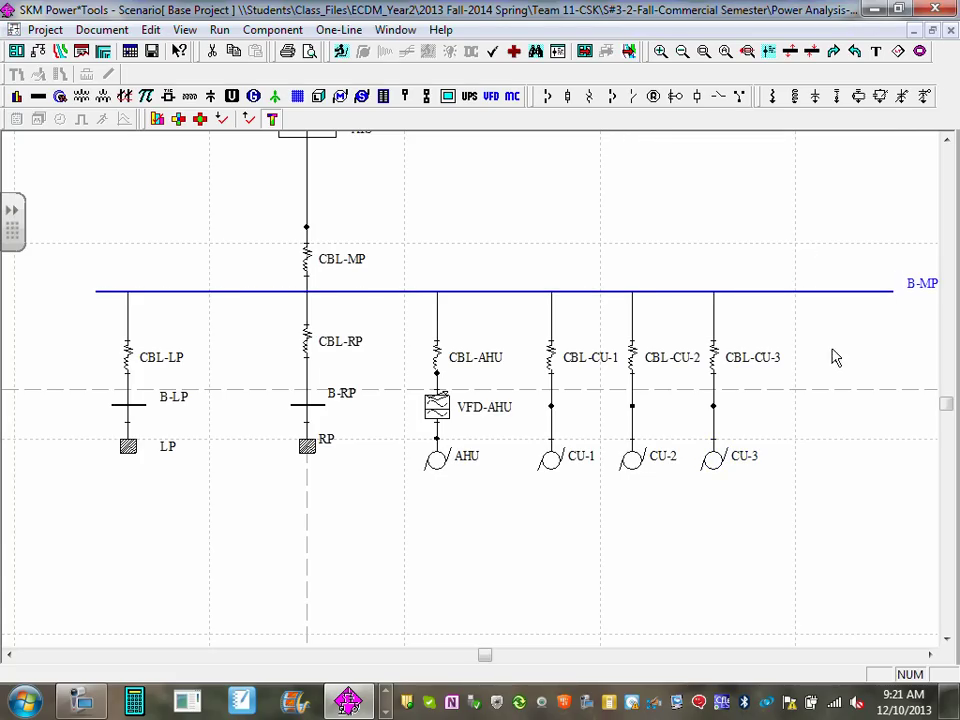
pyautogui.scroll(-1, 750, 343)
pyautogui.scroll(1, 645, 360)
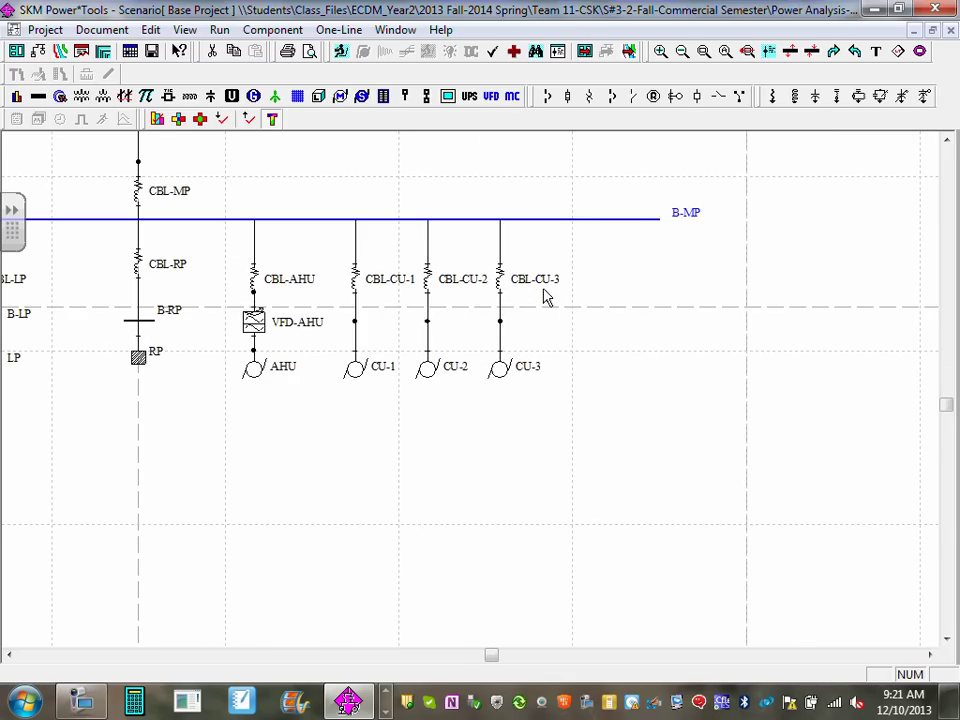
# Rename motor CU-3 as BP-1
pyautogui.doubleClick(530, 370)
pyautogui.click(499, 339)
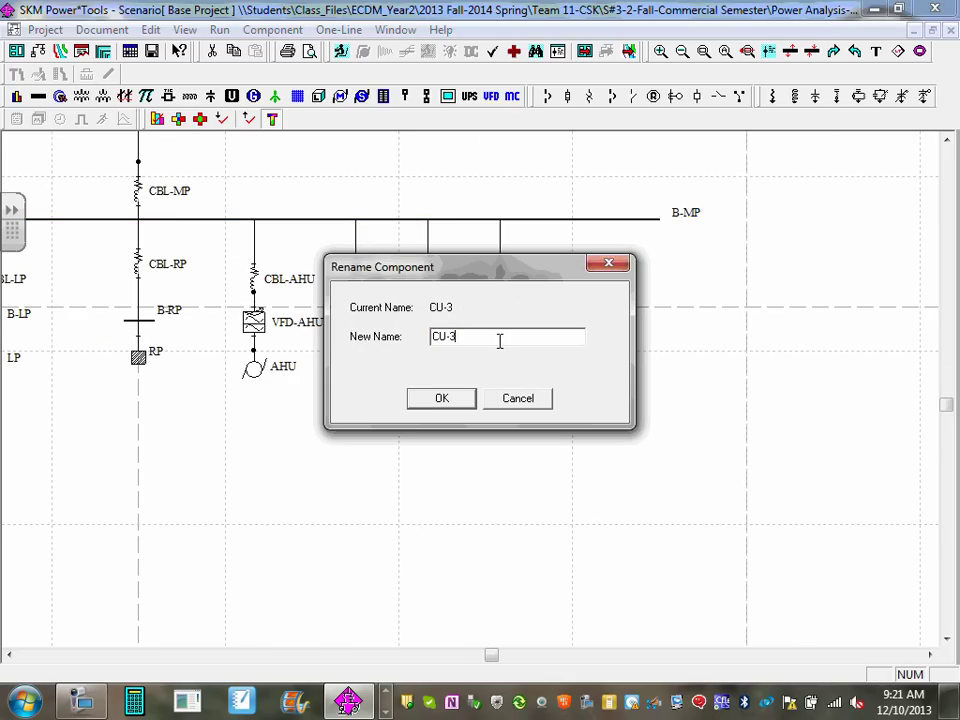
pyautogui.moveTo(499, 339); pyautogui.dragTo(360, 347)
pyautogui.write('Bp-1')
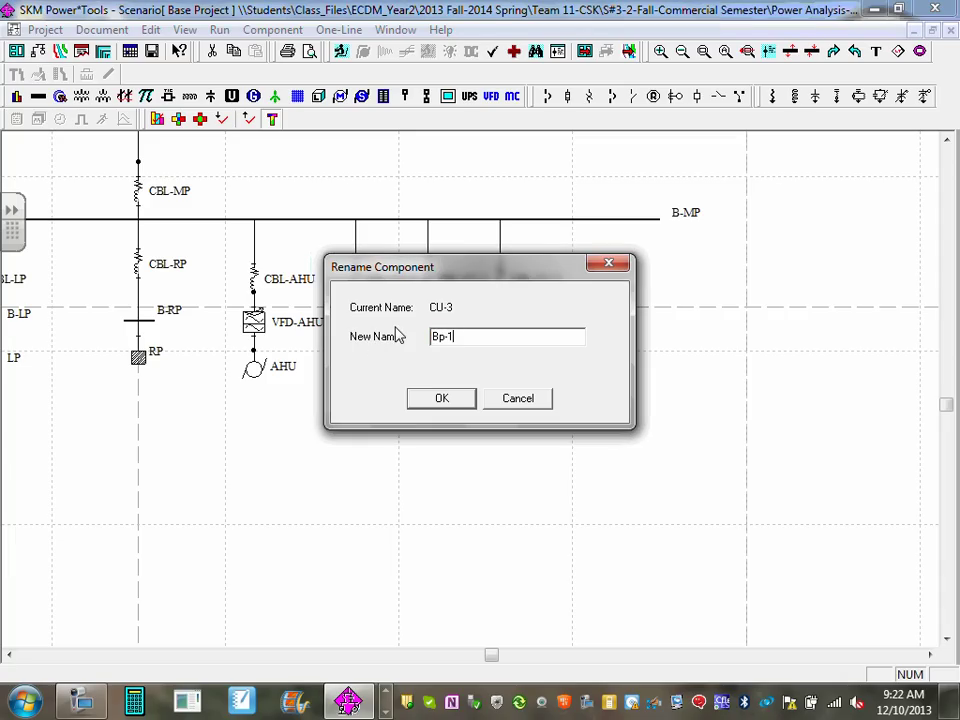
pyautogui.press('BackSpace')
pyautogui.press('BackSpace')
pyautogui.press('BackSpace')
pyautogui.write('P-1')
pyautogui.click(468, 400)
# Rename feeder cable CBL-CU-3 as CBL-BP-1
pyautogui.doubleClick(550, 283)
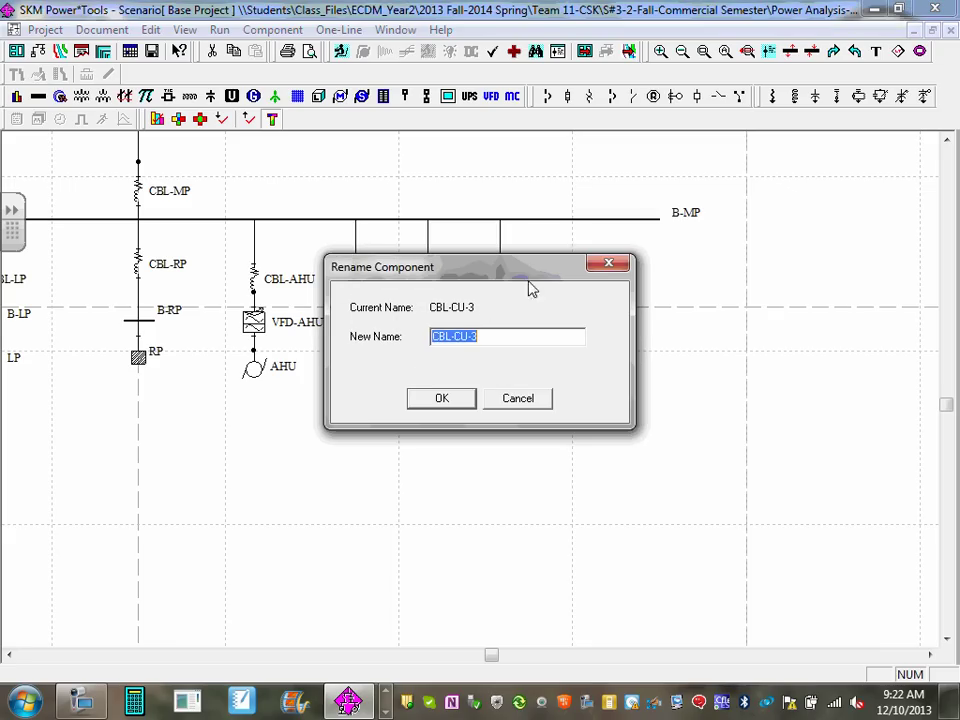
pyautogui.moveTo(452, 337); pyautogui.dragTo(542, 343)
pyautogui.write('-P')
pyautogui.press('BackSpace')
pyautogui.write('B')
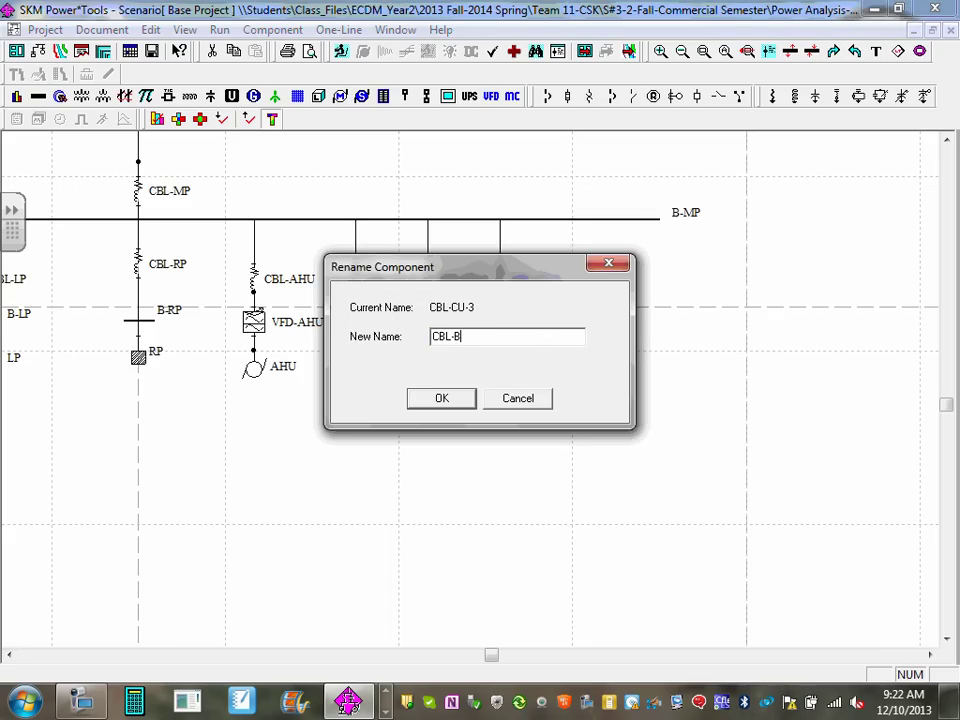
pyautogui.write('P-')
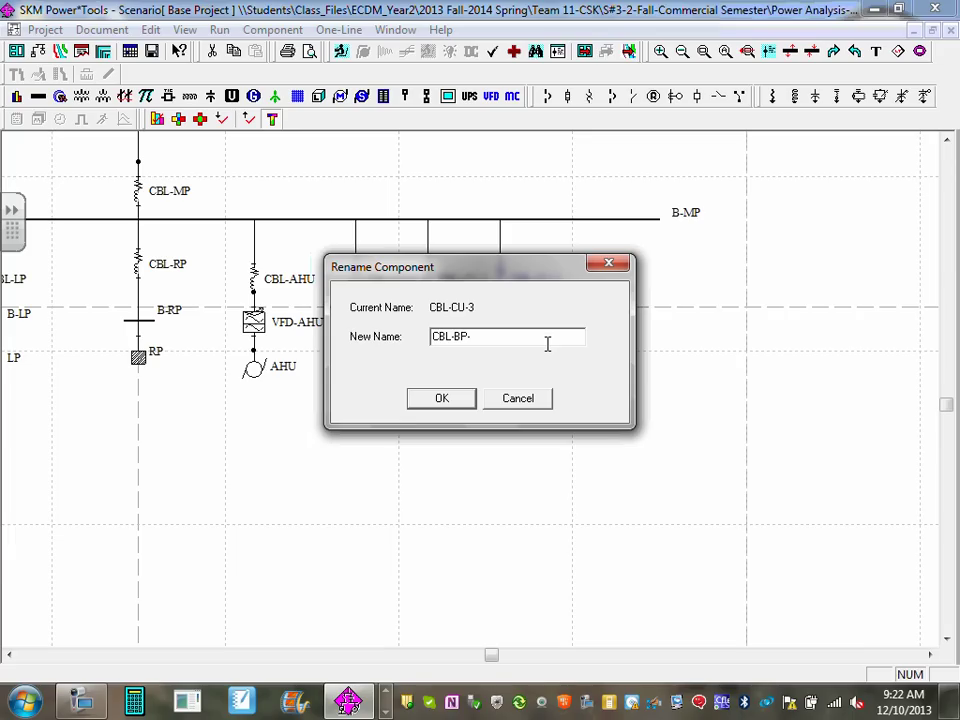
pyautogui.write('1')
pyautogui.click(441, 398)
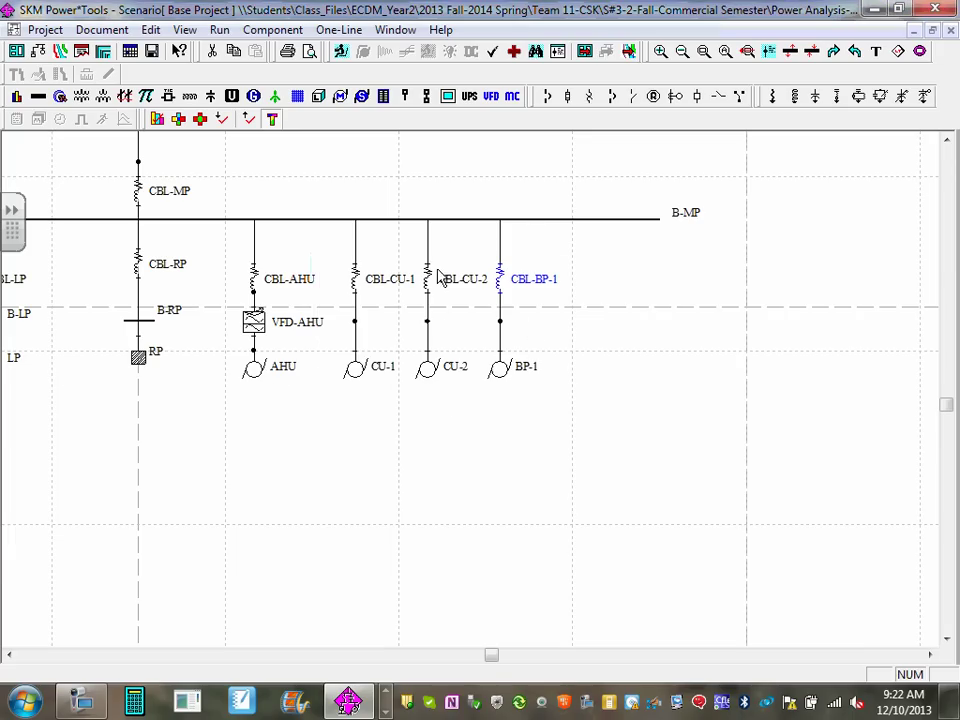
# Clone motor BP-1 with its feeder cable, connect the copy to bus B-MP beside BP-1, and check the copied motor's data
pyautogui.moveTo(477, 236); pyautogui.dragTo(581, 398)
pyautogui.rightClick(499, 376)
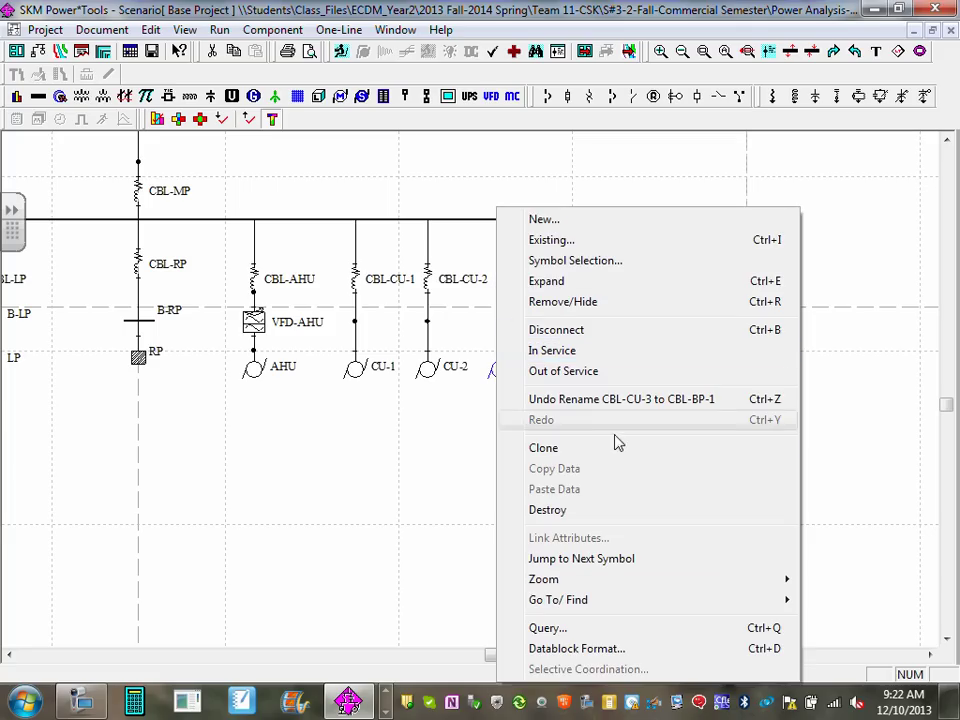
pyautogui.click(570, 448)
pyautogui.moveTo(561, 428)
pyautogui.mouseDown()
pyautogui.moveTo(646, 418)
pyautogui.moveTo(611, 369)
pyautogui.moveTo(608, 339)
pyautogui.moveTo(590, 378)
pyautogui.mouseUp()
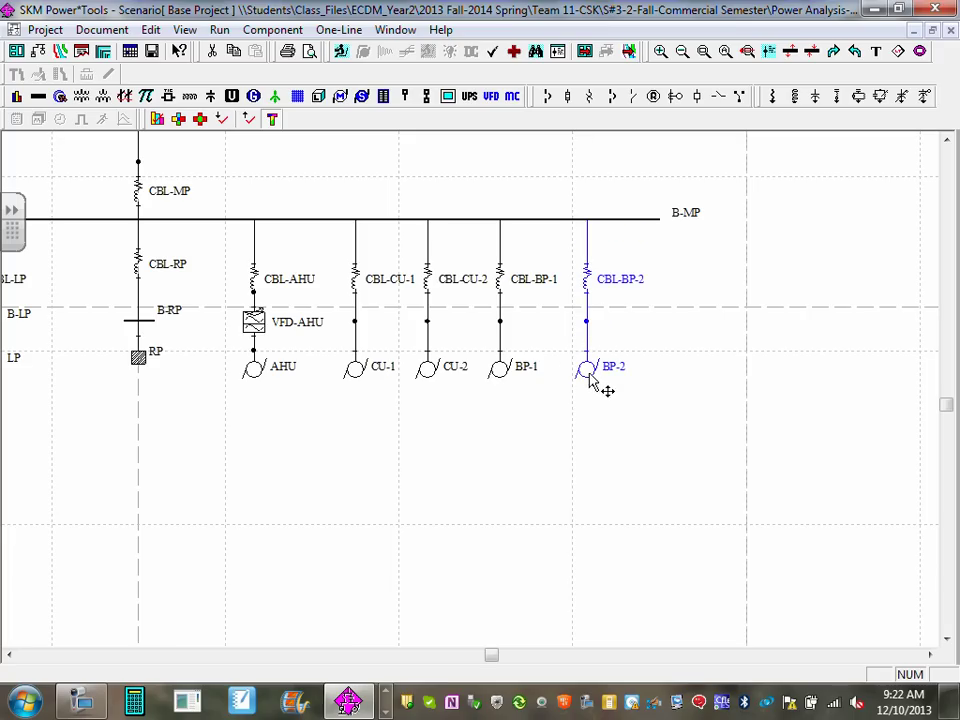
pyautogui.click(714, 397)
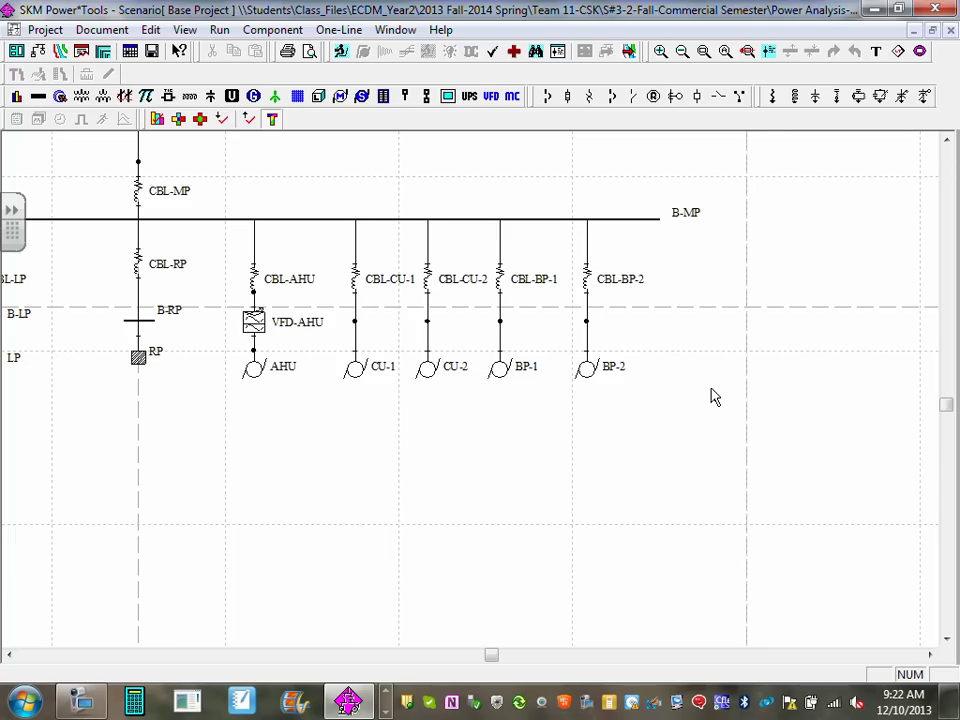
pyautogui.doubleClick(587, 376)
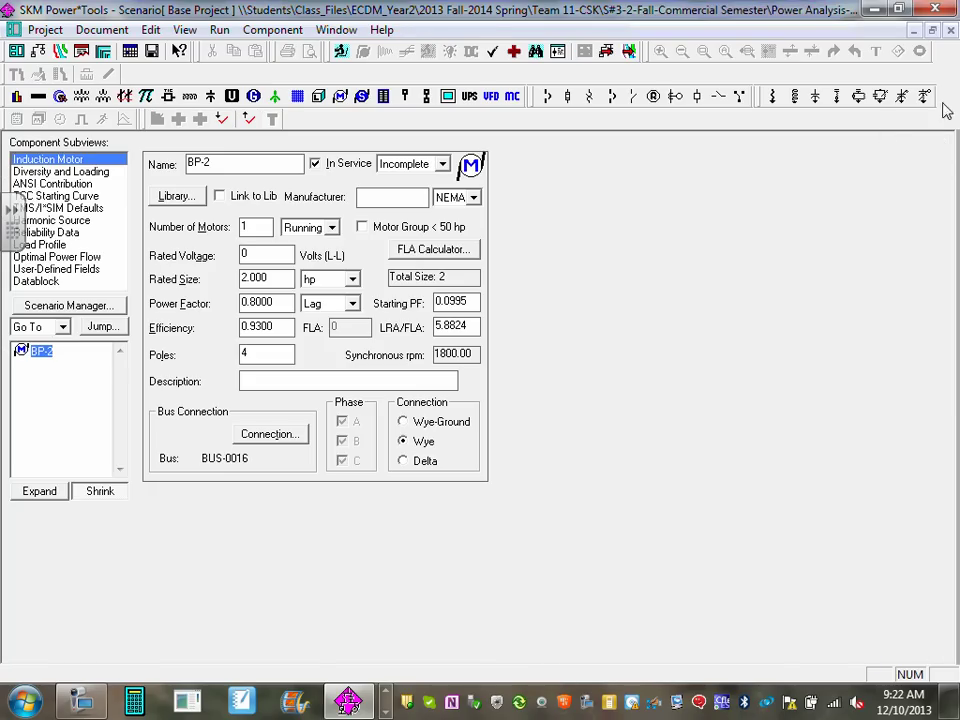
pyautogui.click(723, 344)
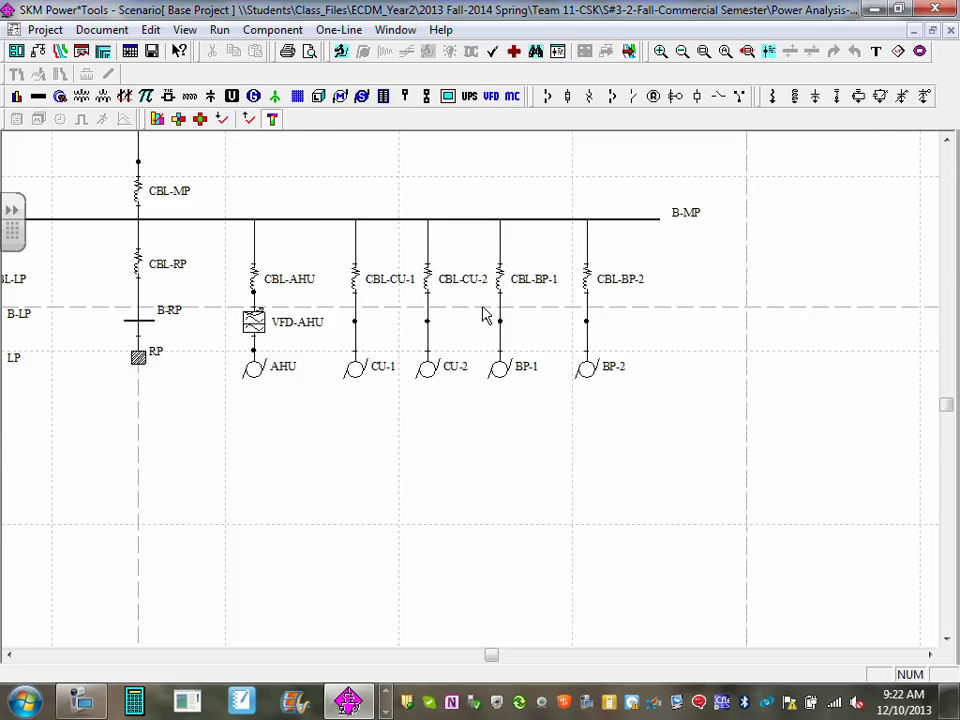
# Open the Xcel Energy utility source's data and set its contribution unit to Amps
pyautogui.scroll(-1, 291, 379)
pyautogui.moveTo(285, 388); pyautogui.dragTo(463, 410)
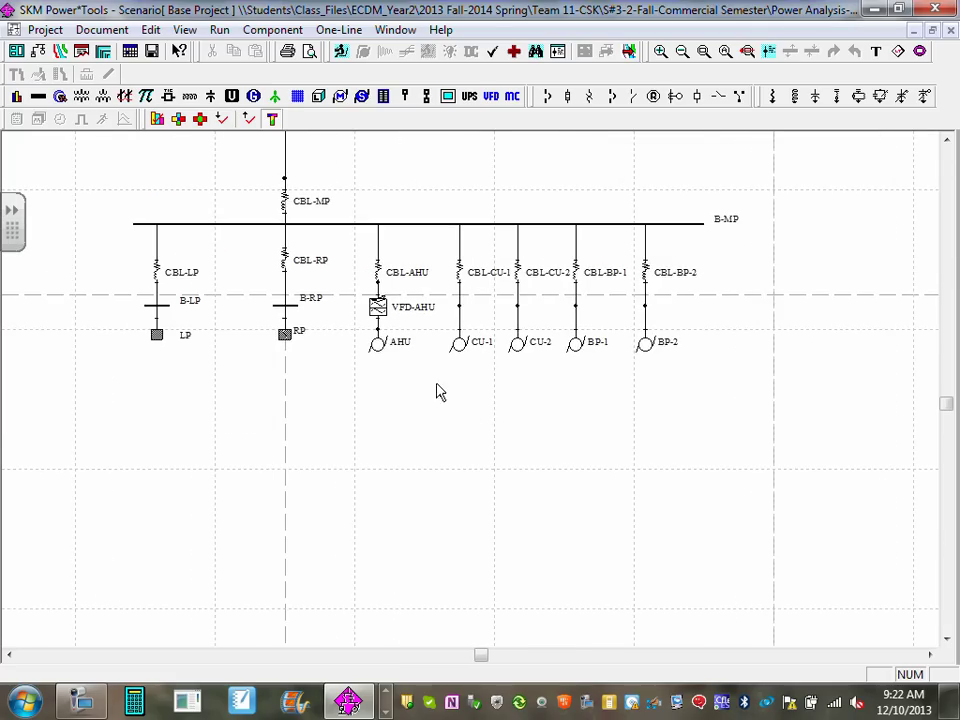
pyautogui.scroll(-1, 420, 340)
pyautogui.moveTo(381, 197); pyautogui.dragTo(446, 311)
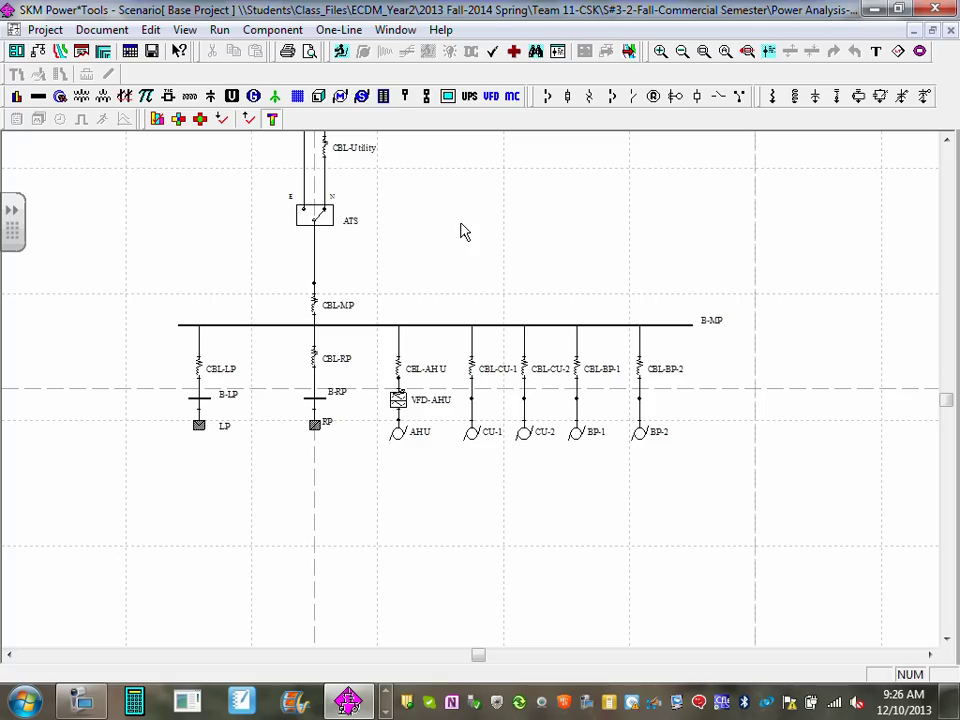
pyautogui.moveTo(480, 221); pyautogui.dragTo(518, 365)
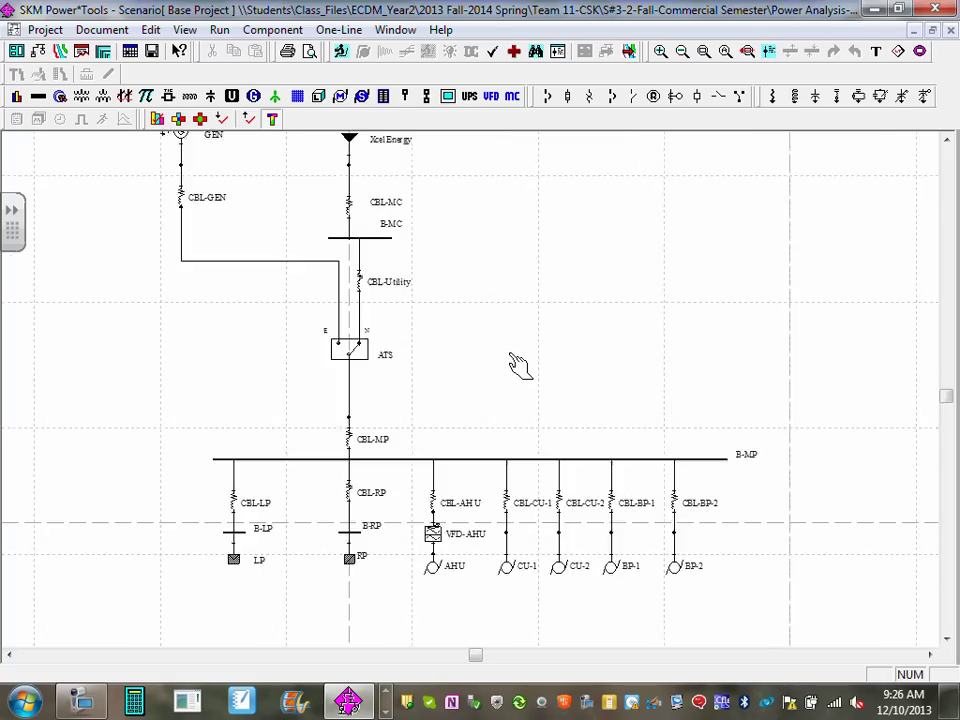
pyautogui.scroll(1, 520, 181)
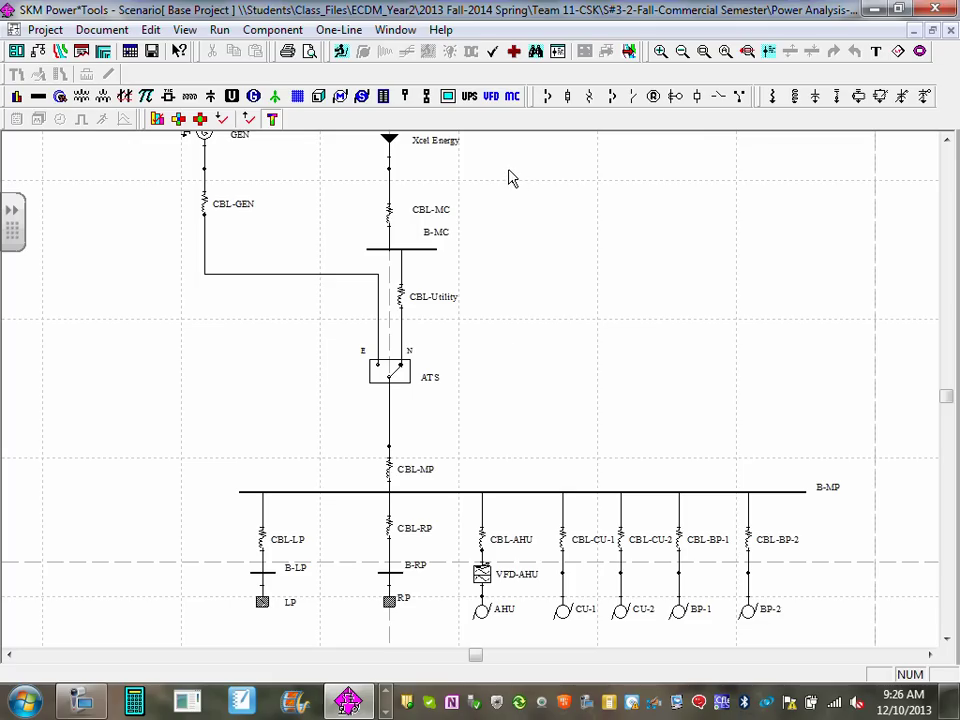
pyautogui.moveTo(507, 181); pyautogui.dragTo(558, 318)
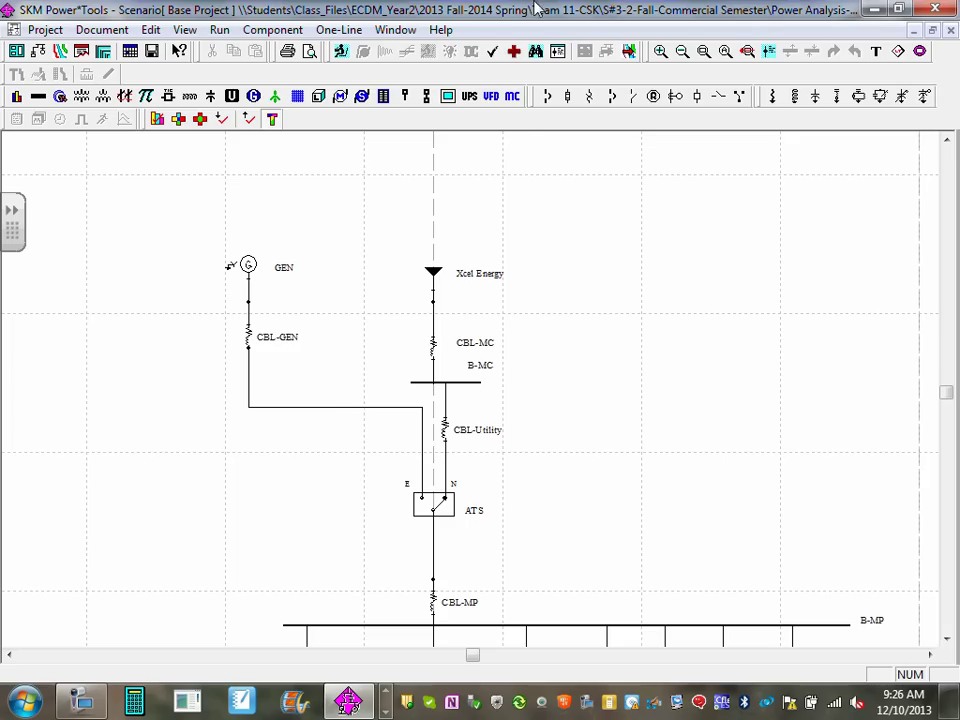
pyautogui.scroll(1, 450, 295)
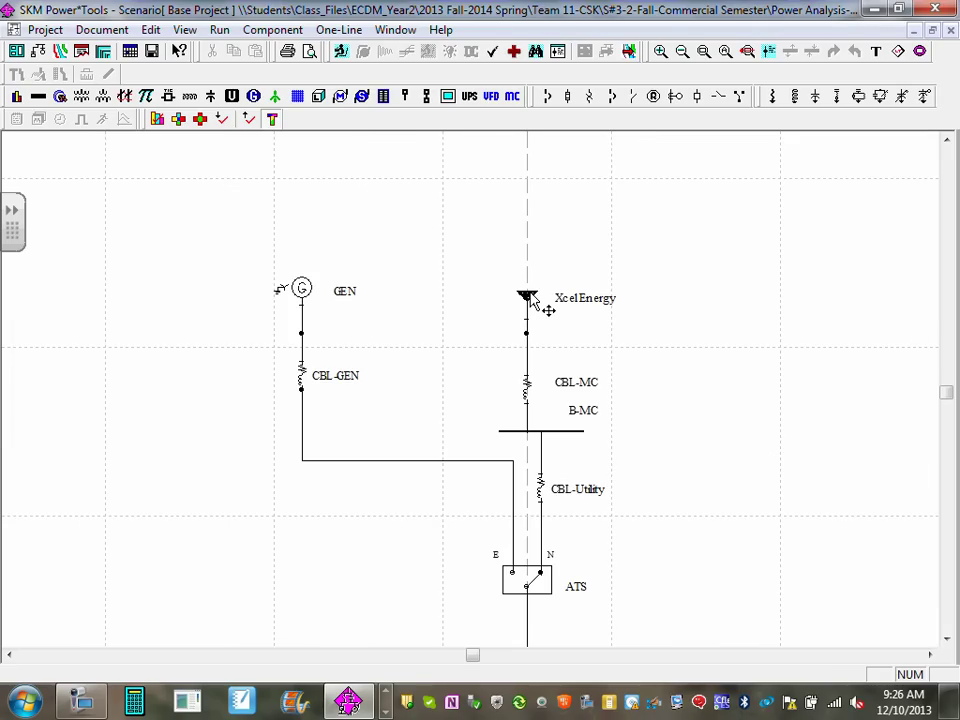
pyautogui.doubleClick(549, 306)
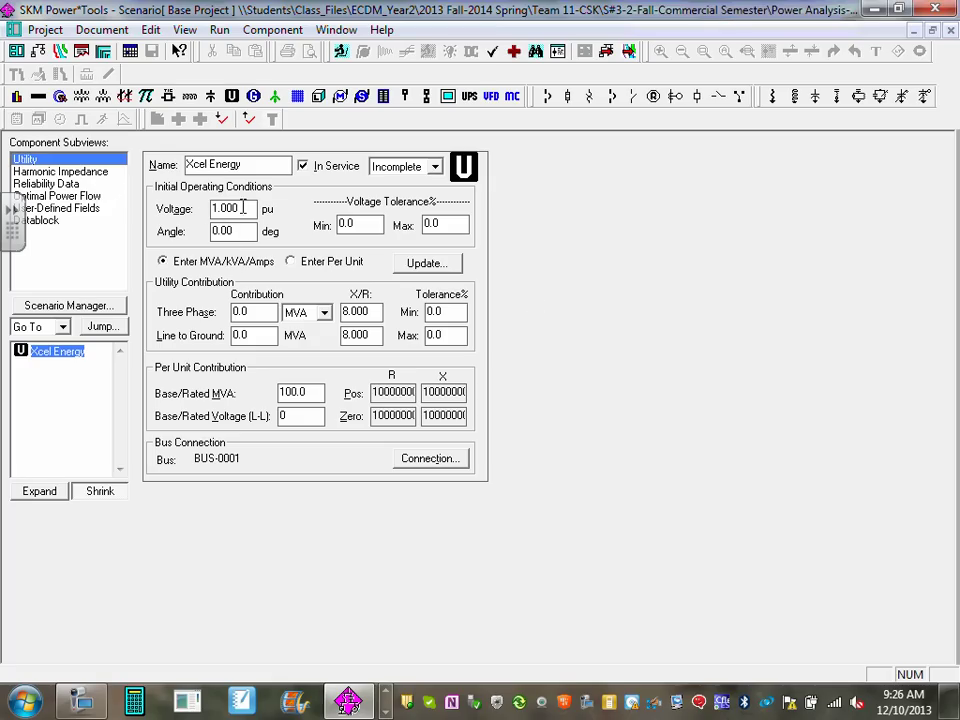
pyautogui.click(254, 313)
pyautogui.doubleClick(261, 313)
pyautogui.click(324, 313)
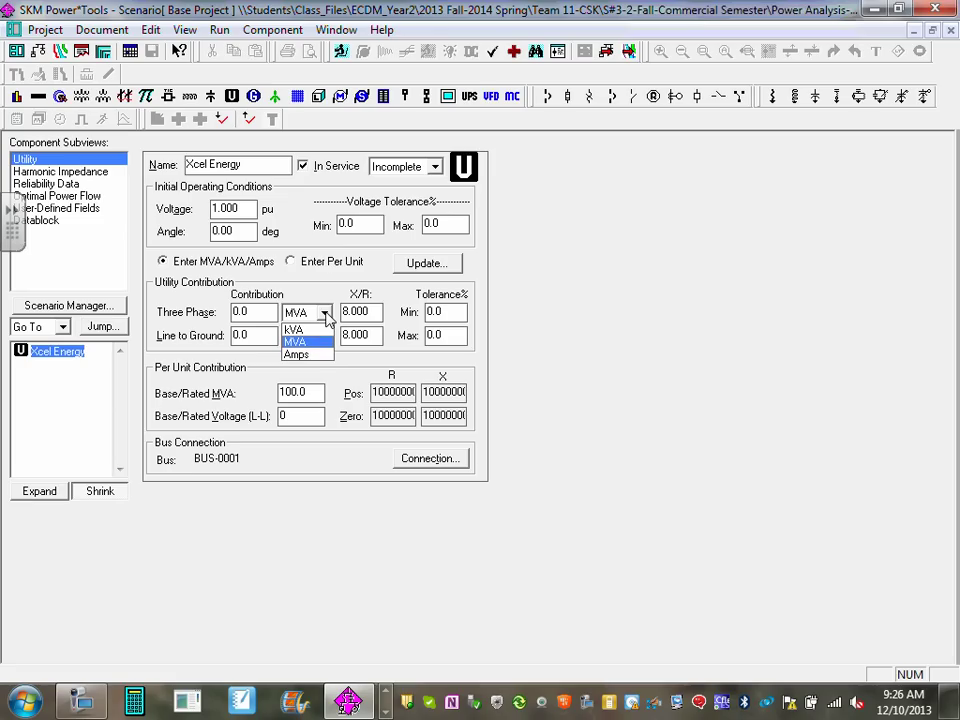
pyautogui.click(310, 355)
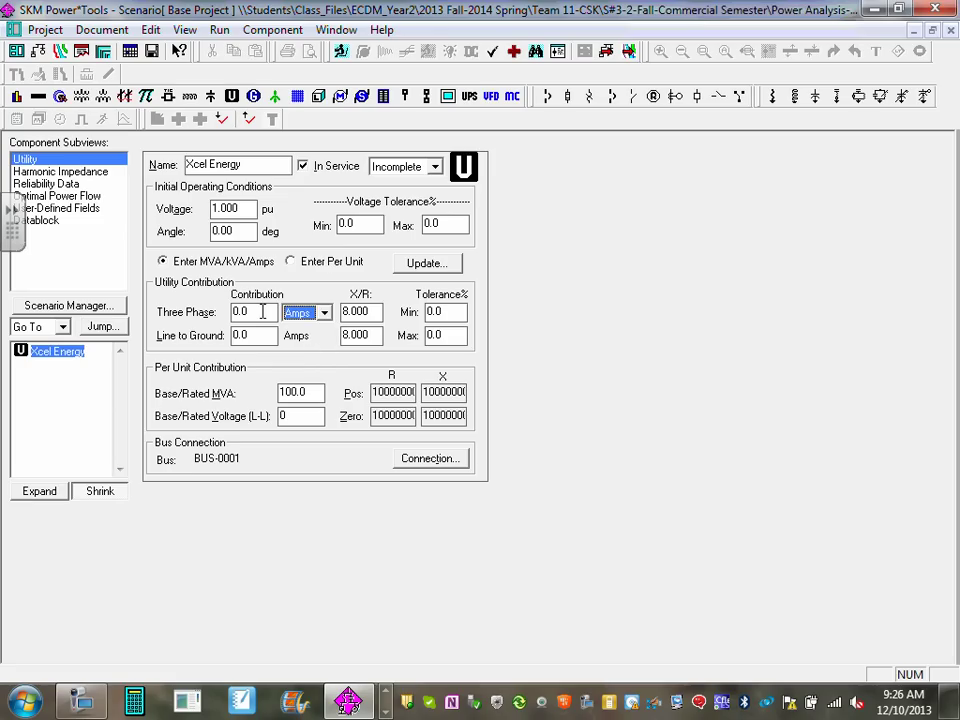
# Set the utility's three-phase contribution to 62000 Amps and its line-to-ground contribution to 31000 Amps
pyautogui.moveTo(262, 313); pyautogui.dragTo(181, 306)
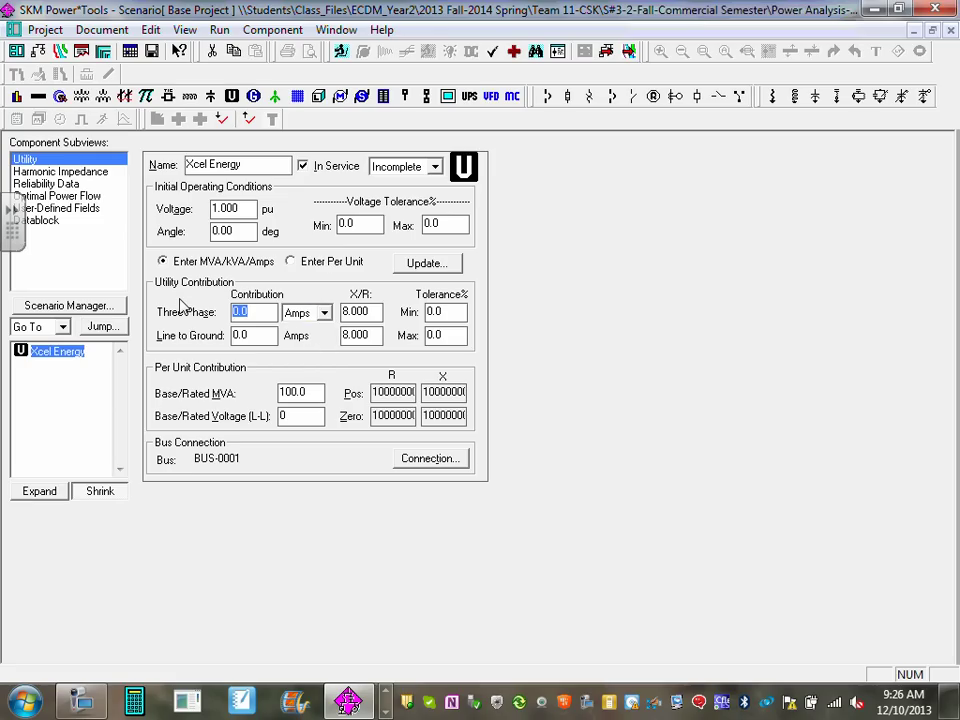
pyautogui.write('62000')
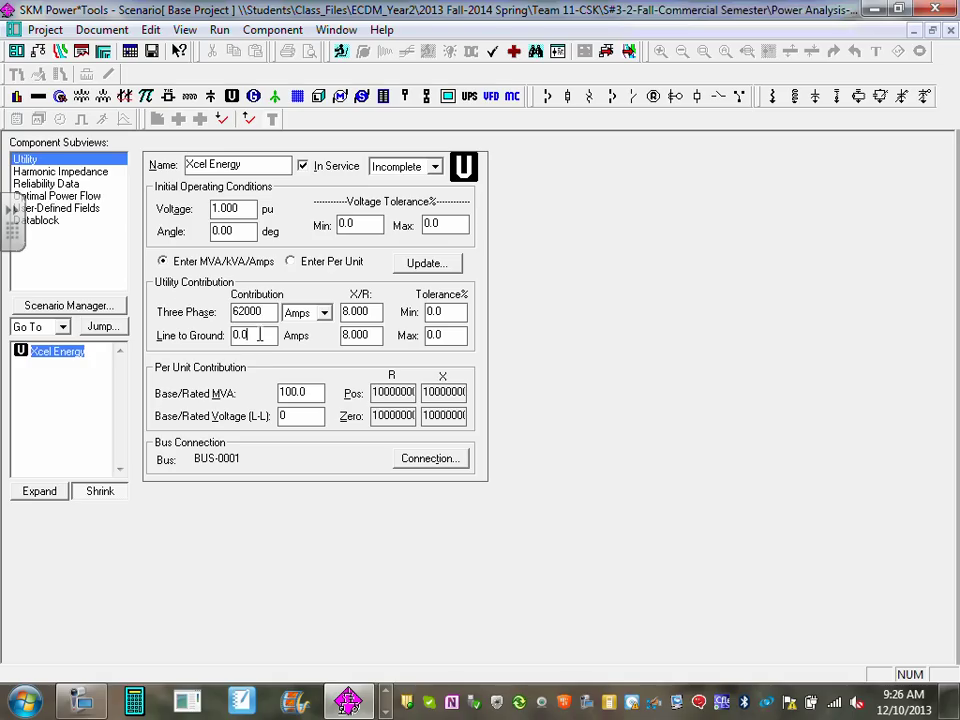
pyautogui.moveTo(258, 336); pyautogui.dragTo(214, 342)
pyautogui.write('31000')
pyautogui.click(268, 314)
# Set the utility's base/rated line-to-line voltage to 208 and return to the one-line diagram
pyautogui.click(286, 416)
pyautogui.doubleClick(315, 414)
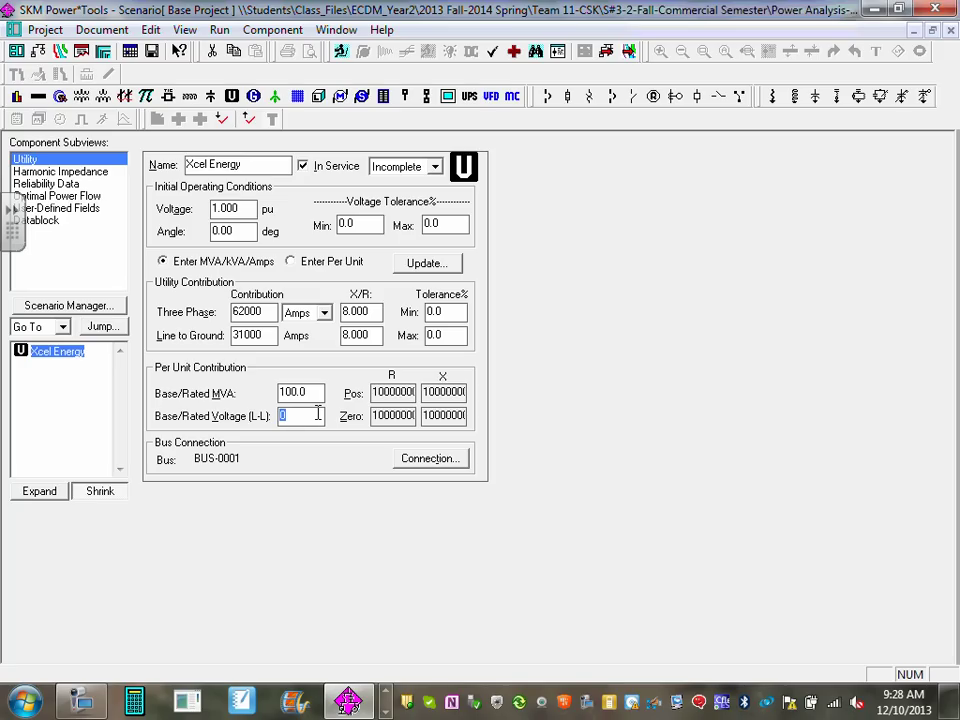
pyautogui.write('208')
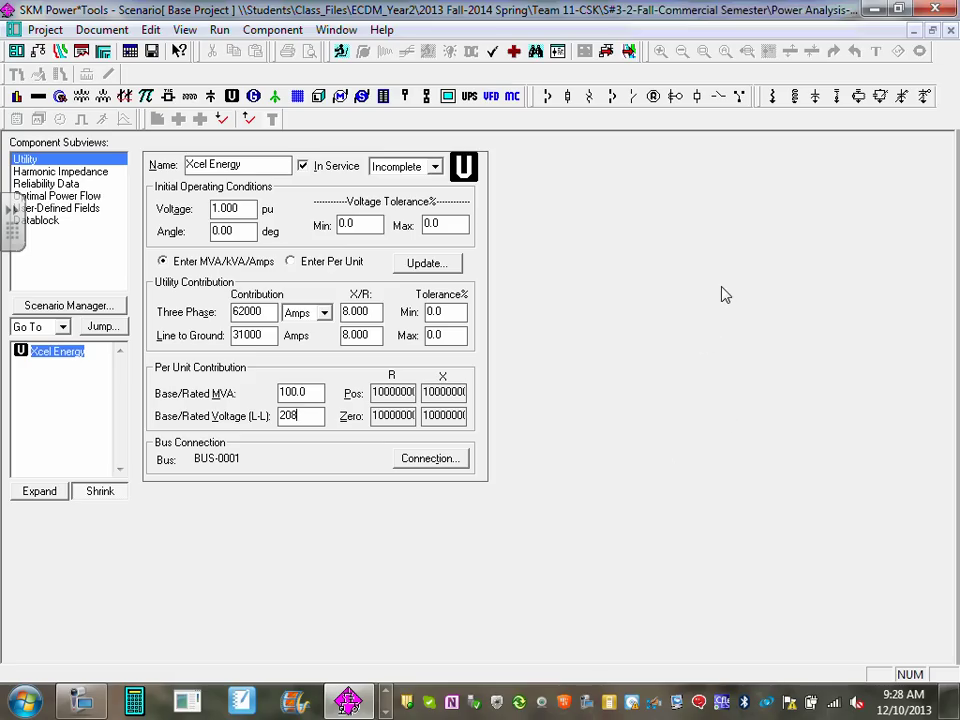
pyautogui.doubleClick(250, 312)
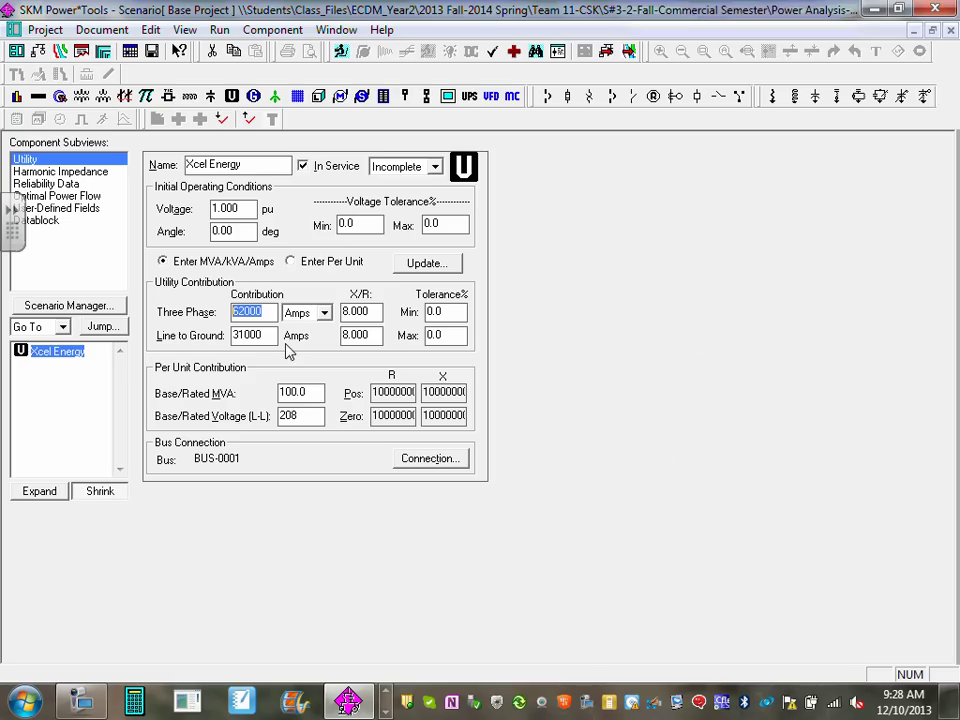
pyautogui.doubleClick(250, 335)
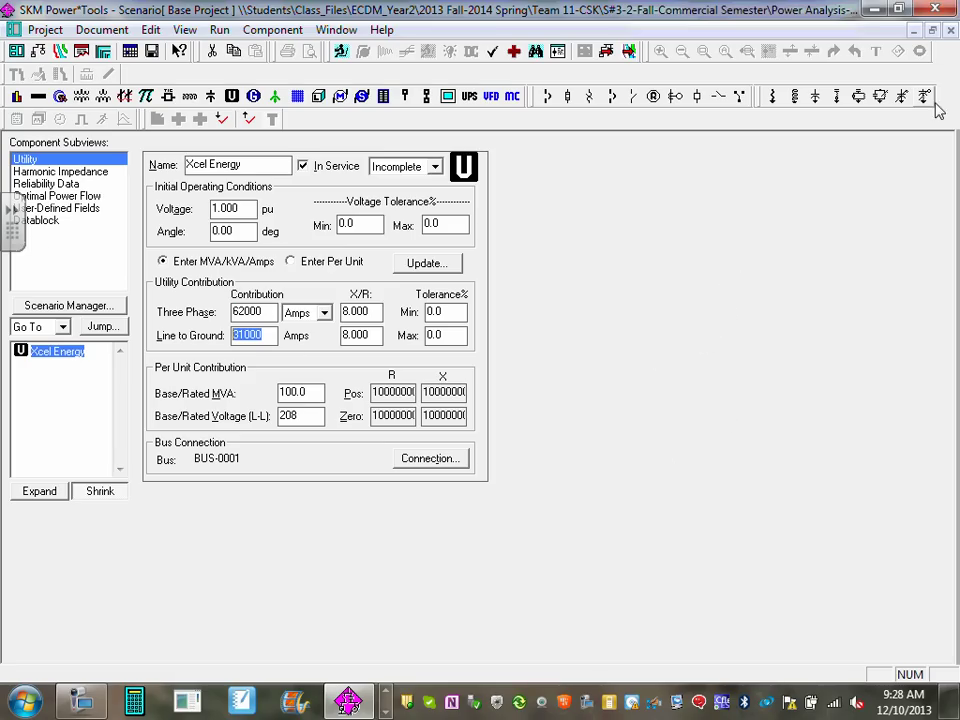
pyautogui.click(951, 31)
pyautogui.click(733, 343)
# Check bus B-MC's nominal system voltage in its component data and return to the one-line diagram
pyautogui.click(568, 432)
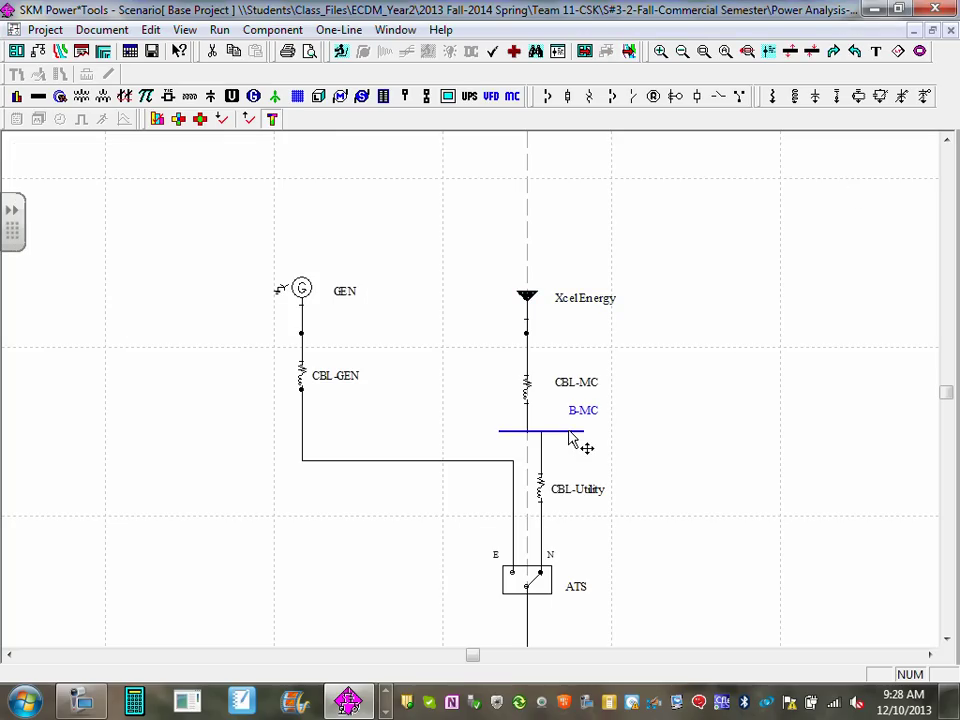
pyautogui.doubleClick(569, 434)
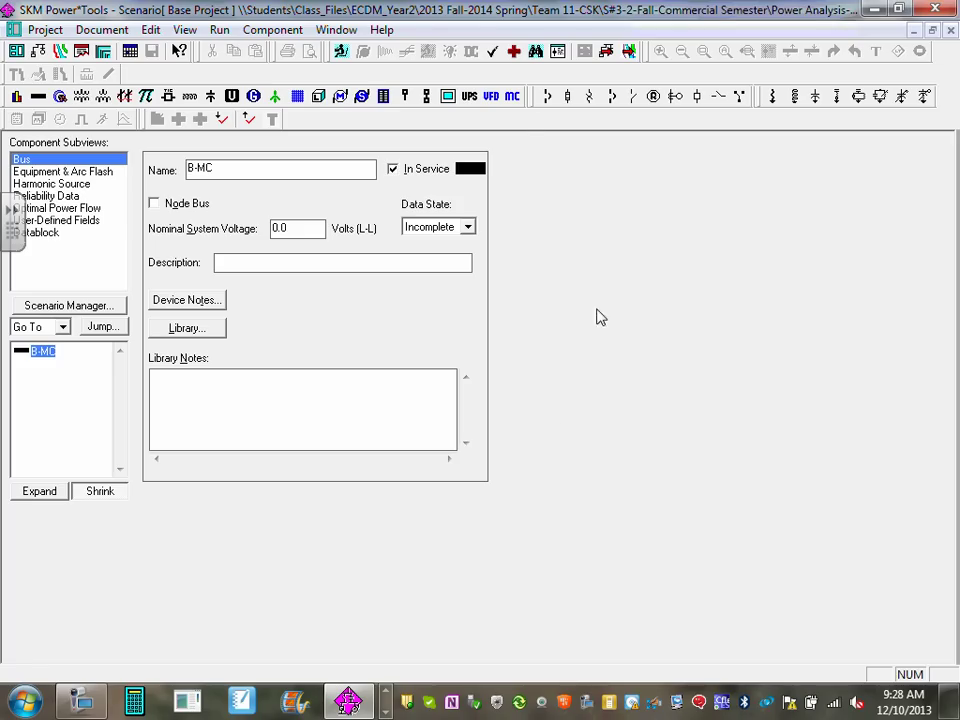
pyautogui.click(951, 31)
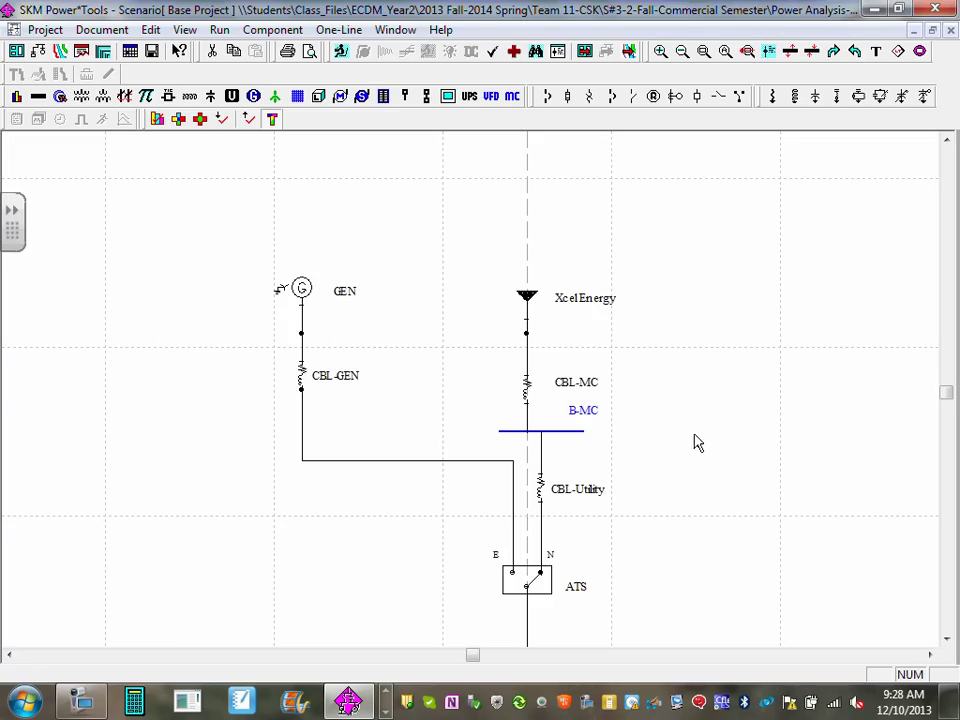
pyautogui.scroll(1, 660, 358)
pyautogui.moveTo(660, 358); pyautogui.dragTo(531, 270)
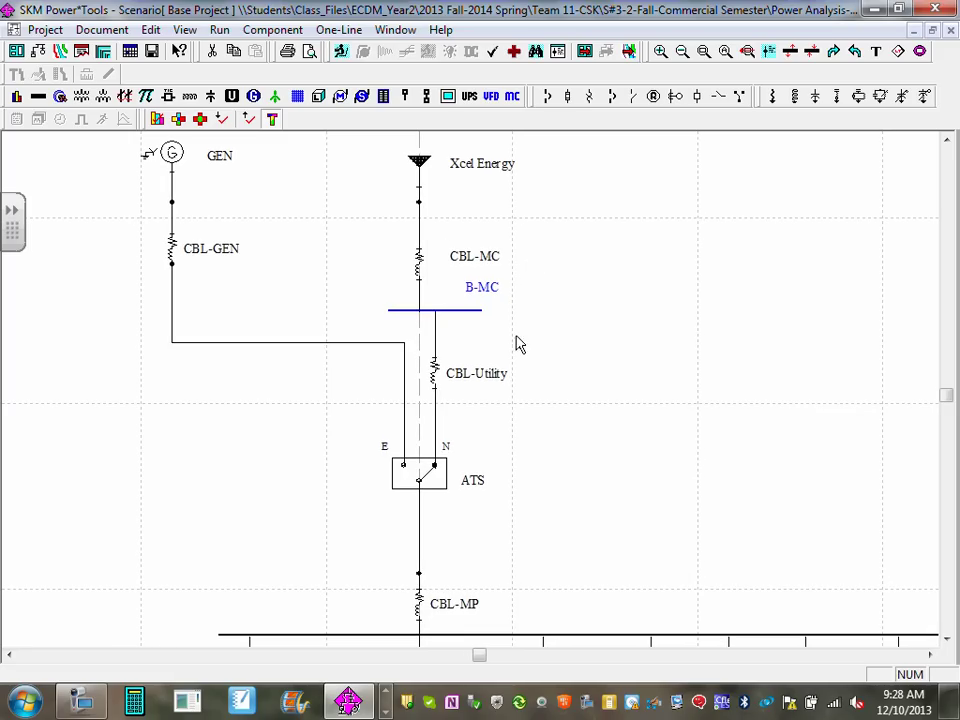
pyautogui.click(660, 330)
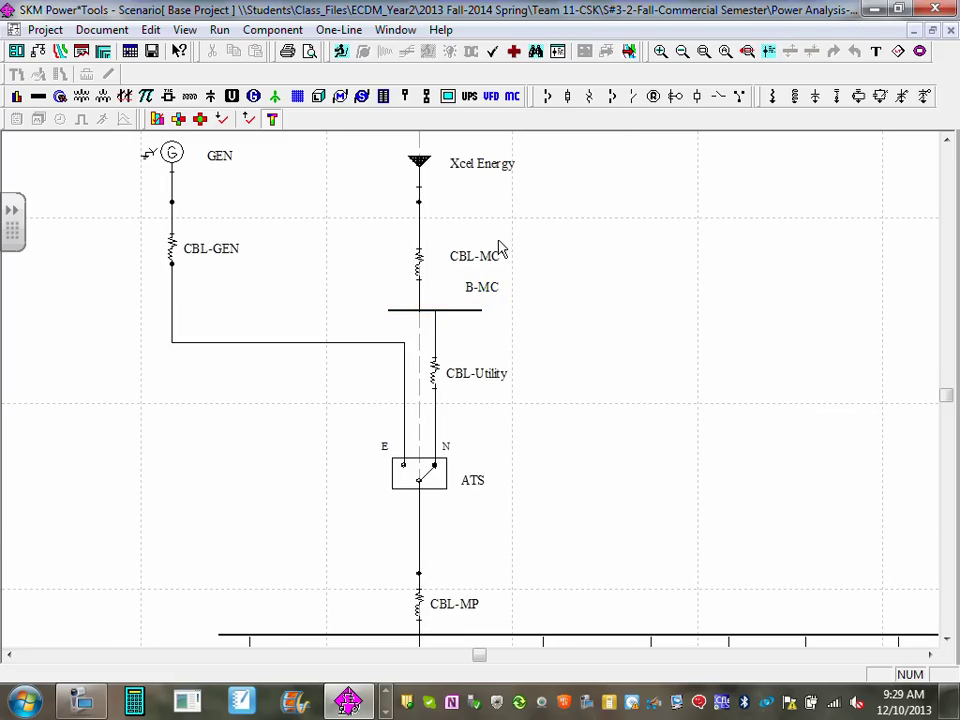
# Set bus B-MP's nominal system voltage to 208 volts and return to the one-line diagram
pyautogui.scroll(-1, 480, 245)
pyautogui.scroll(-1, 514, 461)
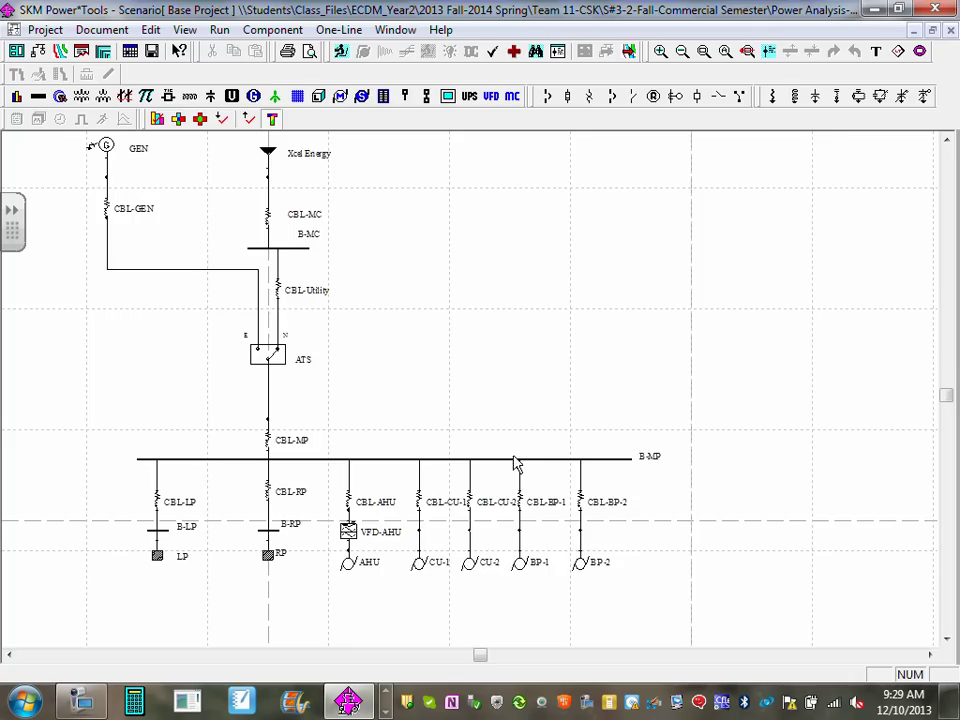
pyautogui.moveTo(534, 450); pyautogui.dragTo(531, 339)
pyautogui.scroll(1, 663, 410)
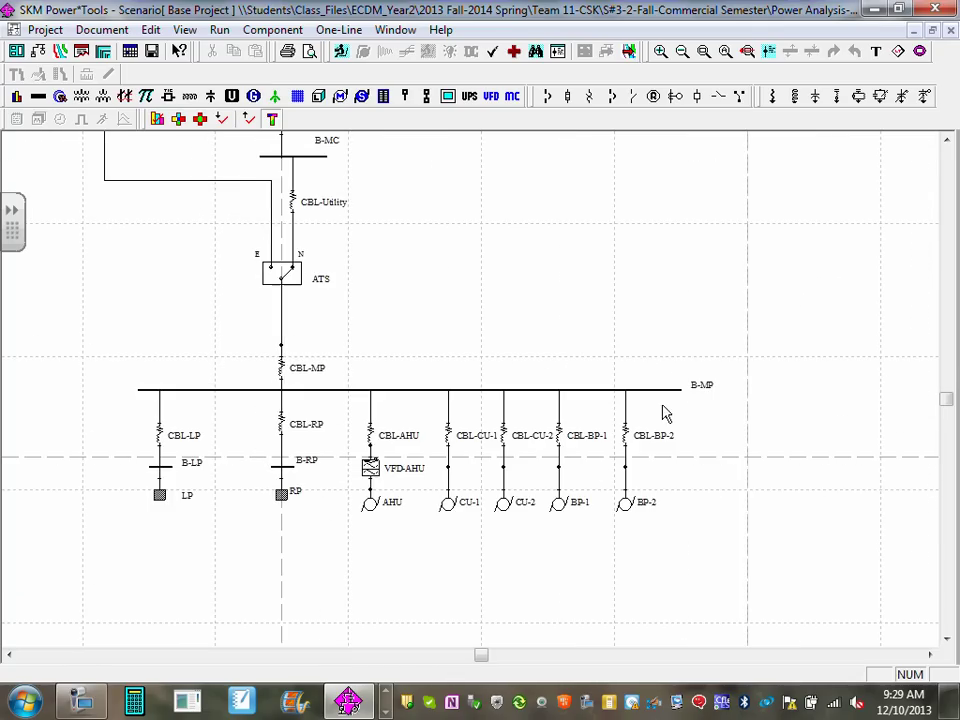
pyautogui.scroll(1, 685, 415)
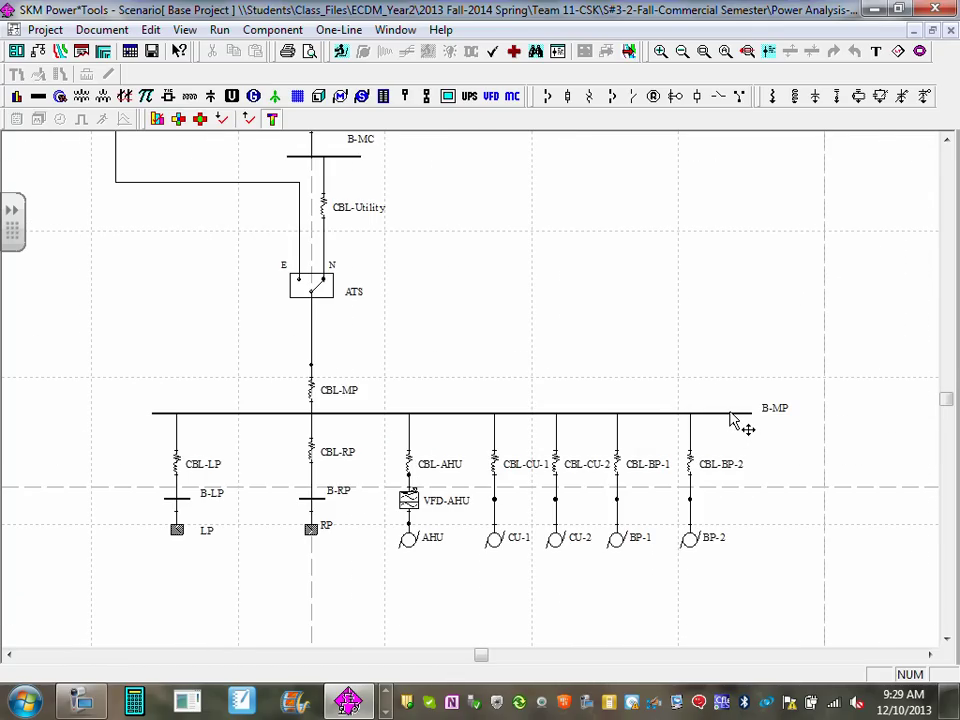
pyautogui.doubleClick(733, 414)
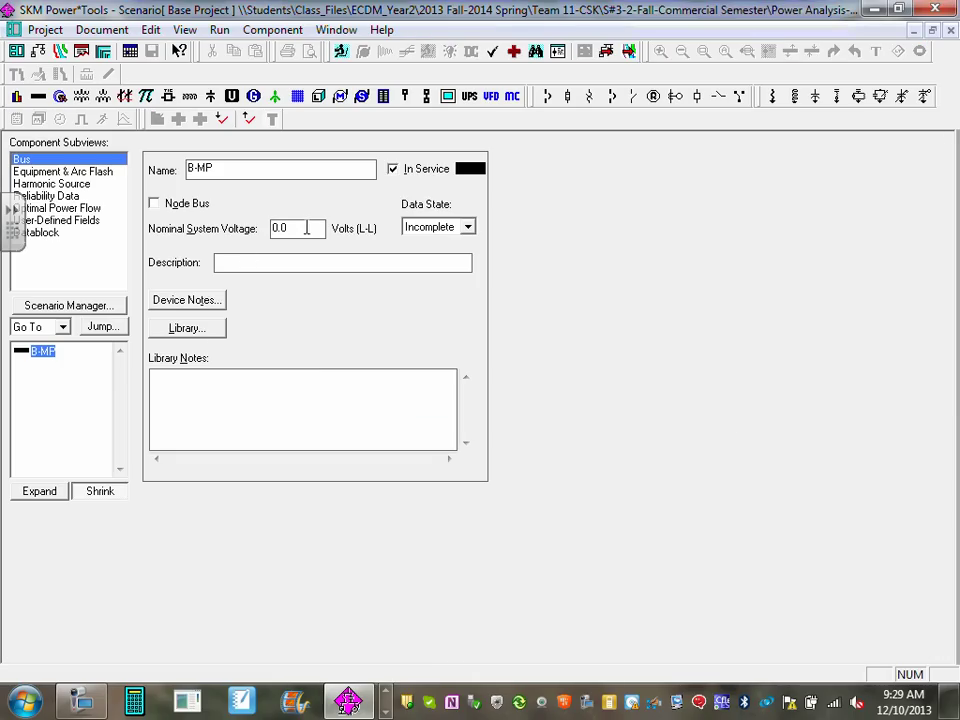
pyautogui.moveTo(309, 228); pyautogui.dragTo(250, 232)
pyautogui.write('208')
pyautogui.click(951, 31)
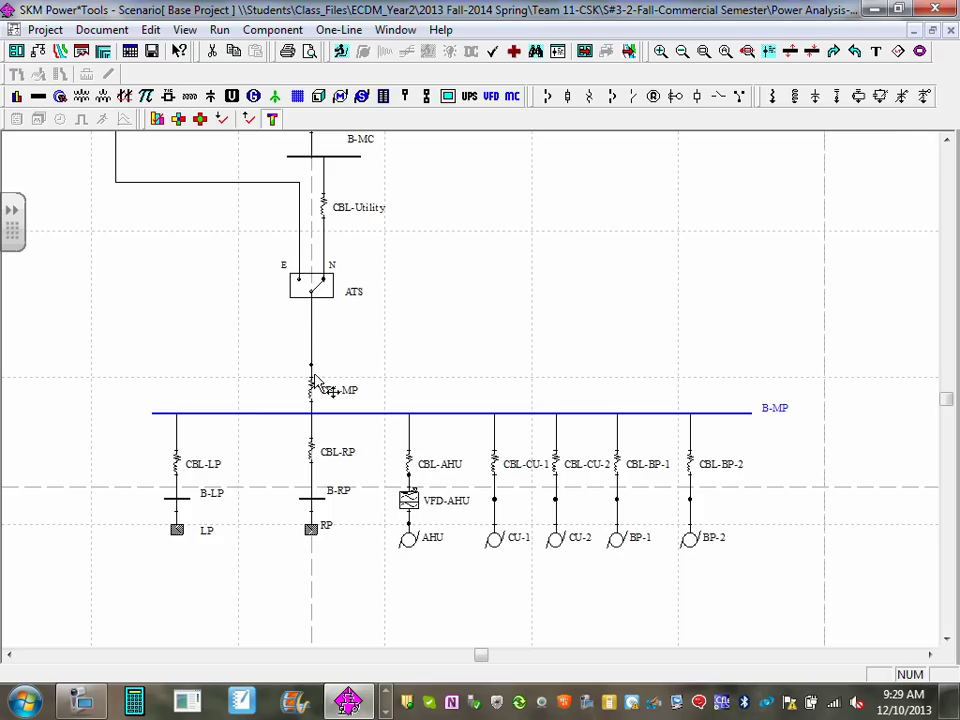
# Check the nominal system voltages of buses B-LP and B-MC in their component data and return to the one-line diagram
pyautogui.doubleClick(190, 503)
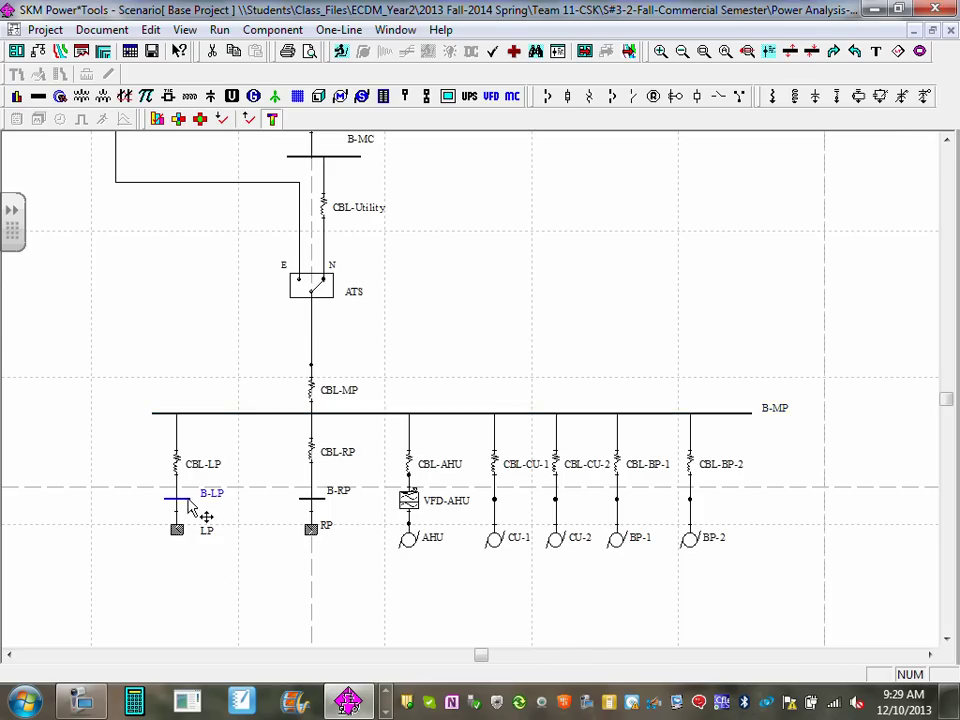
pyautogui.click(951, 31)
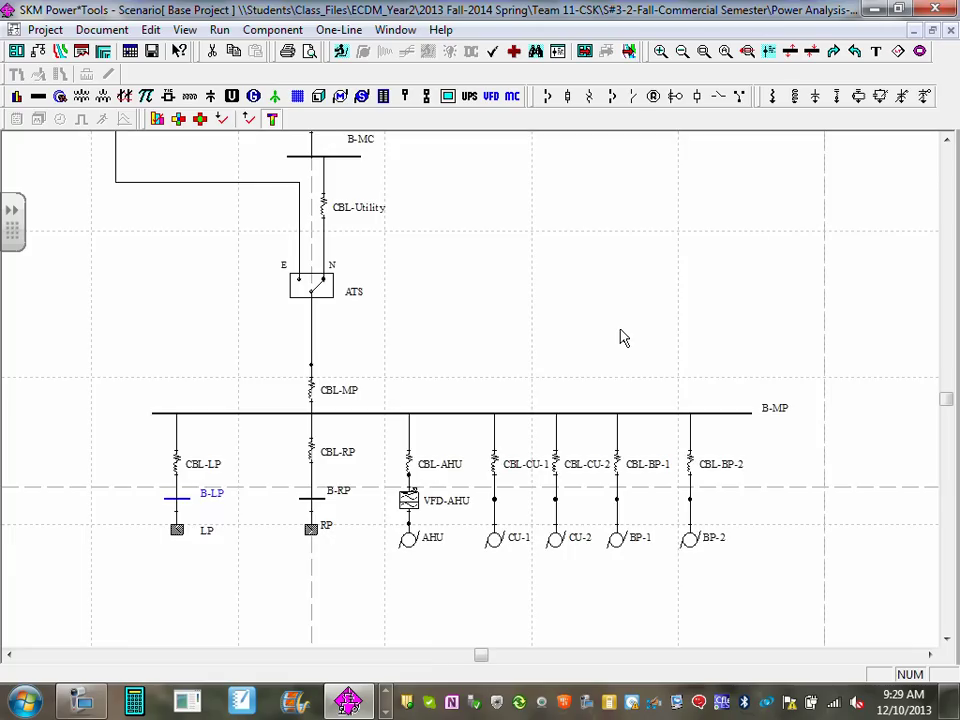
pyautogui.scroll(3, 476, 426)
pyautogui.doubleClick(374, 285)
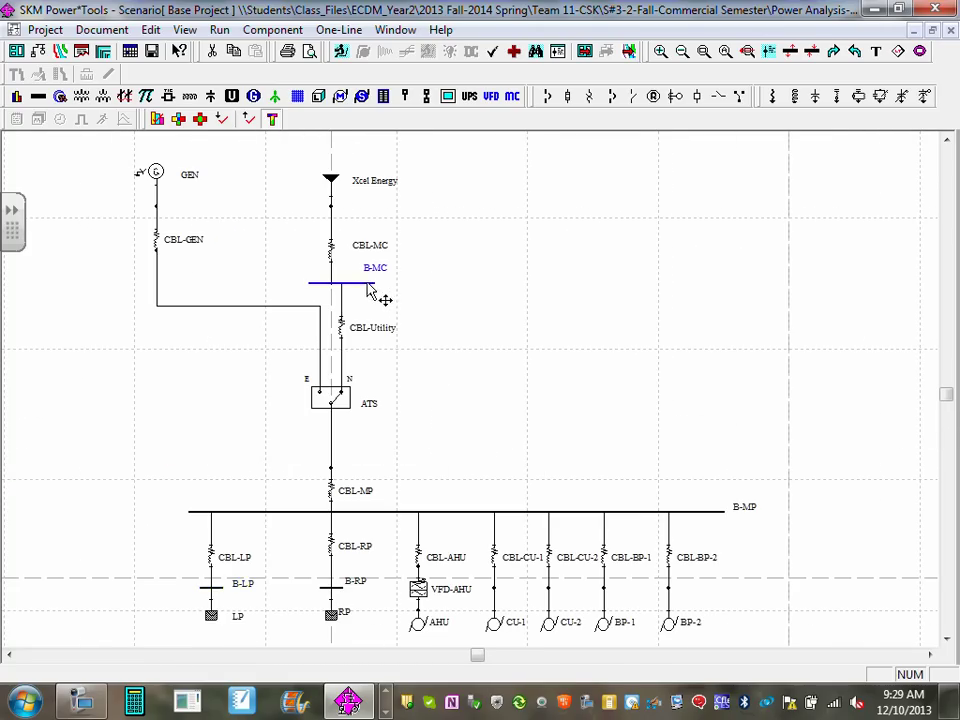
pyautogui.click(941, 30)
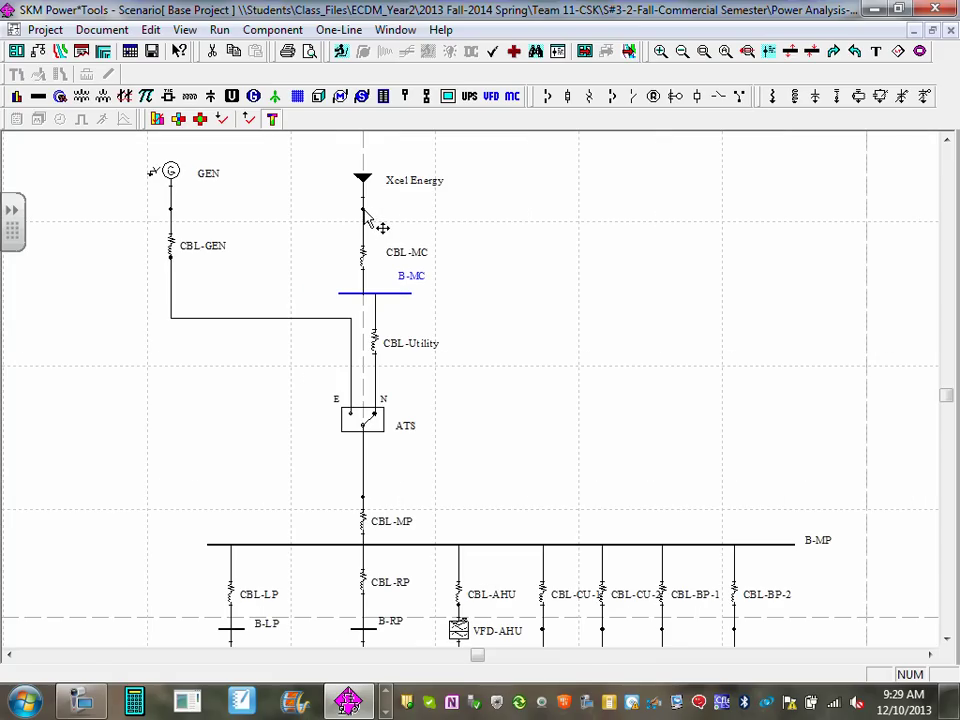
# Check the nominal system voltages of the node bus below Xcel Energy and of bus B-MP, returning to the one-line diagram
pyautogui.doubleClick(371, 213)
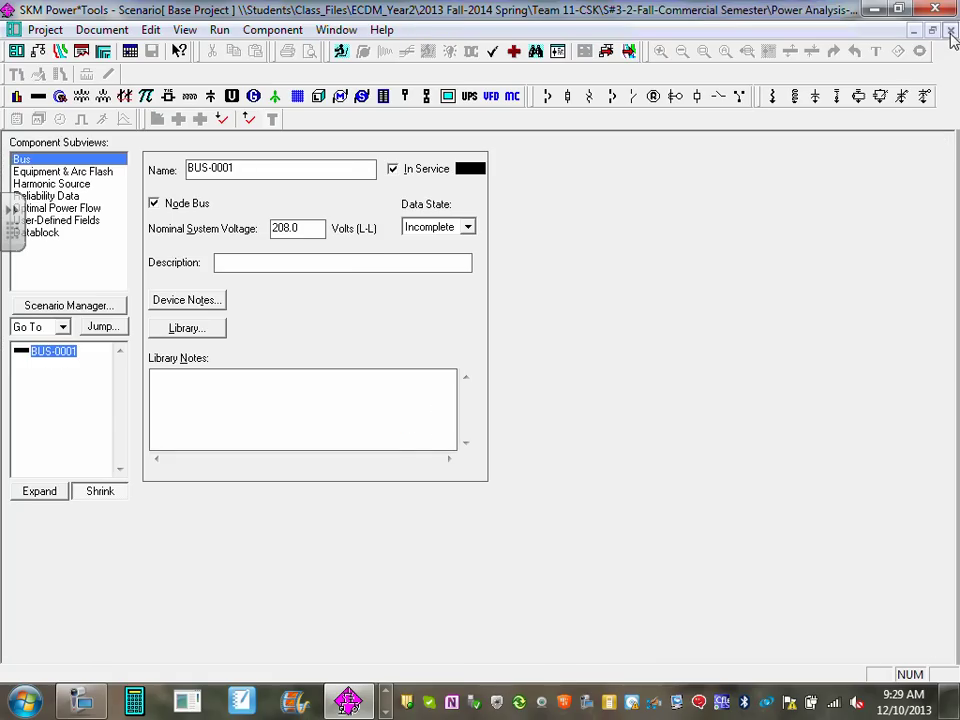
pyautogui.click(950, 30)
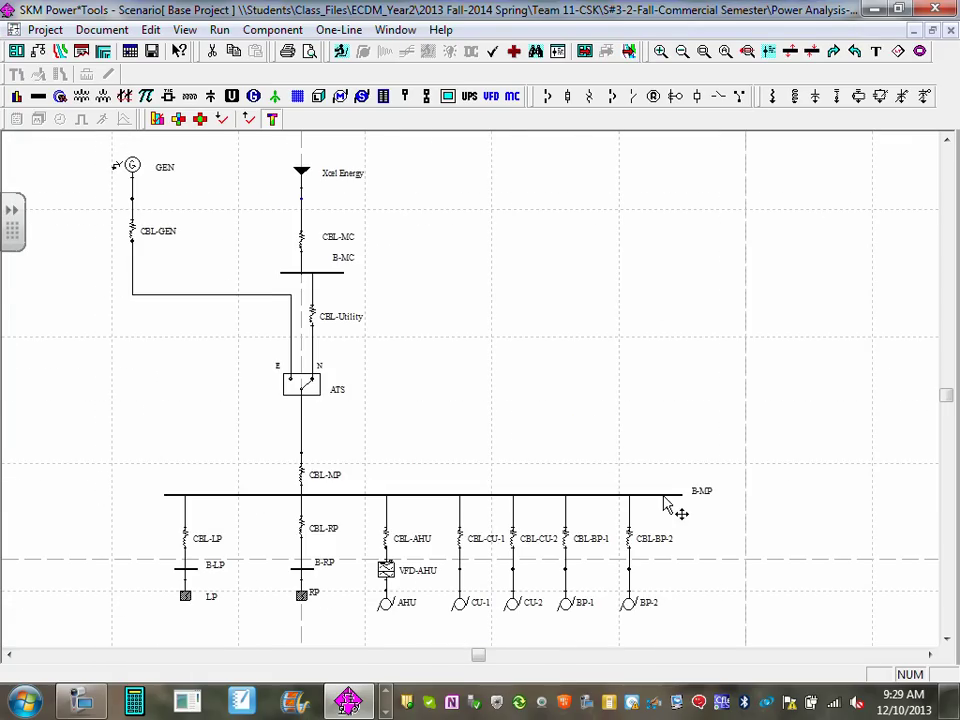
pyautogui.doubleClick(666, 495)
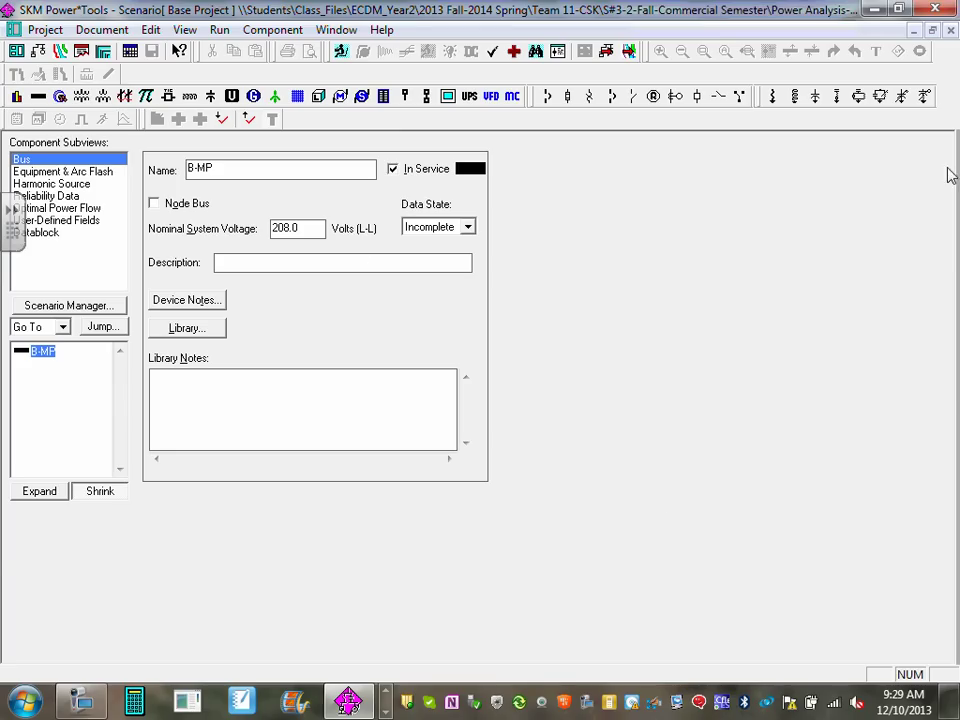
pyautogui.click(950, 30)
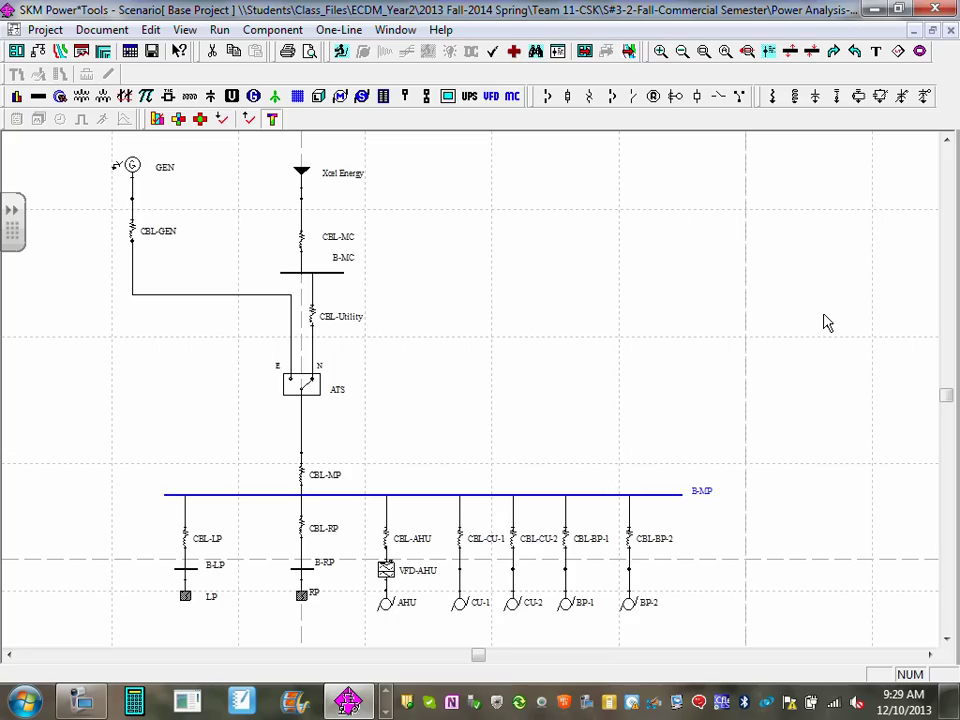
# Check the rated size and voltage of load LP and motor BP-1, returning to the one-line diagram after each
pyautogui.moveTo(696, 636); pyautogui.dragTo(630, 433)
pyautogui.scroll(1, 219, 400)
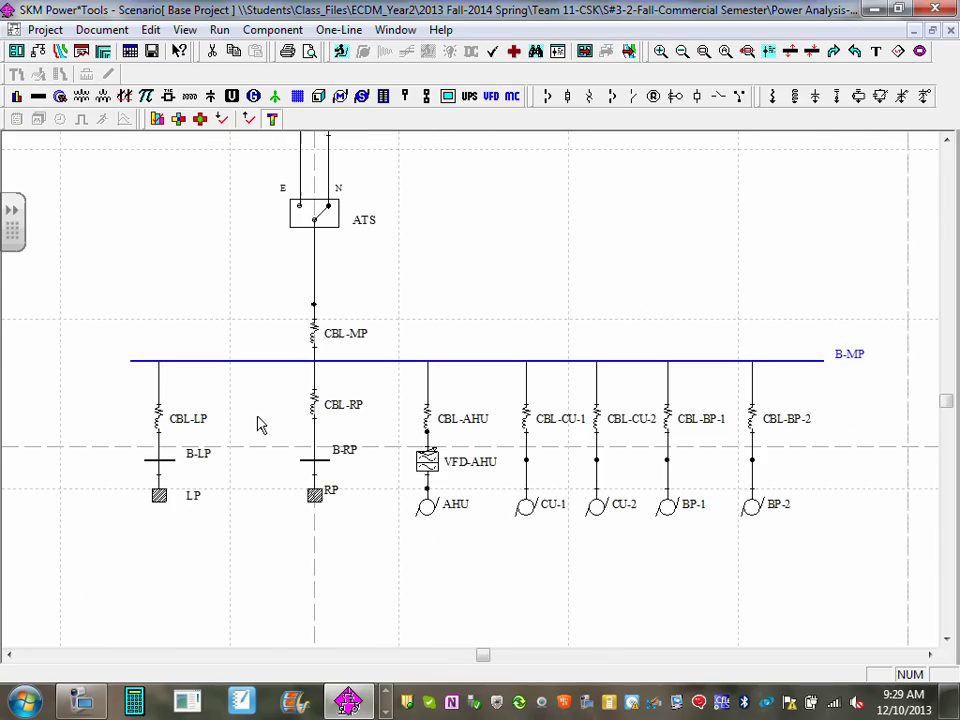
pyautogui.doubleClick(160, 497)
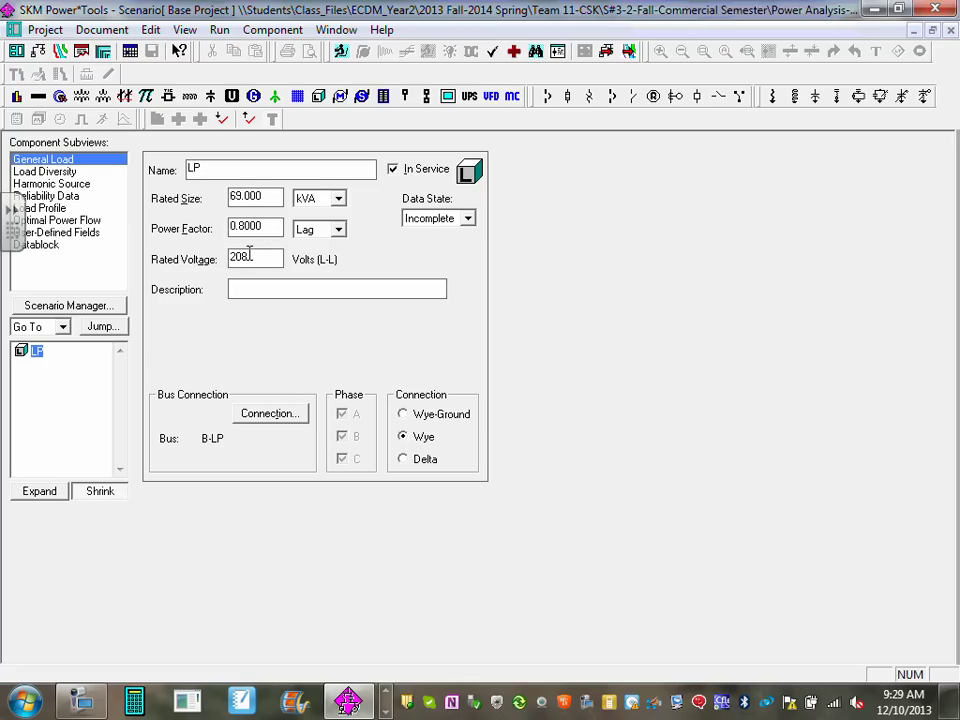
pyautogui.click(950, 31)
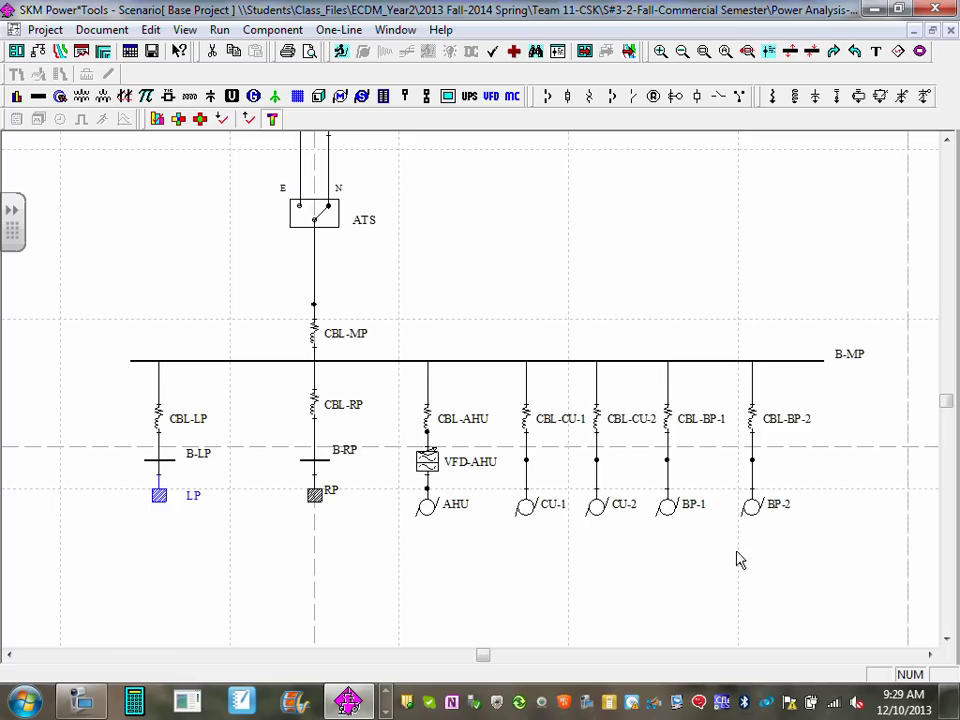
pyautogui.doubleClick(667, 508)
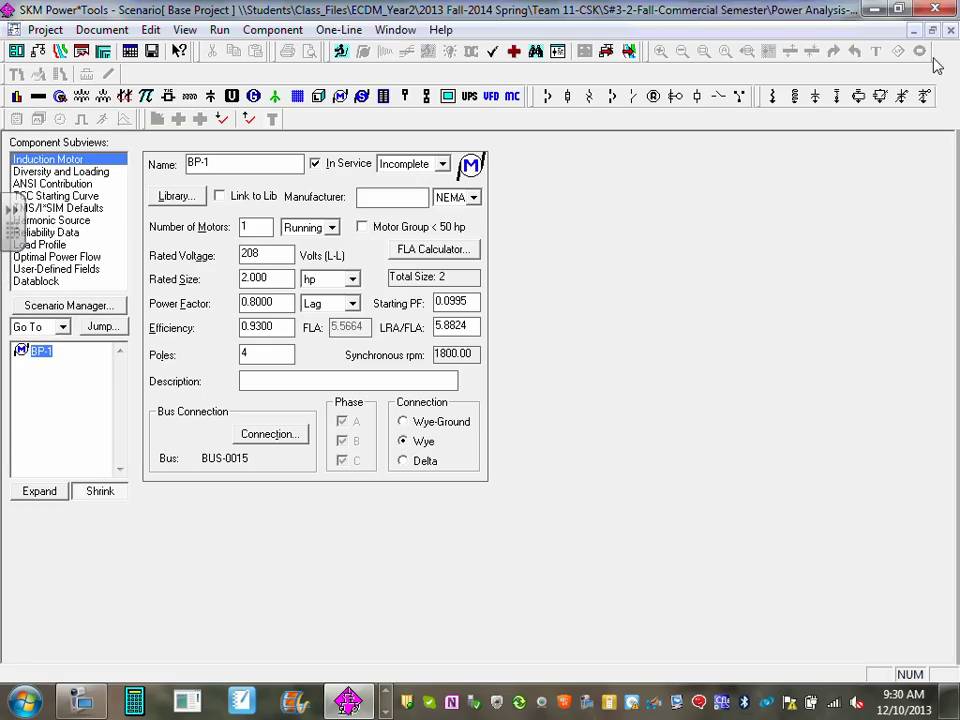
pyautogui.click(950, 30)
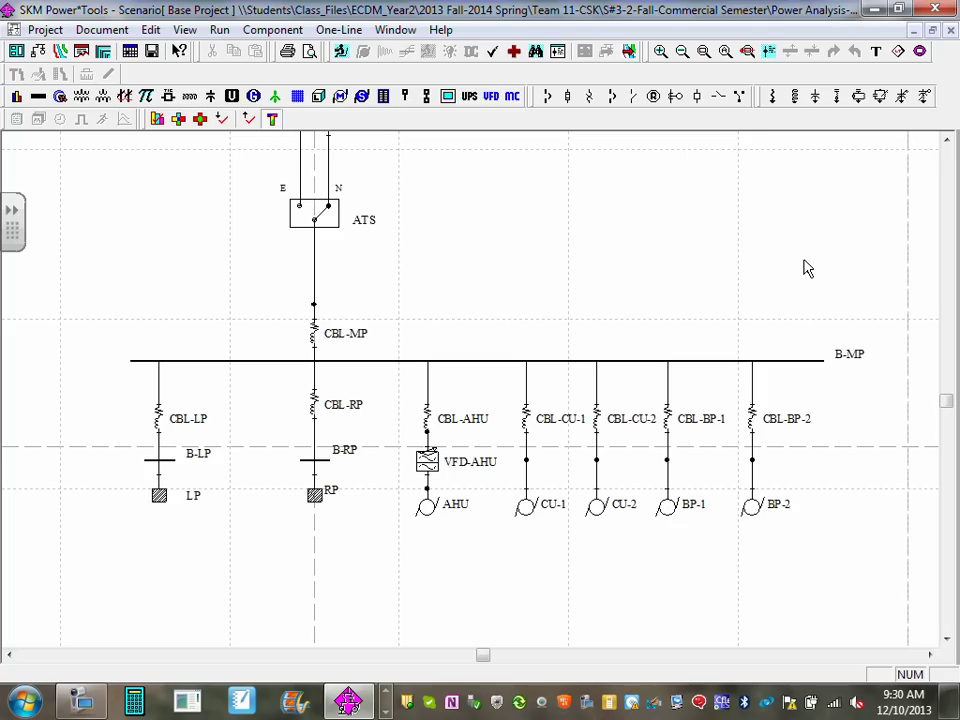
# Open the component data of generator GEN and set its rated size to 200 kW
pyautogui.scroll(-1, 579, 334)
pyautogui.moveTo(450, 236); pyautogui.dragTo(594, 407)
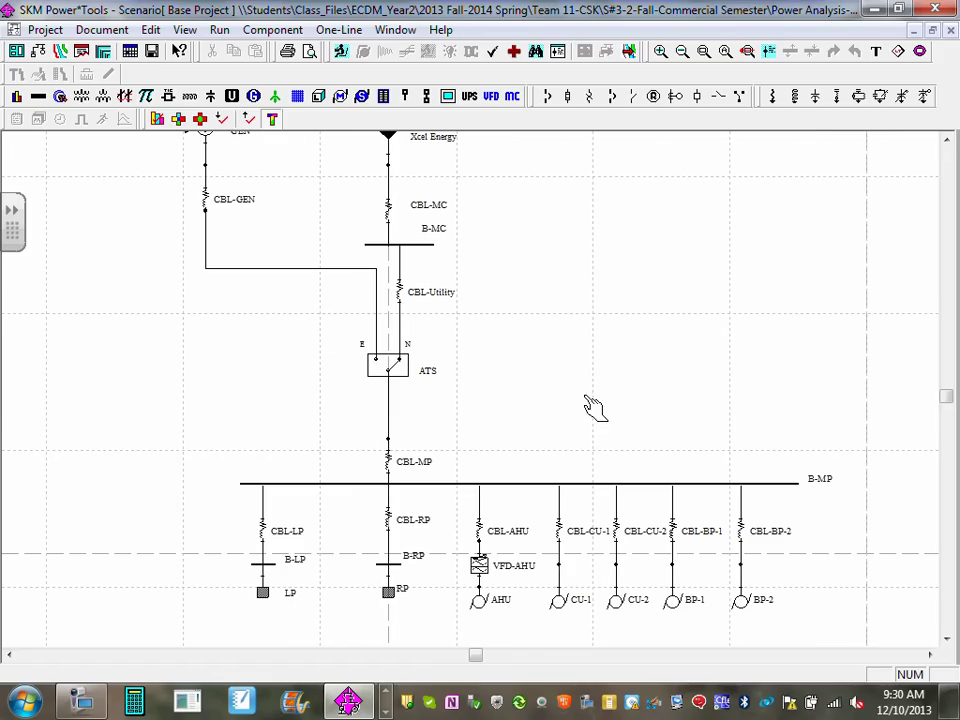
pyautogui.moveTo(308, 218); pyautogui.dragTo(450, 339)
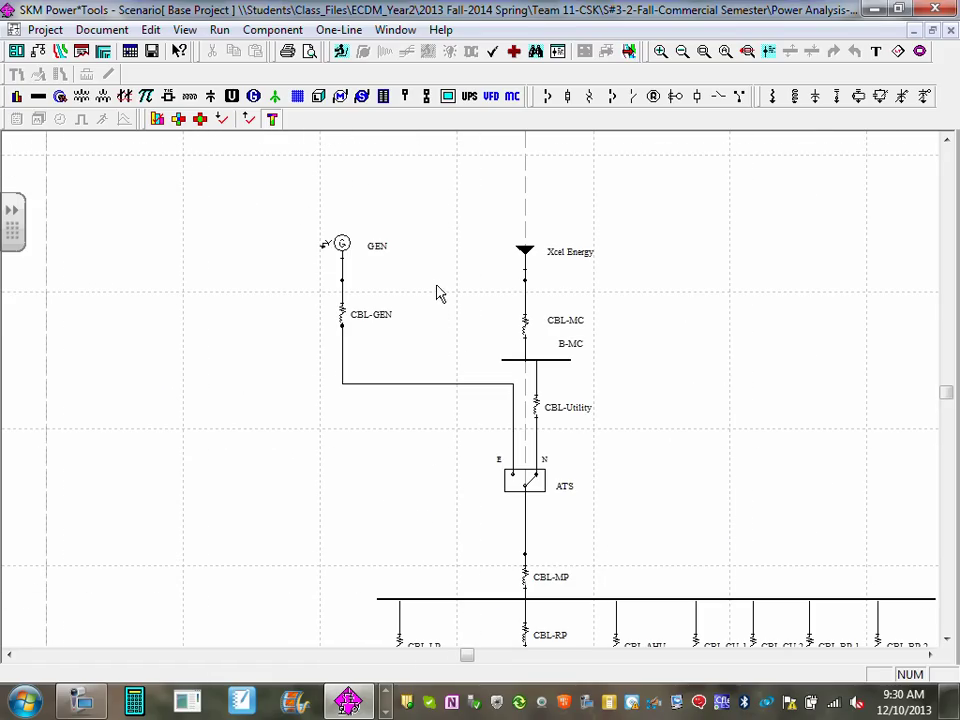
pyautogui.scroll(2, 347, 249)
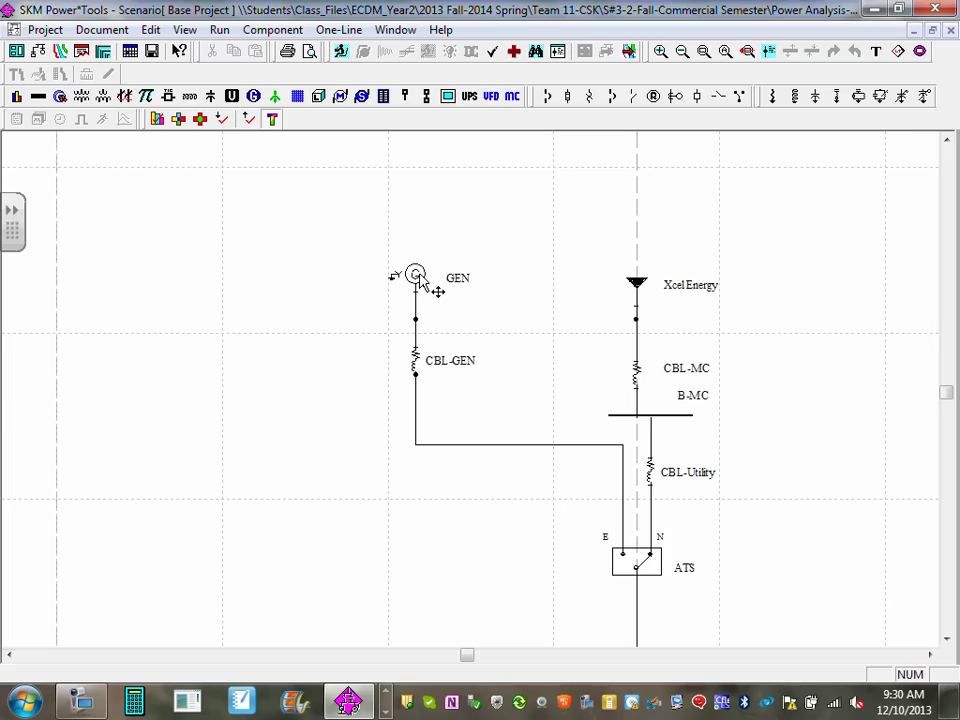
pyautogui.doubleClick(417, 279)
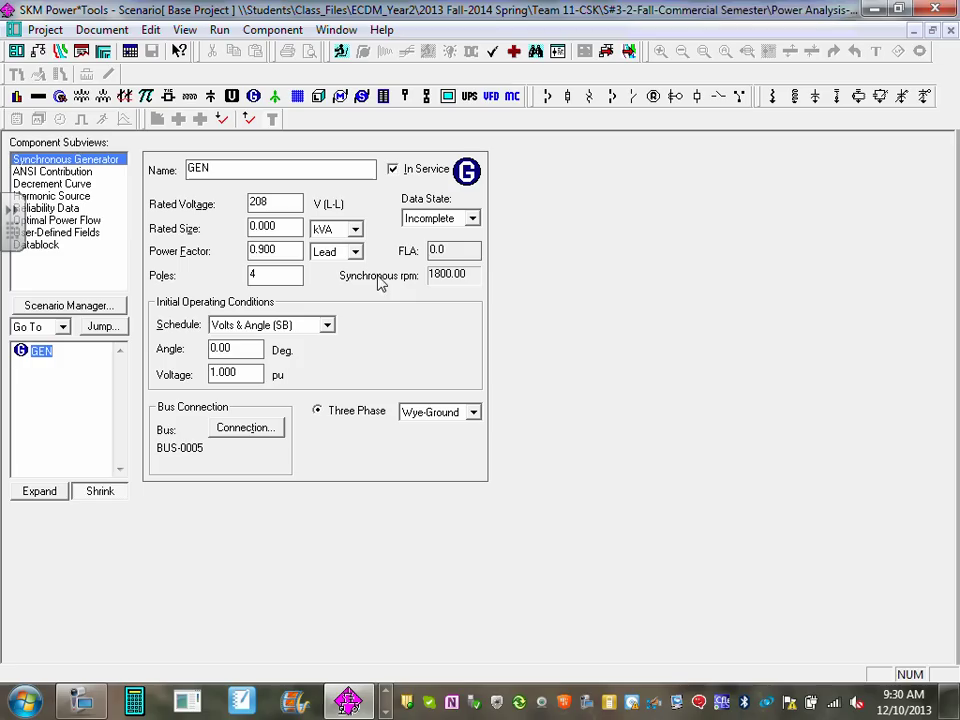
pyautogui.moveTo(289, 223); pyautogui.dragTo(251, 227)
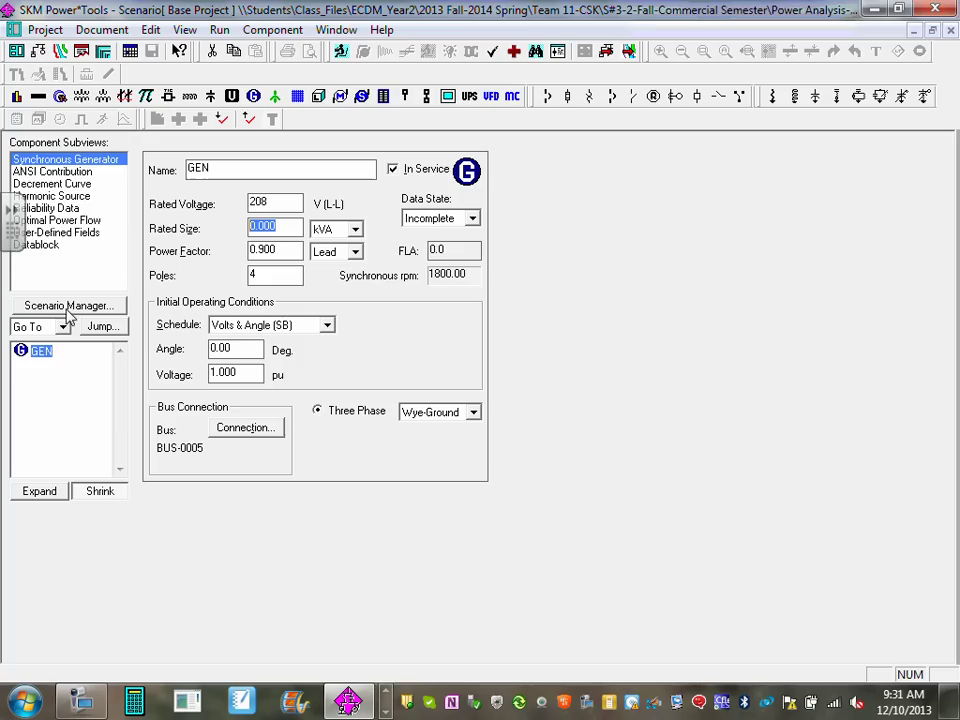
pyautogui.click(355, 230)
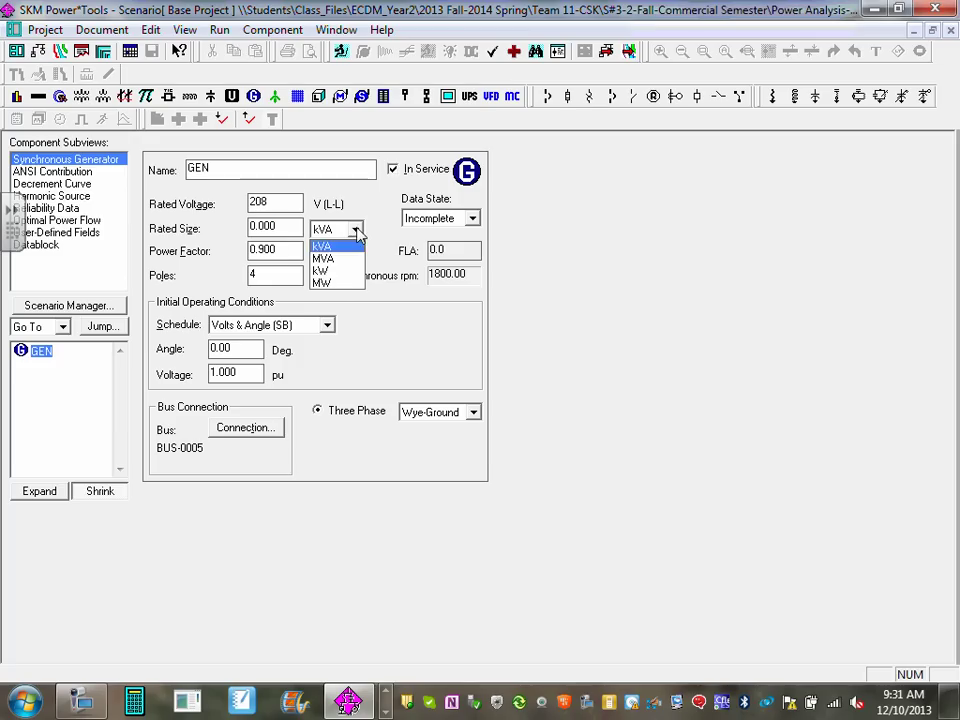
pyautogui.click(321, 272)
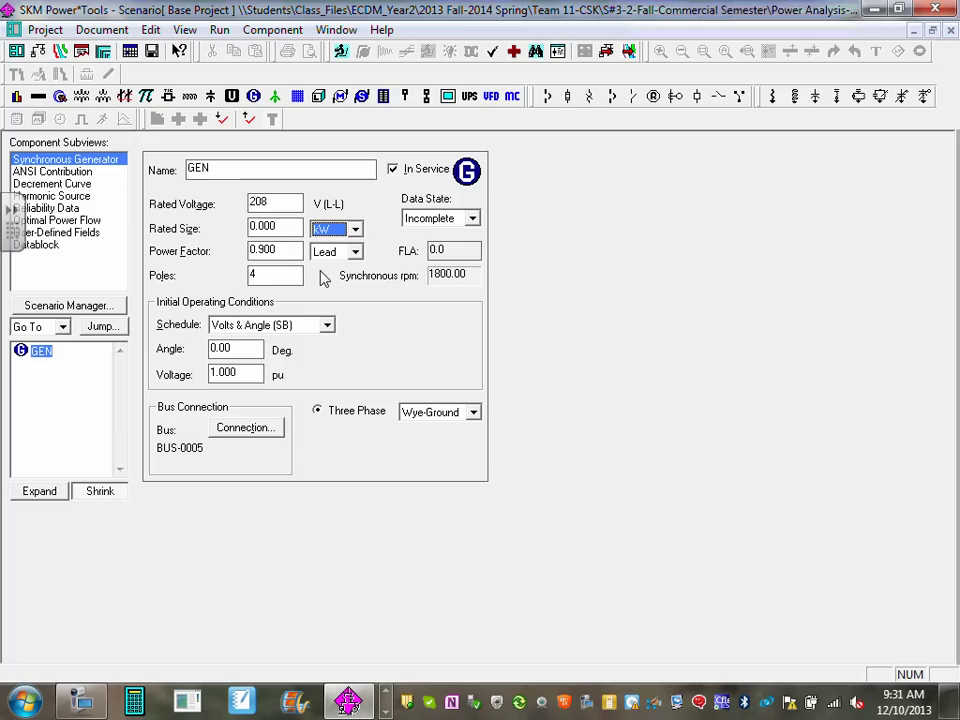
pyautogui.click(296, 228)
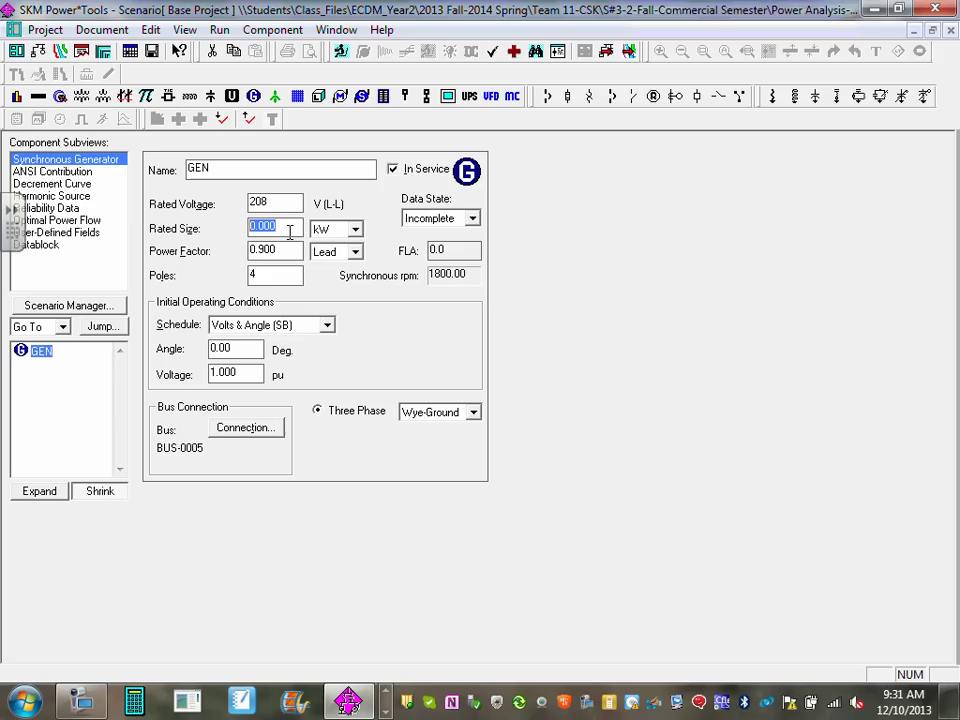
pyautogui.write('200')
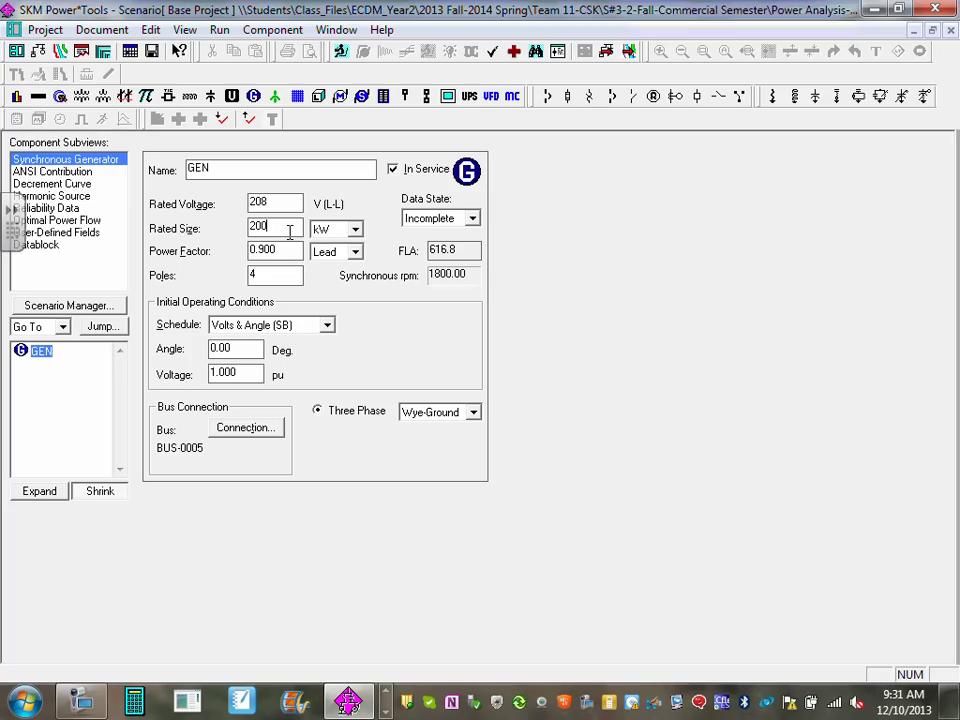
pyautogui.click(387, 704)
pyautogui.click(387, 704)
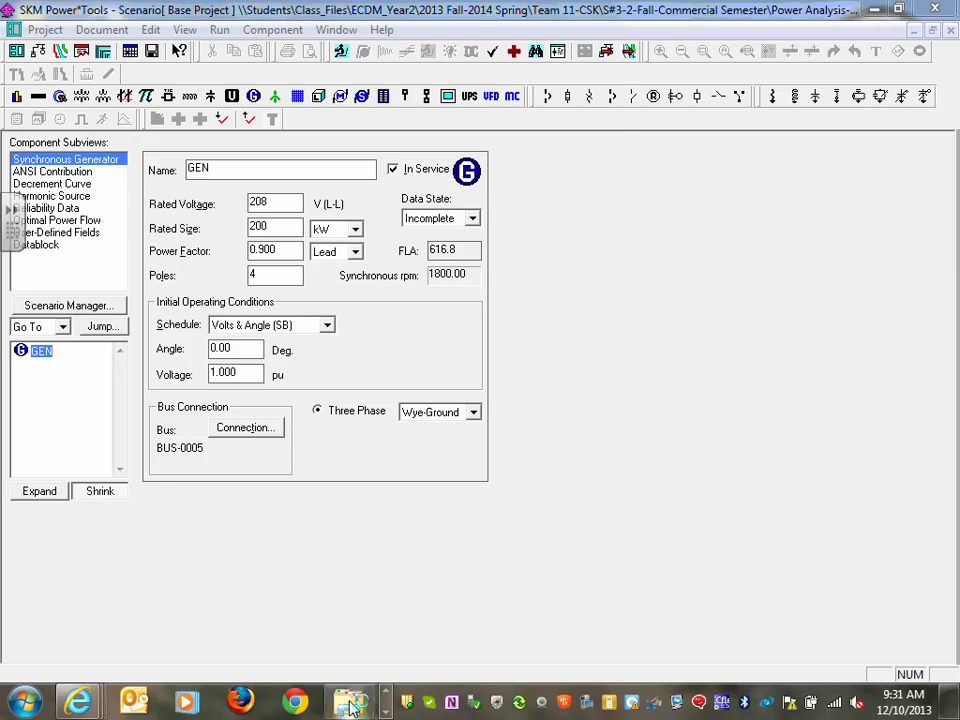
pyautogui.click(352, 704)
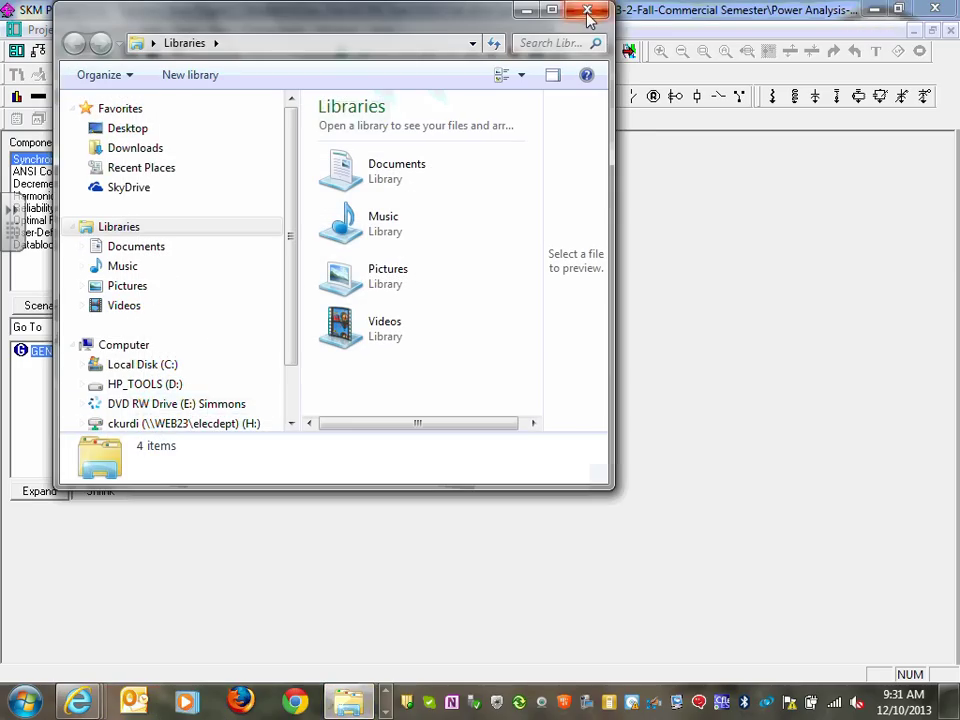
pyautogui.click(588, 12)
pyautogui.click(283, 230)
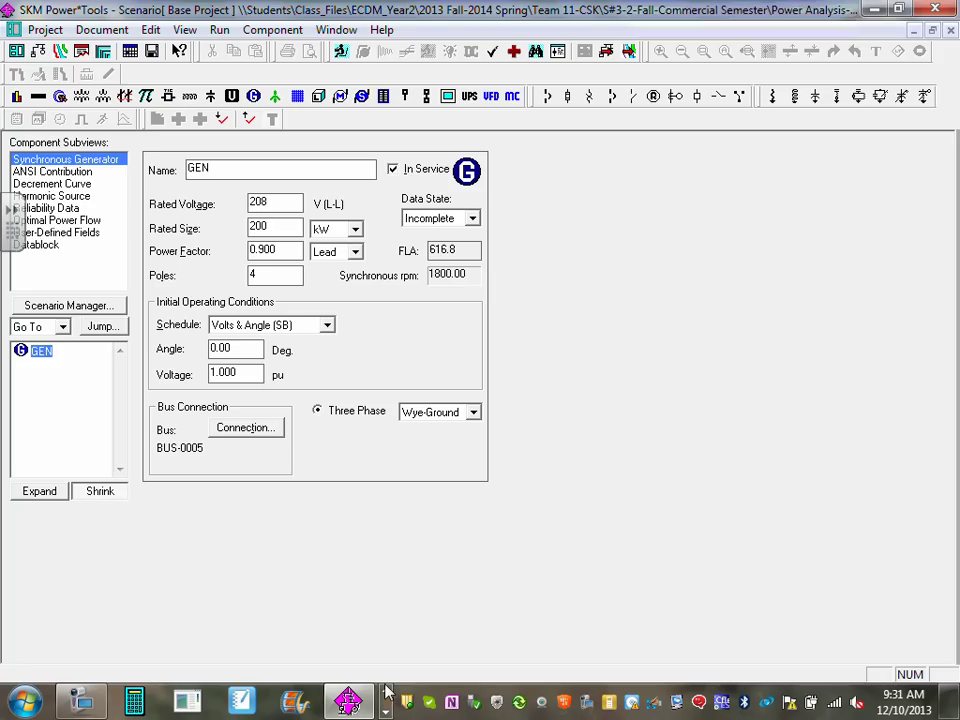
# Try a rated size of 175 kW for generator GEN
pyautogui.click(272, 226)
pyautogui.moveTo(279, 228); pyautogui.dragTo(208, 228)
pyautogui.write('175')
# Restore the generator's rated size to 200 kW and return to the one-line diagram
pyautogui.doubleClick(252, 227)
pyautogui.write('200')
pyautogui.click(950, 31)
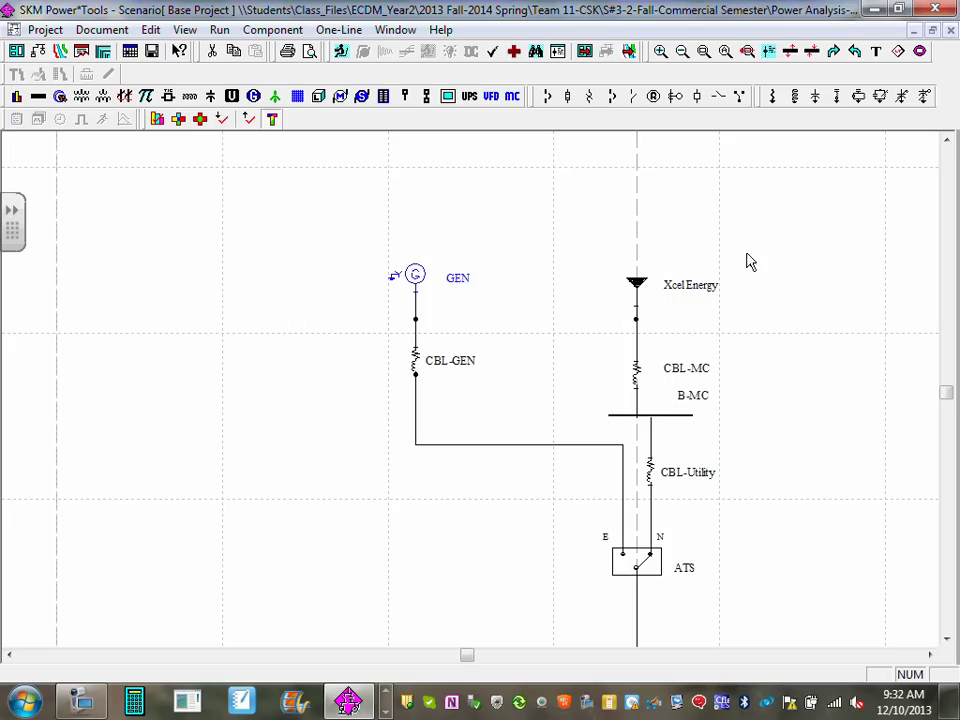
# Check the nominal system voltages of the node buses below CBL-GEN and at the ATS, returning to the one-line diagram
pyautogui.scroll(-1, 483, 305)
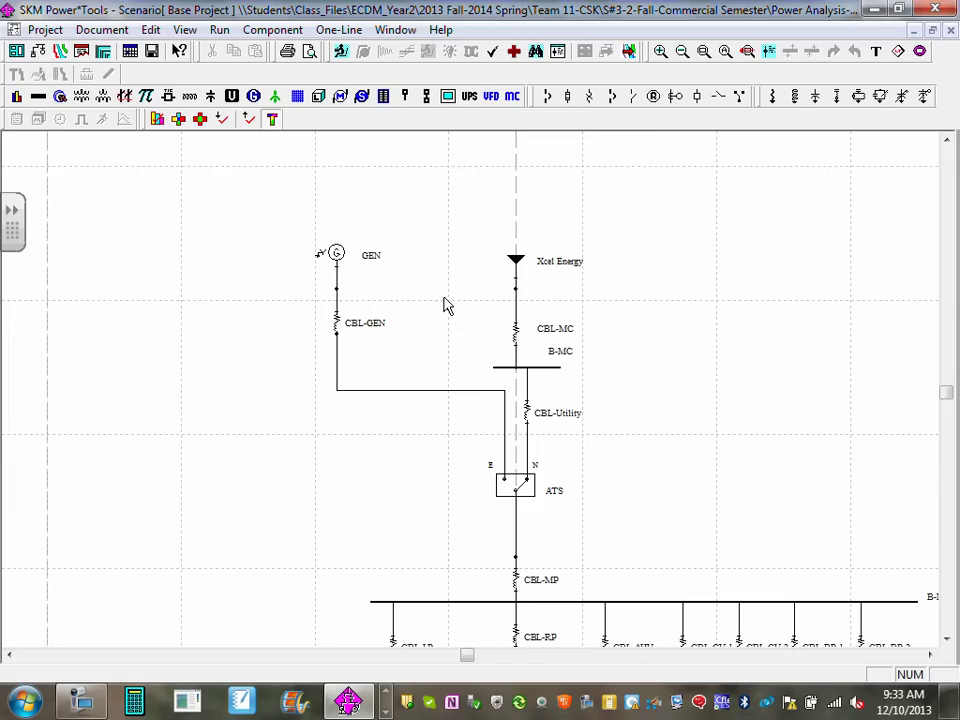
pyautogui.scroll(-1, 446, 304)
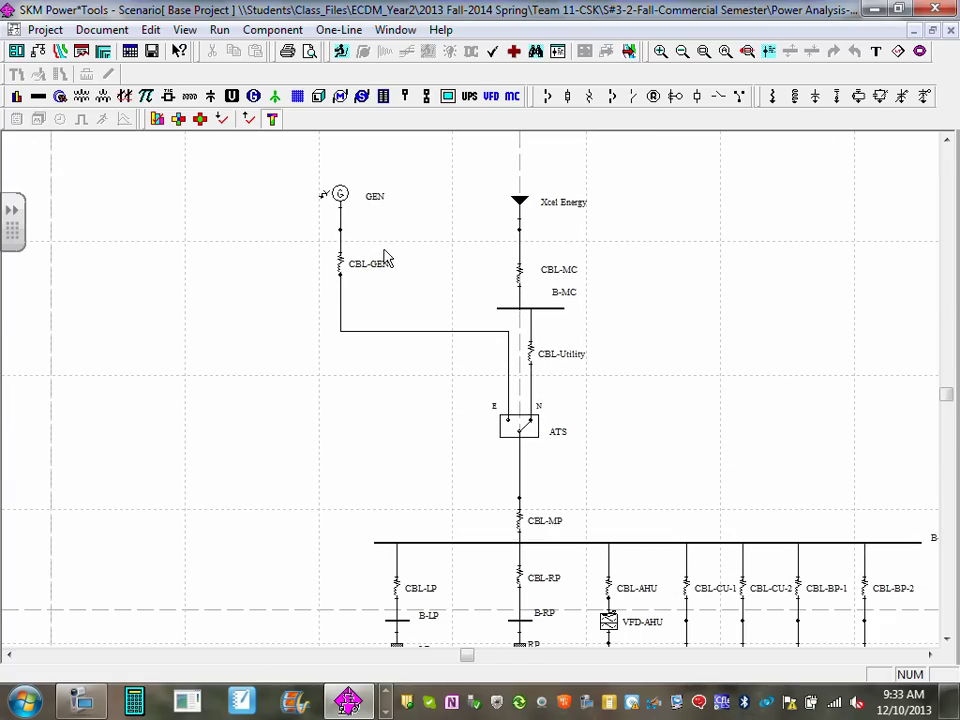
pyautogui.doubleClick(345, 285)
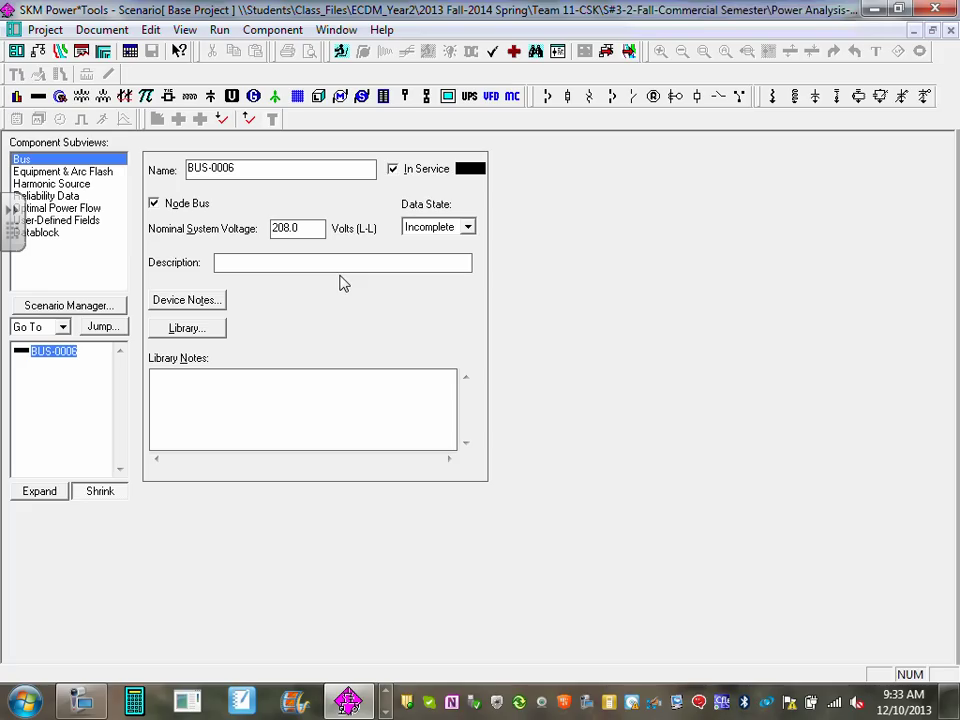
pyautogui.click(950, 30)
pyautogui.moveTo(690, 384); pyautogui.dragTo(625, 275)
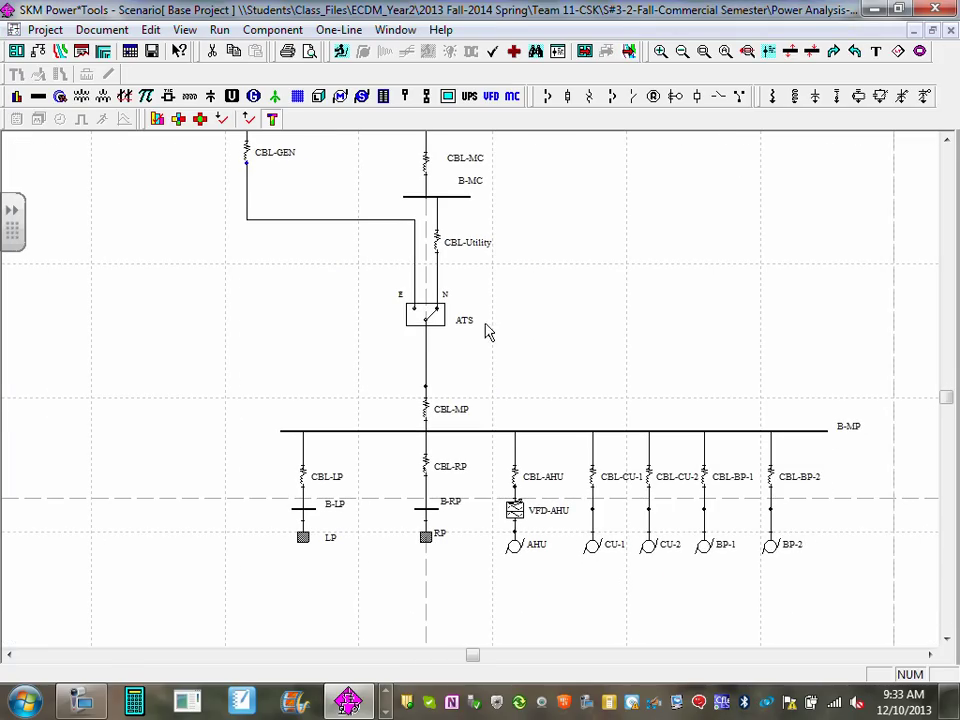
pyautogui.doubleClick(431, 339)
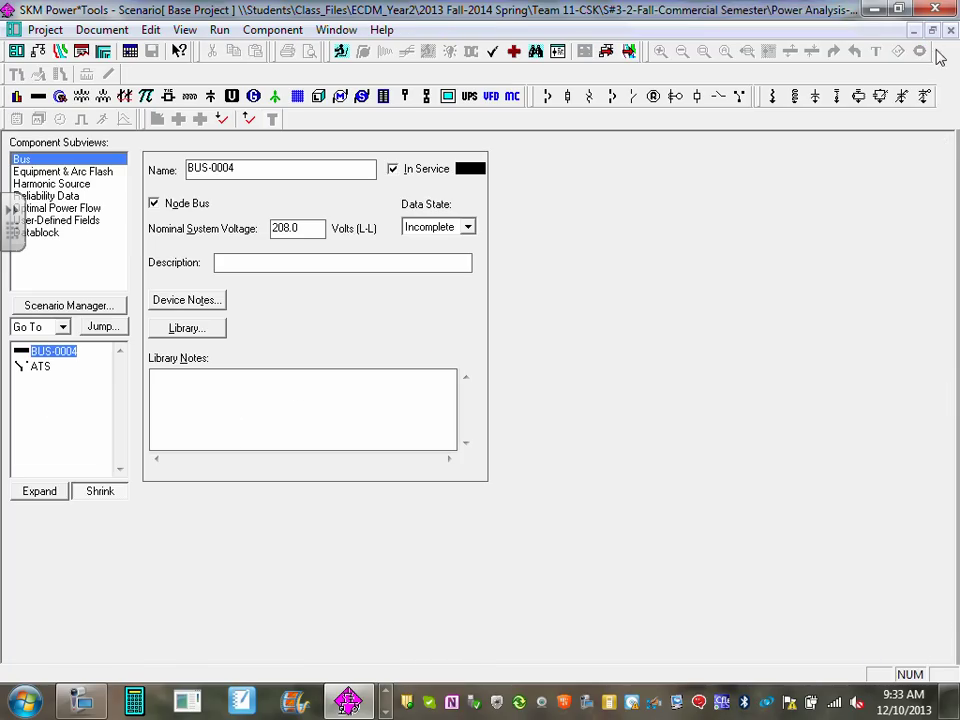
pyautogui.click(950, 30)
# Switch to Revit and read the feeder size schedule on sheet E3 - Power Riser, returning to the one-line diagram
pyautogui.scroll(-1, 626, 208)
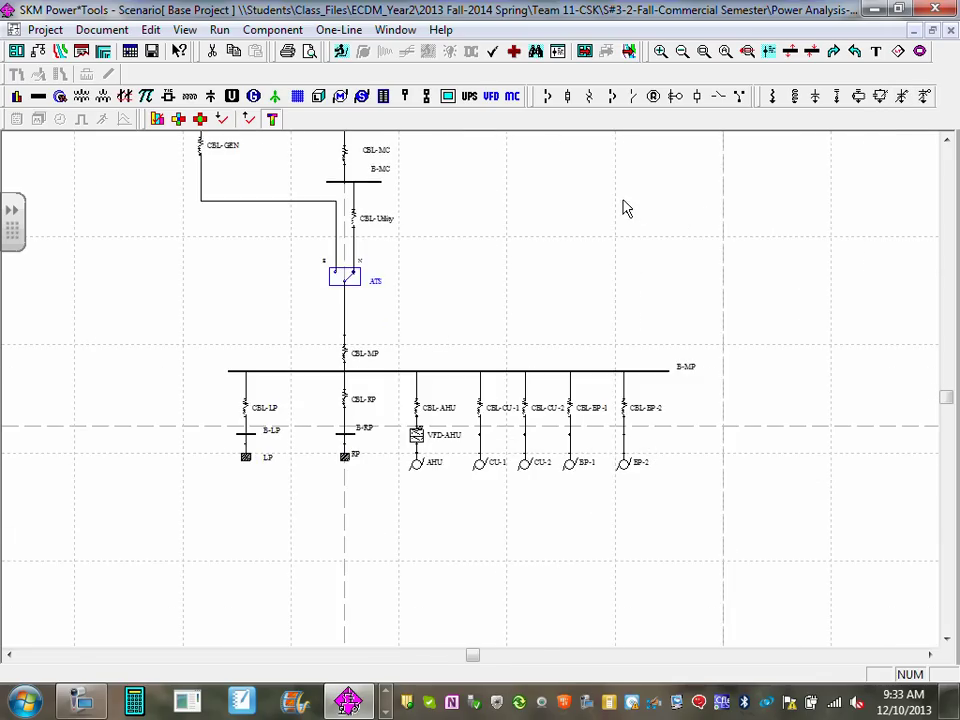
pyautogui.moveTo(626, 208); pyautogui.dragTo(761, 343)
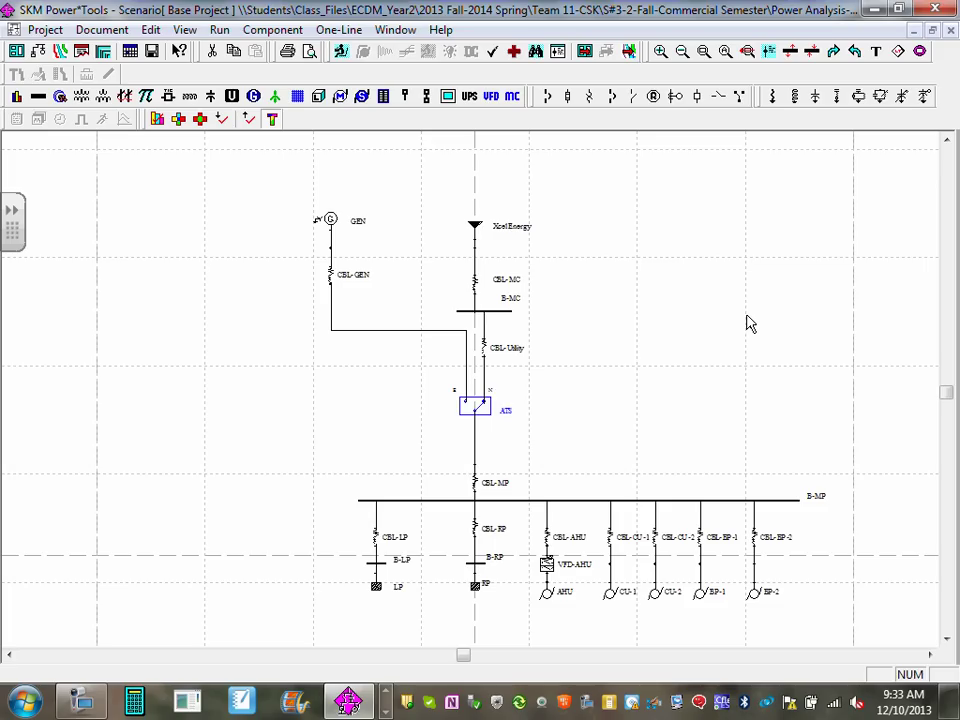
pyautogui.click(388, 711)
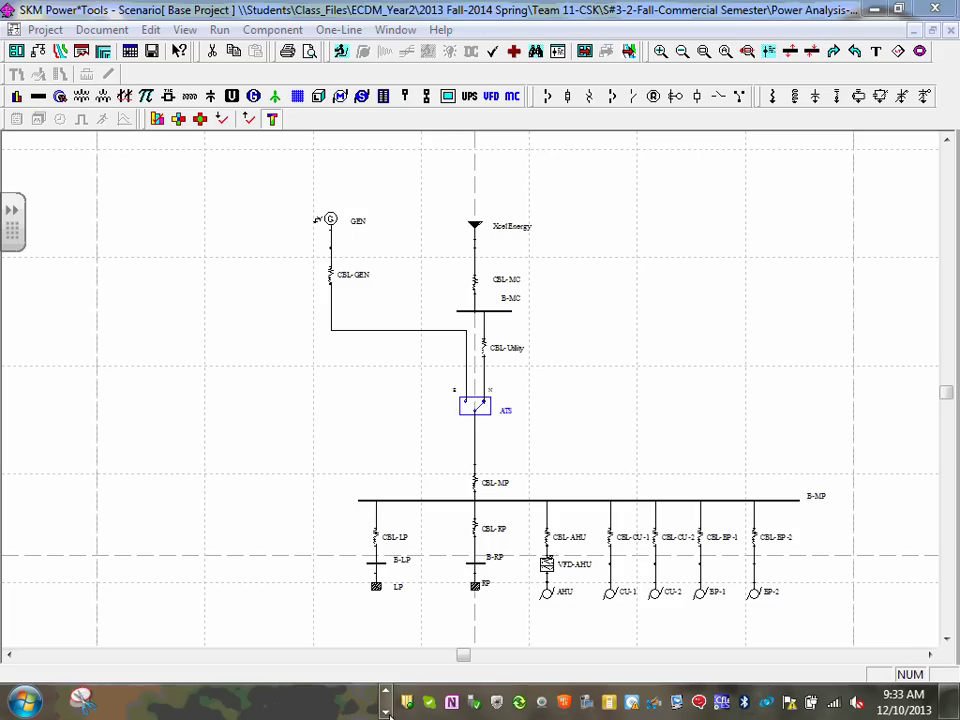
pyautogui.click(387, 700)
pyautogui.click(387, 700)
pyautogui.click(387, 700)
pyautogui.click(388, 701)
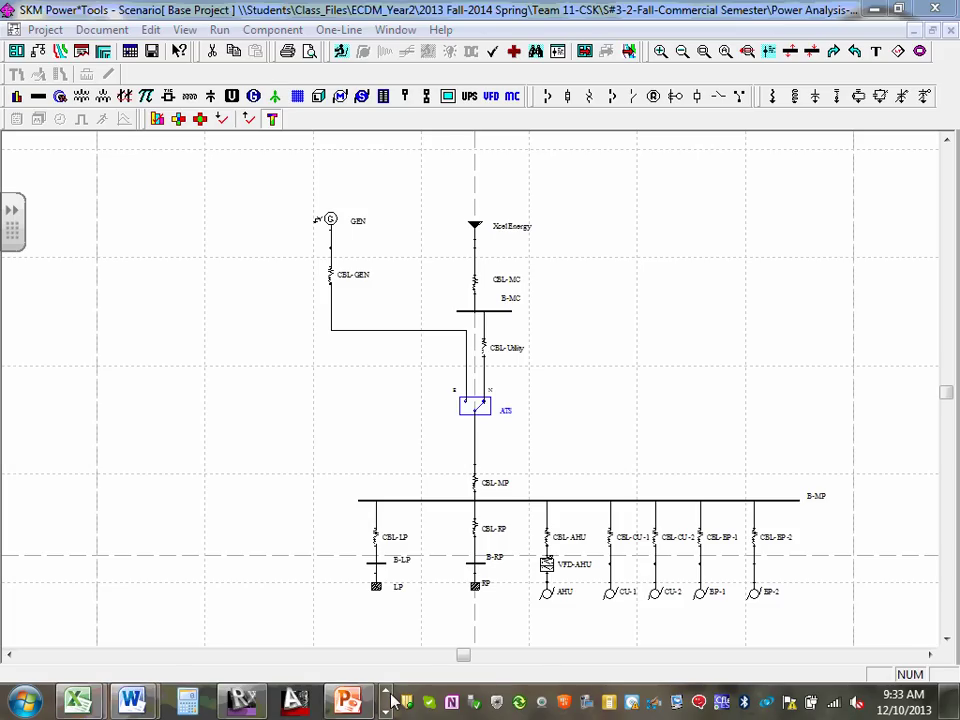
pyautogui.click(241, 700)
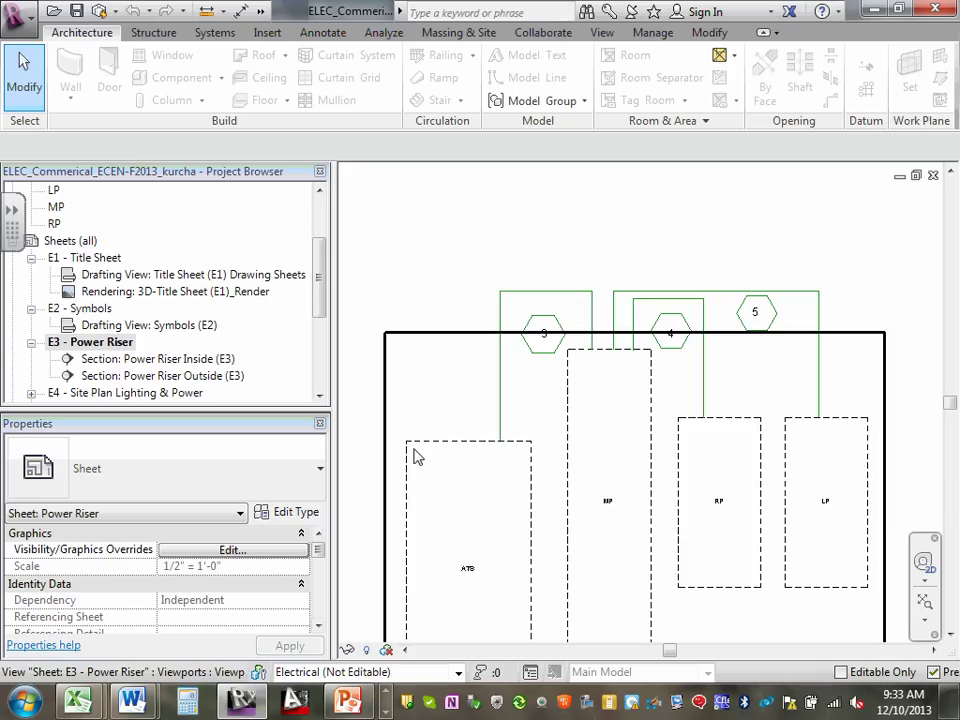
pyautogui.scroll(-5, 418, 456)
pyautogui.scroll(2, 637, 540)
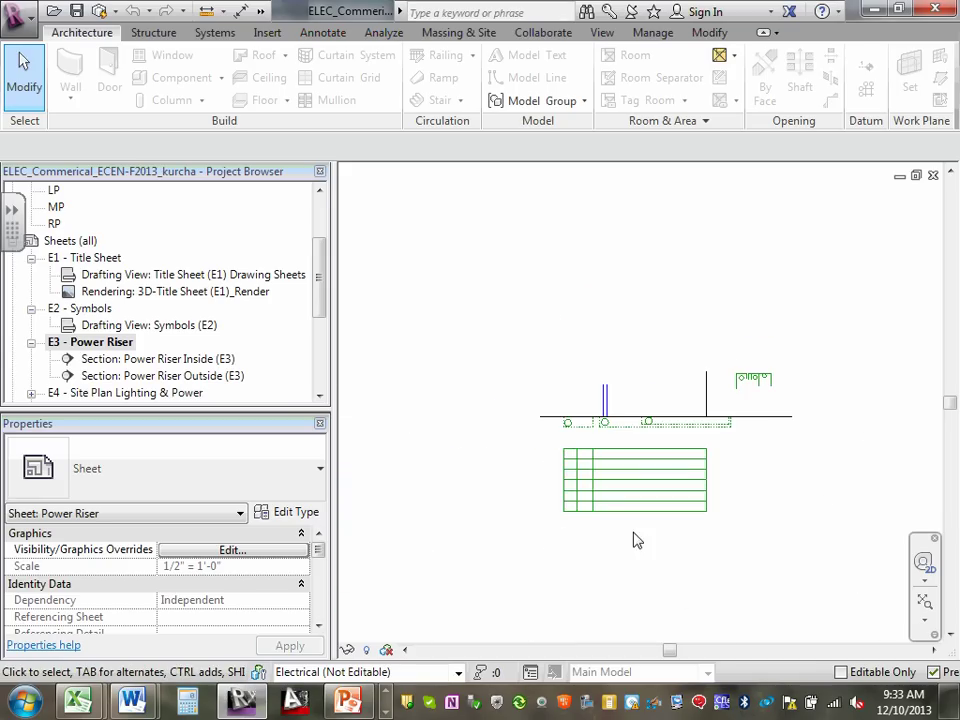
pyautogui.scroll(-3, 637, 540)
pyautogui.scroll(6, 645, 482)
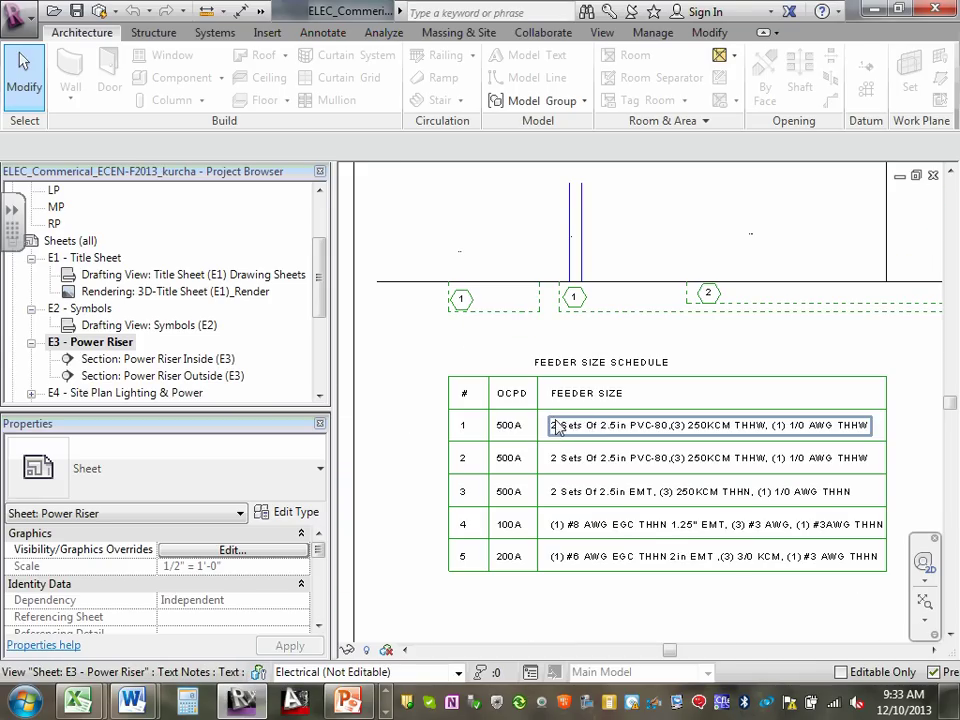
pyautogui.scroll(1, 525, 428)
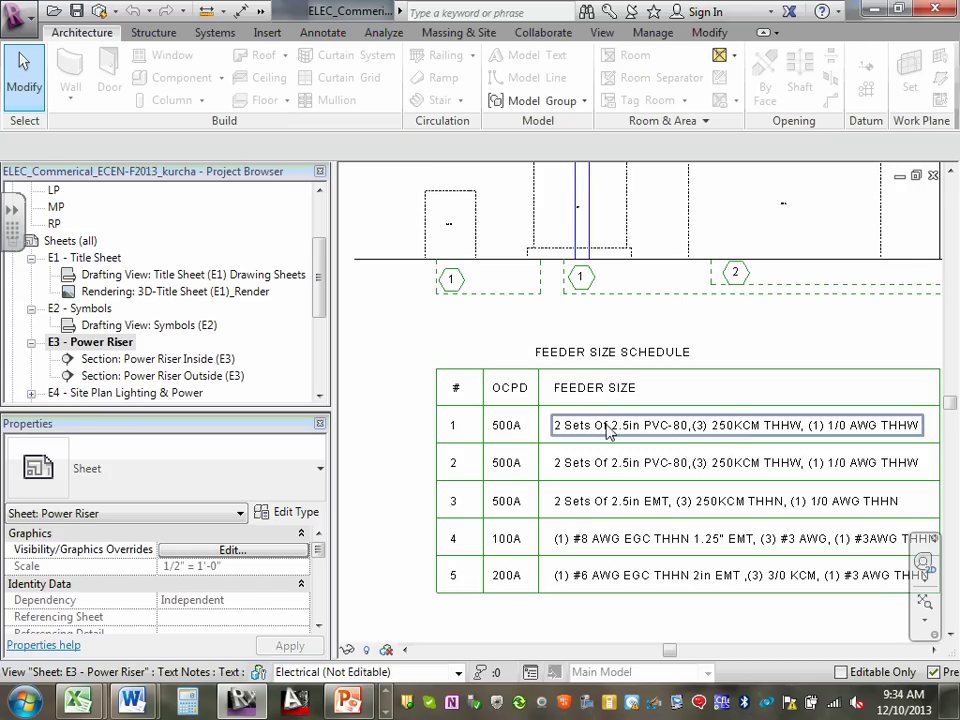
pyautogui.click(920, 10)
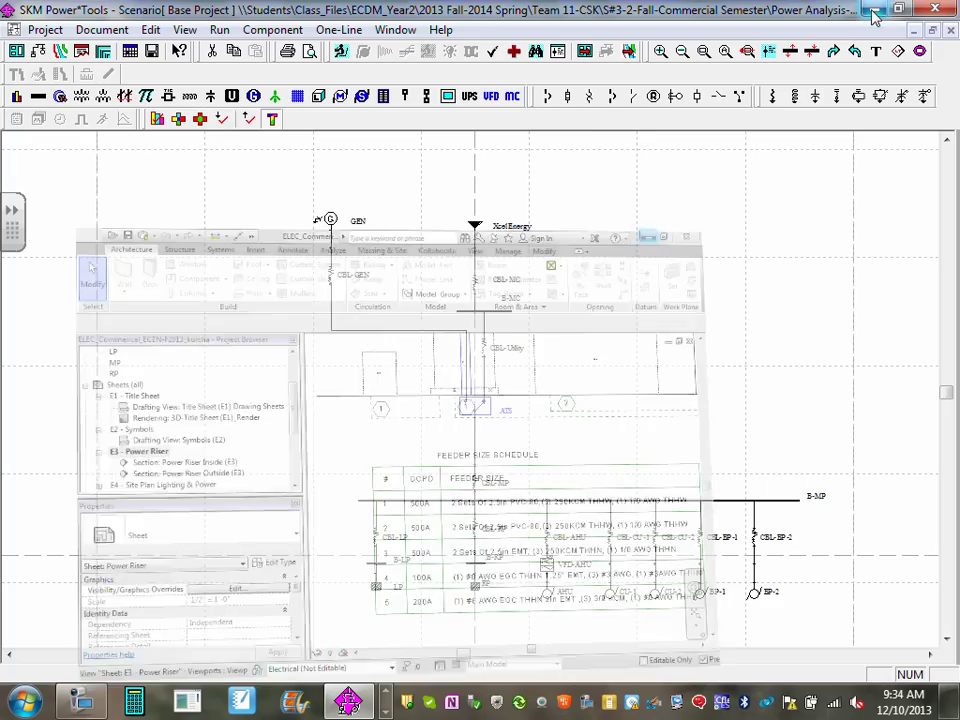
# Open the component data of cable CBL-MC and bring up the low-voltage copper cable library with its full descriptions readable
pyautogui.moveTo(602, 317); pyautogui.dragTo(493, 242)
pyautogui.scroll(2, 497, 259)
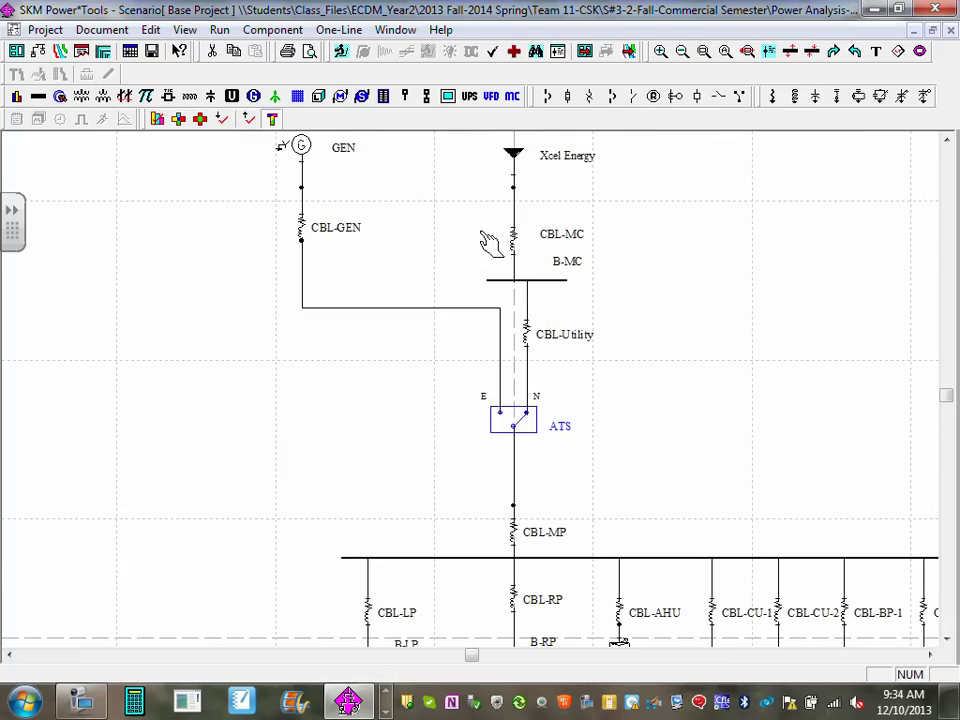
pyautogui.scroll(2, 529, 264)
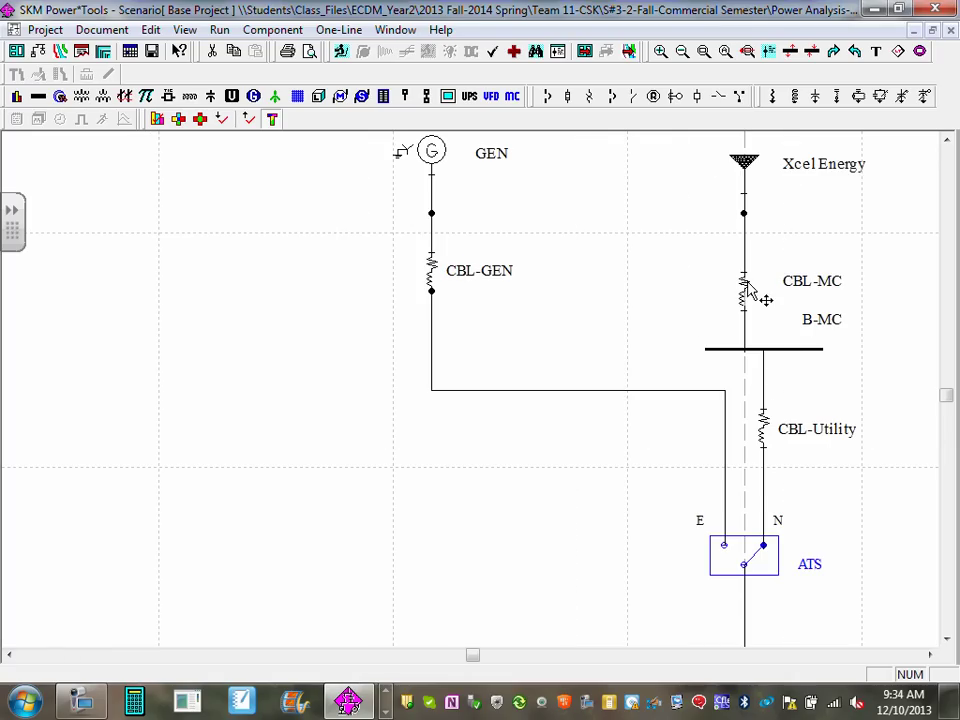
pyautogui.click(748, 294)
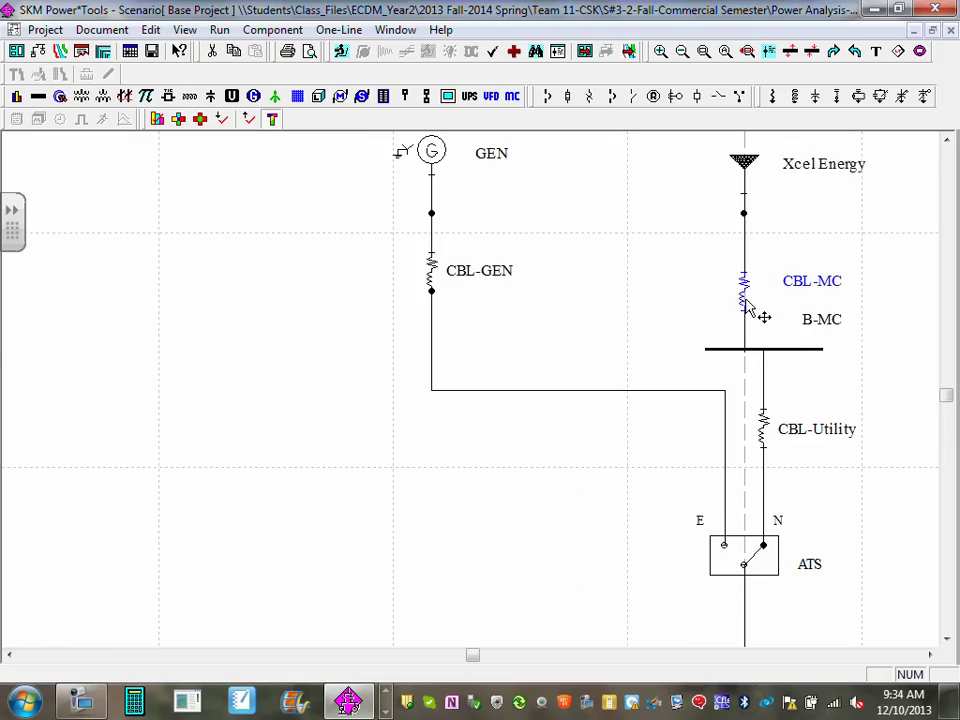
pyautogui.doubleClick(748, 294)
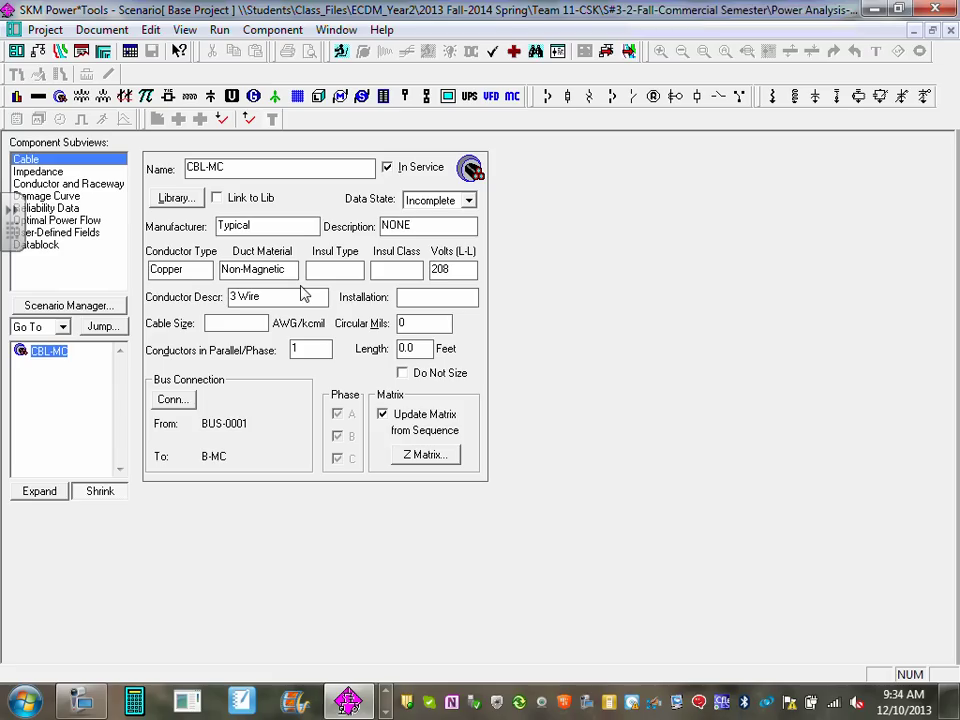
pyautogui.click(178, 198)
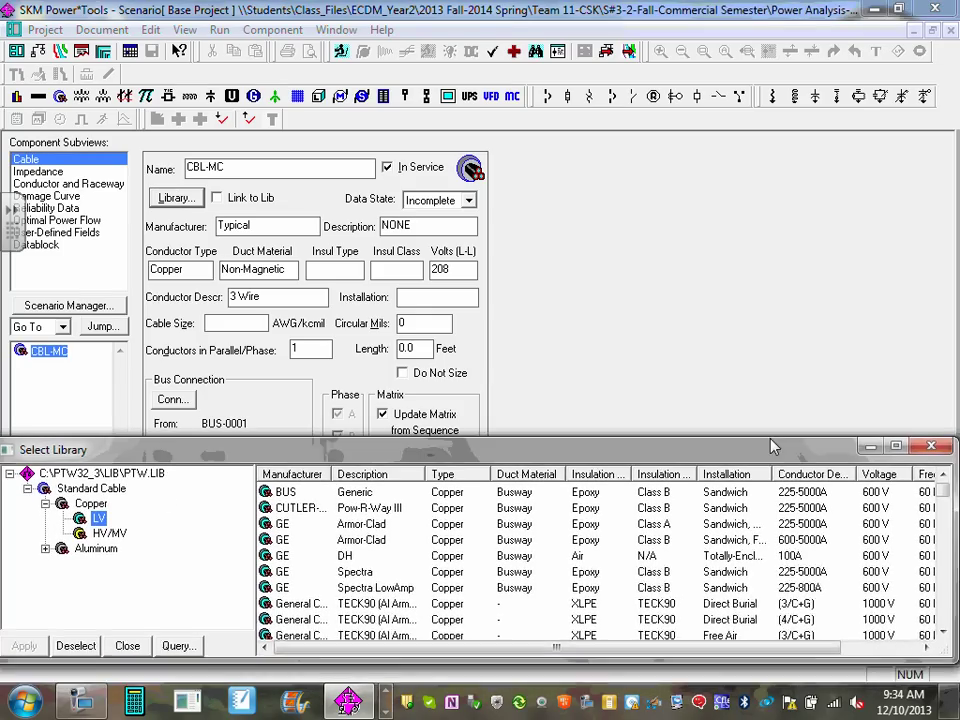
pyautogui.click(893, 406)
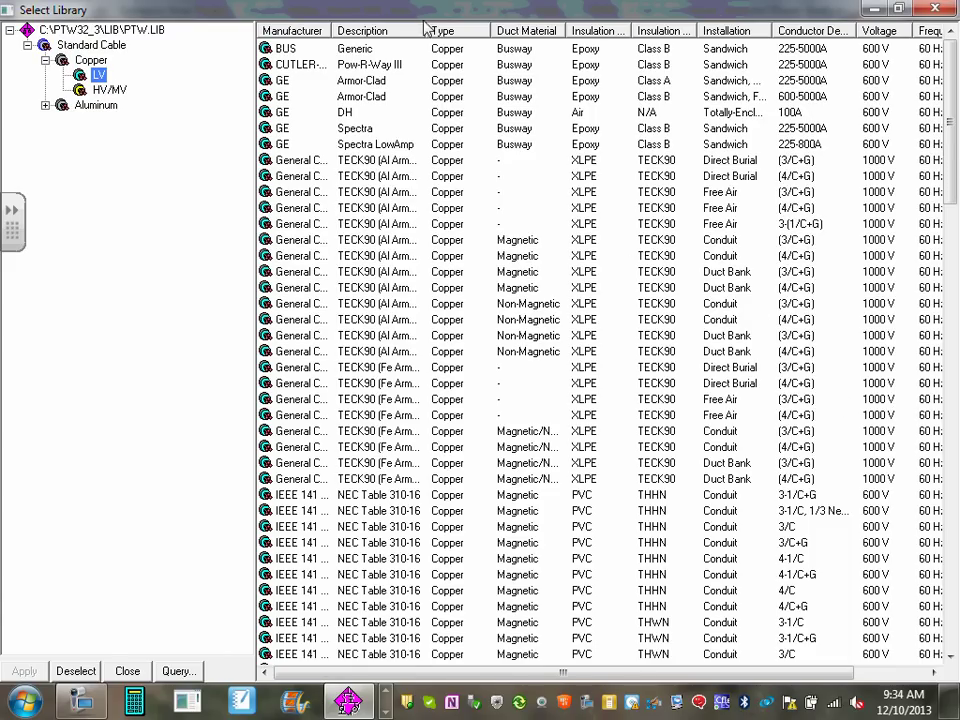
pyautogui.moveTo(422, 33); pyautogui.dragTo(458, 31)
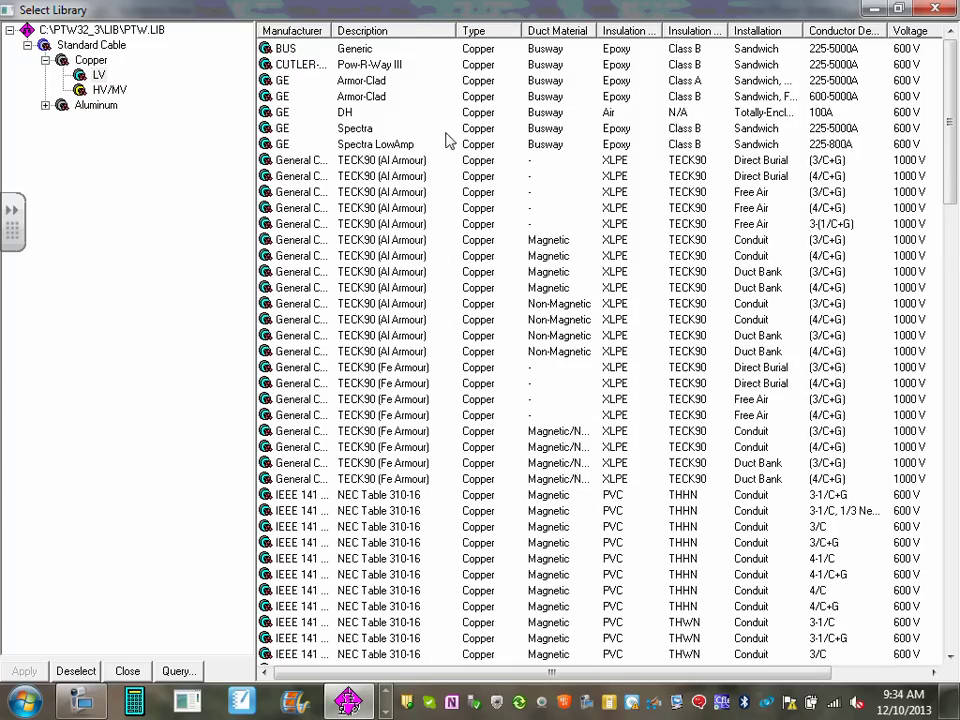
# Assign CBL-MC the IEEE 141 NEC Table 310-16 copper library cable with non-magnetic duct, PVC, THWN, conduit and 4-1/C+G conductors
pyautogui.scroll(-4, 460, 317)
pyautogui.scroll(-1, 460, 317)
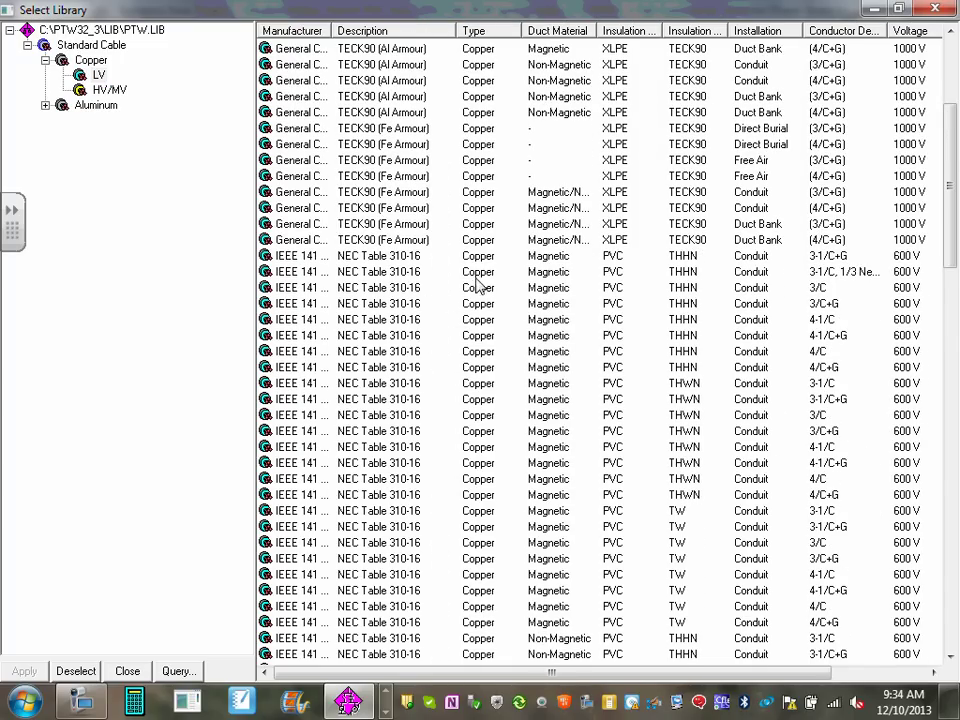
pyautogui.scroll(-6, 556, 287)
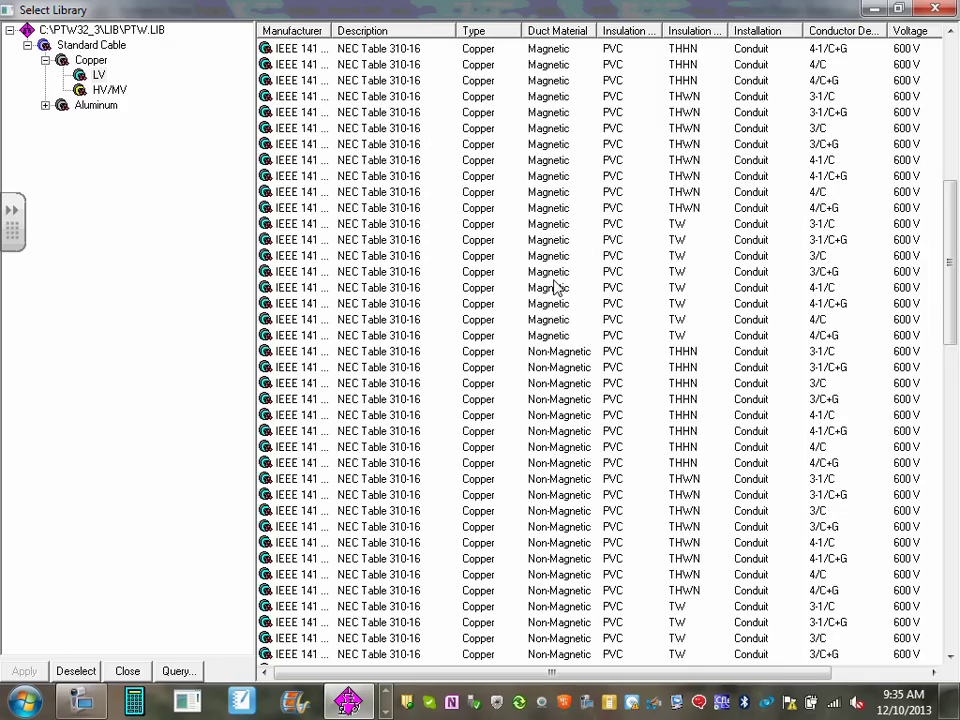
pyautogui.scroll(-2, 556, 287)
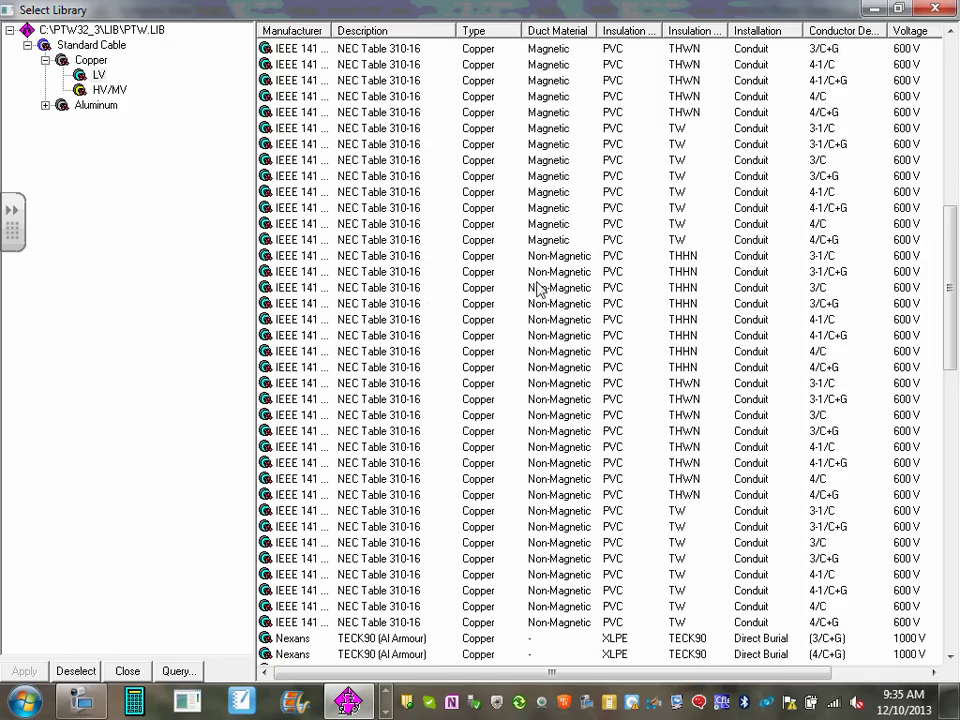
pyautogui.click(496, 258)
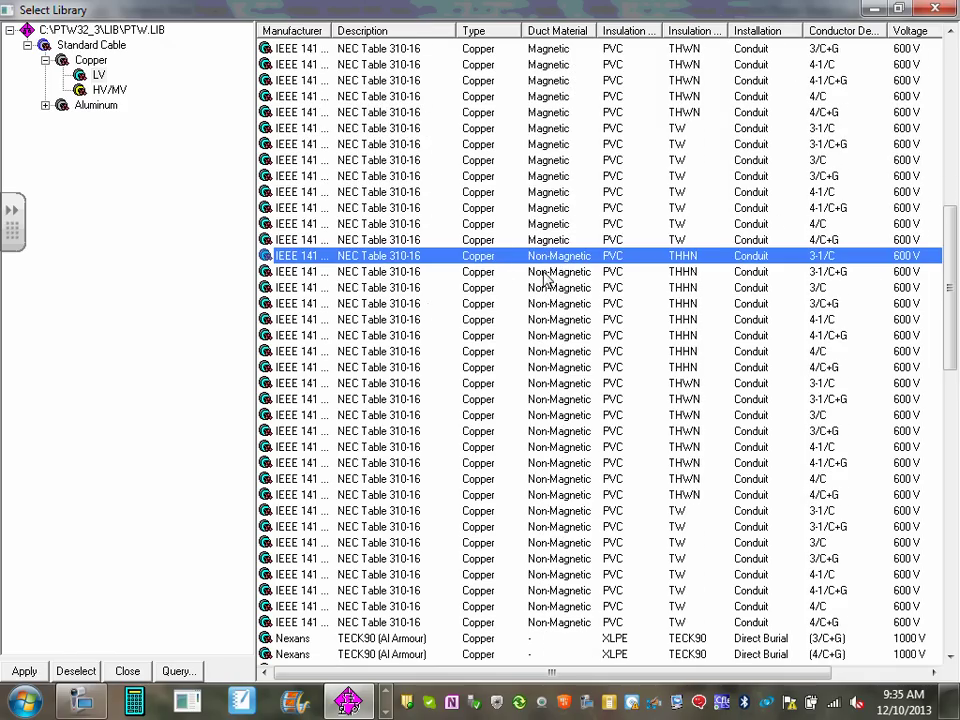
pyautogui.click(636, 386)
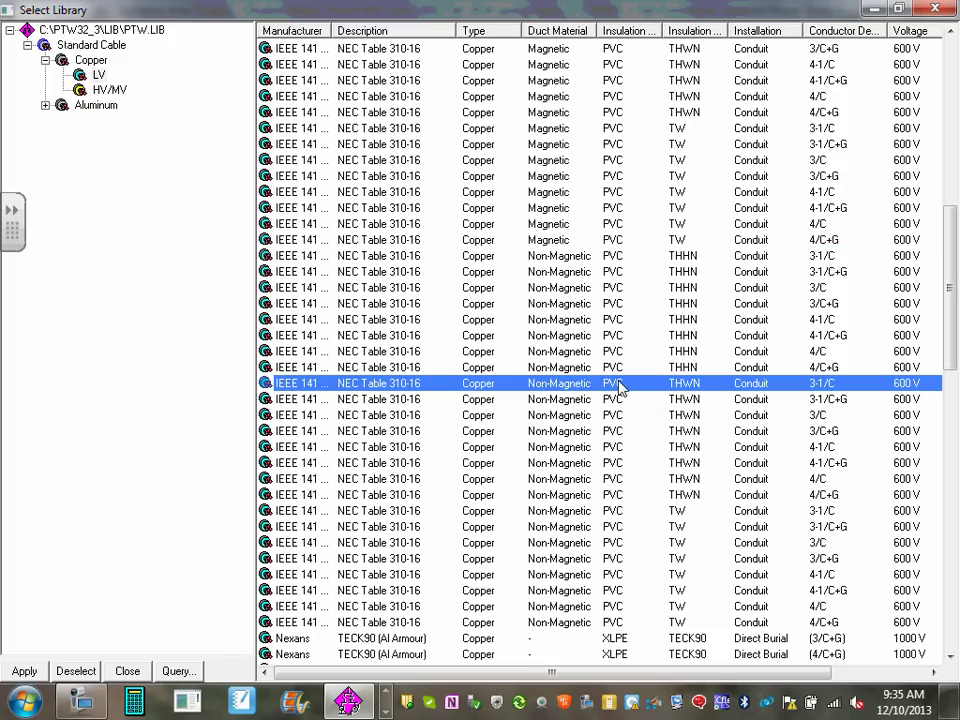
pyautogui.scroll(-2, 620, 388)
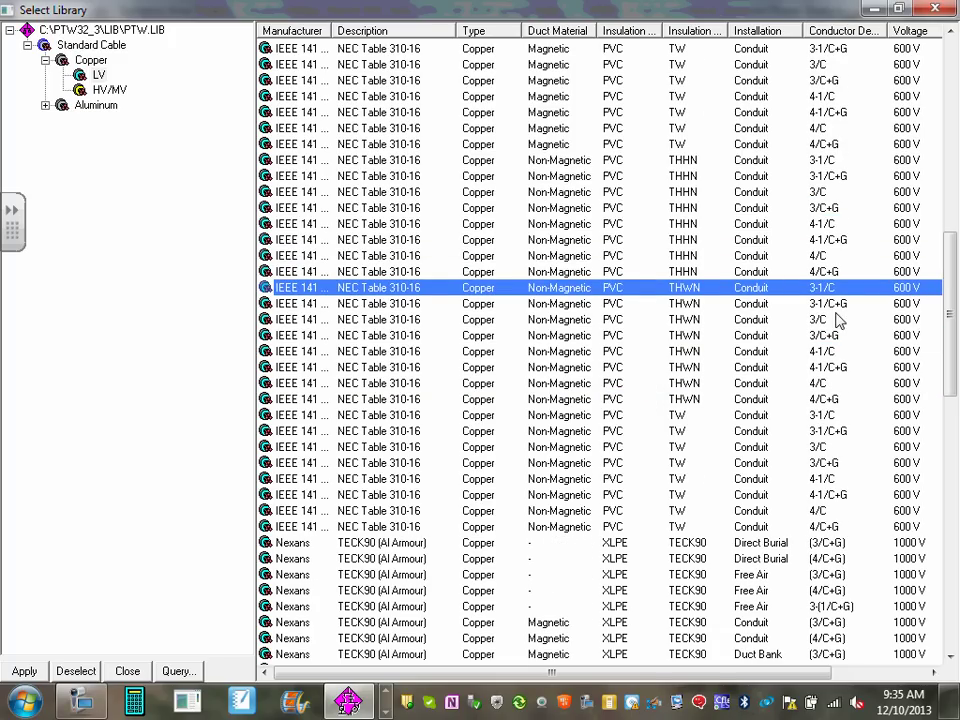
pyautogui.click(824, 276)
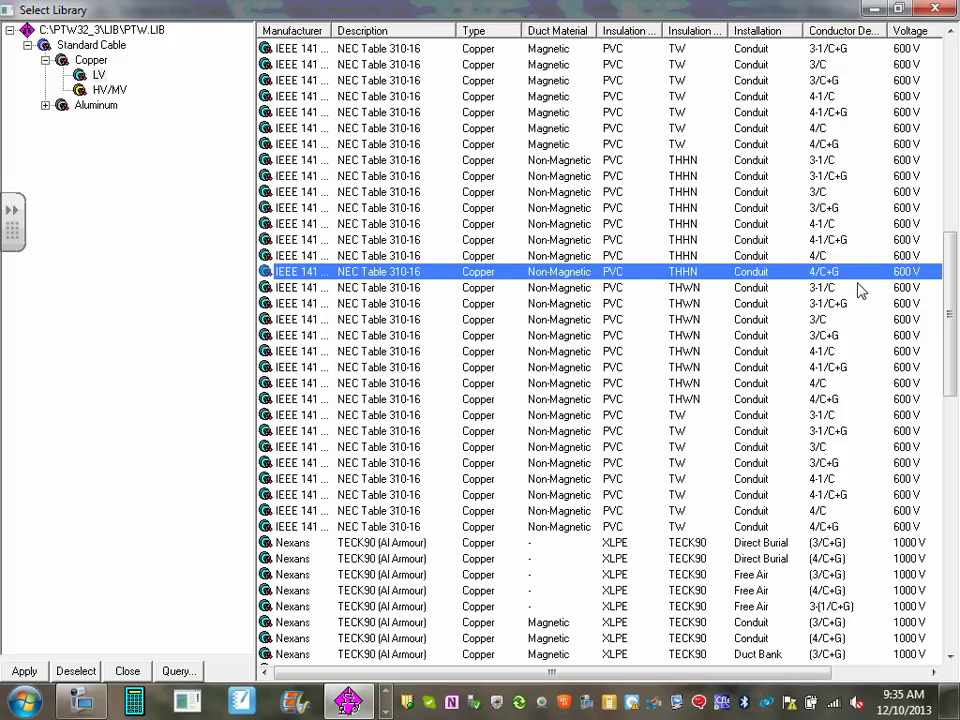
pyautogui.click(840, 370)
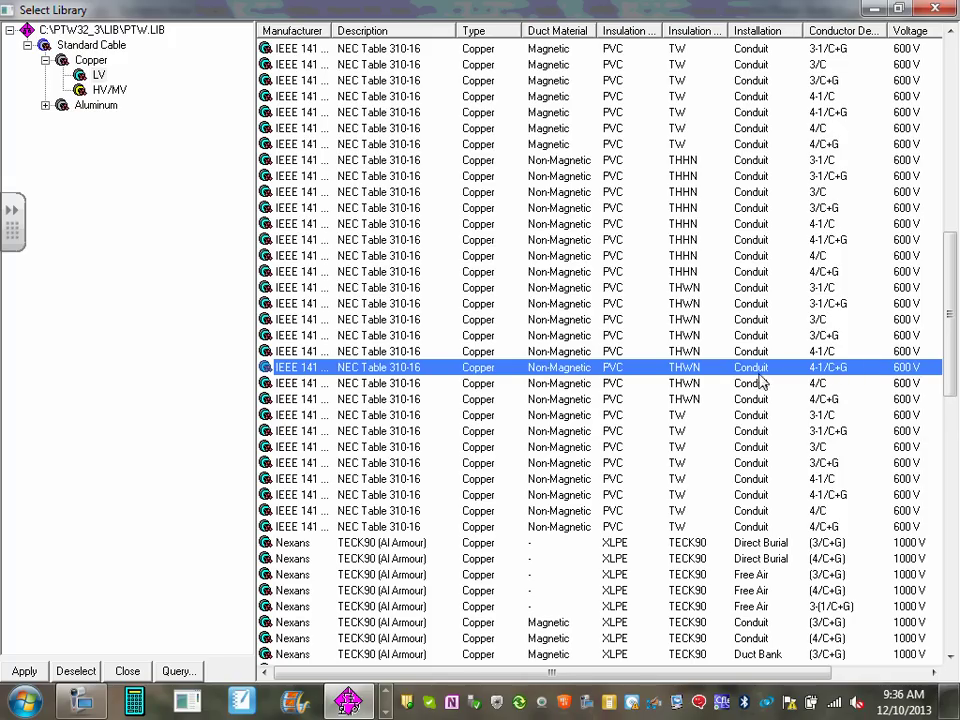
pyautogui.doubleClick(729, 369)
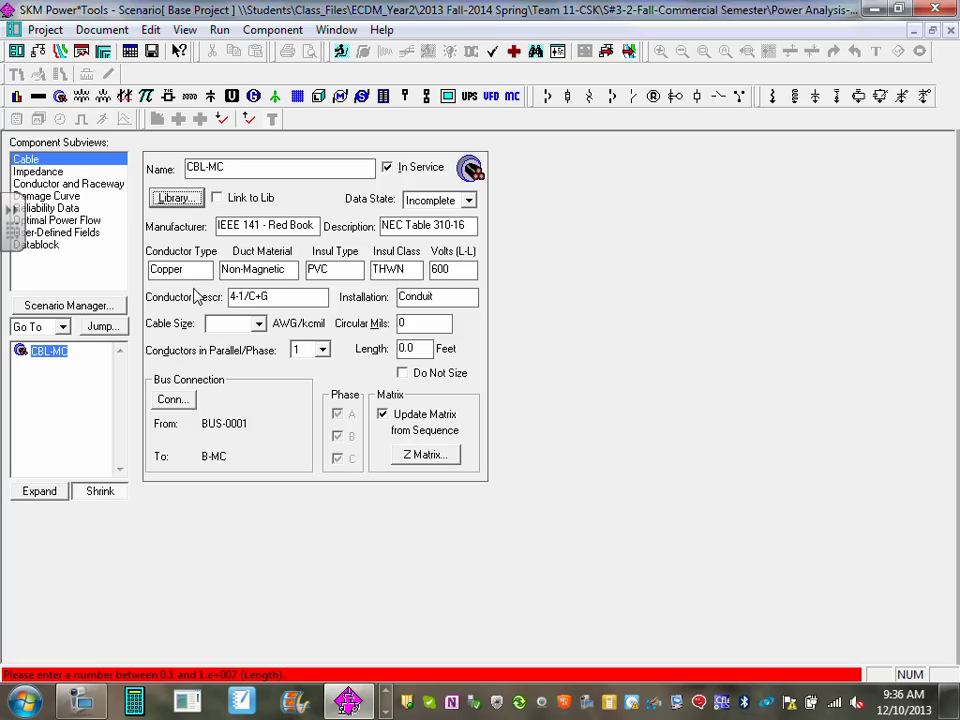
# Set CBL-MC's cable size to 250 kcmil and its length to 30 feet
pyautogui.click(259, 324)
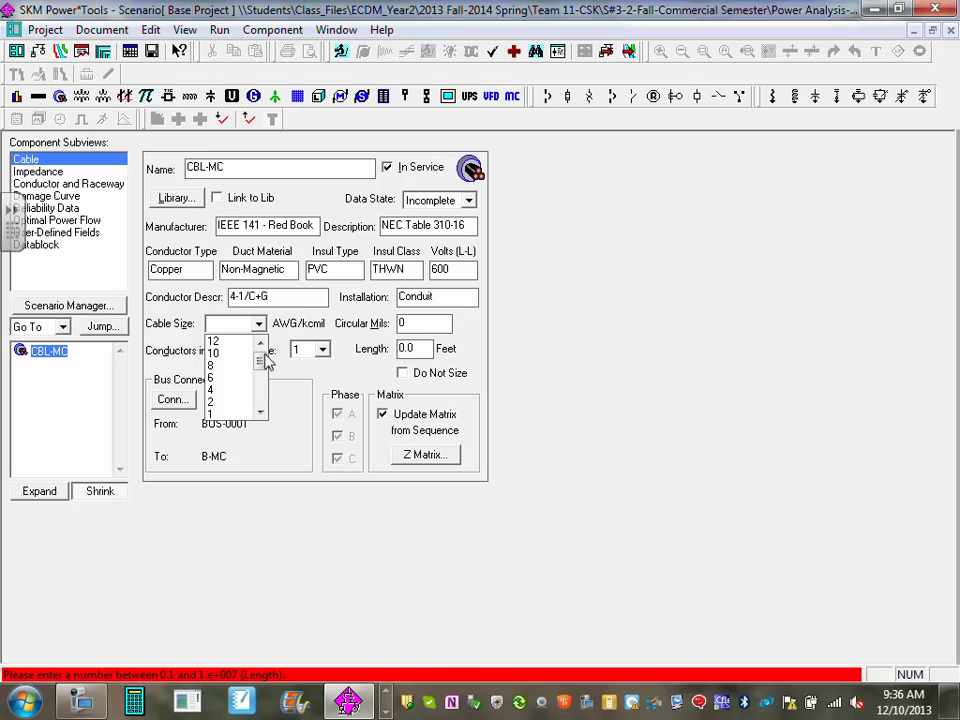
pyautogui.moveTo(260, 362); pyautogui.dragTo(261, 387)
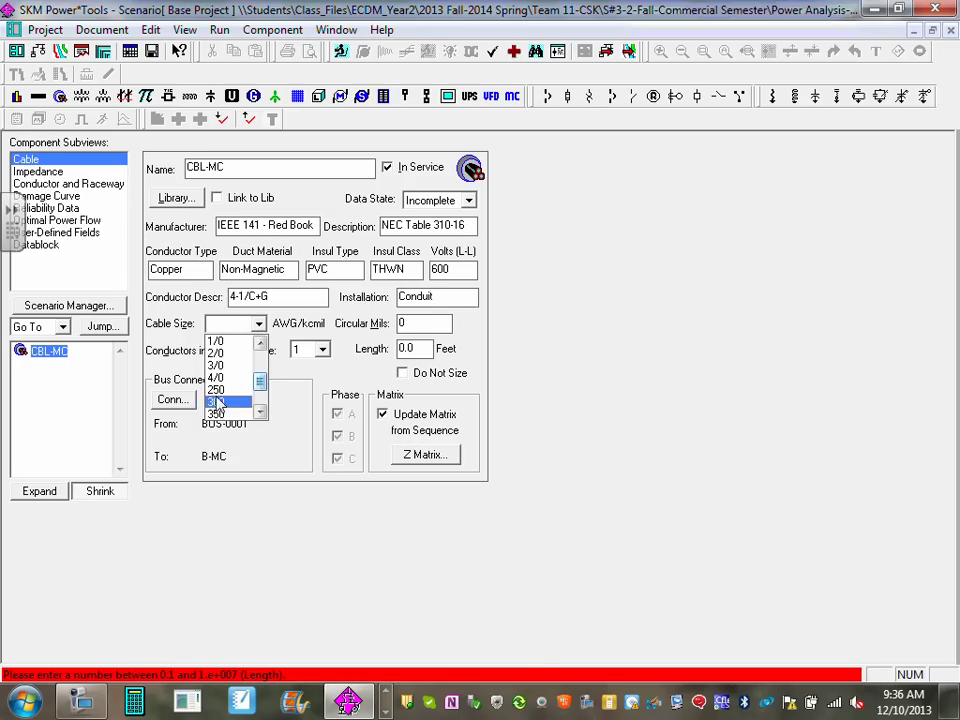
pyautogui.click(232, 389)
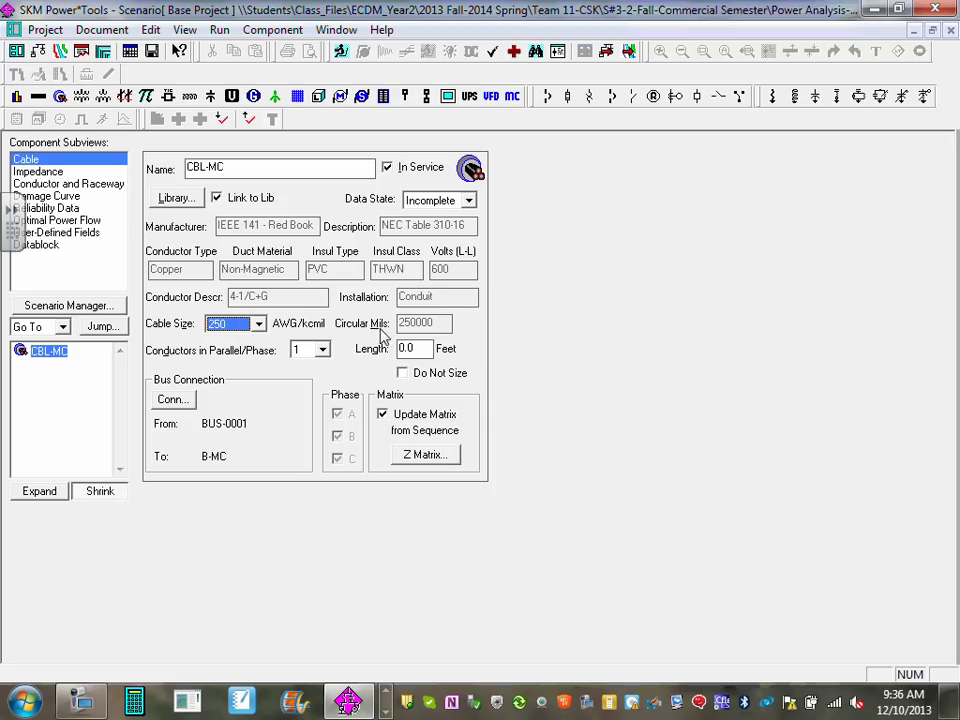
pyautogui.moveTo(430, 350); pyautogui.dragTo(377, 351)
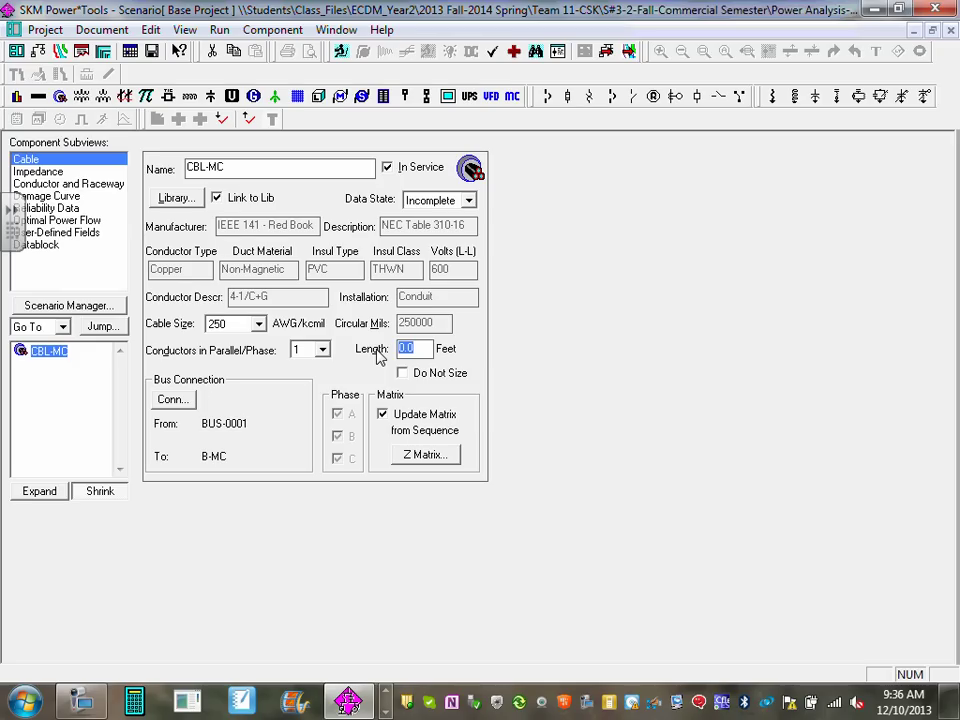
pyautogui.write('30')
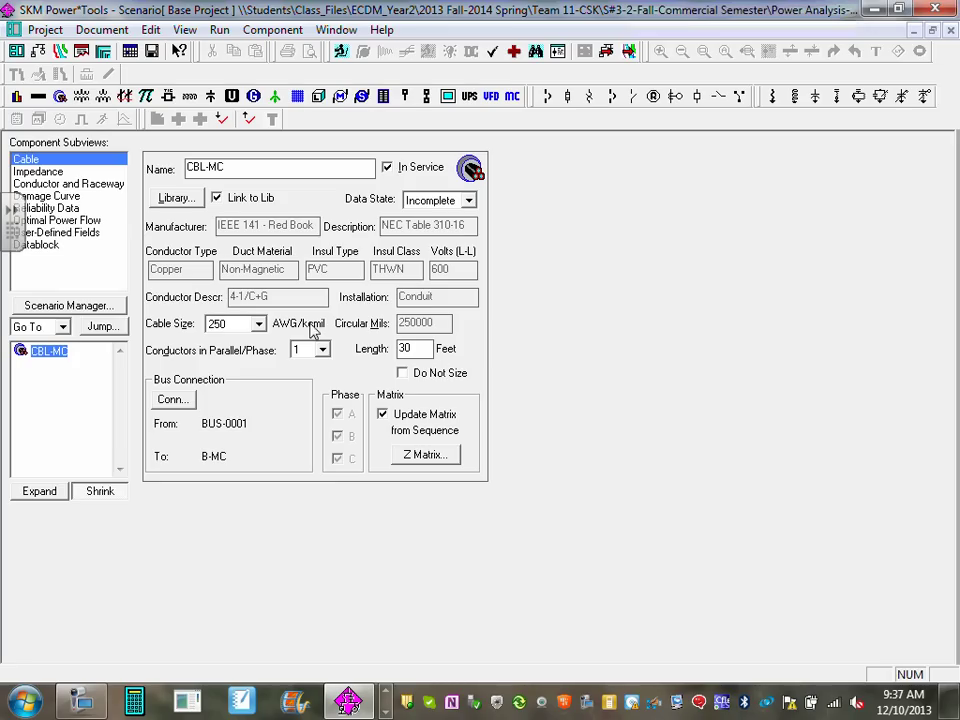
# Set CBL-MC to 2 conductors in parallel per phase and return to the one-line diagram
pyautogui.click(322, 349)
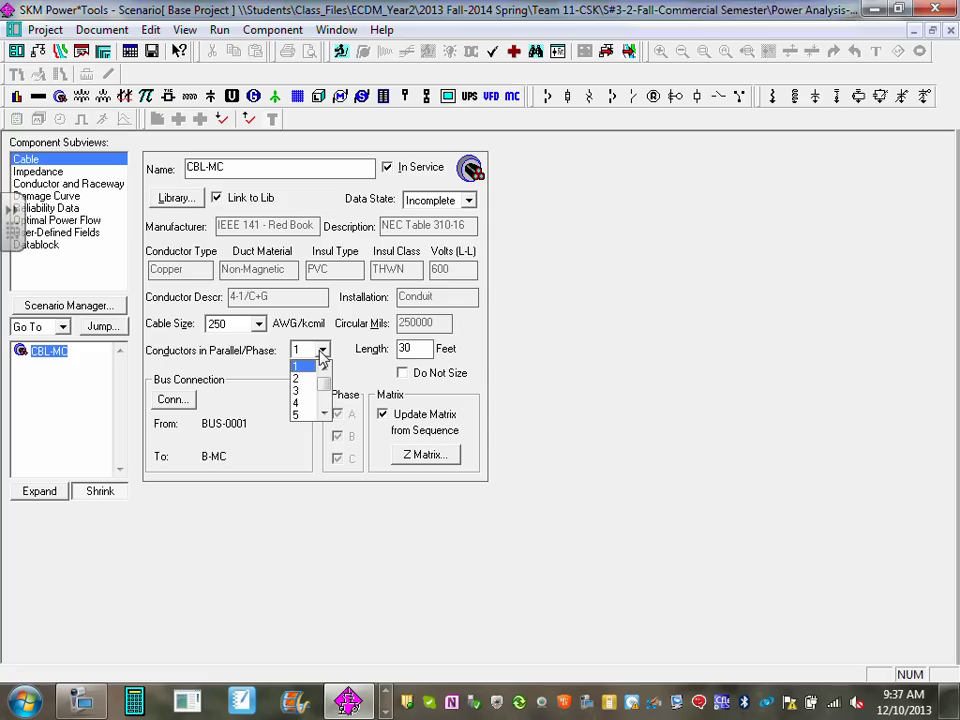
pyautogui.click(300, 379)
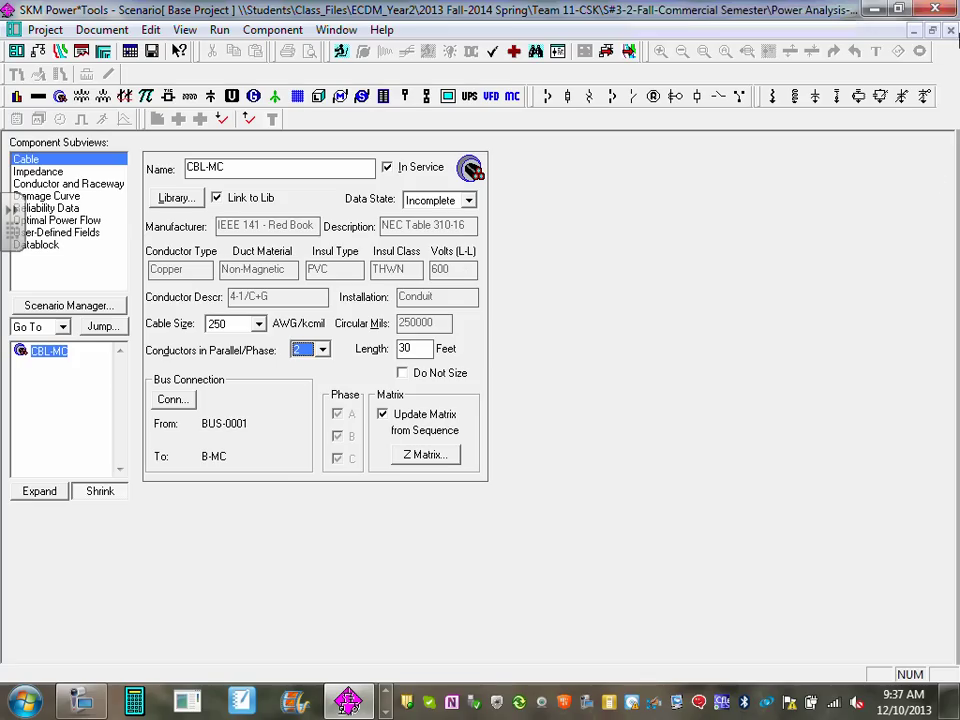
pyautogui.click(950, 30)
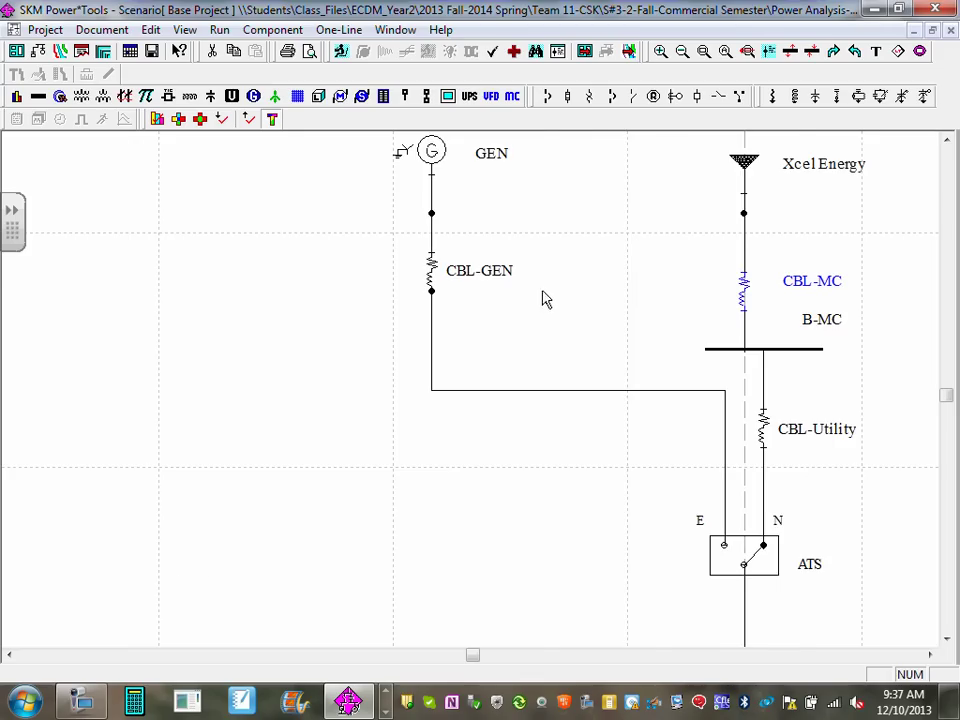
# Review the component data of cable CBL-MC and return to the one-line diagram
pyautogui.moveTo(749, 362); pyautogui.dragTo(604, 336)
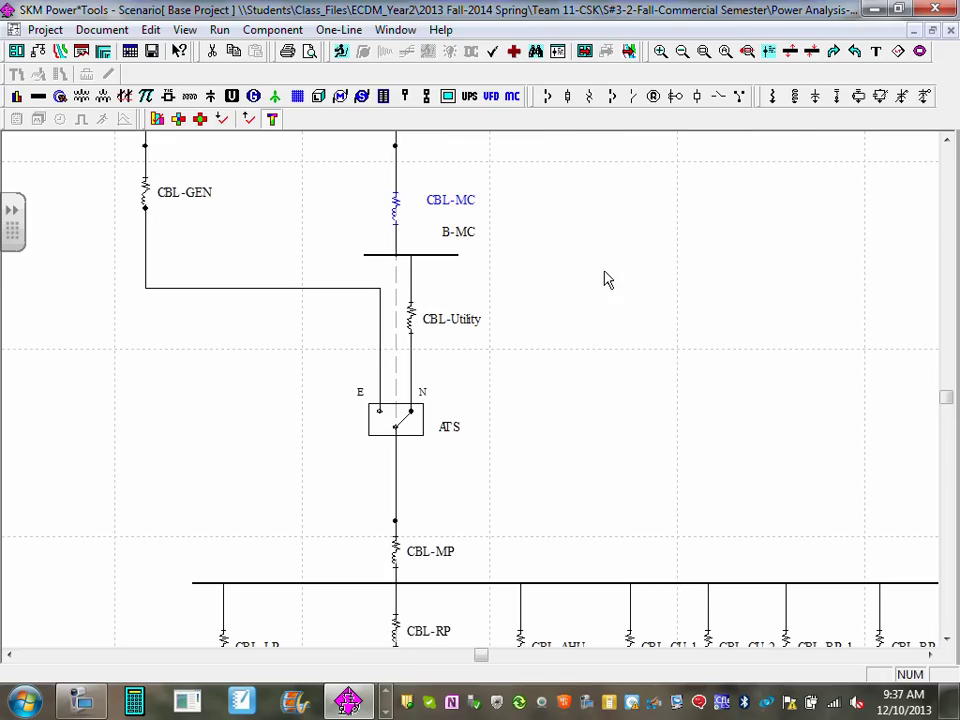
pyautogui.doubleClick(396, 210)
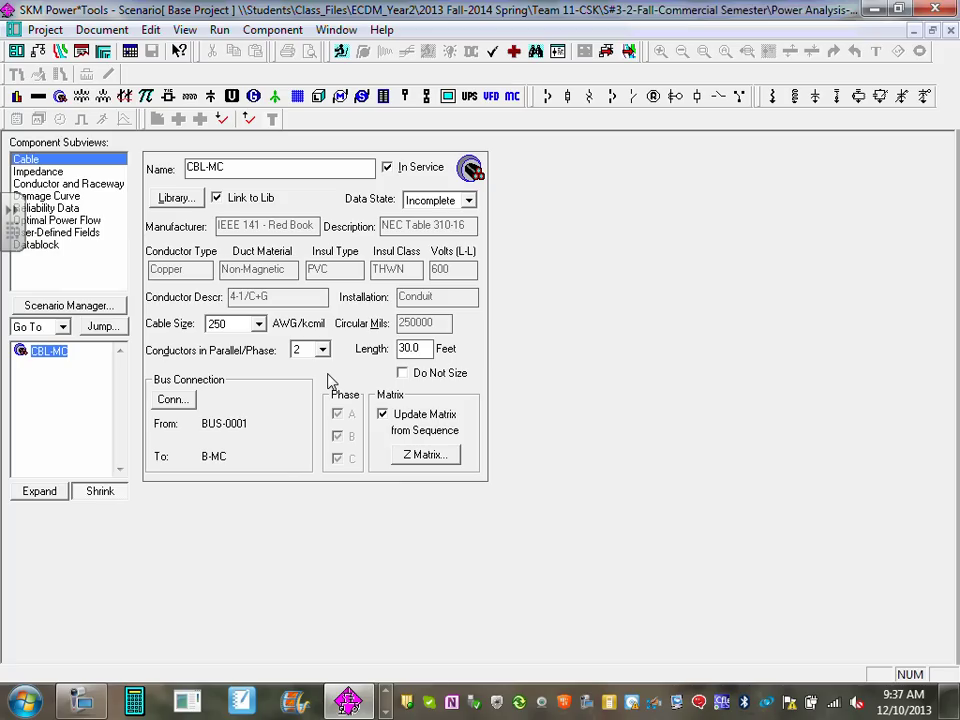
pyautogui.hotkey('ctrl', 'F4')
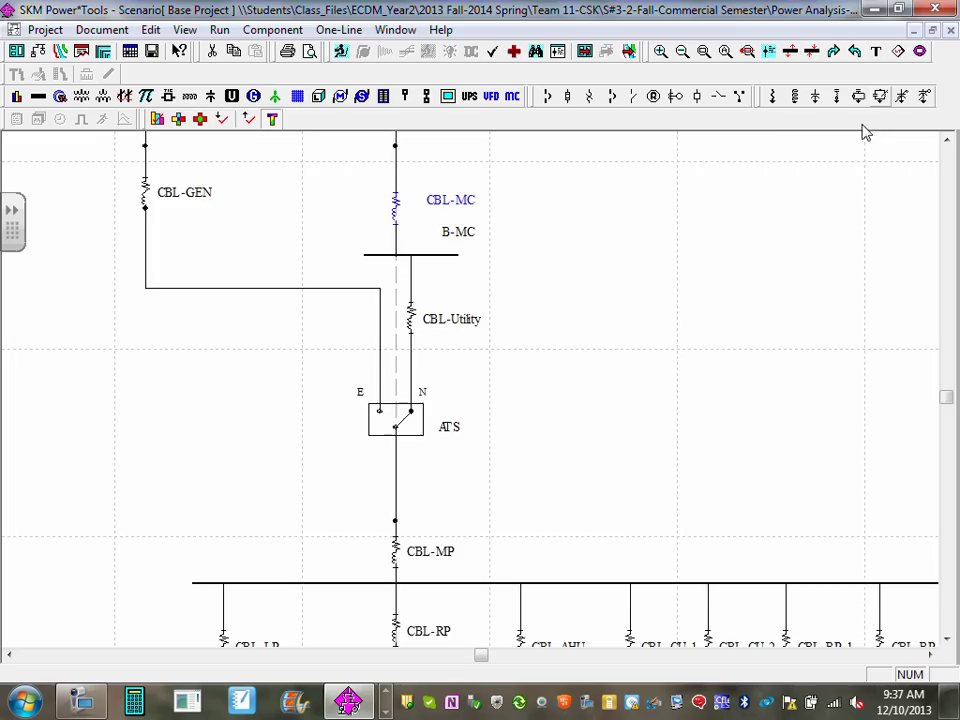
pyautogui.scroll(-1, 560, 290)
# Copy the component data of cable CBL-MC and paste it onto CBL-GEN
pyautogui.moveTo(559, 280); pyautogui.dragTo(675, 358)
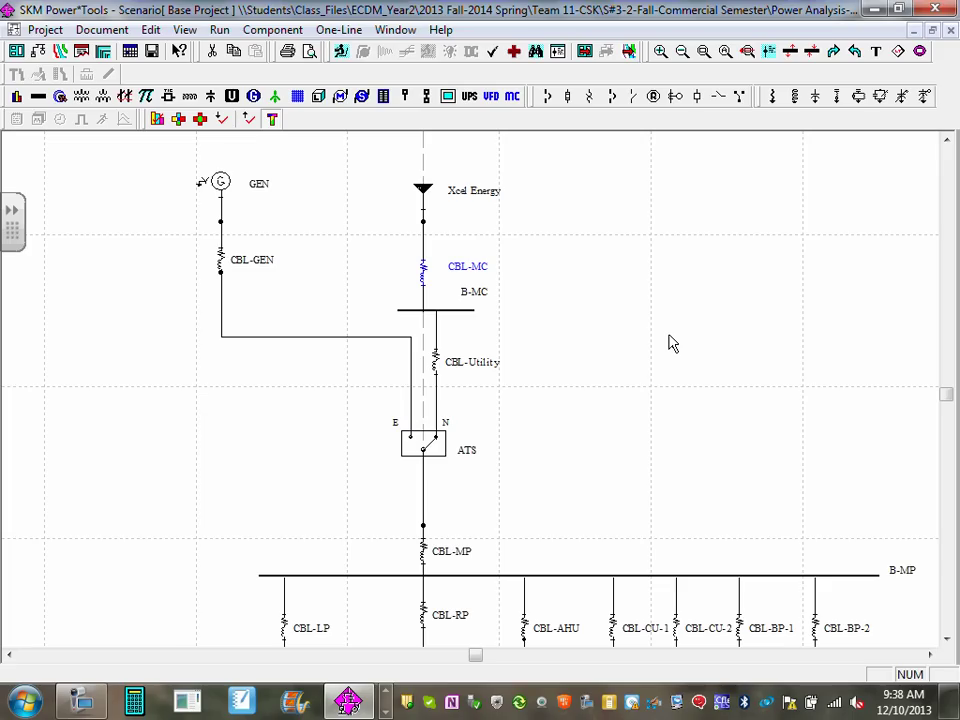
pyautogui.click(445, 280)
pyautogui.click(425, 271)
pyautogui.rightClick(421, 276)
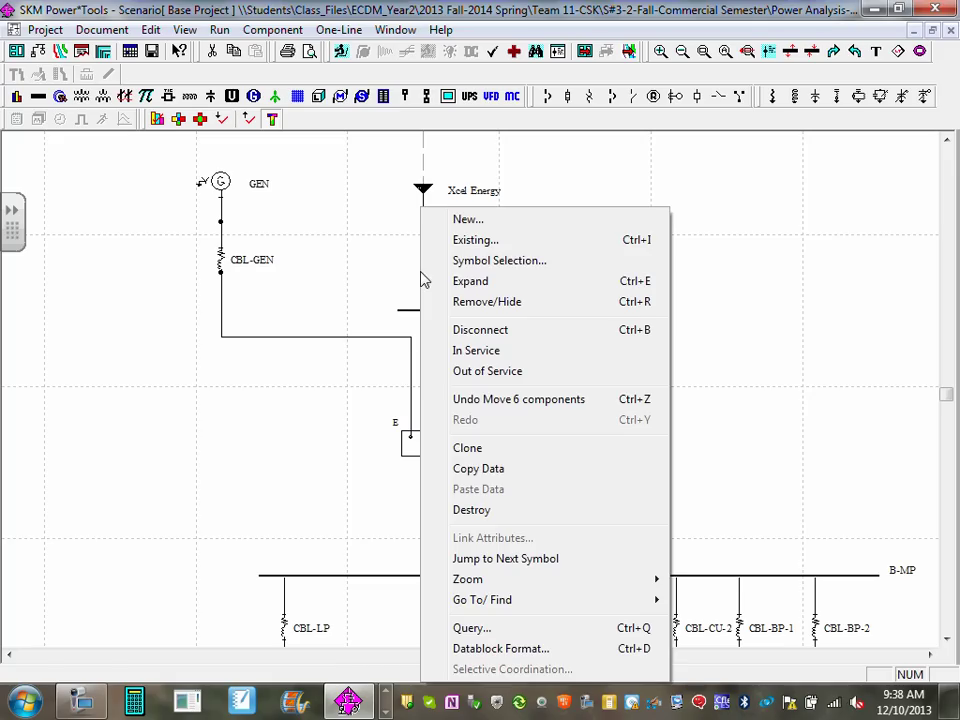
pyautogui.click(513, 476)
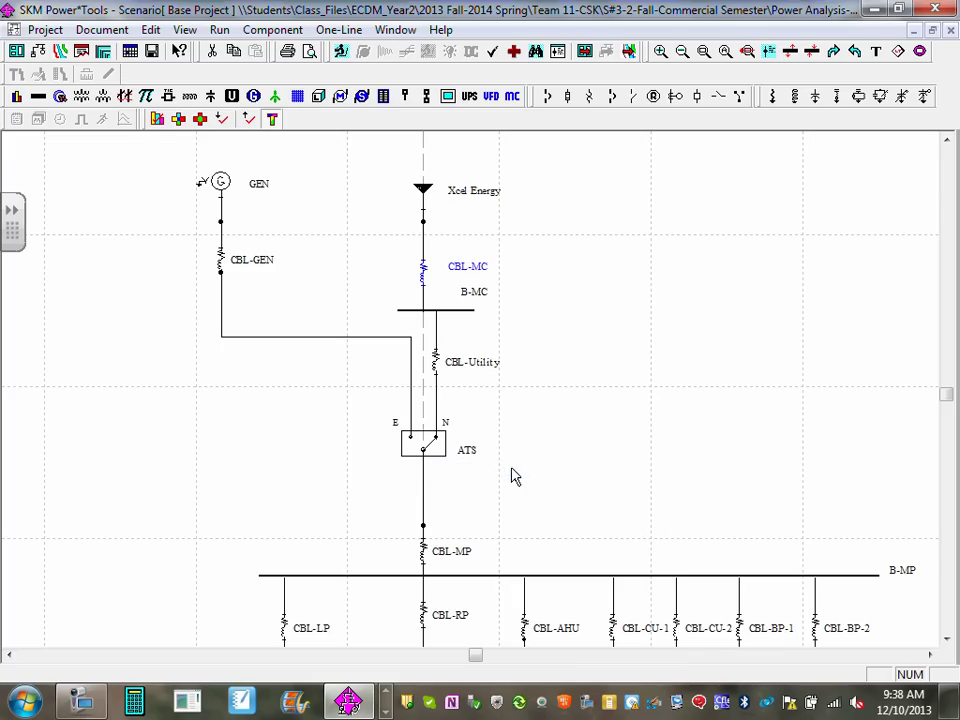
pyautogui.click(221, 266)
pyautogui.rightClick(222, 266)
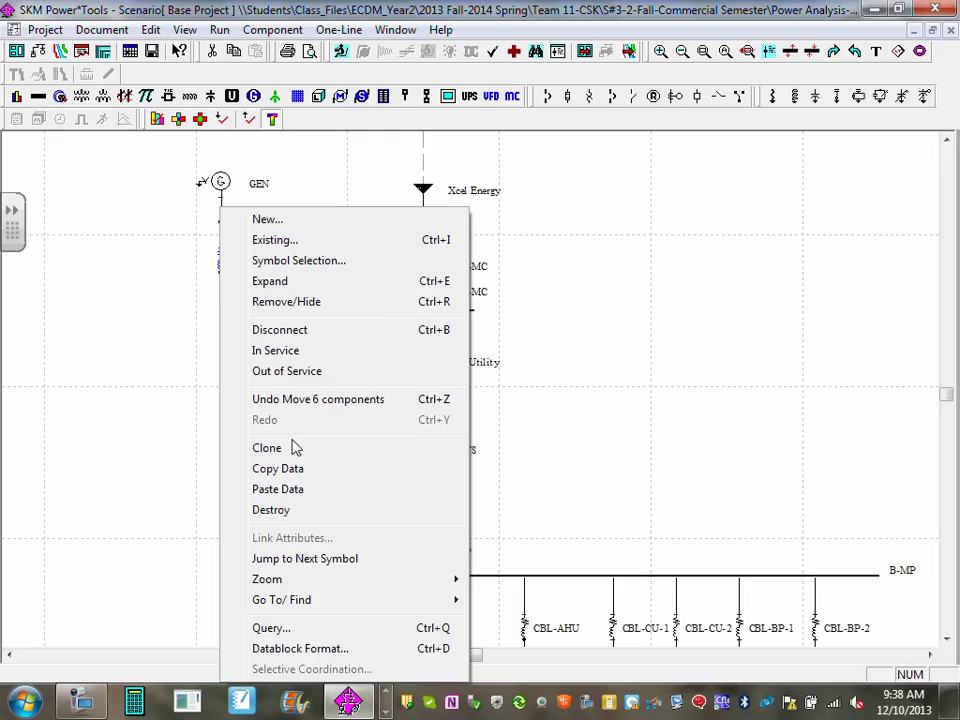
pyautogui.click(303, 497)
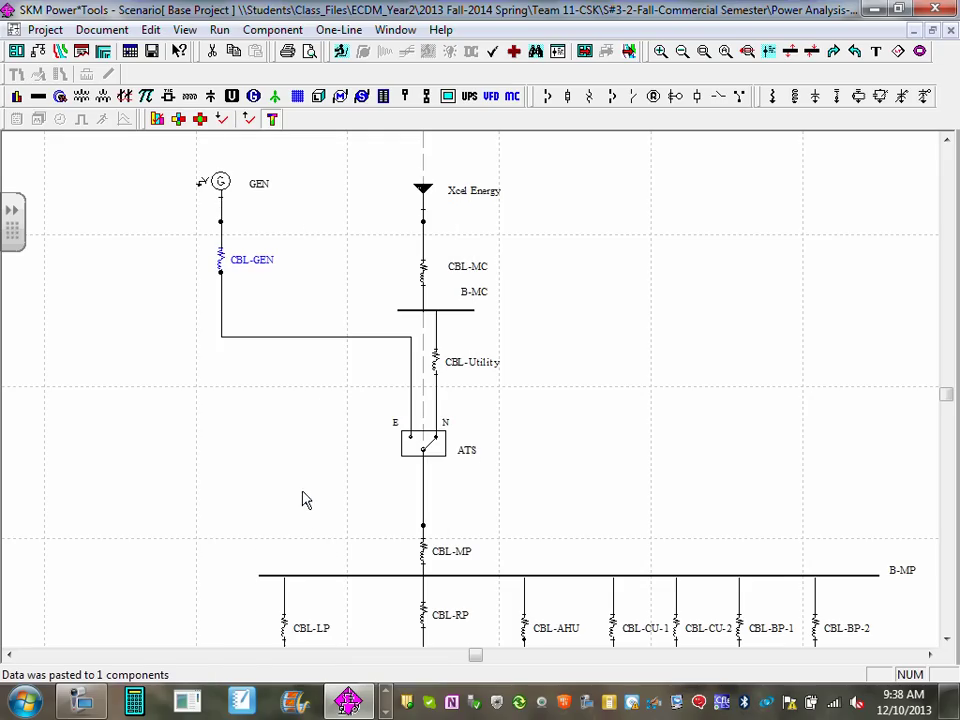
# Paste the copied CBL-MC data onto cable CBL-Utility, between bus B-MC and the ATS
pyautogui.click(434, 363)
pyautogui.rightClick(437, 370)
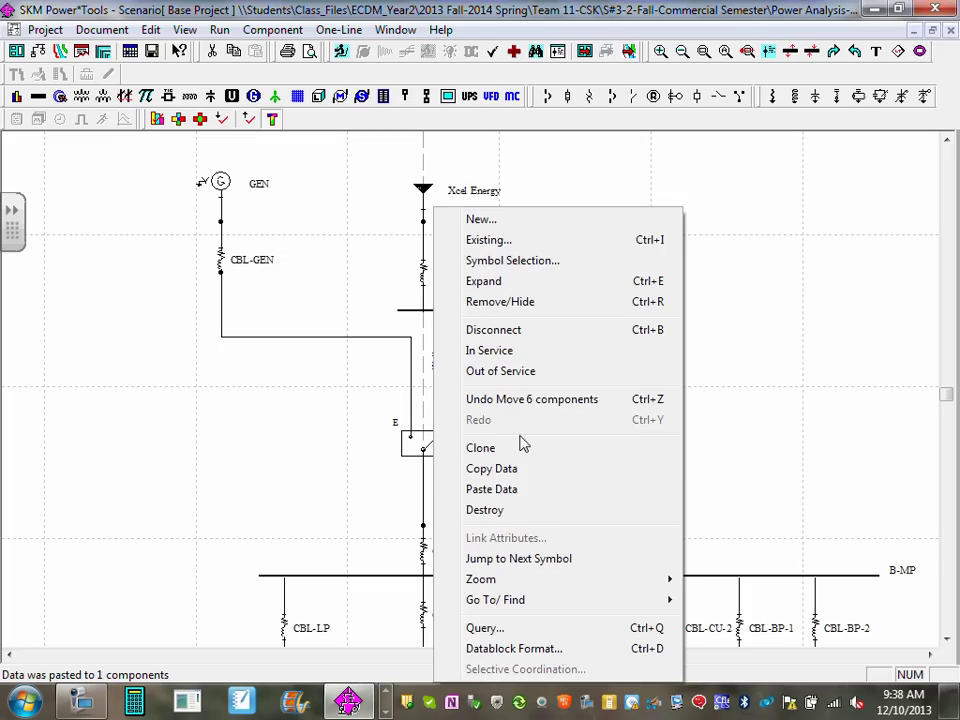
pyautogui.click(510, 491)
# Paste the copied CBL-MC data onto cable CBL-MP, which feeds bus B-MP
pyautogui.scroll(-2, 555, 456)
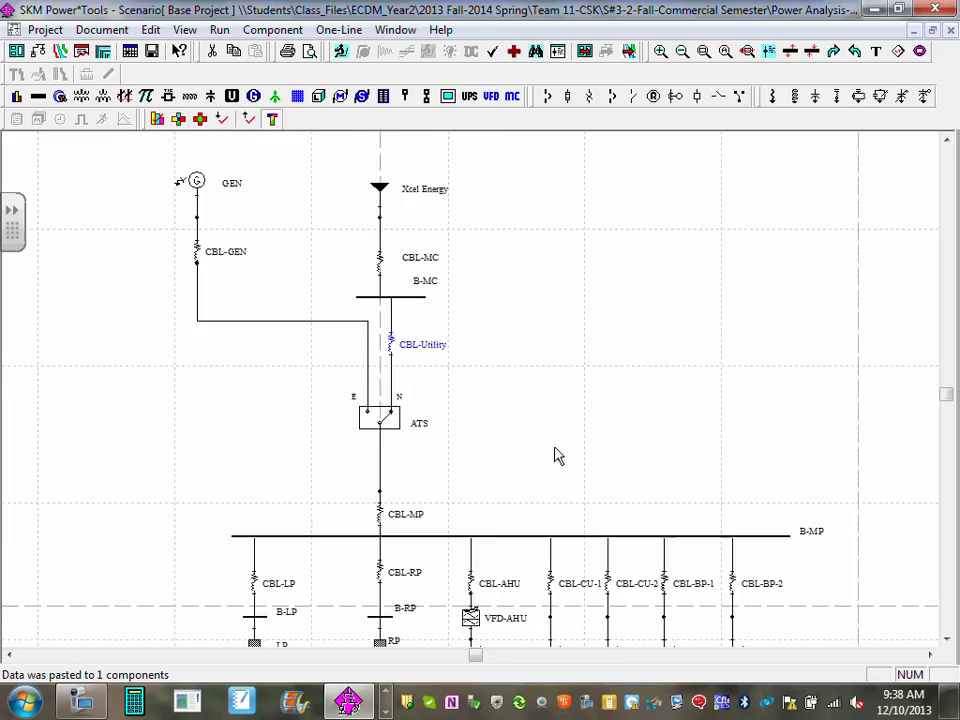
pyautogui.scroll(1, 370, 503)
pyautogui.scroll(2, 491, 478)
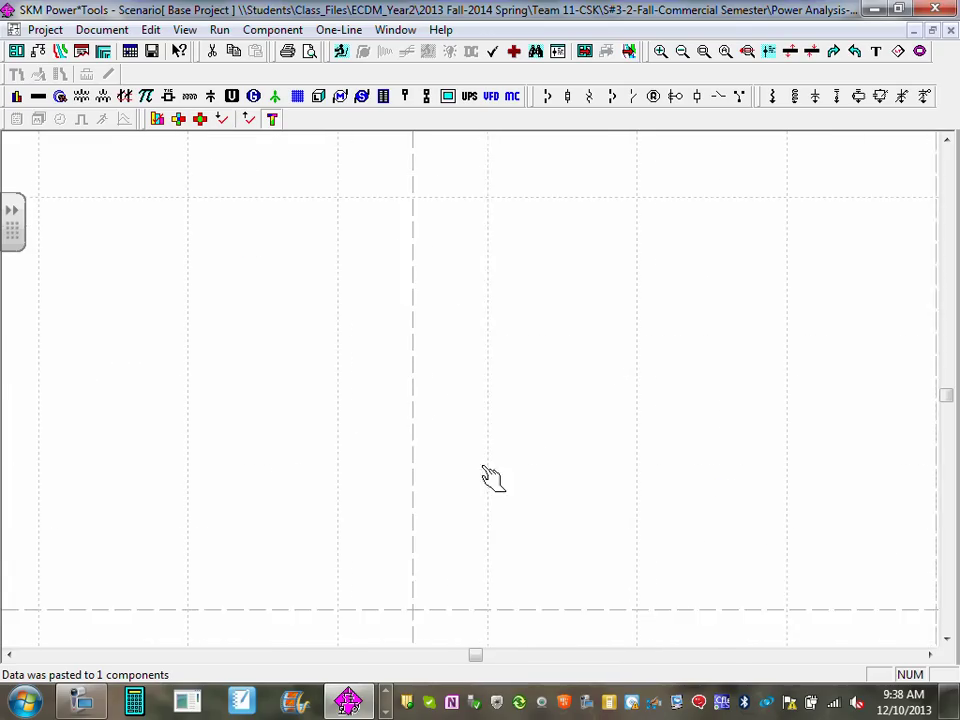
pyautogui.scroll(-2, 495, 439)
pyautogui.scroll(1, 555, 497)
pyautogui.click(572, 494)
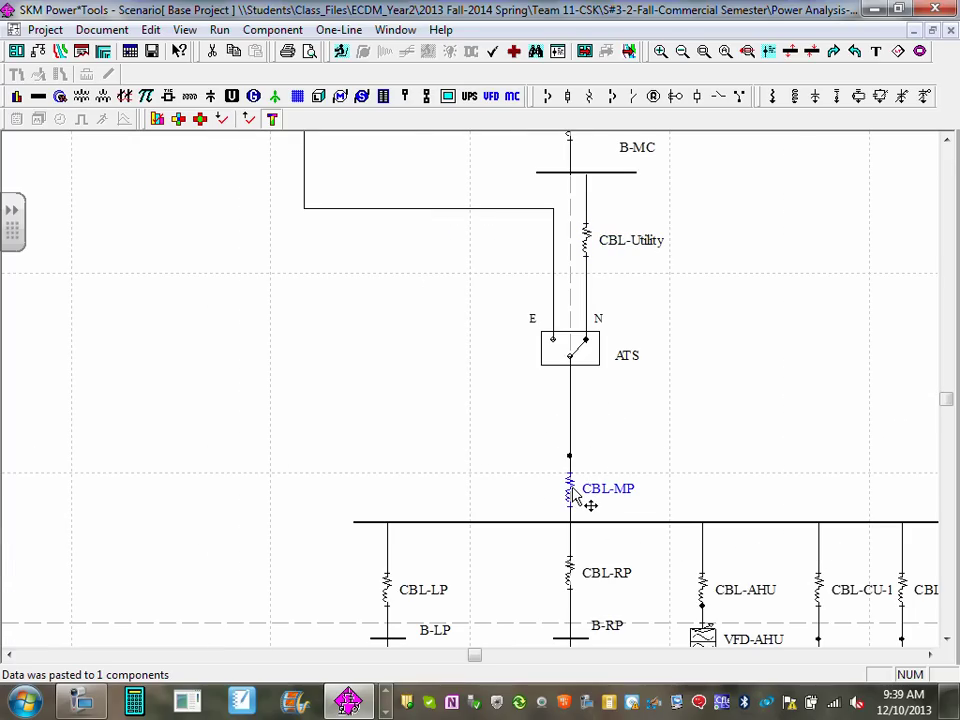
pyautogui.rightClick(575, 497)
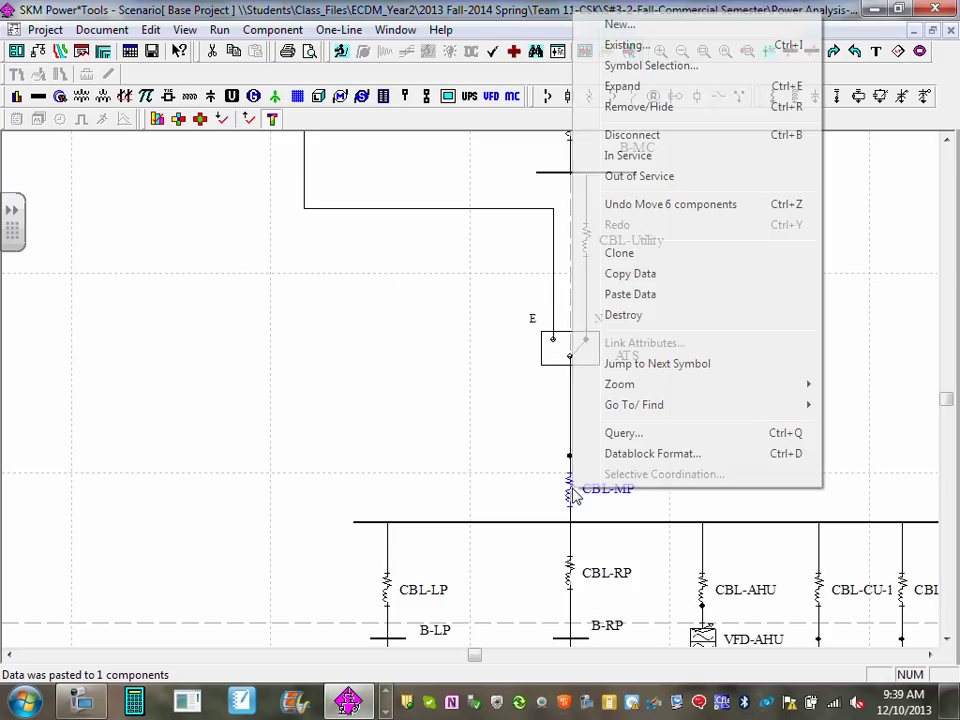
pyautogui.click(670, 307)
# Check the data pasted into cable CBL-MP and return to the one-line diagram
pyautogui.scroll(-2, 658, 369)
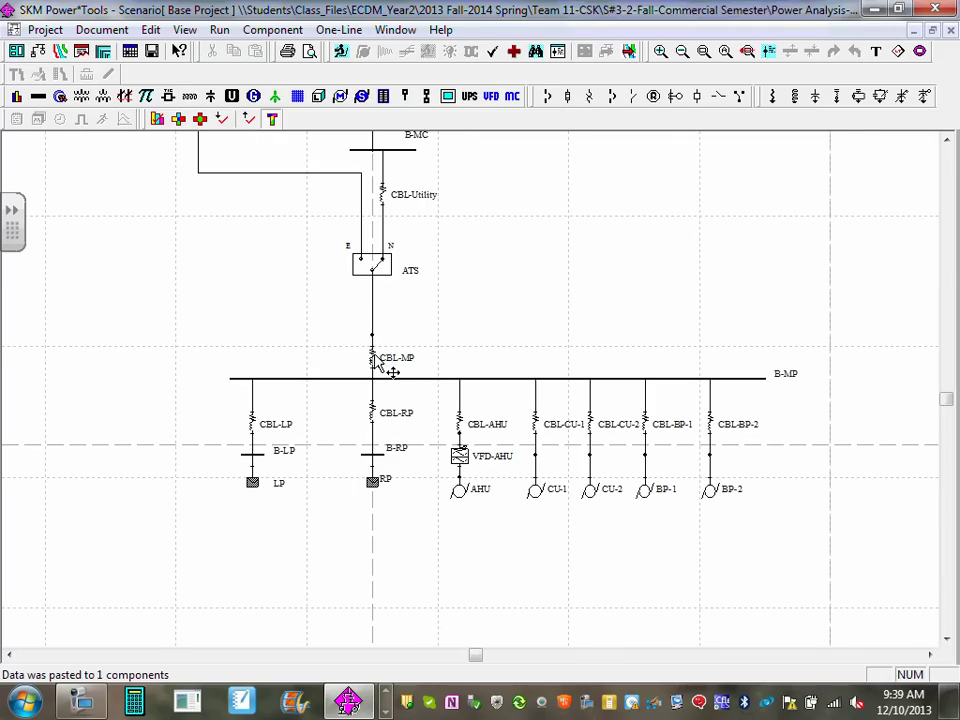
pyautogui.doubleClick(390, 366)
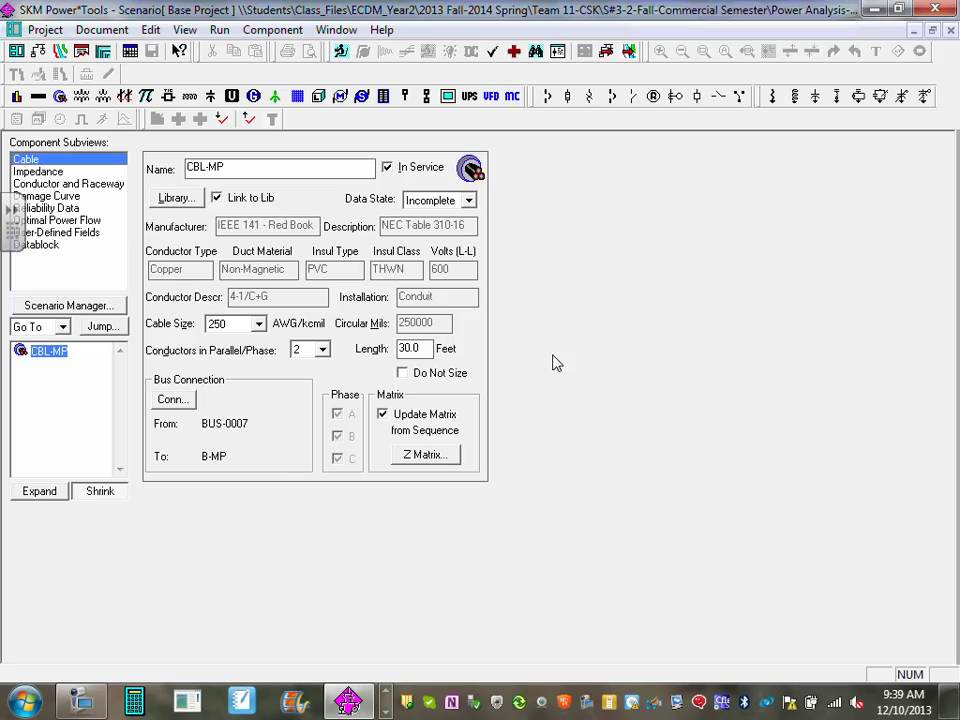
pyautogui.hotkey('ctrl', 'Tab')
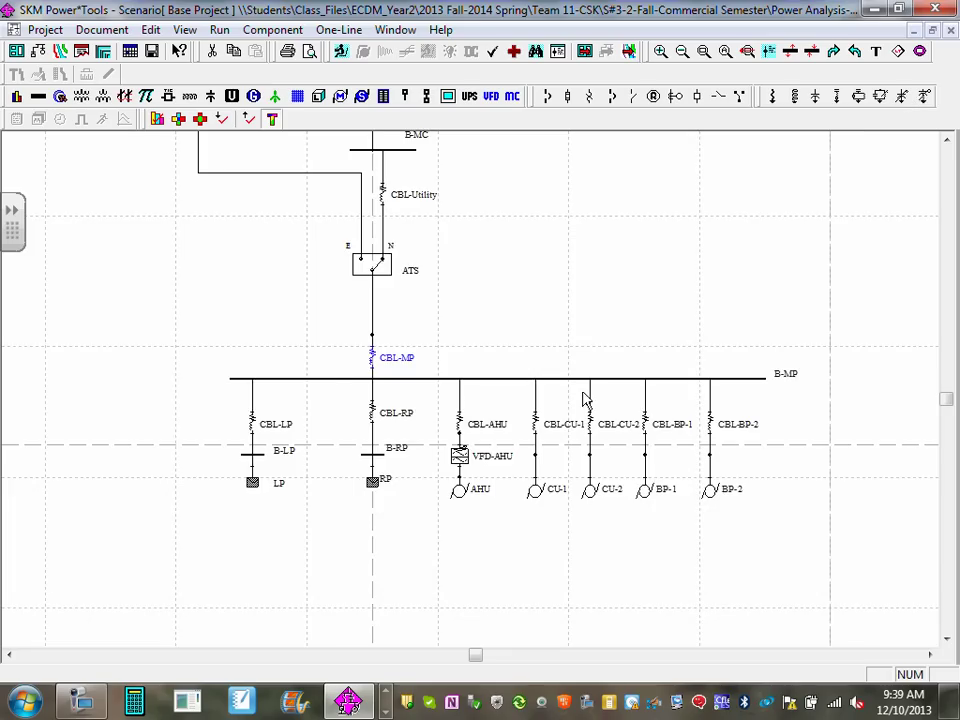
# Assign CBL-MP the IEEE 141 NEC Table 310-16 copper library cable with magnetic duct, PVC, THHN, conduit and 4-1/C+G conductors, and return to the one-line
pyautogui.moveTo(454, 294); pyautogui.dragTo(525, 435)
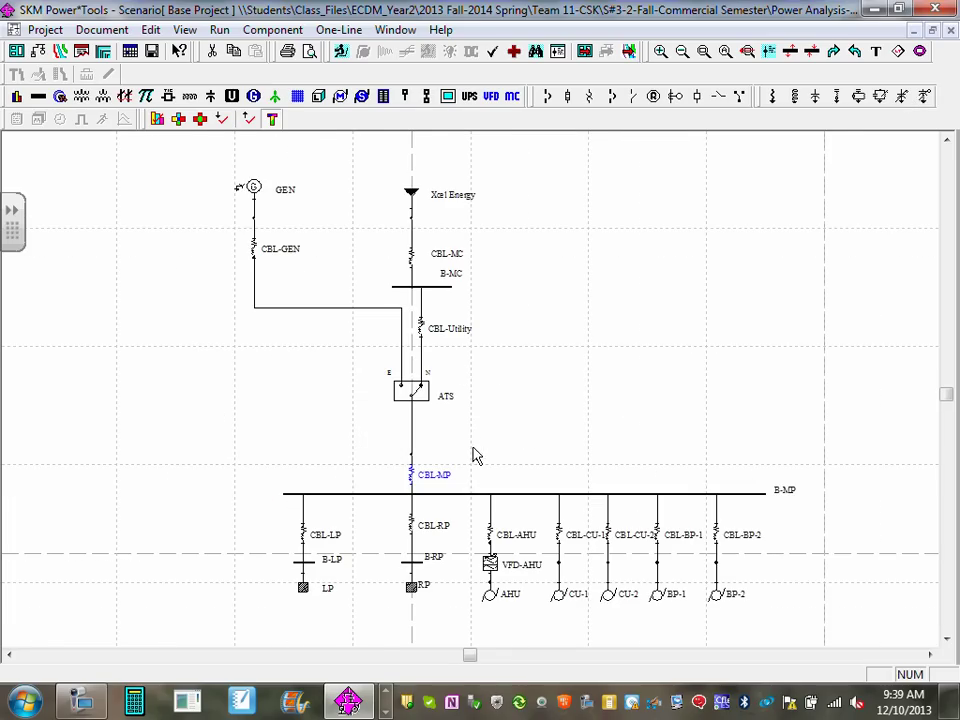
pyautogui.moveTo(474, 454); pyautogui.dragTo(478, 317)
pyautogui.scroll(2, 471, 358)
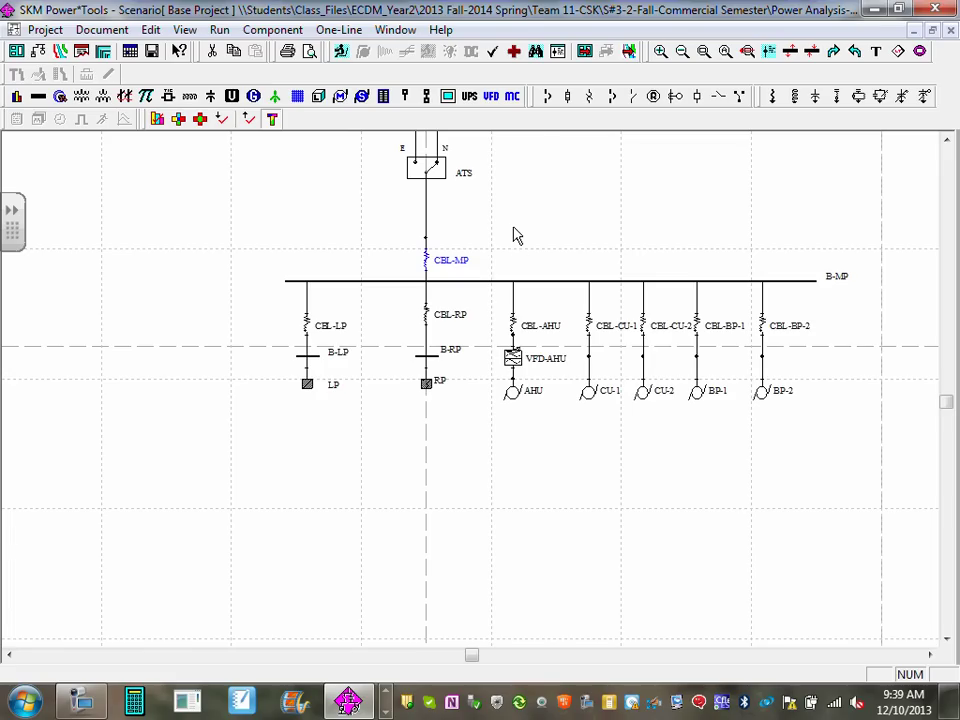
pyautogui.scroll(1, 508, 251)
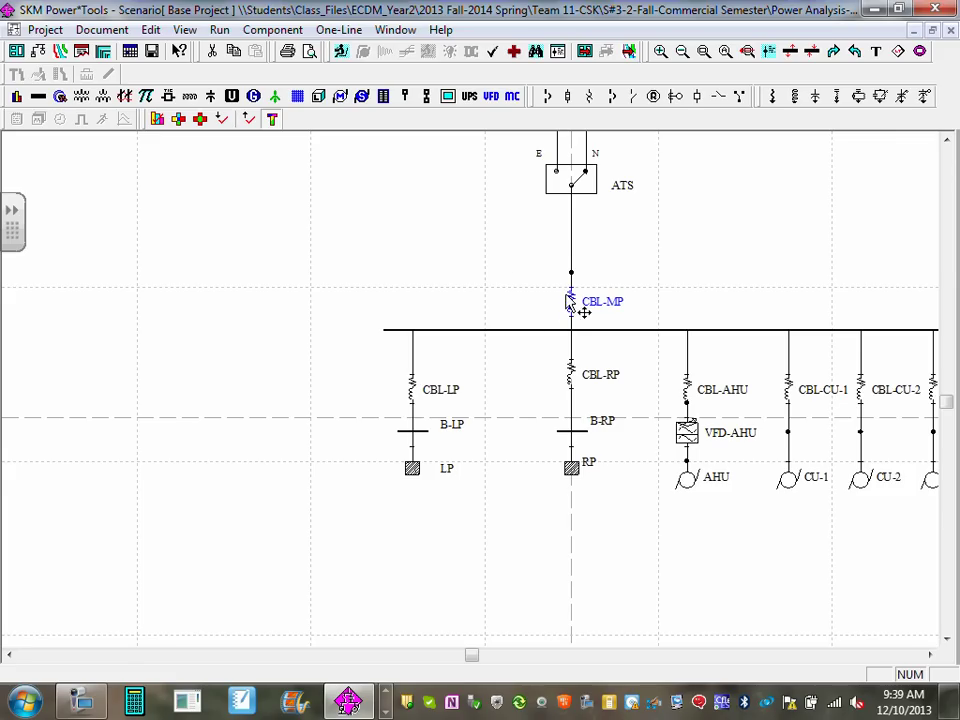
pyautogui.doubleClick(584, 313)
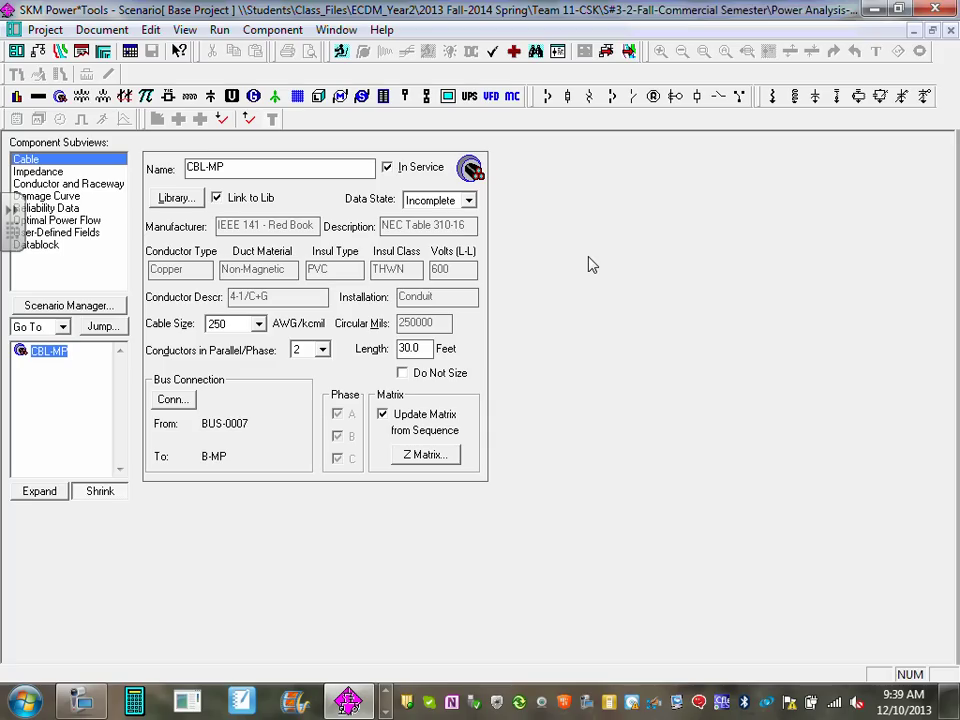
pyautogui.click(184, 199)
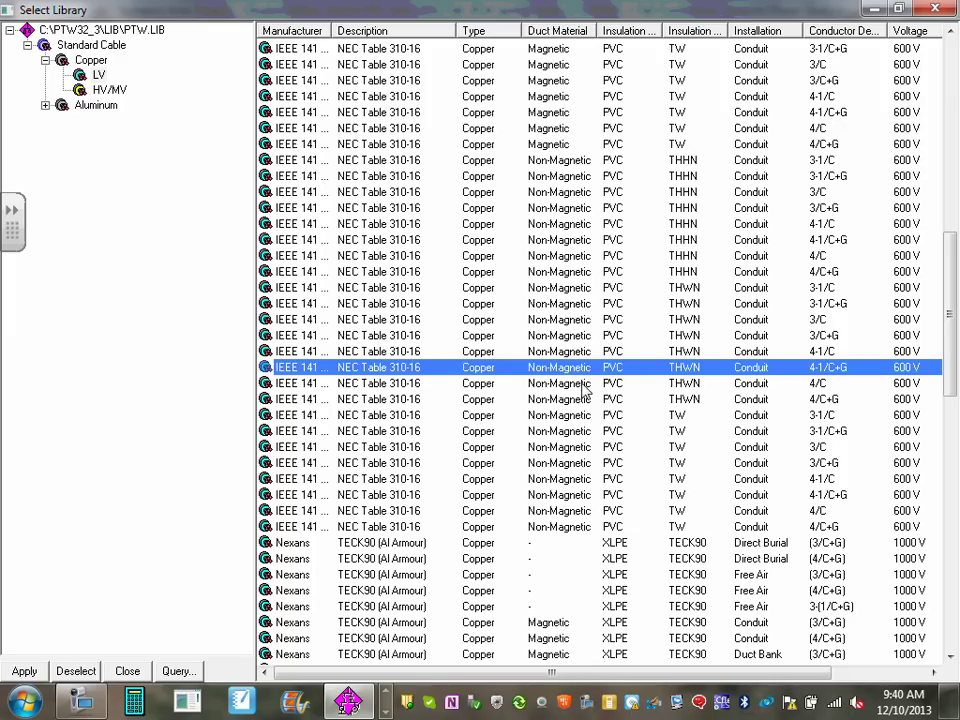
pyautogui.scroll(8, 600, 345)
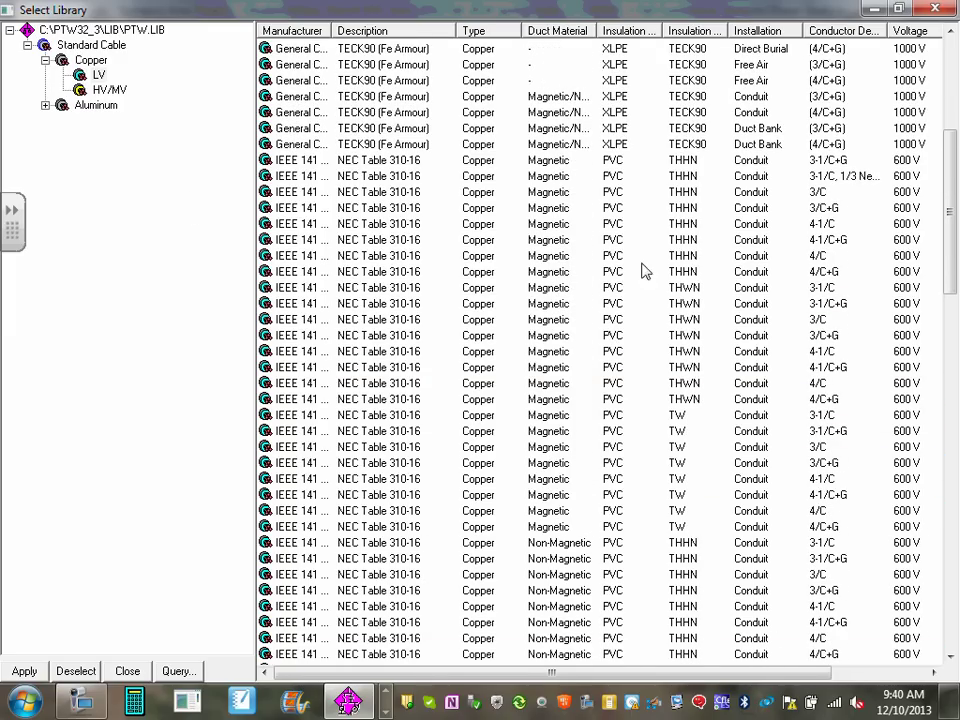
pyautogui.click(701, 228)
pyautogui.click(660, 256)
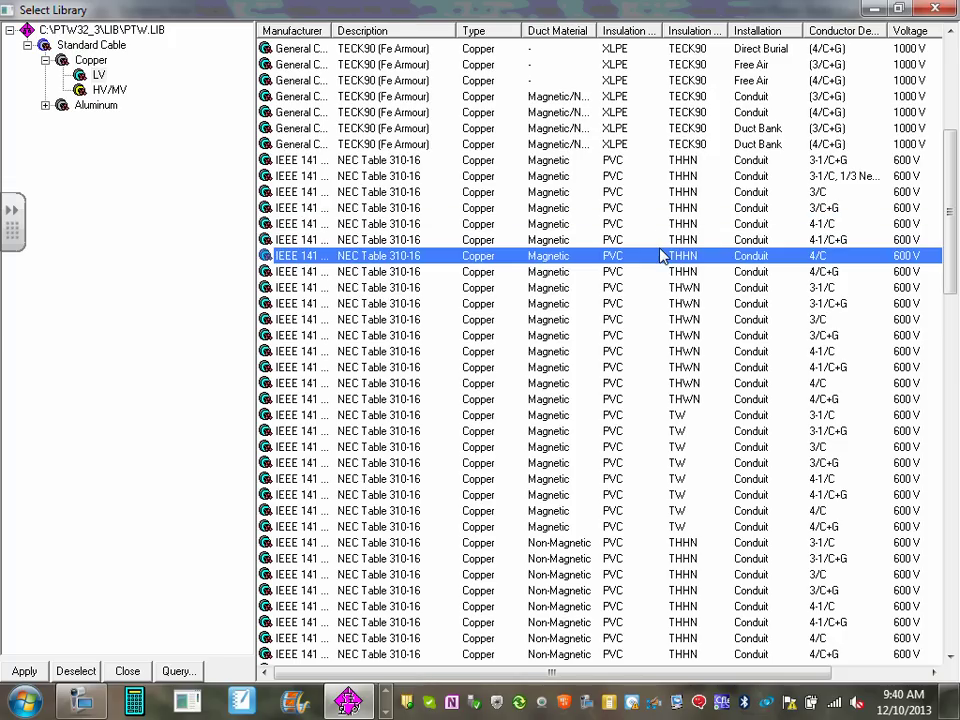
pyautogui.click(675, 241)
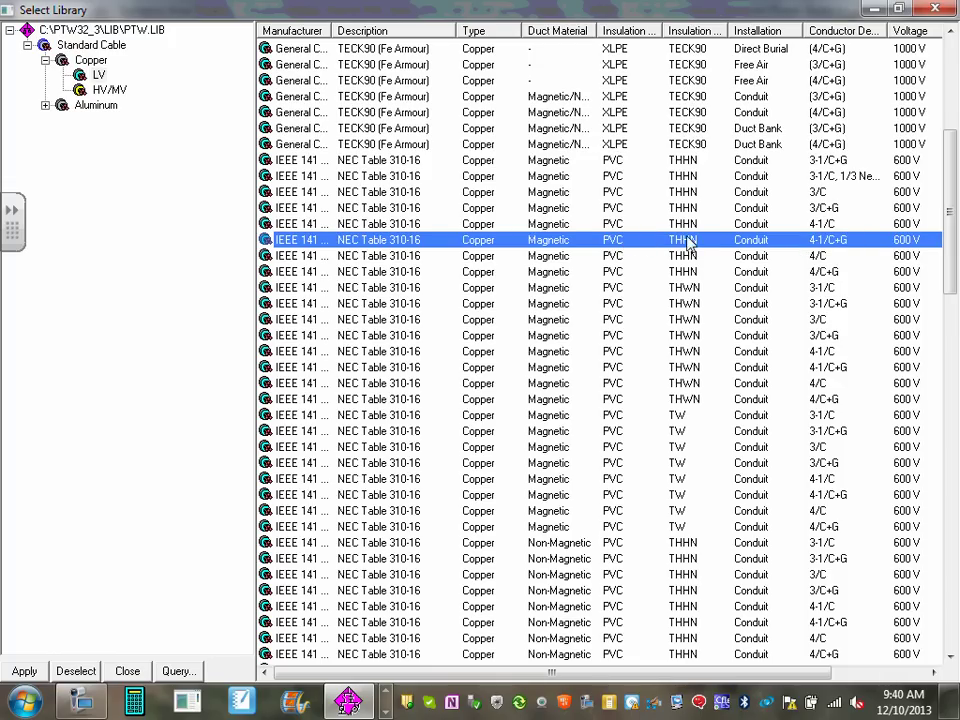
pyautogui.click(936, 9)
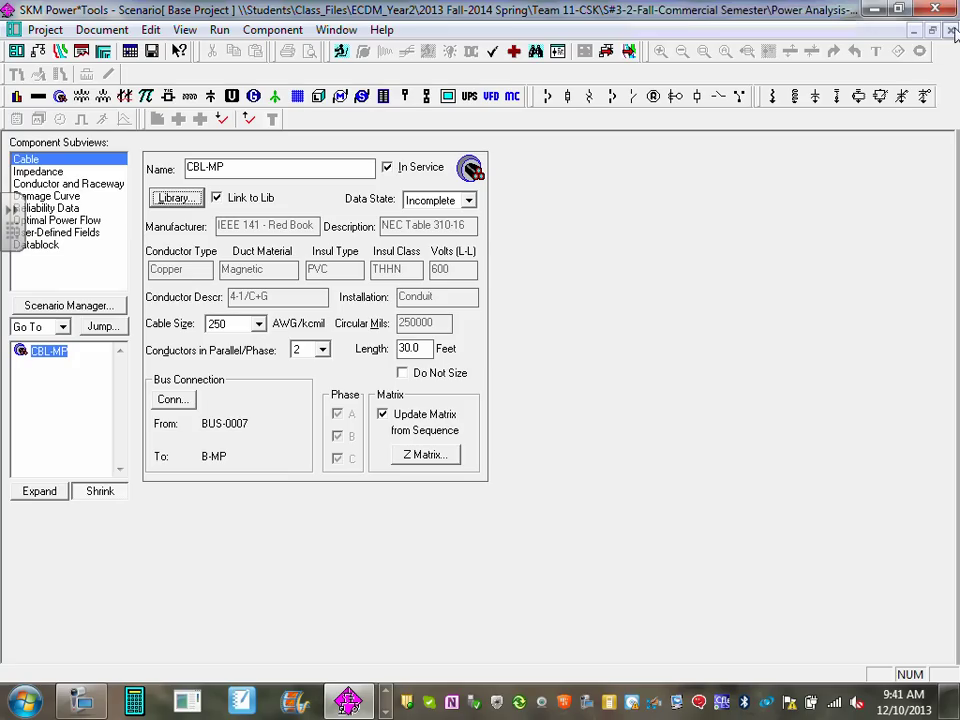
pyautogui.hotkey('ctrl', 'Tab')
# Set the length of generator cable CBL-GEN to 50 feet and close its component data
pyautogui.scroll(-2, 686, 257)
pyautogui.moveTo(360, 210); pyautogui.dragTo(444, 326)
pyautogui.scroll(1, 480, 338)
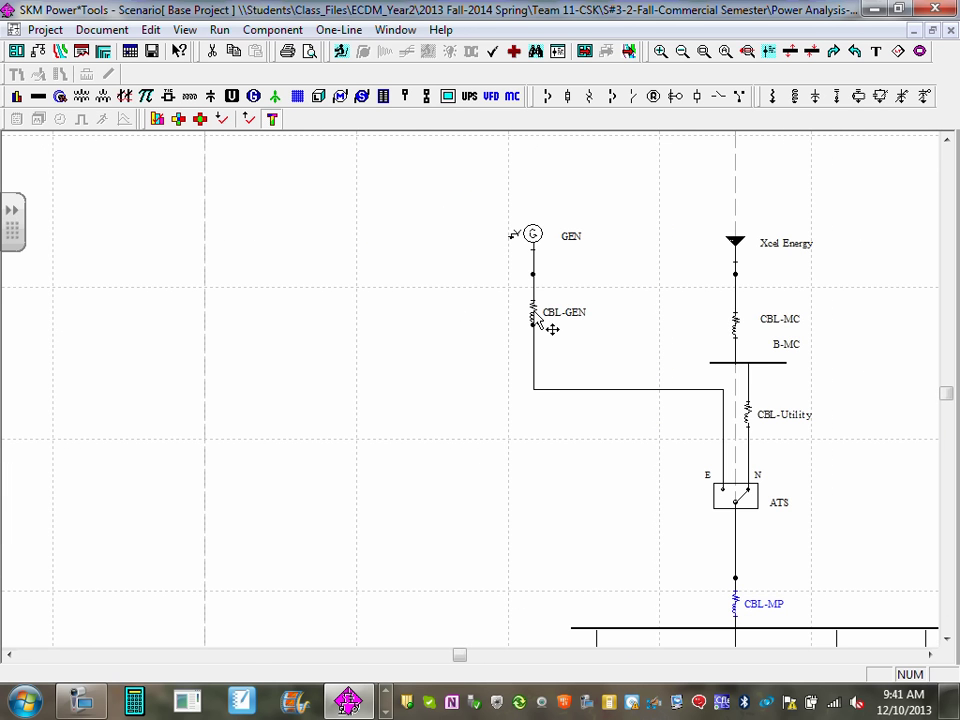
pyautogui.doubleClick(535, 315)
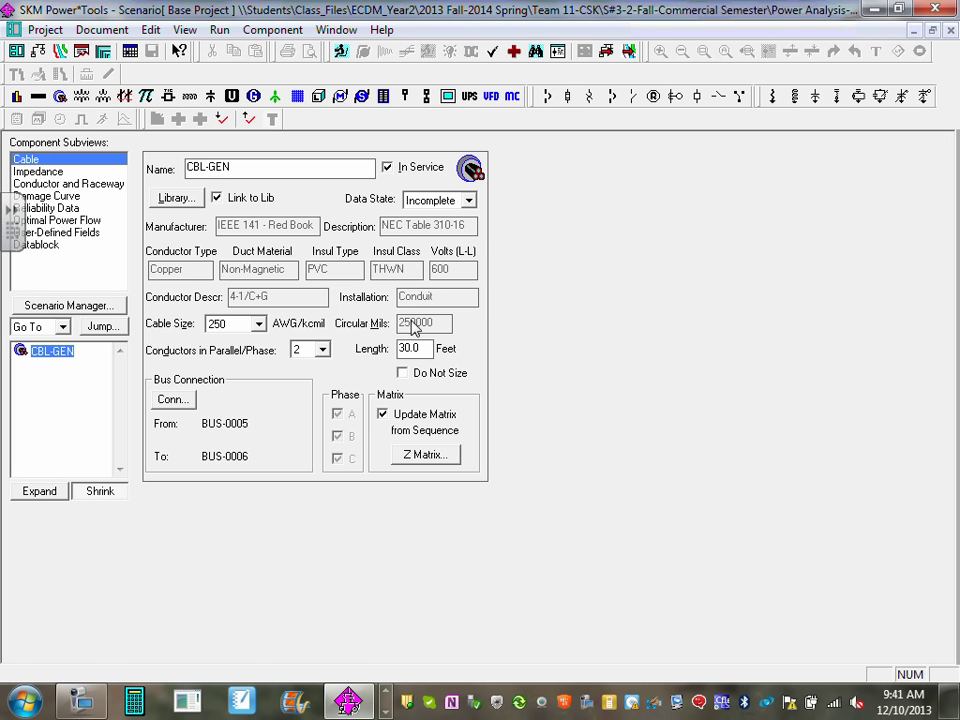
pyautogui.moveTo(429, 349); pyautogui.dragTo(387, 343)
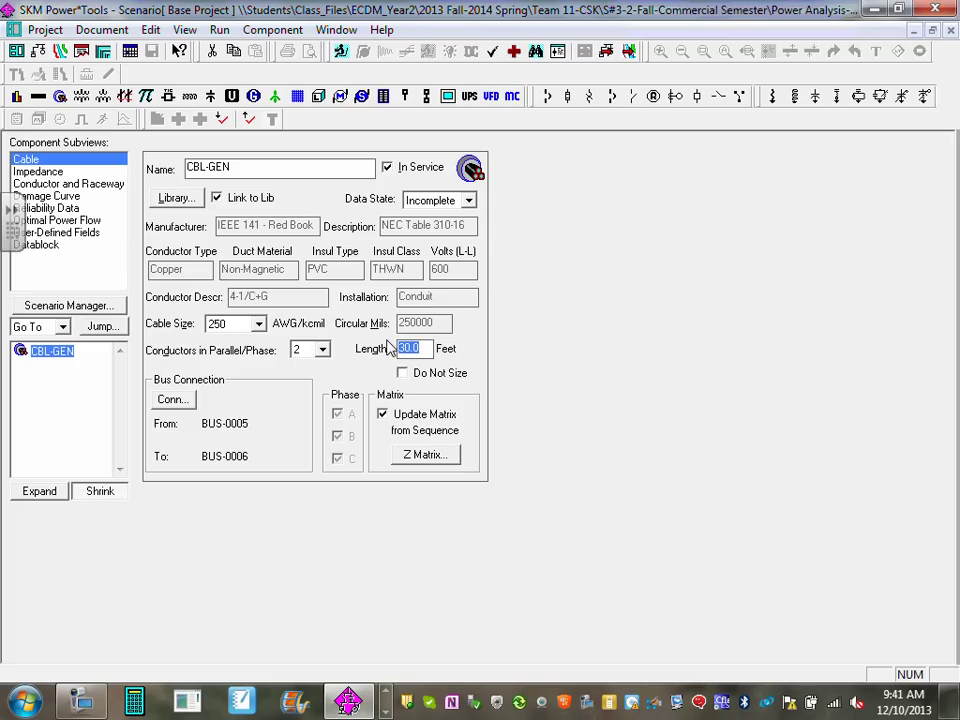
pyautogui.write('50')
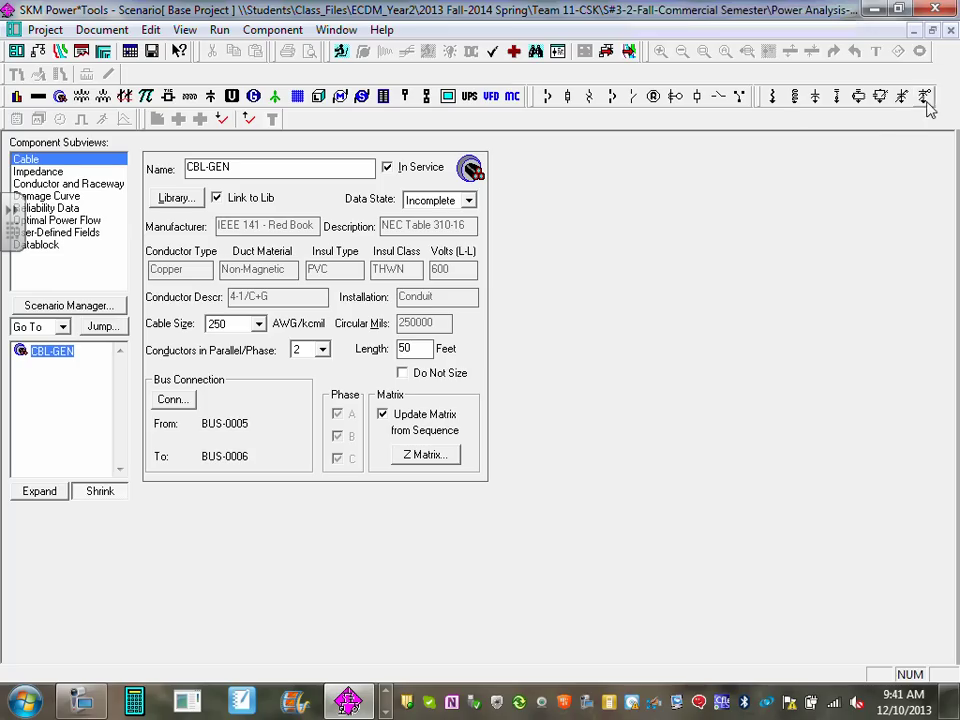
pyautogui.click(950, 30)
# Copy the component data of cable CBL-MP on the one-line diagram
pyautogui.scroll(-3, 563, 312)
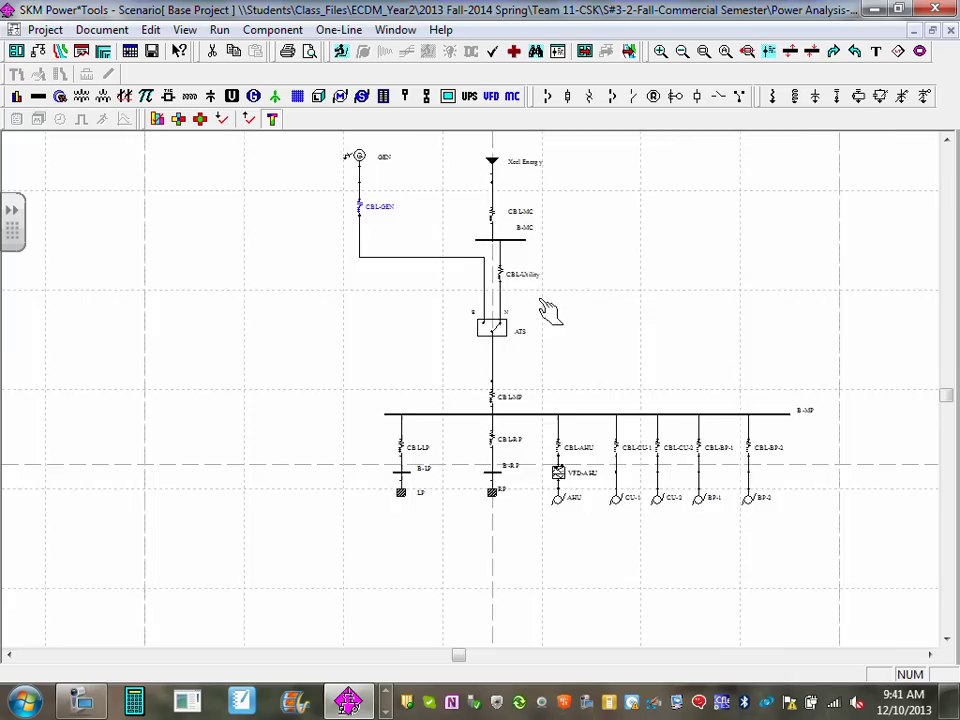
pyautogui.scroll(3, 574, 354)
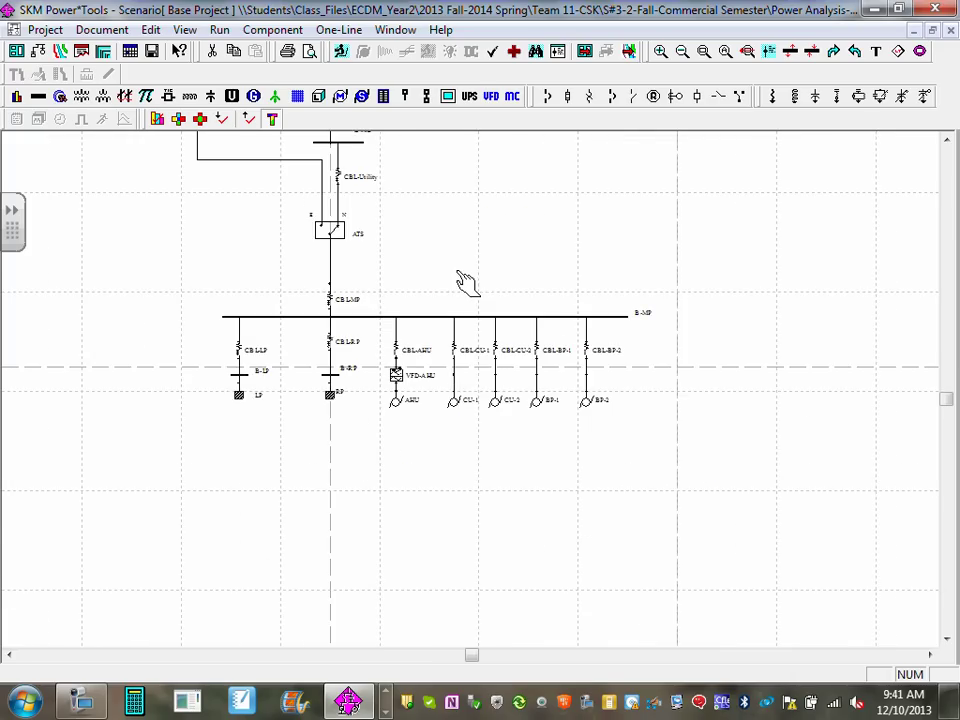
pyautogui.scroll(1, 521, 403)
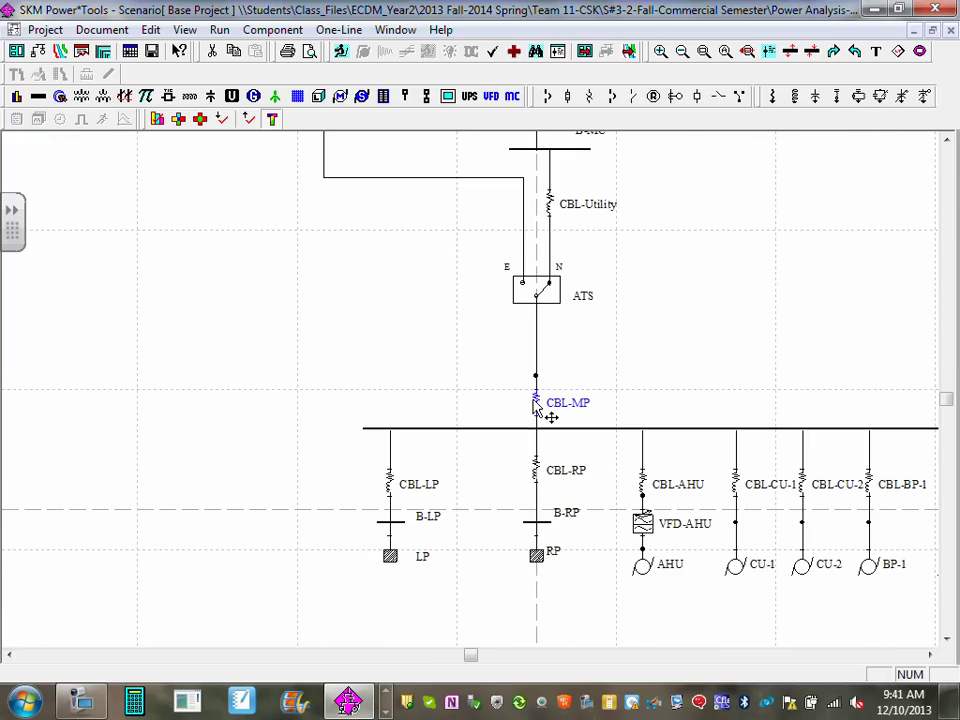
pyautogui.doubleClick(553, 419)
pyautogui.moveTo(686, 396); pyautogui.dragTo(561, 306)
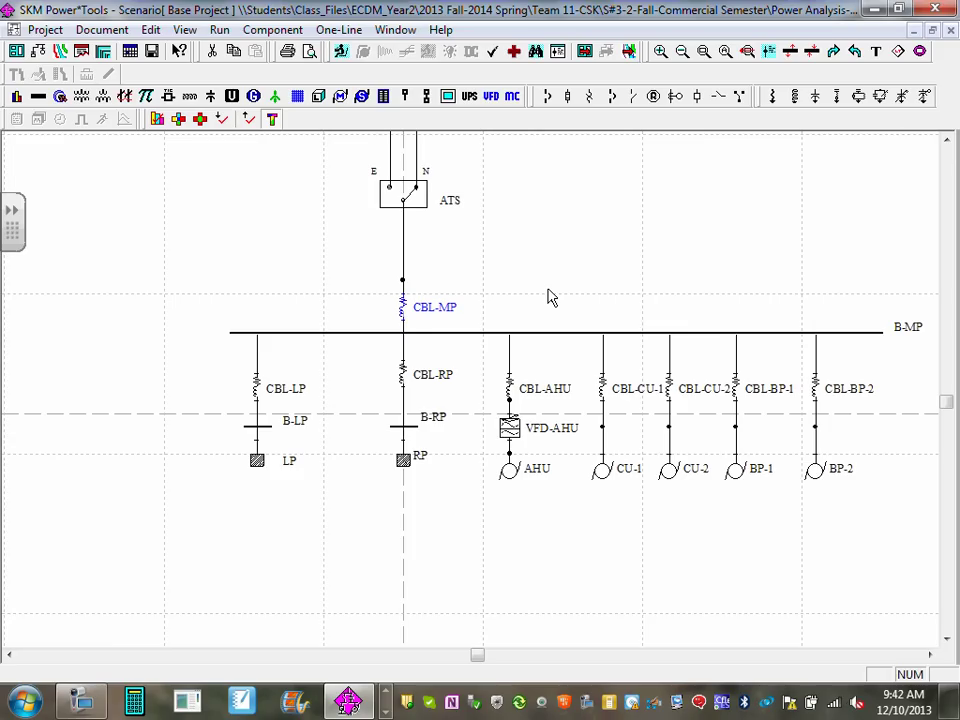
pyautogui.rightClick(405, 311)
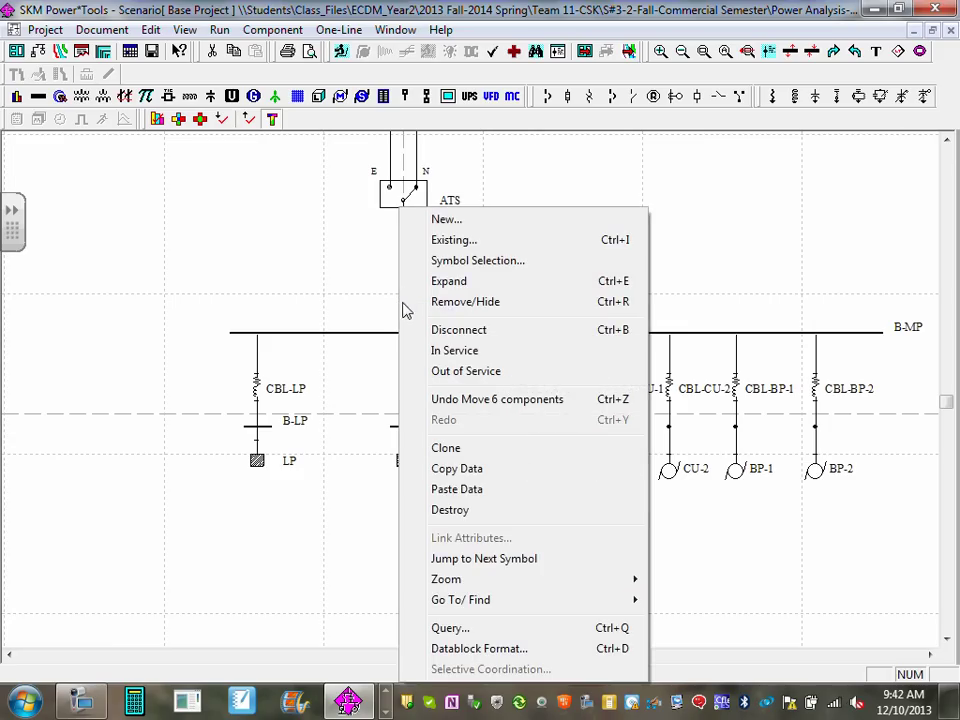
pyautogui.click(471, 470)
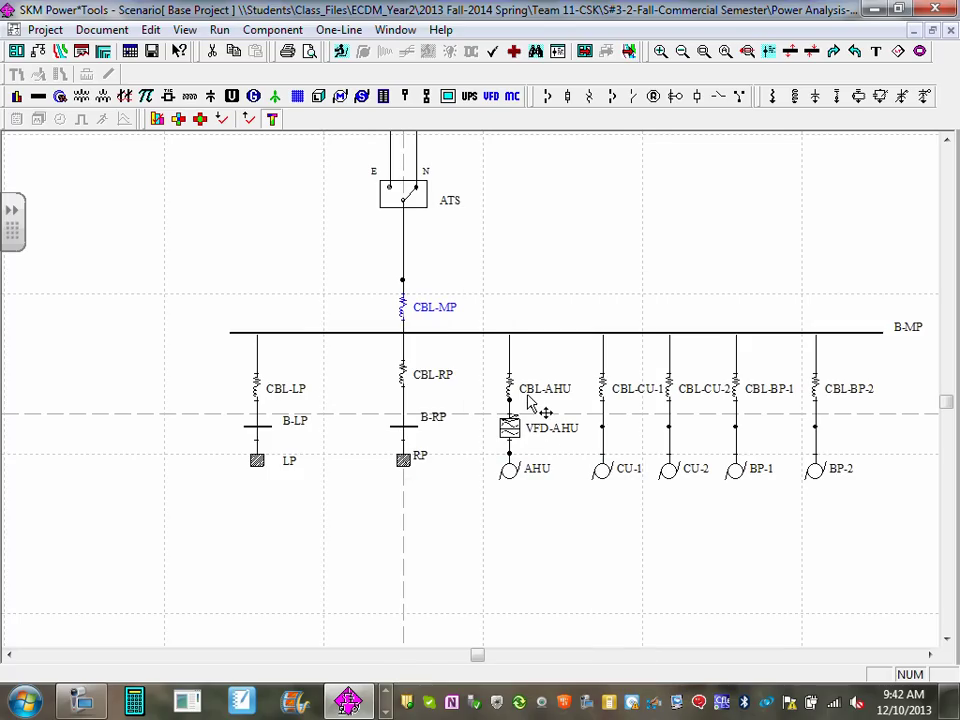
pyautogui.click(271, 397)
pyautogui.click(408, 375)
pyautogui.moveTo(521, 388); pyautogui.dragTo(533, 396)
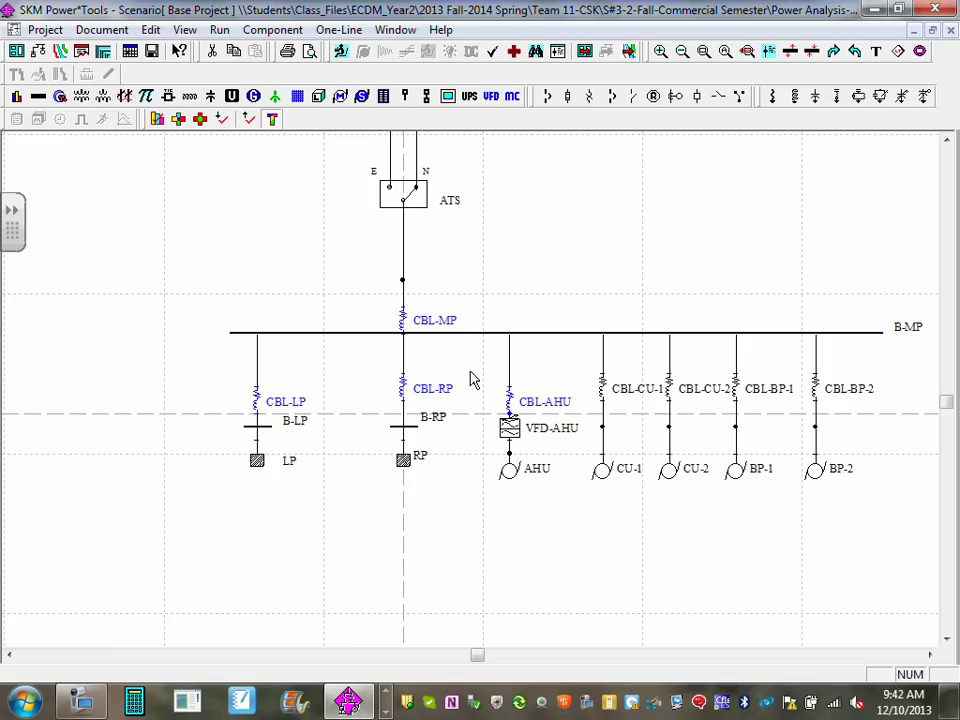
# Move the displaced cables CBL-AHU, CBL-RP, CBL-LP and CBL-MP back up on the one-line diagram
pyautogui.click(514, 274)
pyautogui.click(509, 385)
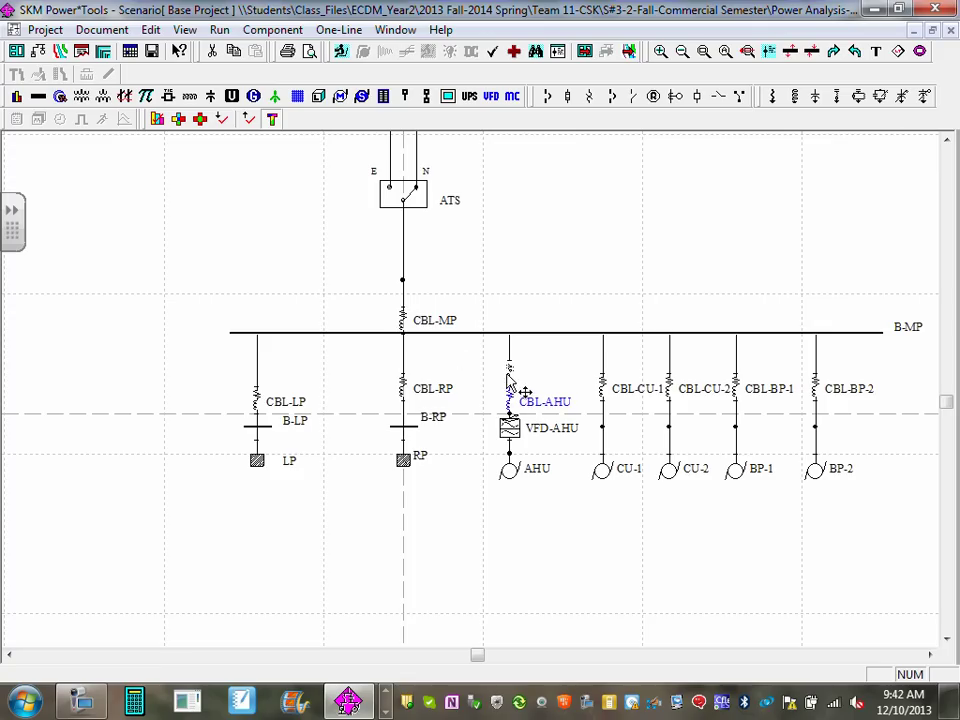
pyautogui.moveTo(509, 385); pyautogui.dragTo(509, 374)
pyautogui.click(405, 386)
pyautogui.moveTo(405, 386); pyautogui.dragTo(405, 375)
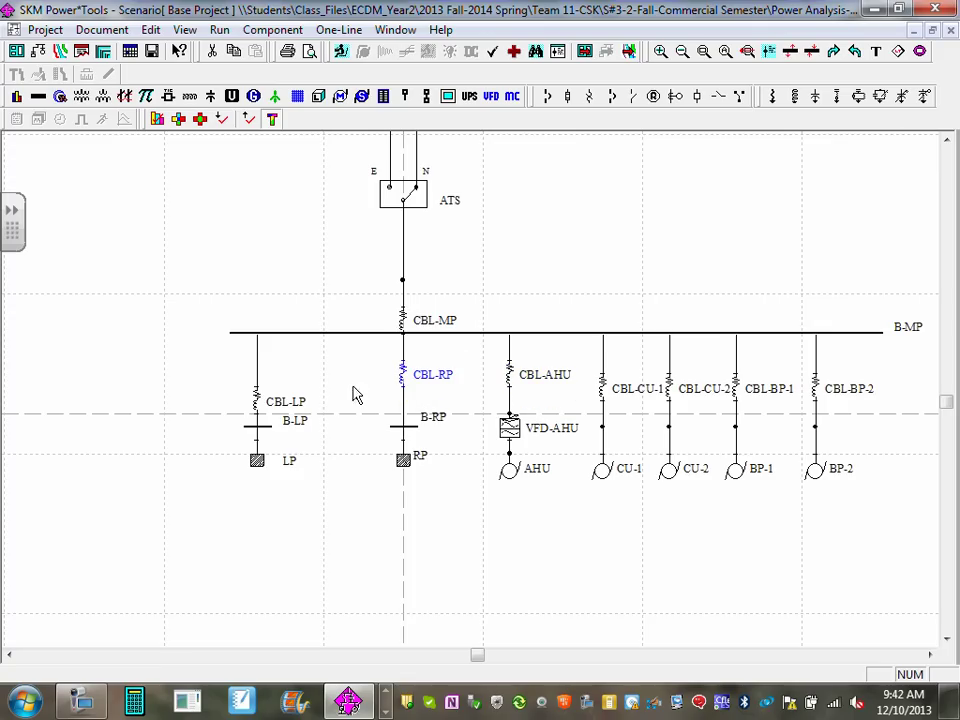
pyautogui.click(268, 401)
pyautogui.moveTo(268, 401); pyautogui.dragTo(268, 388)
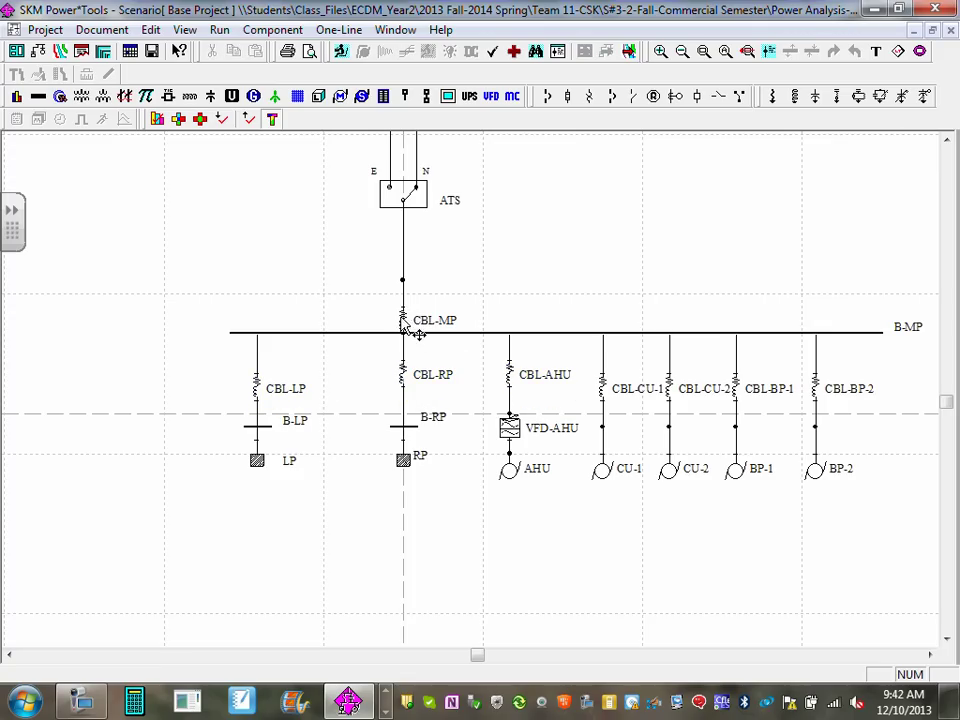
pyautogui.click(403, 325)
# Copy the component data of CBL-MP and paste it into CBL-LP, CBL-RP, CBL-AHU, CBL-CU-1, CBL-CU-2, CBL-BP-1 and CBL-BP-2
pyautogui.rightClick(403, 325)
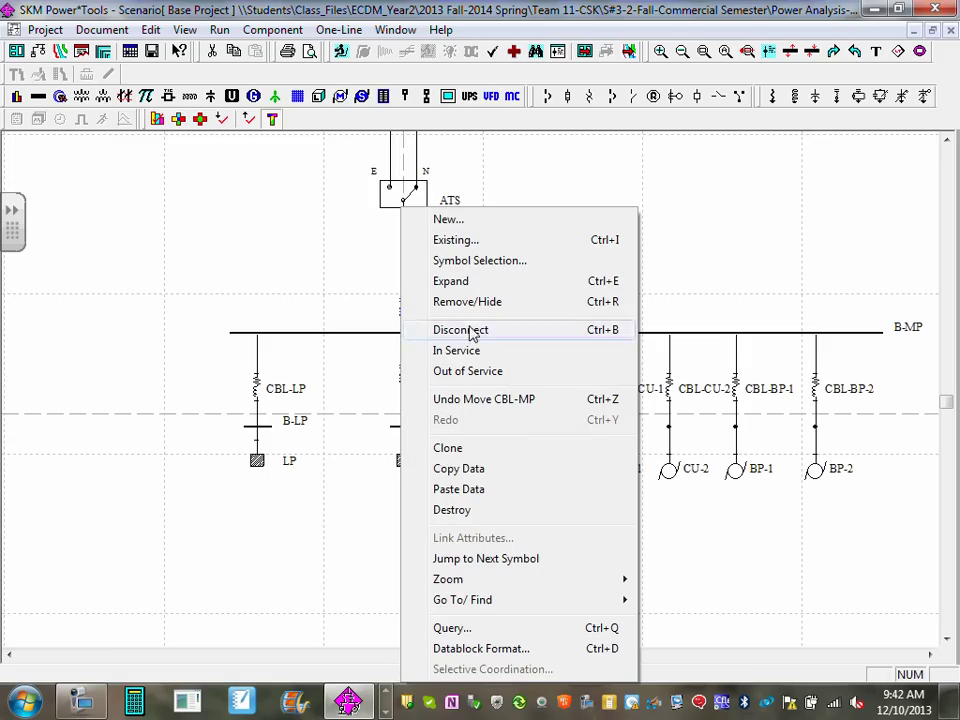
pyautogui.click(475, 478)
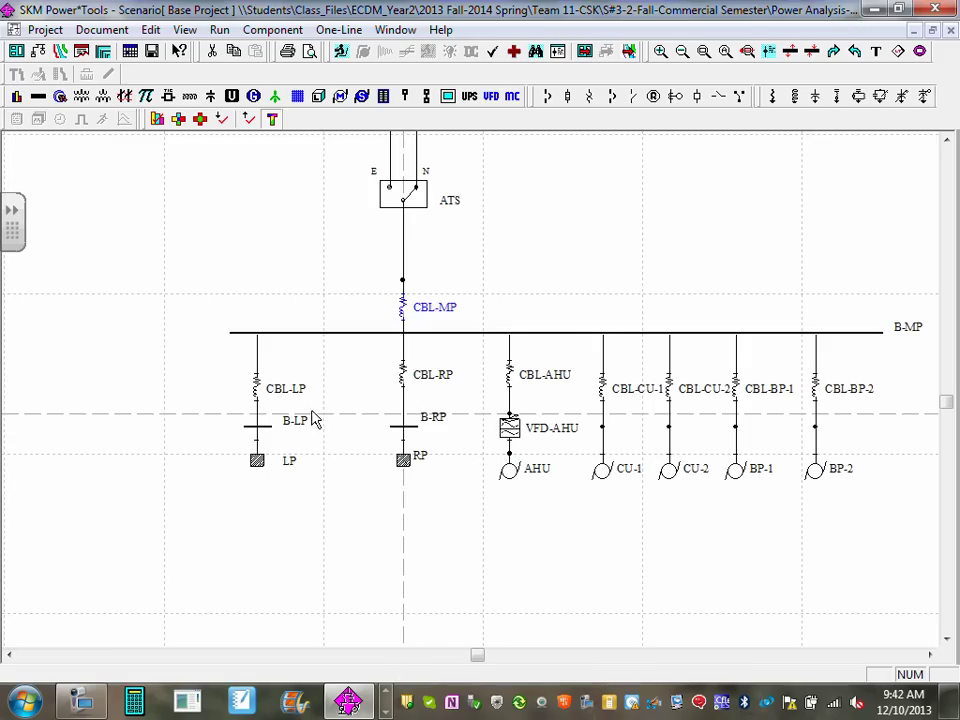
pyautogui.click(272, 399)
pyautogui.click(401, 378)
pyautogui.click(510, 376)
pyautogui.click(605, 392)
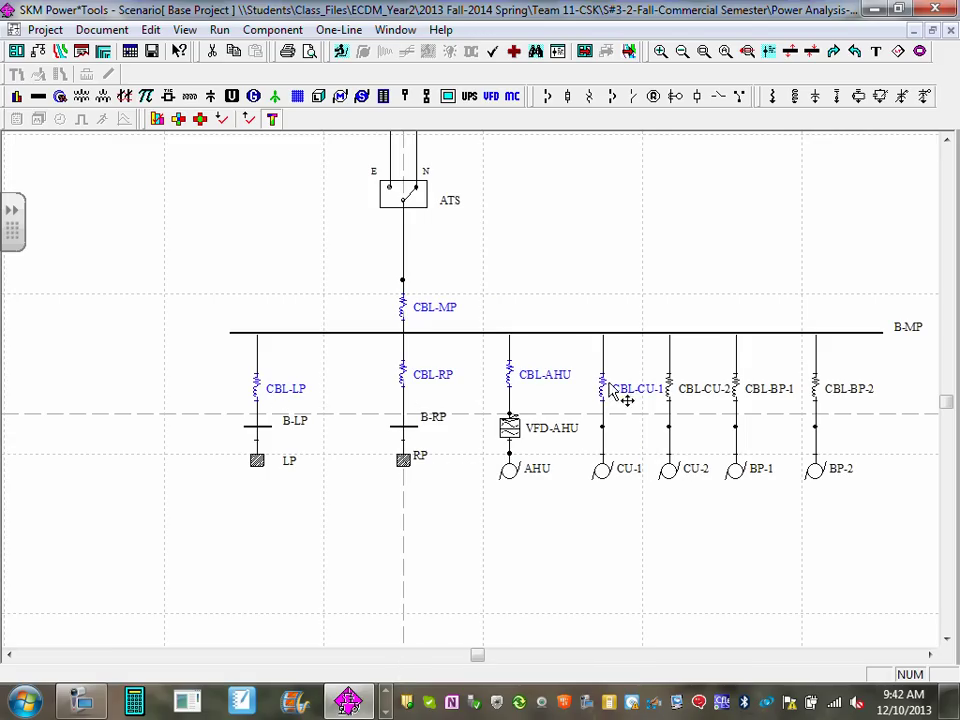
pyautogui.click(686, 392)
pyautogui.click(737, 393)
pyautogui.click(820, 392)
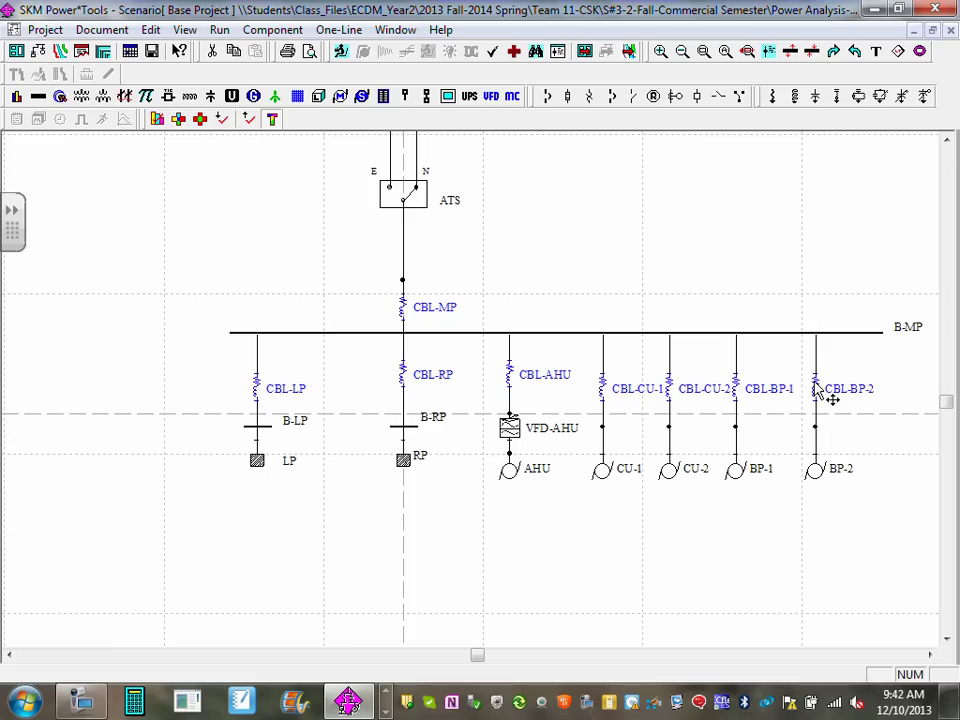
pyautogui.rightClick(814, 393)
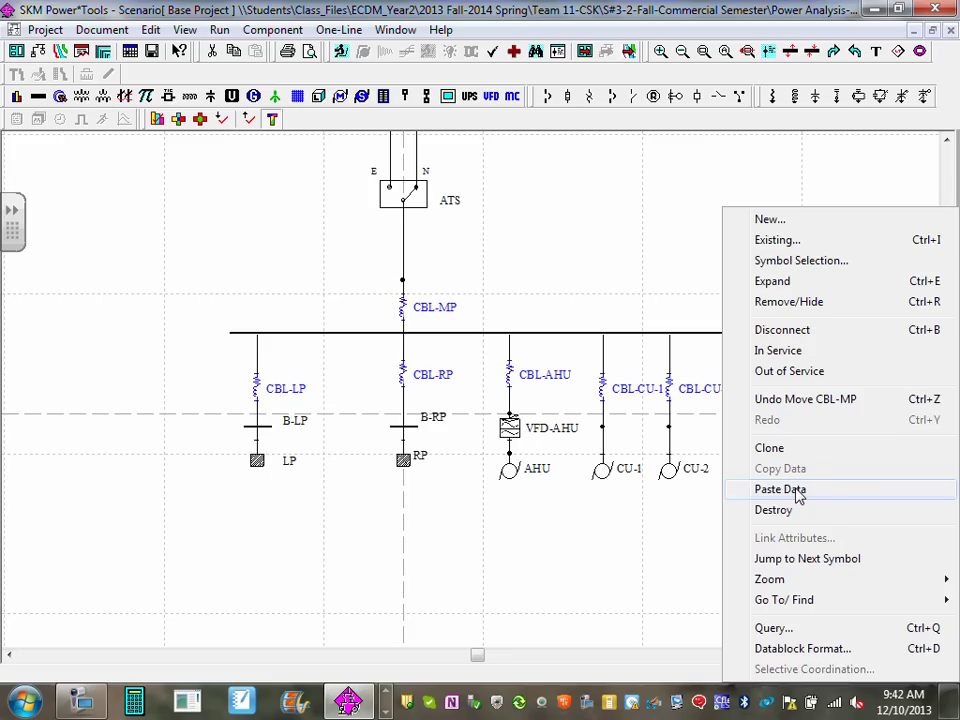
pyautogui.click(780, 489)
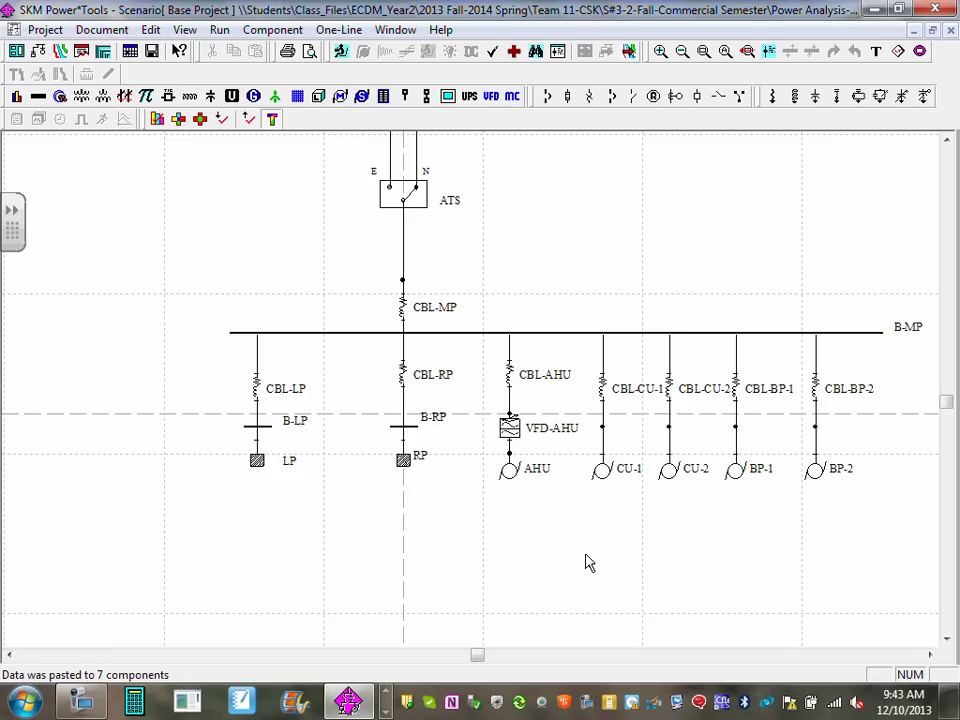
# Set cable CBL-LP to 20 feet, size 3/0 and 1 conductor per phase, and return to the one-line diagram
pyautogui.doubleClick(262, 393)
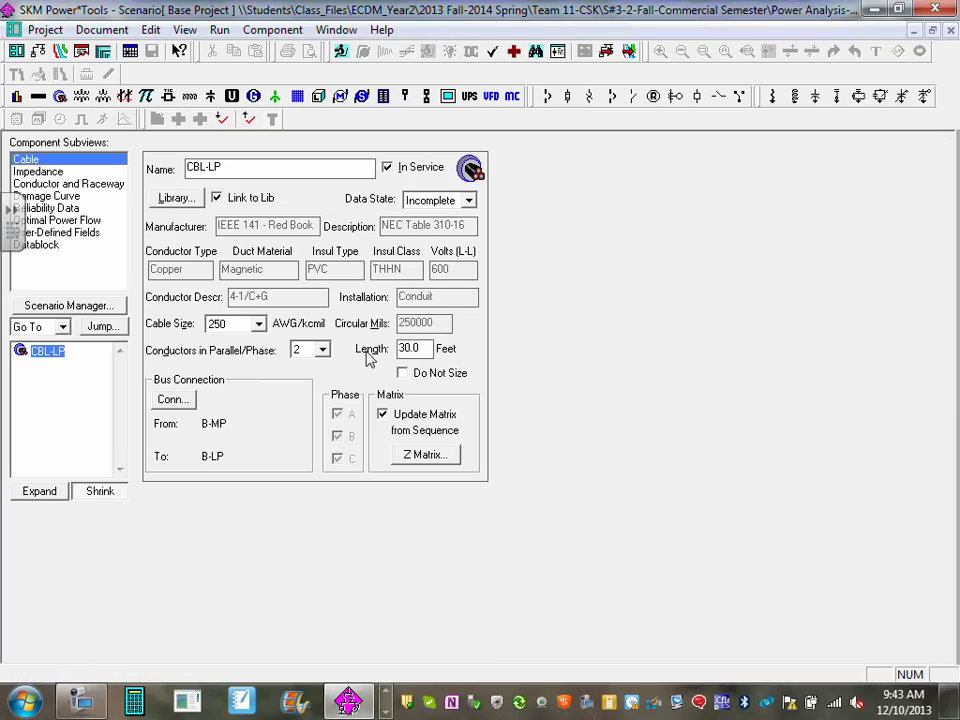
pyautogui.doubleClick(428, 348)
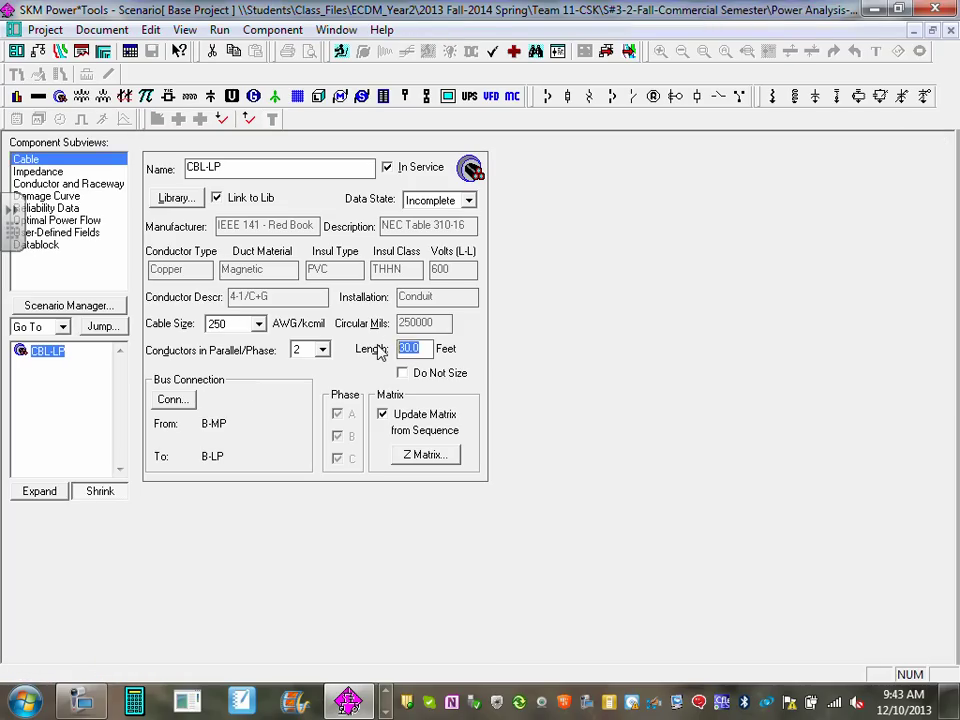
pyautogui.write('20')
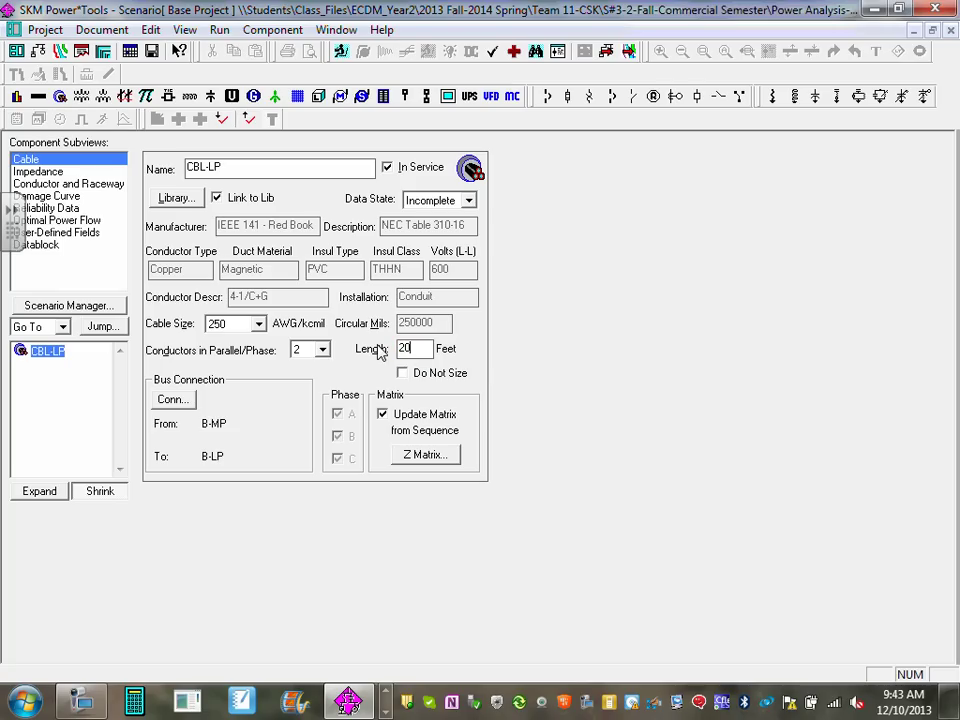
pyautogui.click(259, 326)
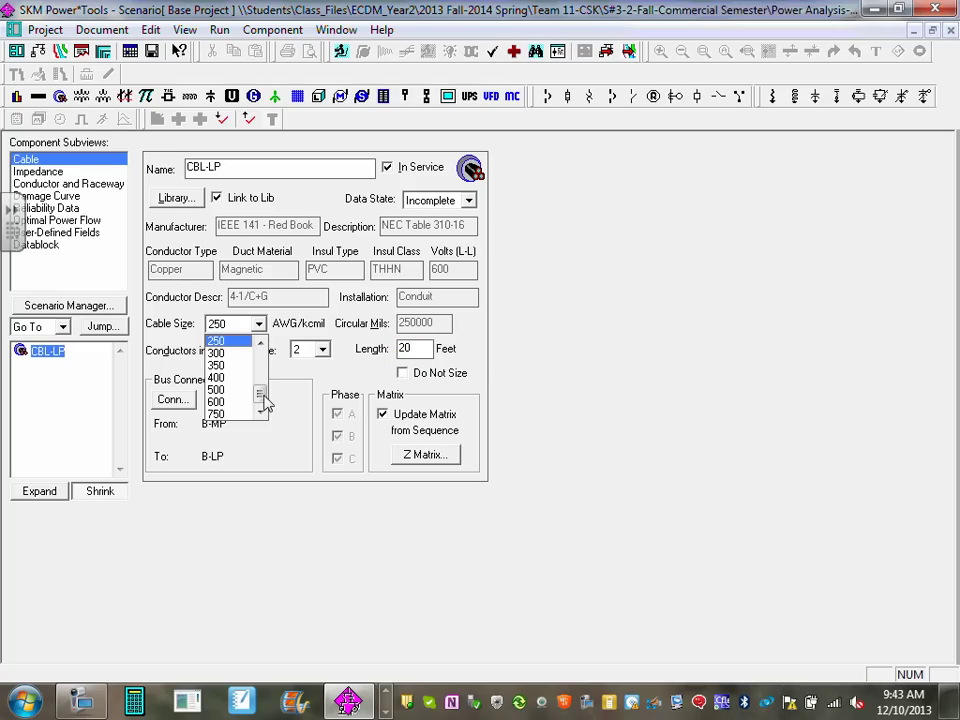
pyautogui.moveTo(263, 395); pyautogui.dragTo(262, 388)
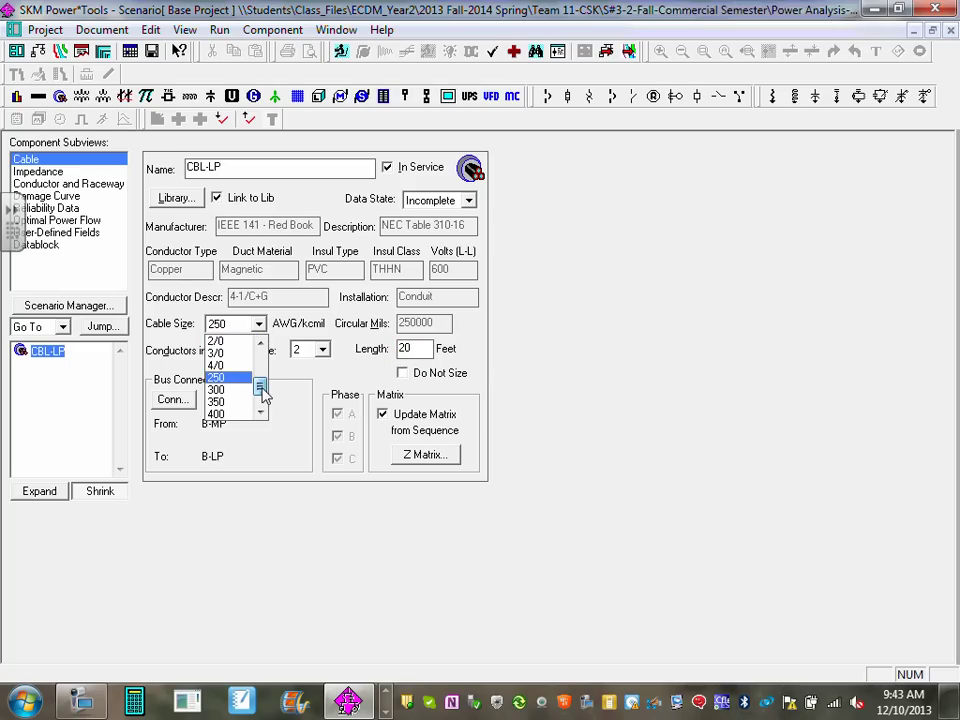
pyautogui.click(236, 353)
pyautogui.click(322, 349)
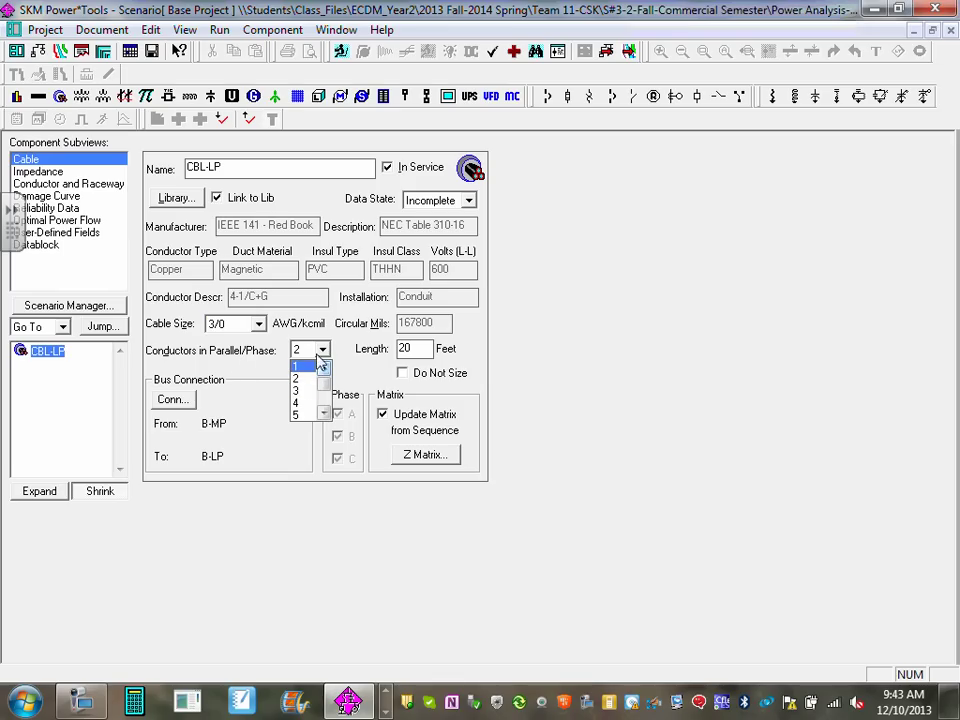
pyautogui.click(314, 366)
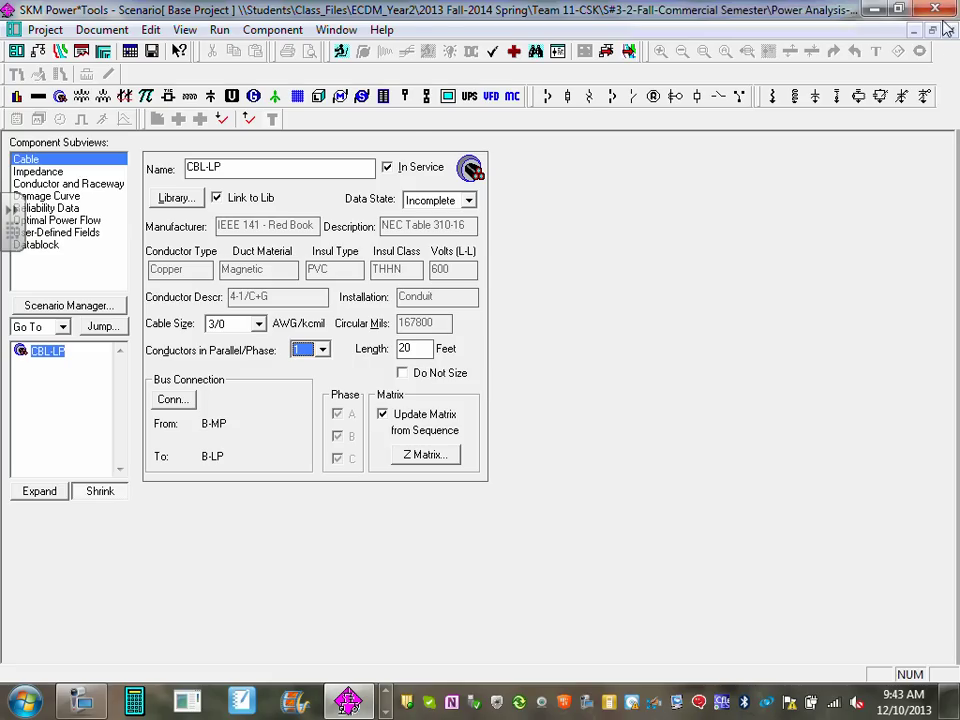
pyautogui.press('Escape')
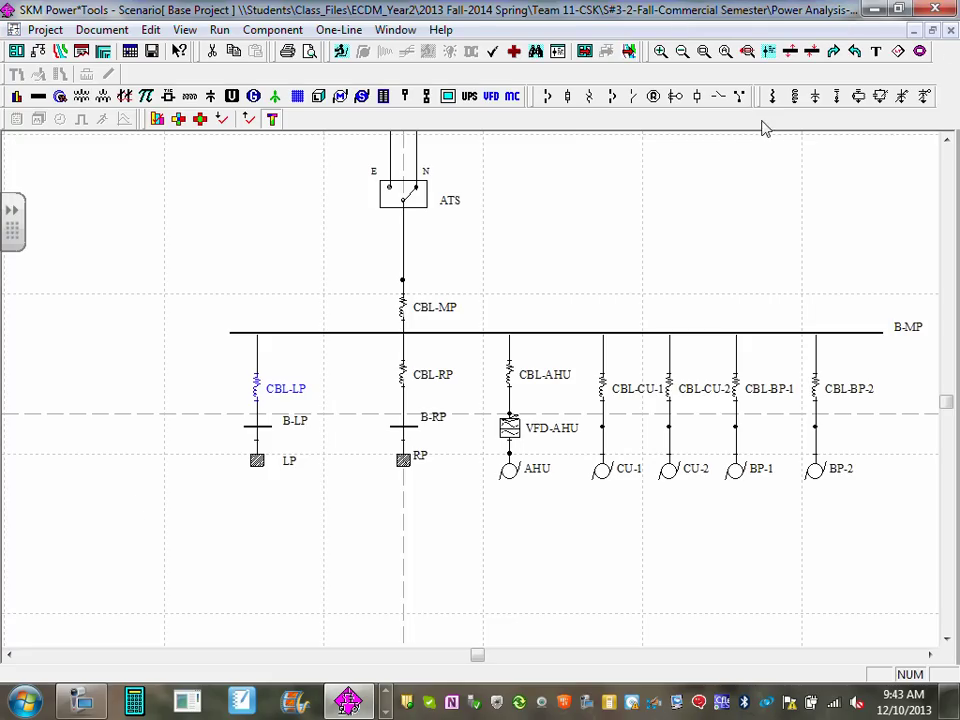
# Open the component data of cable CBL-RP and check its feeder size in the Feeder Size Schedule on Revit's Power Riser sheet
pyautogui.doubleClick(404, 380)
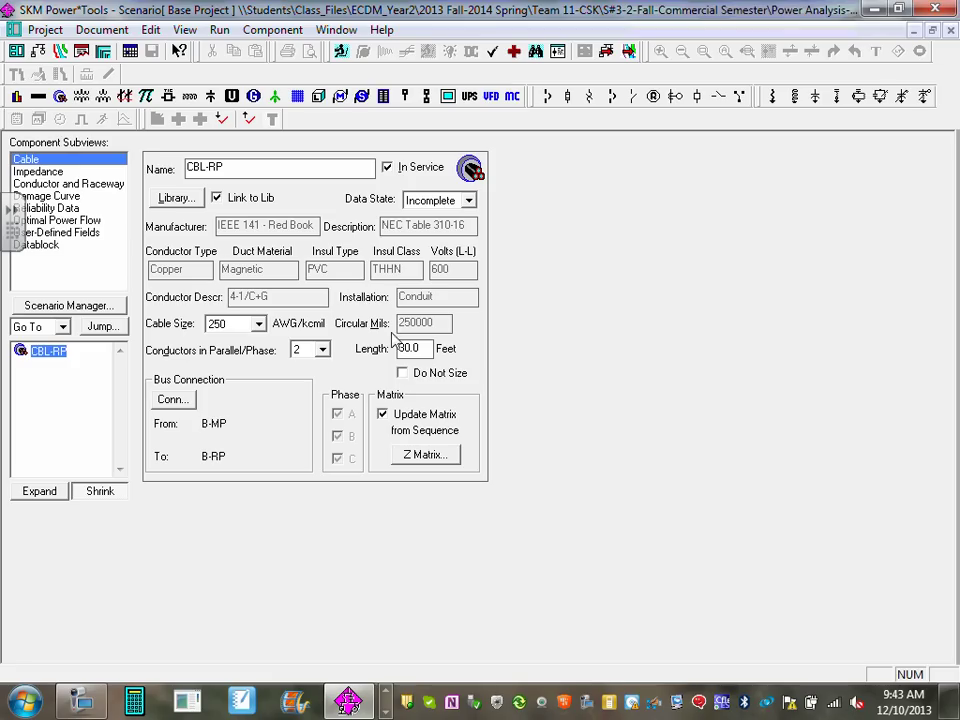
pyautogui.click(258, 324)
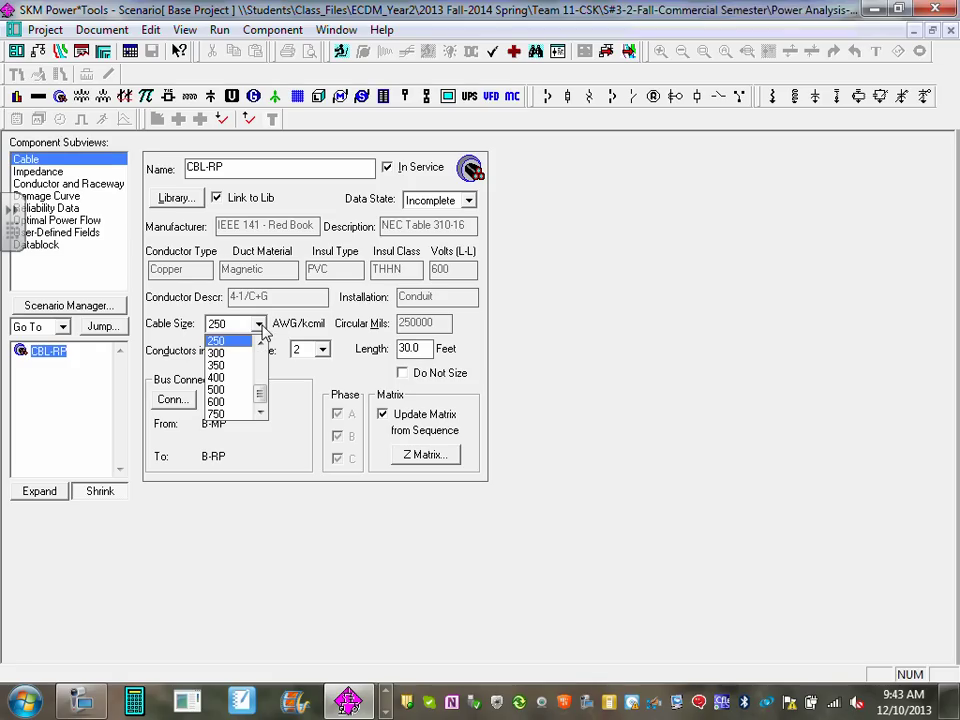
pyautogui.click(388, 694)
pyautogui.click(388, 694)
pyautogui.click(388, 694)
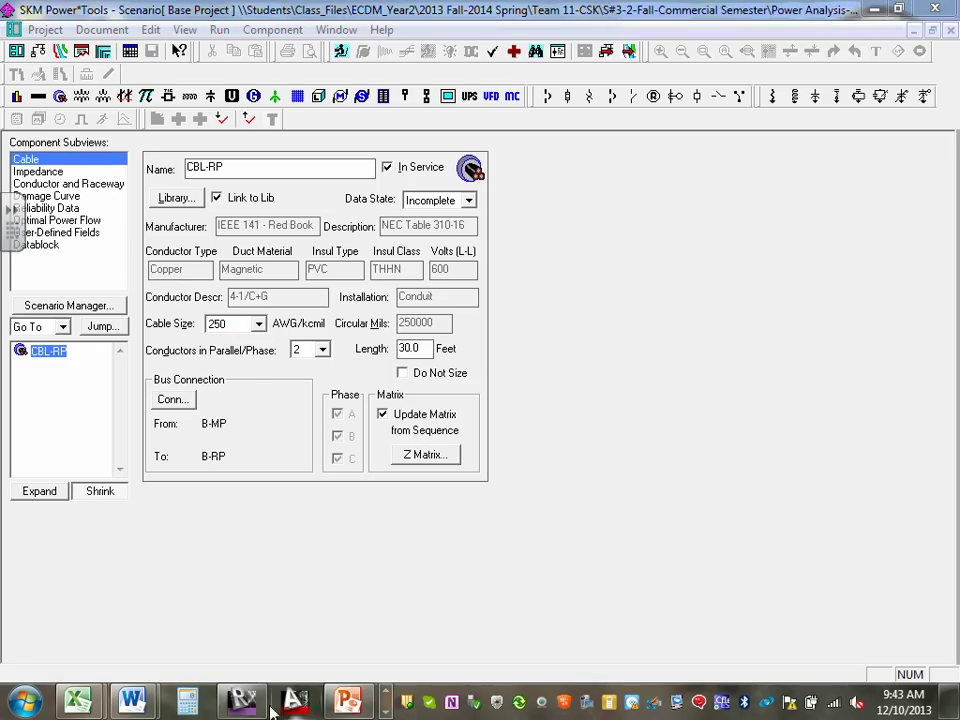
pyautogui.click(381, 615)
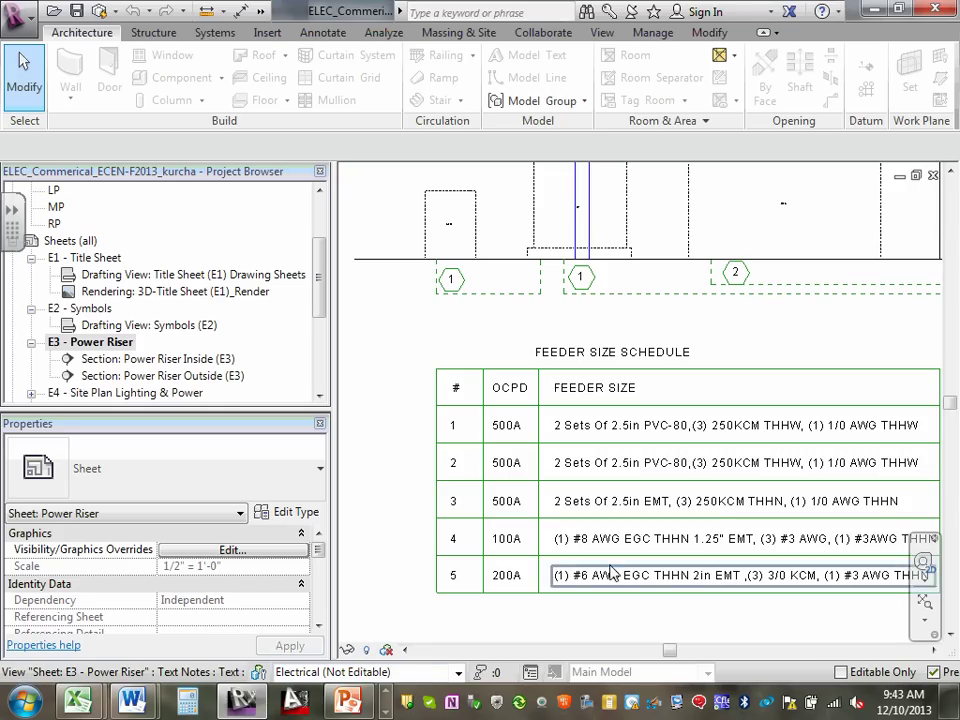
pyautogui.click(873, 9)
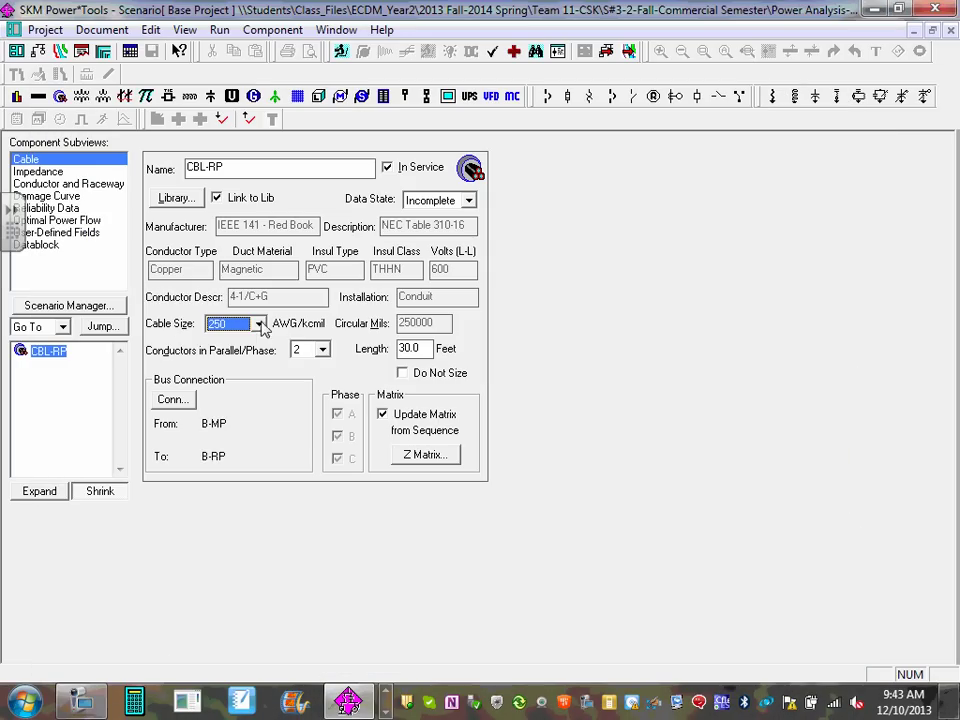
# Set cable CBL-RP to size 2, 1 conductor per phase and 20 feet, and return to the one-line diagram
pyautogui.click(258, 323)
pyautogui.scroll(1, 270, 390)
pyautogui.moveTo(268, 388); pyautogui.dragTo(272, 372)
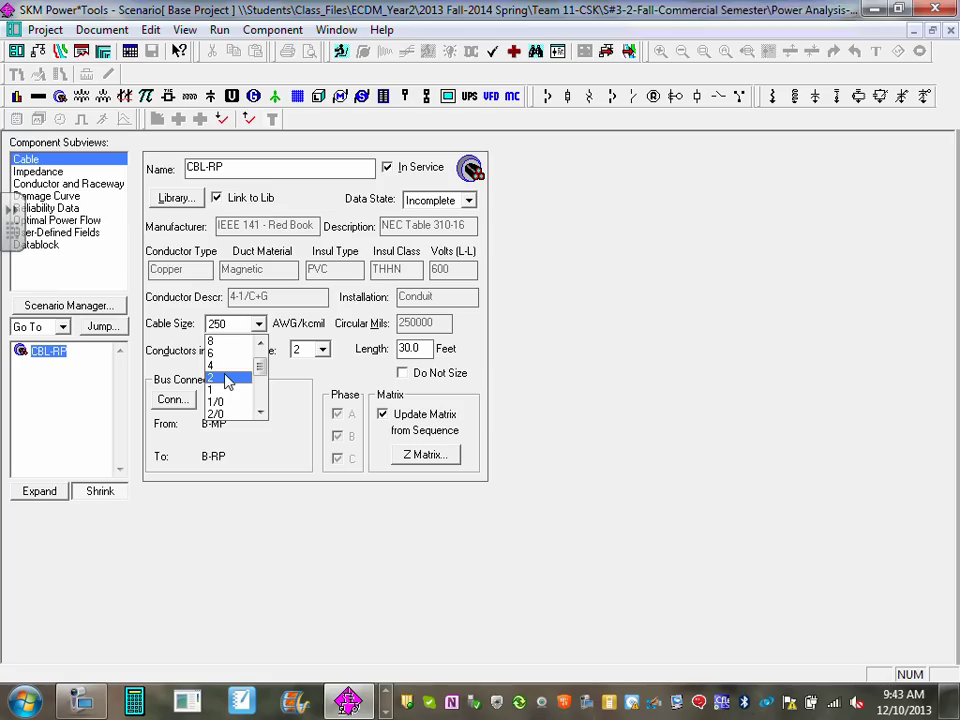
pyautogui.click(226, 377)
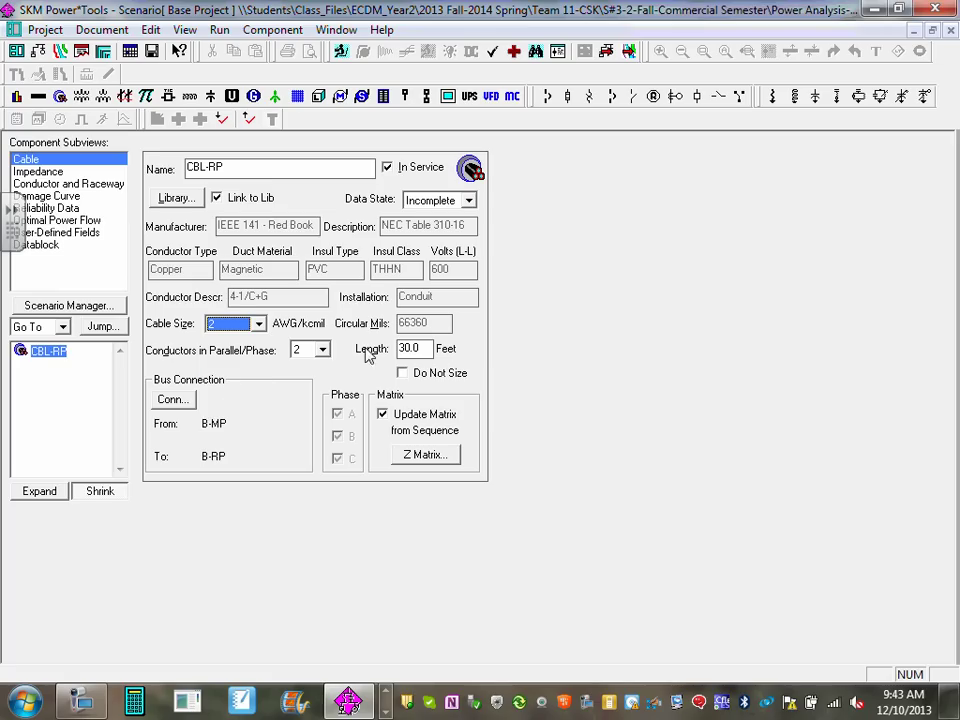
pyautogui.click(323, 350)
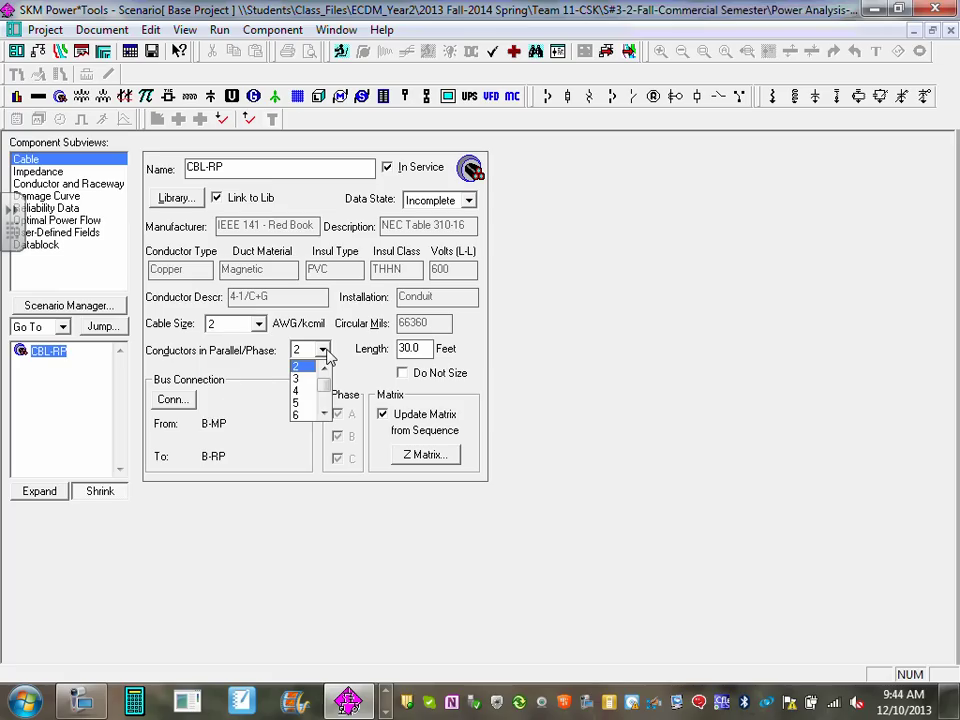
pyautogui.click(324, 368)
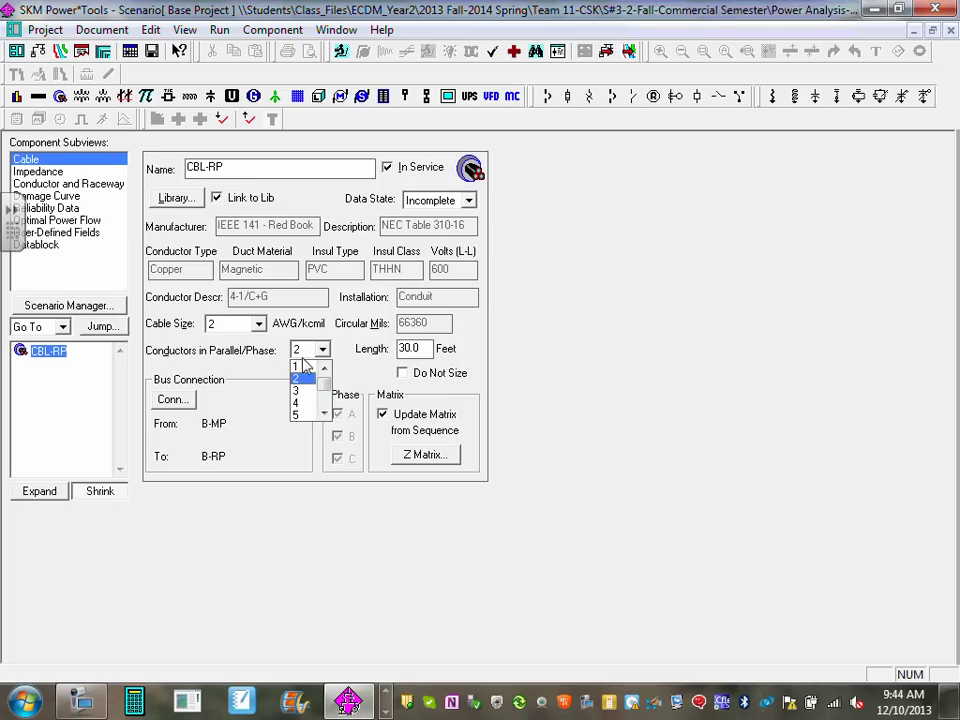
pyautogui.click(300, 367)
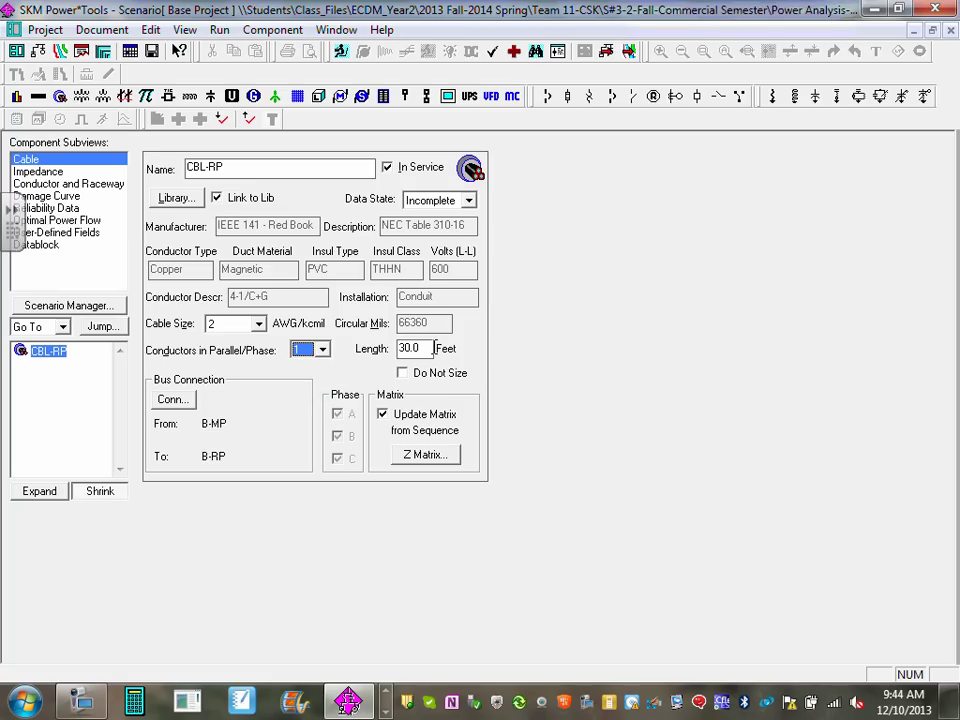
pyautogui.press('Tab')
pyautogui.write('20')
pyautogui.click(950, 30)
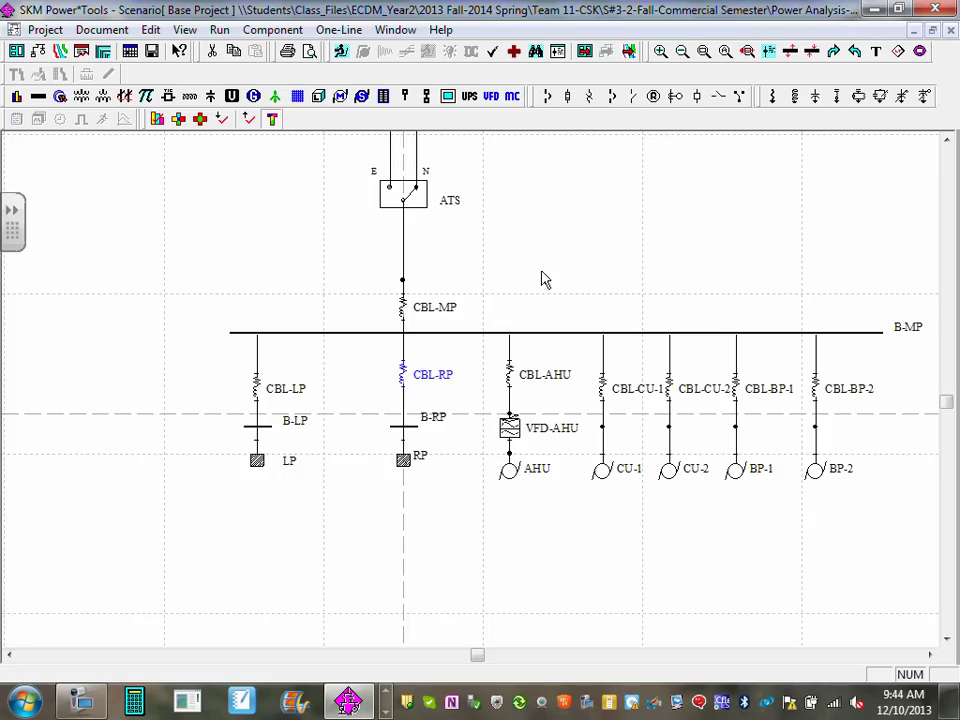
# Review the component data of cables CBL-RP and CBL-LP and return to the one-line diagram
pyautogui.moveTo(575, 425); pyautogui.dragTo(482, 364)
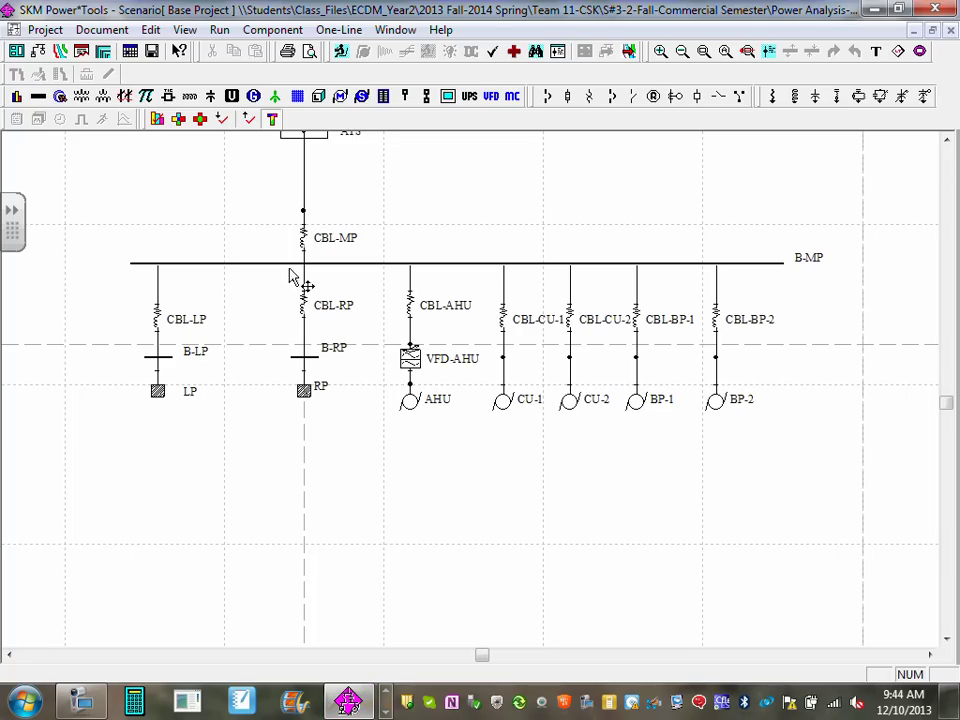
pyautogui.doubleClick(317, 321)
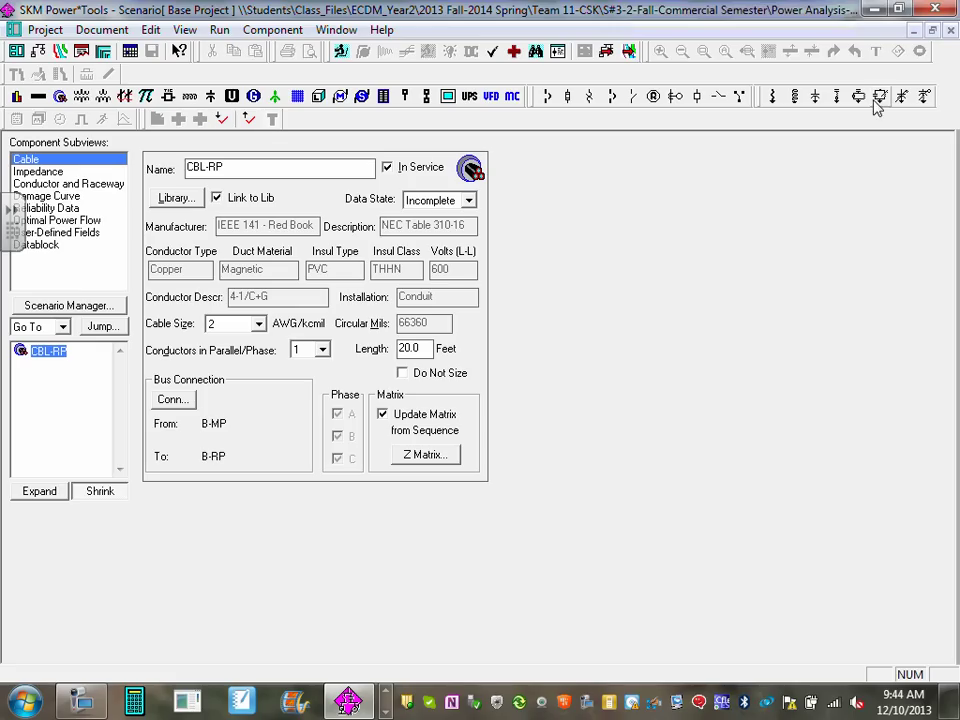
pyautogui.click(950, 32)
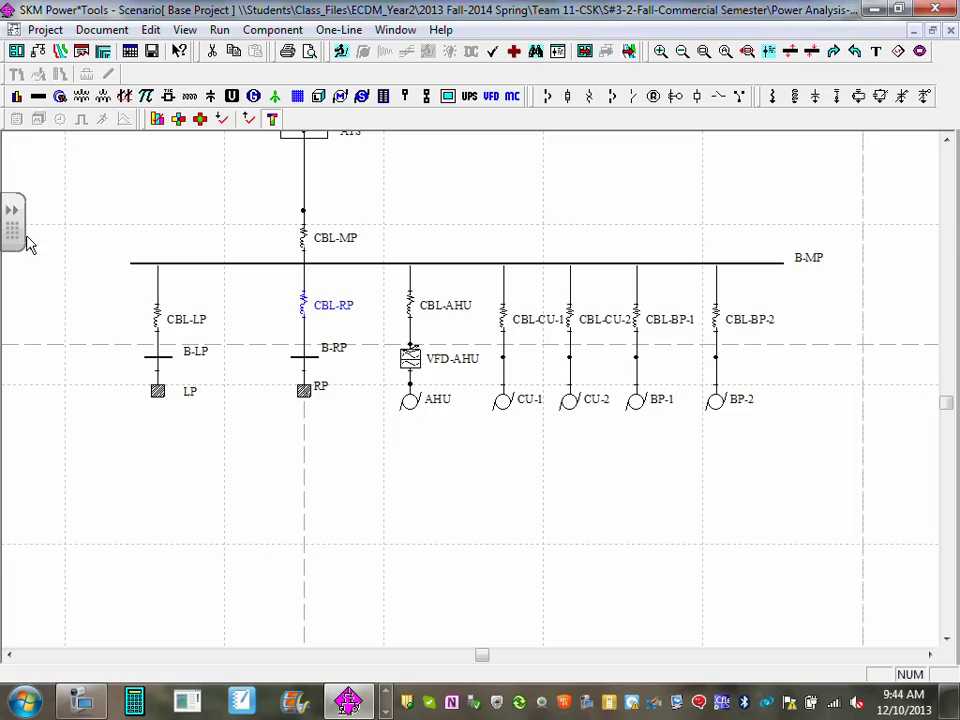
pyautogui.doubleClick(157, 328)
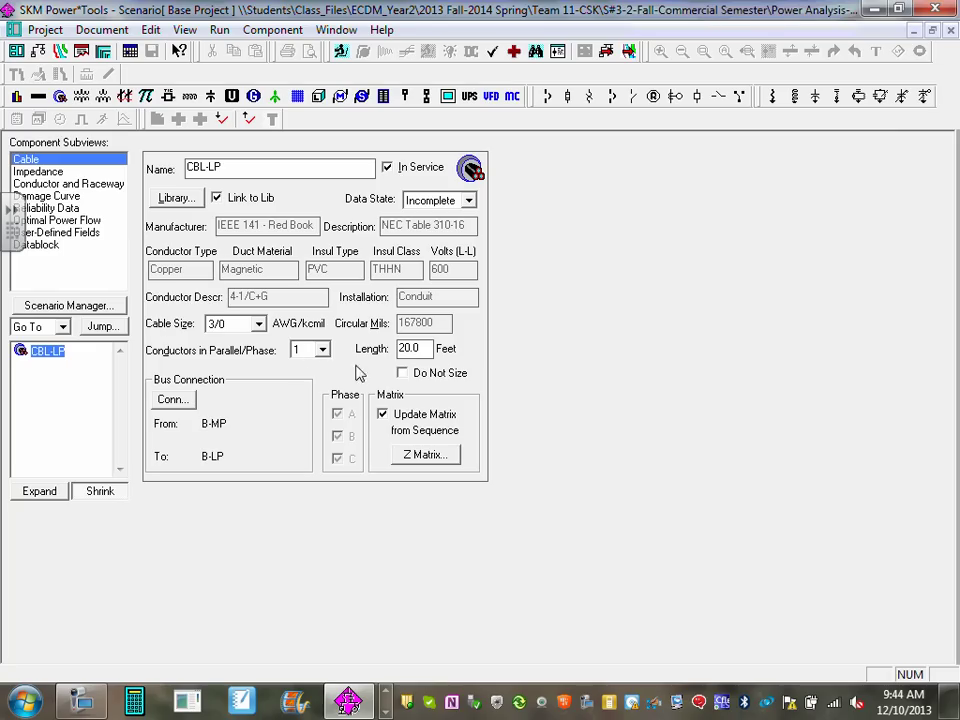
pyautogui.click(950, 32)
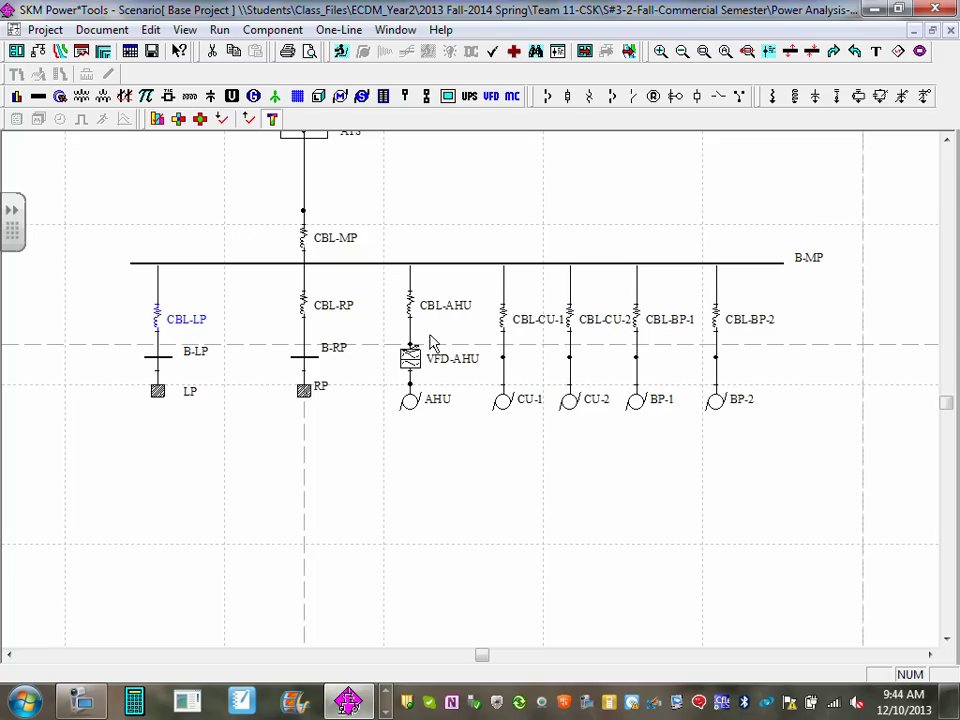
# Switch to Revit and open sheet E9 - Equipment, LF & CP Schedules
pyautogui.click(383, 690)
pyautogui.click(385, 690)
pyautogui.click(385, 690)
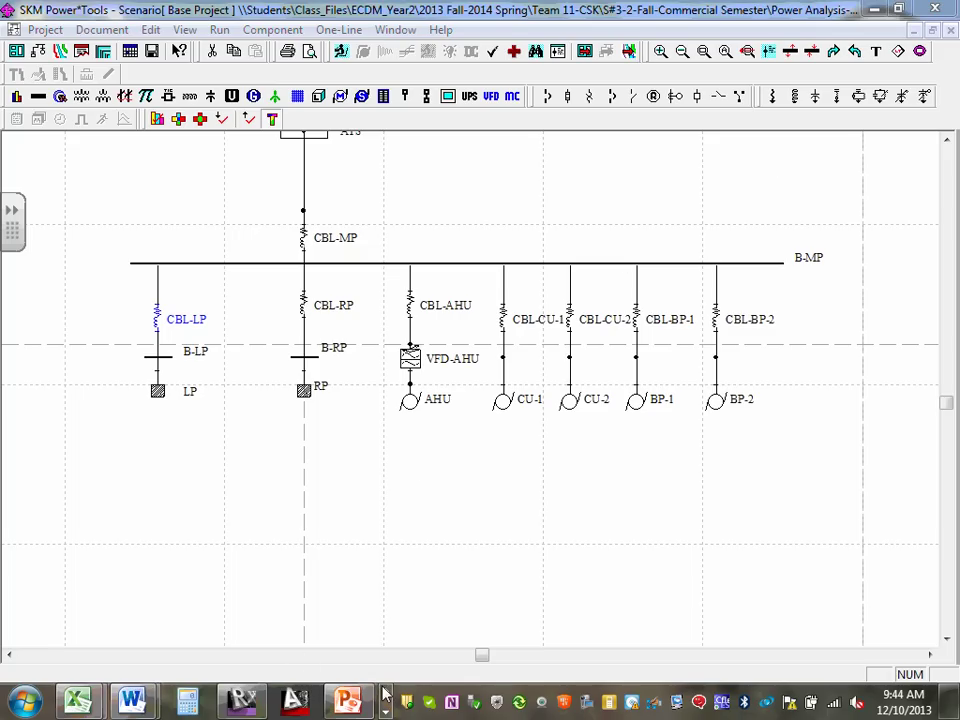
pyautogui.click(255, 707)
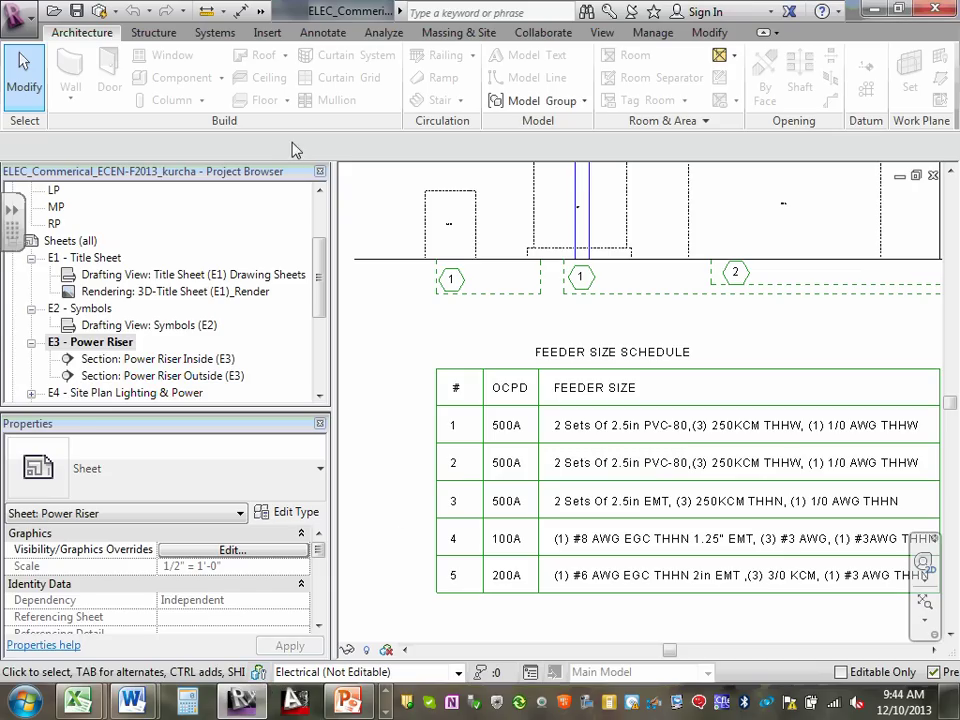
pyautogui.moveTo(320, 272); pyautogui.dragTo(314, 328)
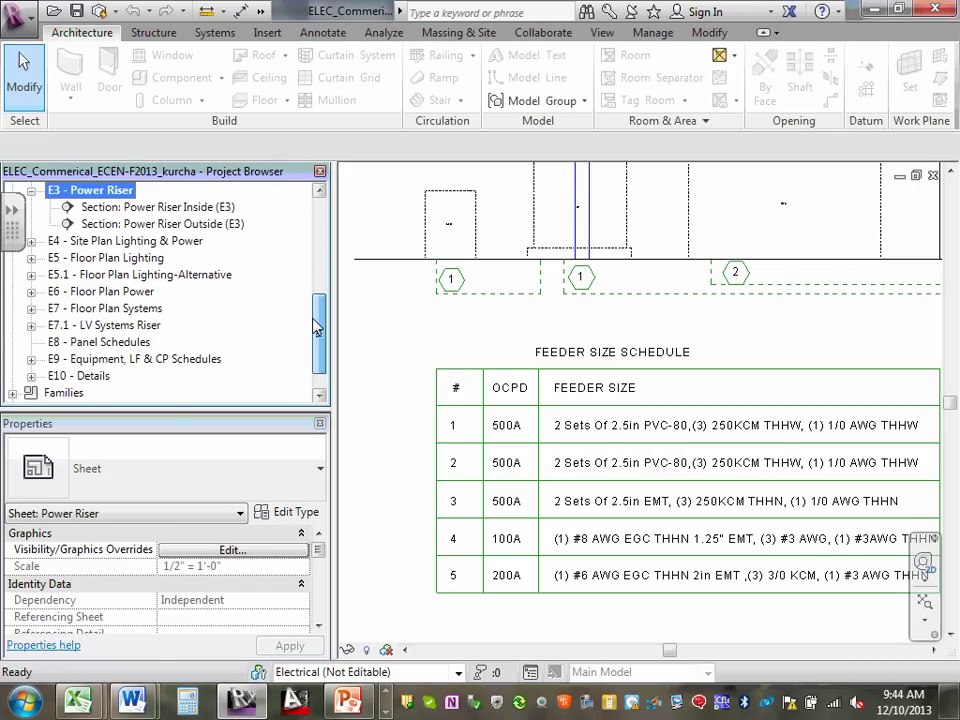
pyautogui.doubleClick(110, 360)
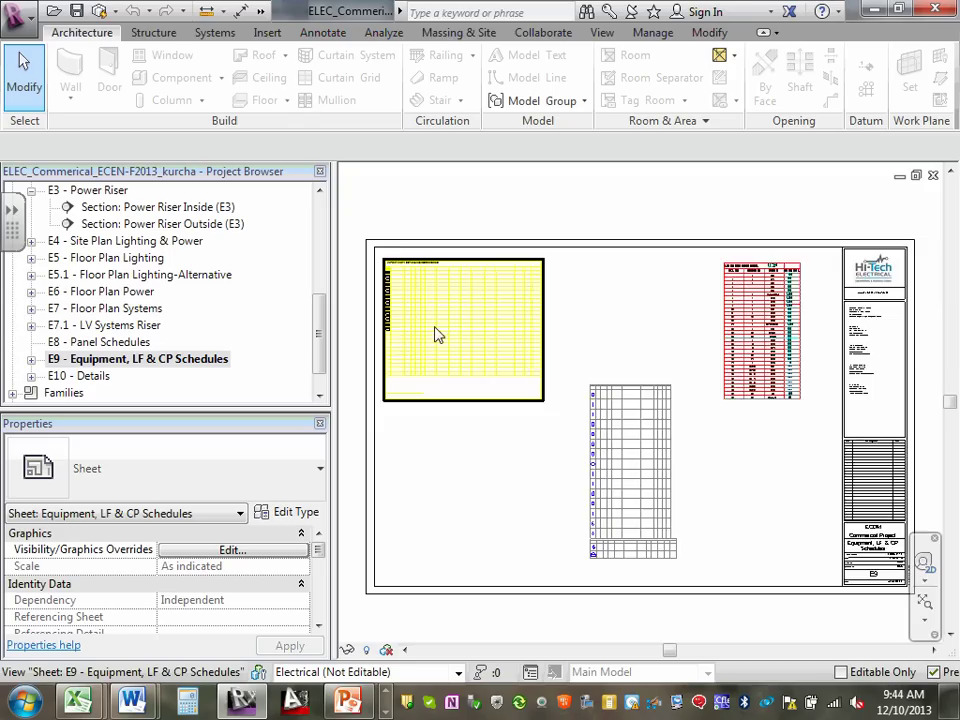
# Examine the Air Handling Unit's conduit and conductor sizes in the equipment schedule, and return to the SKM one-line diagram
pyautogui.scroll(1, 437, 320)
pyautogui.scroll(5, 420, 263)
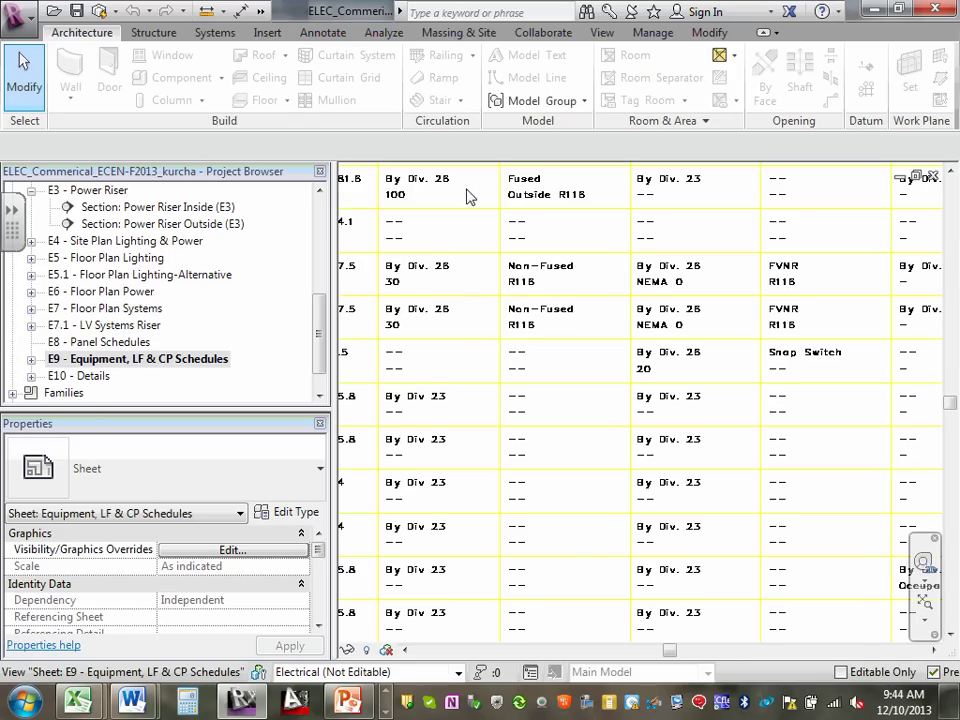
pyautogui.scroll(-5, 400, 262)
pyautogui.scroll(1, 386, 273)
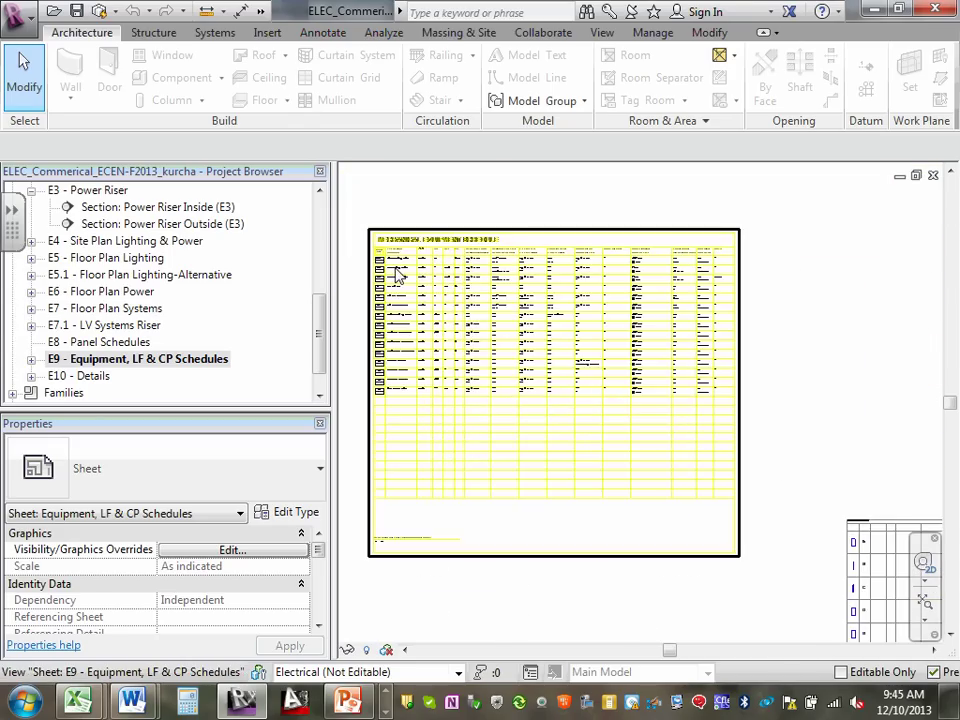
pyautogui.scroll(4, 362, 290)
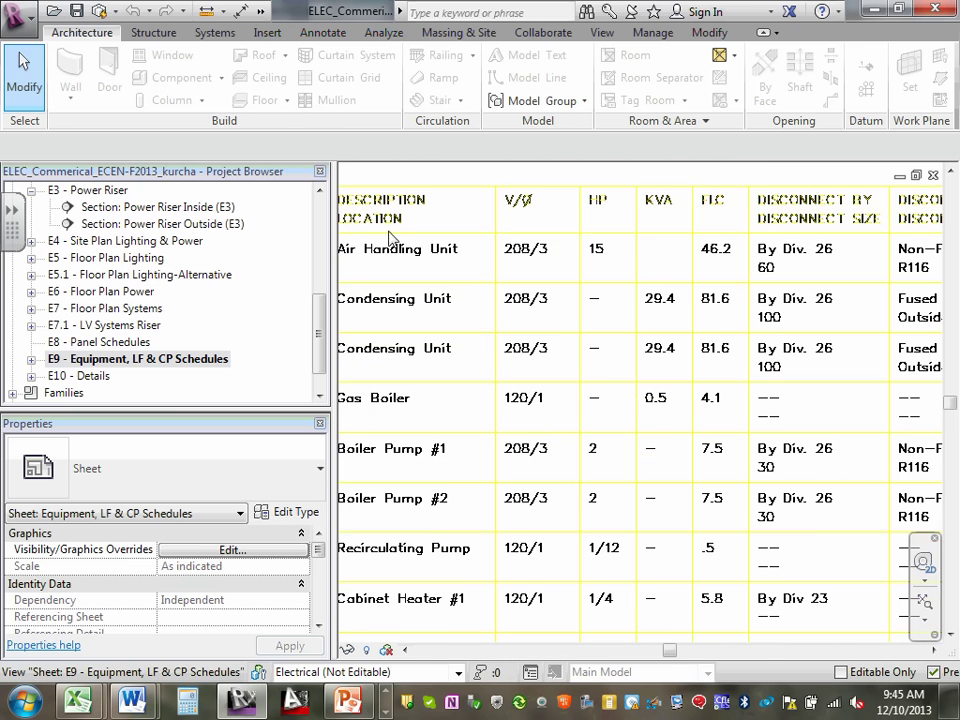
pyautogui.click(934, 649)
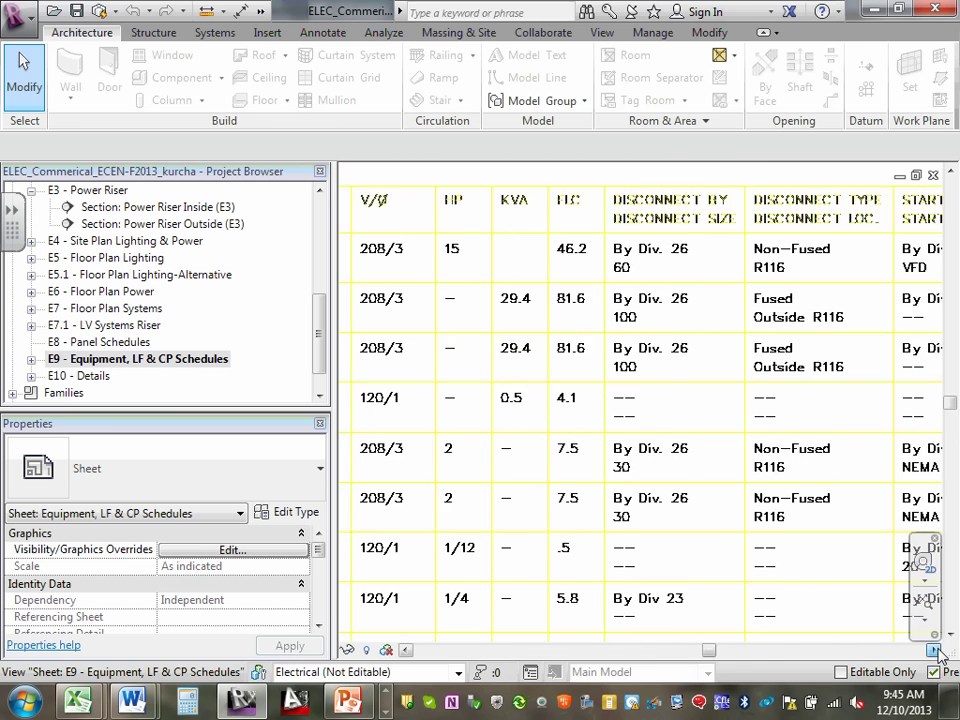
pyautogui.click(934, 649)
pyautogui.moveTo(934, 649); pyautogui.dragTo(934, 649)
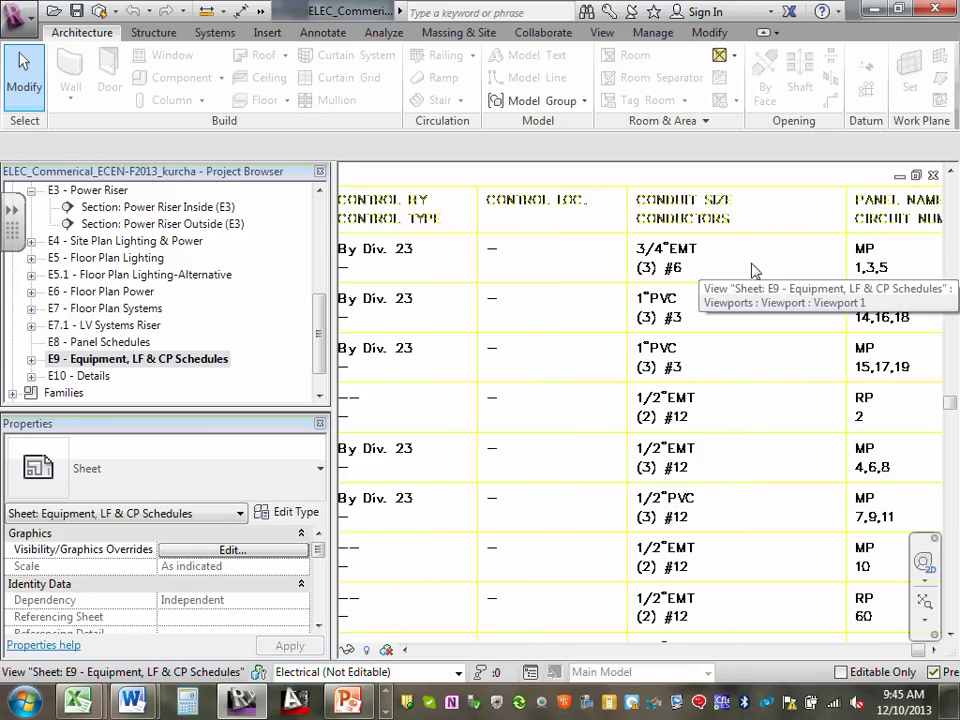
pyautogui.hscroll(3, 560, 277)
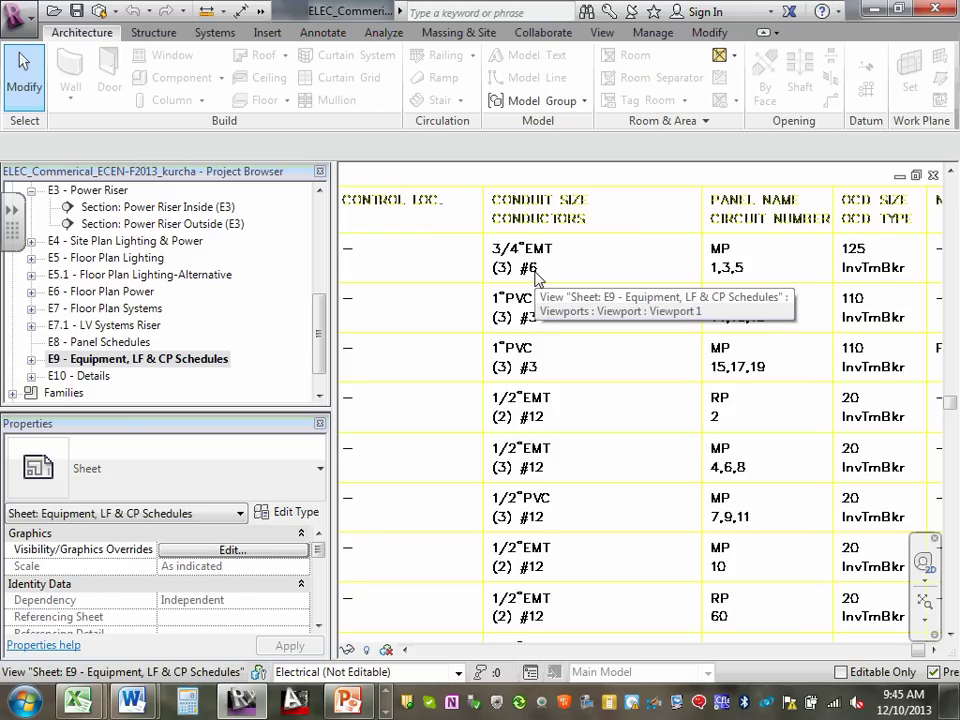
pyautogui.click(875, 11)
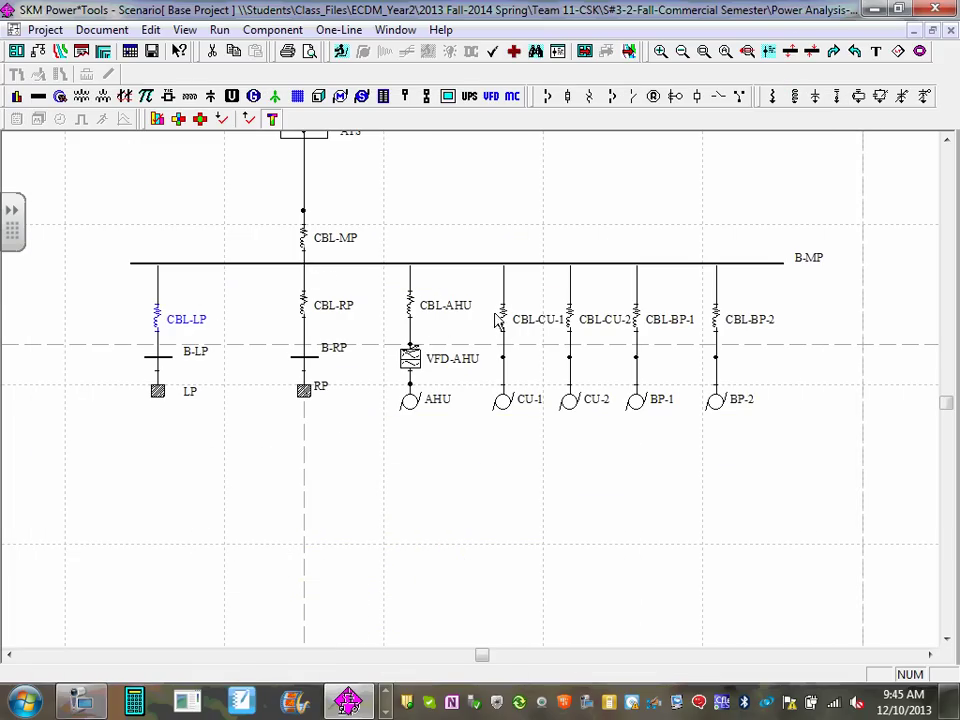
# Open the component data of cable CBL-AHU and assign the copper, magnetic-duct THHN 3-1/C+G conduit cable from the library
pyautogui.click(410, 305)
pyautogui.doubleClick(428, 321)
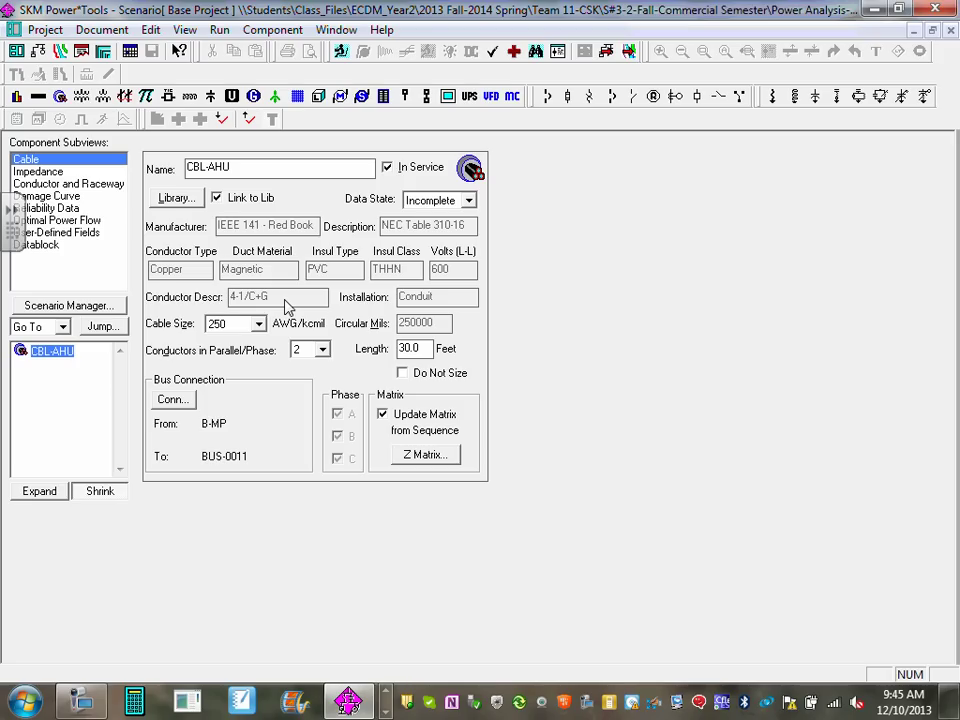
pyautogui.click(176, 199)
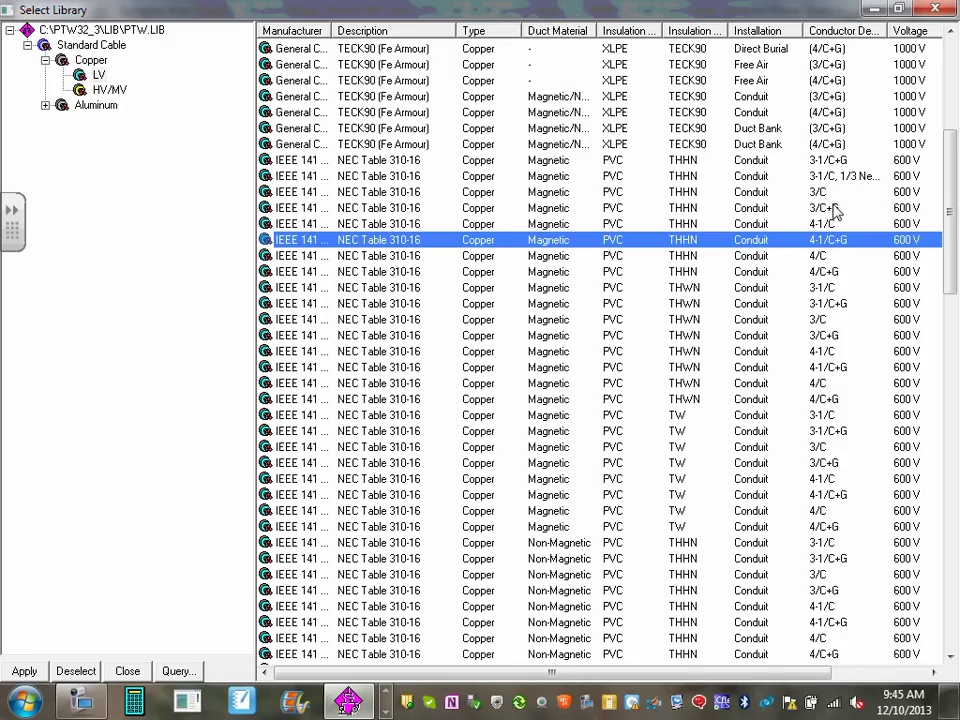
pyautogui.click(832, 304)
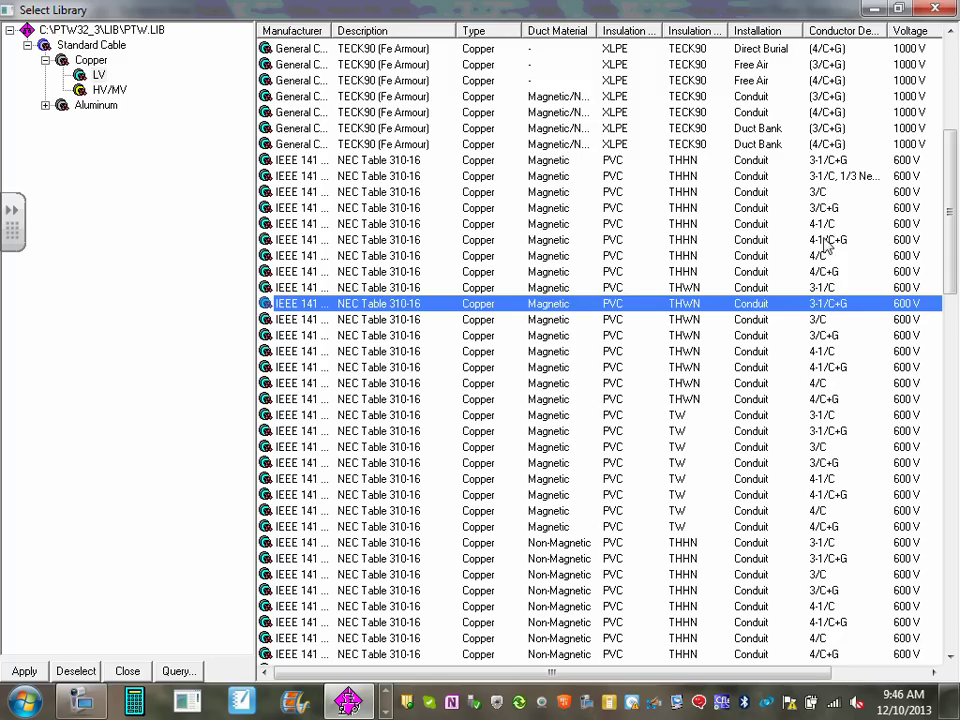
pyautogui.click(838, 209)
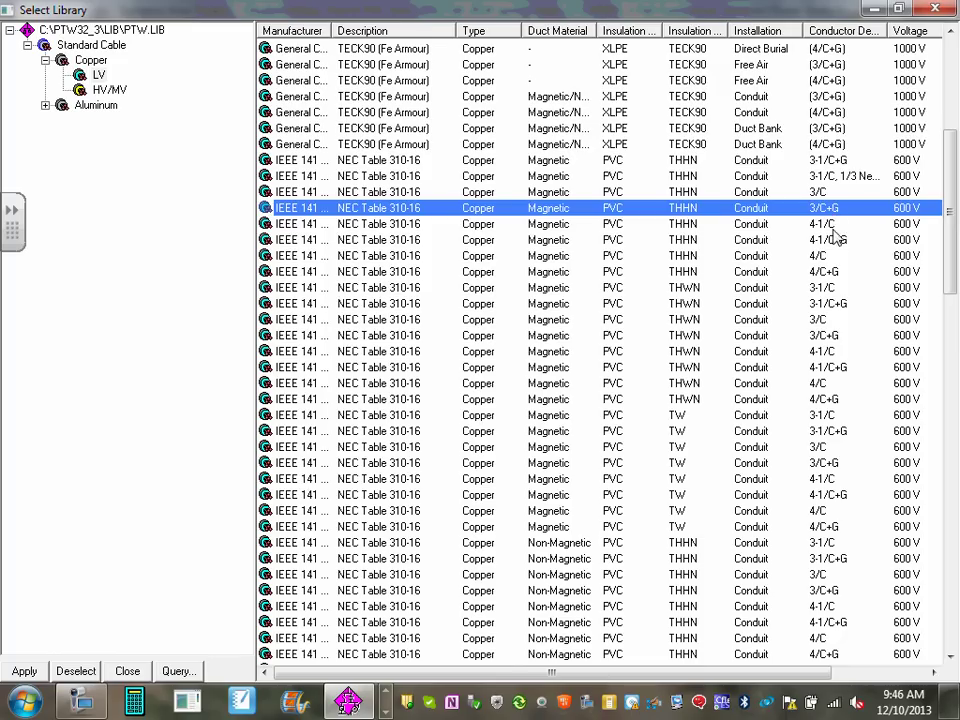
pyautogui.click(843, 162)
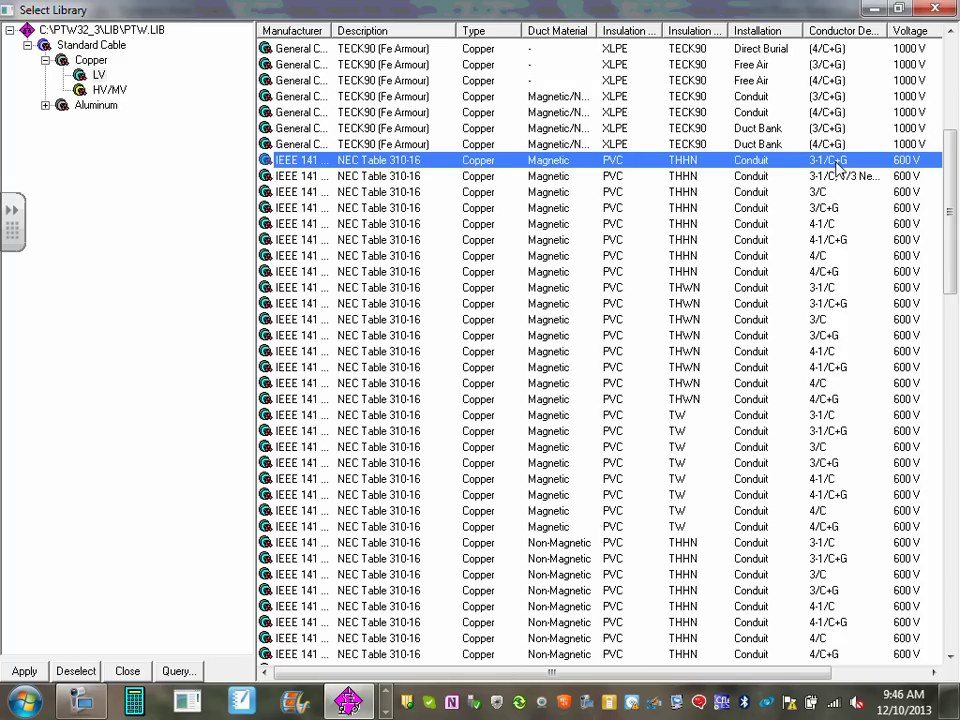
pyautogui.doubleClick(838, 163)
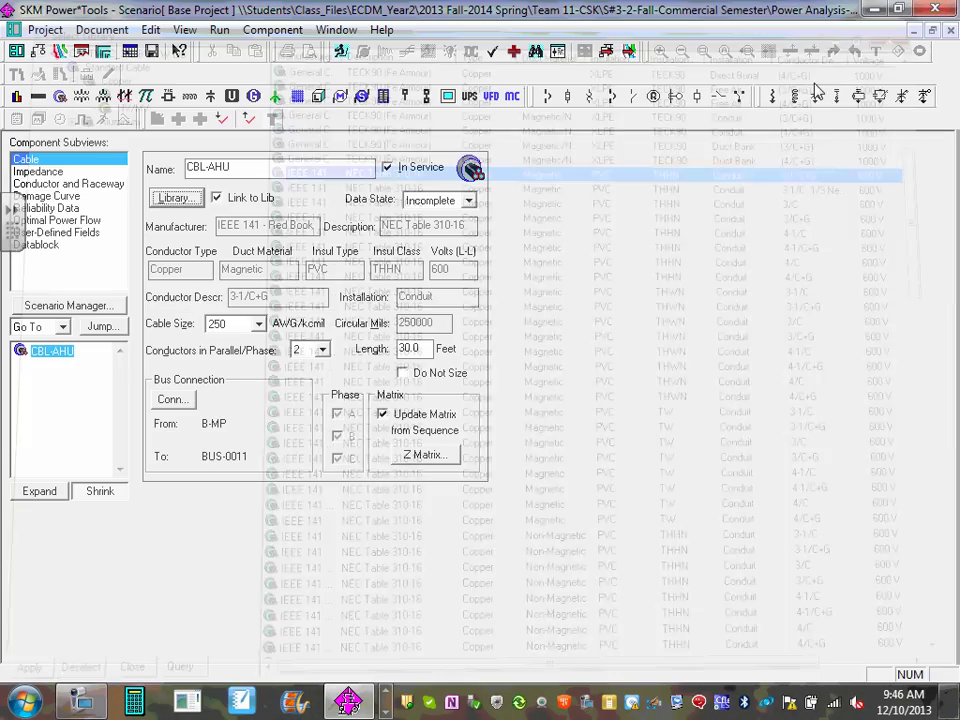
# Set cable CBL-AHU to size 6, 1 conductor per phase and 20 feet, and return to the one-line diagram
pyautogui.click(259, 324)
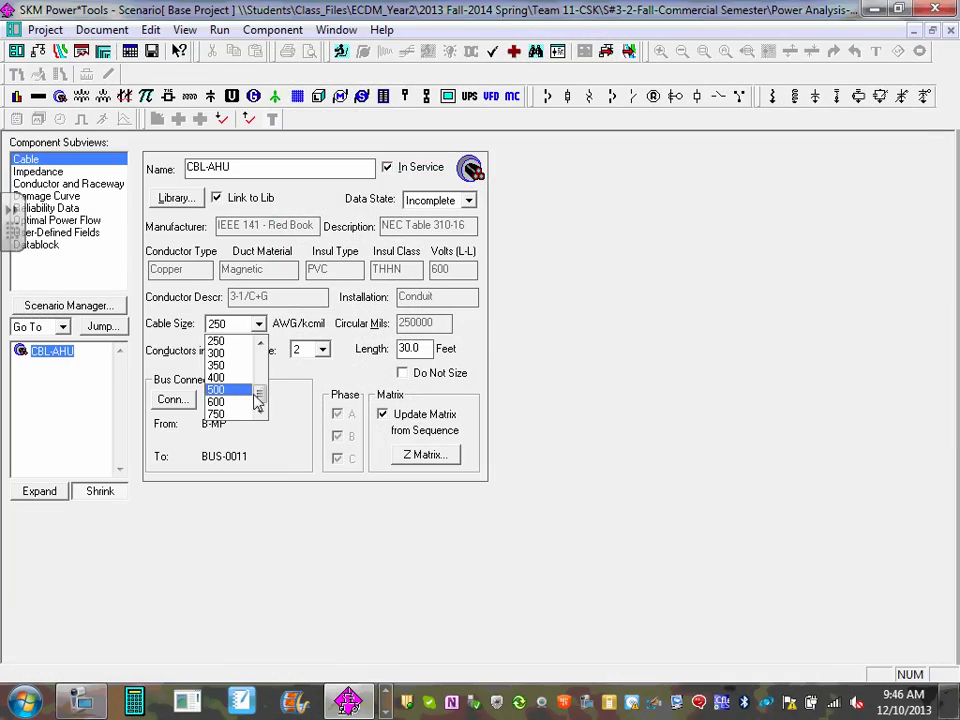
pyautogui.moveTo(257, 400); pyautogui.dragTo(259, 360)
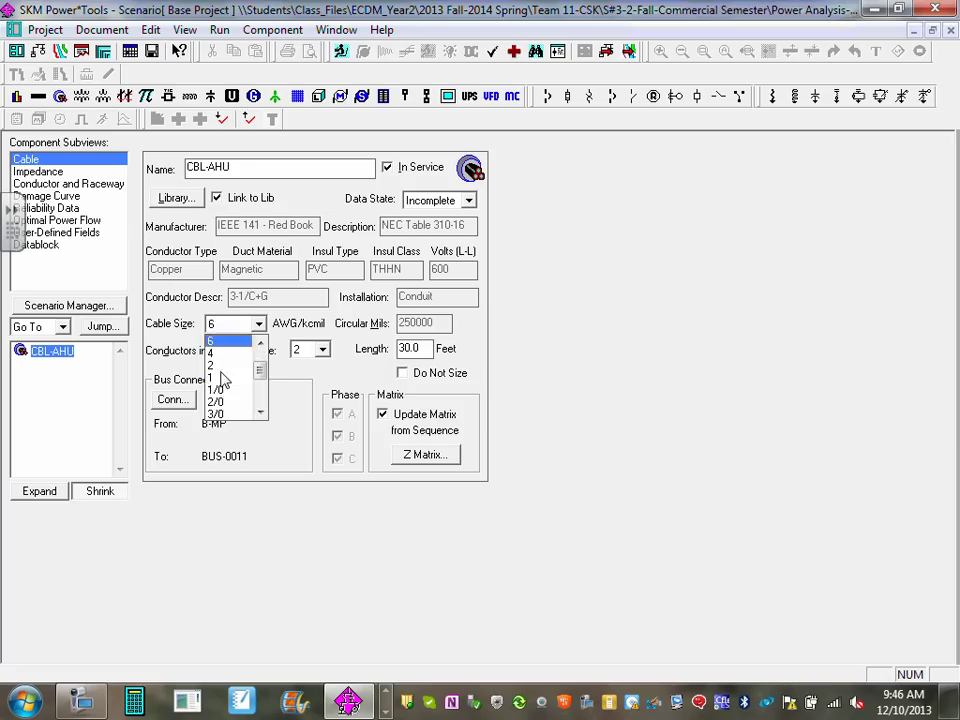
pyautogui.click(221, 379)
pyautogui.click(322, 349)
pyautogui.click(324, 367)
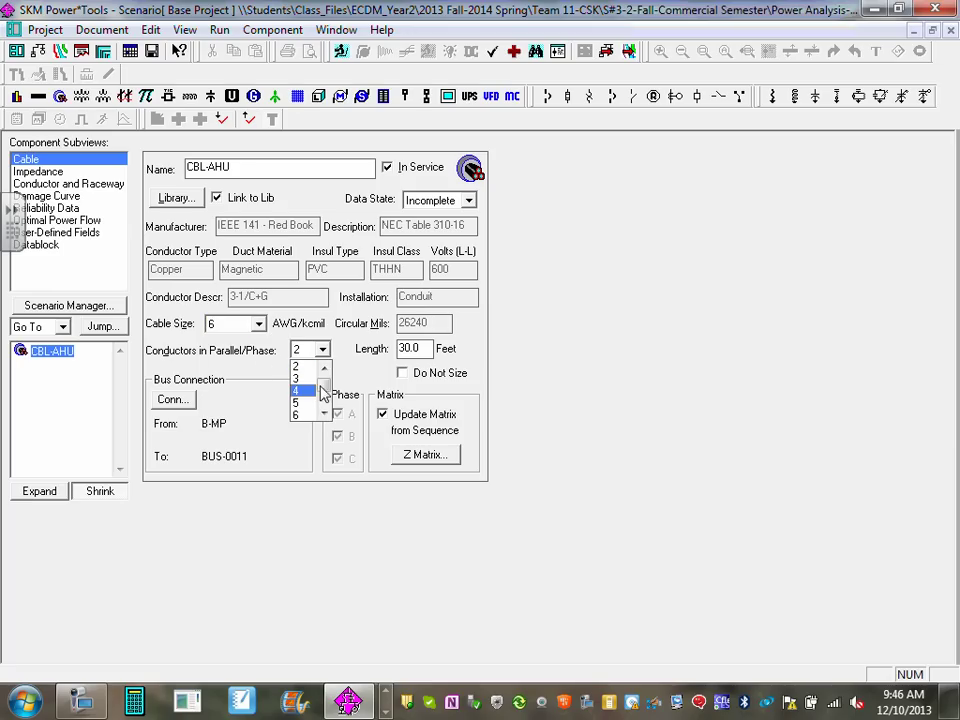
pyautogui.click(300, 366)
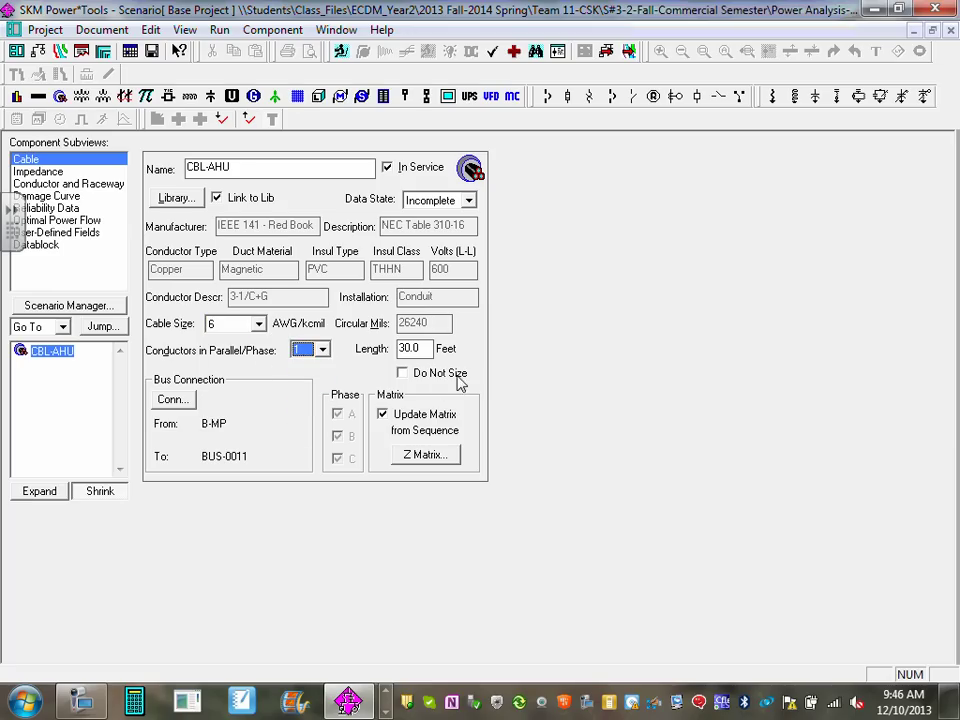
pyautogui.click(425, 349)
pyautogui.moveTo(425, 348); pyautogui.dragTo(391, 336)
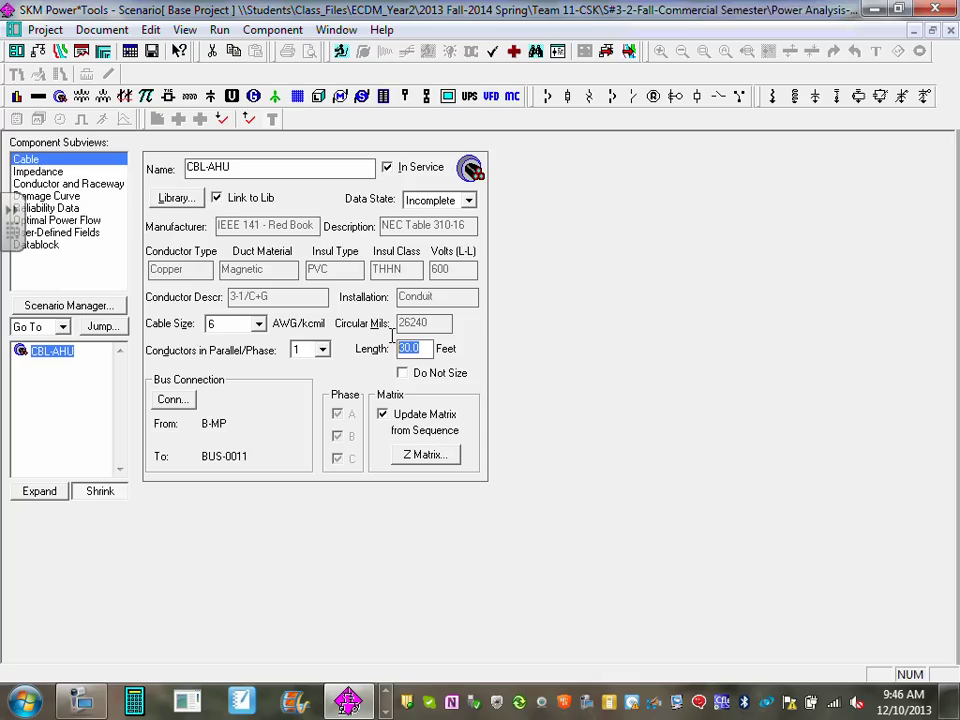
pyautogui.write('20')
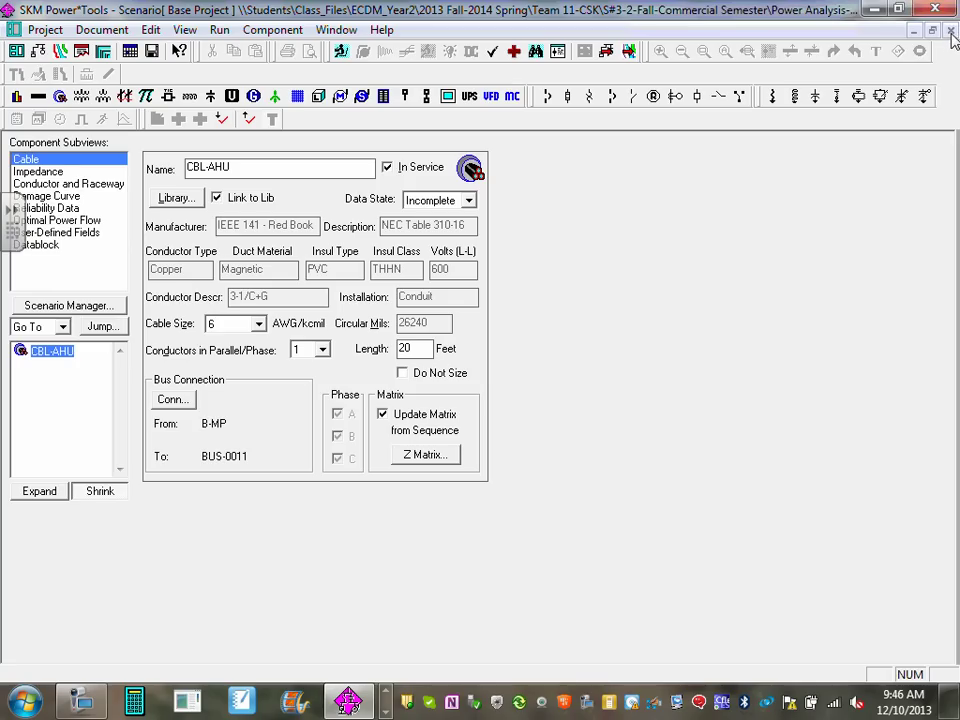
pyautogui.click(951, 31)
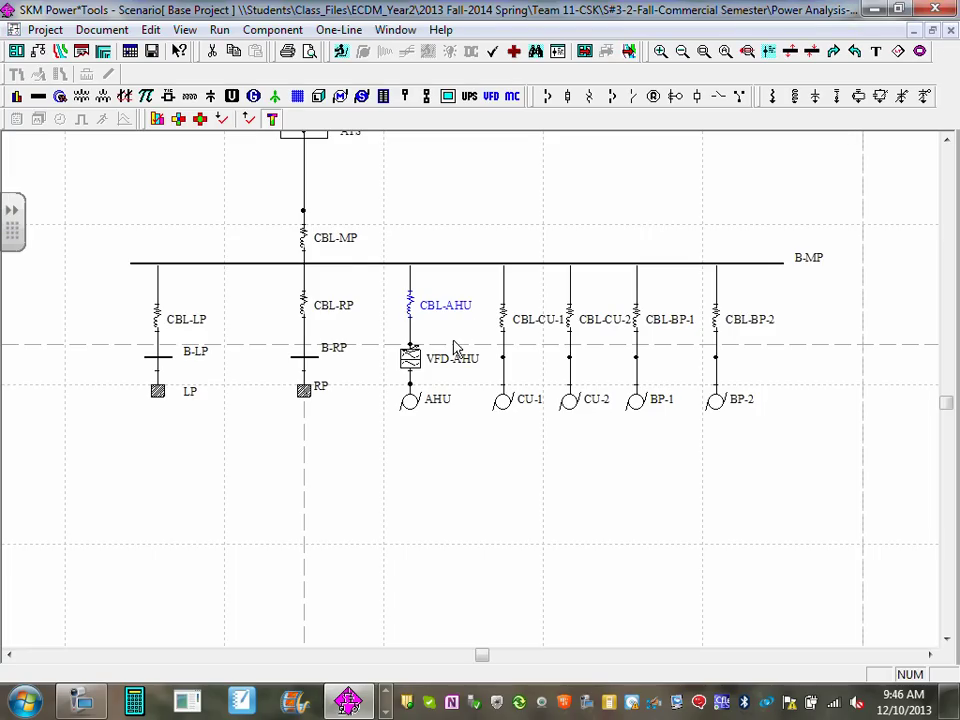
# Copy the component data of cable CBL-AHU and paste it to cables CBL-BP-1 and CBL-BP-2
pyautogui.moveTo(469, 334); pyautogui.dragTo(428, 310)
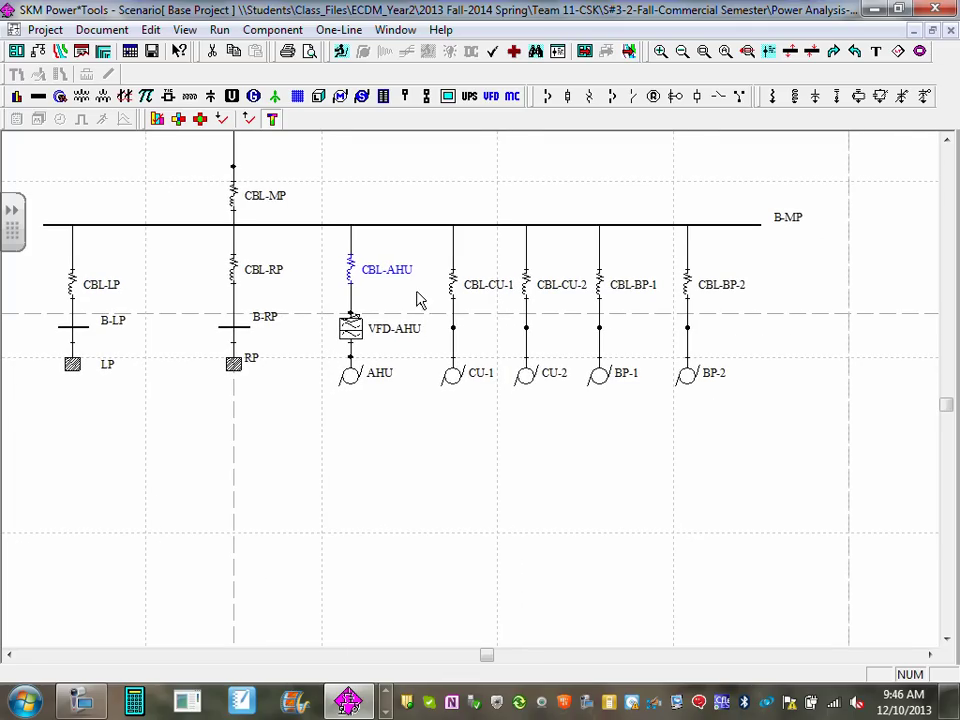
pyautogui.rightClick(350, 272)
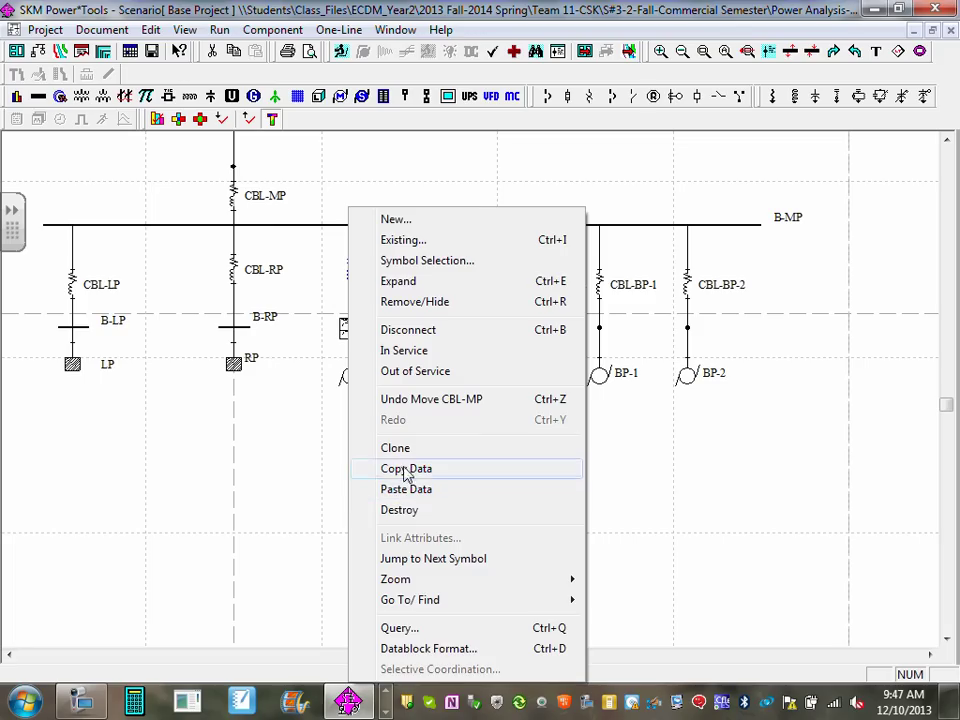
pyautogui.click(287, 420)
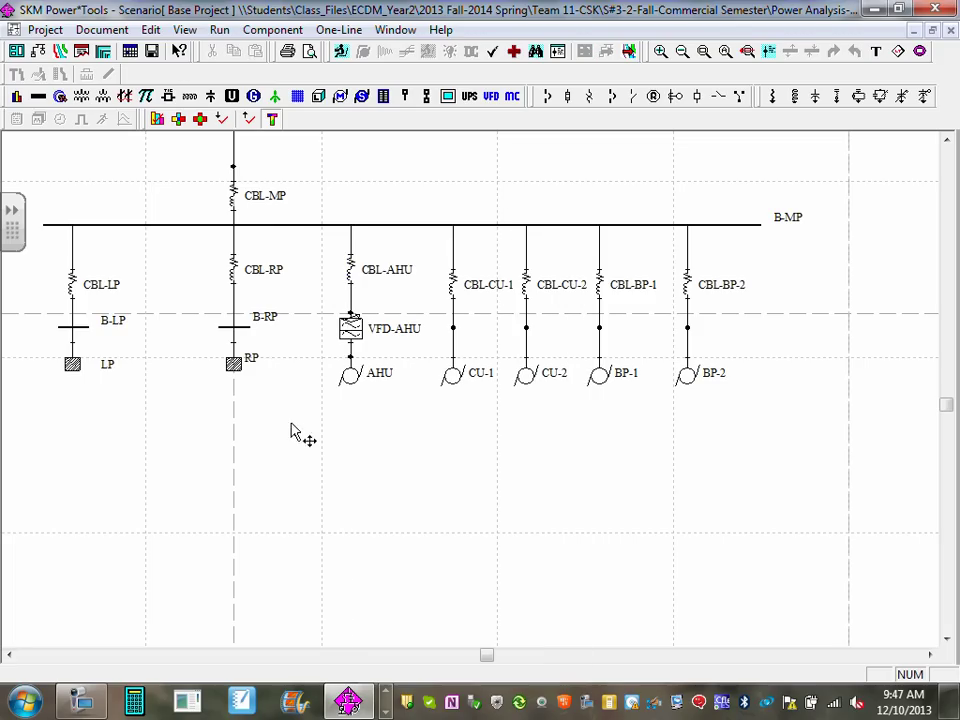
pyautogui.rightClick(350, 272)
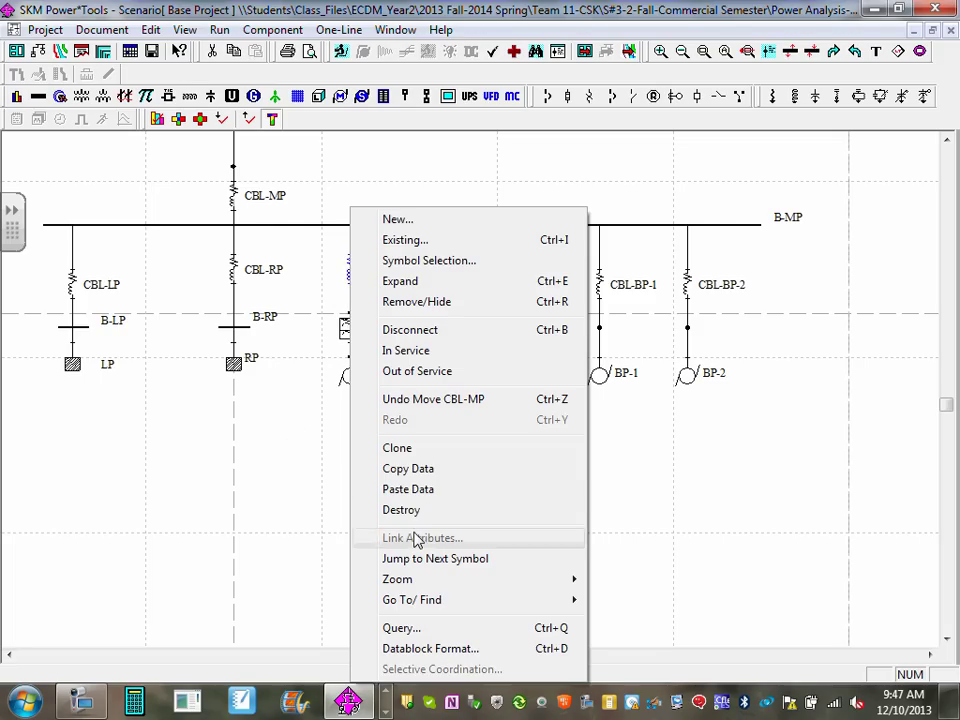
pyautogui.click(444, 476)
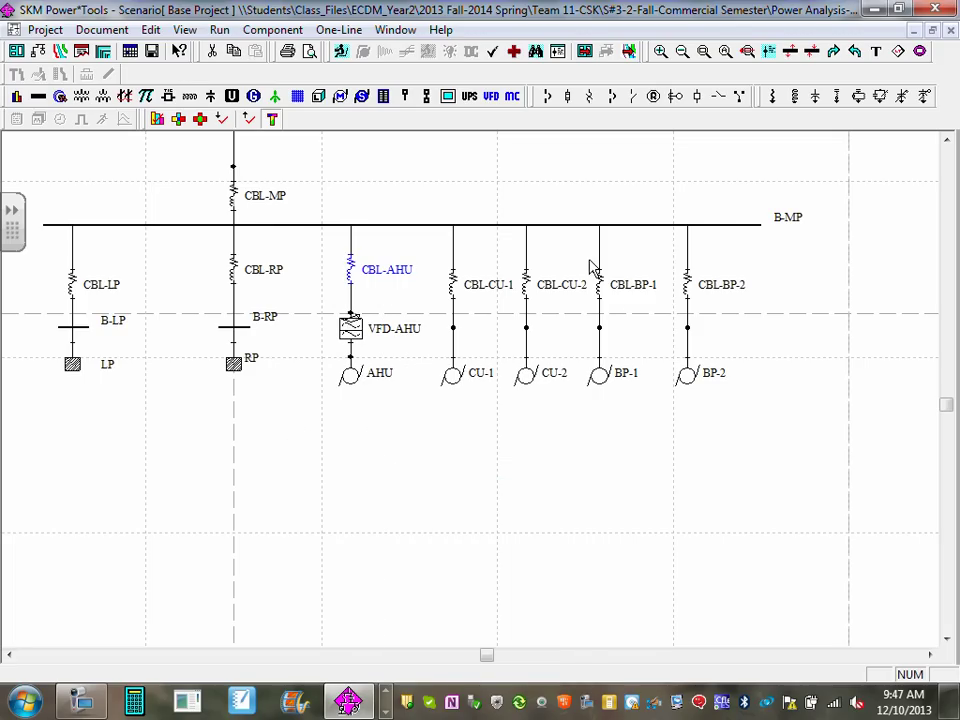
pyautogui.moveTo(588, 258); pyautogui.dragTo(720, 299)
pyautogui.rightClick(687, 285)
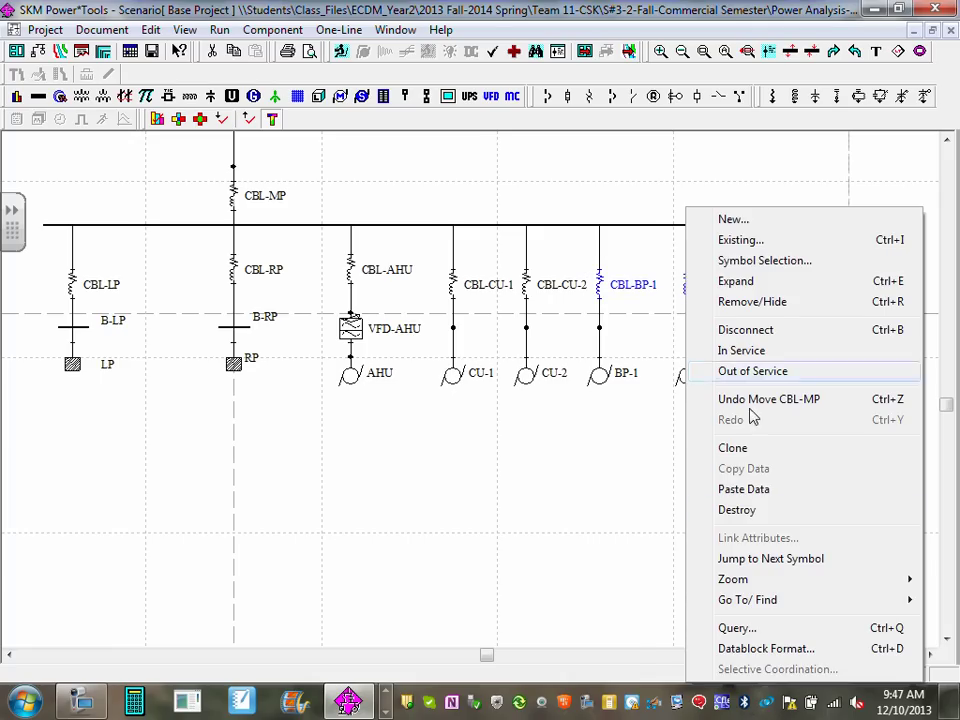
pyautogui.click(770, 490)
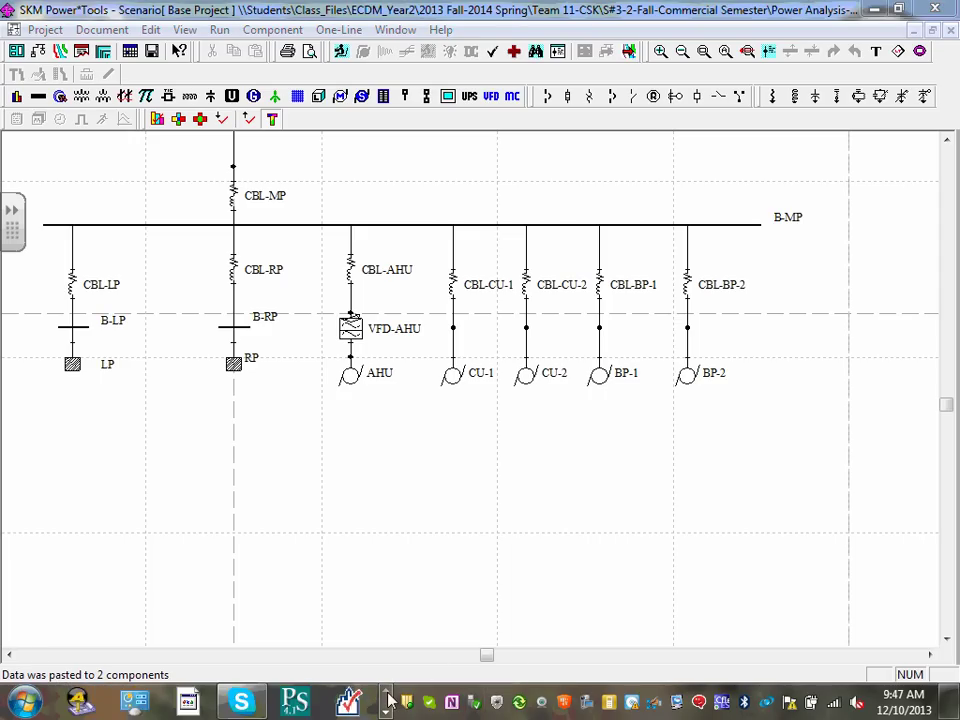
# Examine the boiler pumps' conduit and conductor sizes in the Revit equipment schedule, and return to the SKM one-line diagram
pyautogui.click(240, 700)
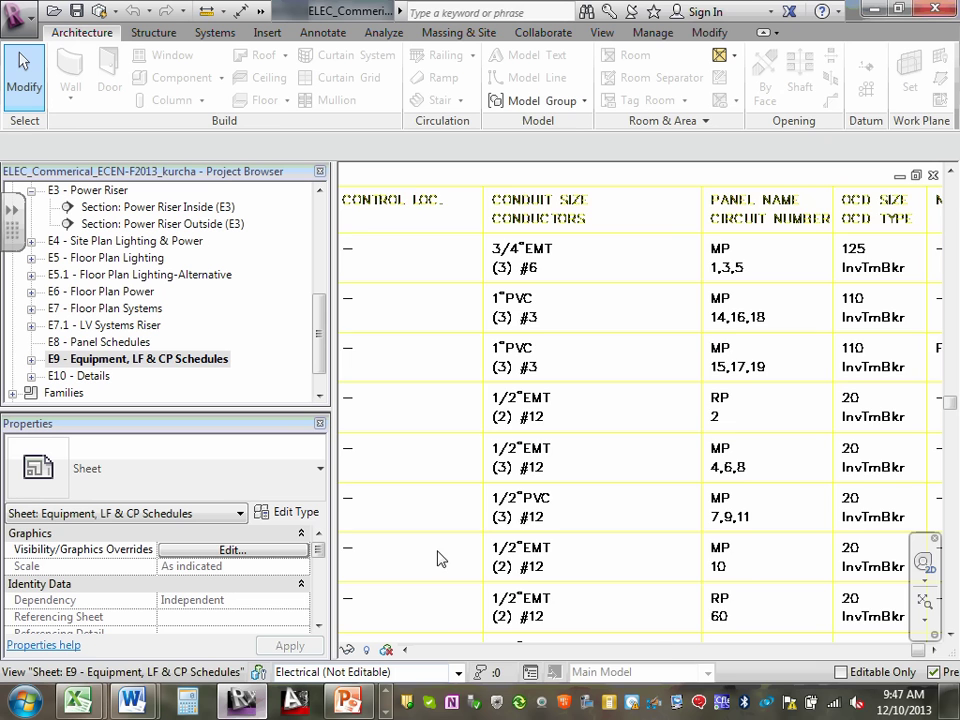
pyautogui.scroll(-3, 435, 315)
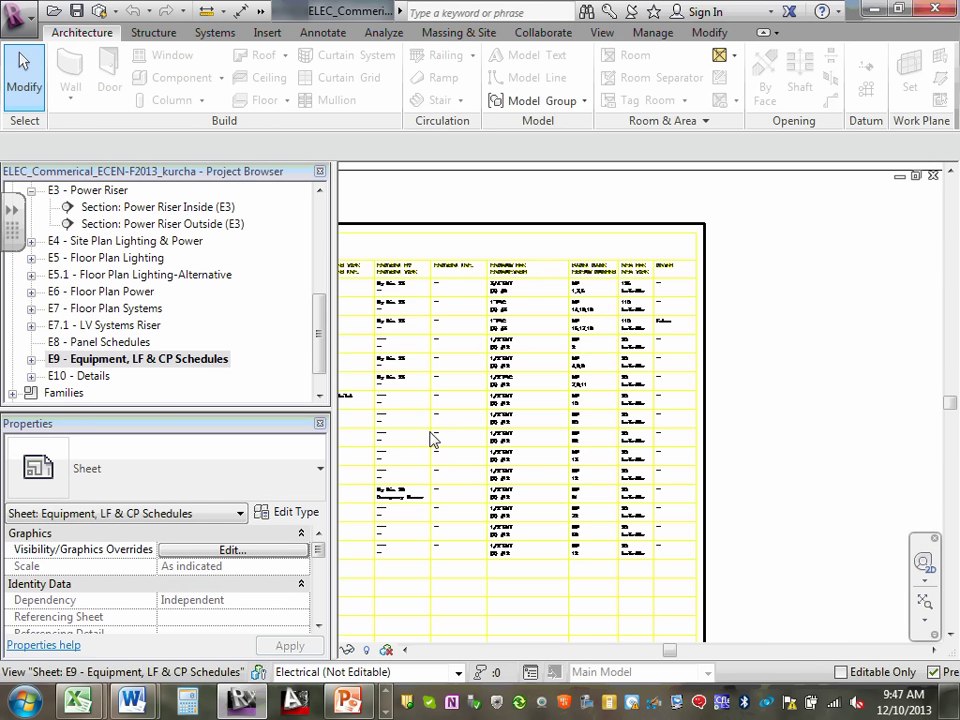
pyautogui.click(405, 651)
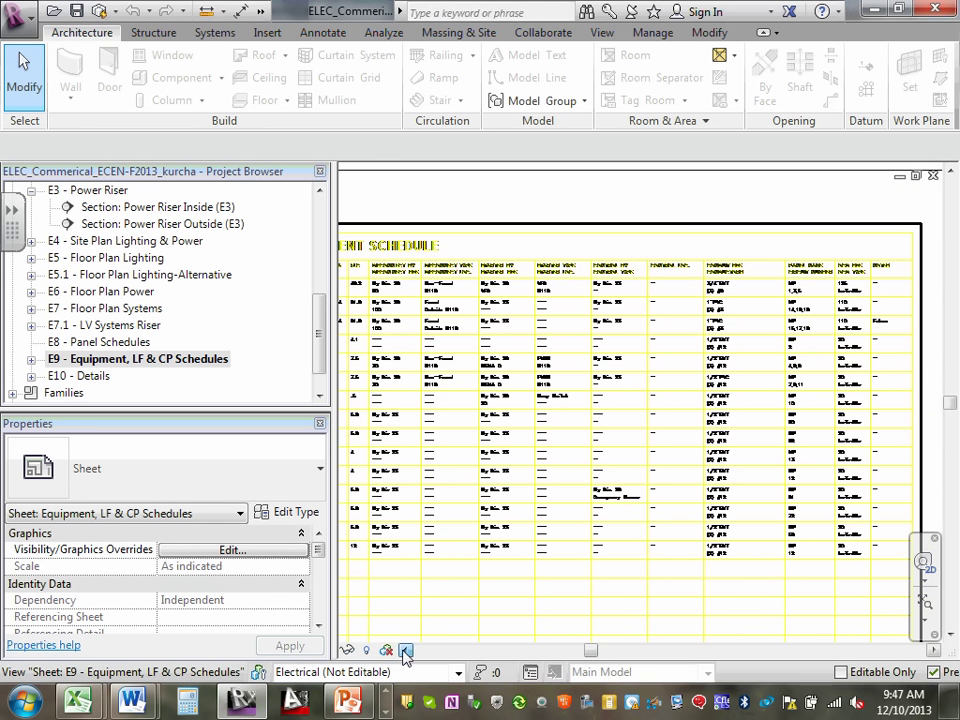
pyautogui.click(405, 651)
pyautogui.scroll(3, 384, 316)
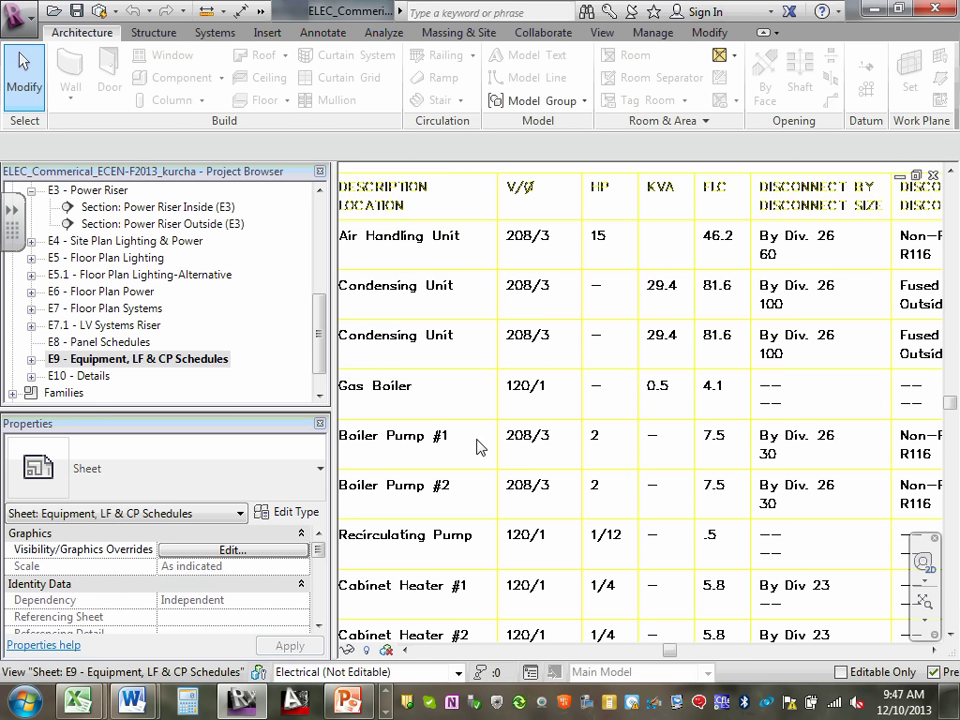
pyautogui.click(933, 650)
pyautogui.moveTo(933, 650); pyautogui.dragTo(933, 652)
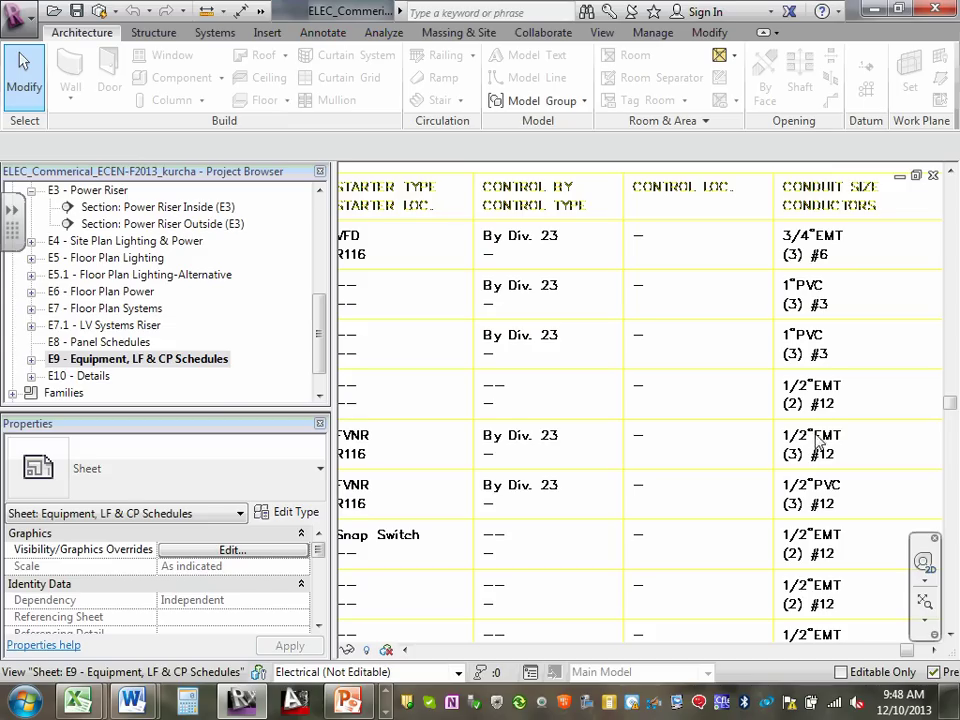
pyautogui.click(871, 12)
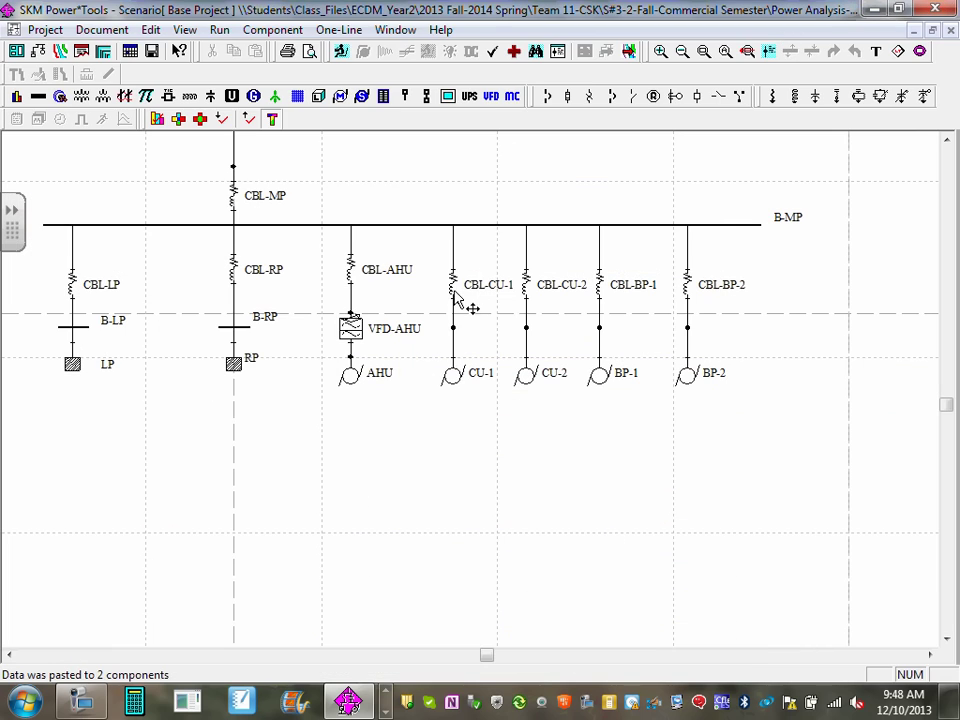
# Set cable CBL-BP-1 to size 12 and 30 feet, and return to the one-line diagram
pyautogui.doubleClick(603, 287)
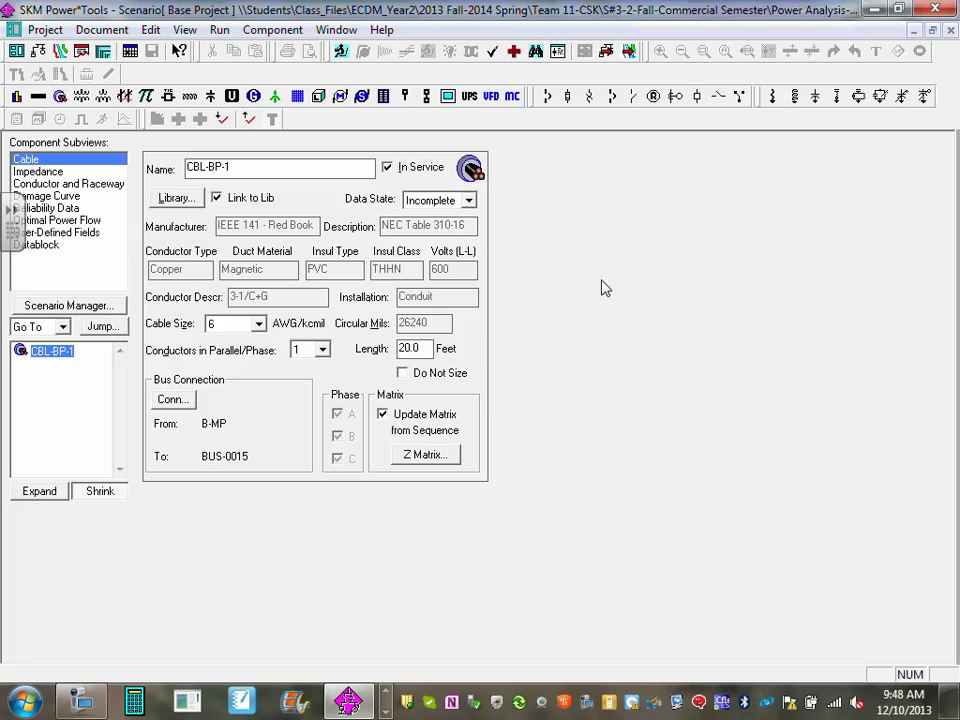
pyautogui.click(258, 325)
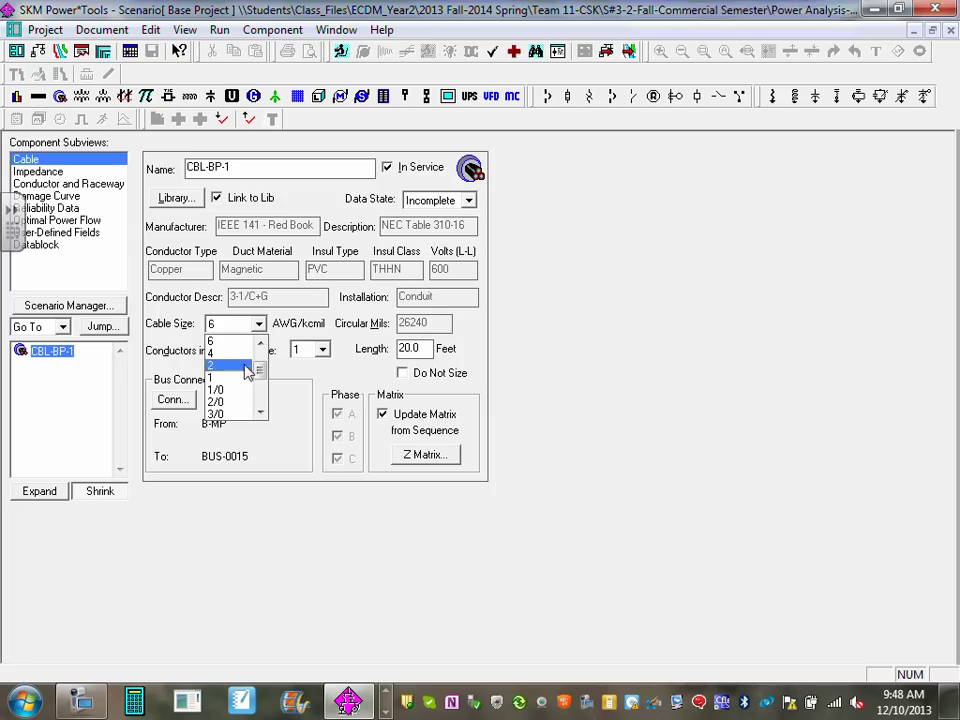
pyautogui.scroll(1, 266, 368)
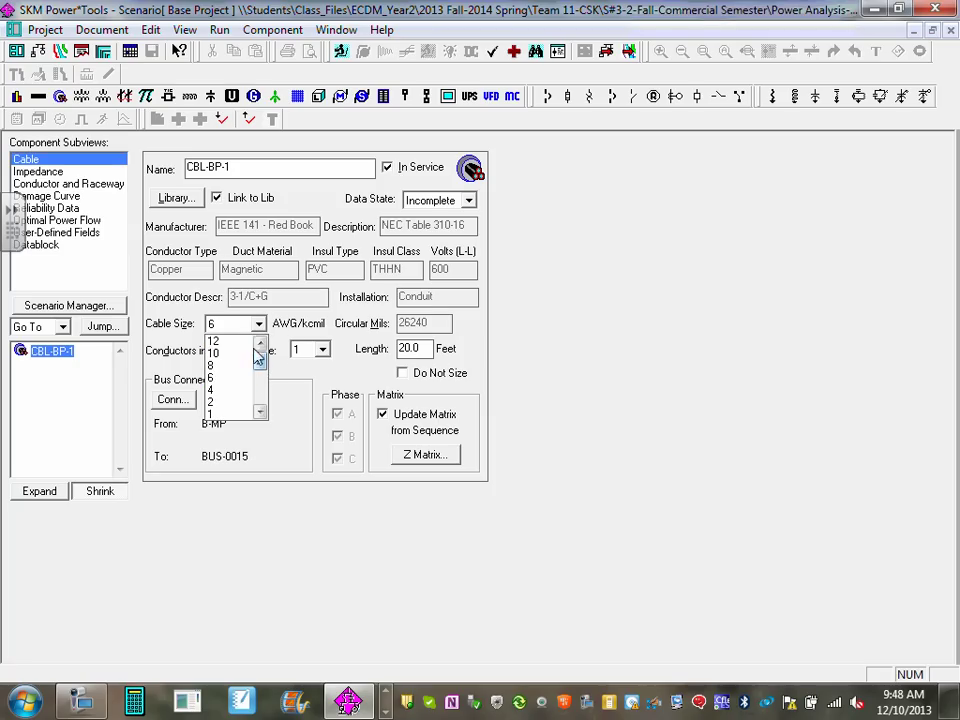
pyautogui.click(216, 341)
pyautogui.press('Tab')
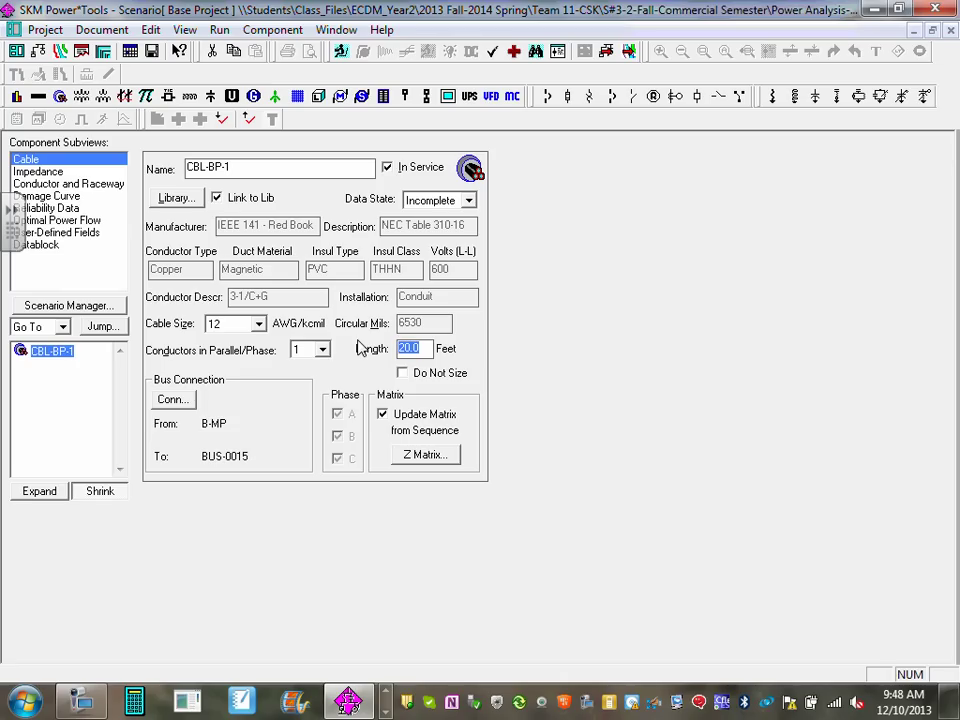
pyautogui.write('30')
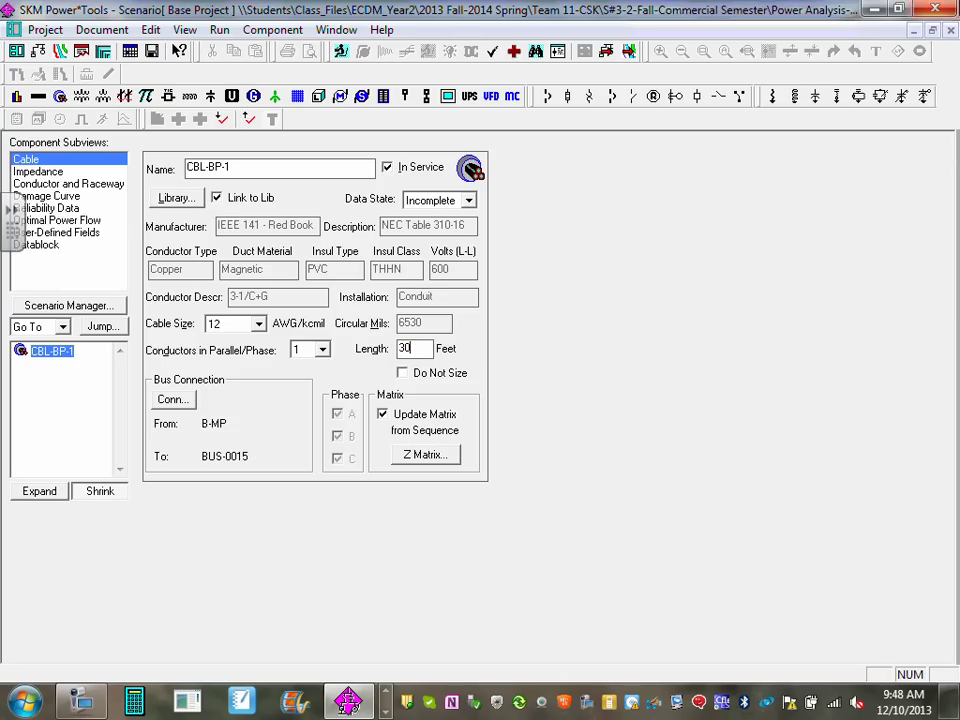
pyautogui.click(948, 34)
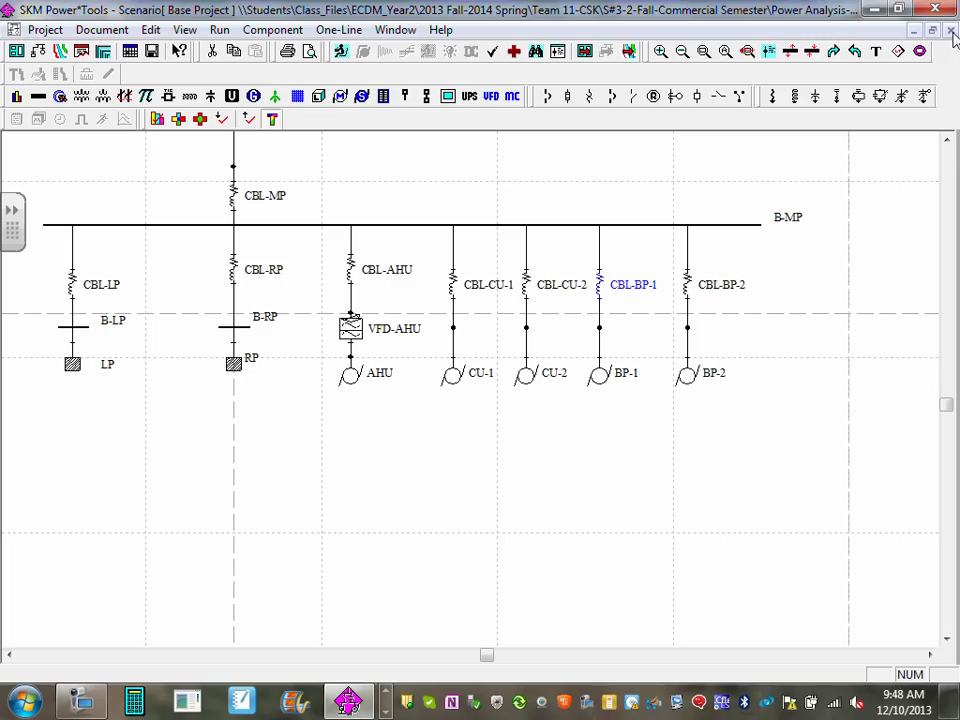
# Set cable CBL-BP-2 to size 12 and 30 feet, and return to the one-line diagram
pyautogui.click(690, 285)
pyautogui.doubleClick(690, 285)
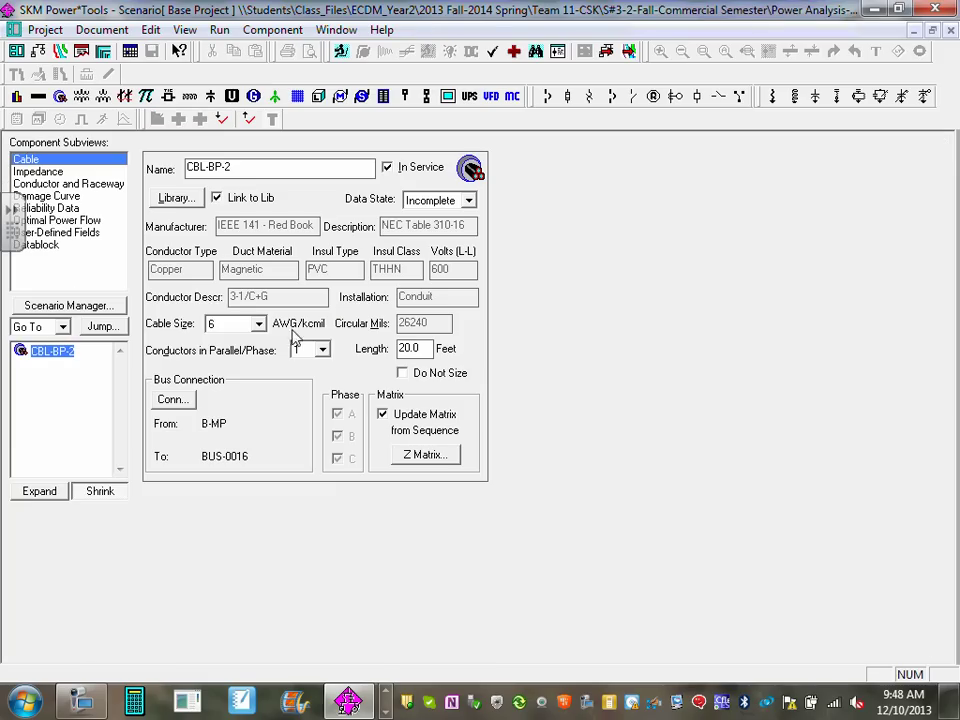
pyautogui.click(258, 323)
pyautogui.press('Up')
pyautogui.press('Up')
pyautogui.press('Up')
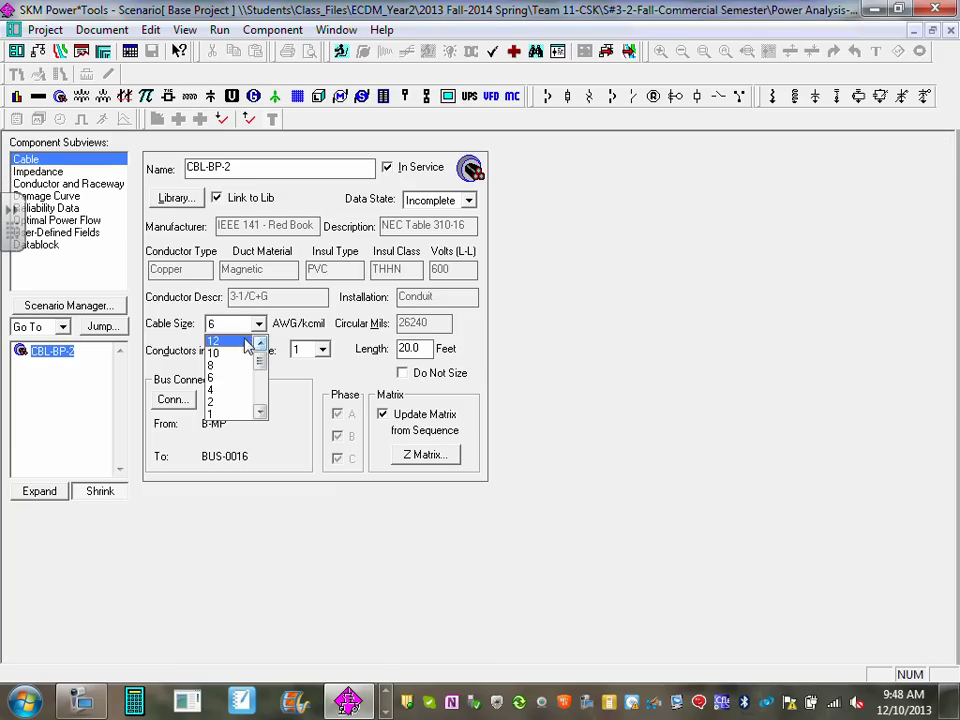
pyautogui.press('Return')
pyautogui.click(430, 348)
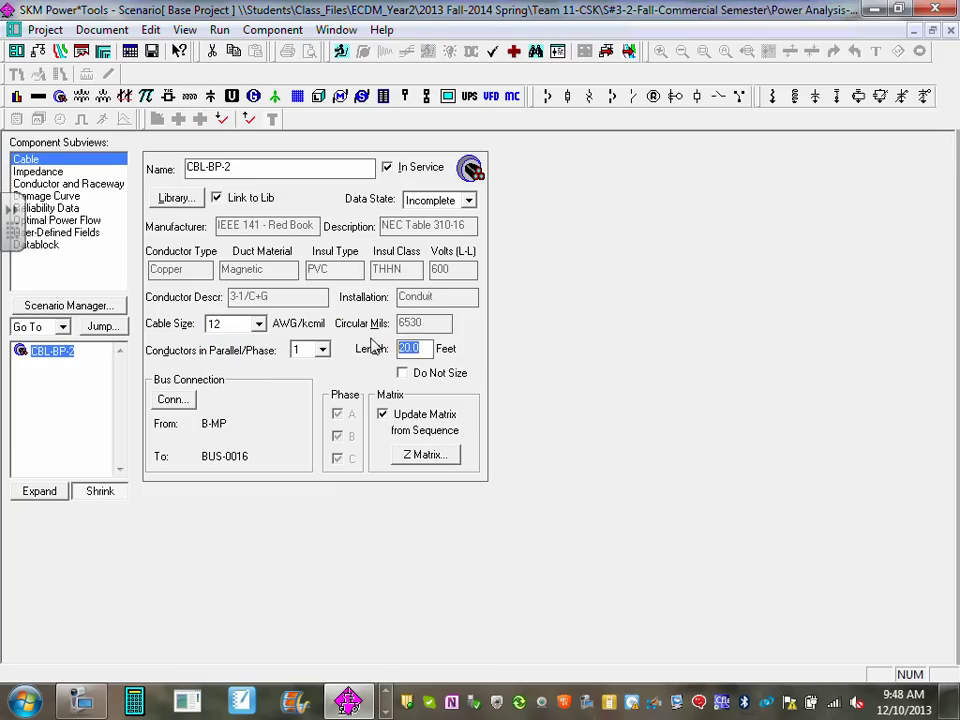
pyautogui.write('30')
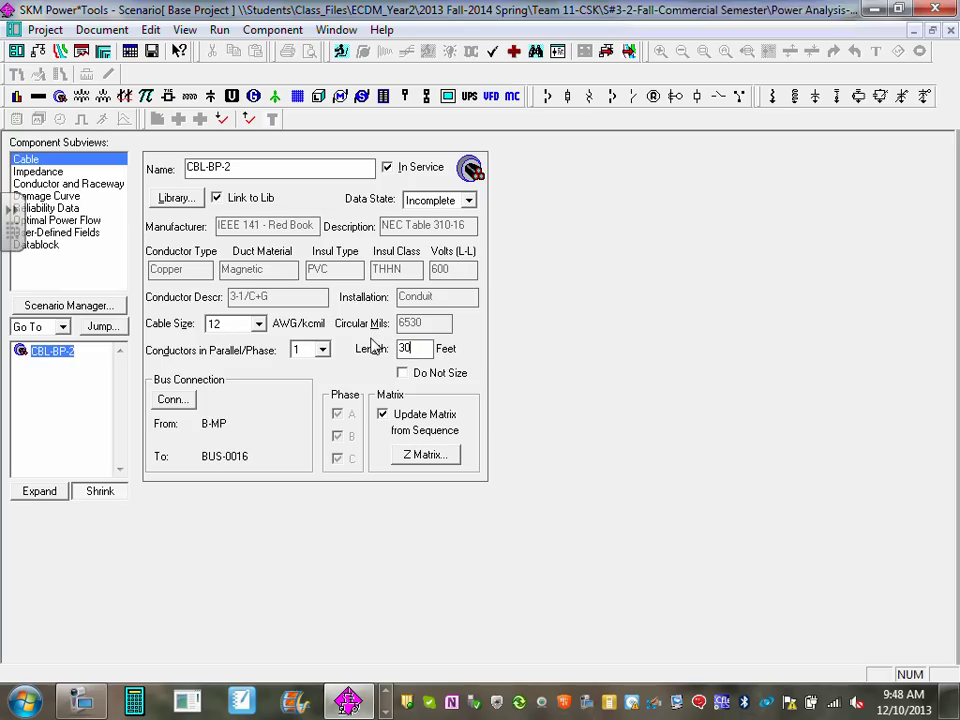
pyautogui.click(951, 31)
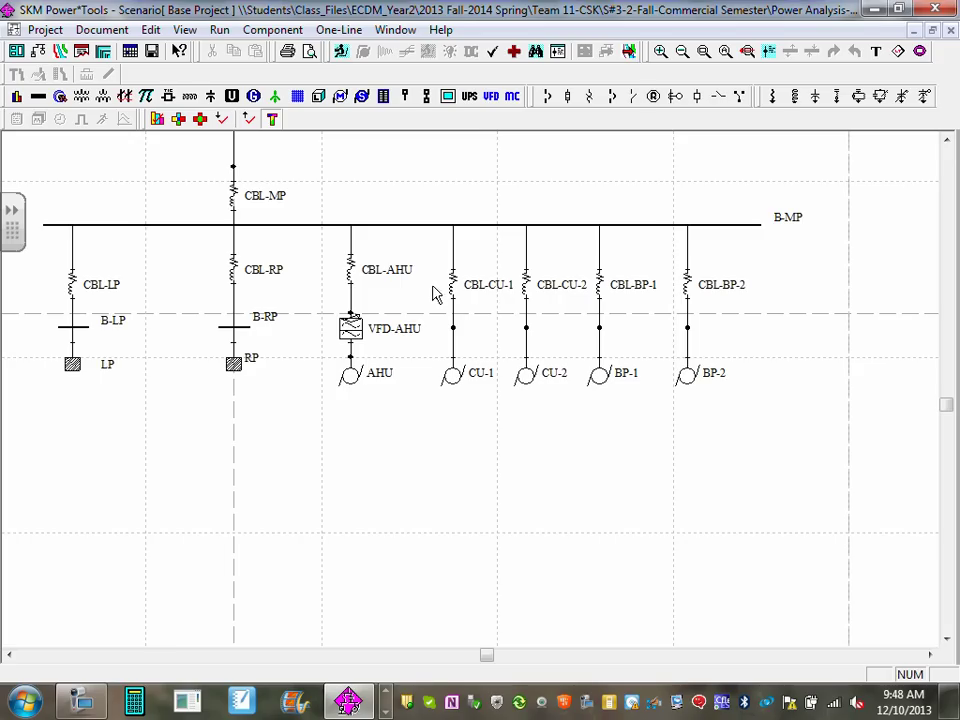
# Examine the condensing units' conduit and conductor sizes in the Revit equipment schedule, and return to the SKM one-line diagram
pyautogui.click(388, 698)
pyautogui.click(389, 693)
pyautogui.click(389, 693)
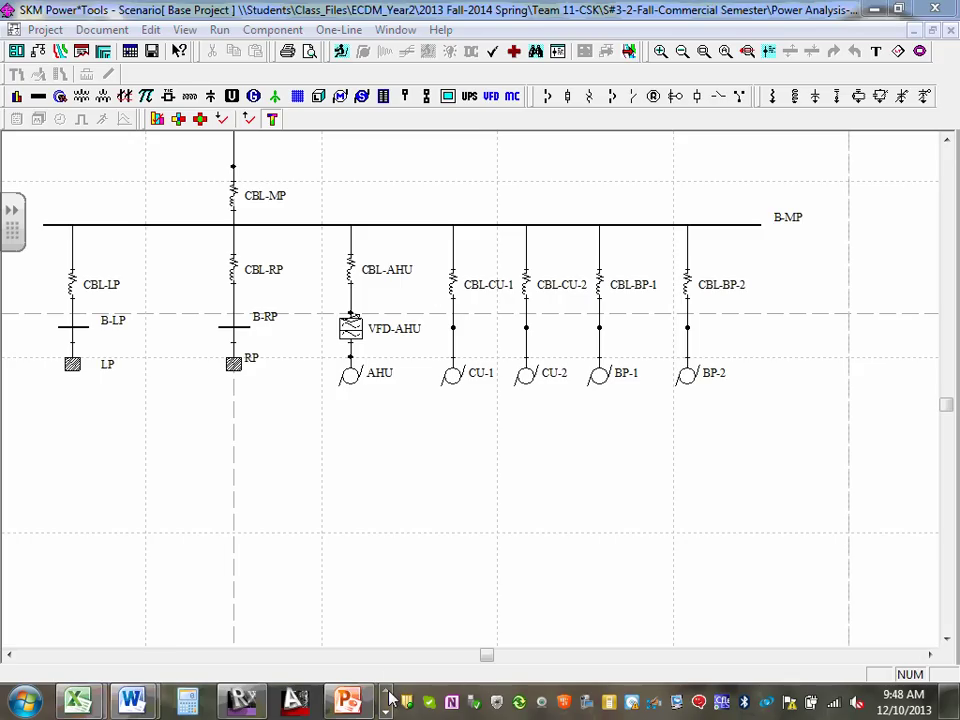
pyautogui.click(242, 700)
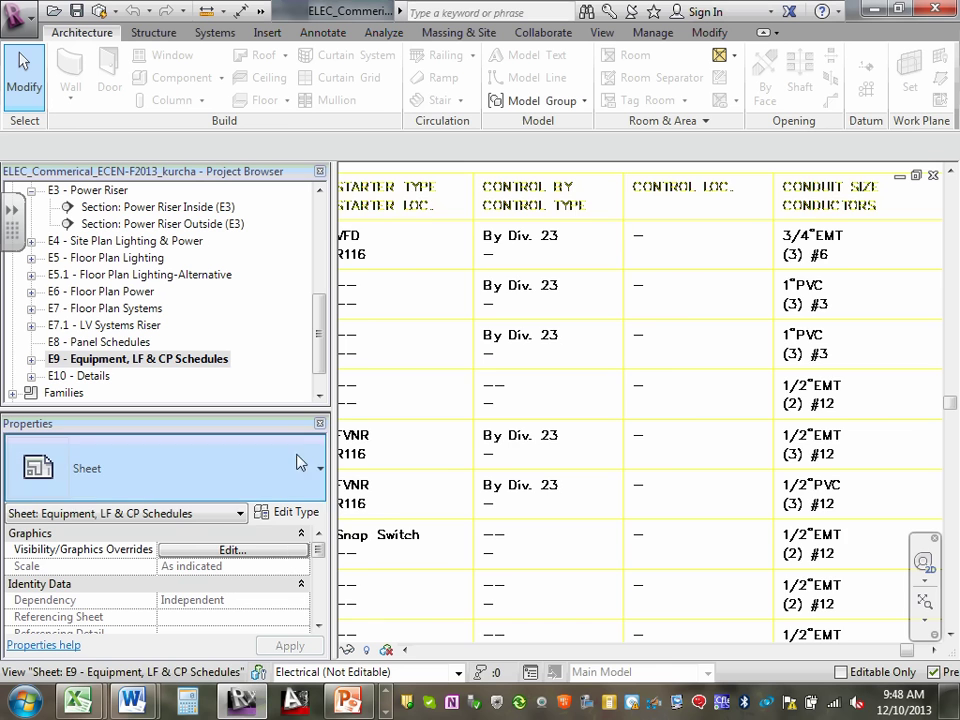
pyautogui.scroll(-5, 519, 512)
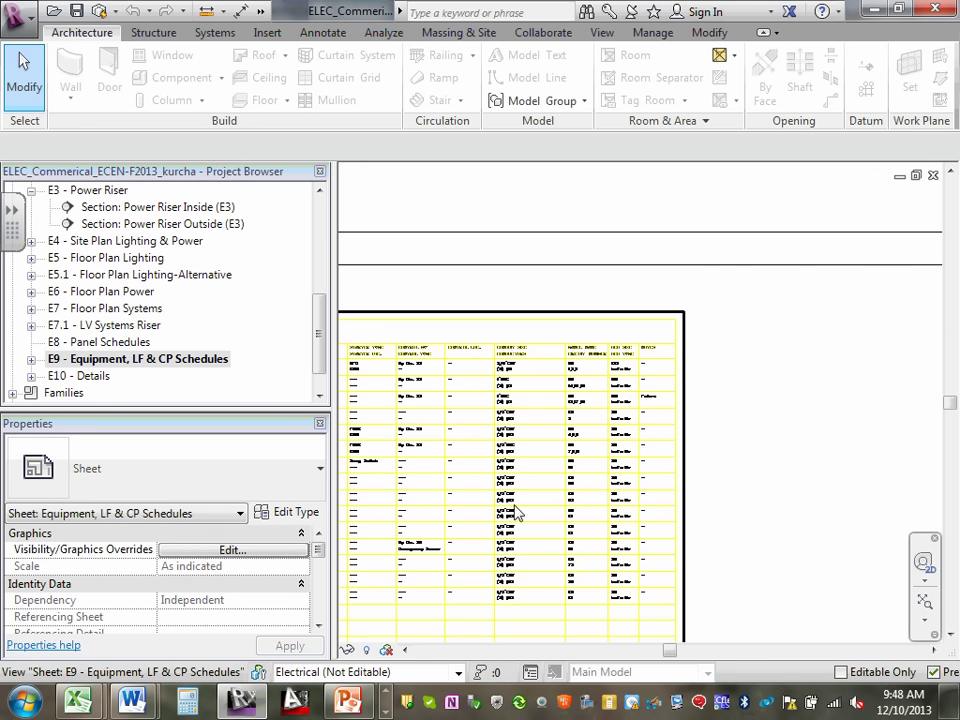
pyautogui.click(405, 650)
pyautogui.moveTo(405, 650); pyautogui.dragTo(405, 650)
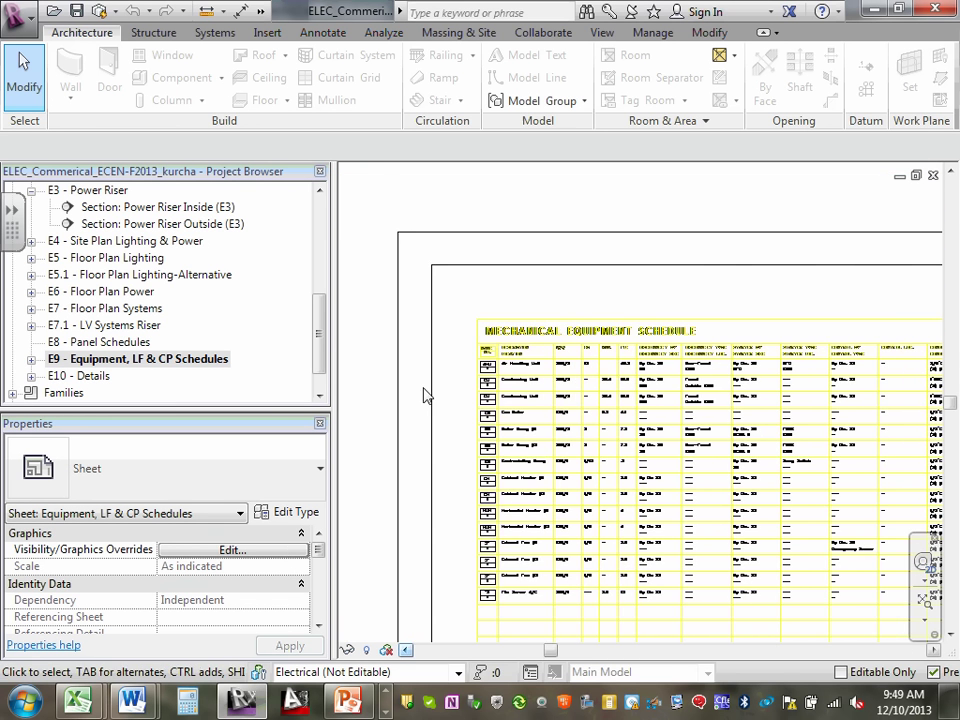
pyautogui.scroll(5, 575, 400)
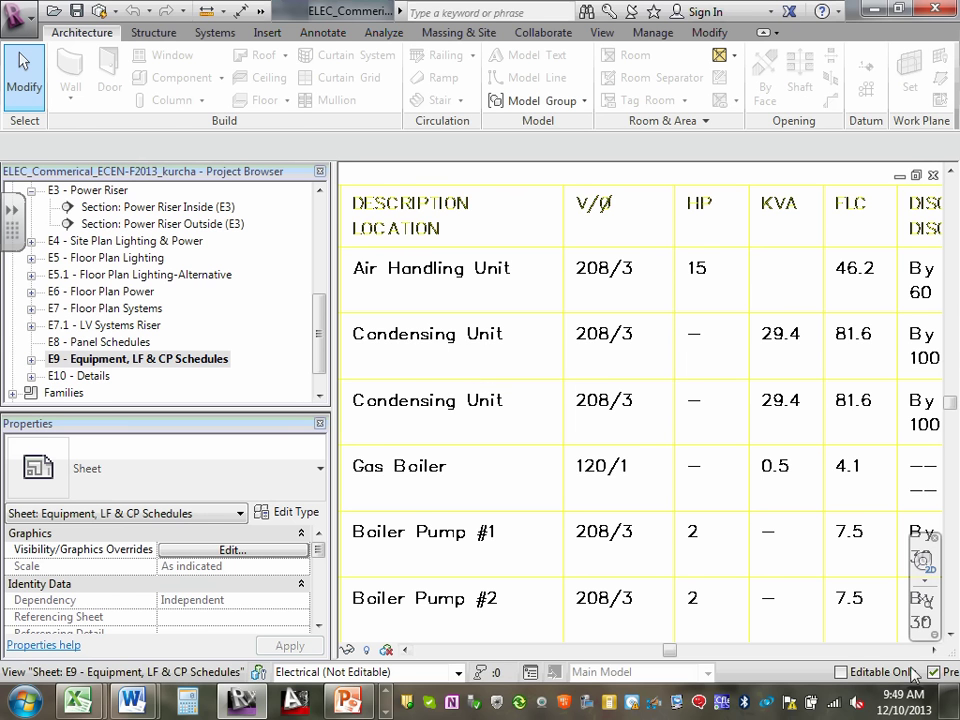
pyautogui.moveTo(933, 651); pyautogui.dragTo(934, 653)
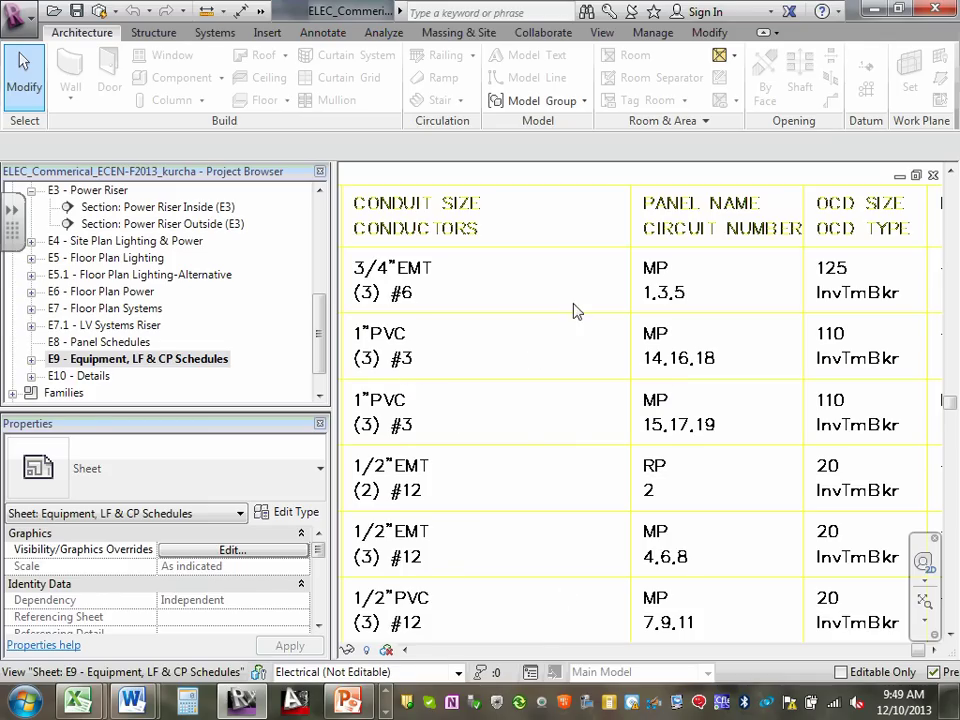
pyautogui.click(870, 12)
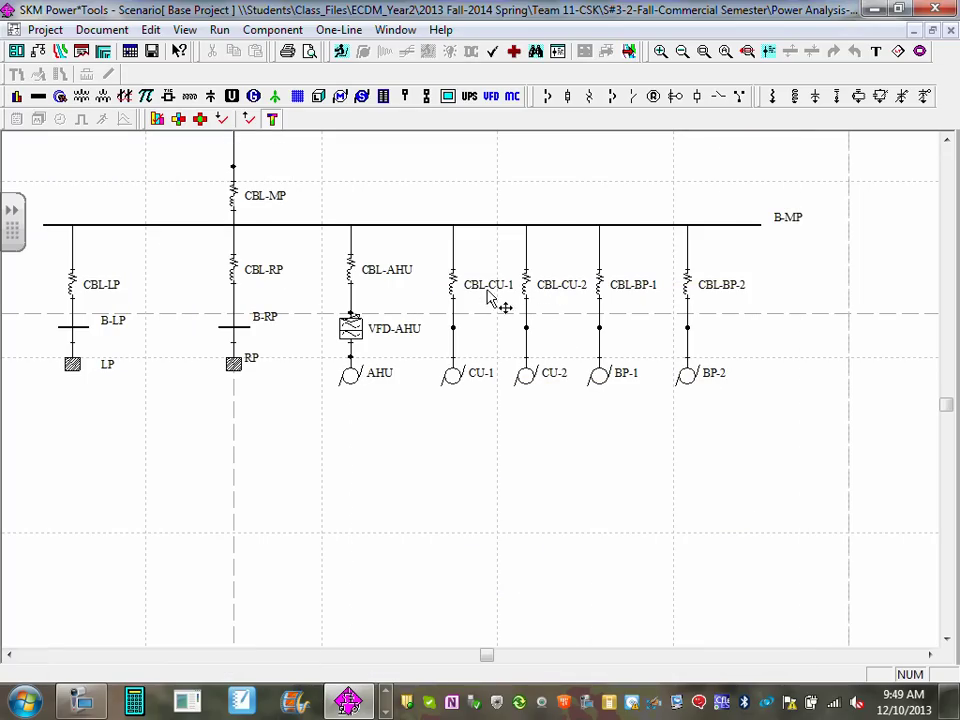
# Open the component data of cable CBL-CU-1 and assign the copper, non-magnetic-duct THWN 3-1/C+G conduit cable from the library
pyautogui.doubleClick(454, 290)
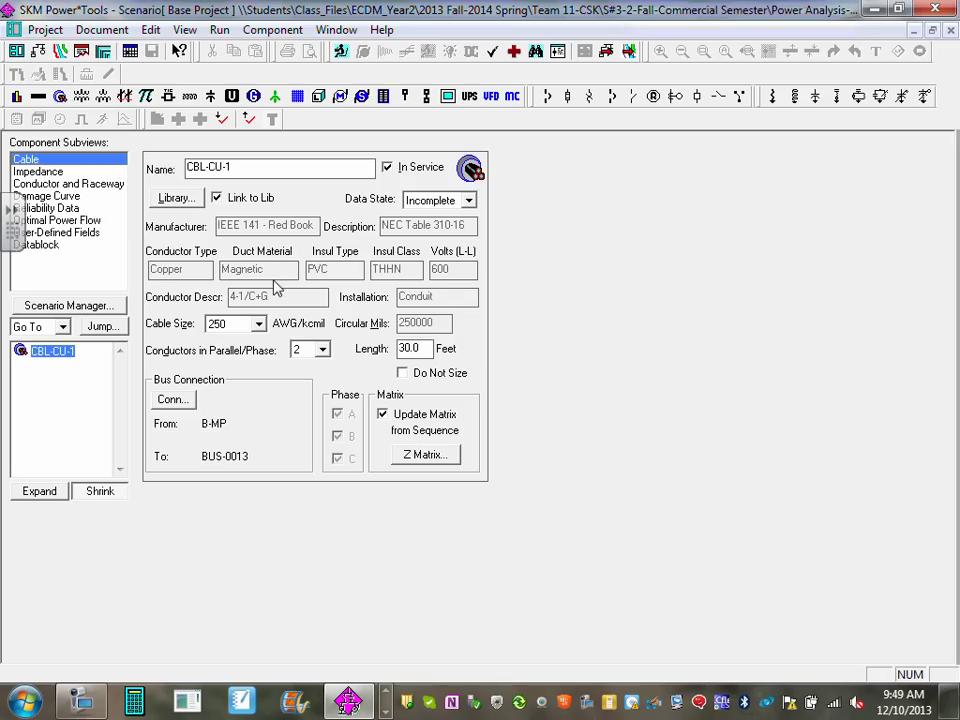
pyautogui.click(178, 199)
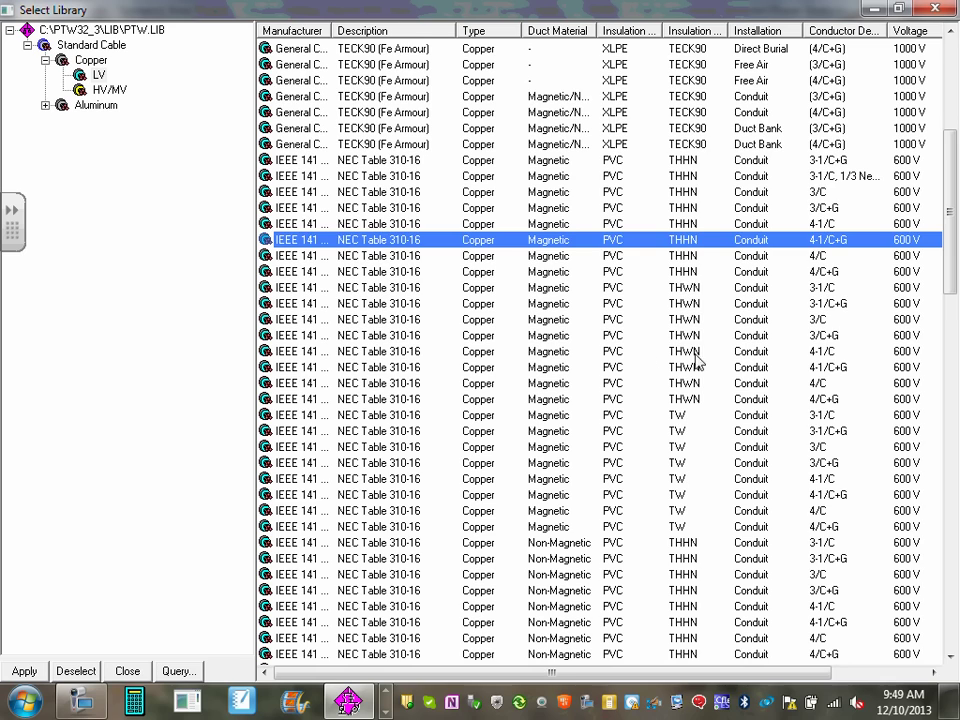
pyautogui.scroll(-8, 697, 362)
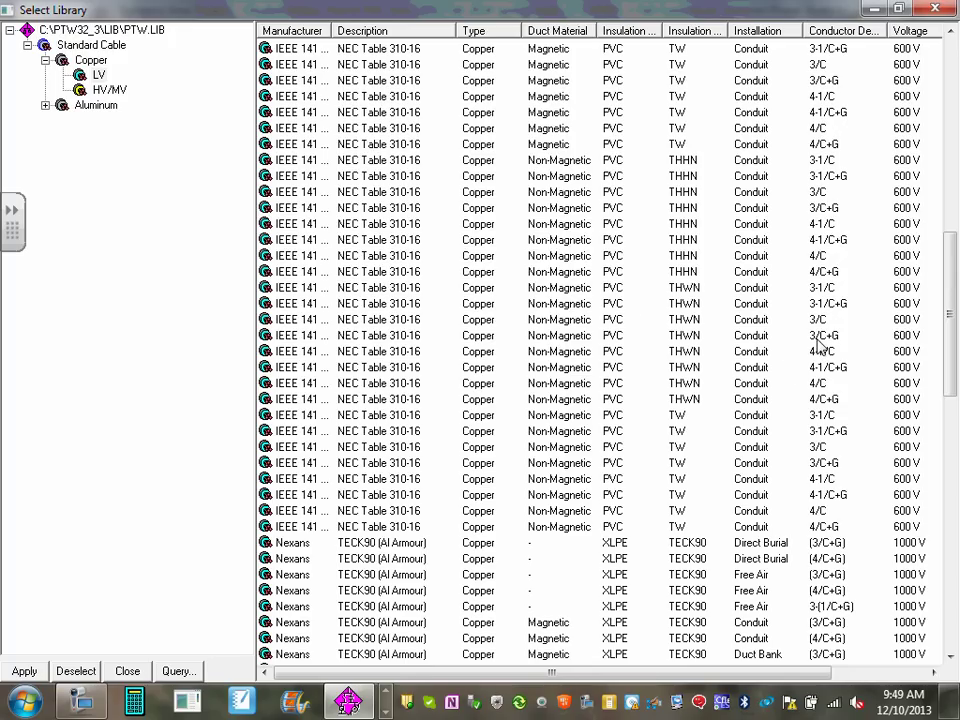
pyautogui.click(821, 305)
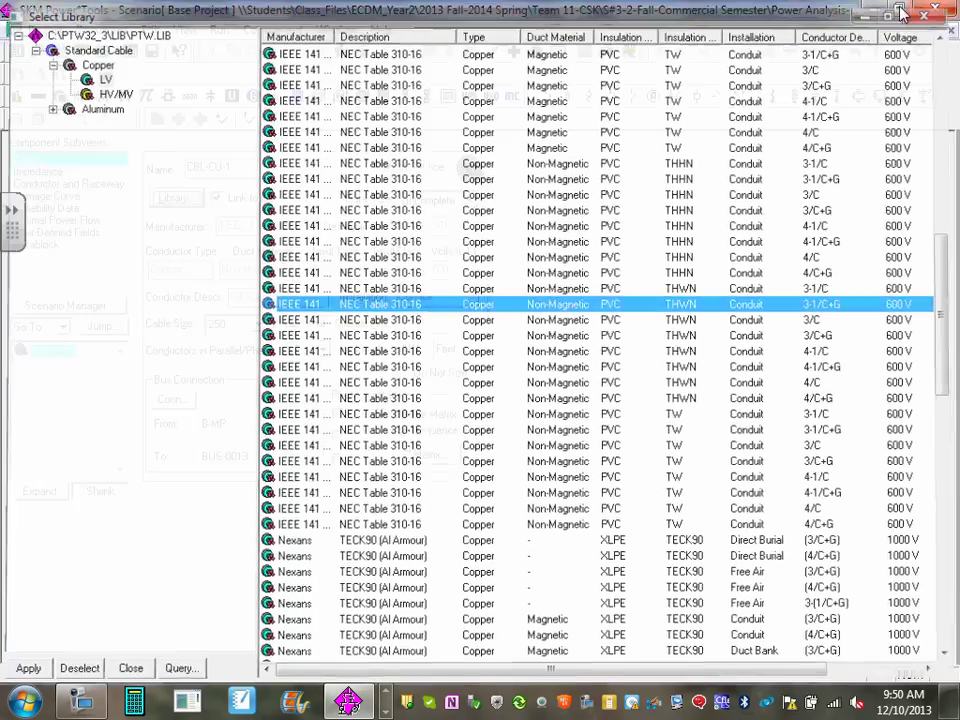
pyautogui.click(933, 12)
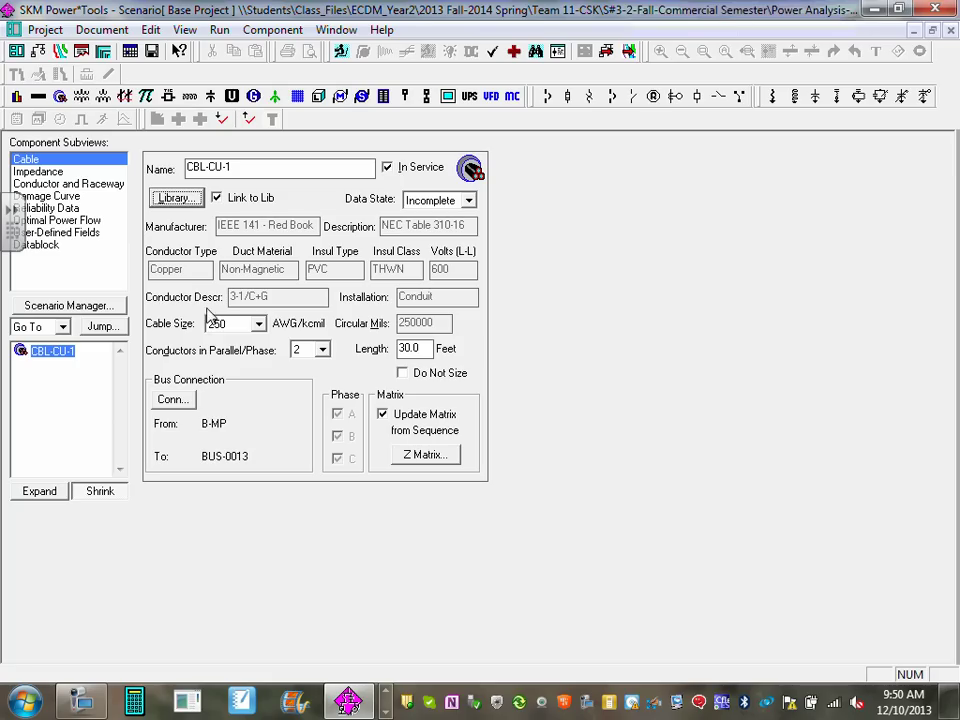
# Set cable CBL-CU-1 to size 2, 1 conductor per phase and 40 feet
pyautogui.click(257, 326)
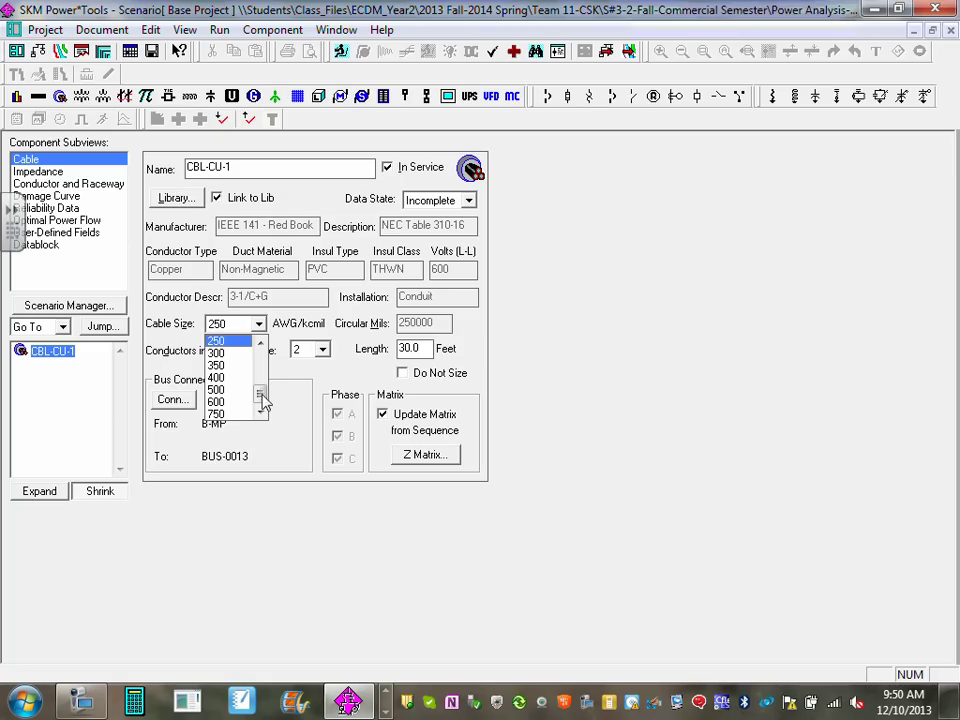
pyautogui.moveTo(261, 394)
pyautogui.mouseDown()
pyautogui.moveTo(260, 367)
pyautogui.moveTo(267, 377)
pyautogui.mouseUp()
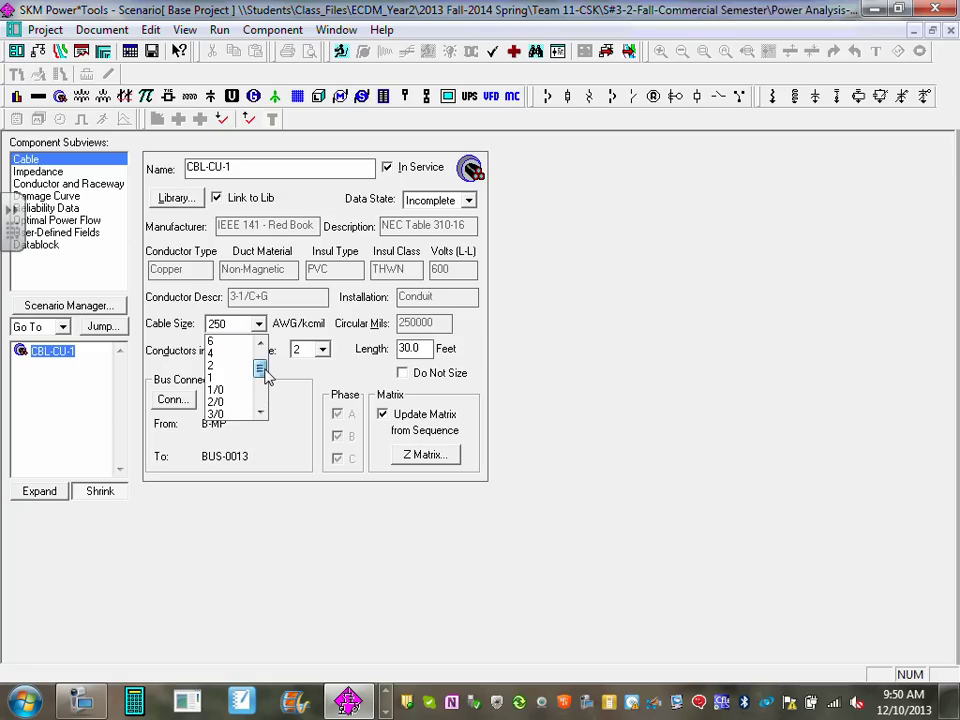
pyautogui.click(214, 365)
pyautogui.click(322, 349)
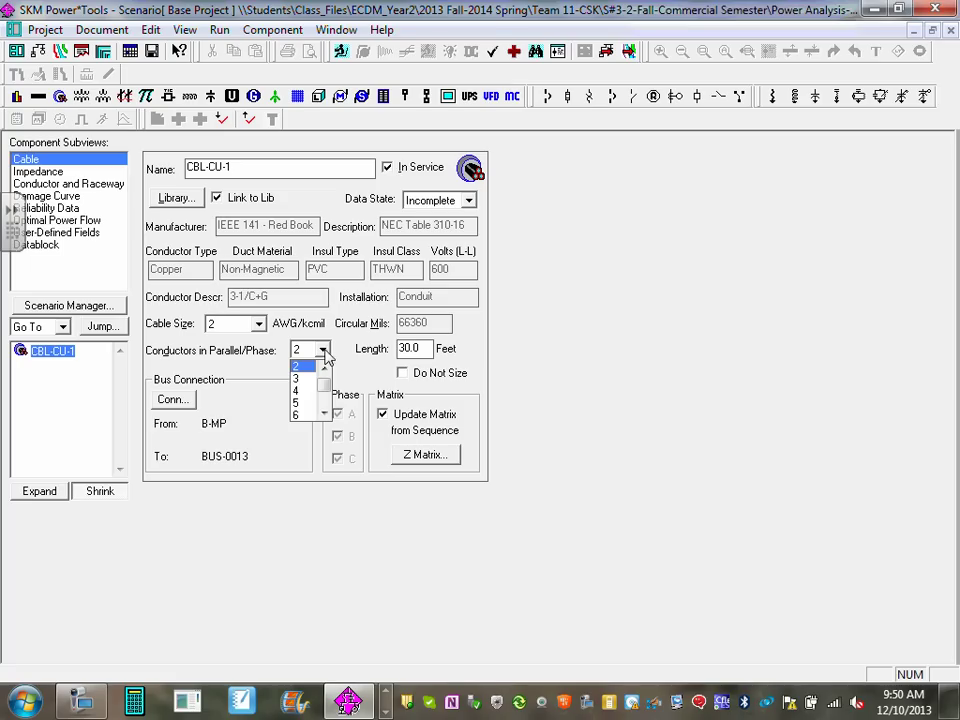
pyautogui.click(323, 369)
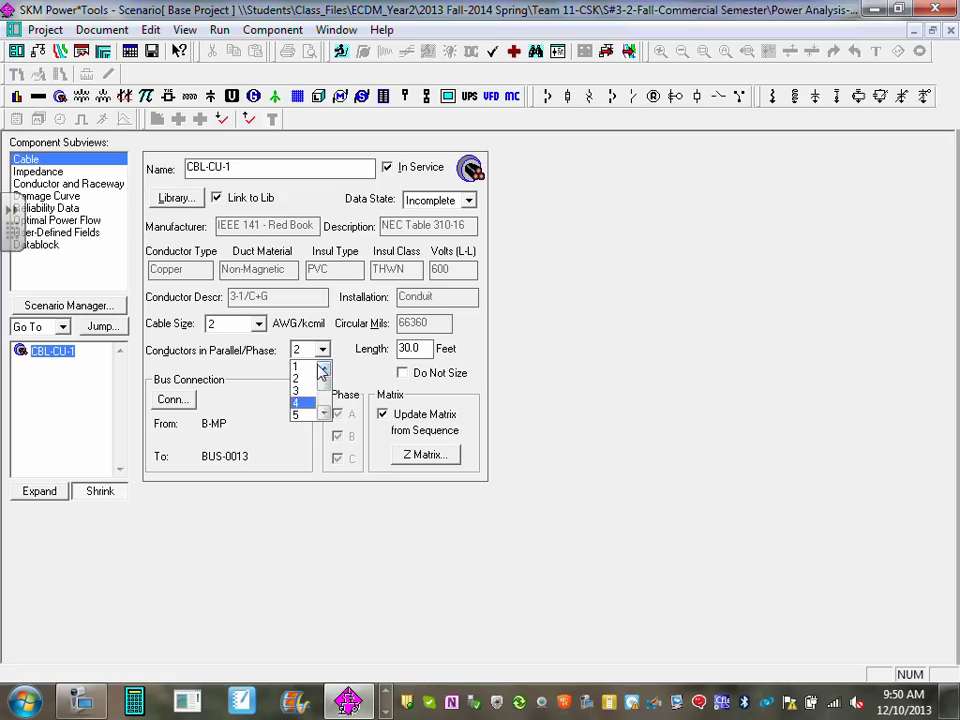
pyautogui.click(303, 367)
pyautogui.press('Tab')
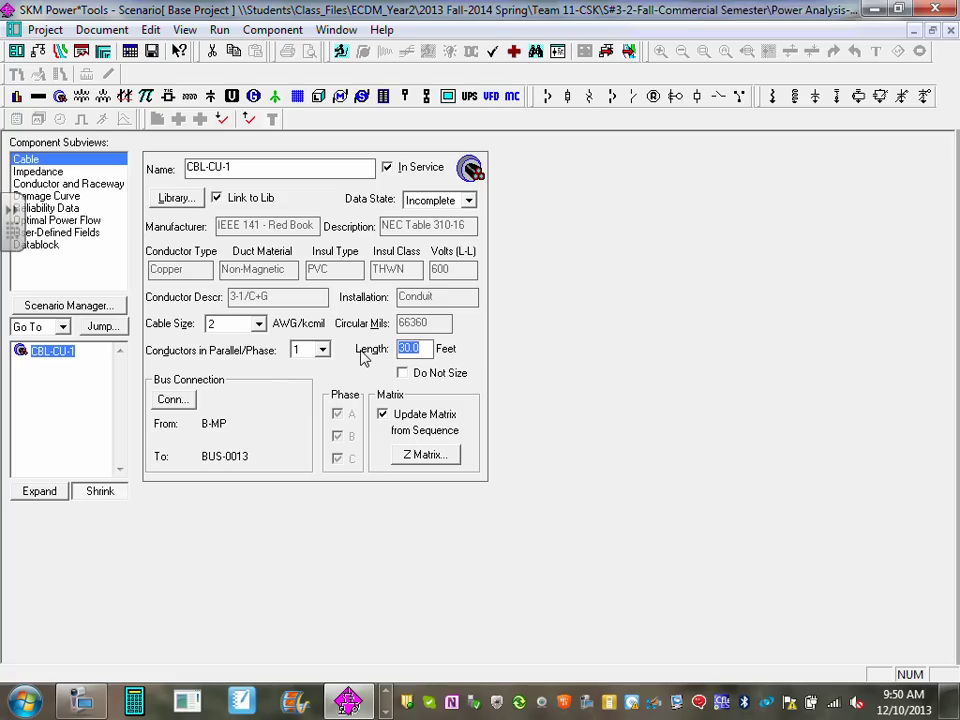
pyautogui.write('40')
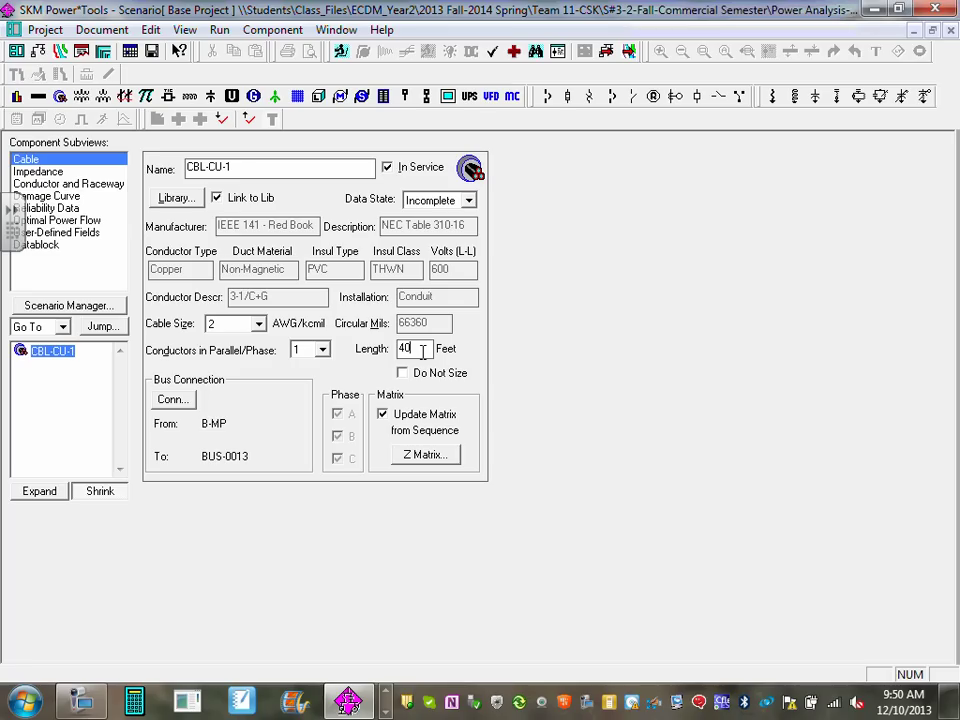
# Return to the one-line diagram, copy the component data of cable CBL-CU-1 and paste it onto cable CBL-CU-2
pyautogui.click(950, 30)
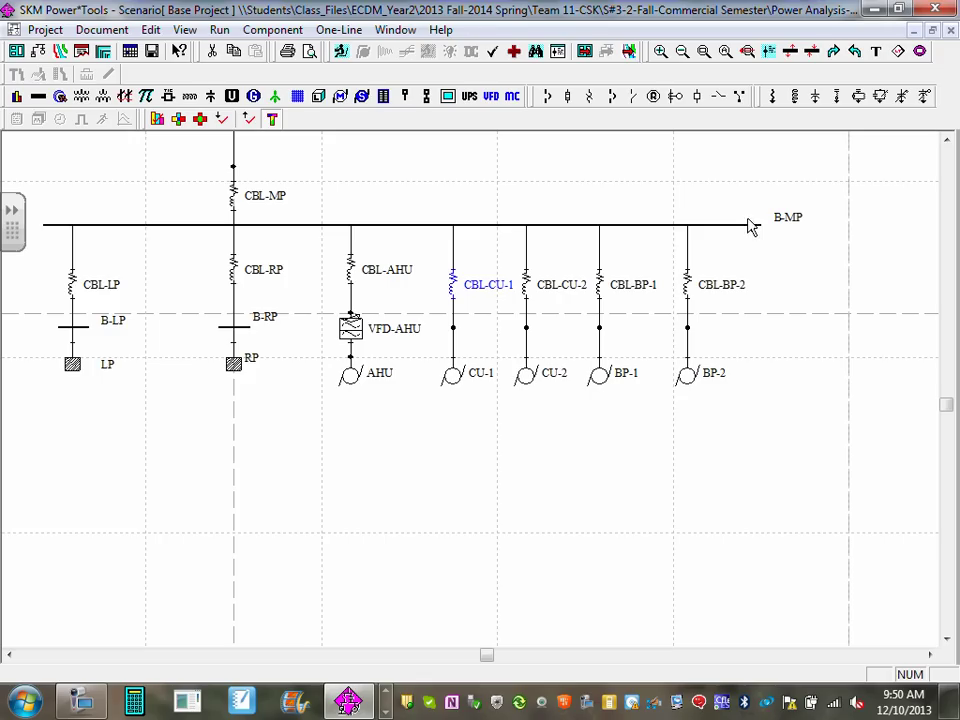
pyautogui.rightClick(470, 299)
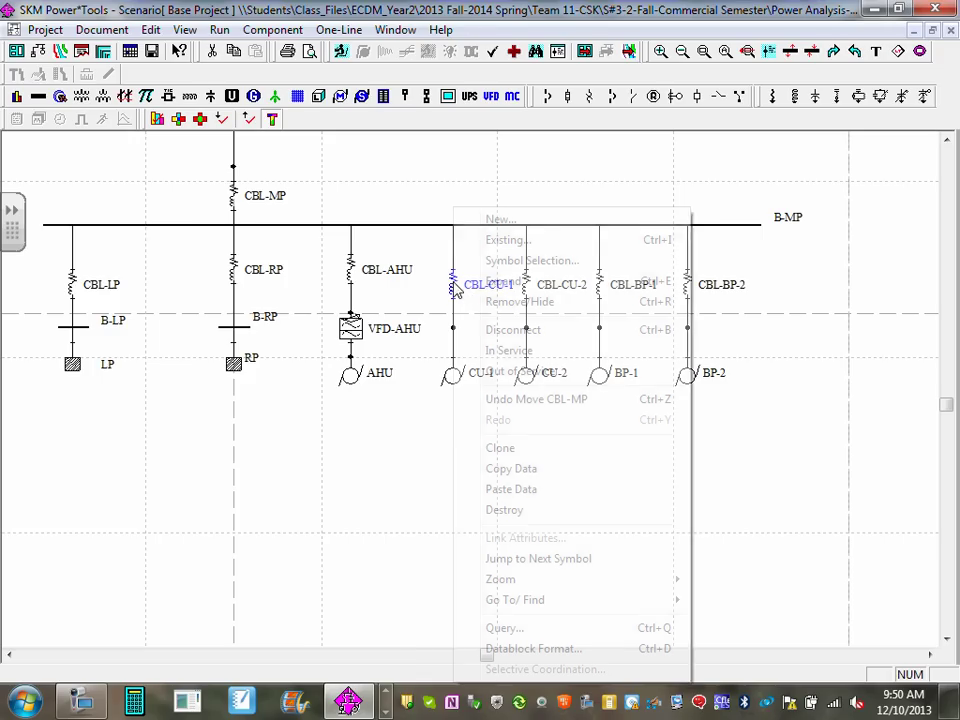
pyautogui.click(483, 362)
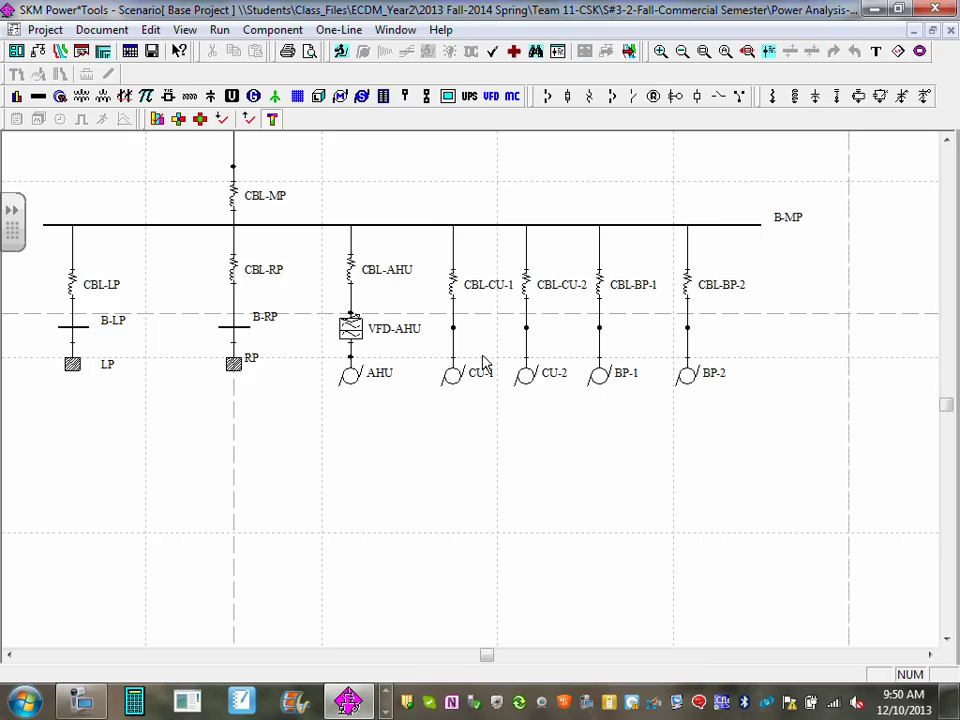
pyautogui.rightClick(466, 300)
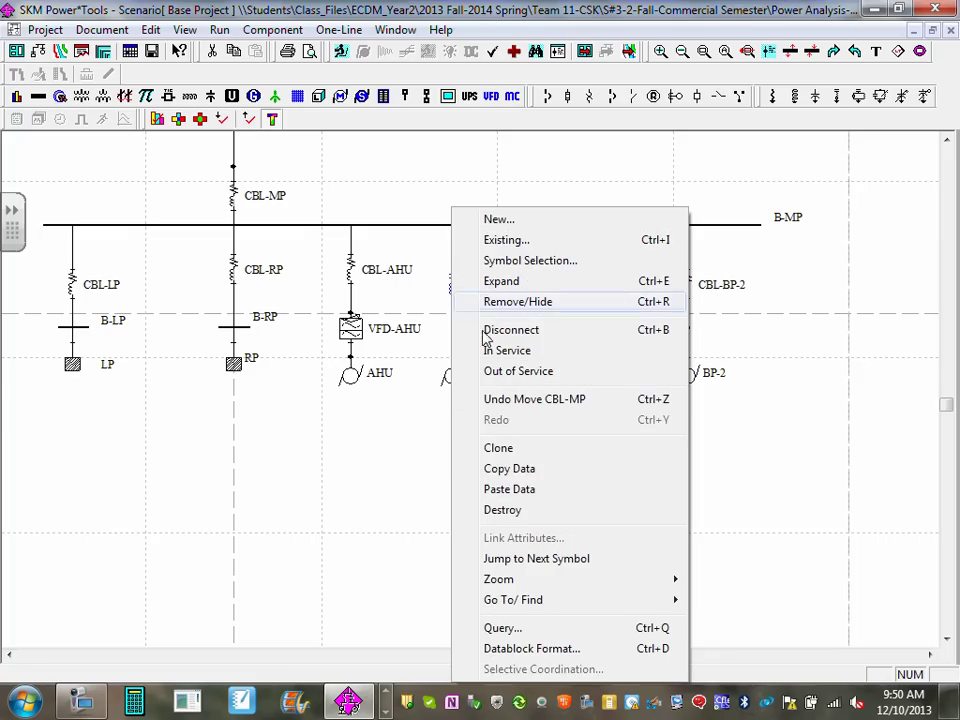
pyautogui.click(566, 470)
pyautogui.click(525, 280)
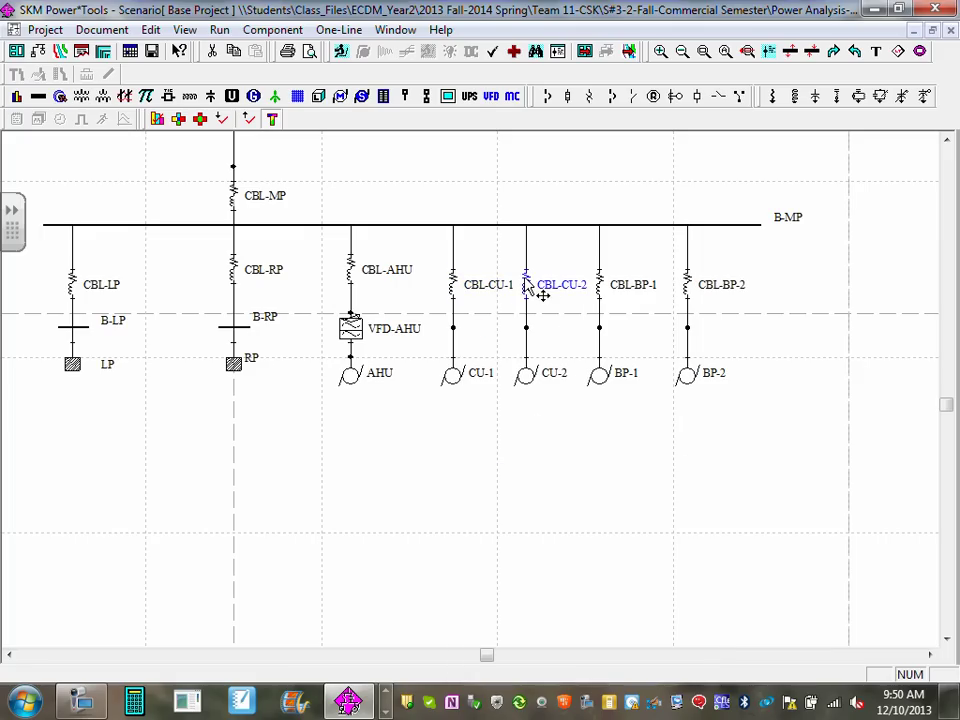
pyautogui.rightClick(527, 283)
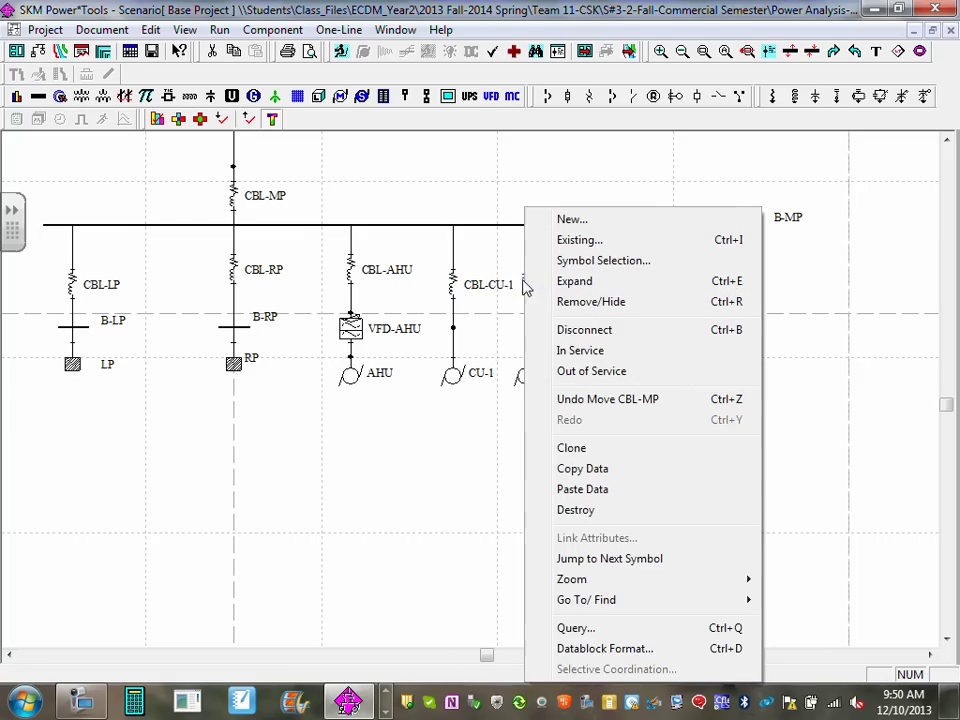
pyautogui.click(590, 491)
pyautogui.click(493, 476)
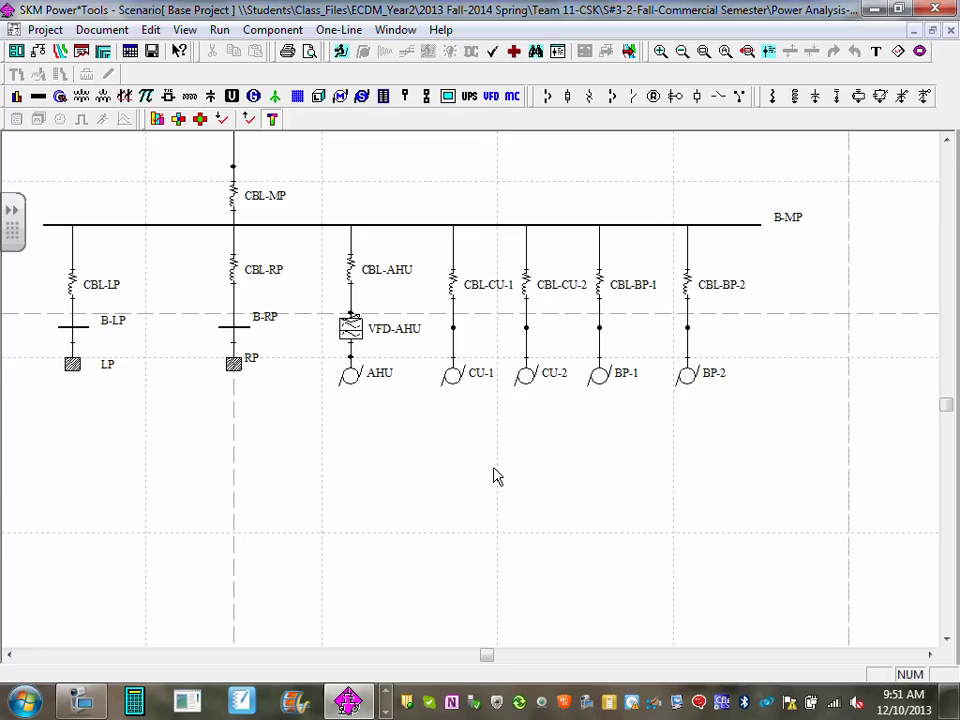
# Set the size of cable CBL-CU-2 to 6 in its component data, and return to the one-line diagram
pyautogui.doubleClick(528, 284)
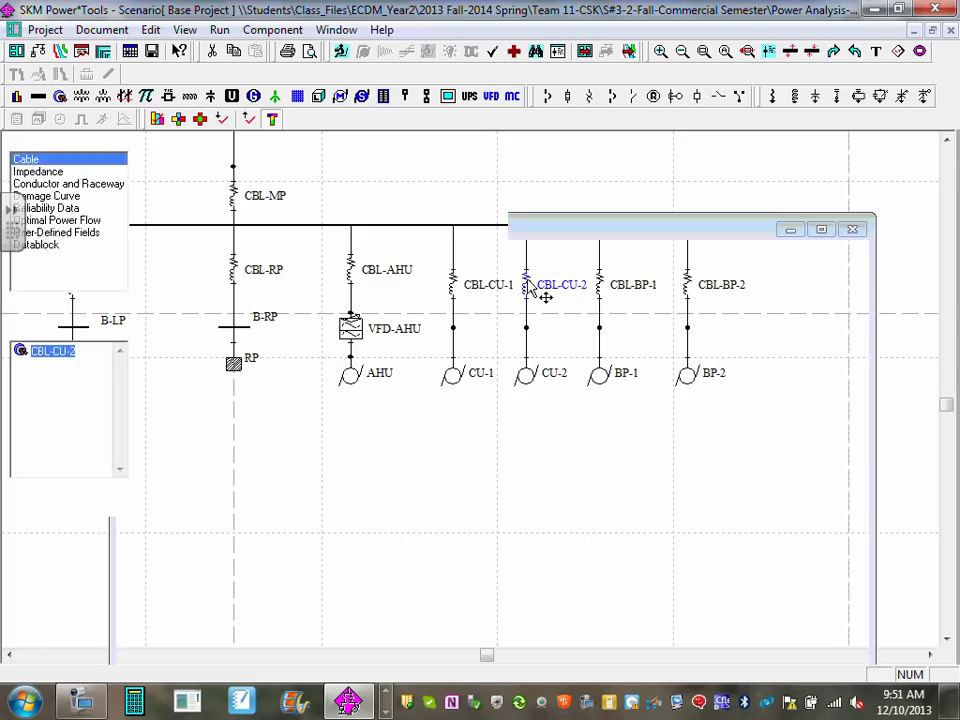
pyautogui.click(258, 326)
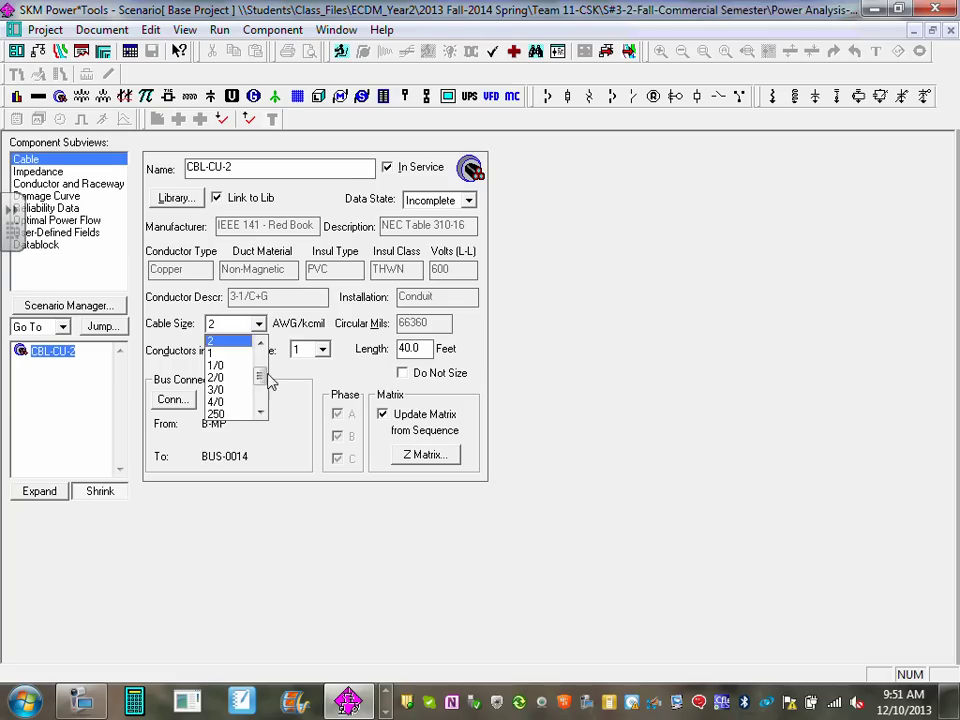
pyautogui.moveTo(259, 376); pyautogui.dragTo(262, 366)
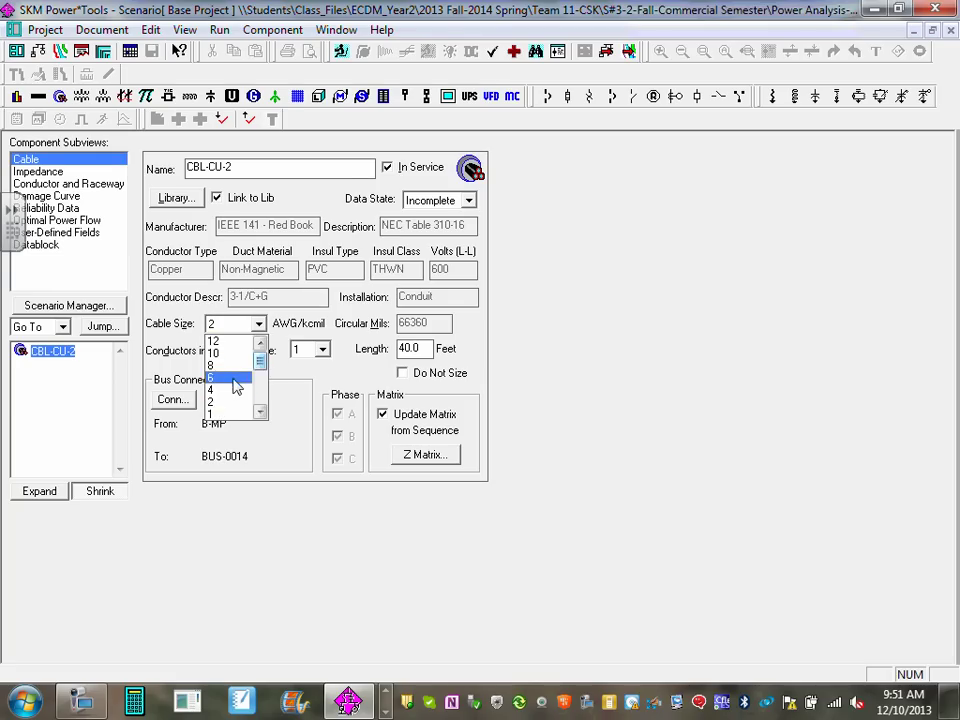
pyautogui.click(240, 377)
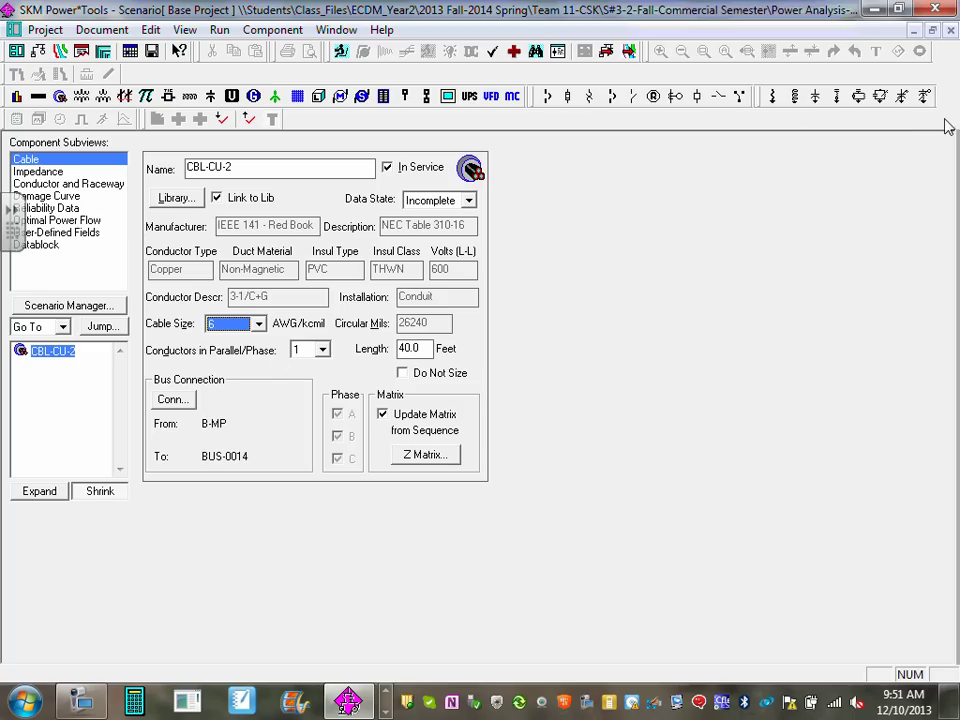
pyautogui.click(950, 30)
pyautogui.click(710, 507)
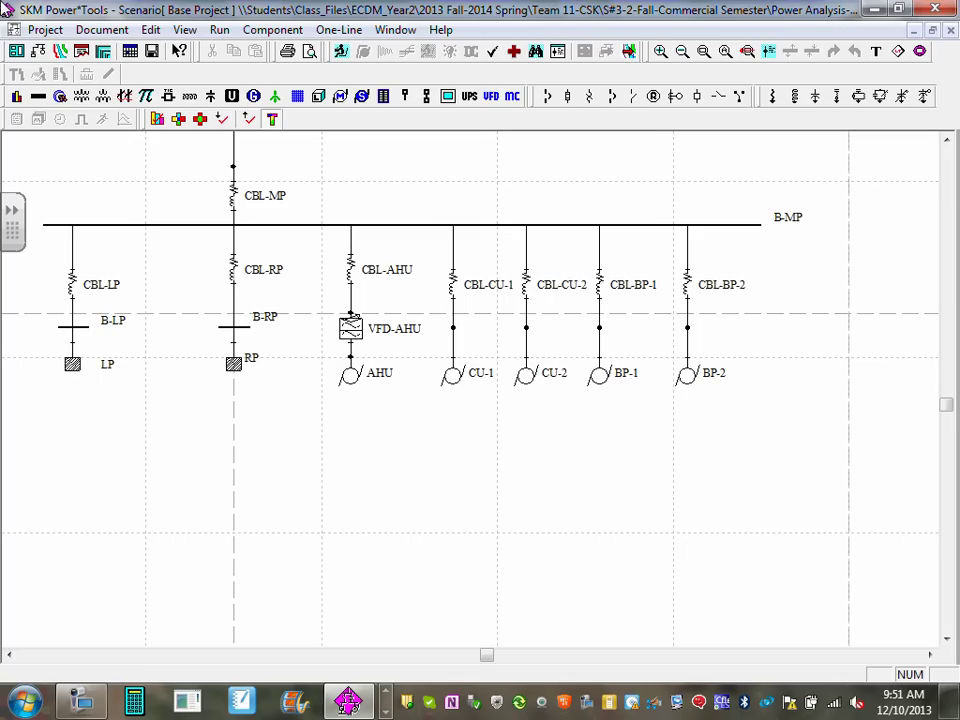
# Save the one-line diagram as Main in the Commercial Project-2013 folder
pyautogui.click(151, 51)
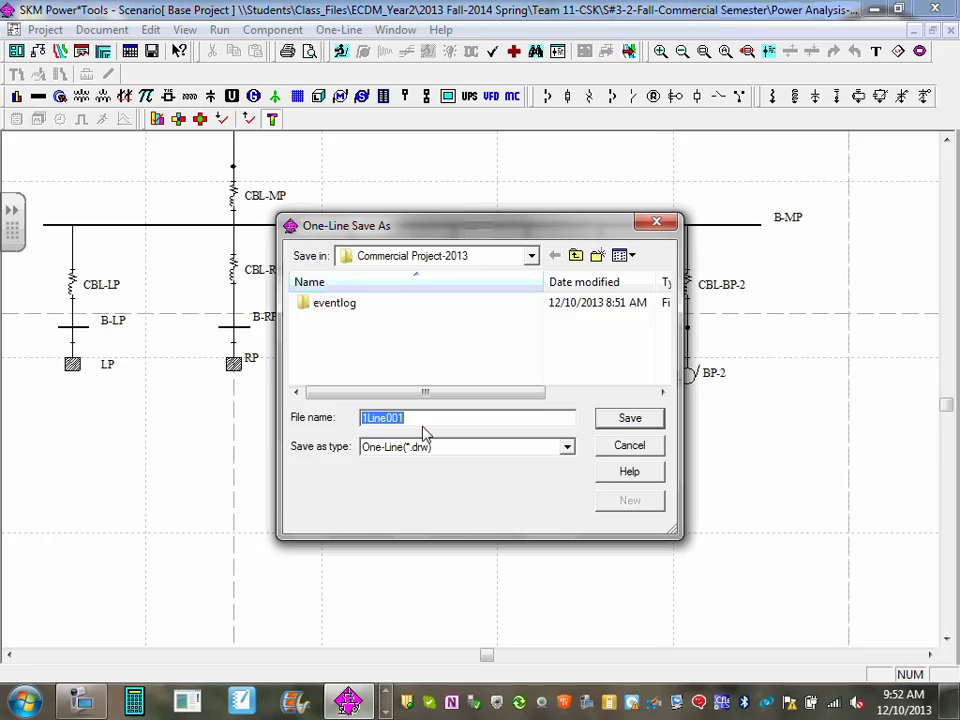
pyautogui.write('Main')
pyautogui.click(634, 423)
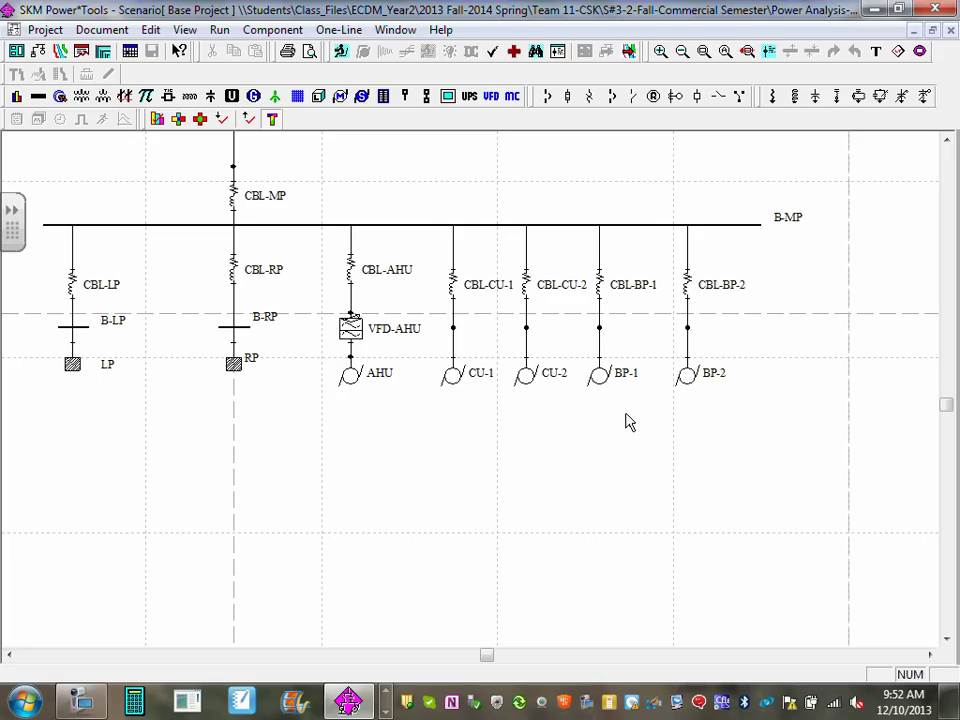
# Run the balanced system studies for the whole one-line with Demand Load, Load Flow and comprehensive short circuit (SC) enabled
pyautogui.scroll(-2, 459, 456)
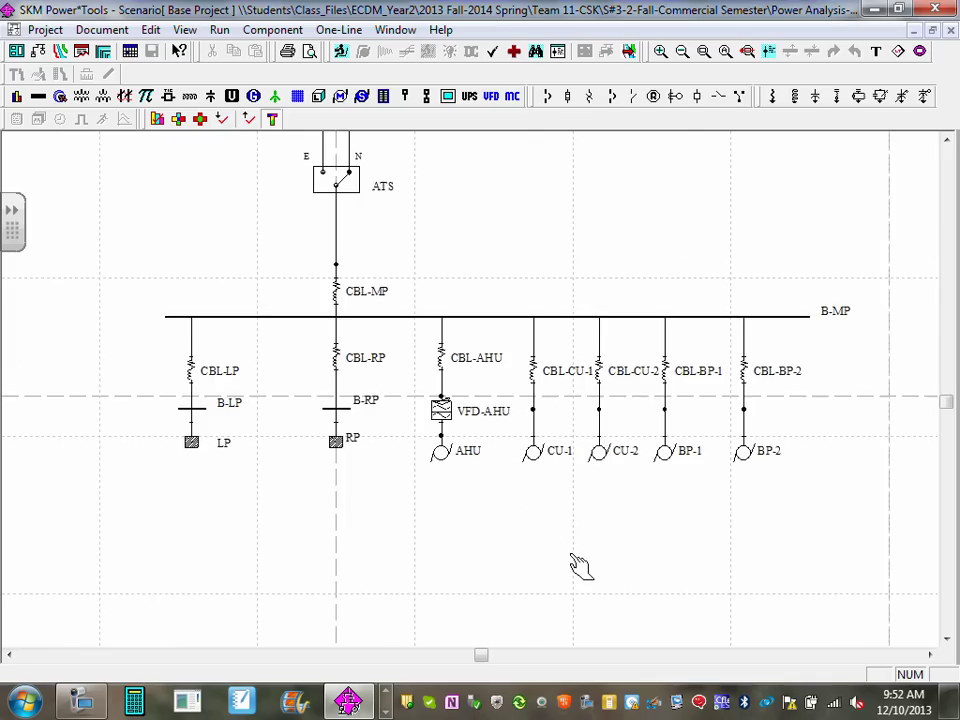
pyautogui.scroll(-1, 498, 397)
pyautogui.scroll(-2, 542, 317)
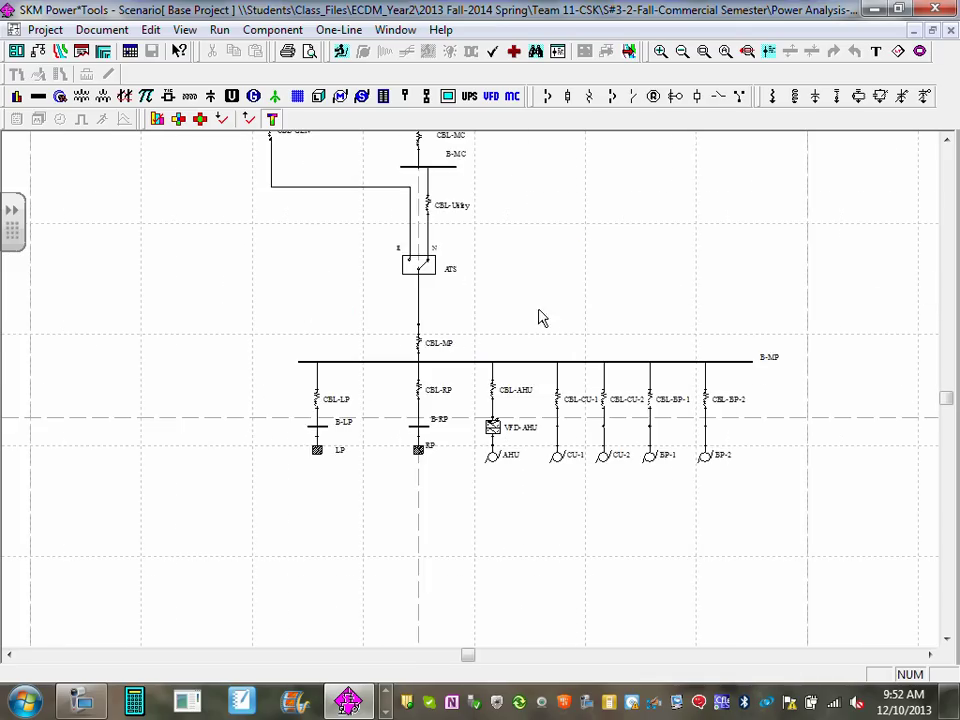
pyautogui.moveTo(476, 257); pyautogui.dragTo(582, 342)
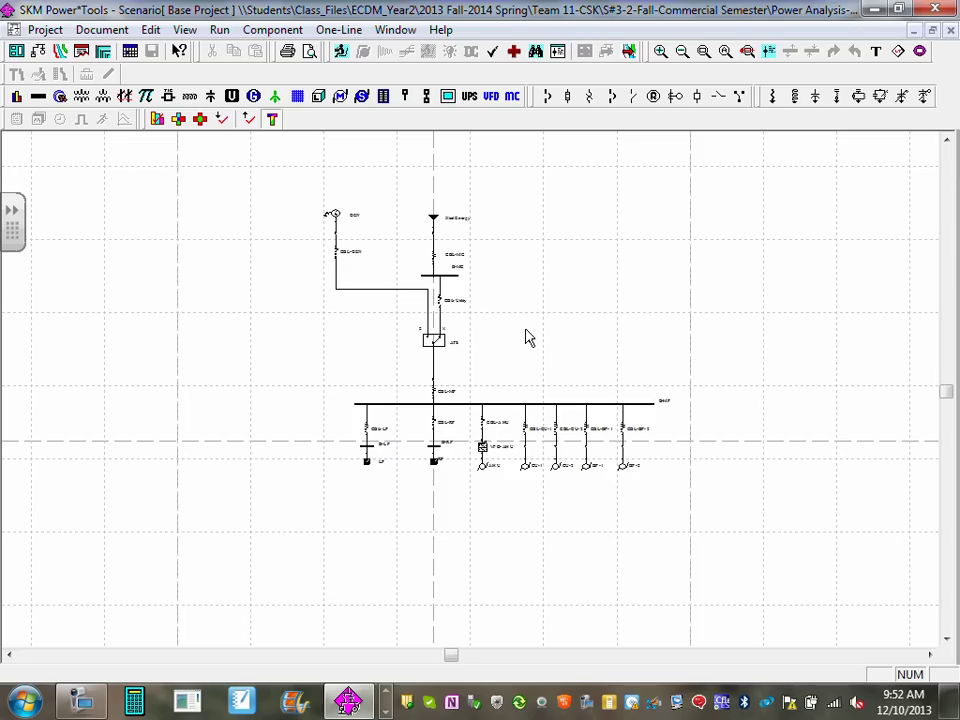
pyautogui.click(219, 31)
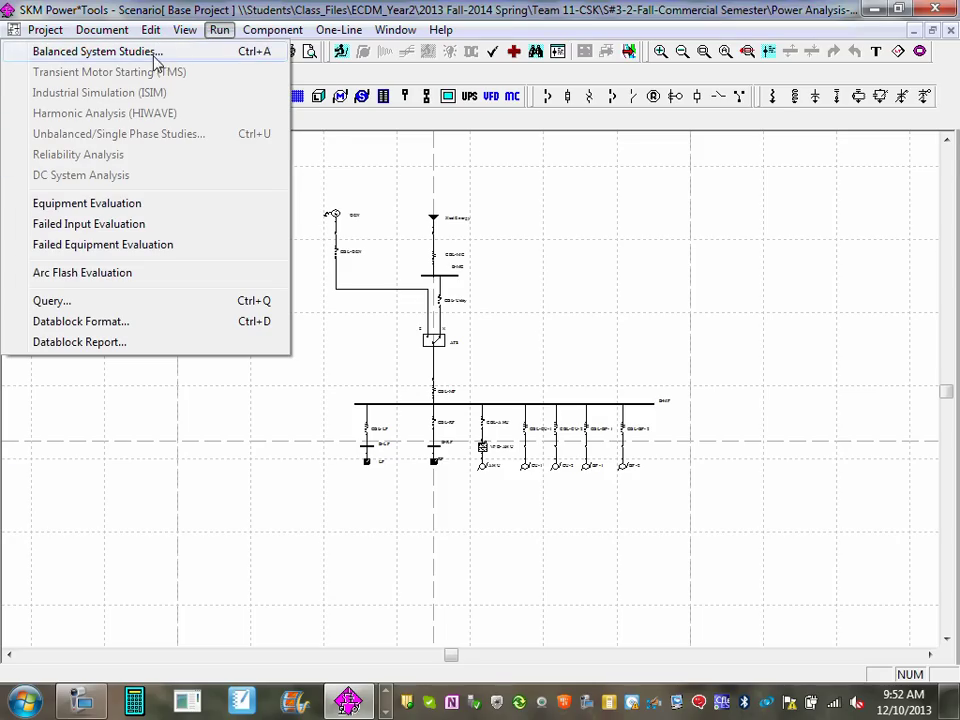
pyautogui.click(155, 55)
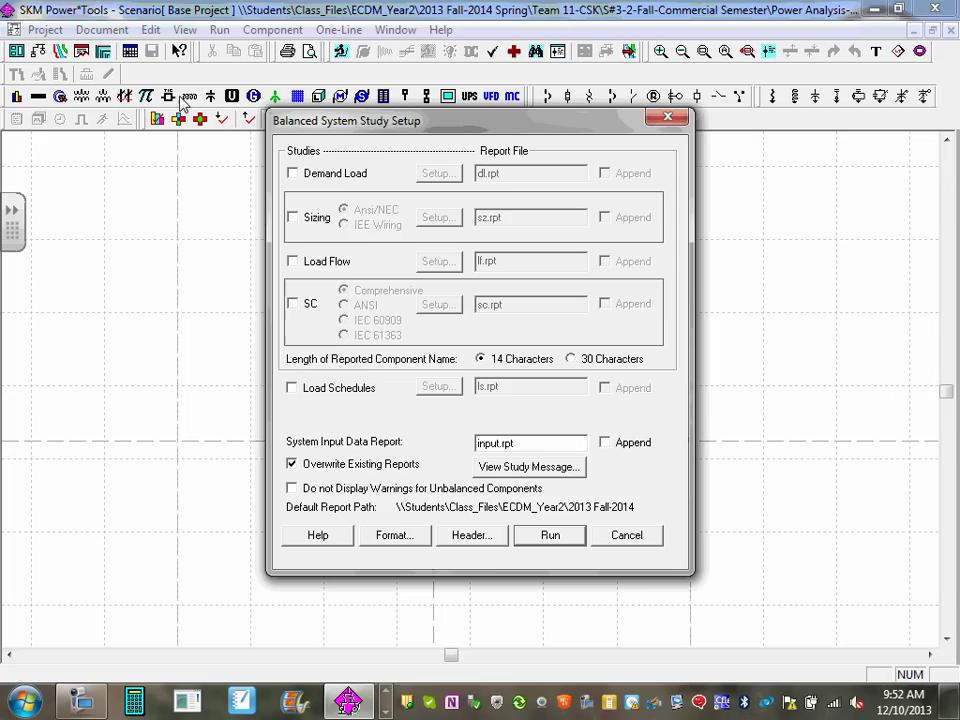
pyautogui.click(293, 174)
pyautogui.click(293, 262)
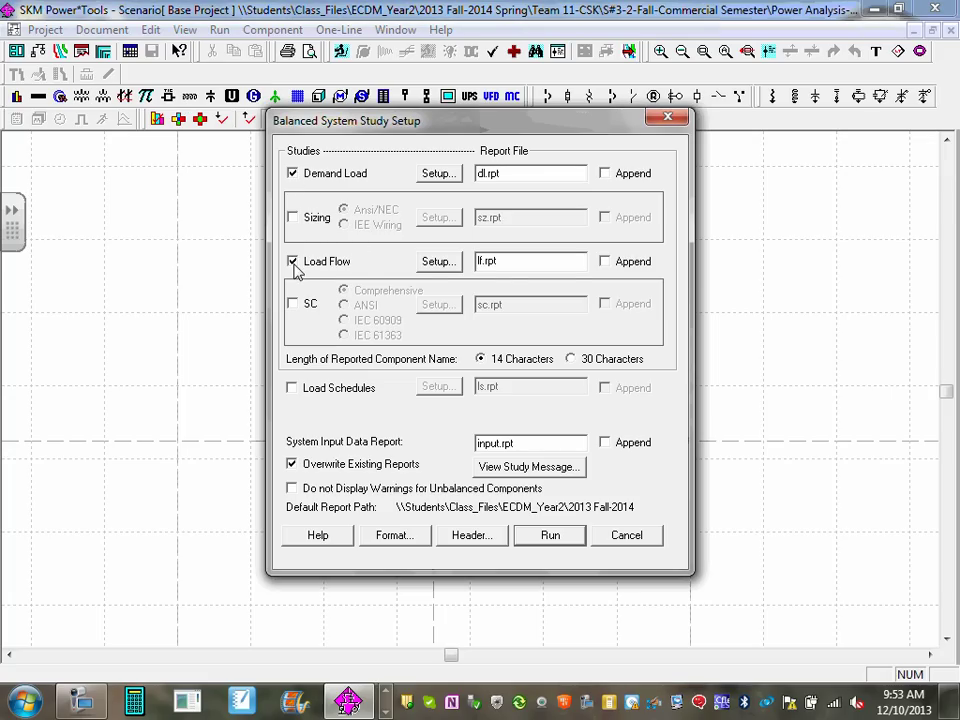
pyautogui.click(293, 304)
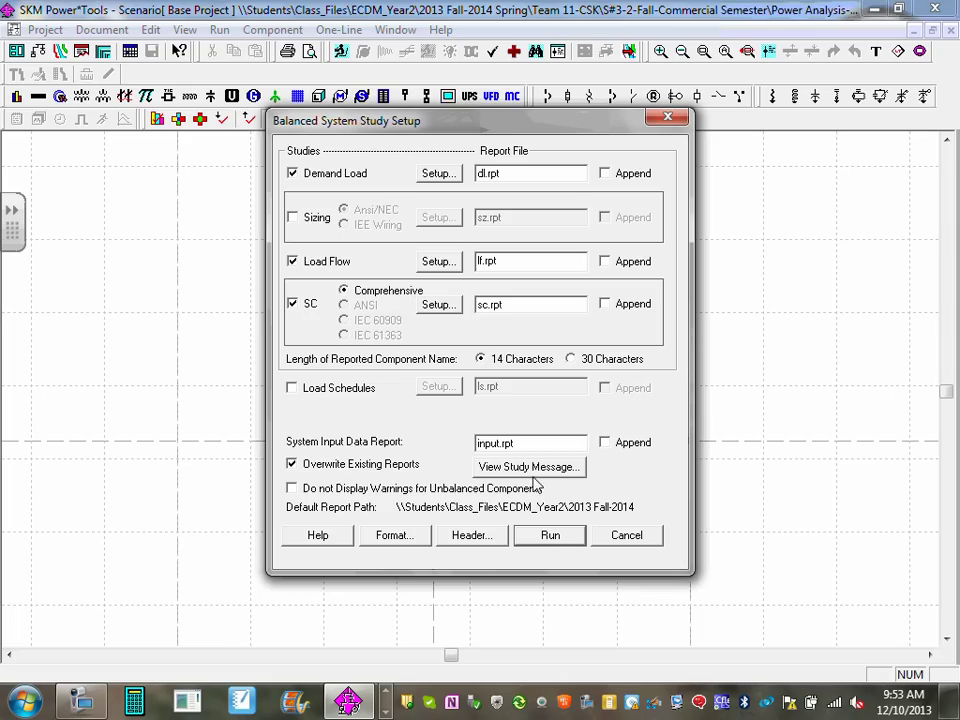
pyautogui.click(561, 540)
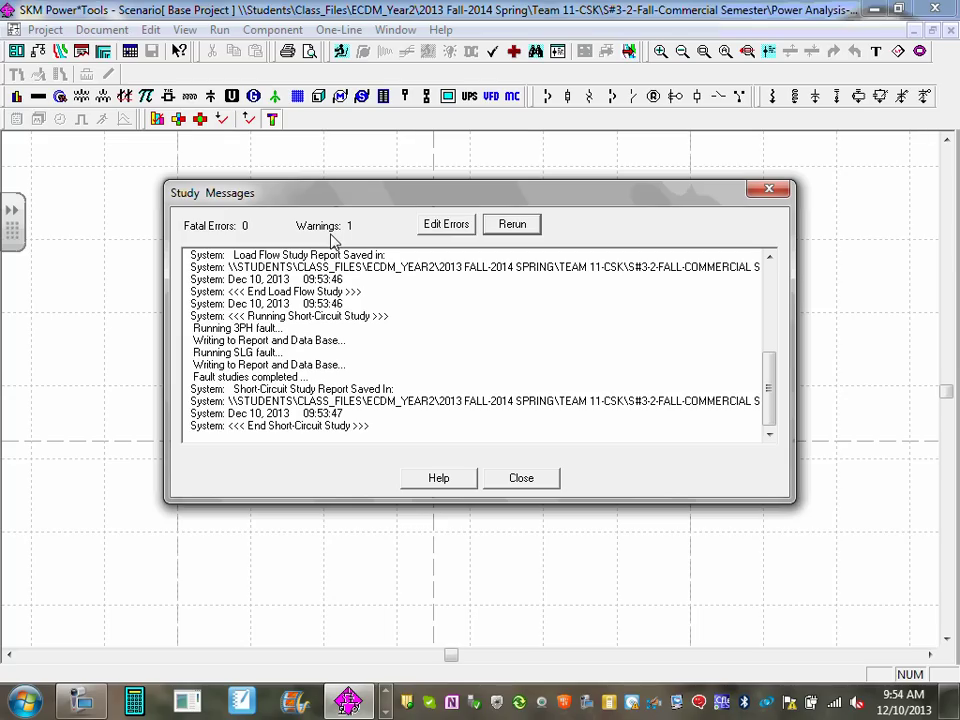
# Open the component flagged in the study messages for editing, and set the VFD-AHU rated size to 15 hp
pyautogui.click(450, 226)
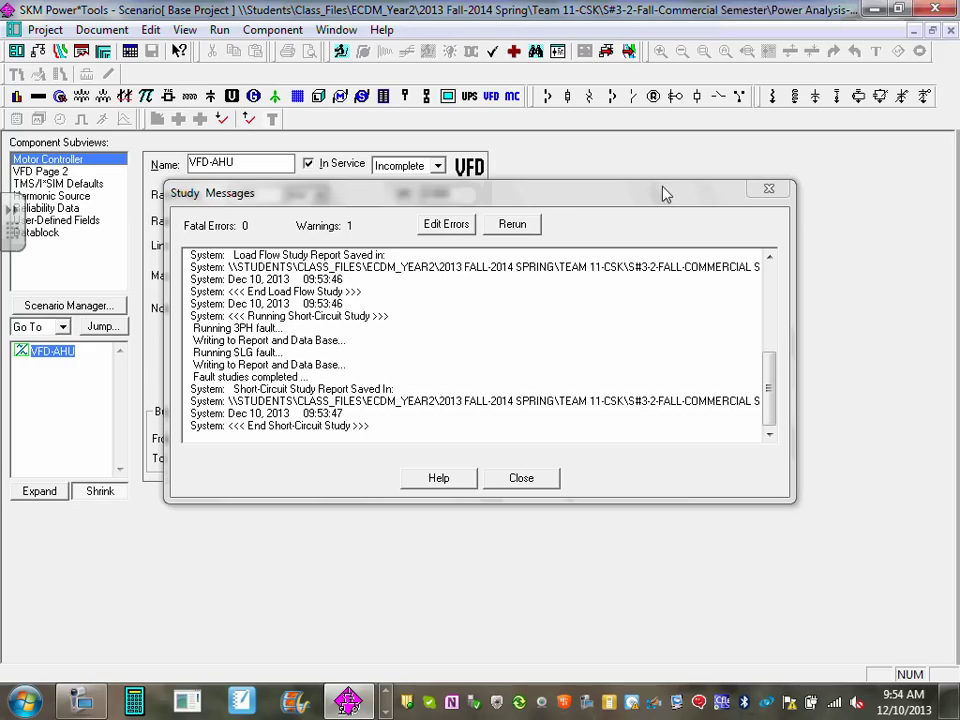
pyautogui.click(758, 193)
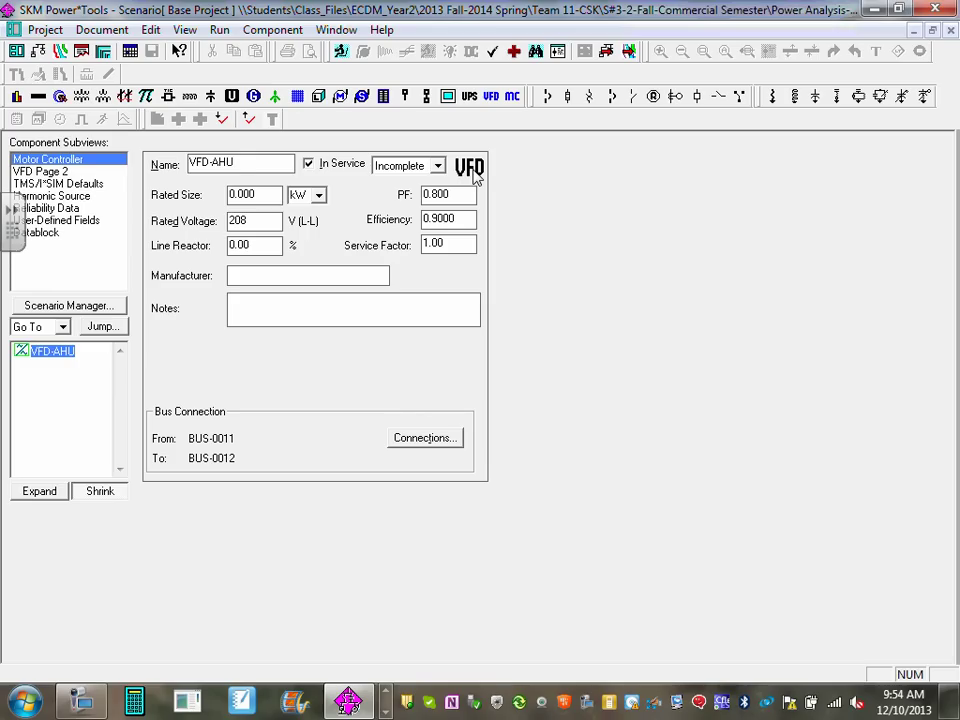
pyautogui.moveTo(266, 196); pyautogui.dragTo(180, 200)
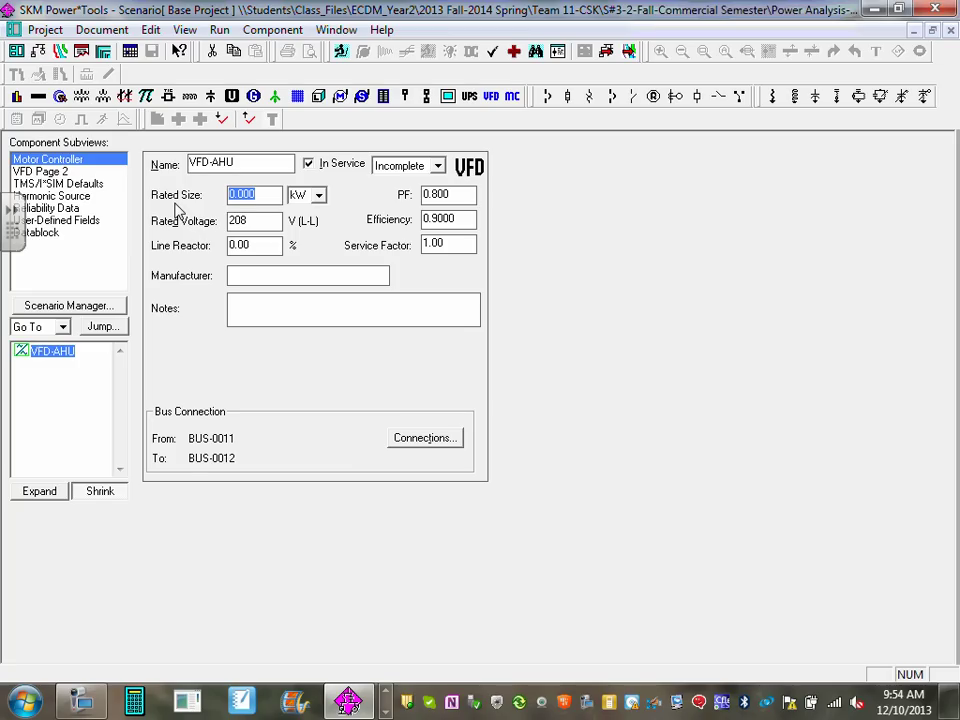
pyautogui.write('15')
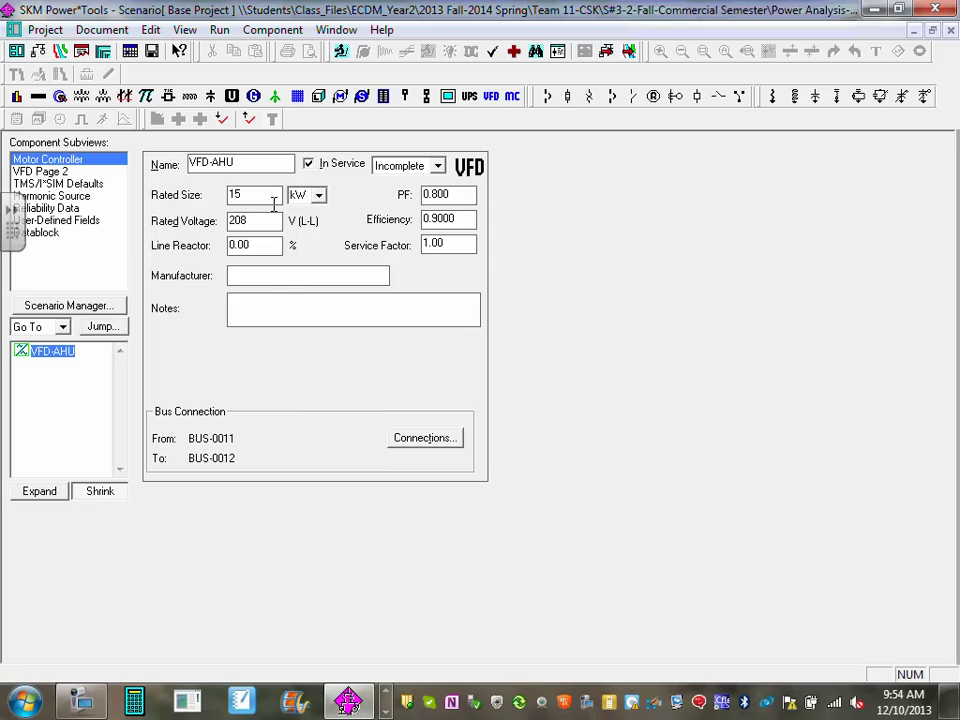
pyautogui.click(318, 195)
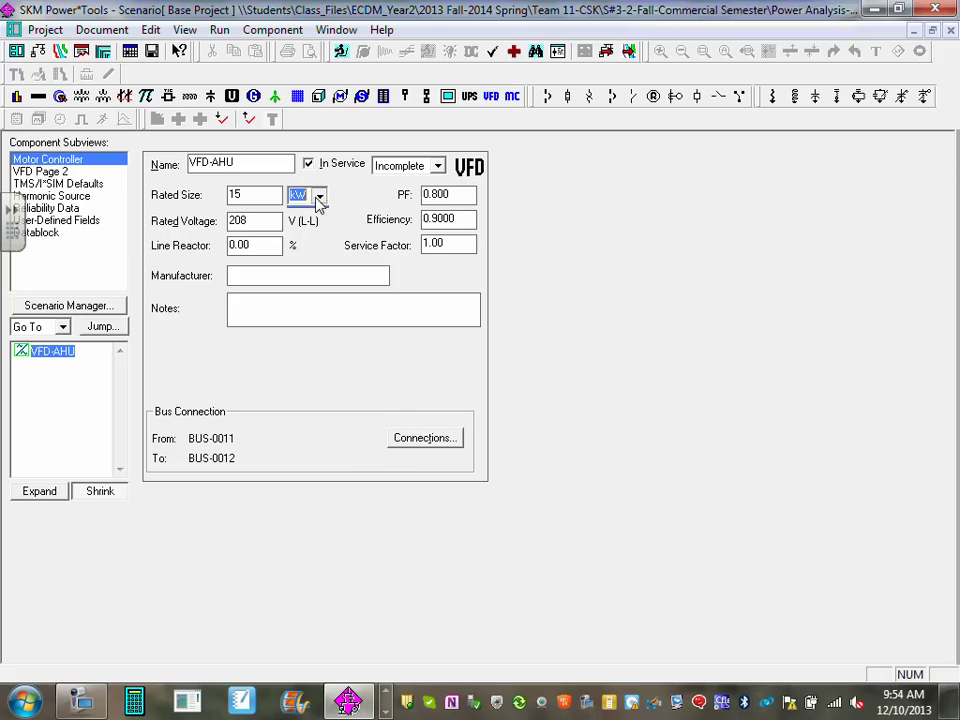
pyautogui.click(300, 214)
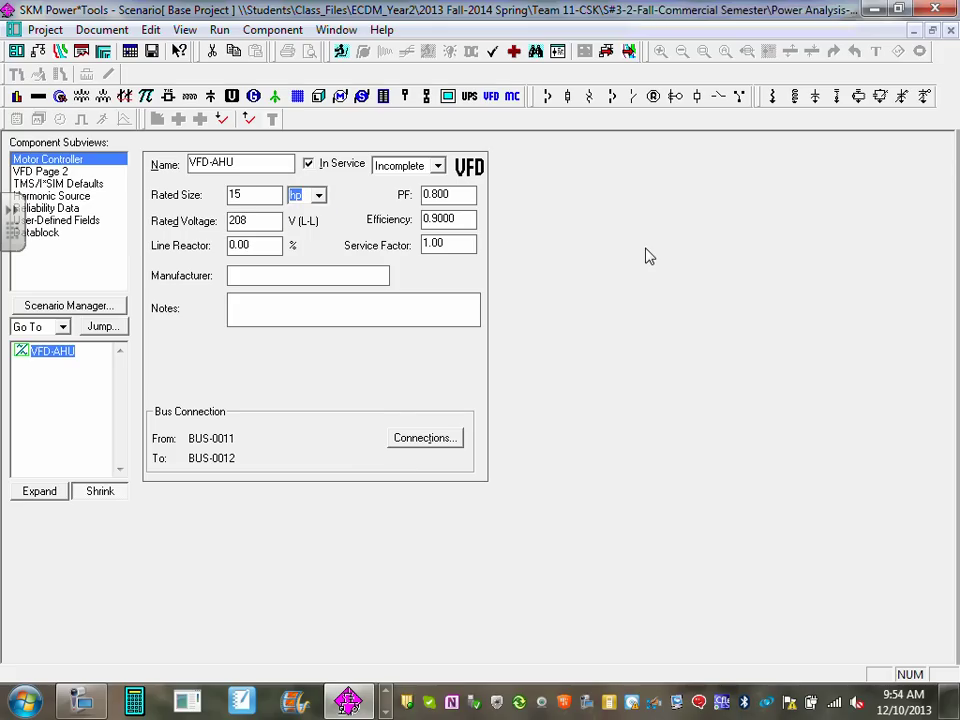